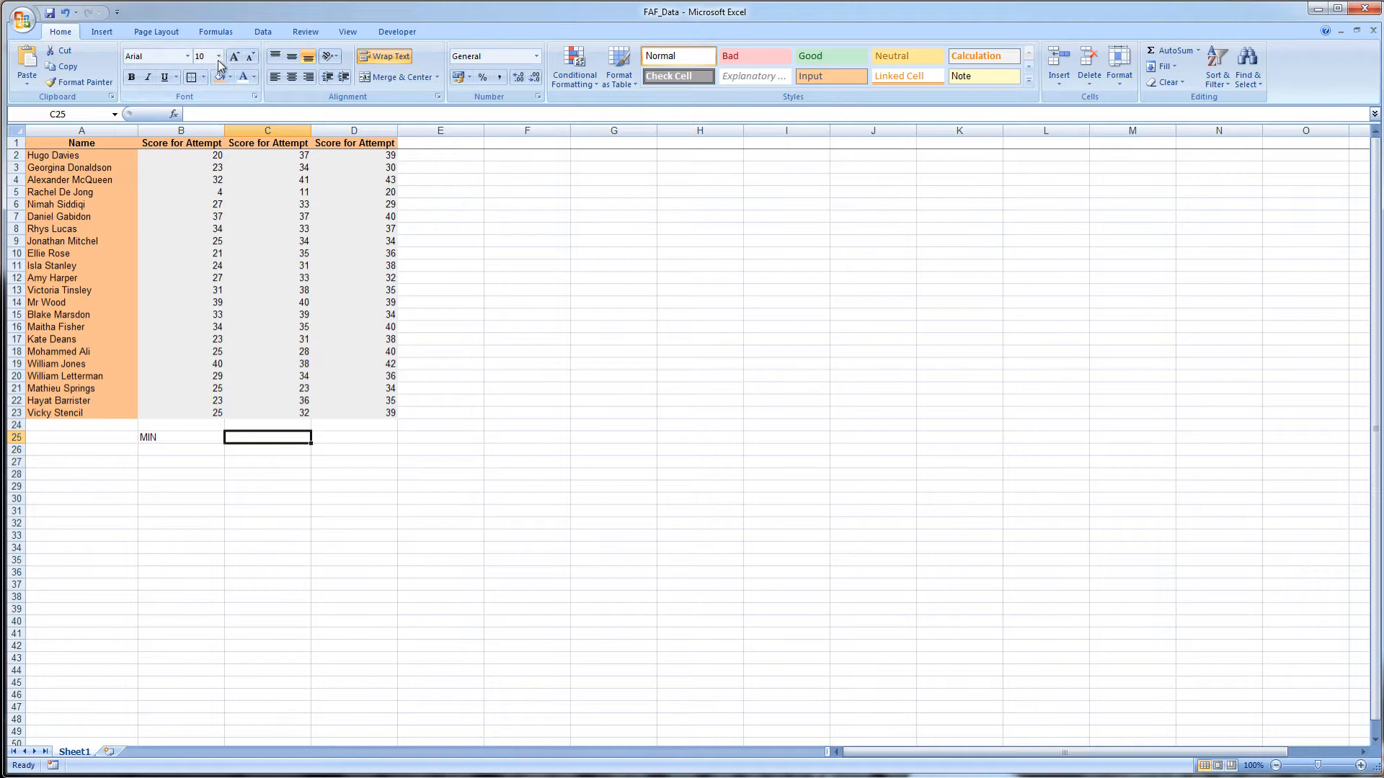
- Calculate the minimum of all scores in B2:D23 with the MIN function in cell C25
{"action": "left_click", "coordinate": [208, 34]}
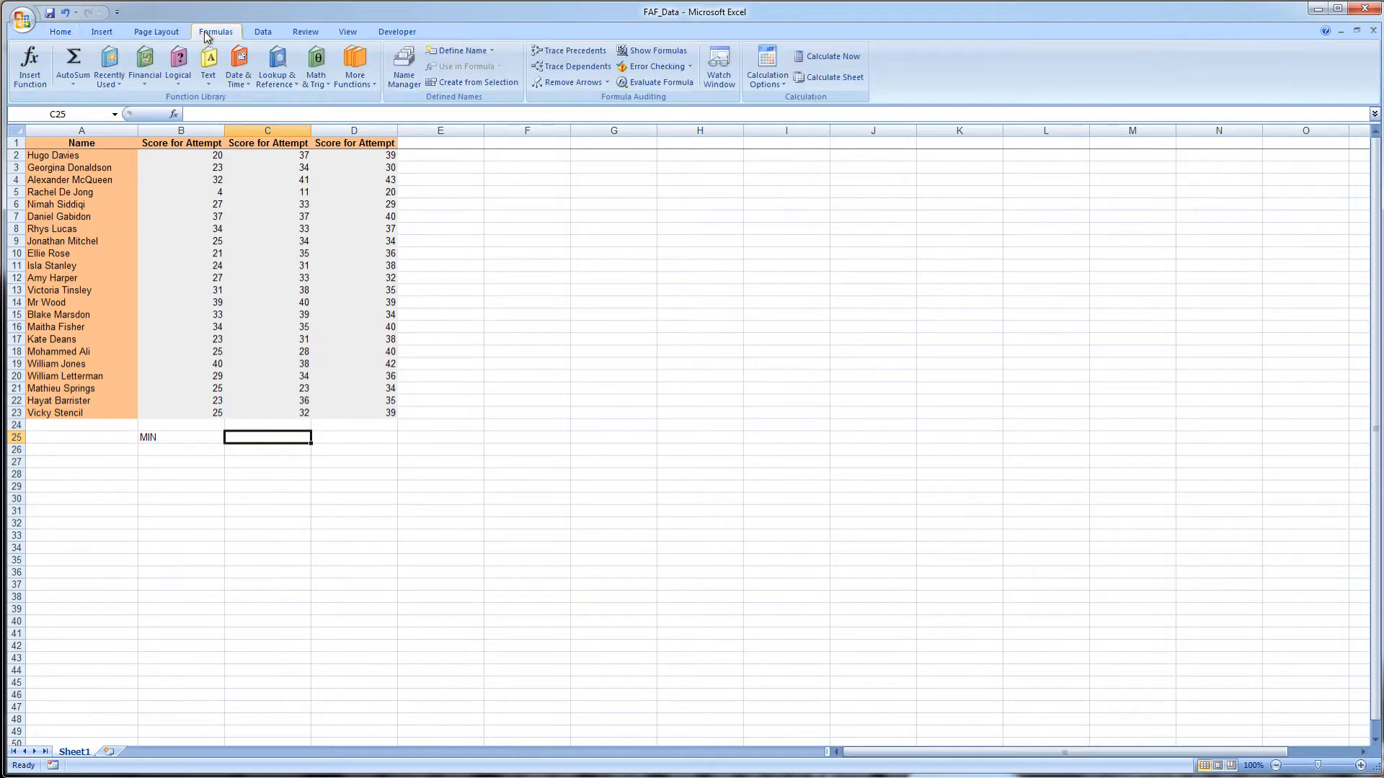
{"action": "left_click", "coordinate": [70, 83]}
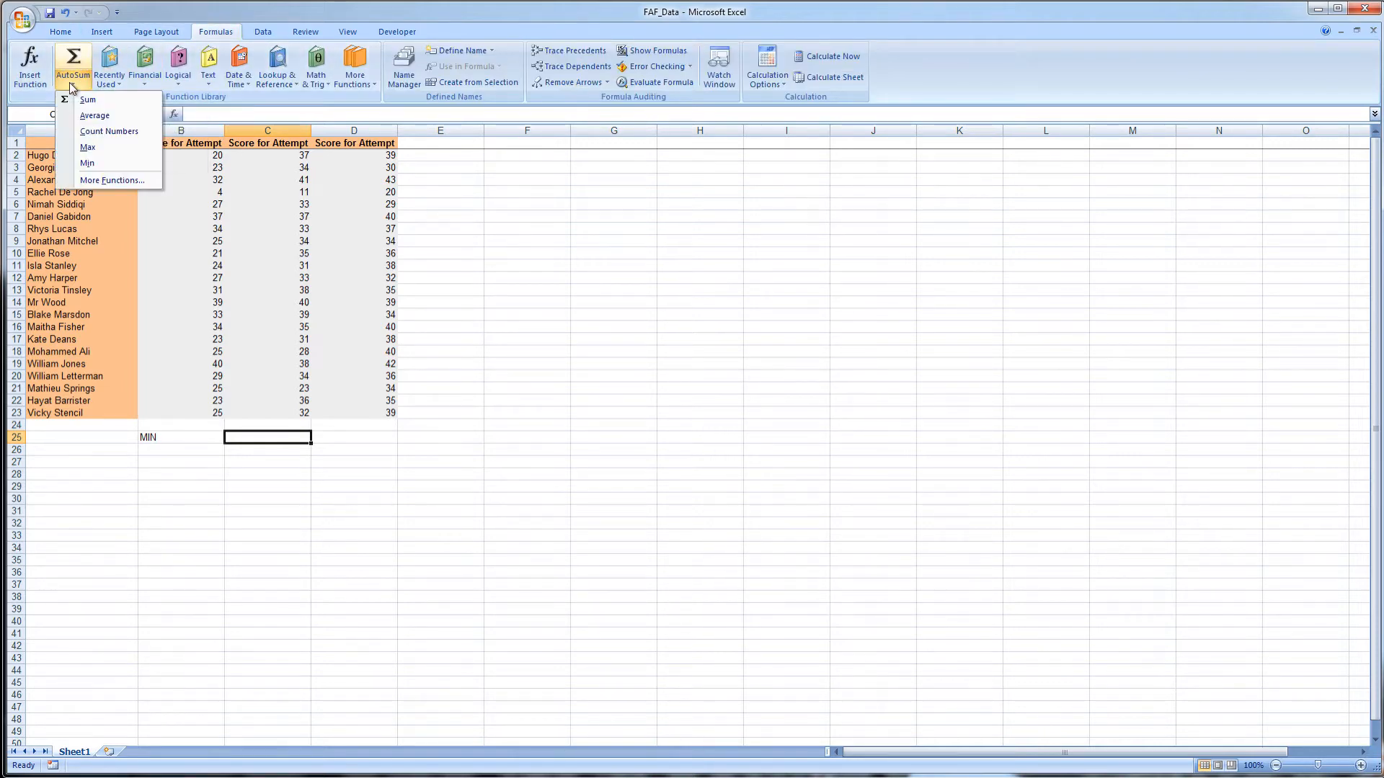
{"action": "left_click", "coordinate": [93, 167]}
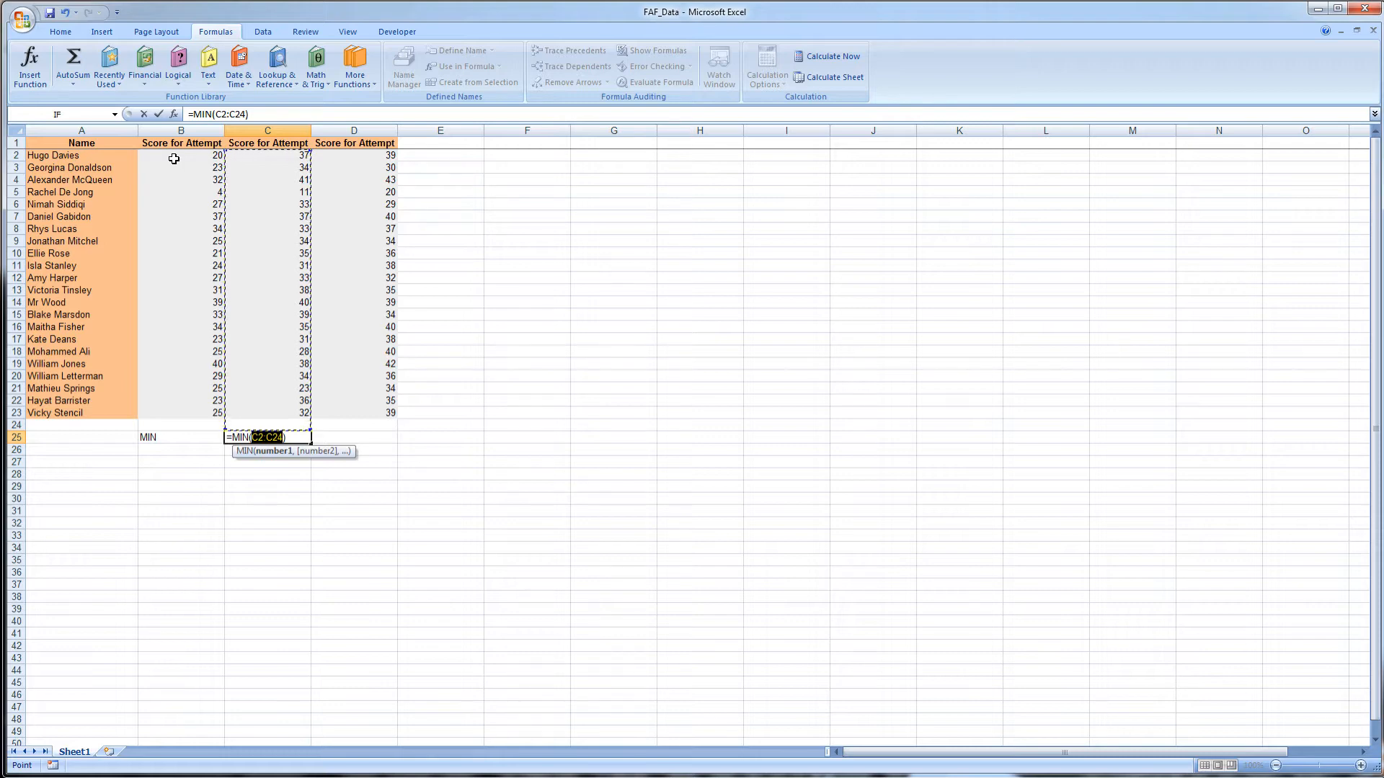
{"action": "left_click_drag", "start_coordinate": [175, 158], "coordinate": [386, 413]}
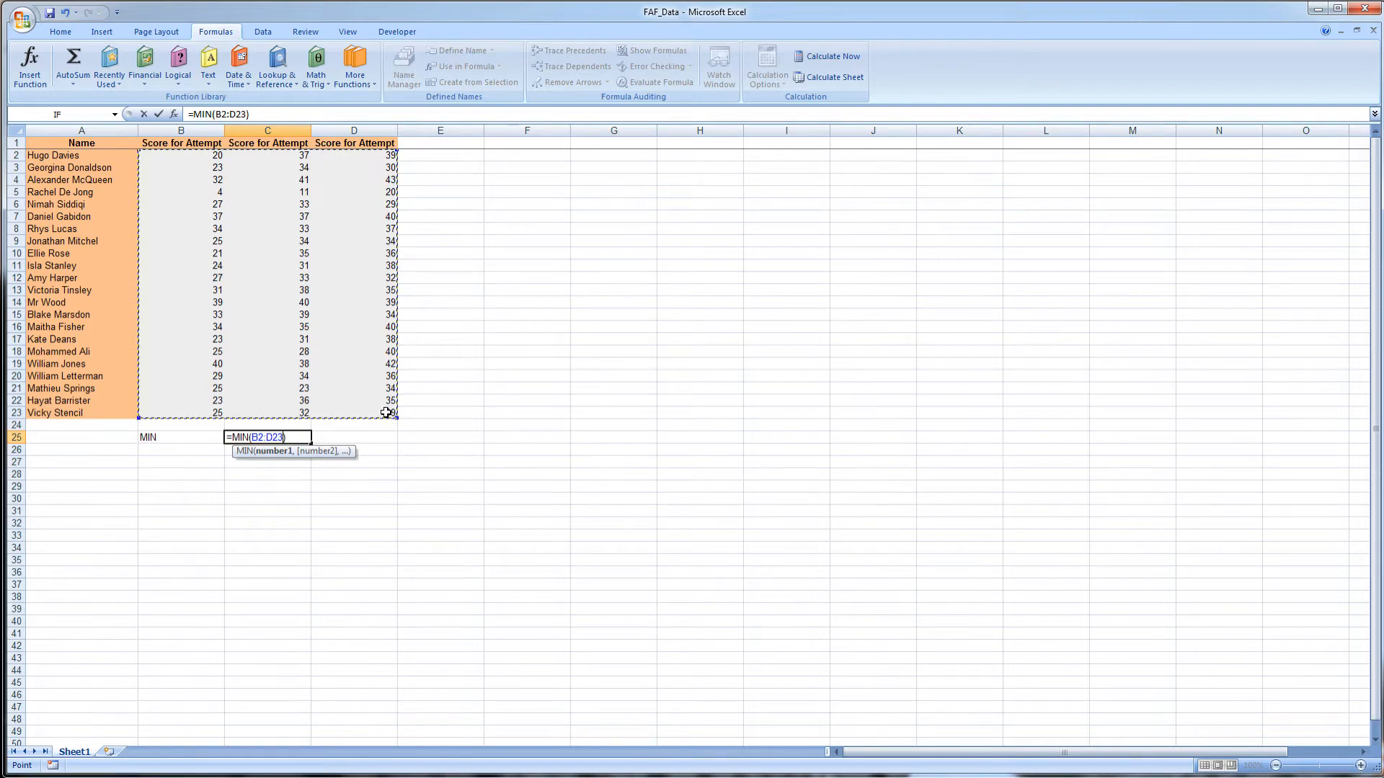
{"action": "key", "text": "Return"}
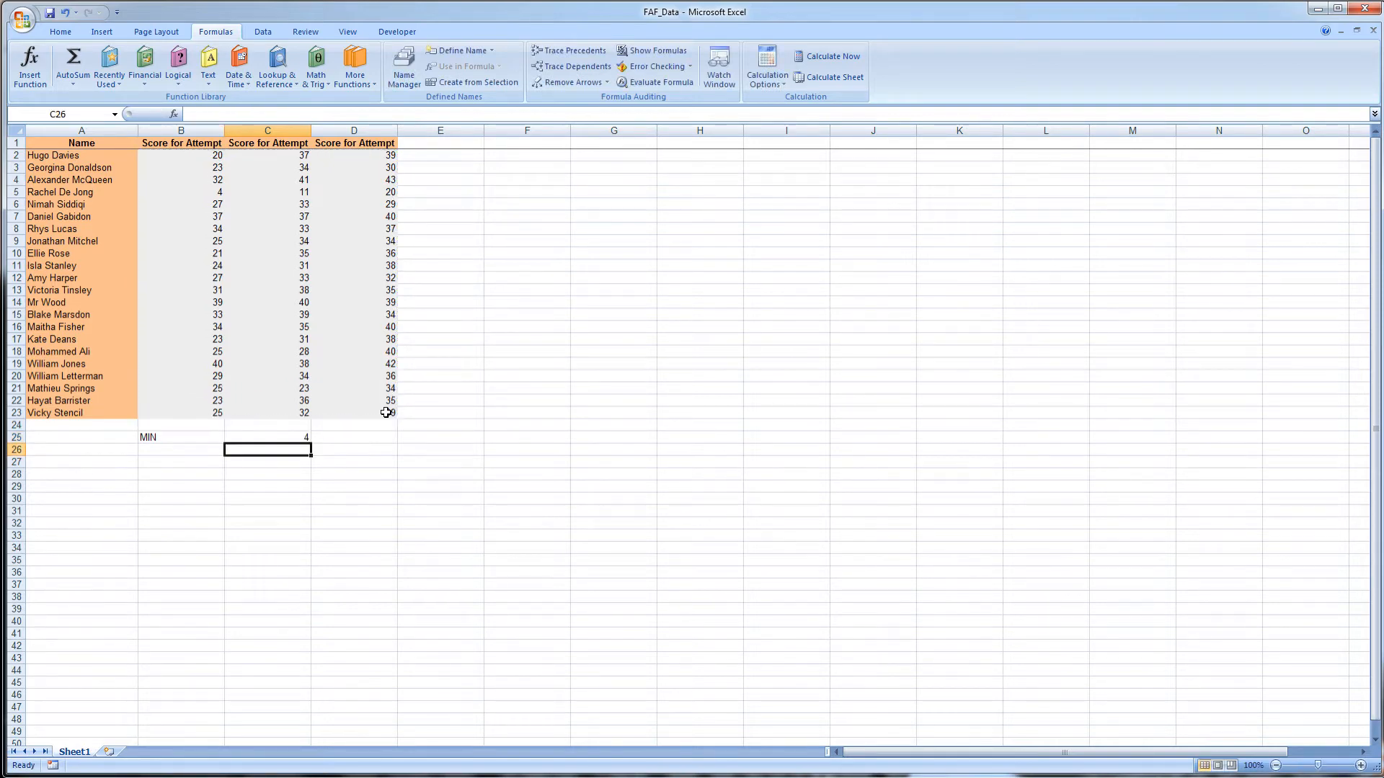
- Label cell B26 "MAX" and calculate the maximum of the scores in B2:D23 in cell C26
{"action": "left_click", "coordinate": [184, 453]}
{"action": "type", "text": "MAX"}
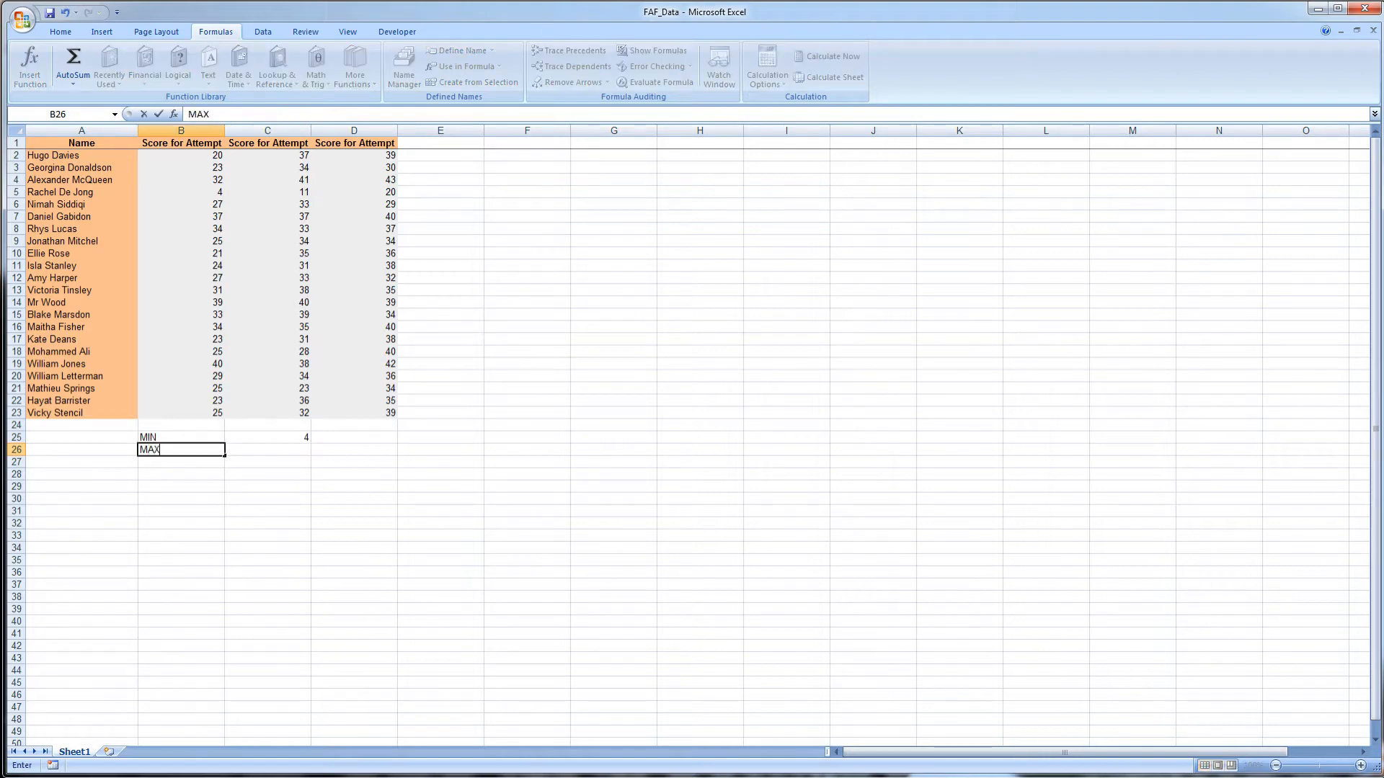
{"action": "left_click", "coordinate": [264, 453]}
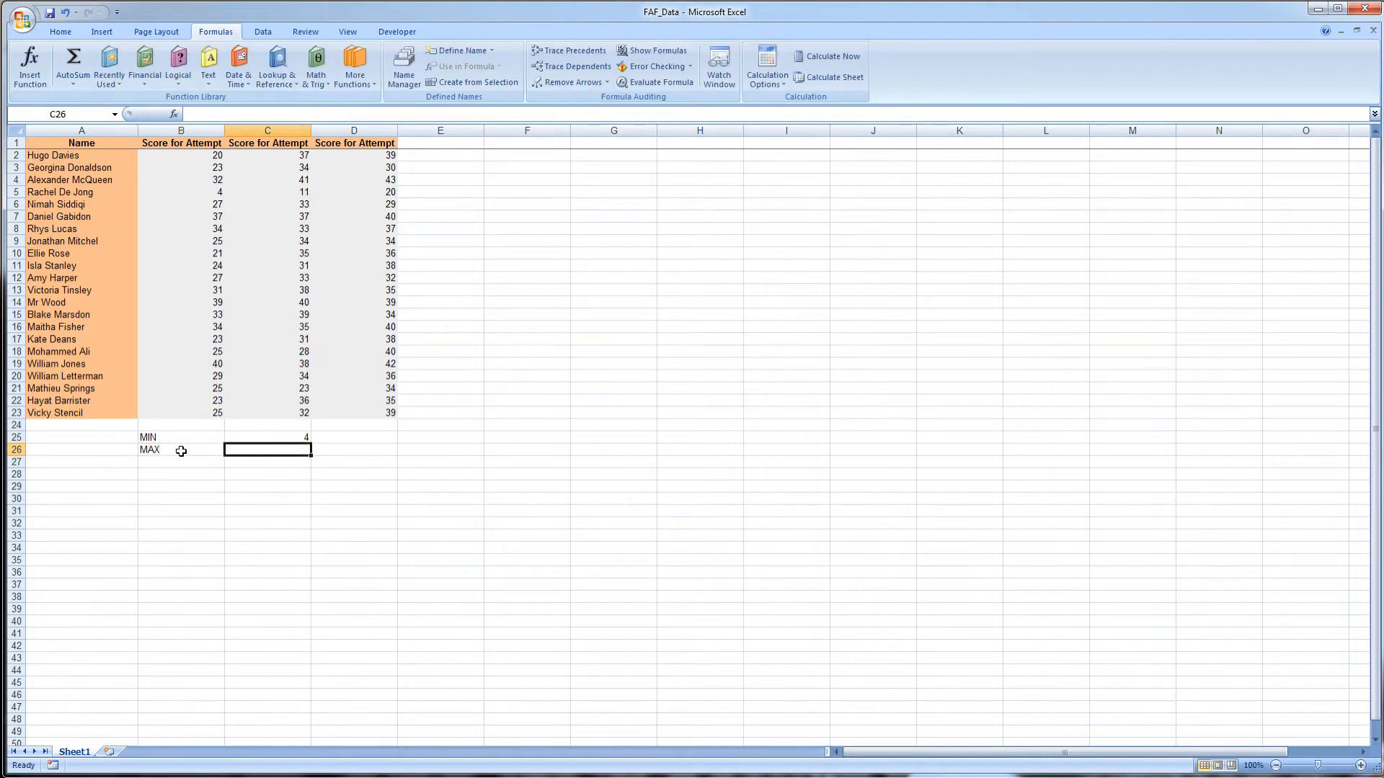
{"action": "left_click", "coordinate": [74, 85]}
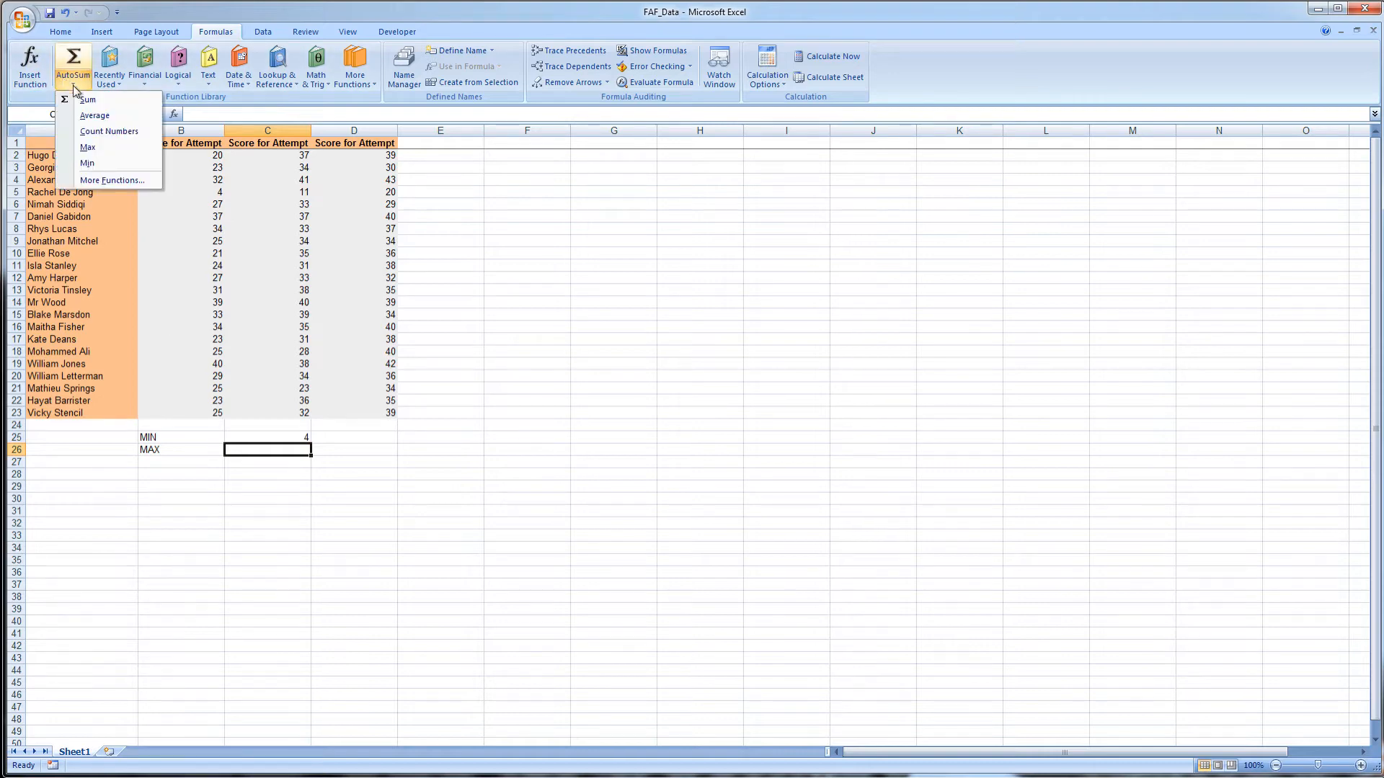
{"action": "left_click", "coordinate": [105, 150]}
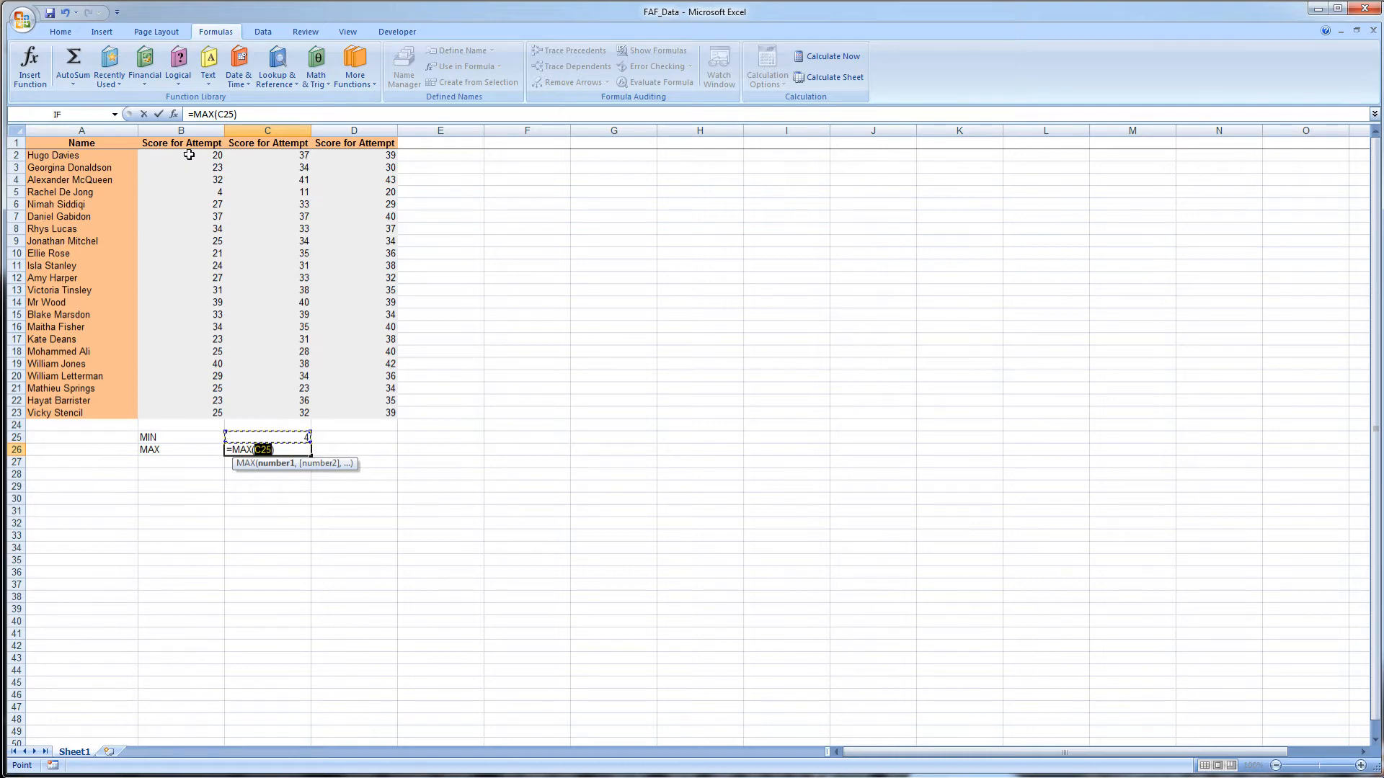
{"action": "left_click_drag", "start_coordinate": [188, 155], "coordinate": [321, 409]}
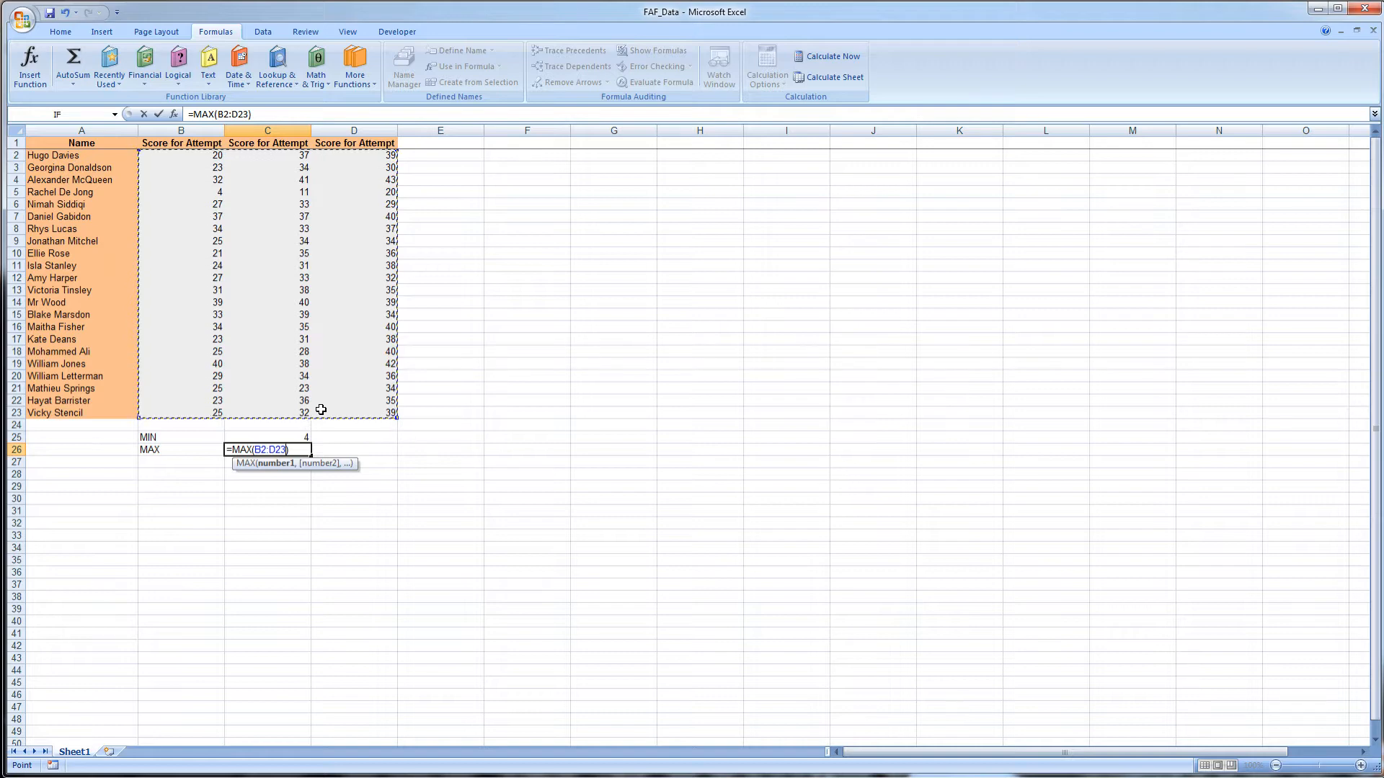
{"action": "key", "text": "Return"}
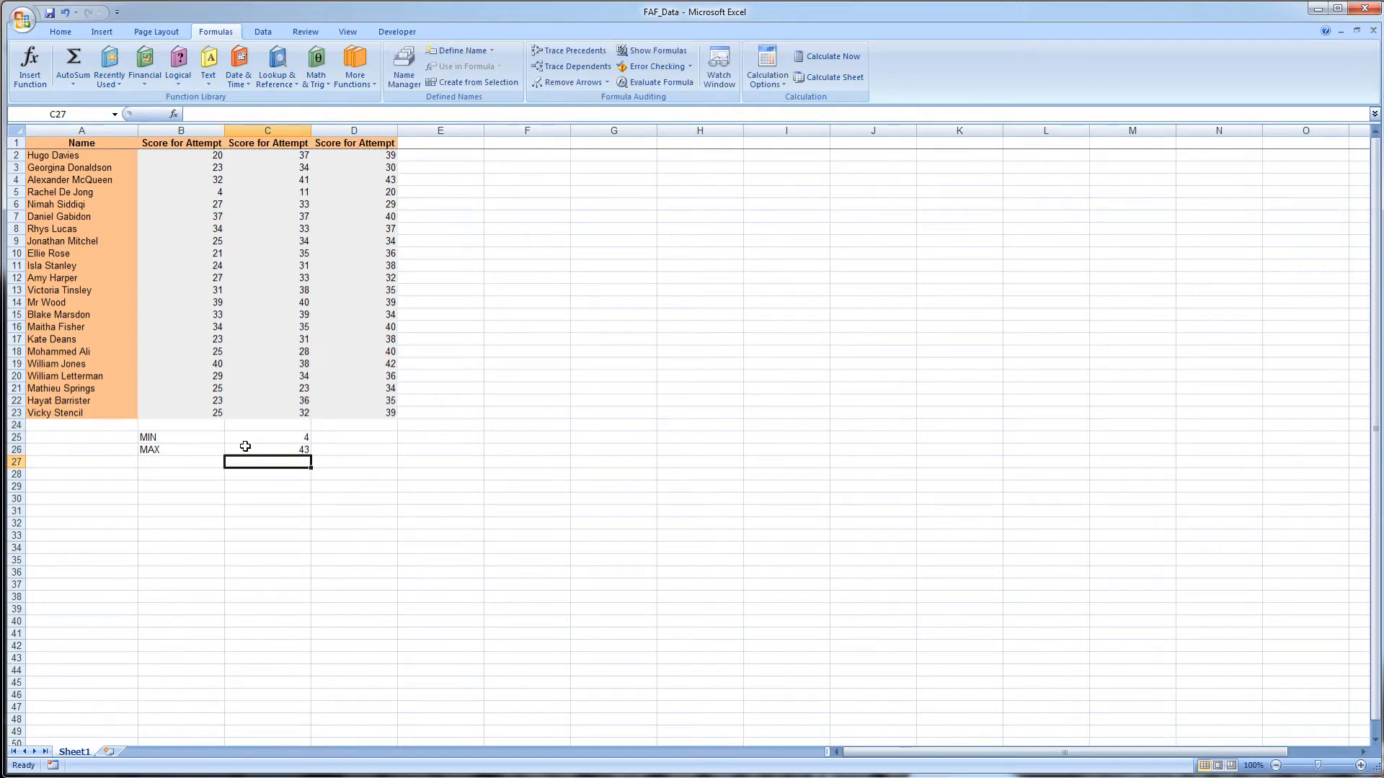
- Label cell B27 "TOTAL of all scores" and sum the scores in B2:D23 in cell C27
{"action": "left_click", "coordinate": [171, 461]}
{"action": "type", "text": "TOTAL of all"}
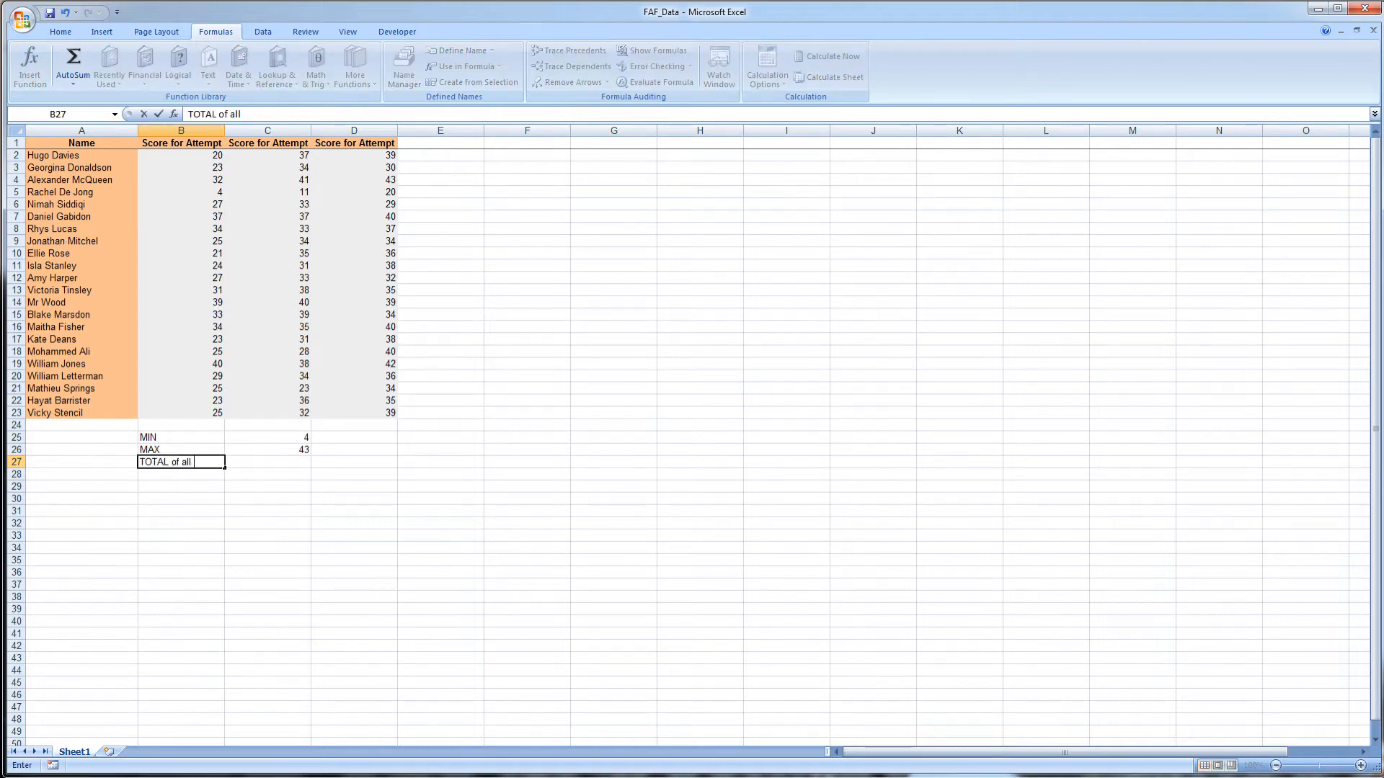
{"action": "type", "text": " scores"}
{"action": "left_click", "coordinate": [228, 502]}
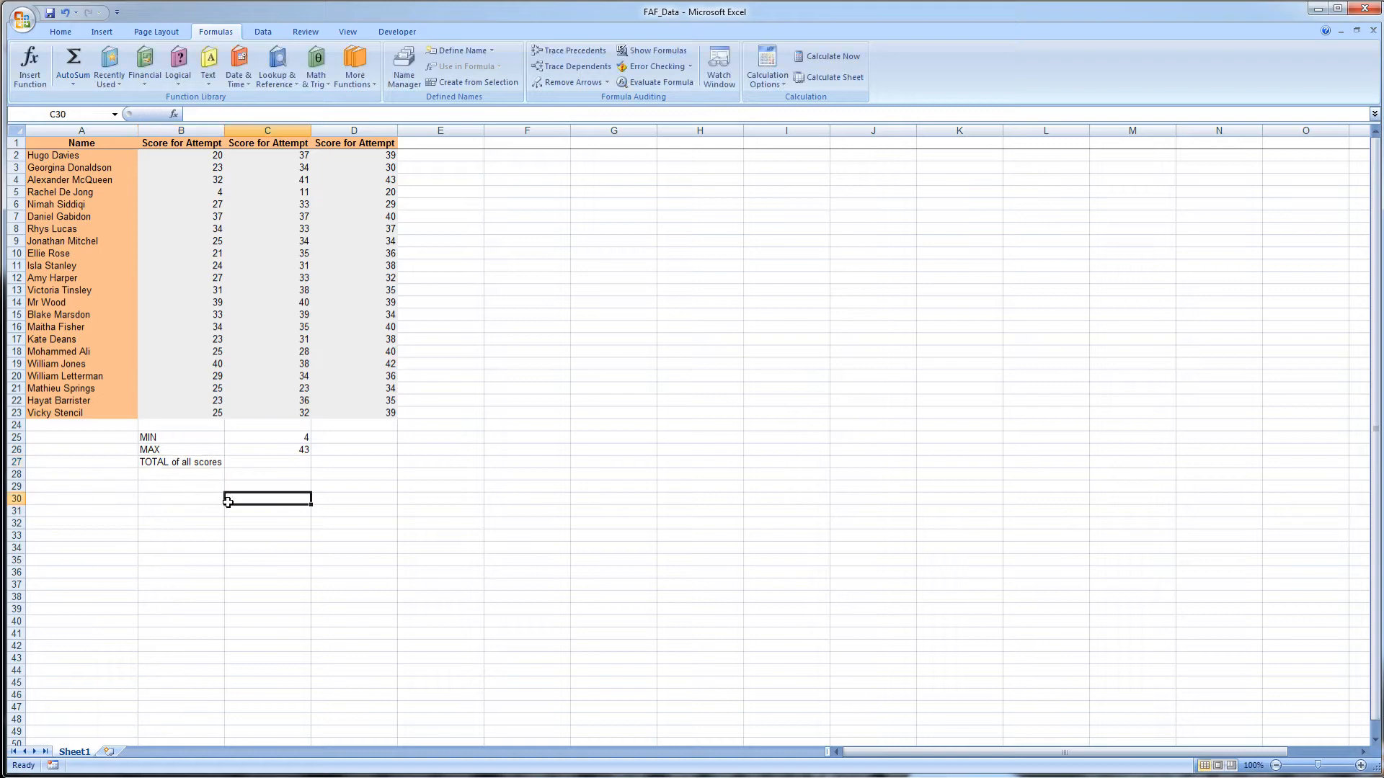
{"action": "left_click", "coordinate": [257, 463]}
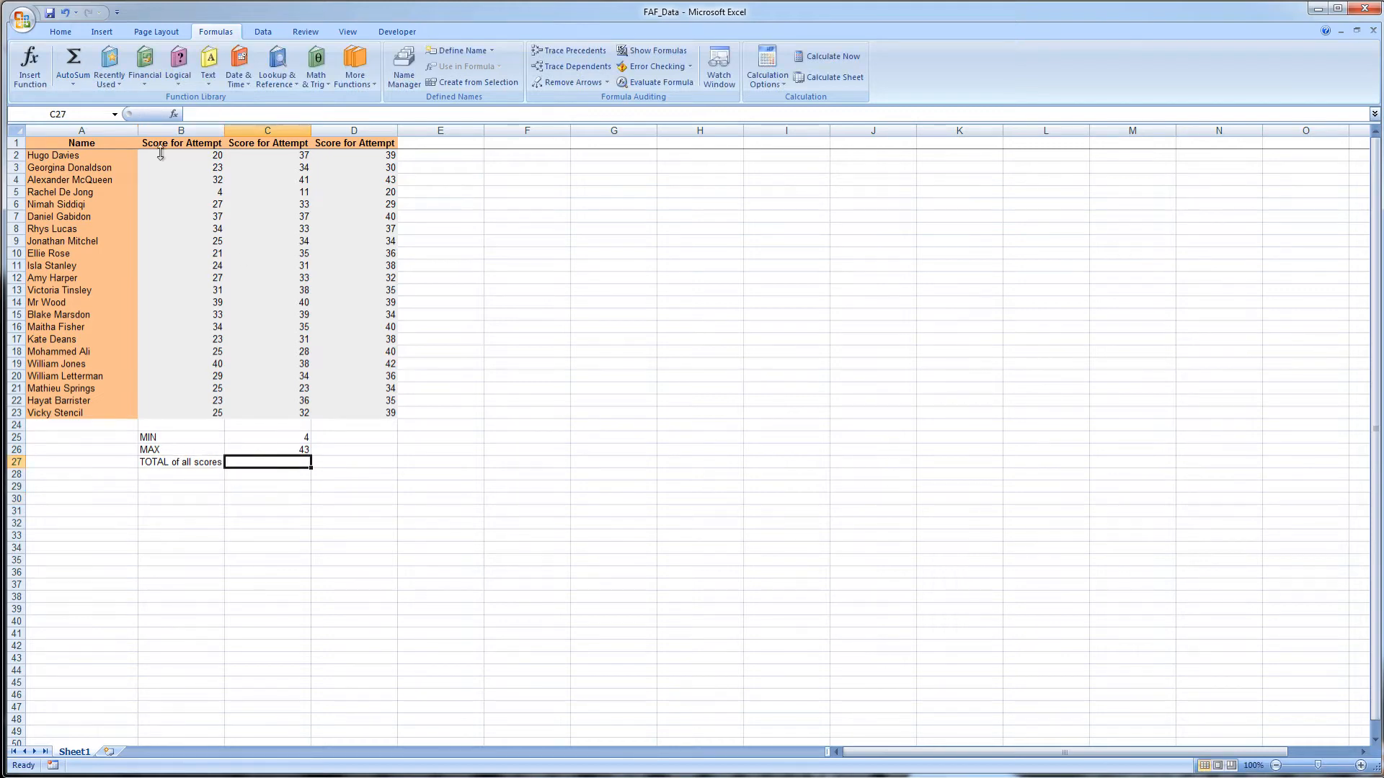
{"action": "left_click", "coordinate": [70, 87]}
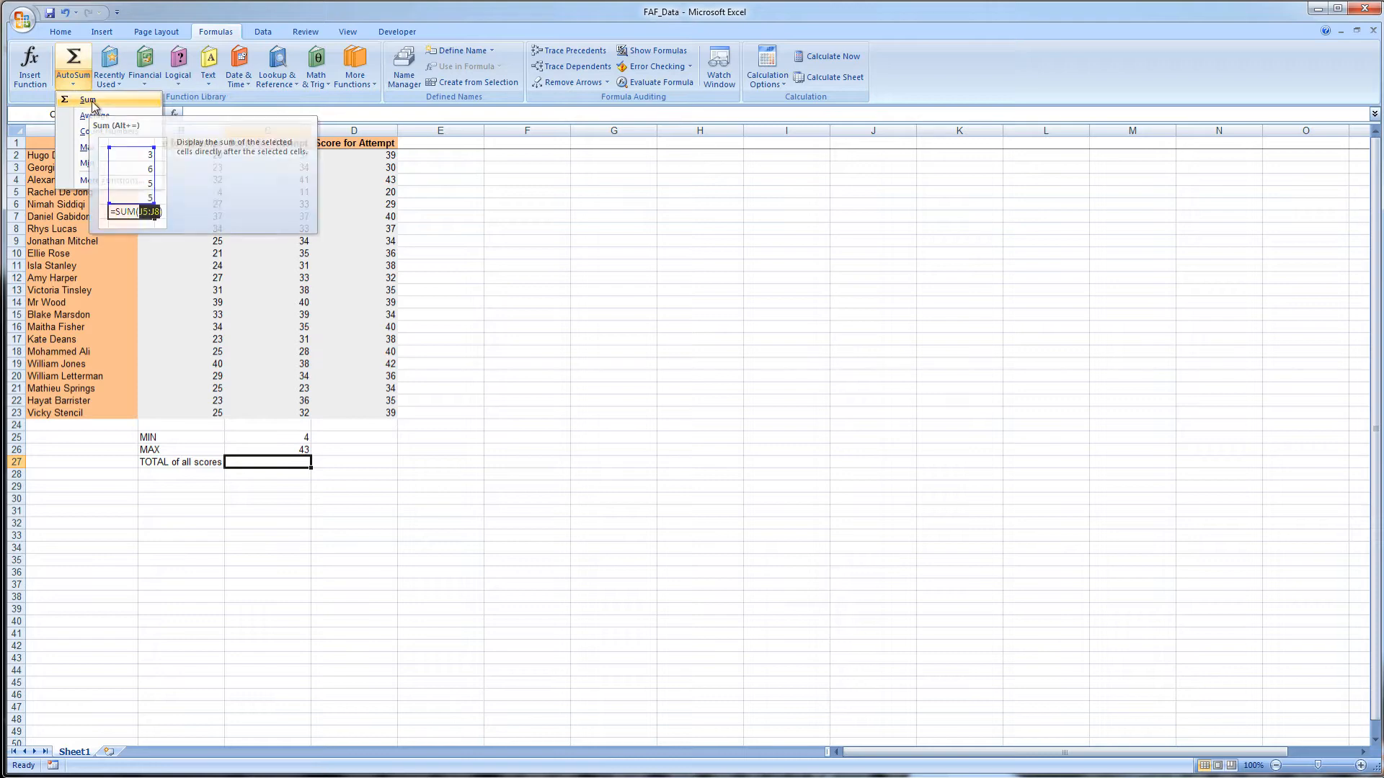
{"action": "left_click", "coordinate": [93, 101]}
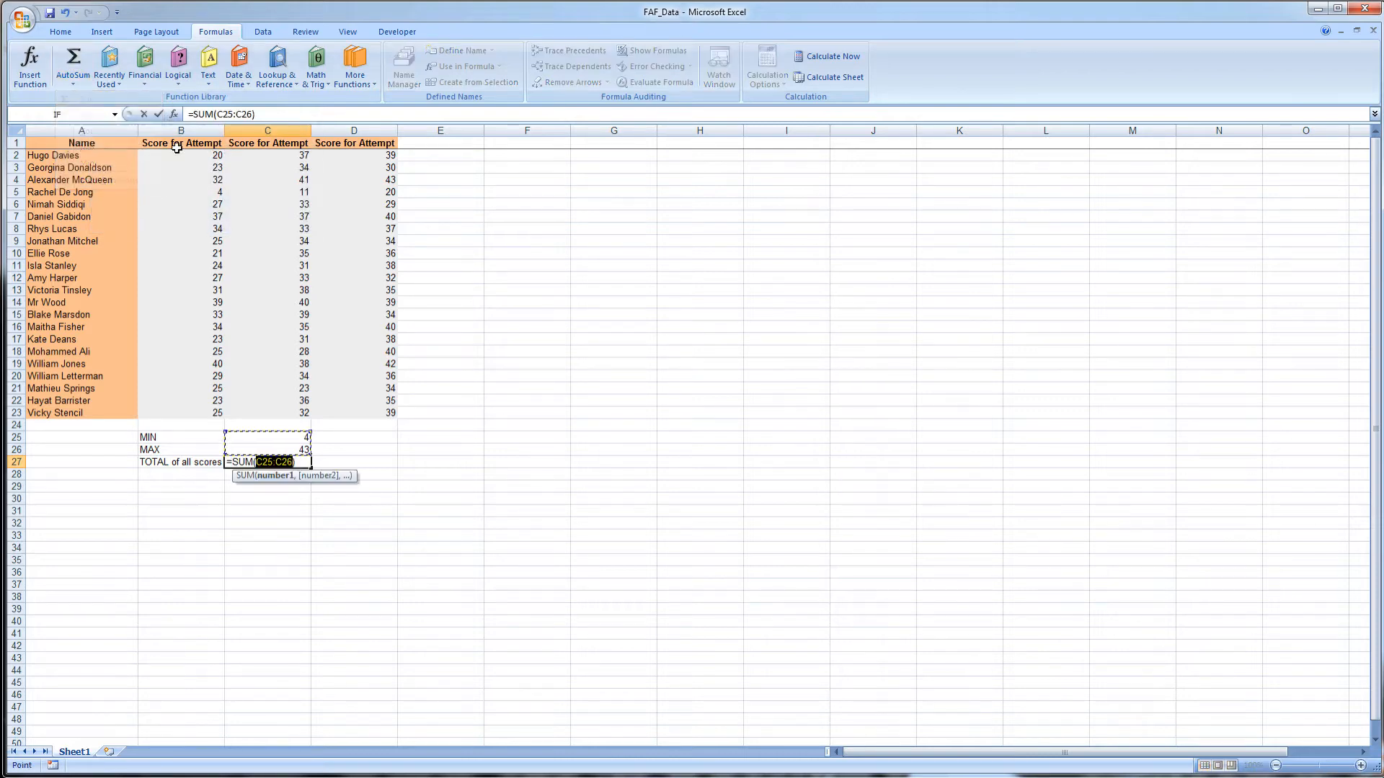
{"action": "left_click_drag", "start_coordinate": [180, 154], "coordinate": [345, 412]}
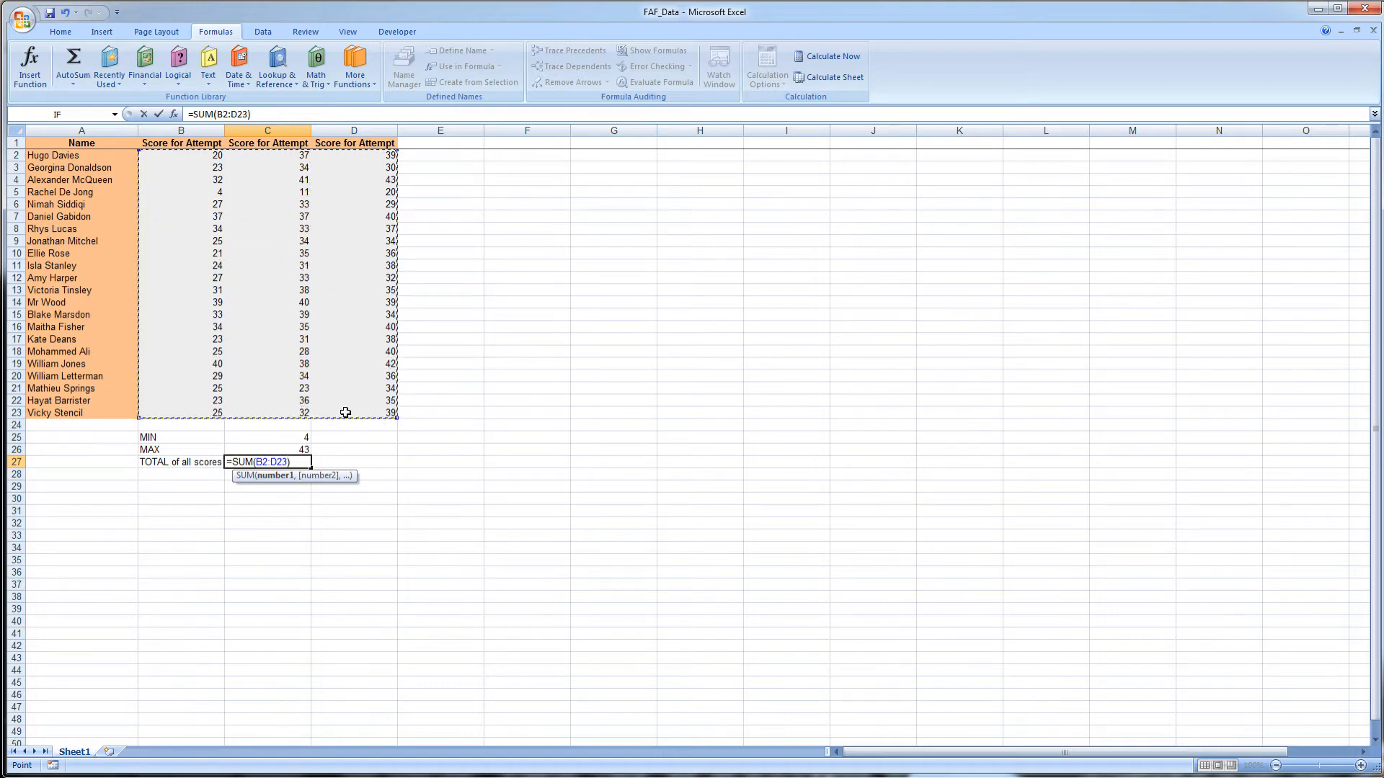
{"action": "key", "text": "Return"}
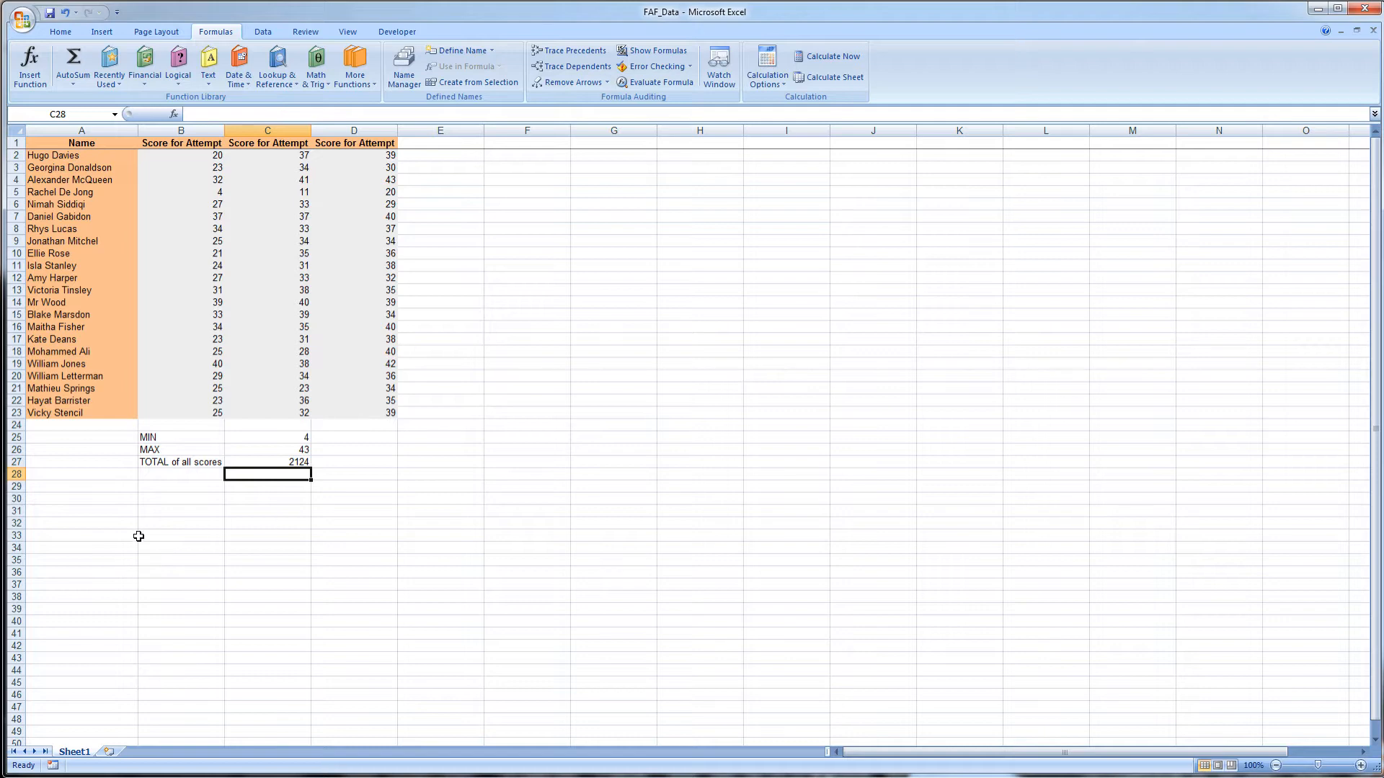
- Label cell B28 "AVERAGE" and calculate the average of the scores in B2:D23 in cell C28
{"action": "left_click", "coordinate": [157, 474]}
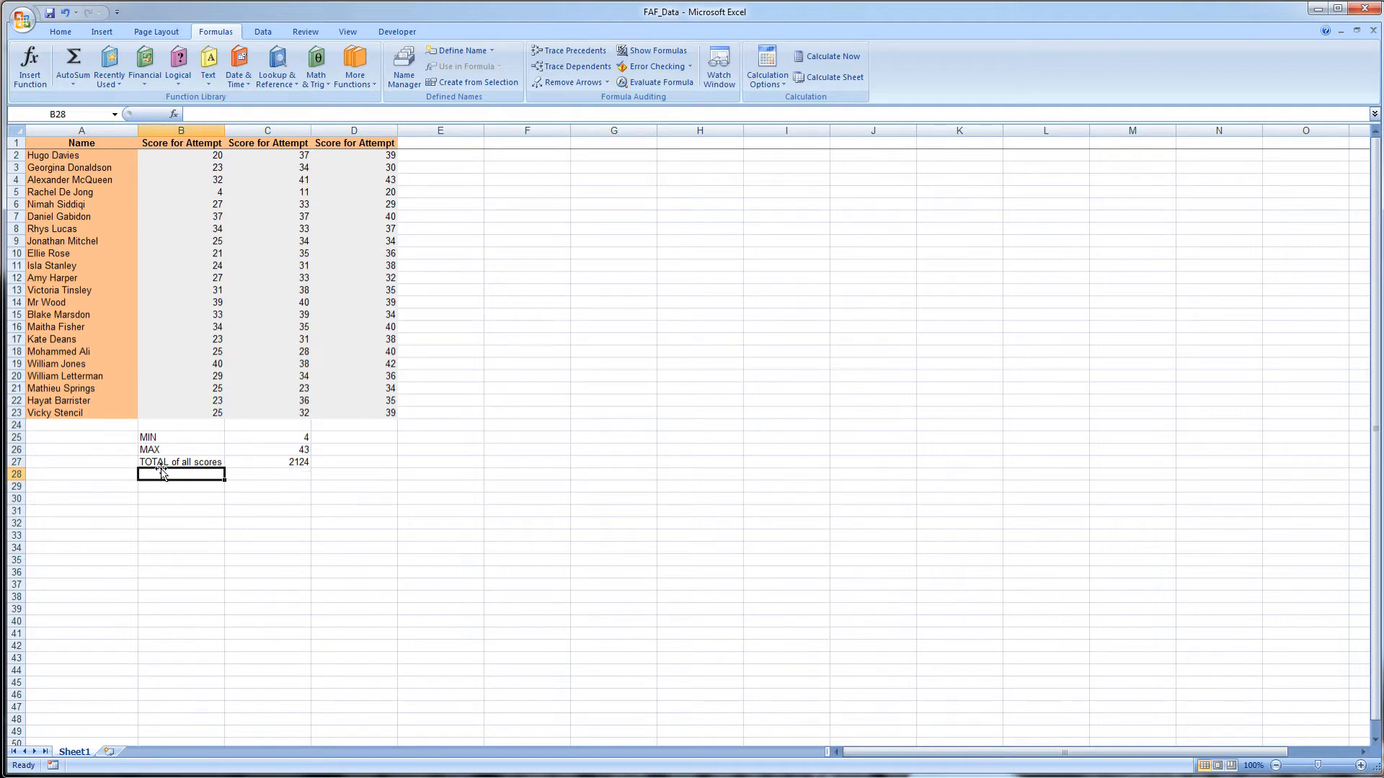
{"action": "type", "text": "AVERAGE"}
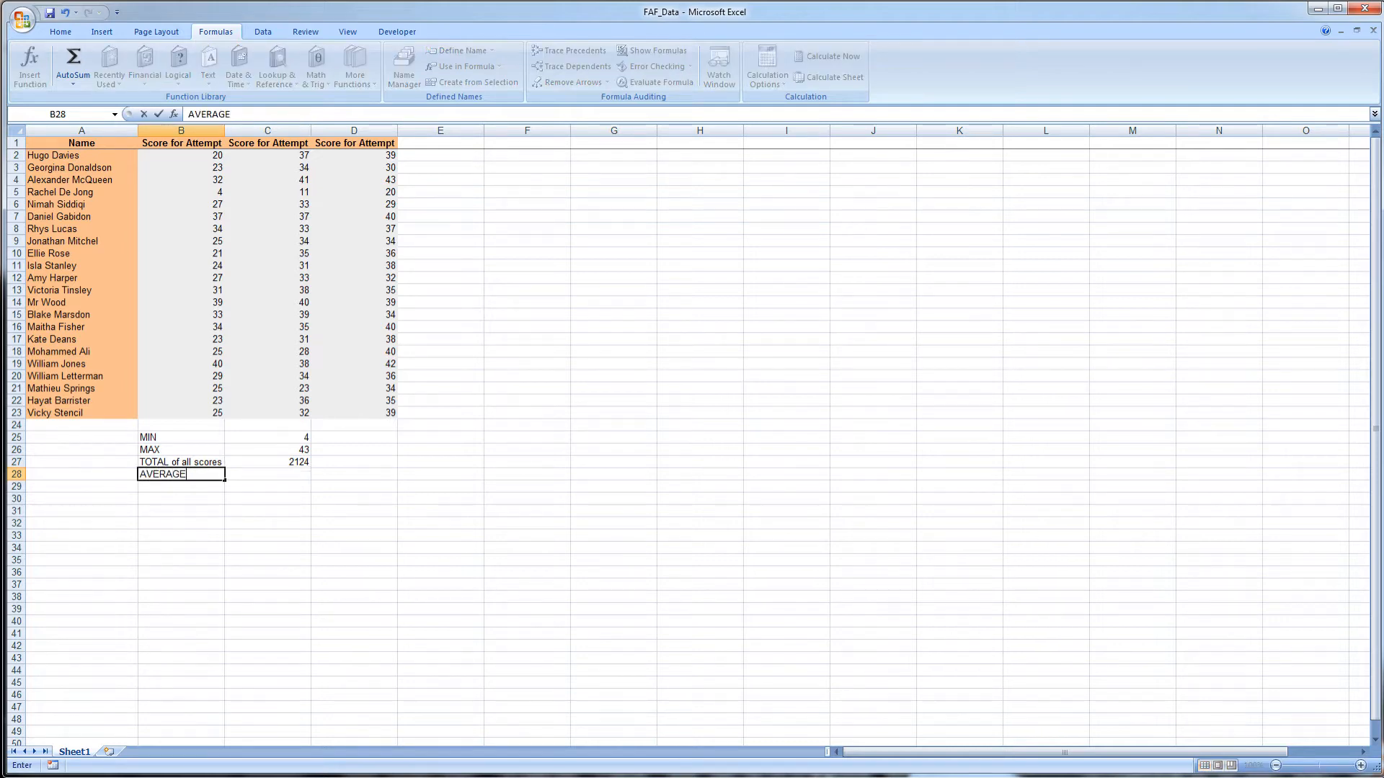
{"action": "key", "text": "Tab"}
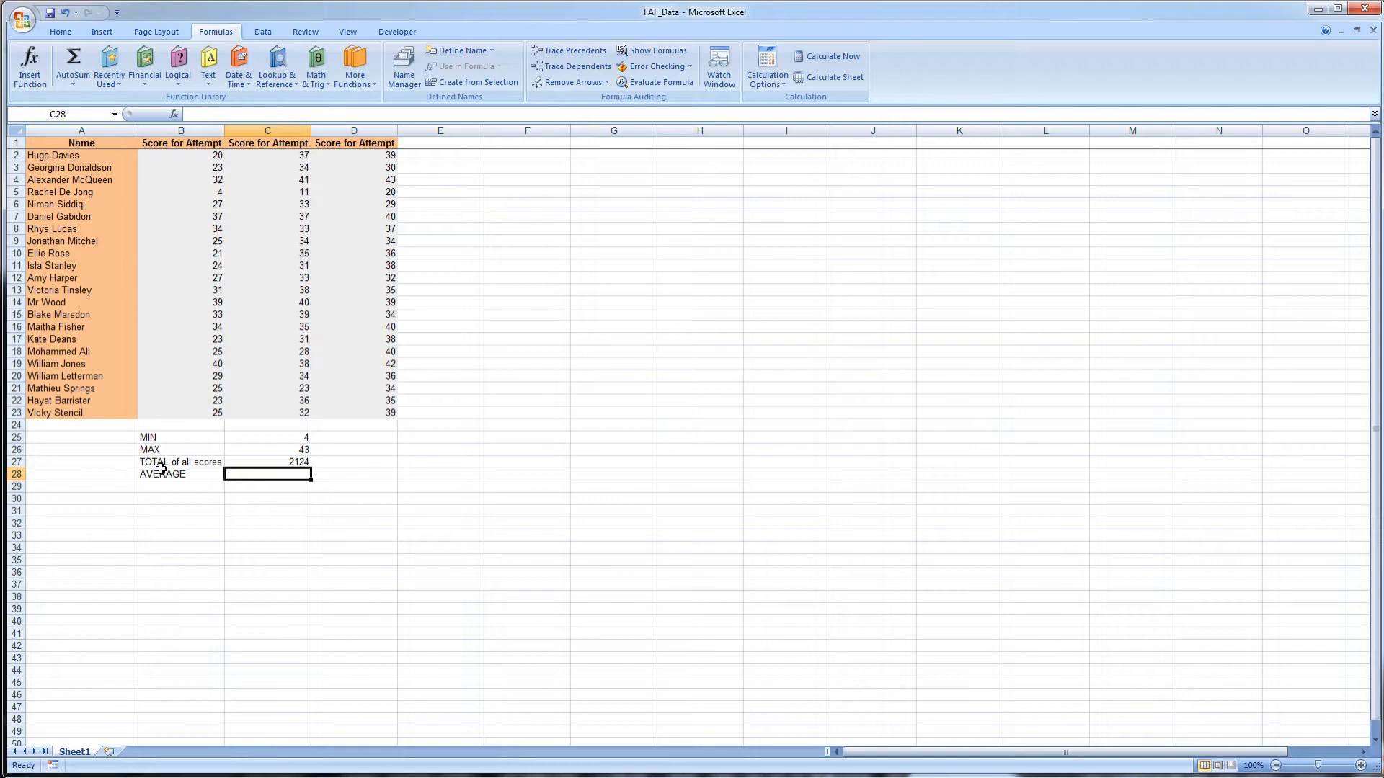
{"action": "left_click", "coordinate": [90, 79]}
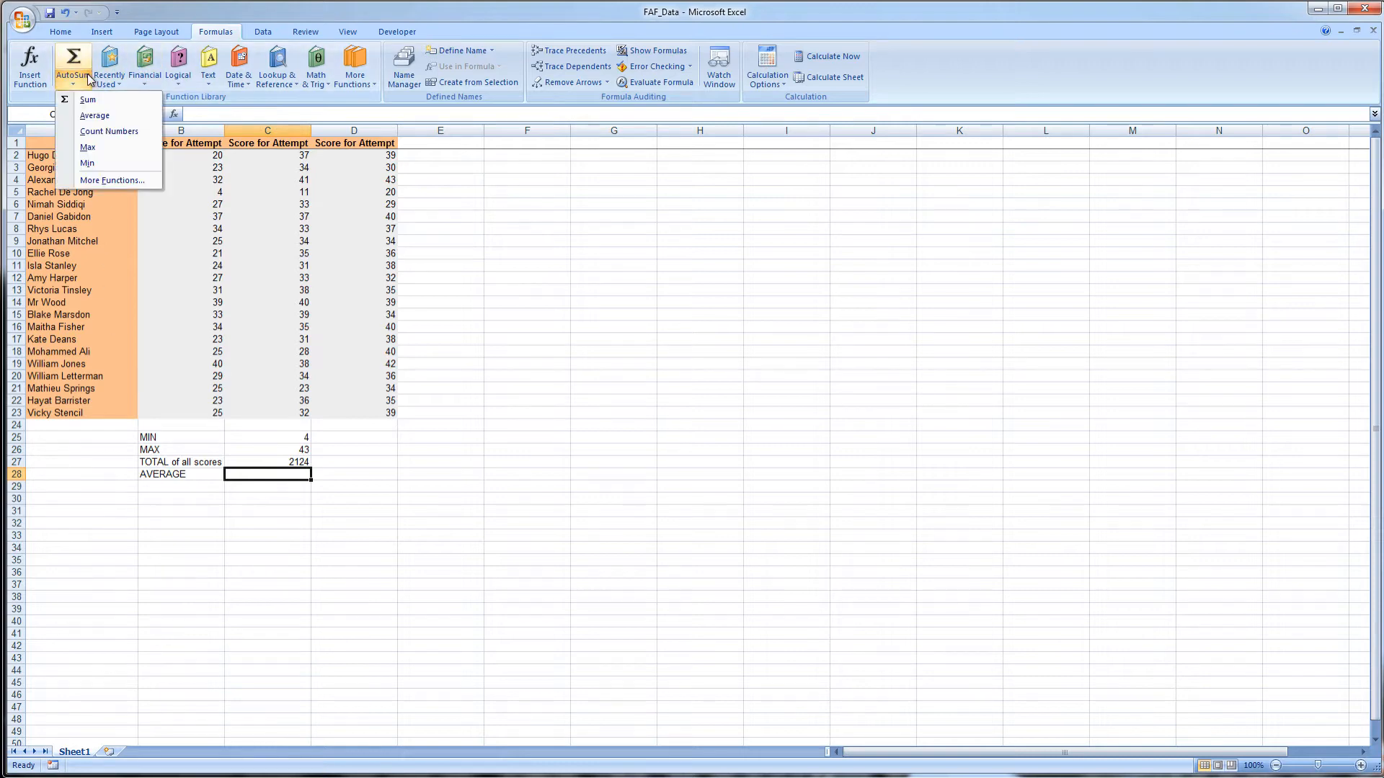
{"action": "left_click", "coordinate": [101, 116]}
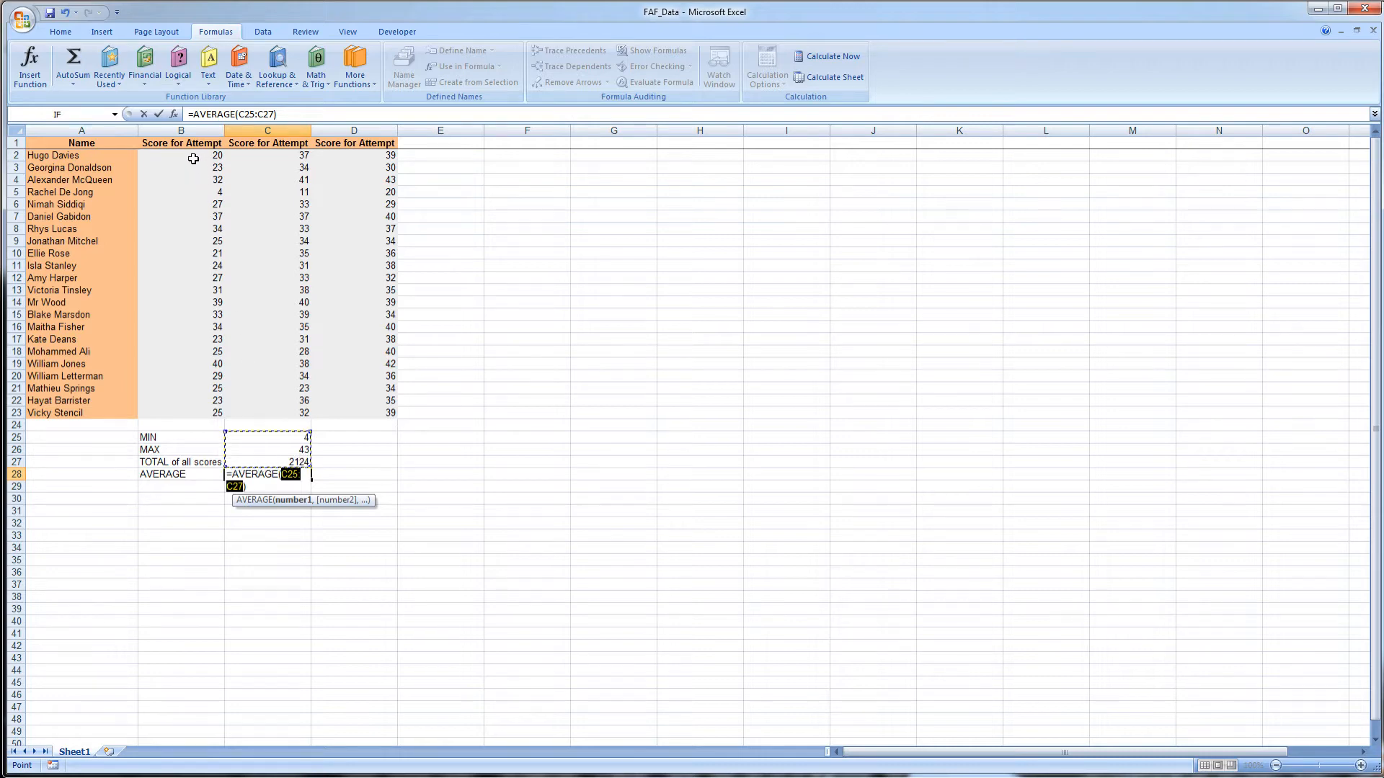
{"action": "left_click_drag", "start_coordinate": [192, 155], "coordinate": [340, 416]}
{"action": "key", "text": "Return"}
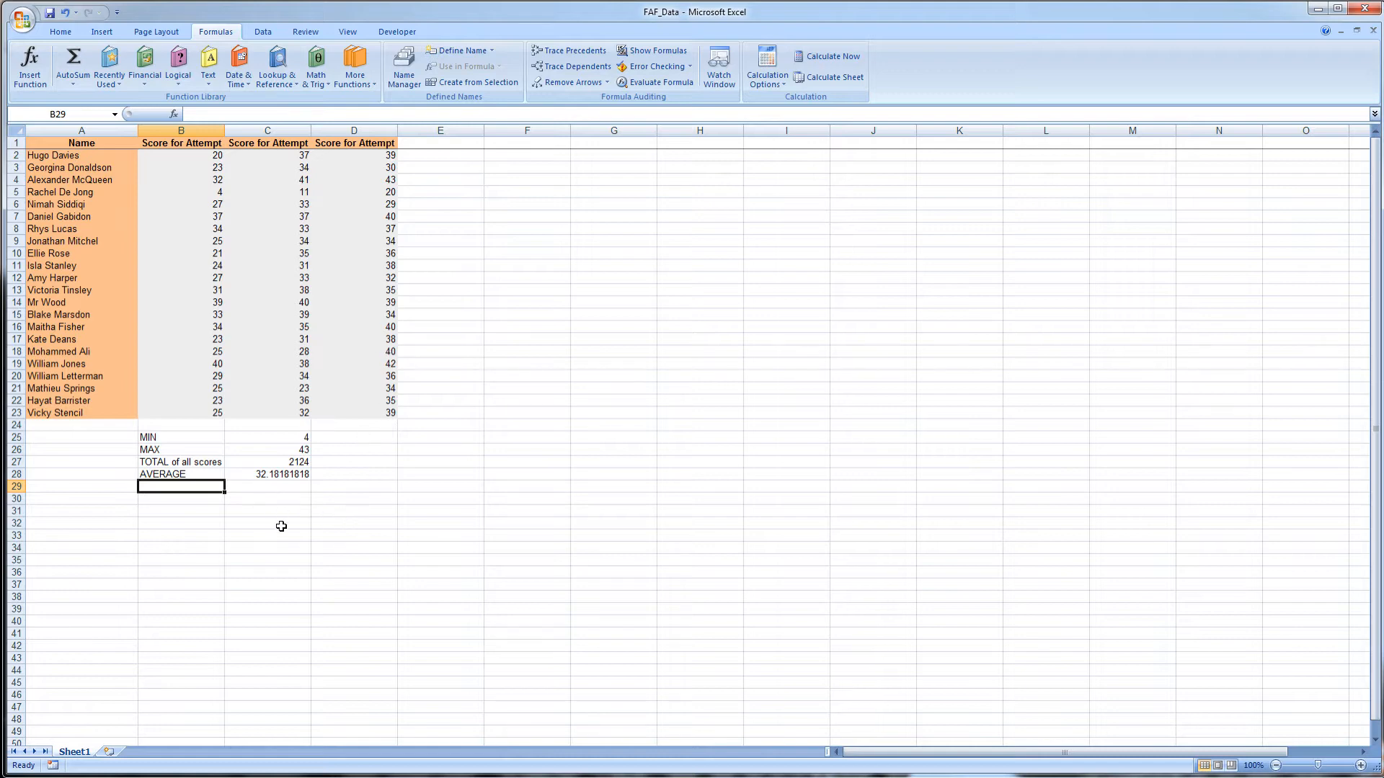
{"action": "left_click", "coordinate": [276, 475]}
{"action": "left_click_drag", "start_coordinate": [379, 413], "coordinate": [190, 155]}
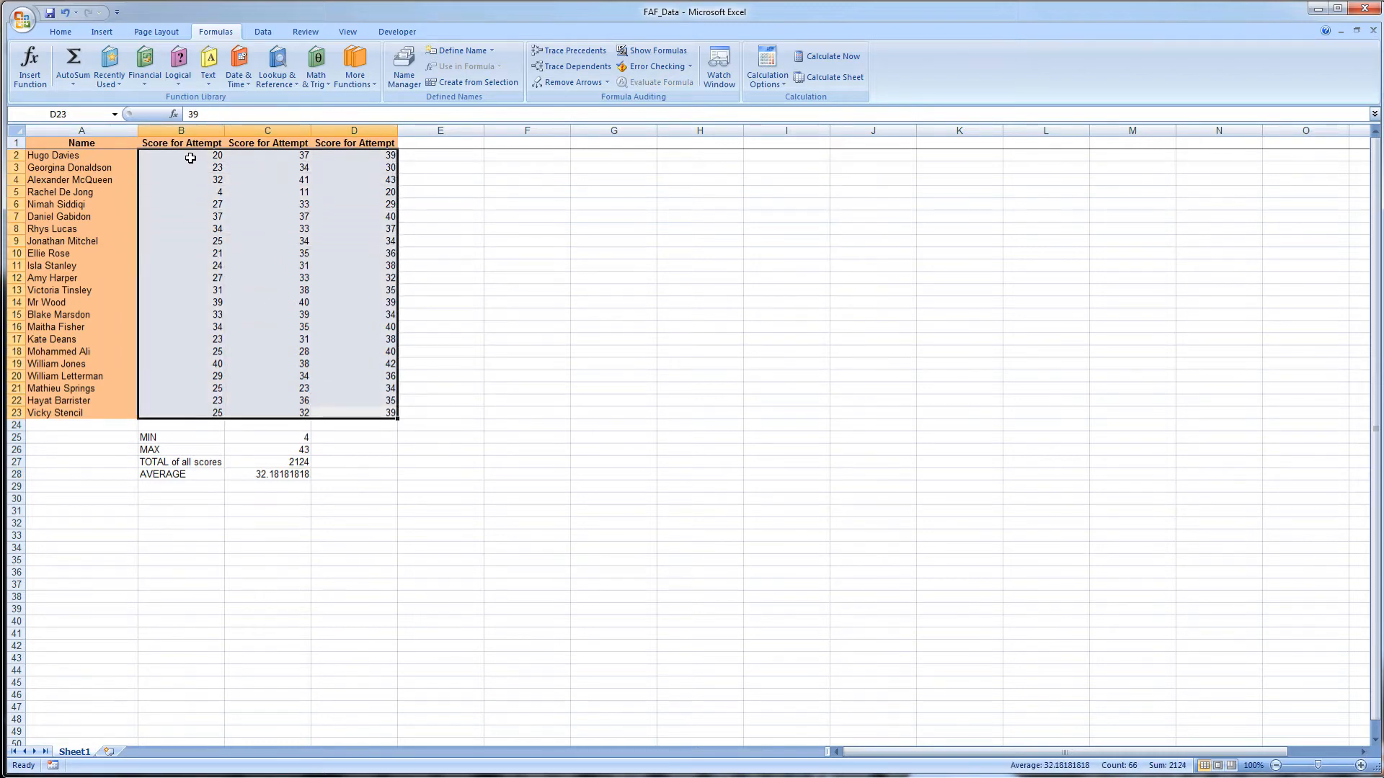
{"action": "left_click", "coordinate": [264, 474]}
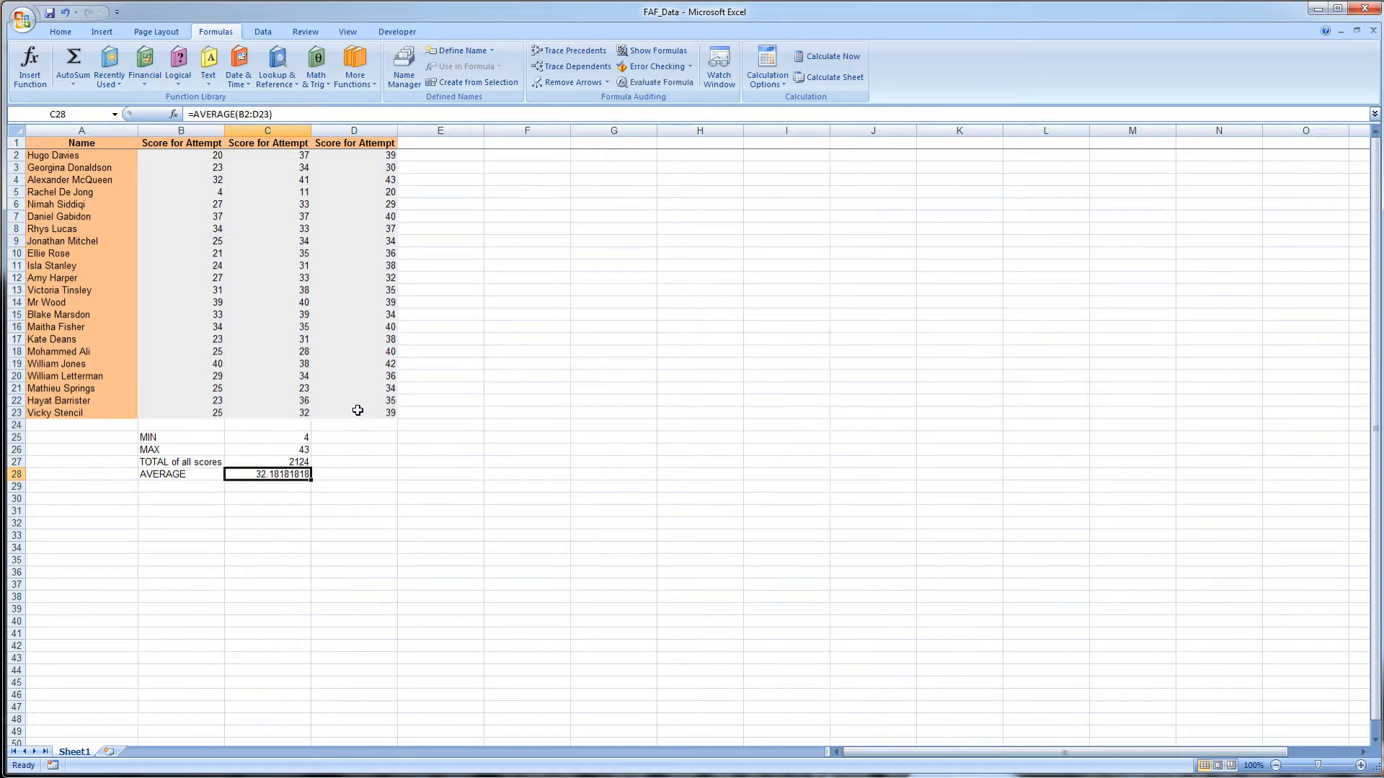
{"action": "left_click_drag", "start_coordinate": [355, 411], "coordinate": [178, 154]}
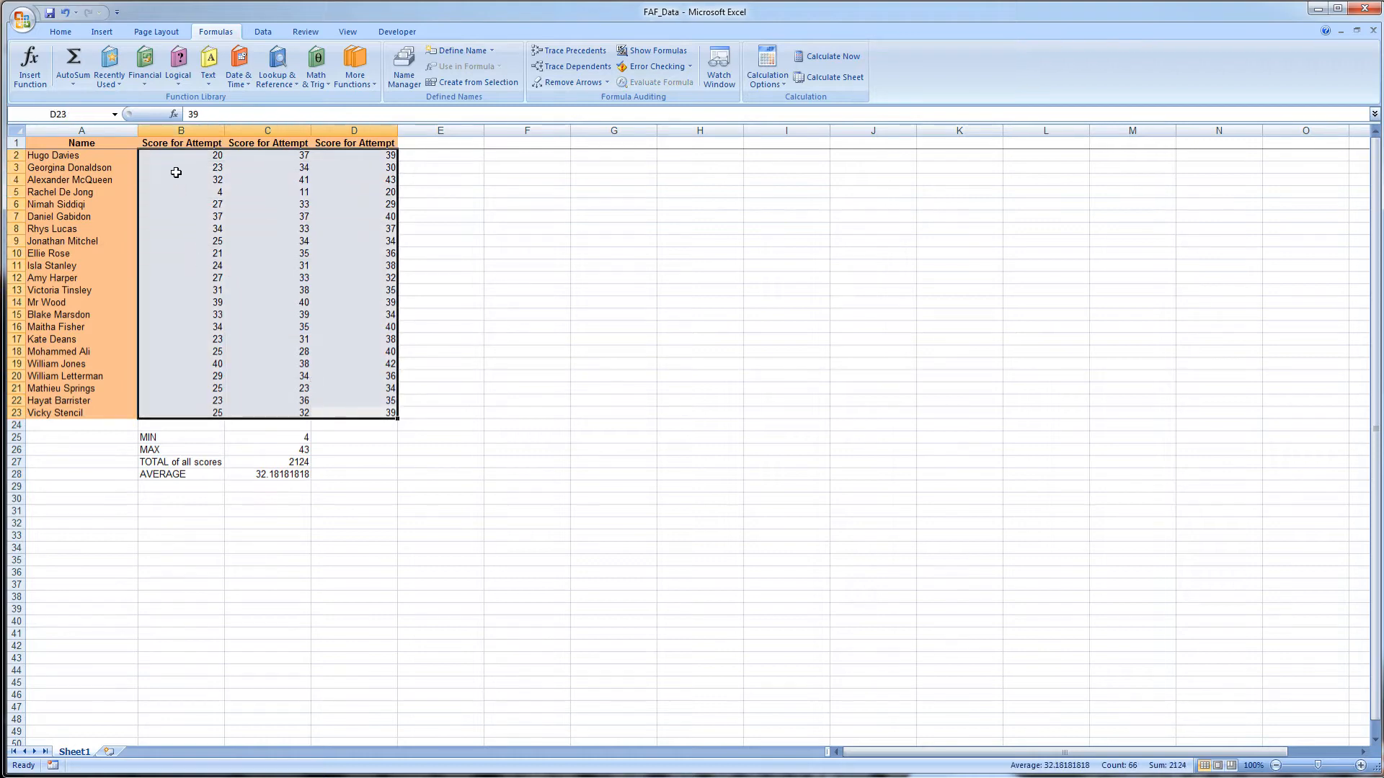
- Format the average in cell C28 as a Number with 0 decimal places
{"action": "left_click", "coordinate": [290, 475]}
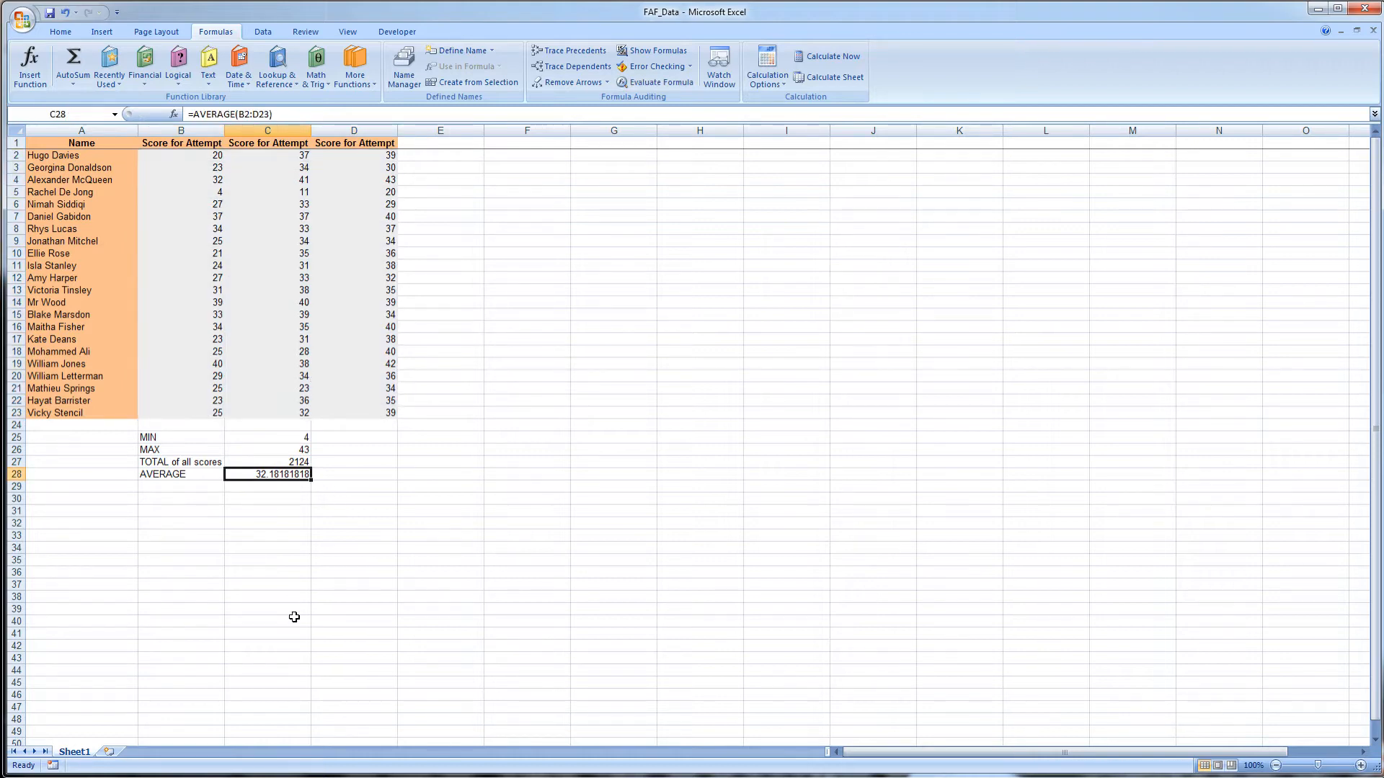
{"action": "right_click", "coordinate": [283, 477]}
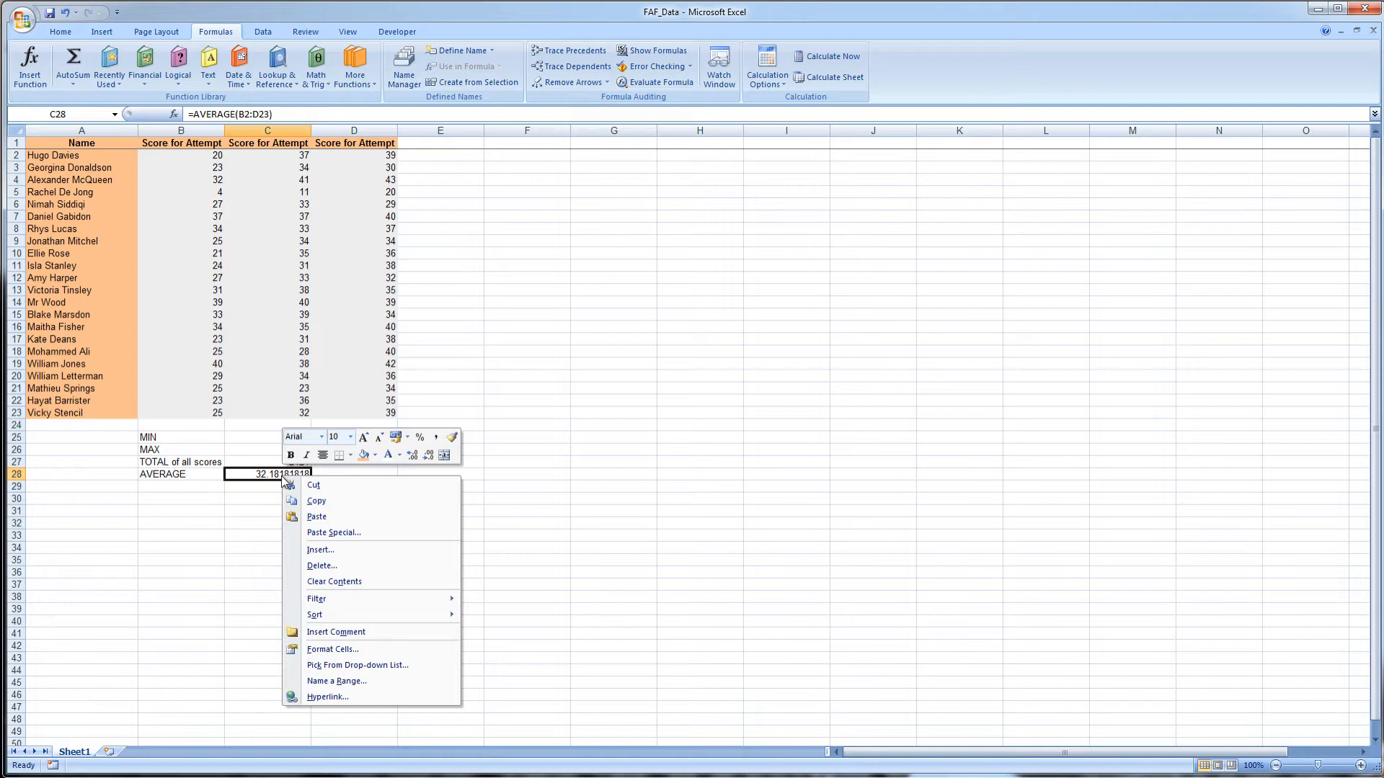
{"action": "left_click", "coordinate": [335, 650]}
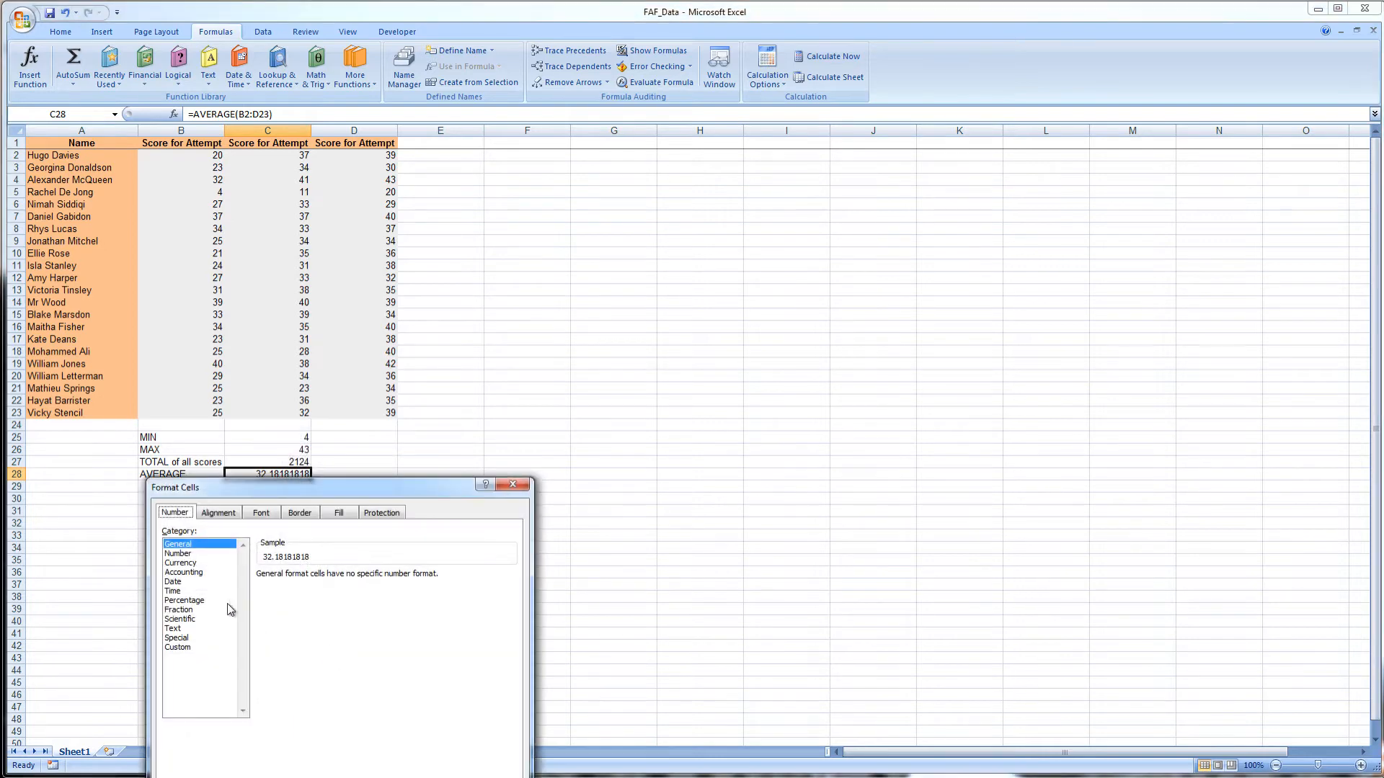
{"action": "left_click", "coordinate": [189, 553]}
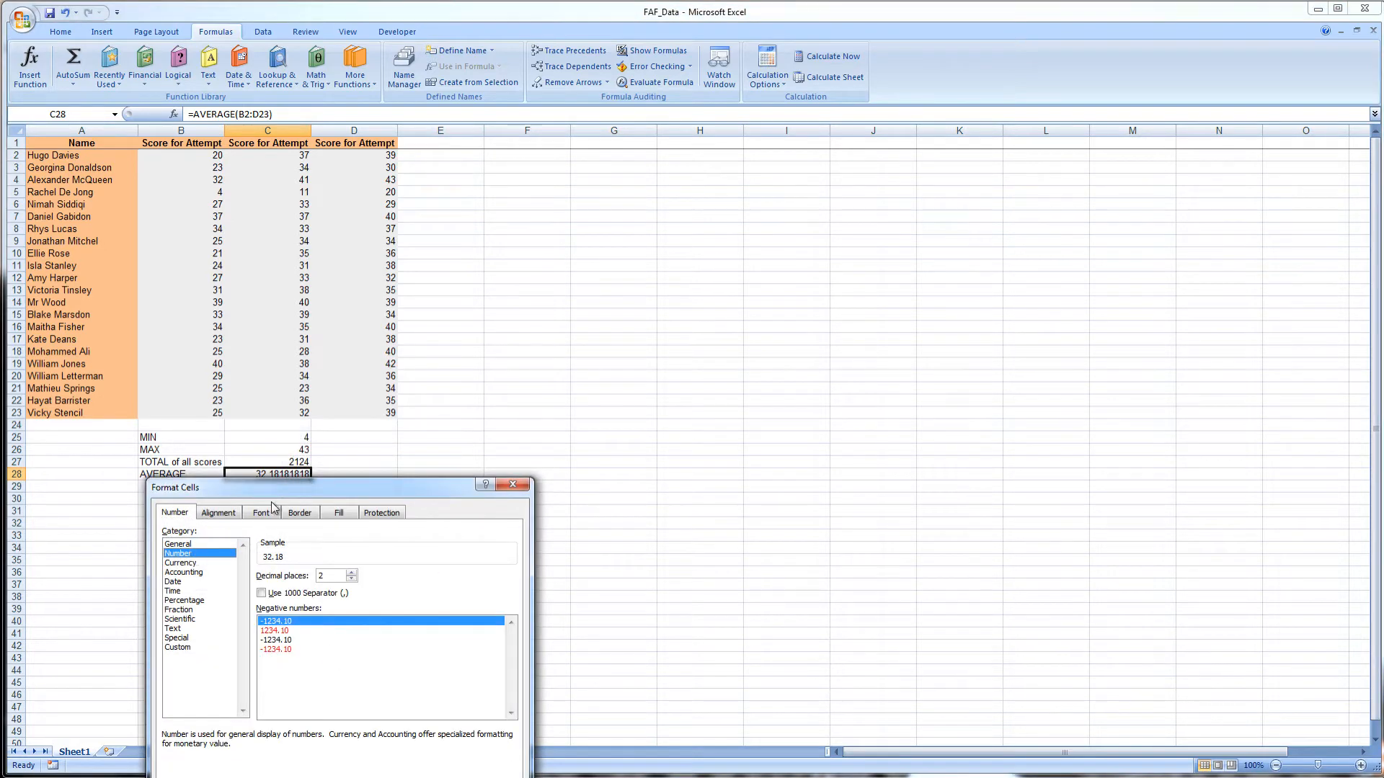
{"action": "left_click_drag", "start_coordinate": [273, 492], "coordinate": [514, 333]}
{"action": "left_click", "coordinate": [591, 422]}
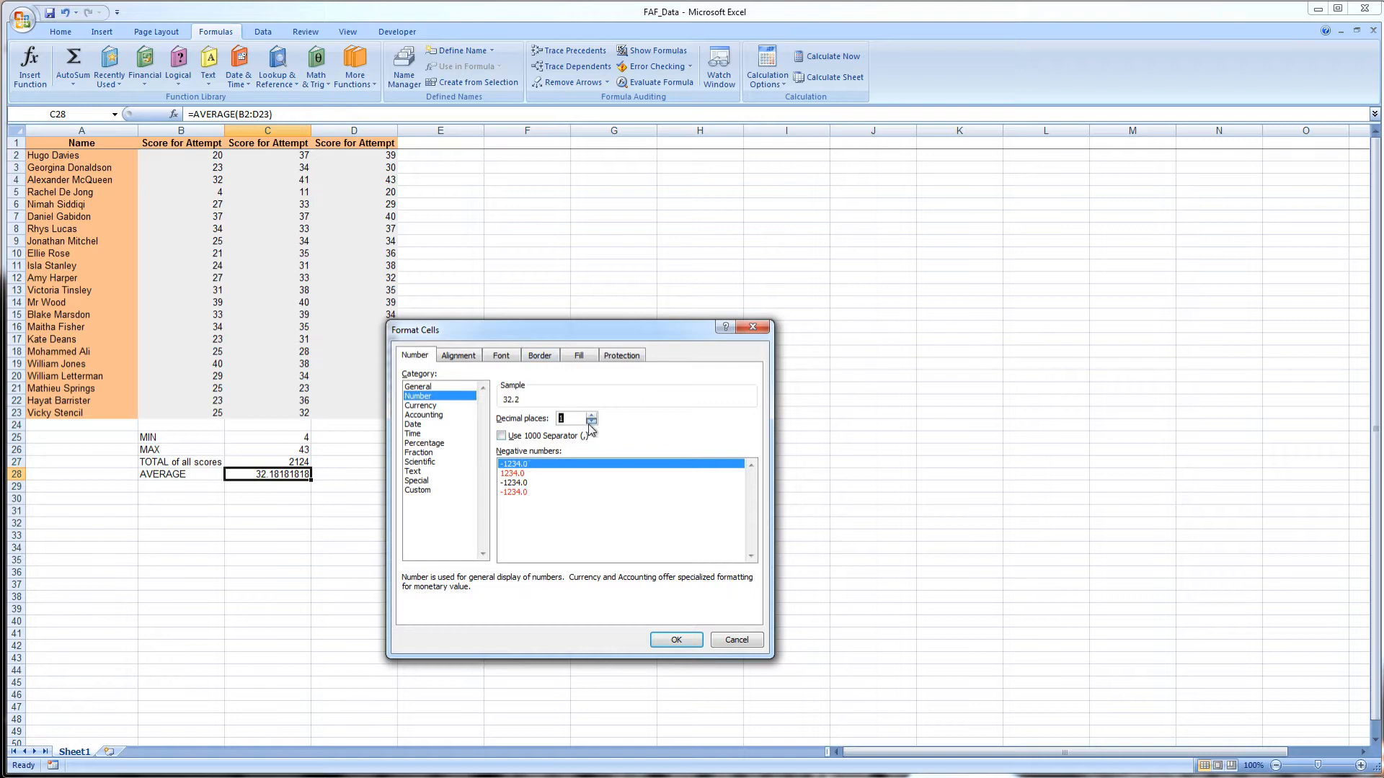
{"action": "left_click", "coordinate": [591, 422]}
{"action": "left_click", "coordinate": [676, 639]}
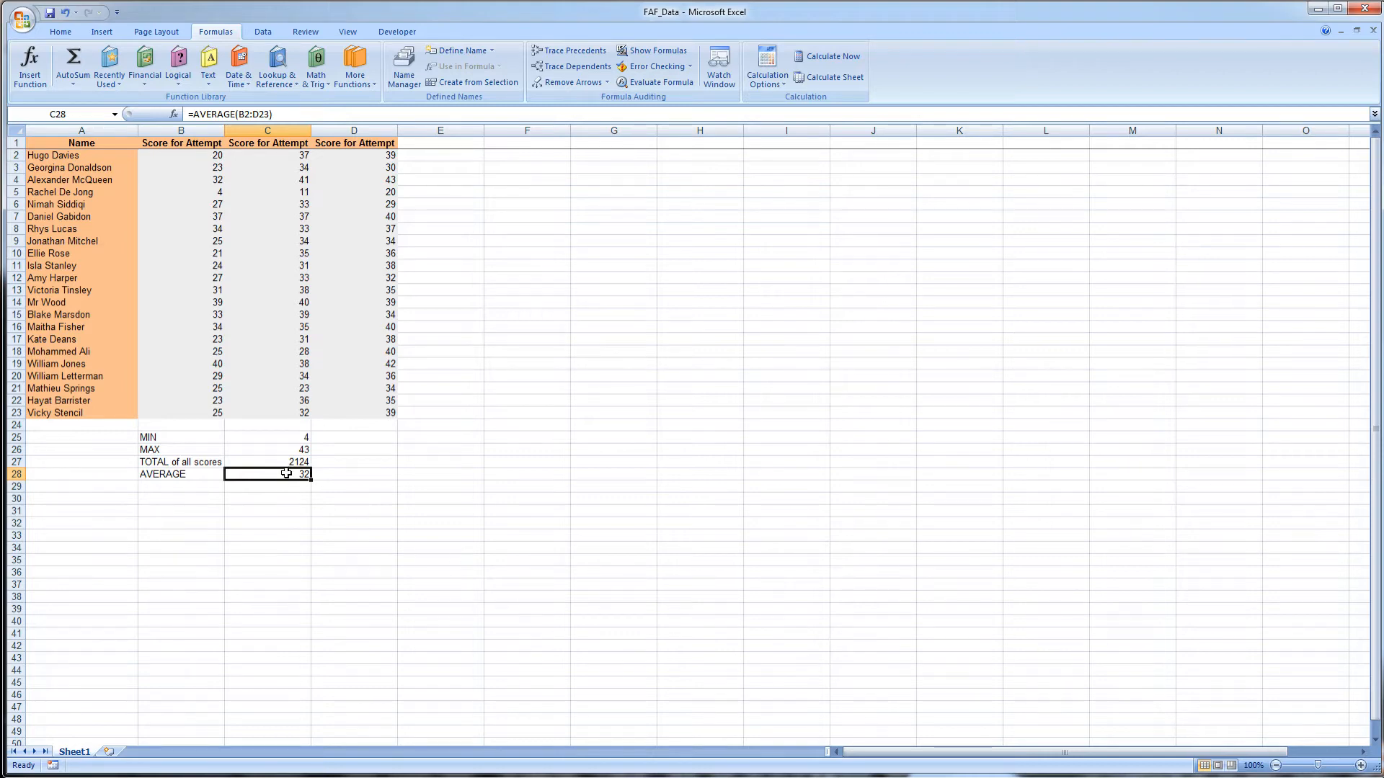
{"action": "left_click_drag", "start_coordinate": [367, 409], "coordinate": [210, 160]}
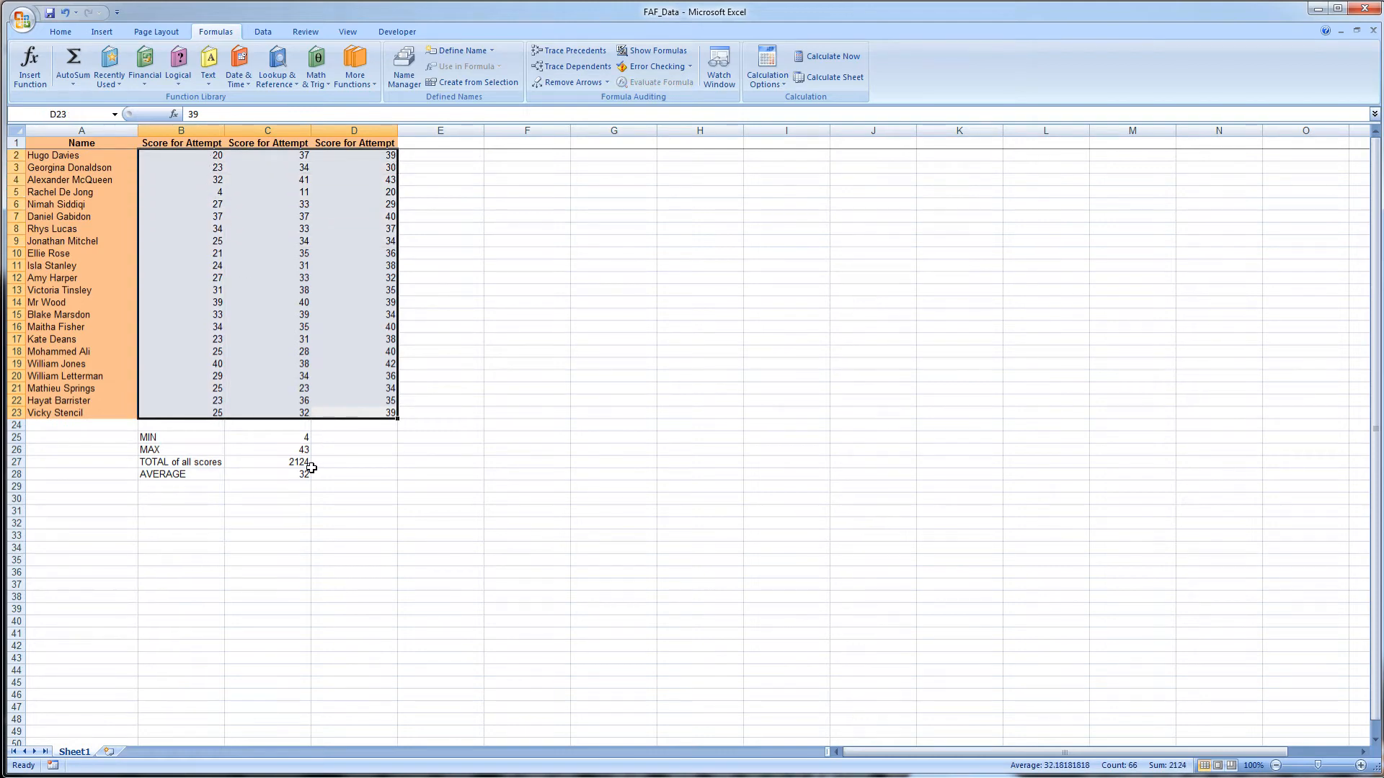
{"action": "left_click", "coordinate": [281, 472]}
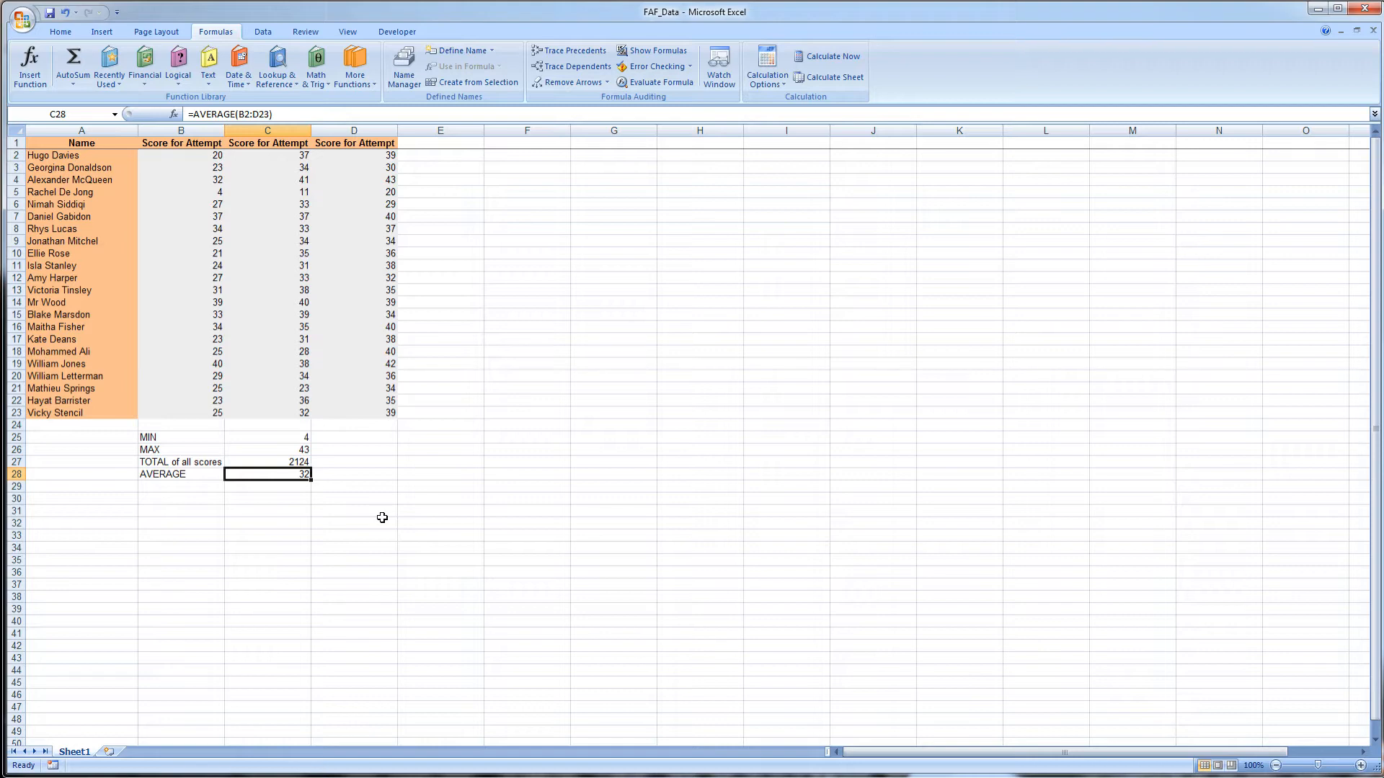
- Set the number format of the average in cell C28 back to General
{"action": "right_click", "coordinate": [281, 473]}
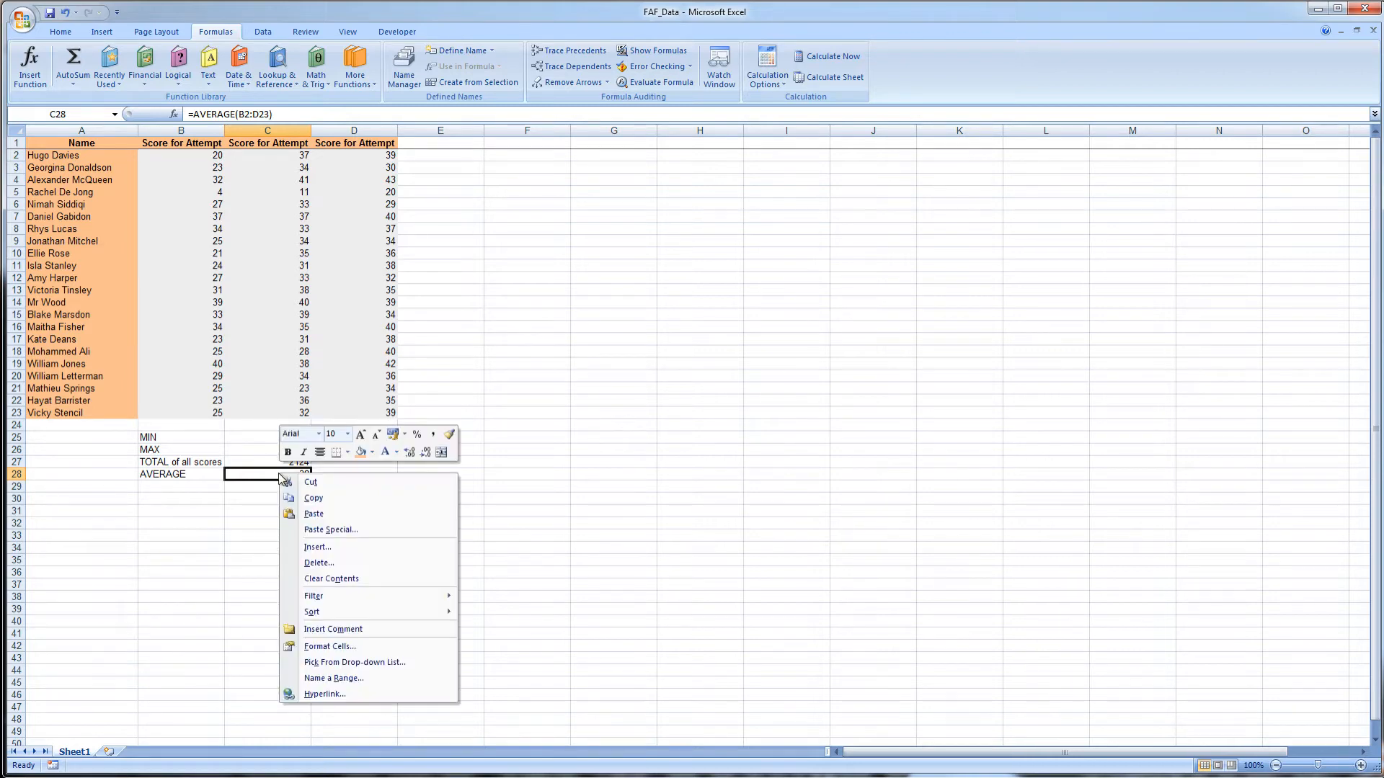
{"action": "left_click", "coordinate": [356, 647]}
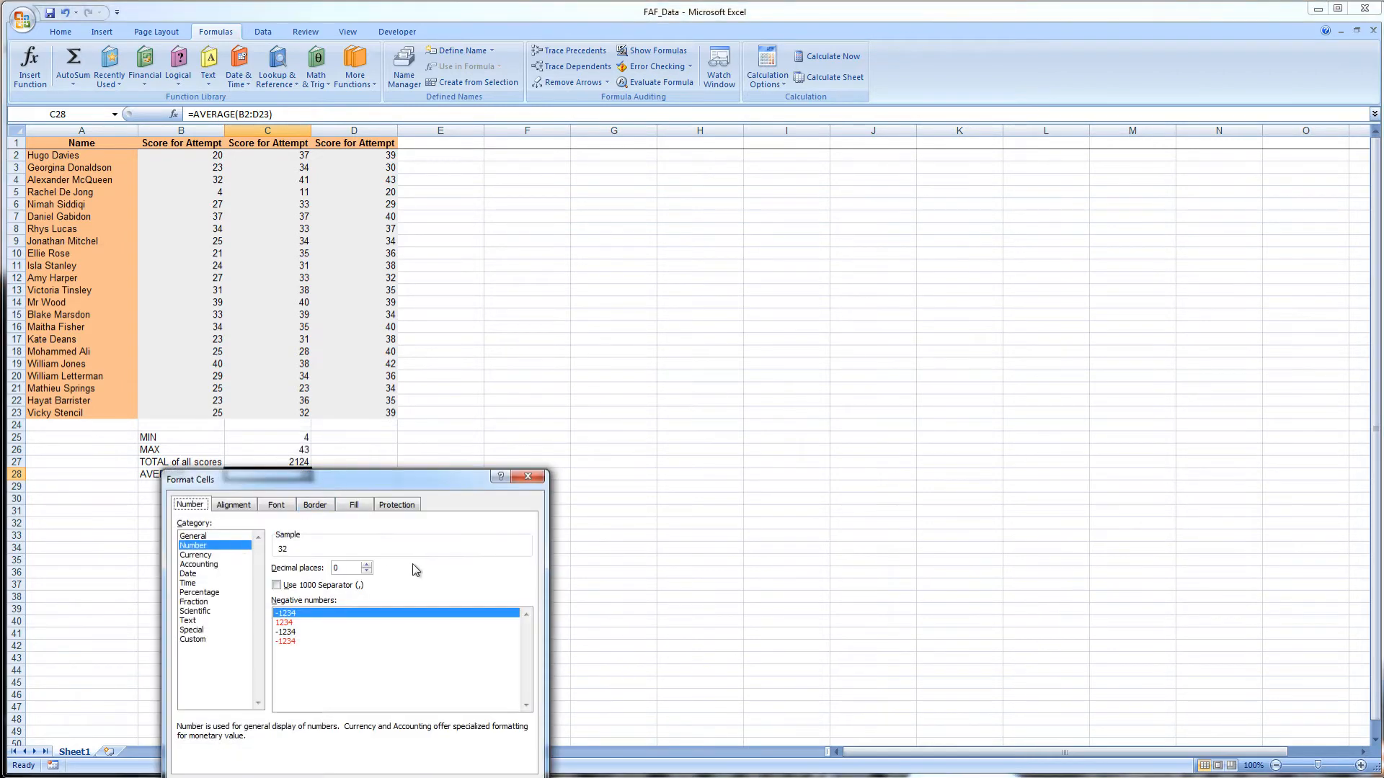
{"action": "left_click", "coordinate": [229, 537]}
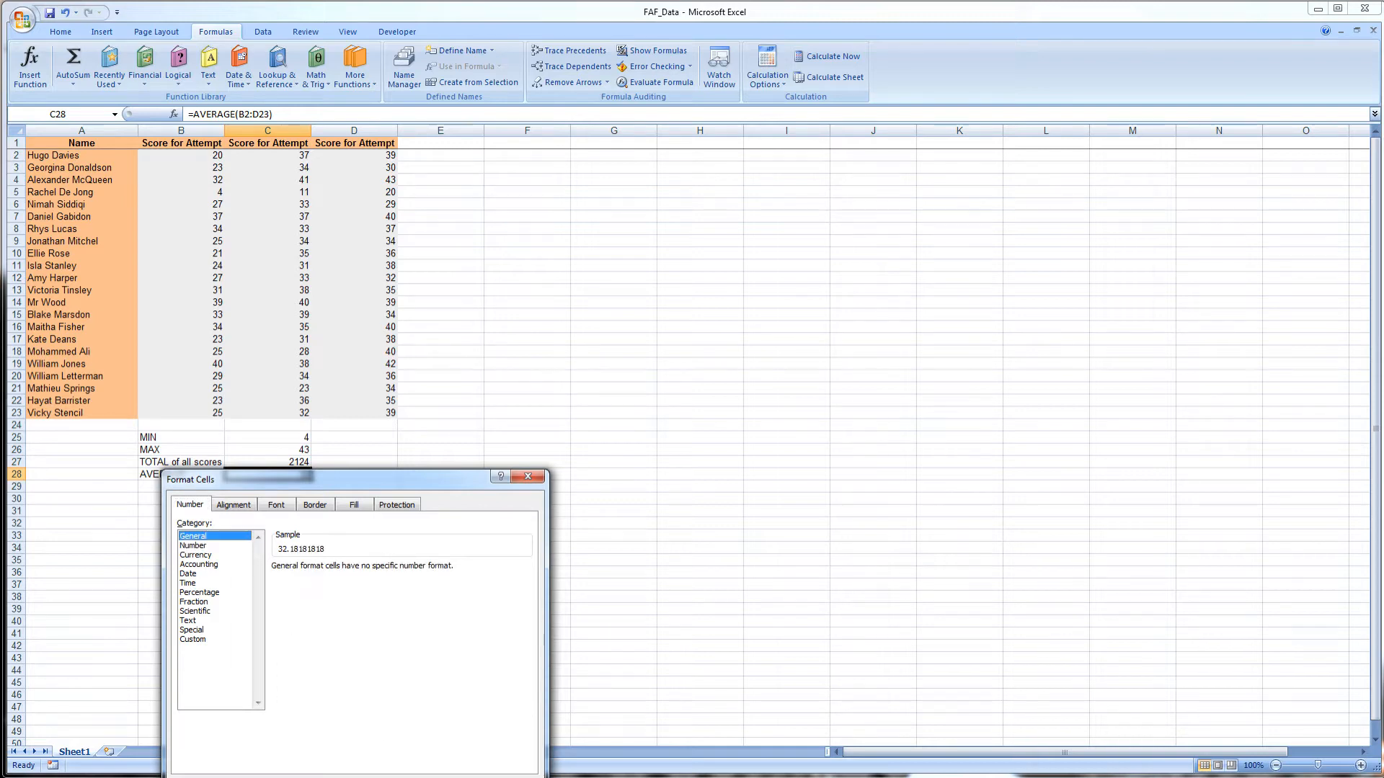
{"action": "key", "text": "Return"}
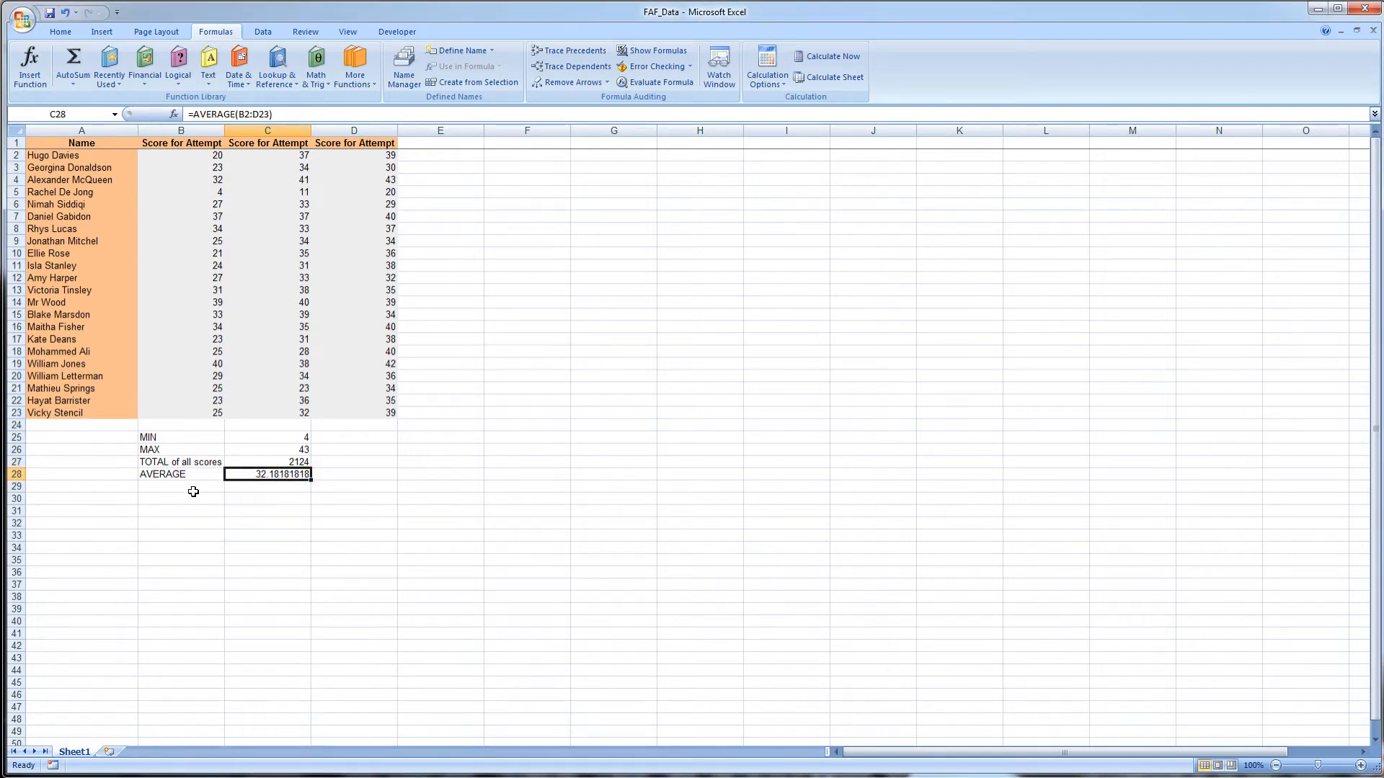
- Label cell B29 "AVERAGE ROUNDED" and auto-fit the width of column B to its contents
{"action": "left_click", "coordinate": [193, 486]}
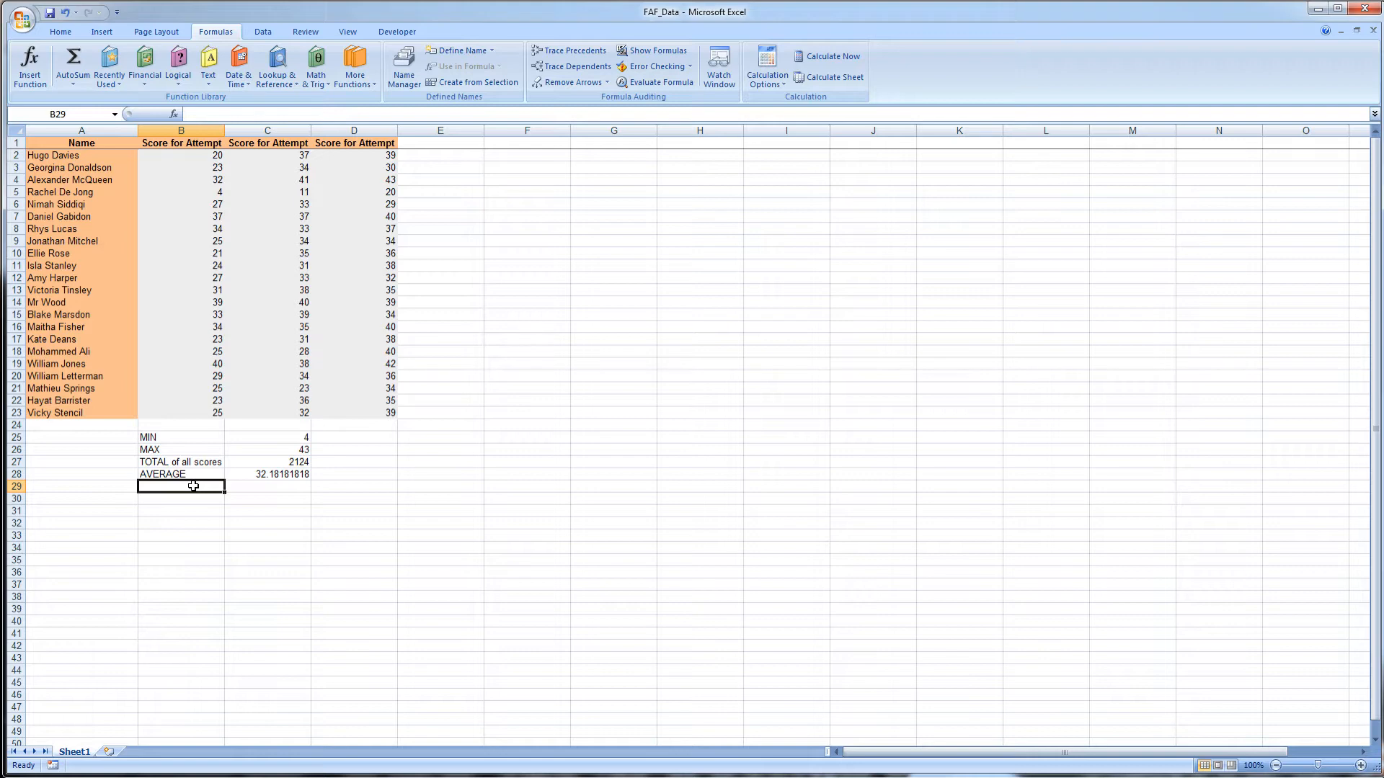
{"action": "type", "text": "AVERAG"}
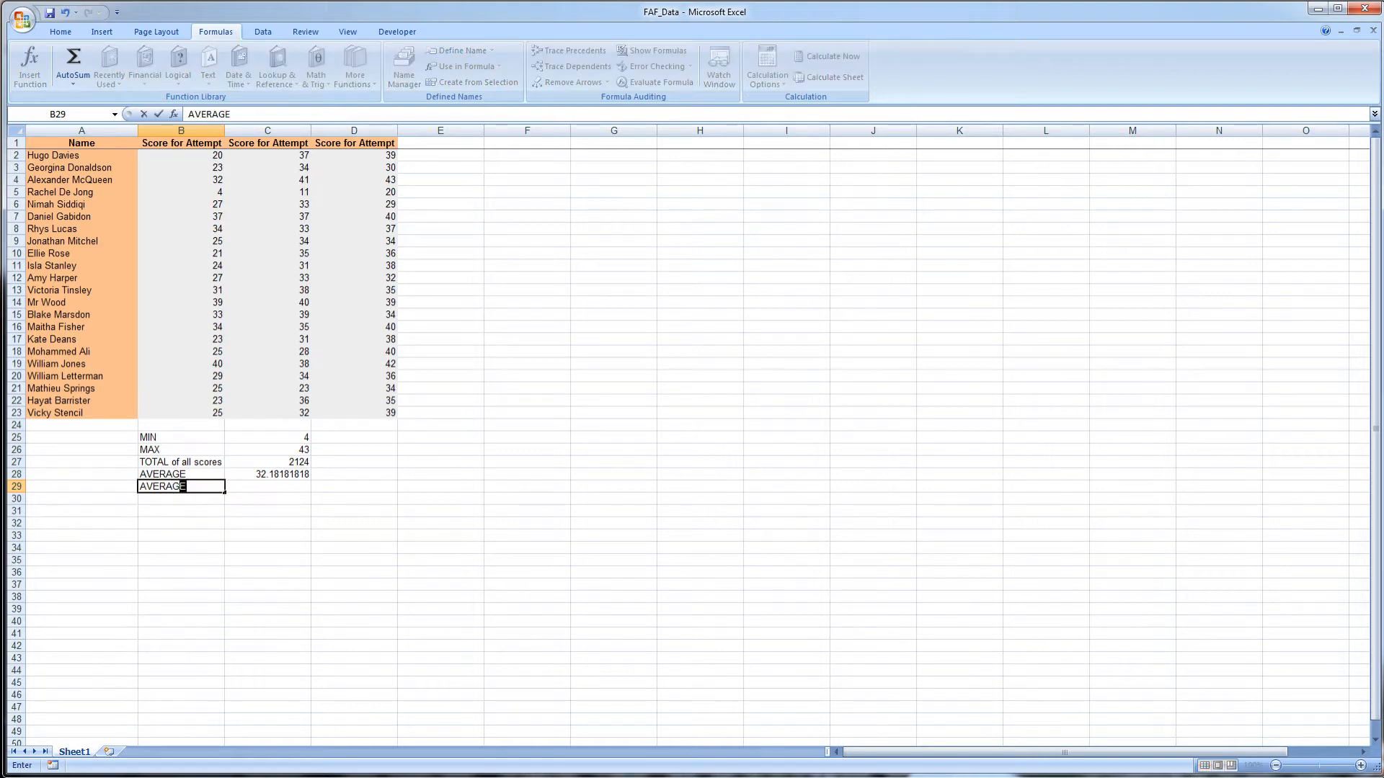
{"action": "type", "text": "E ROUNDED"}
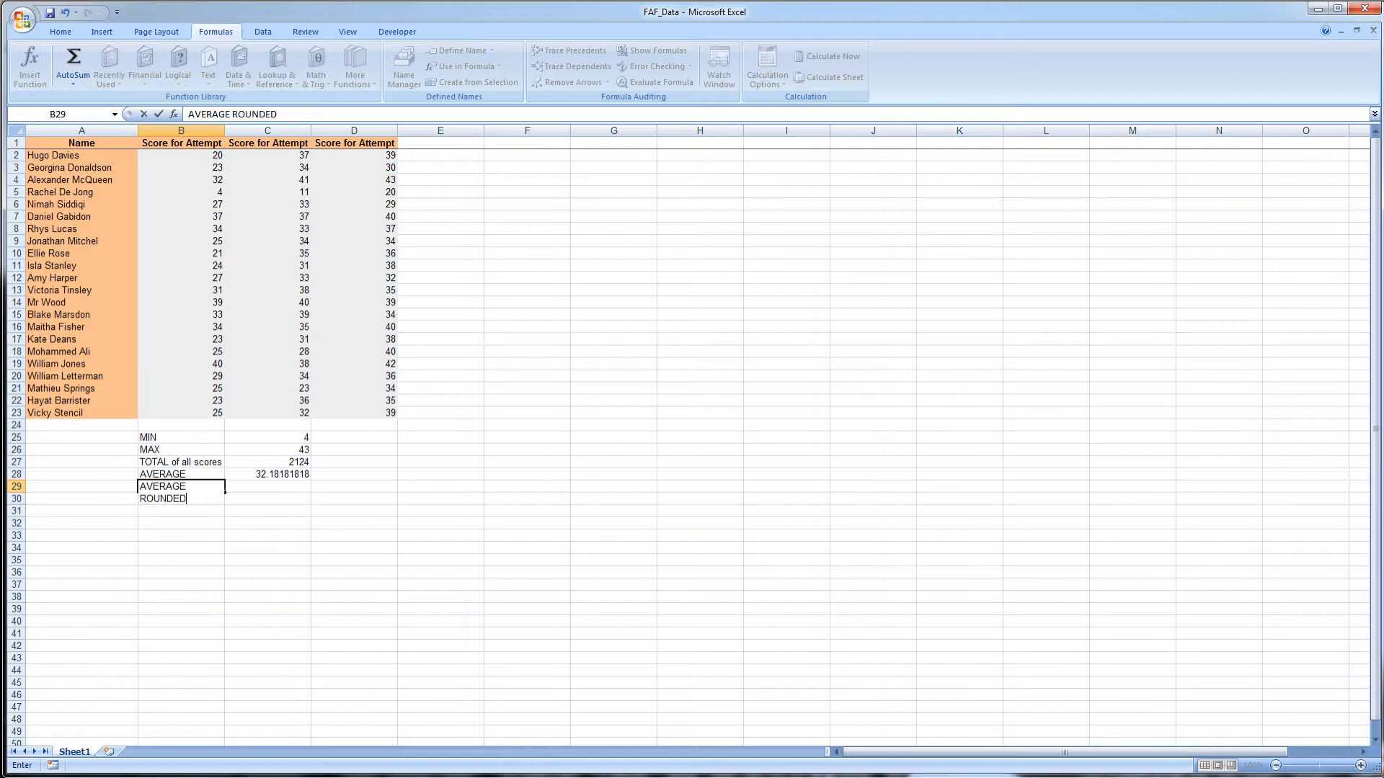
{"action": "left_click", "coordinate": [231, 546]}
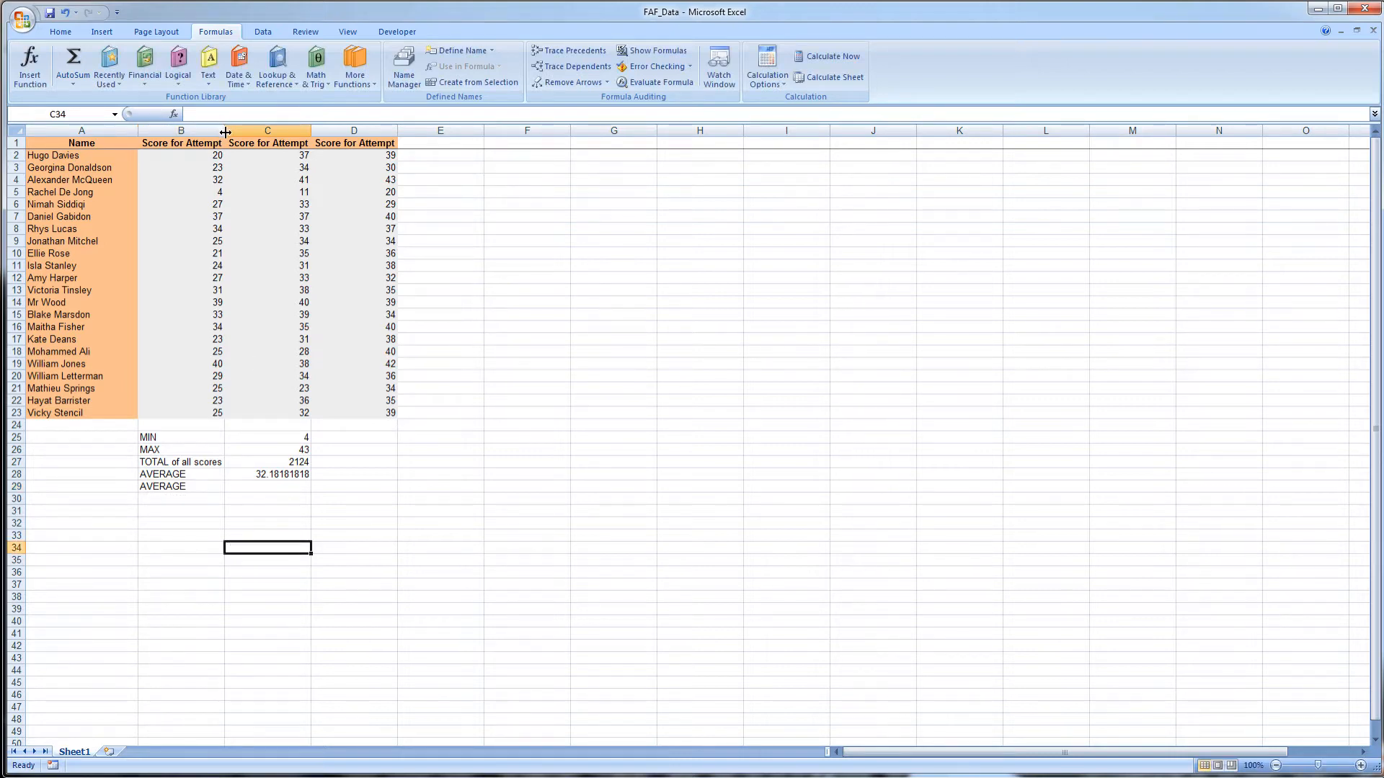
{"action": "double_click", "coordinate": [226, 131]}
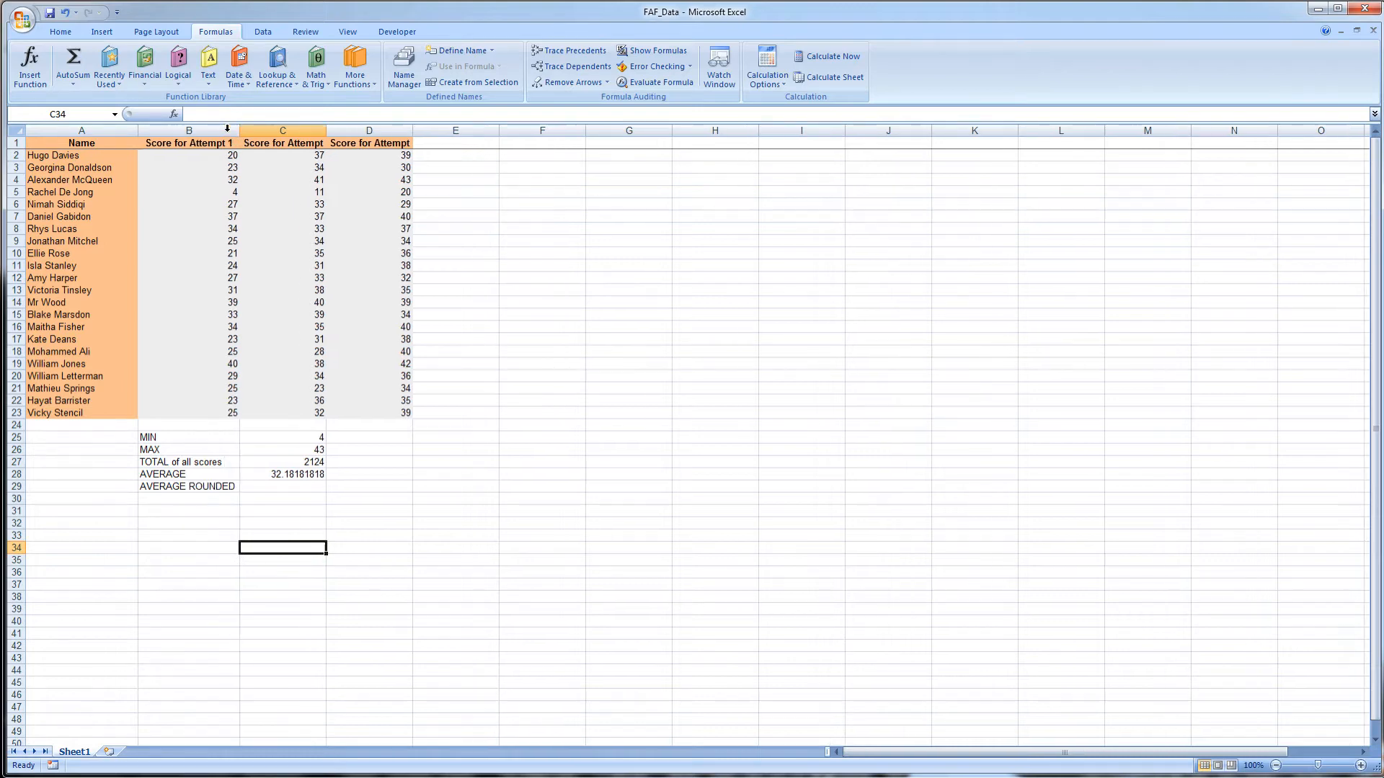
- Start inserting a function in cell C29 and search the available functions for "round"
{"action": "left_click", "coordinate": [278, 488]}
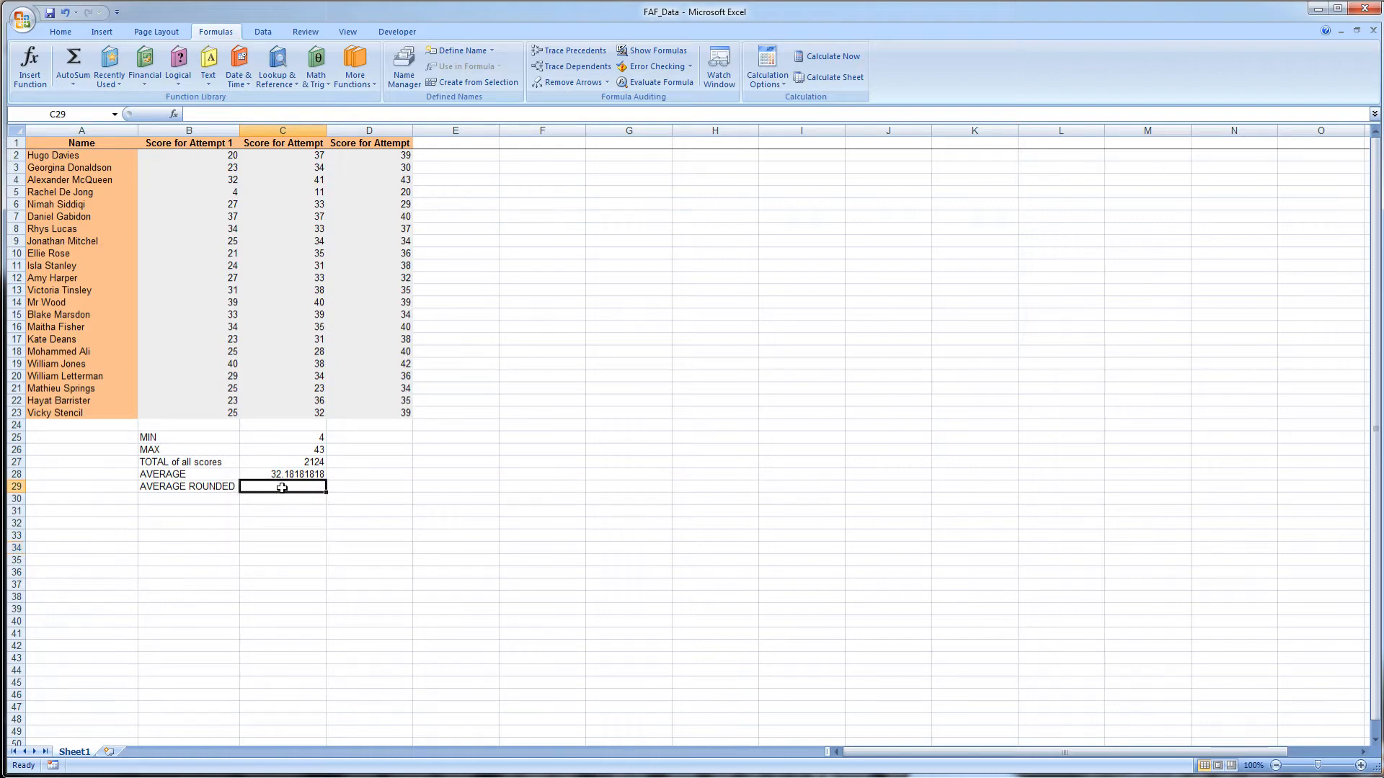
{"action": "left_click", "coordinate": [174, 115]}
{"action": "left_click_drag", "start_coordinate": [1143, 401], "coordinate": [543, 210]}
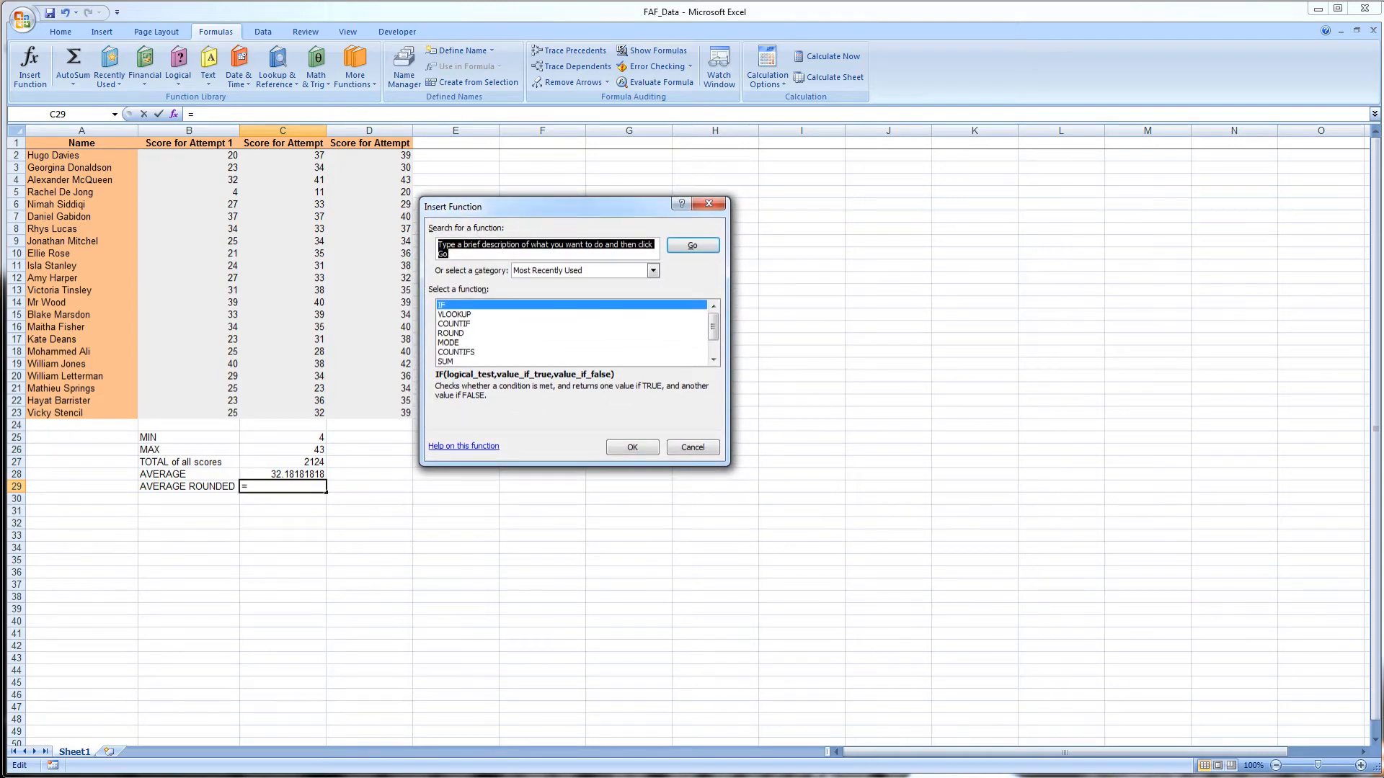
{"action": "left_click", "coordinate": [460, 336]}
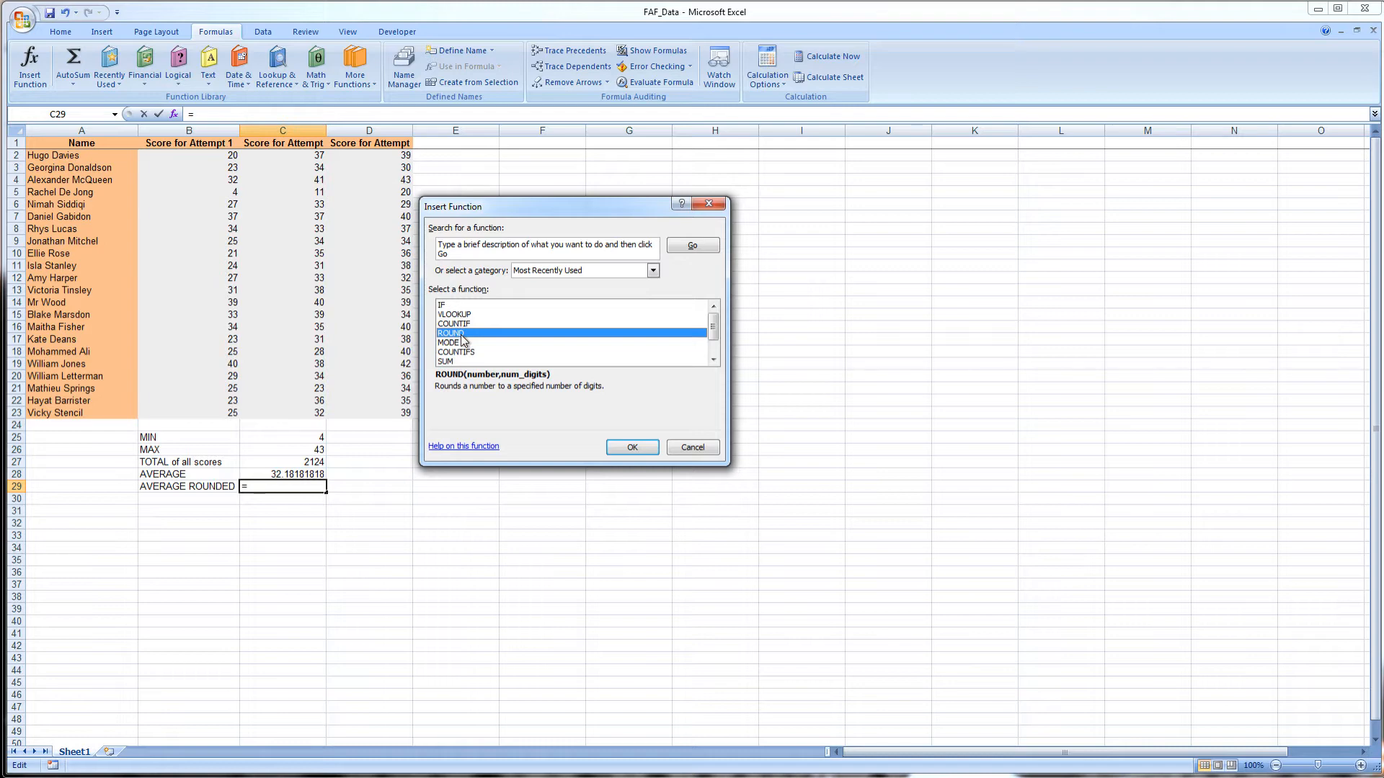
{"action": "left_click", "coordinate": [536, 272]}
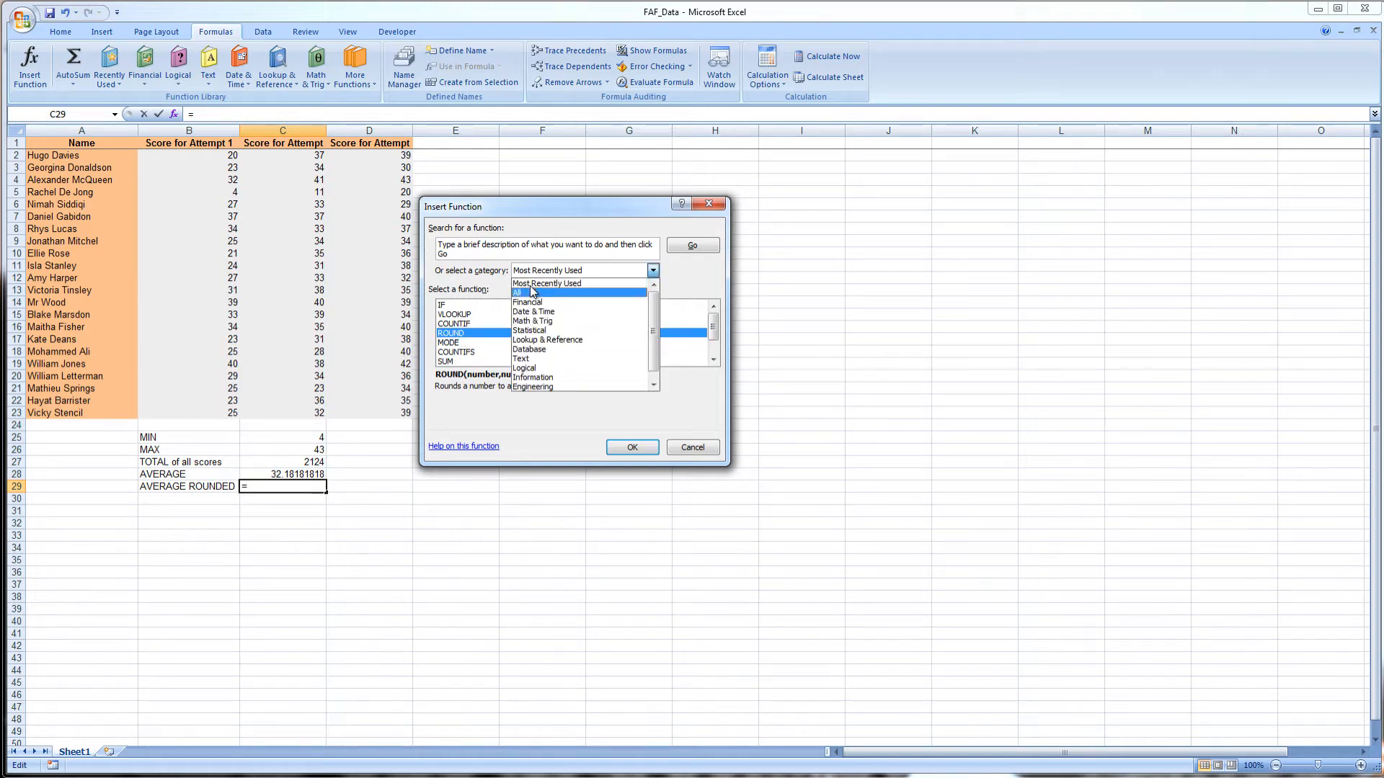
{"action": "left_click", "coordinate": [521, 293]}
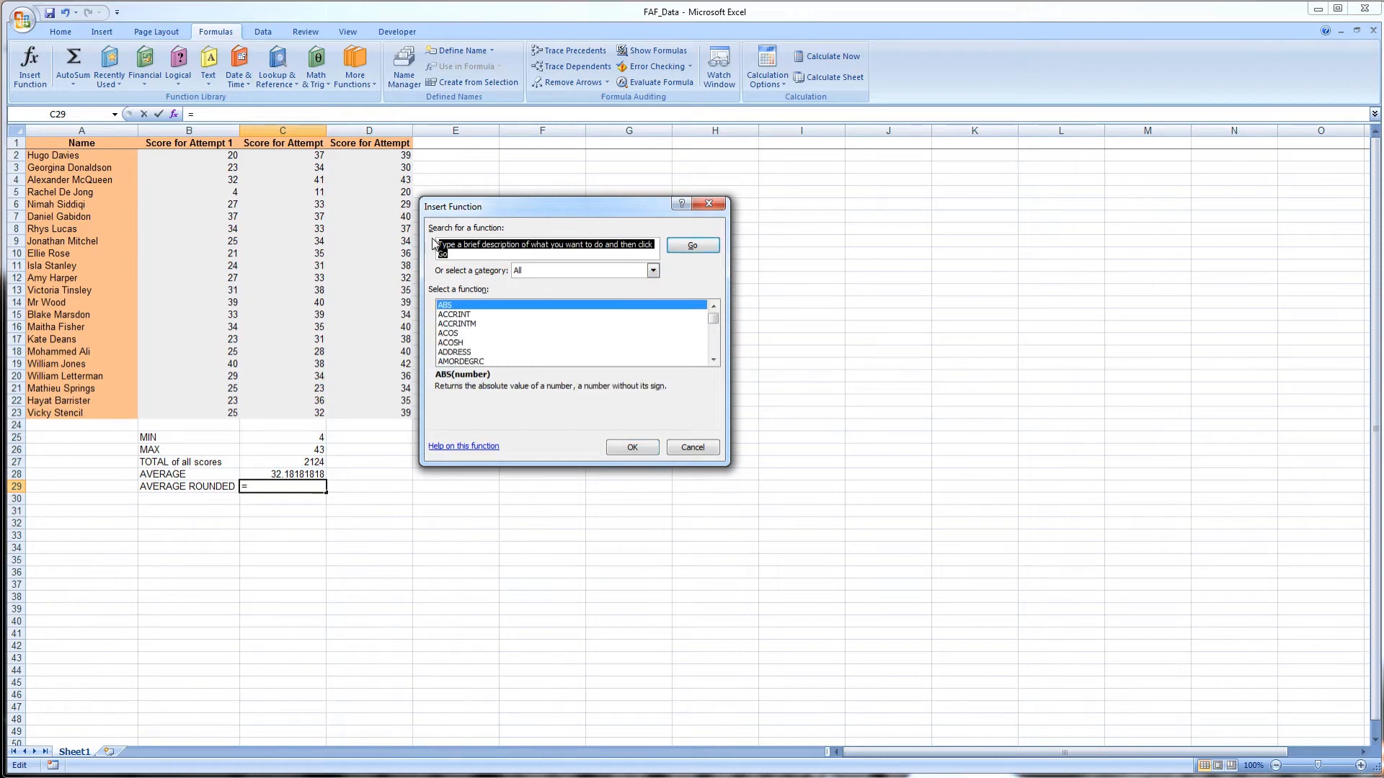
{"action": "type", "text": "round"}
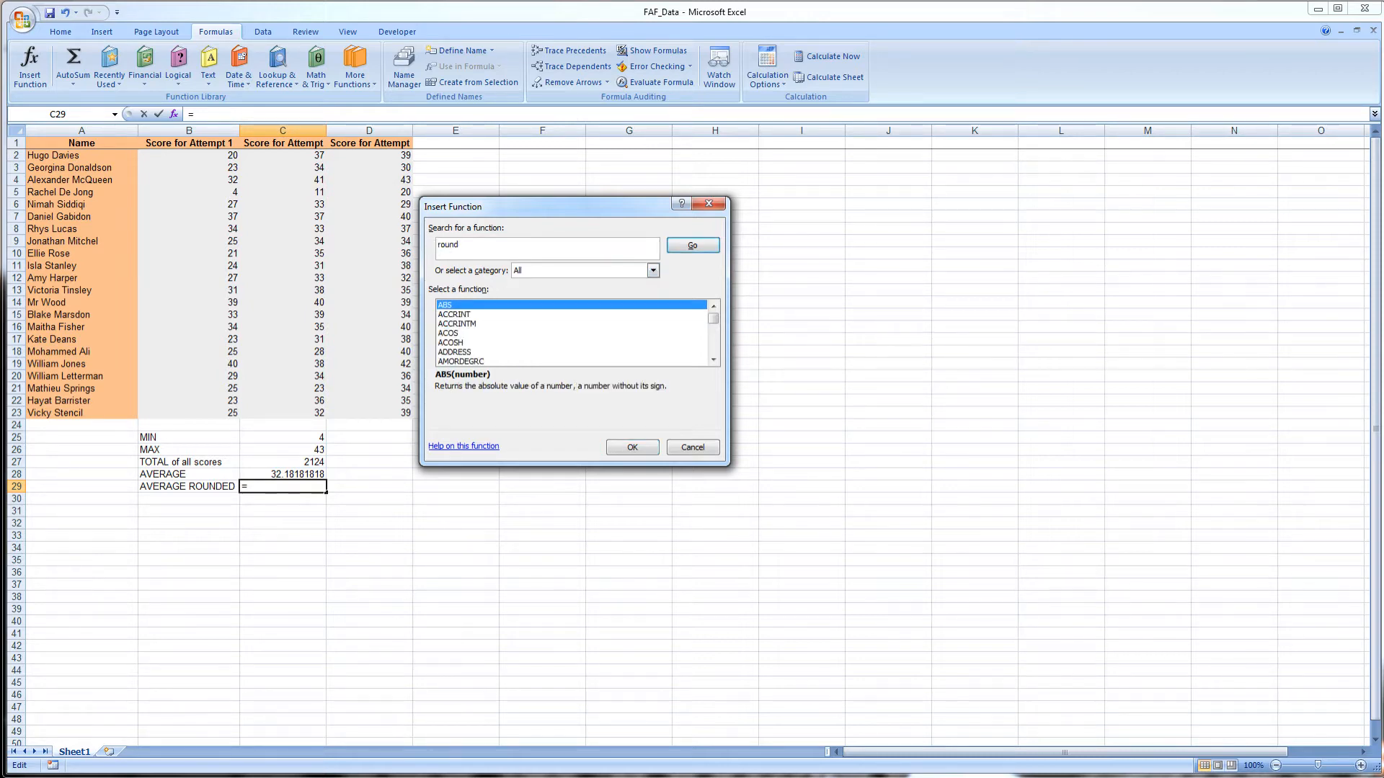
{"action": "left_click", "coordinate": [696, 246]}
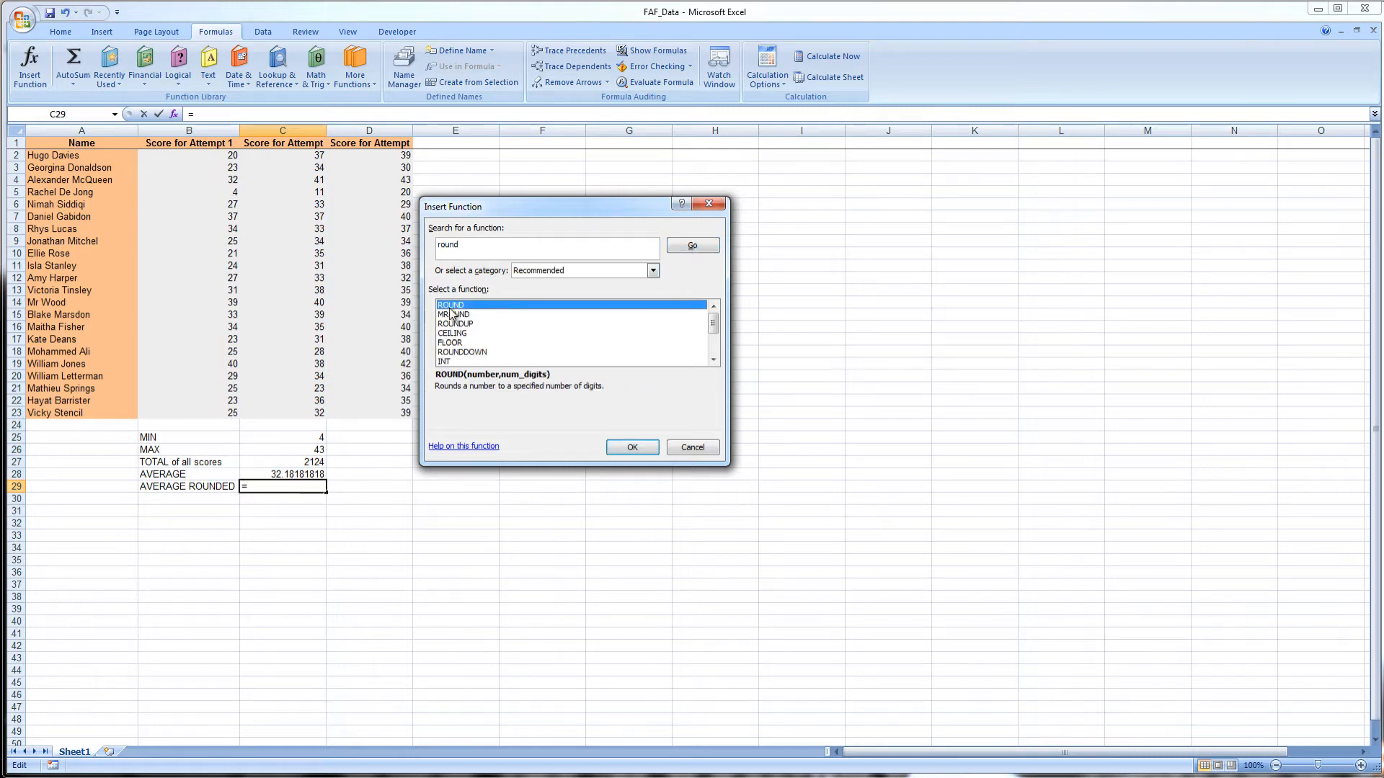
- List all functions and choose ROUND for cell C29
{"action": "left_click", "coordinate": [652, 270]}
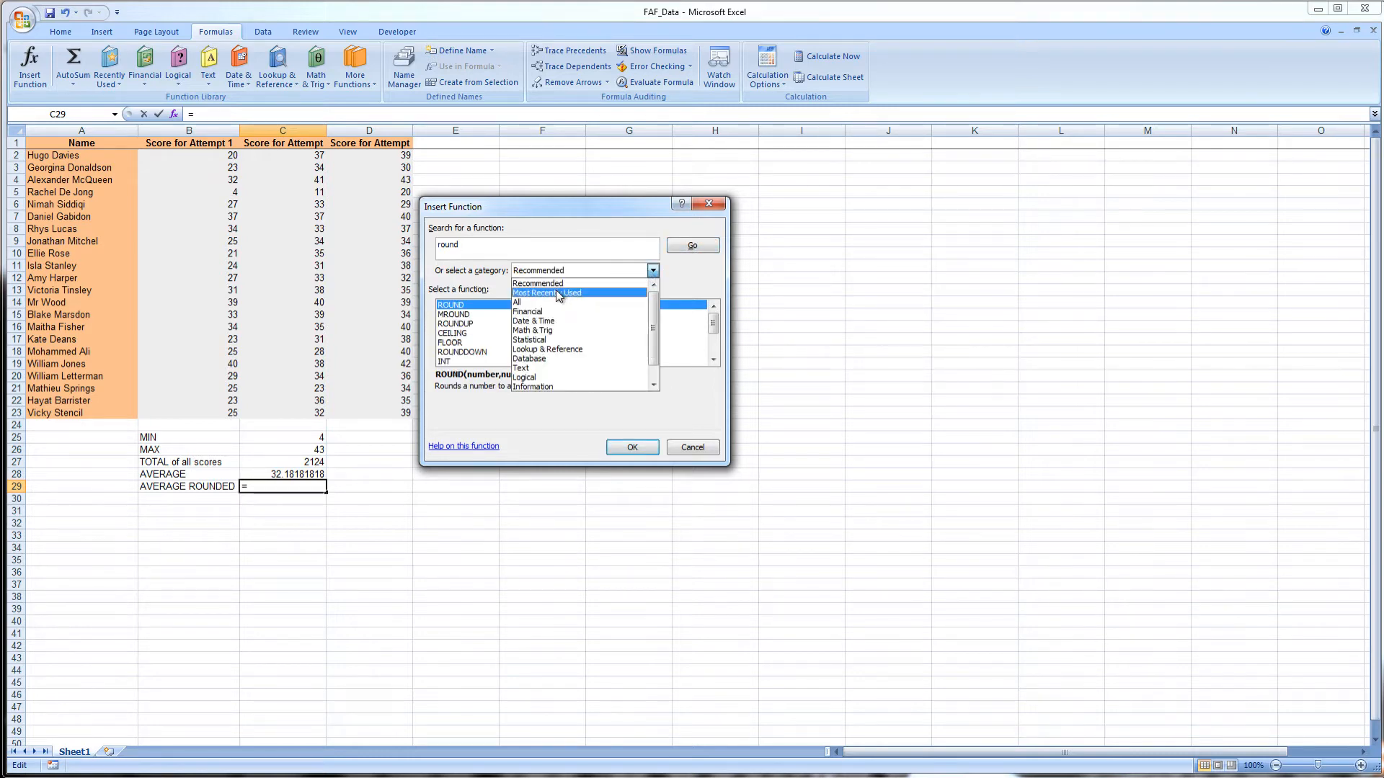
{"action": "left_click", "coordinate": [555, 290]}
{"action": "left_click", "coordinate": [652, 271]}
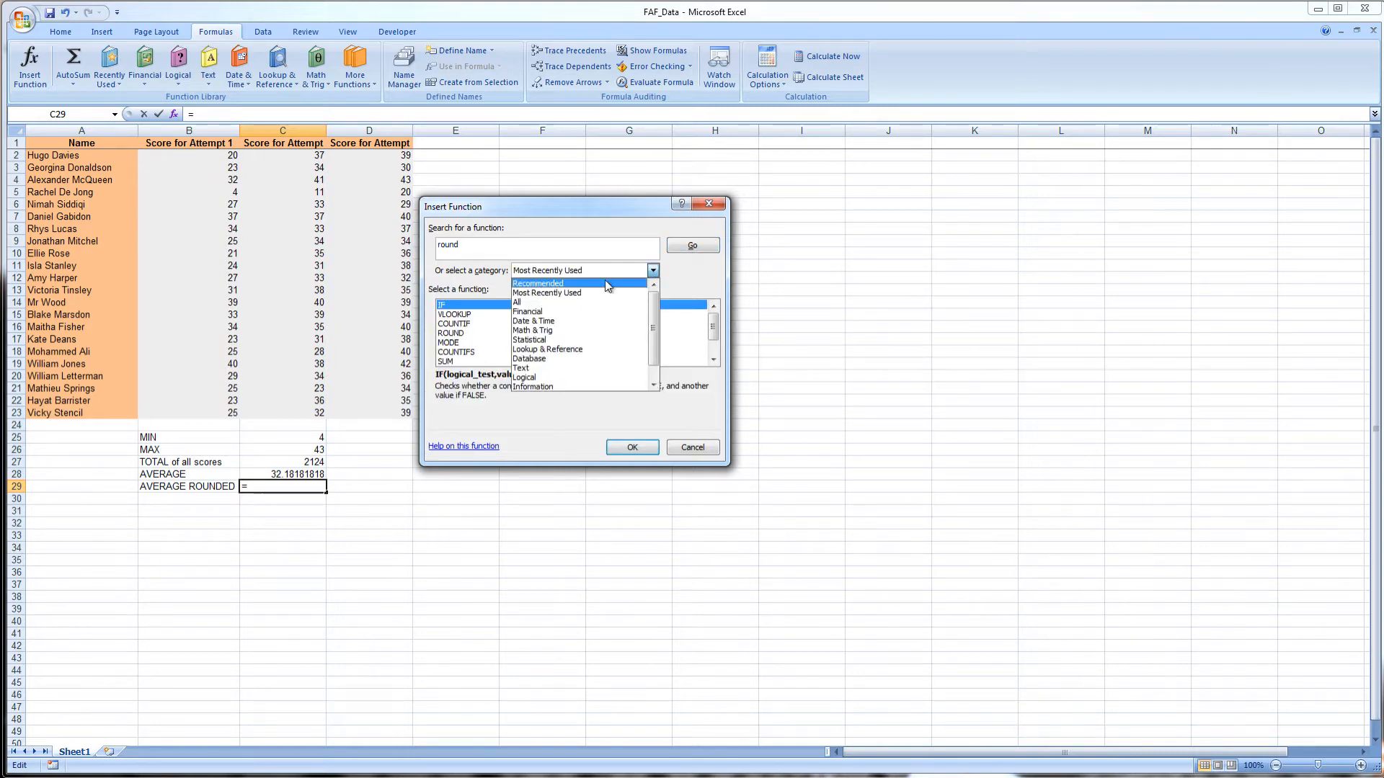
{"action": "left_click", "coordinate": [555, 292]}
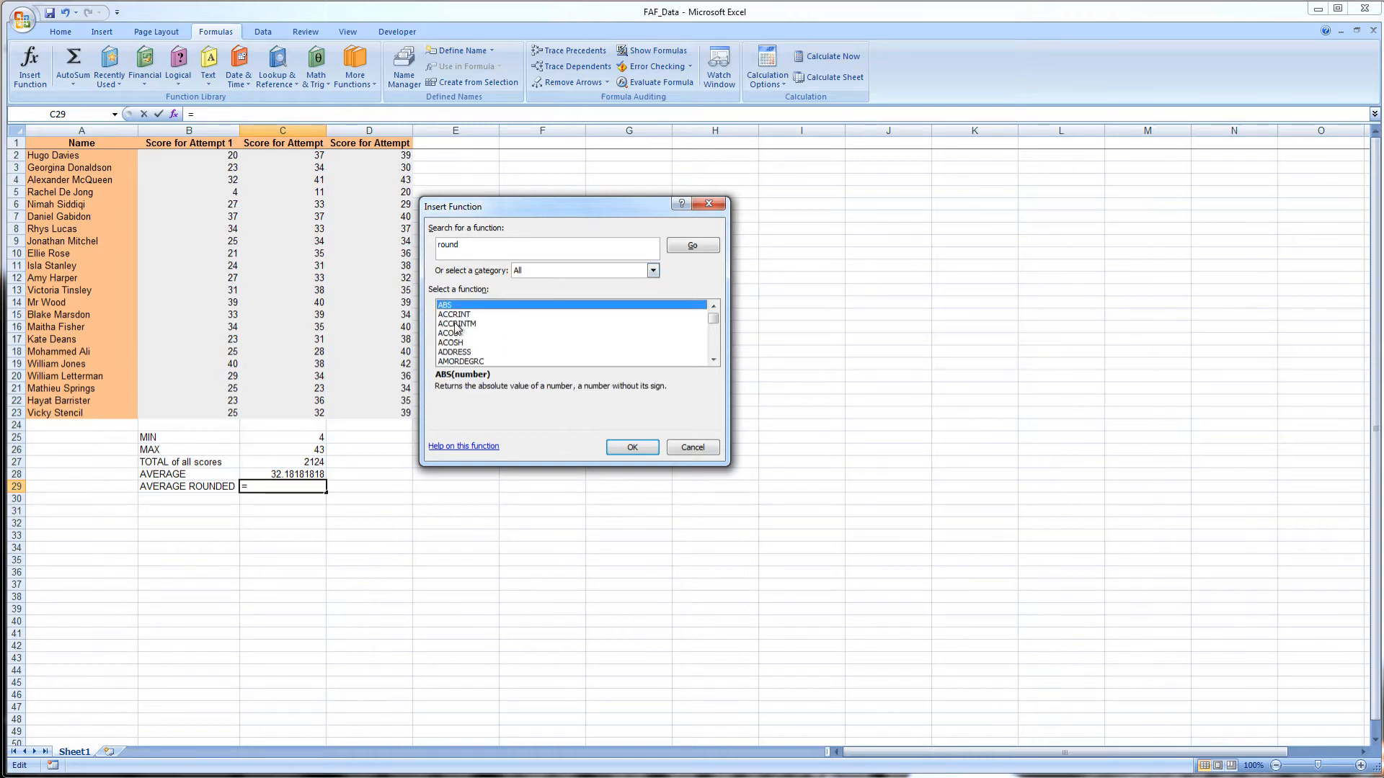
{"action": "left_click", "coordinate": [452, 325]}
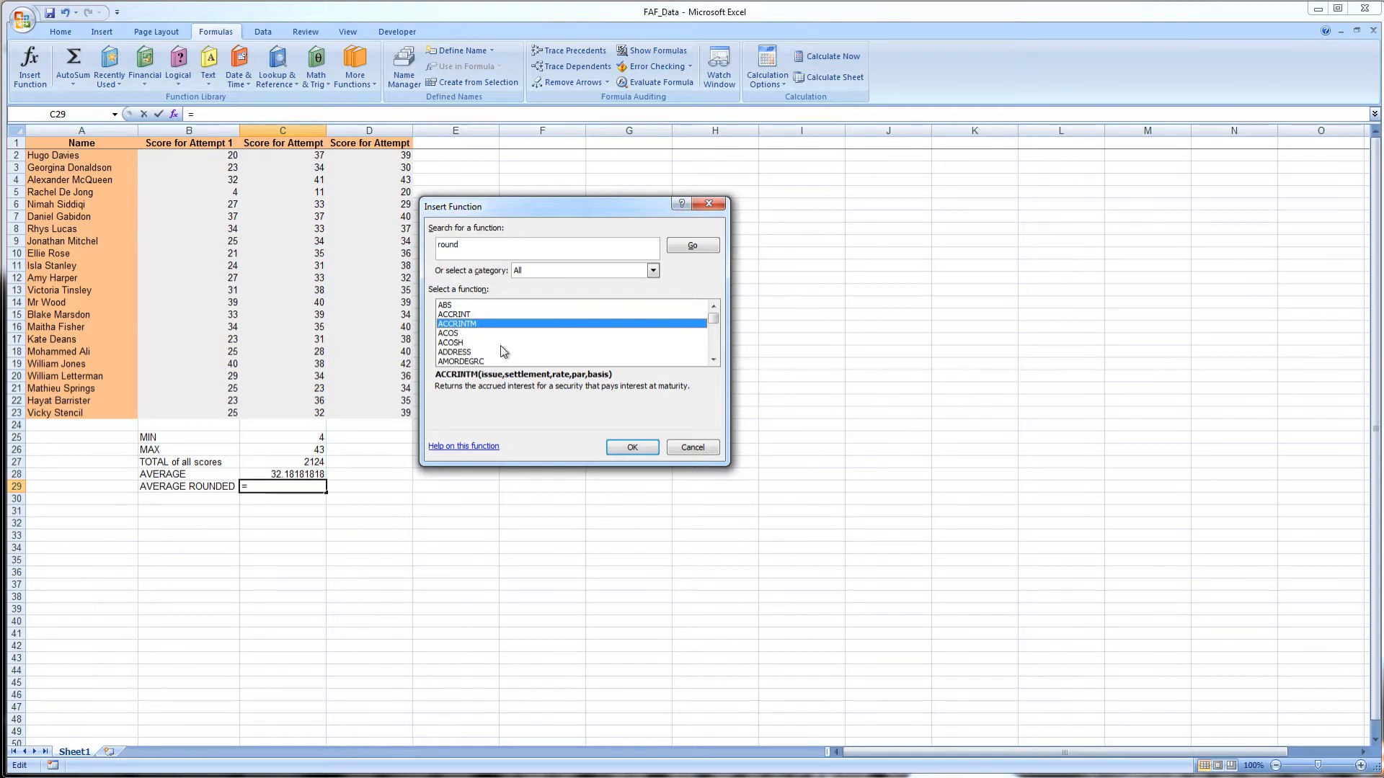
{"action": "key", "text": "r"}
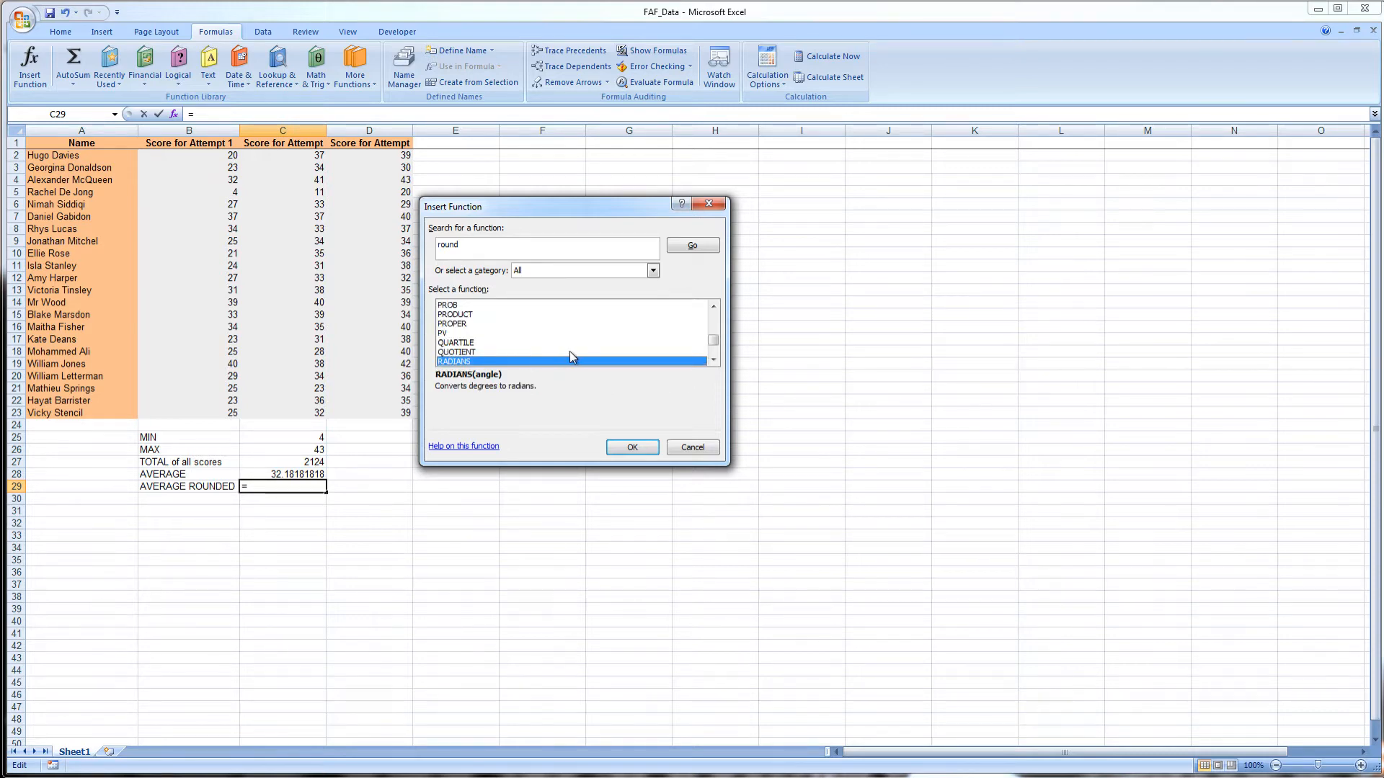
{"action": "key", "text": "o"}
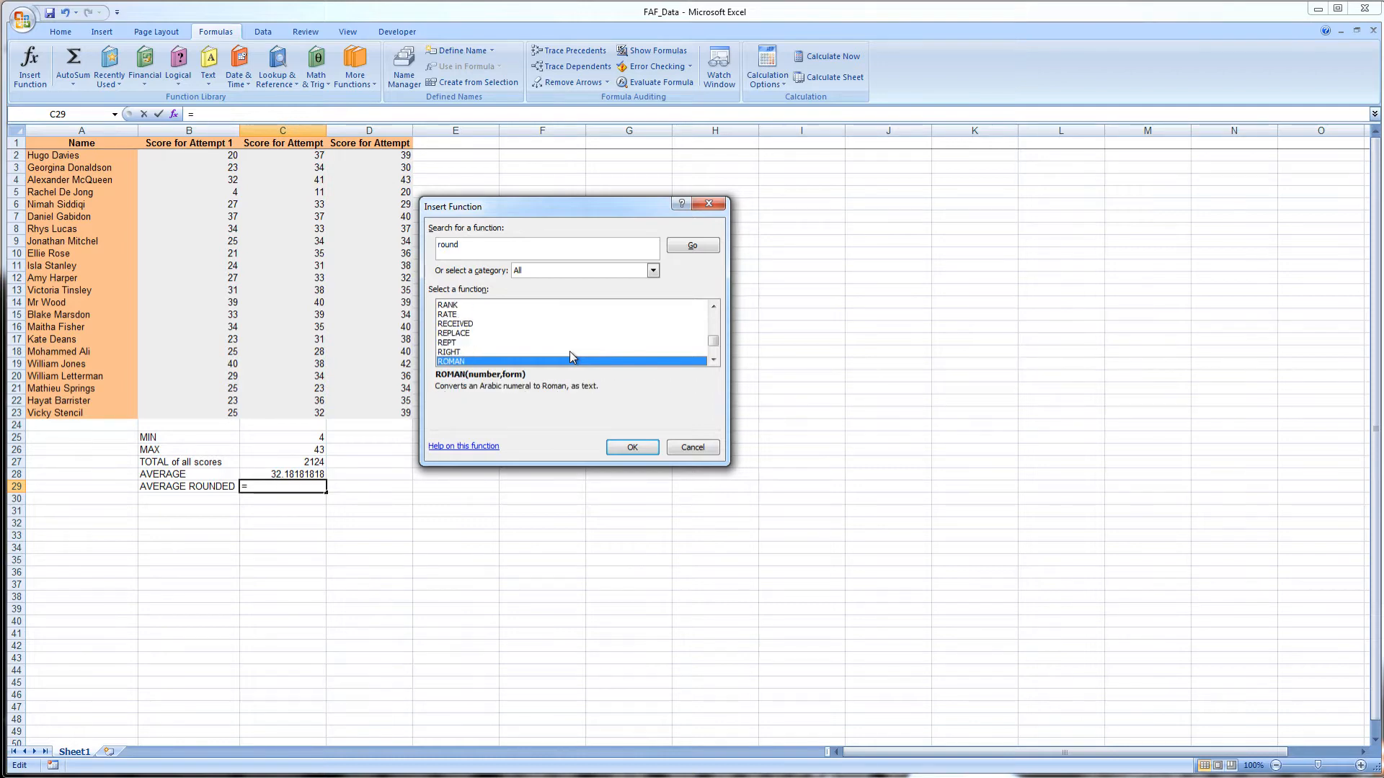
{"action": "left_click", "coordinate": [714, 360]}
{"action": "left_click", "coordinate": [713, 360]}
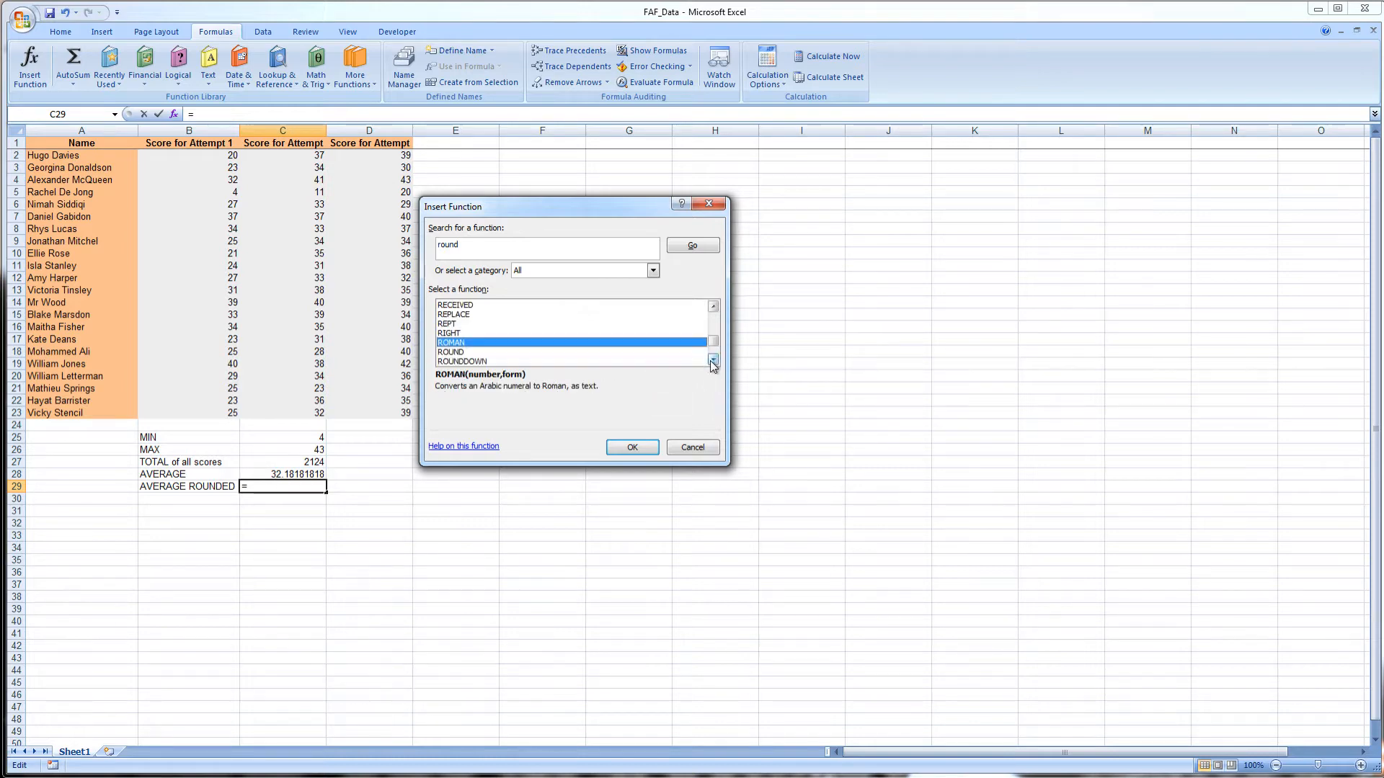
{"action": "left_click", "coordinate": [454, 353]}
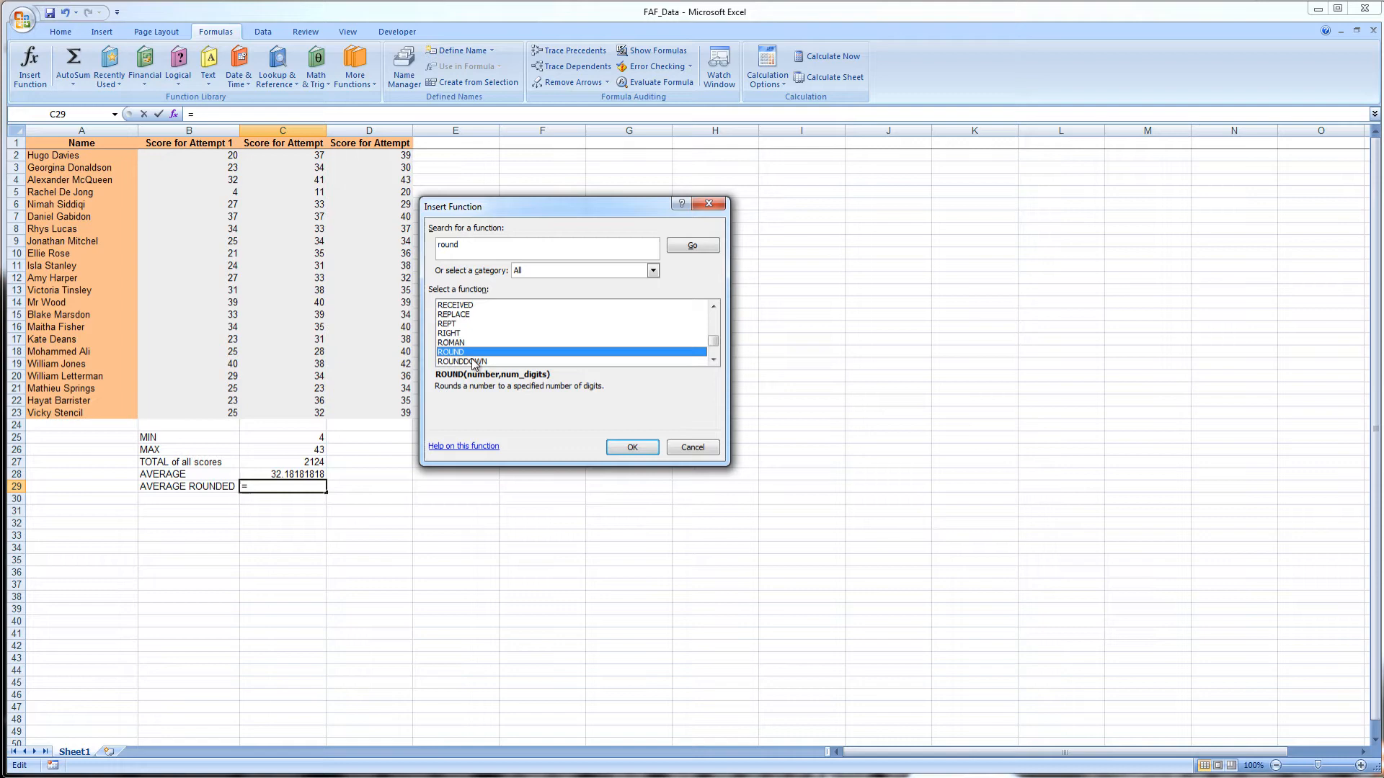
{"action": "left_click", "coordinate": [632, 447]}
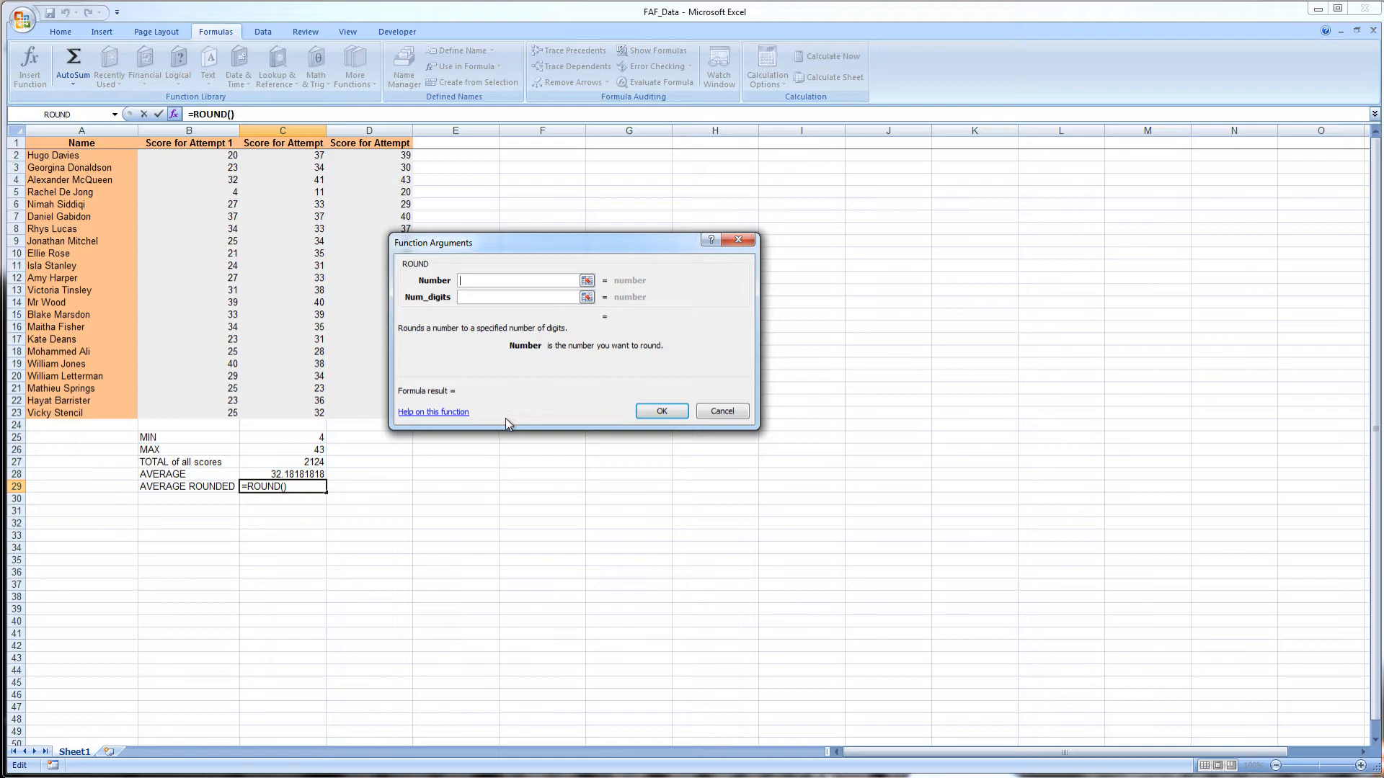
- Round the average from cell C28 to 0 digits with the ROUND function in cell C29
{"action": "left_click", "coordinate": [288, 475]}
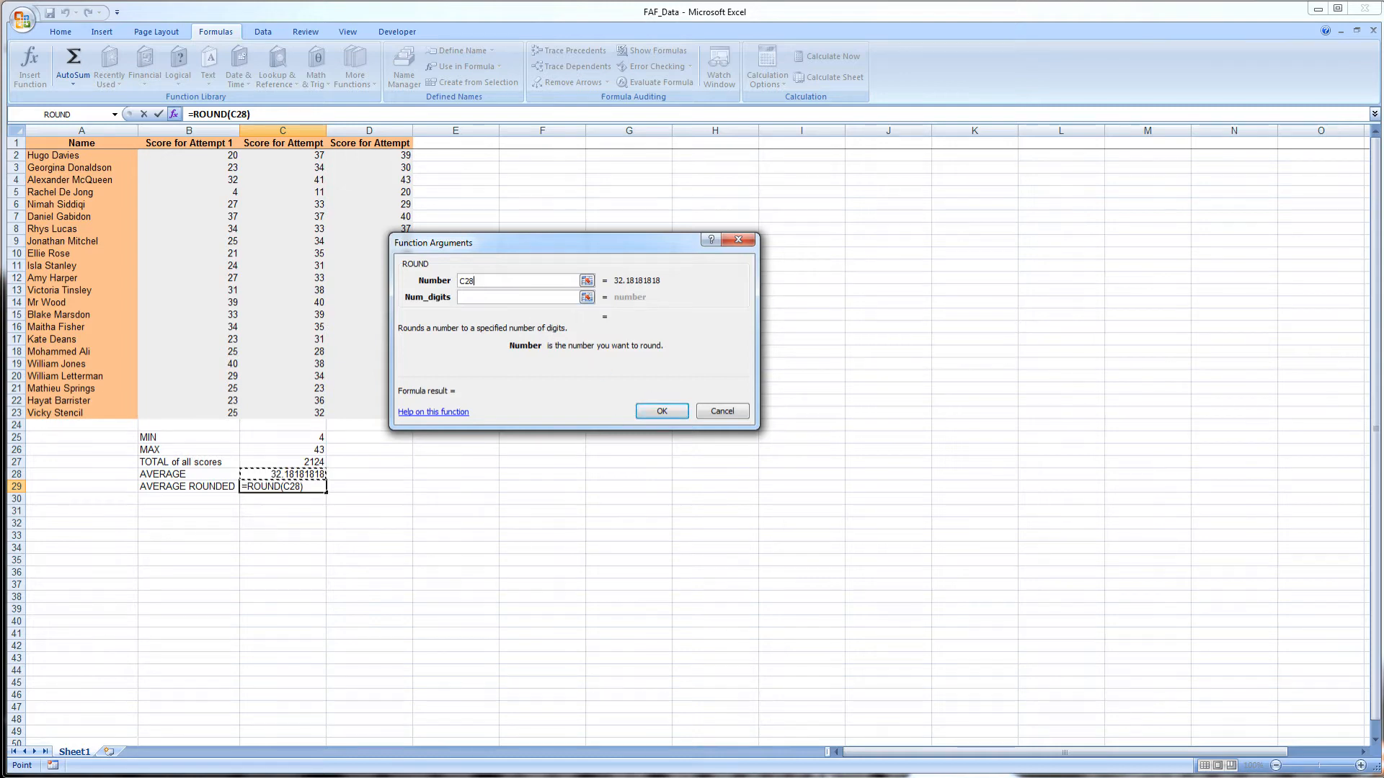
{"action": "left_click", "coordinate": [516, 298]}
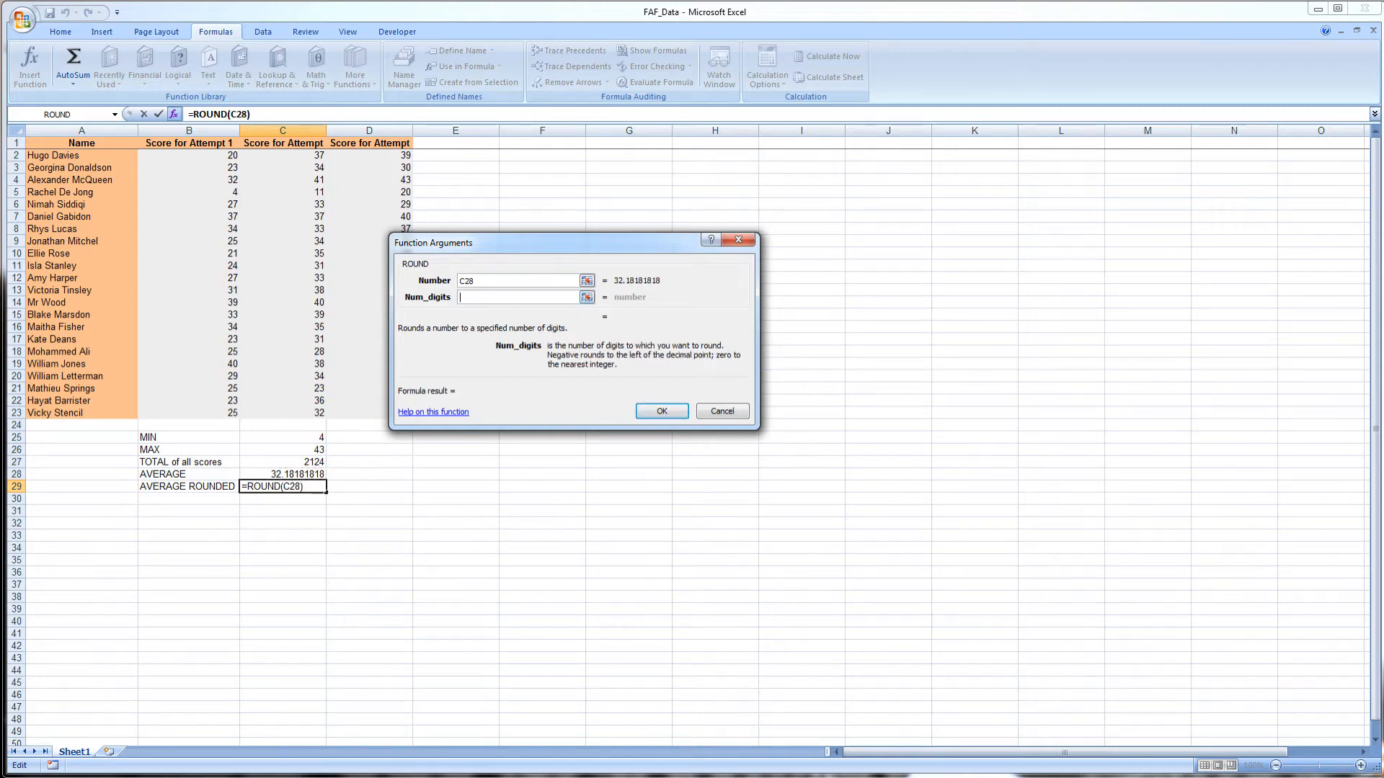
{"action": "type", "text": "2"}
{"action": "key", "text": "BackSpace"}
{"action": "type", "text": "0"}
{"action": "left_click", "coordinate": [660, 411]}
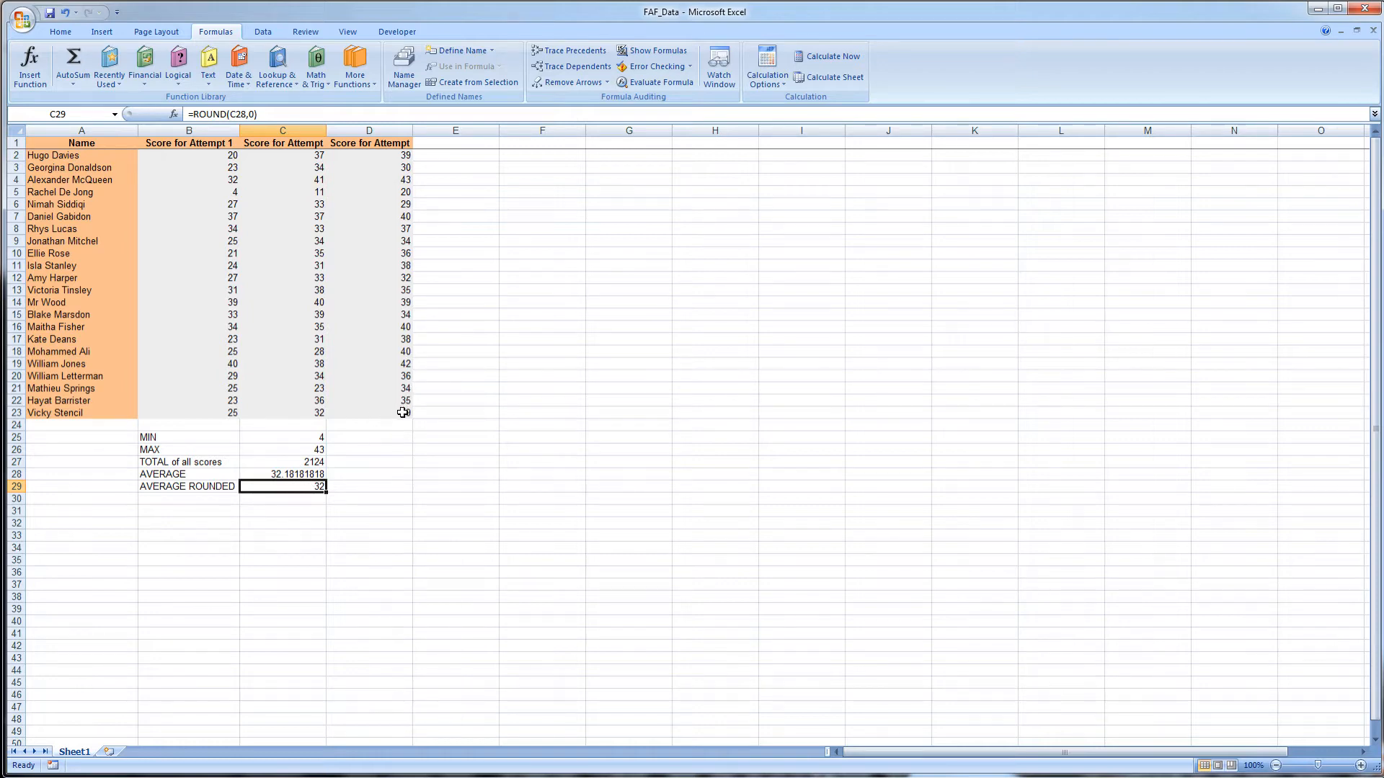
{"action": "left_click_drag", "start_coordinate": [405, 413], "coordinate": [209, 154]}
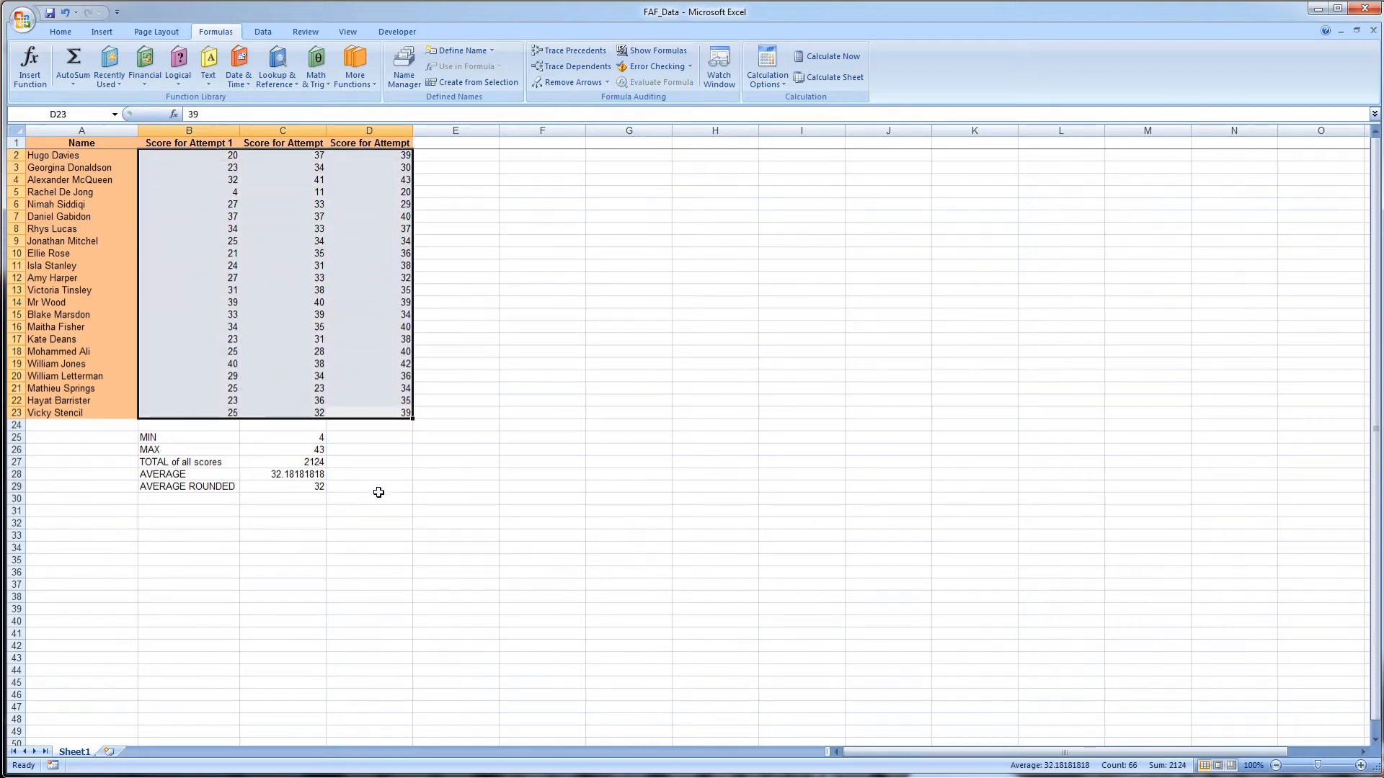
{"action": "left_click", "coordinate": [309, 486]}
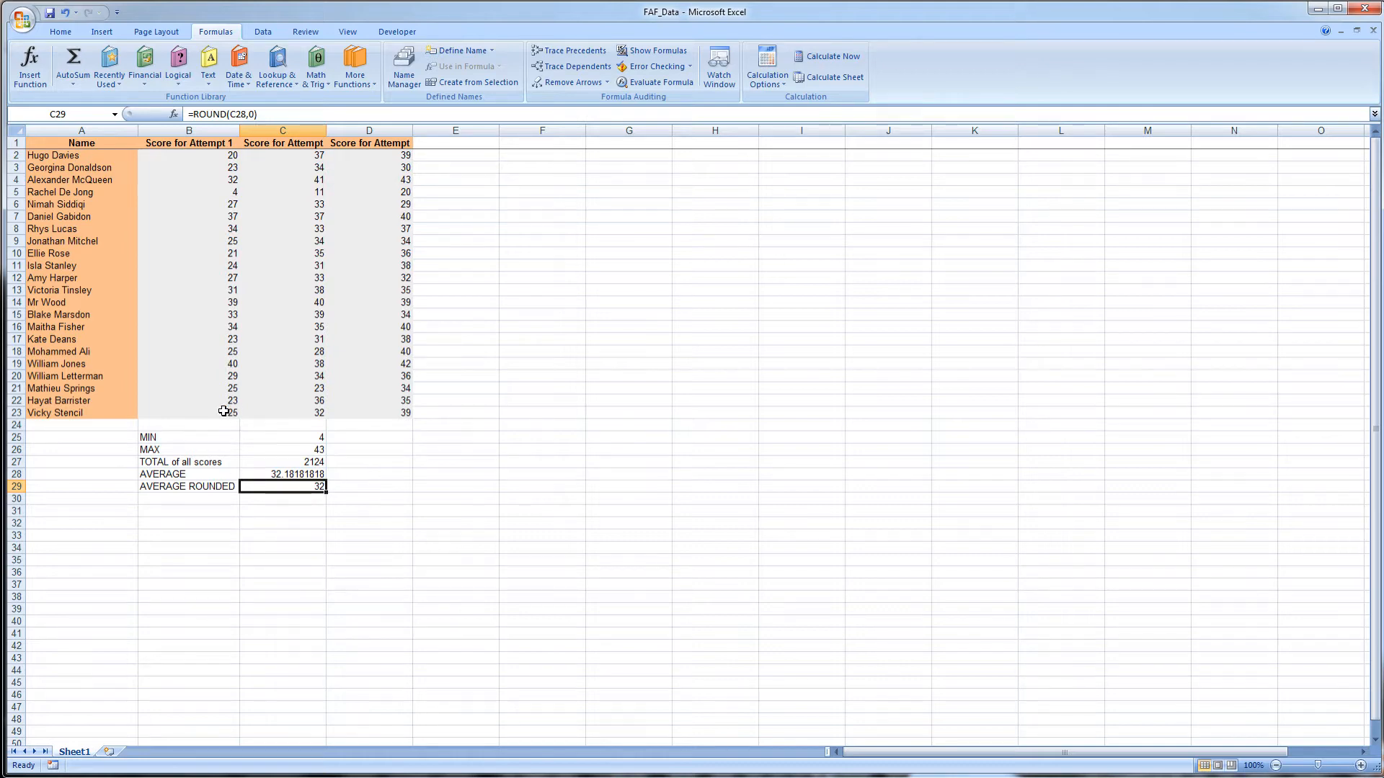
{"action": "left_click_drag", "start_coordinate": [229, 412], "coordinate": [353, 148]}
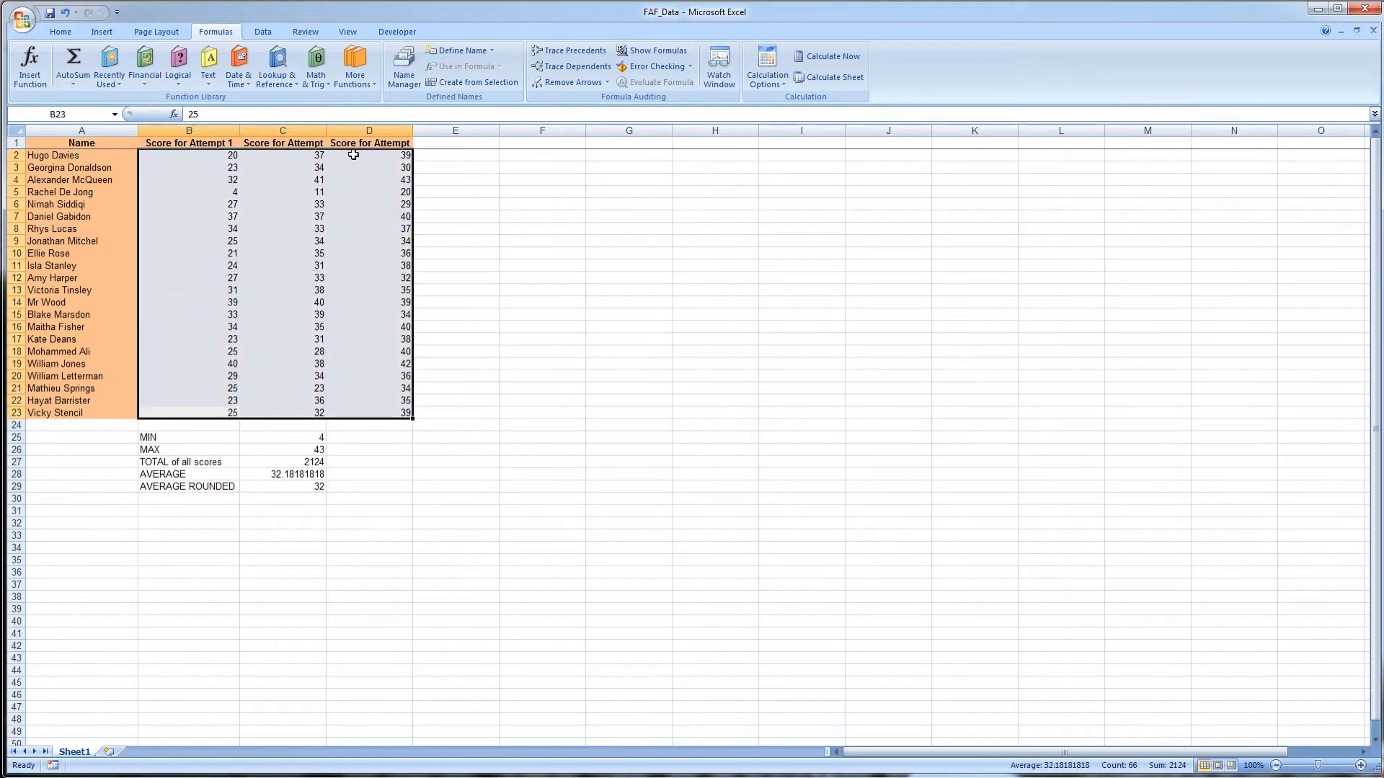
- Label cell B30 "MODE"
{"action": "left_click", "coordinate": [194, 502]}
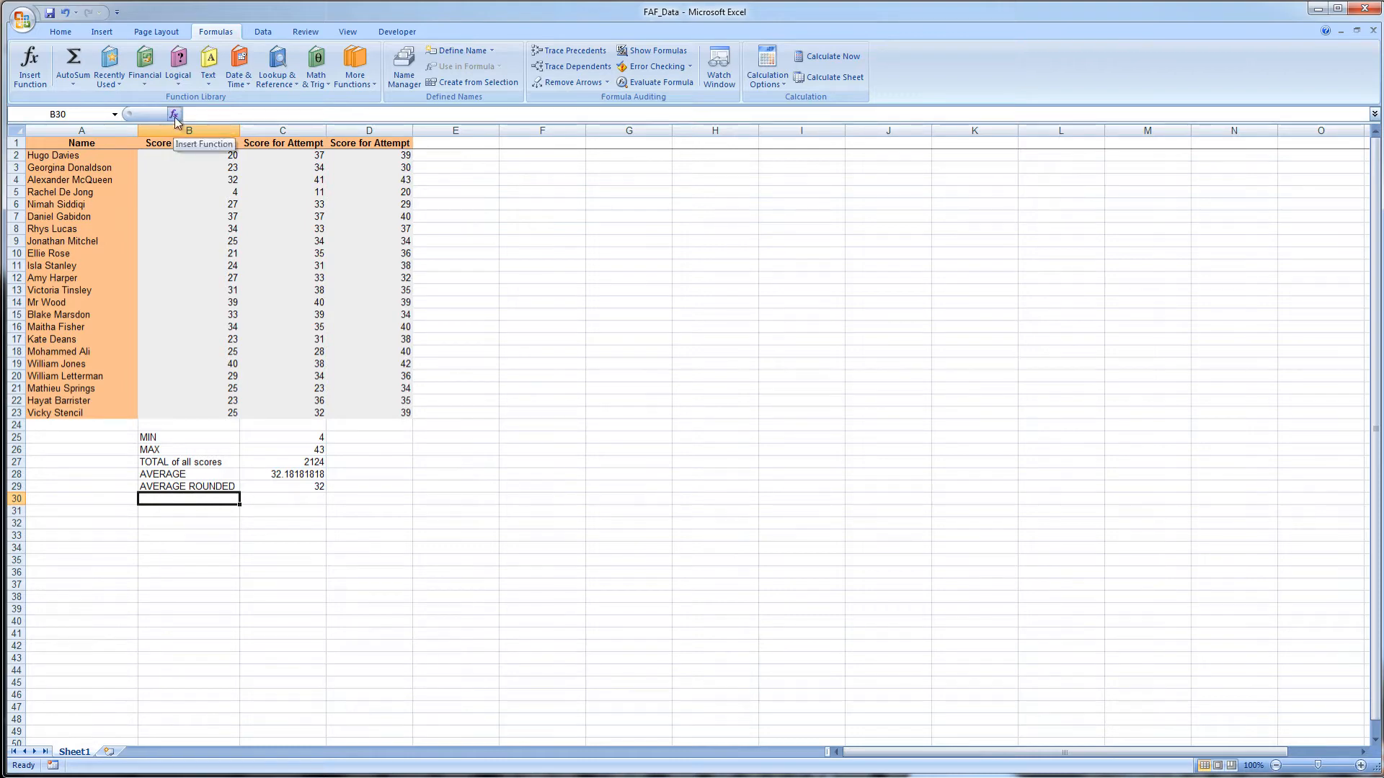
{"action": "type", "text": "MODE"}
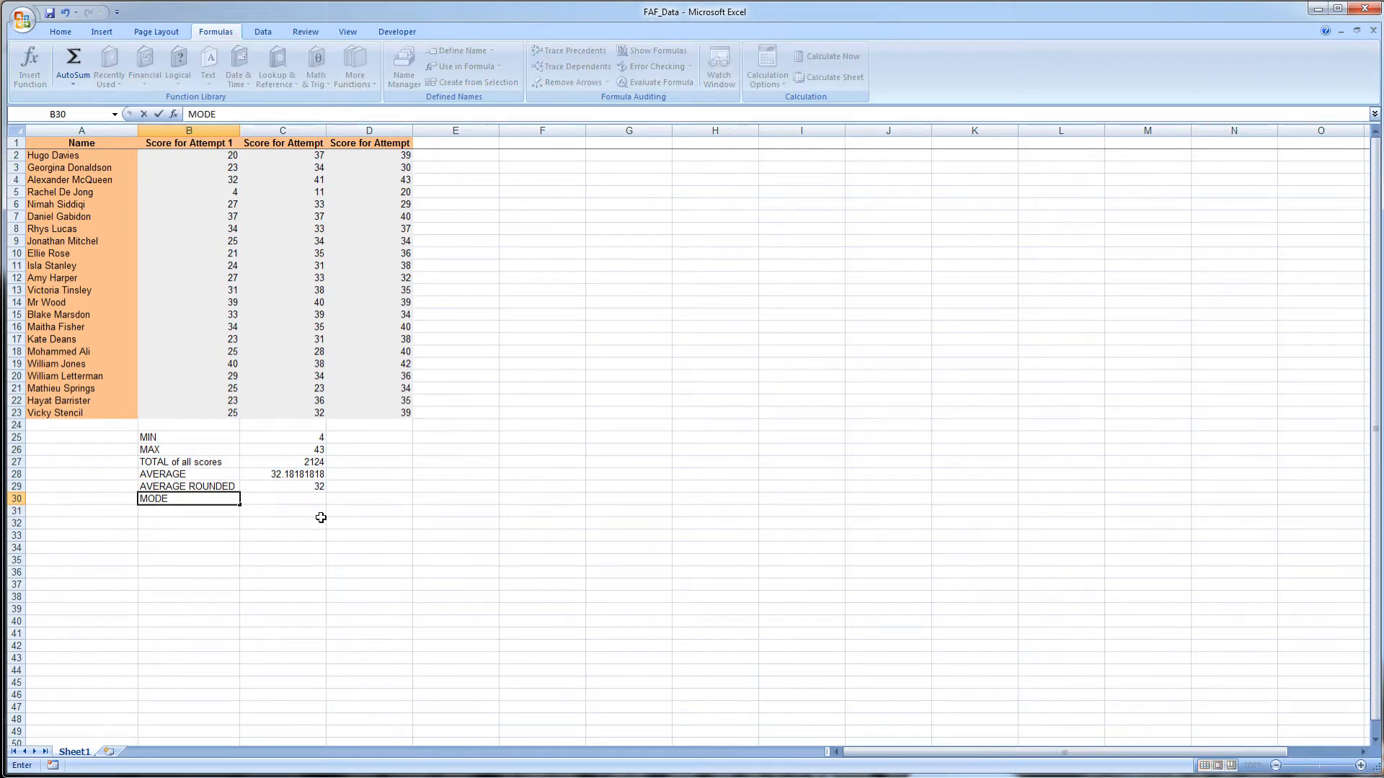
{"action": "left_click", "coordinate": [304, 497]}
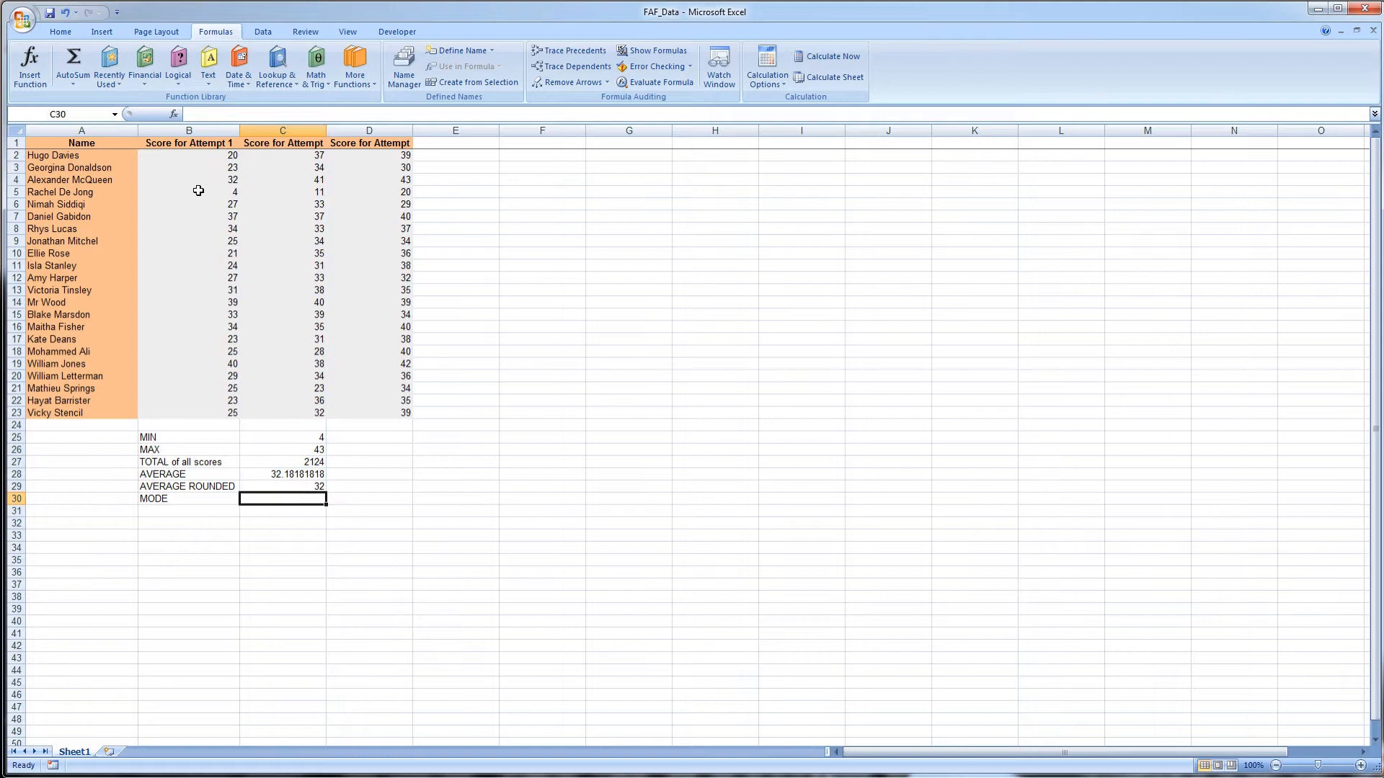
- Calculate the mode of all scores in B2:D23 in cell C30 with the MODE function
{"action": "left_click", "coordinate": [173, 115]}
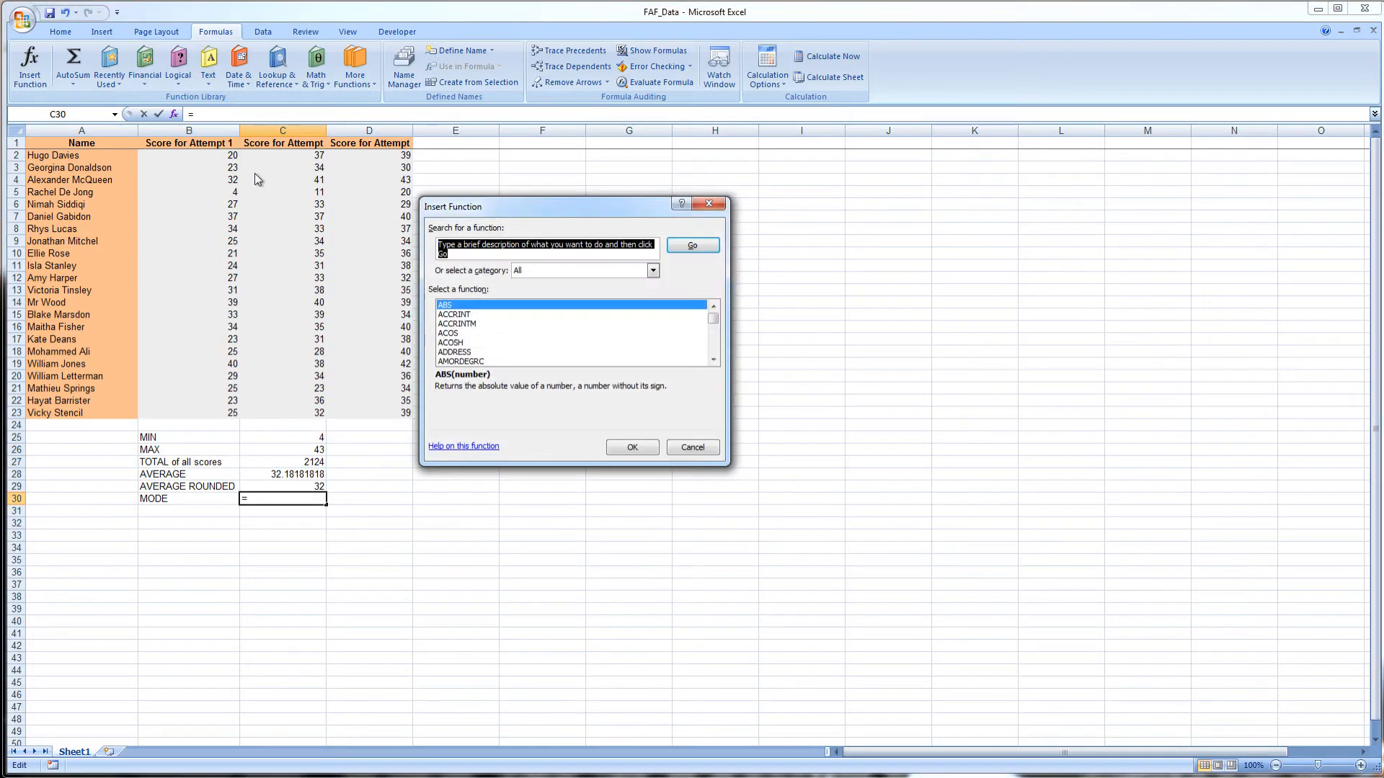
{"action": "left_click", "coordinate": [467, 343]}
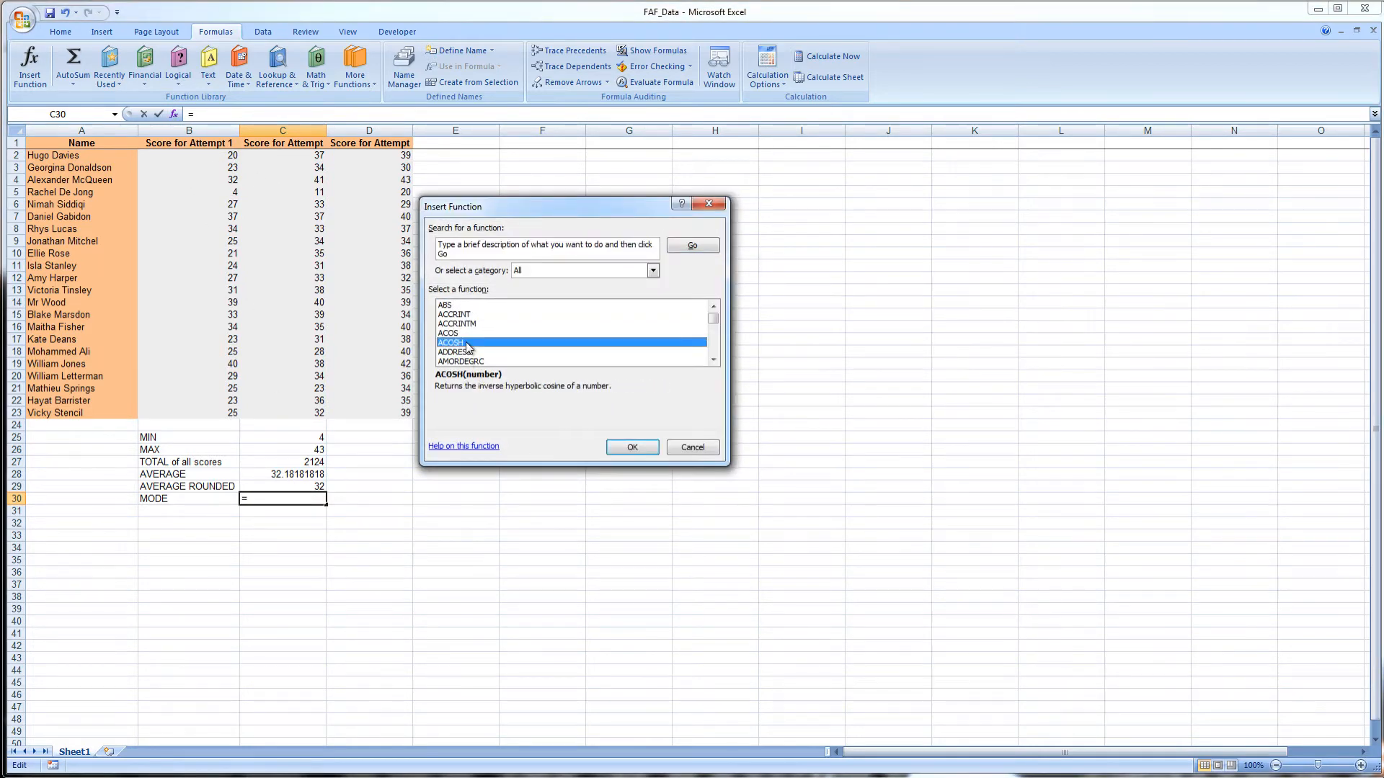
{"action": "type", "text": "mode"}
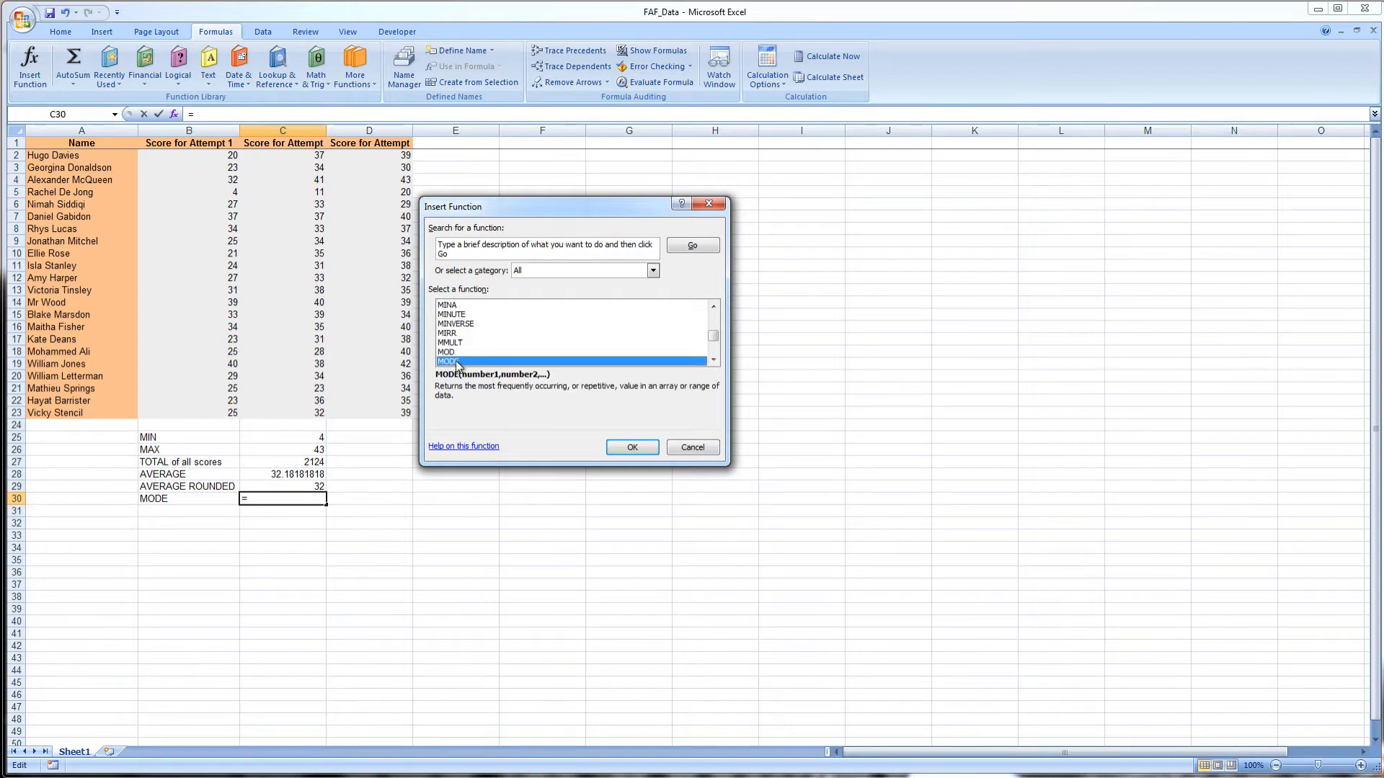
{"action": "double_click", "coordinate": [446, 361]}
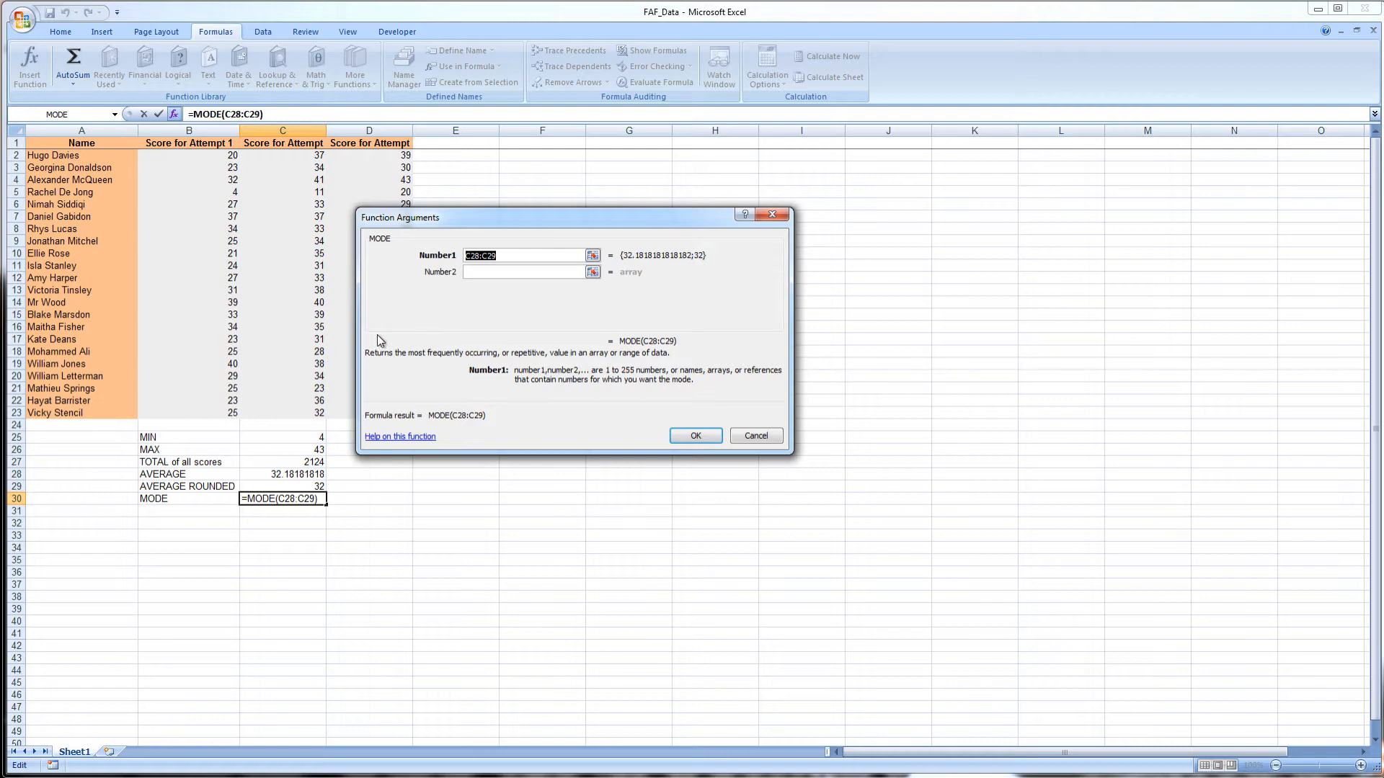
{"action": "left_click_drag", "start_coordinate": [183, 153], "coordinate": [359, 417]}
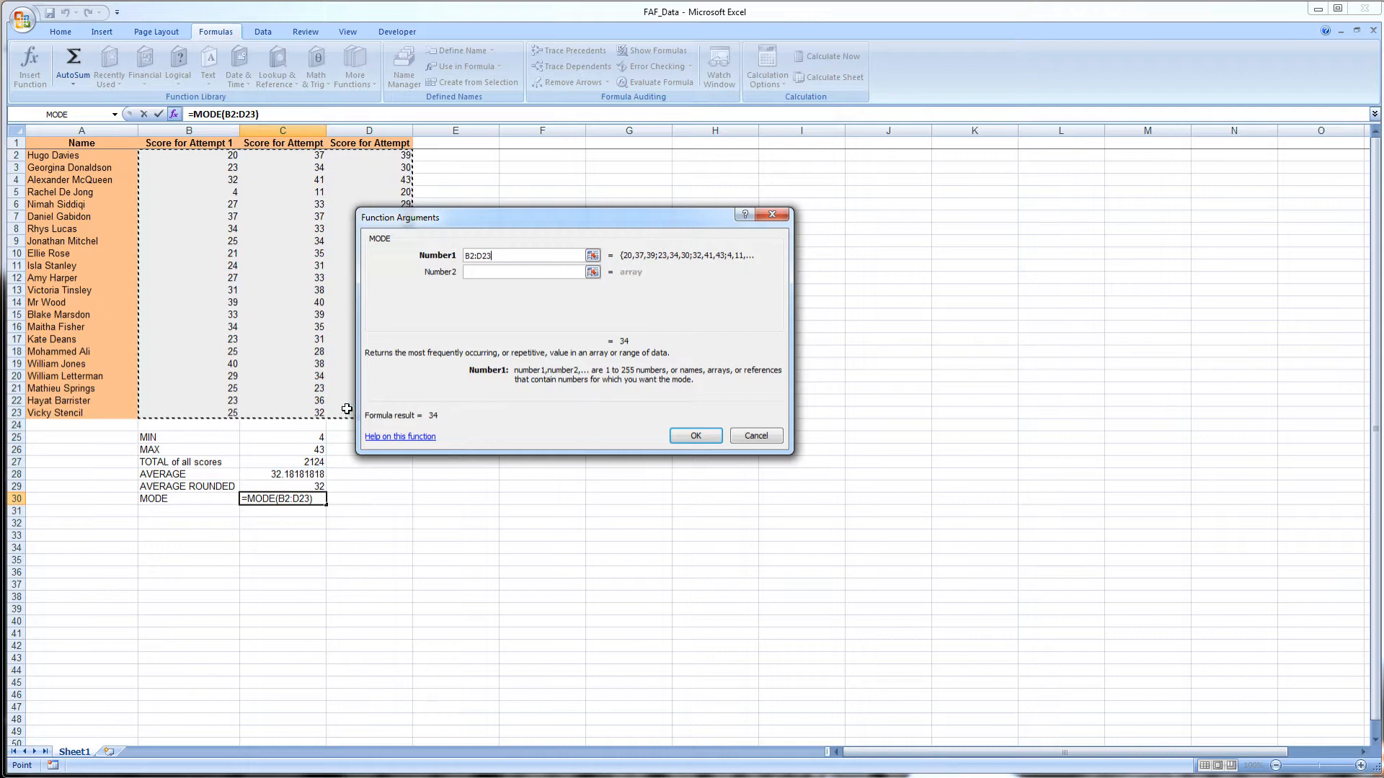
{"action": "left_click", "coordinate": [698, 435]}
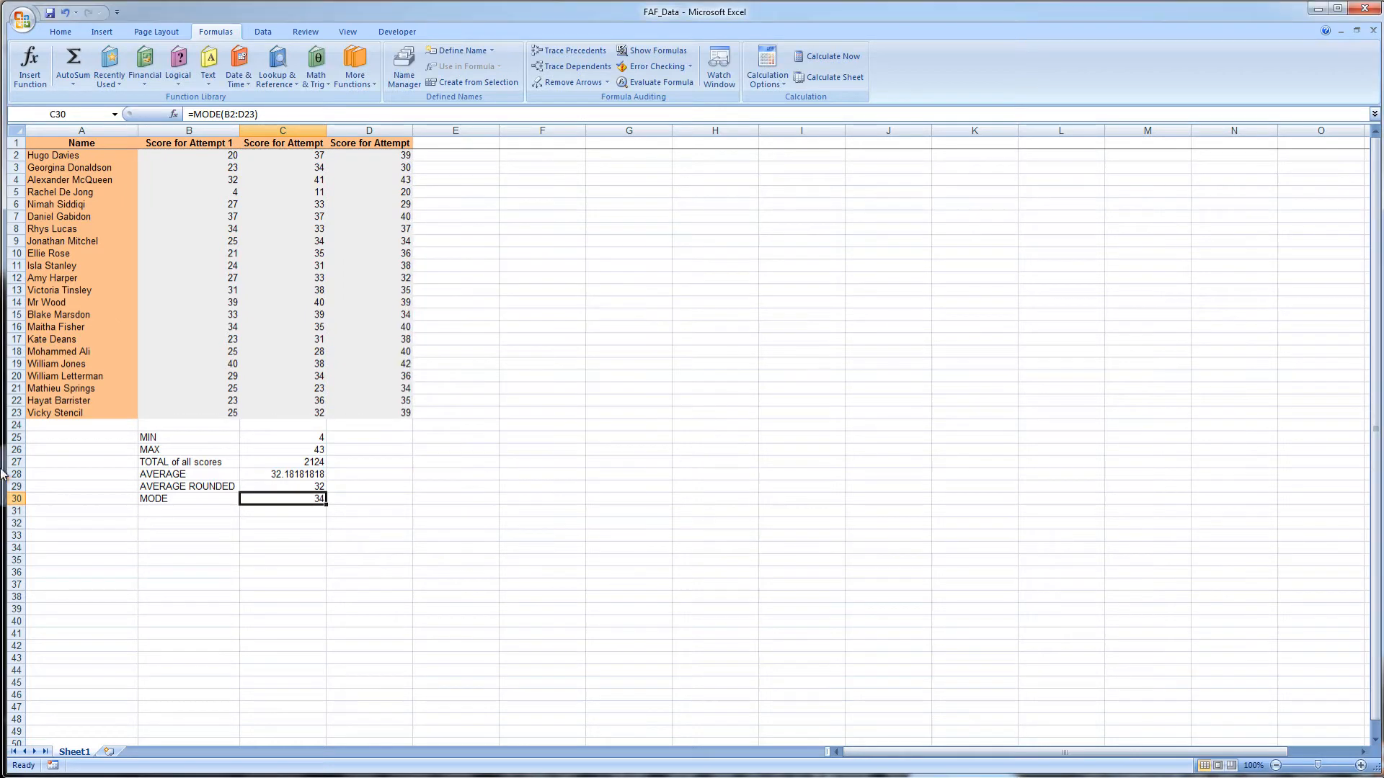
{"action": "left_click_drag", "start_coordinate": [227, 413], "coordinate": [349, 155]}
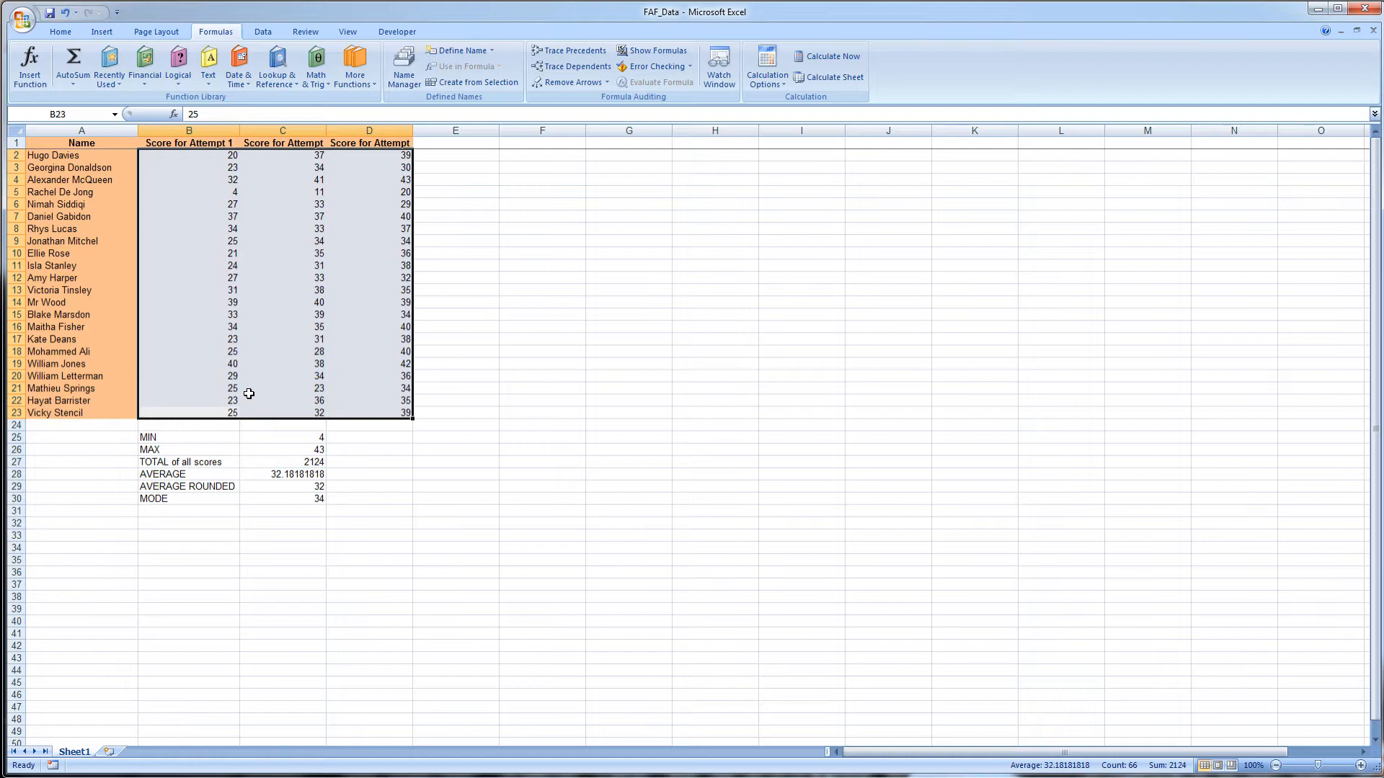
{"action": "left_click", "coordinate": [199, 512]}
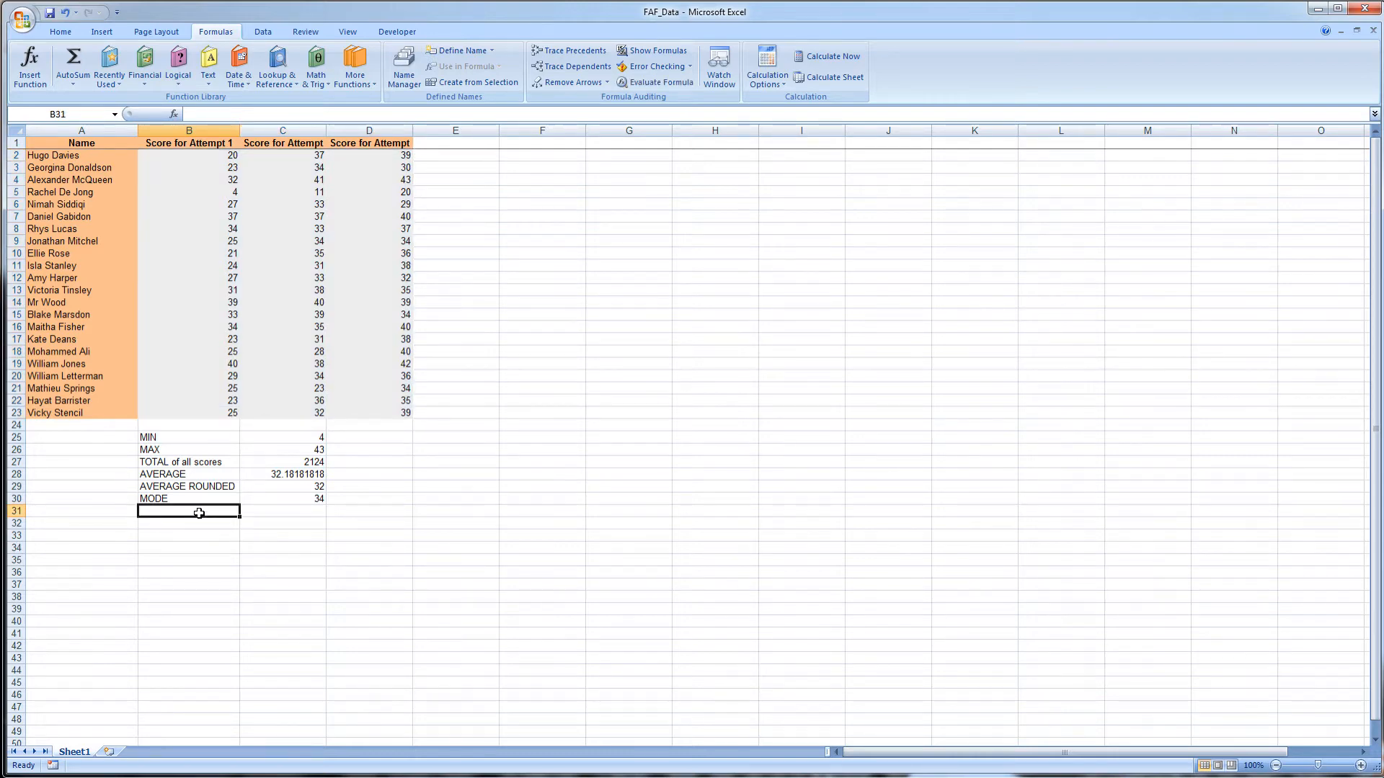
- Insert a blank row above the MIN row to leave room for column totals beneath the scores
{"action": "right_click", "coordinate": [17, 437]}
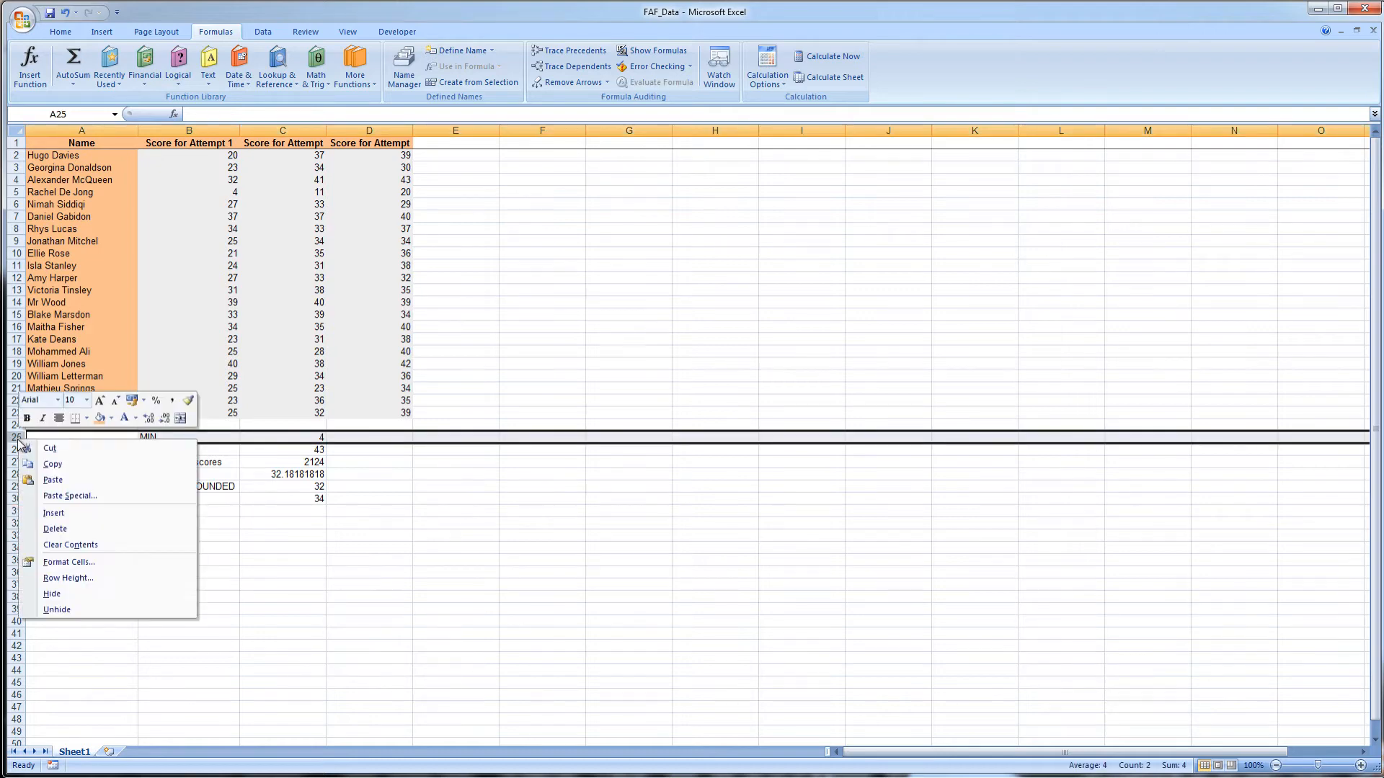
{"action": "left_click", "coordinate": [53, 516]}
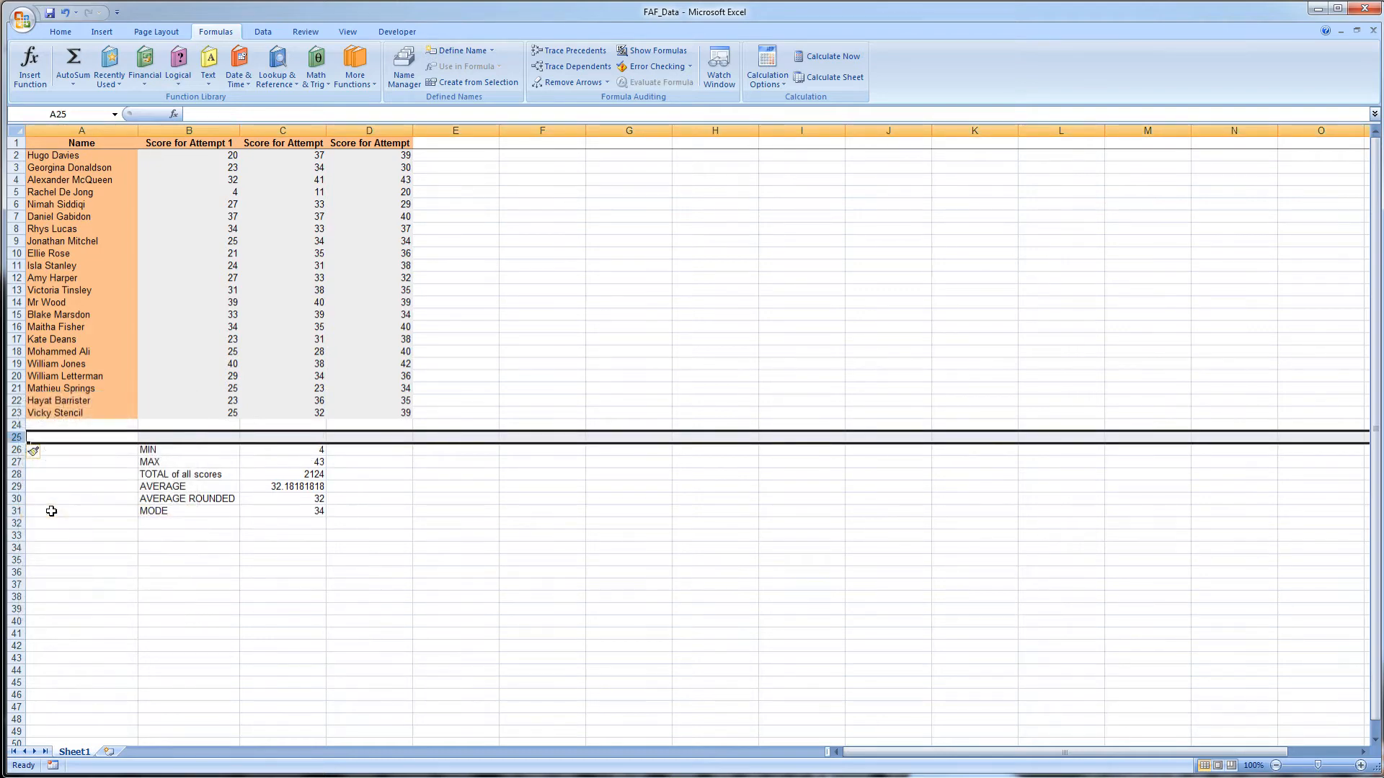
{"action": "left_click", "coordinate": [185, 428]}
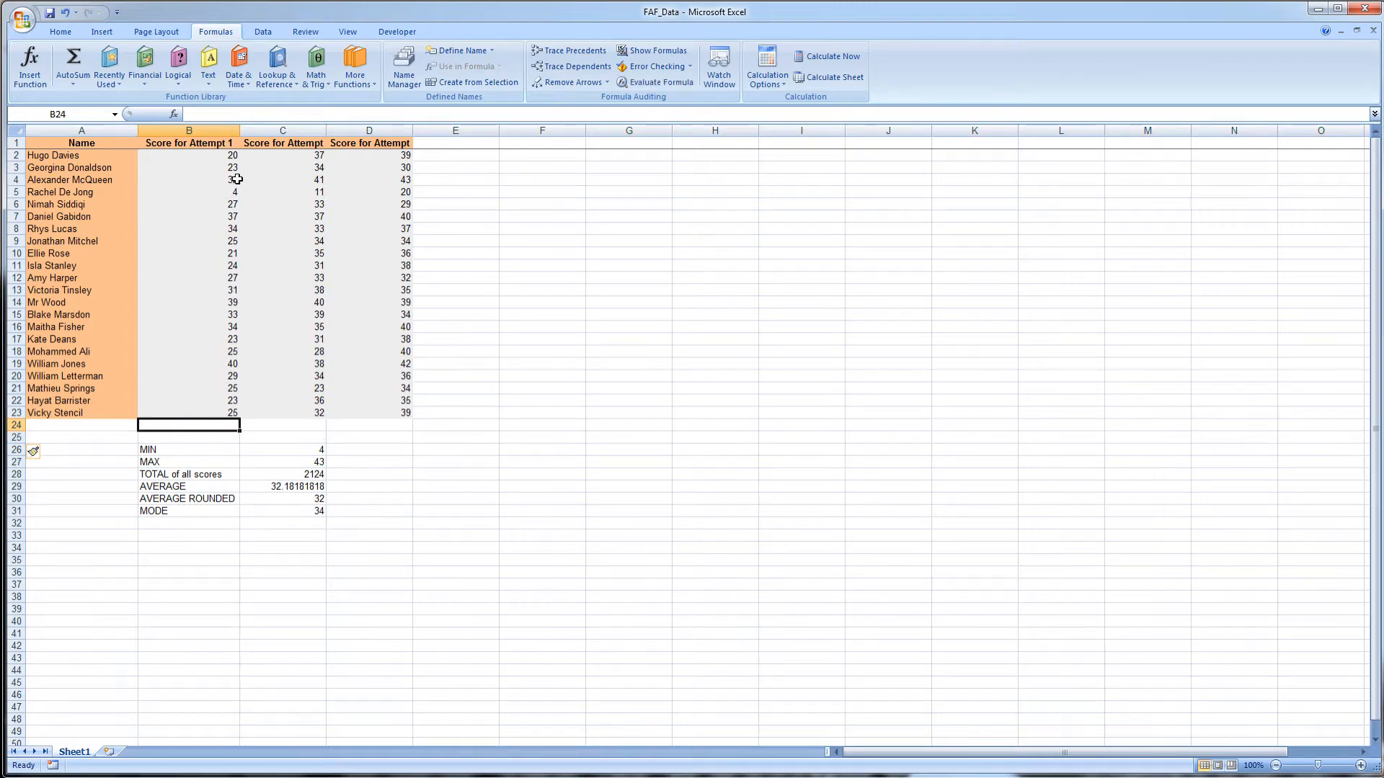
{"action": "left_click_drag", "start_coordinate": [229, 156], "coordinate": [234, 418]}
{"action": "left_click", "coordinate": [232, 424]}
{"action": "left_click_drag", "start_coordinate": [321, 411], "coordinate": [318, 146]}
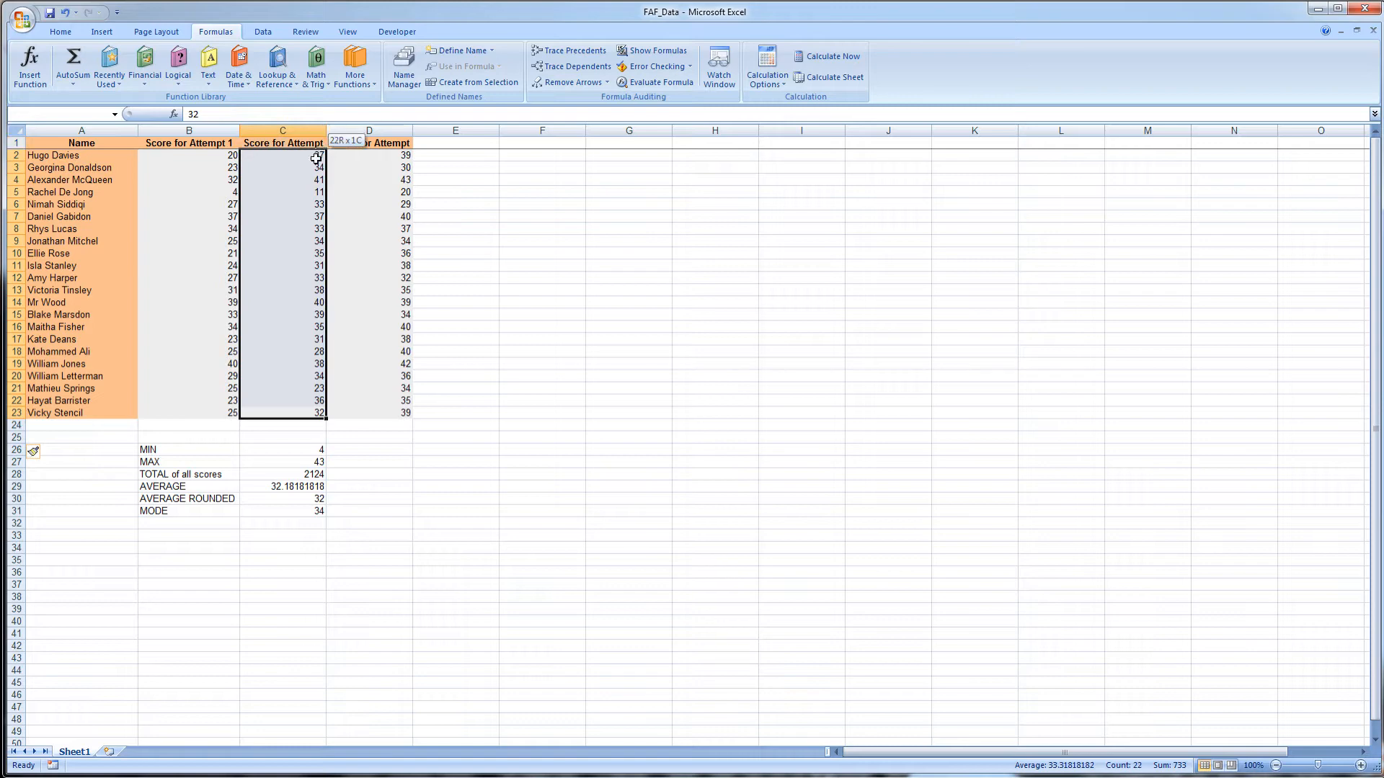
- Total the first attempt scores B2:B23 in cell B24 with AutoSum
{"action": "left_click", "coordinate": [196, 427]}
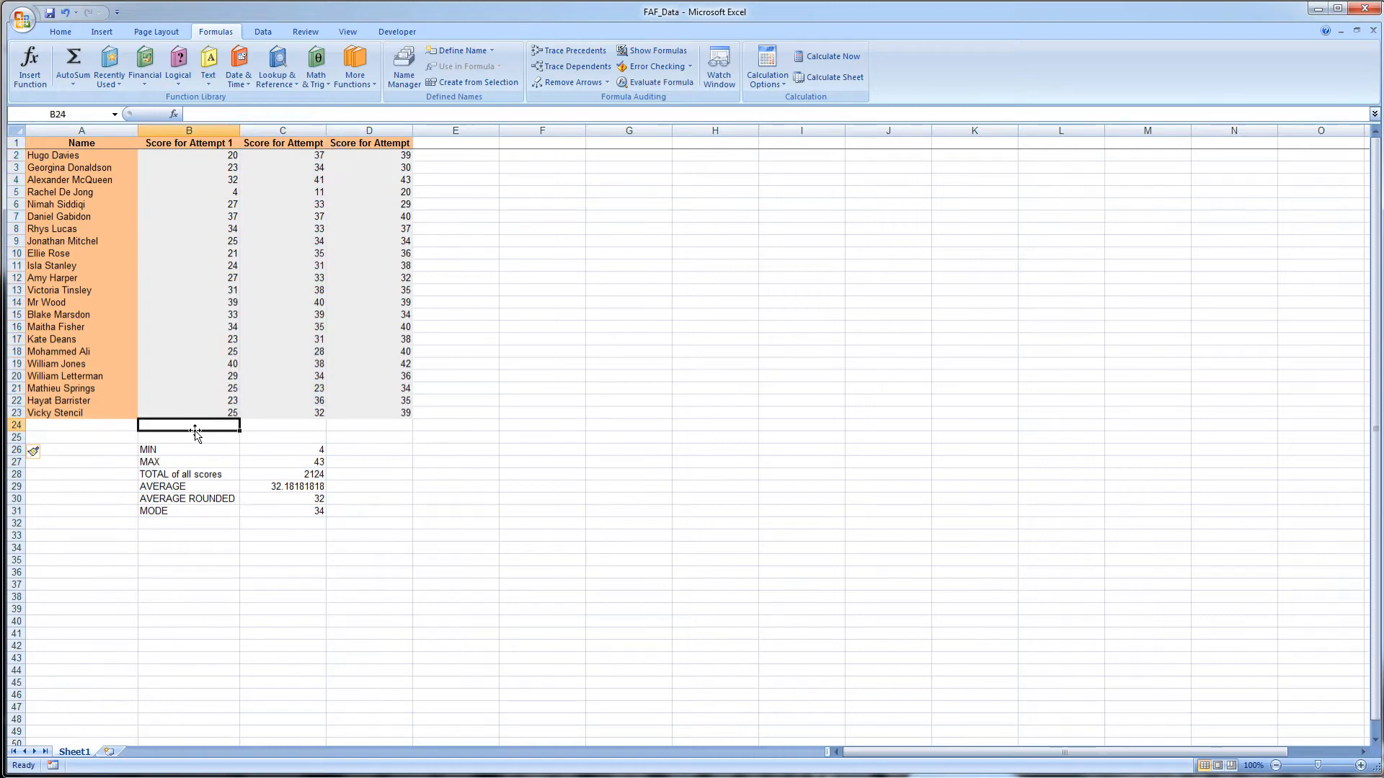
{"action": "left_click", "coordinate": [76, 83]}
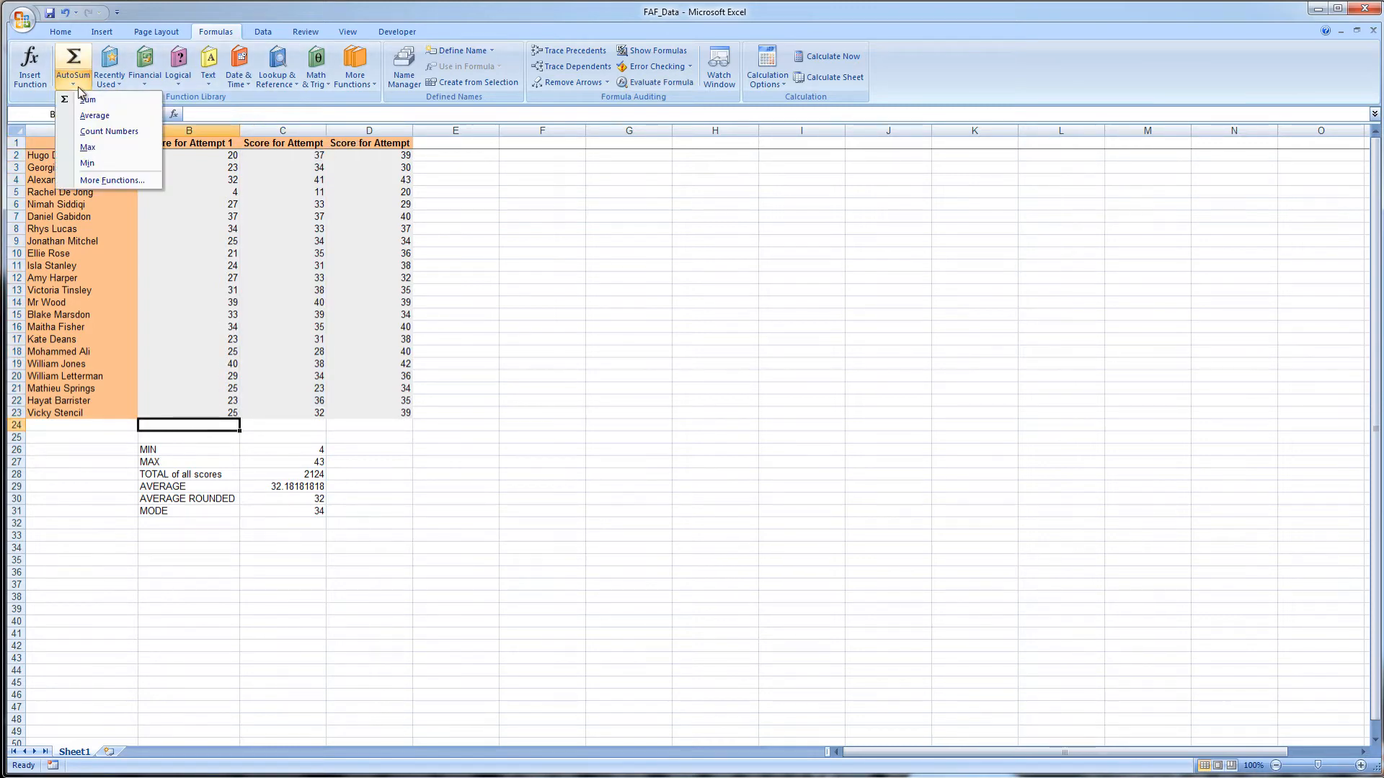
{"action": "left_click", "coordinate": [89, 100]}
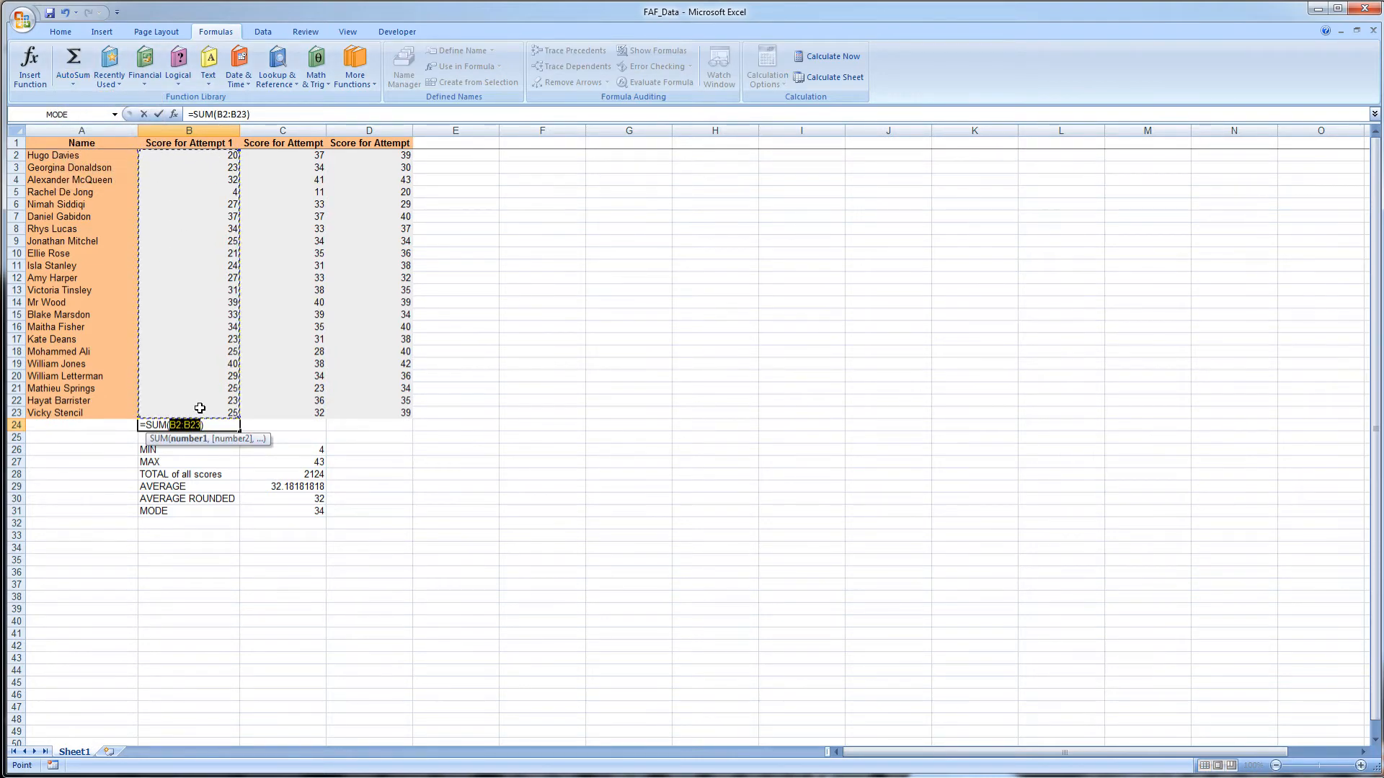
{"action": "key", "text": "Return"}
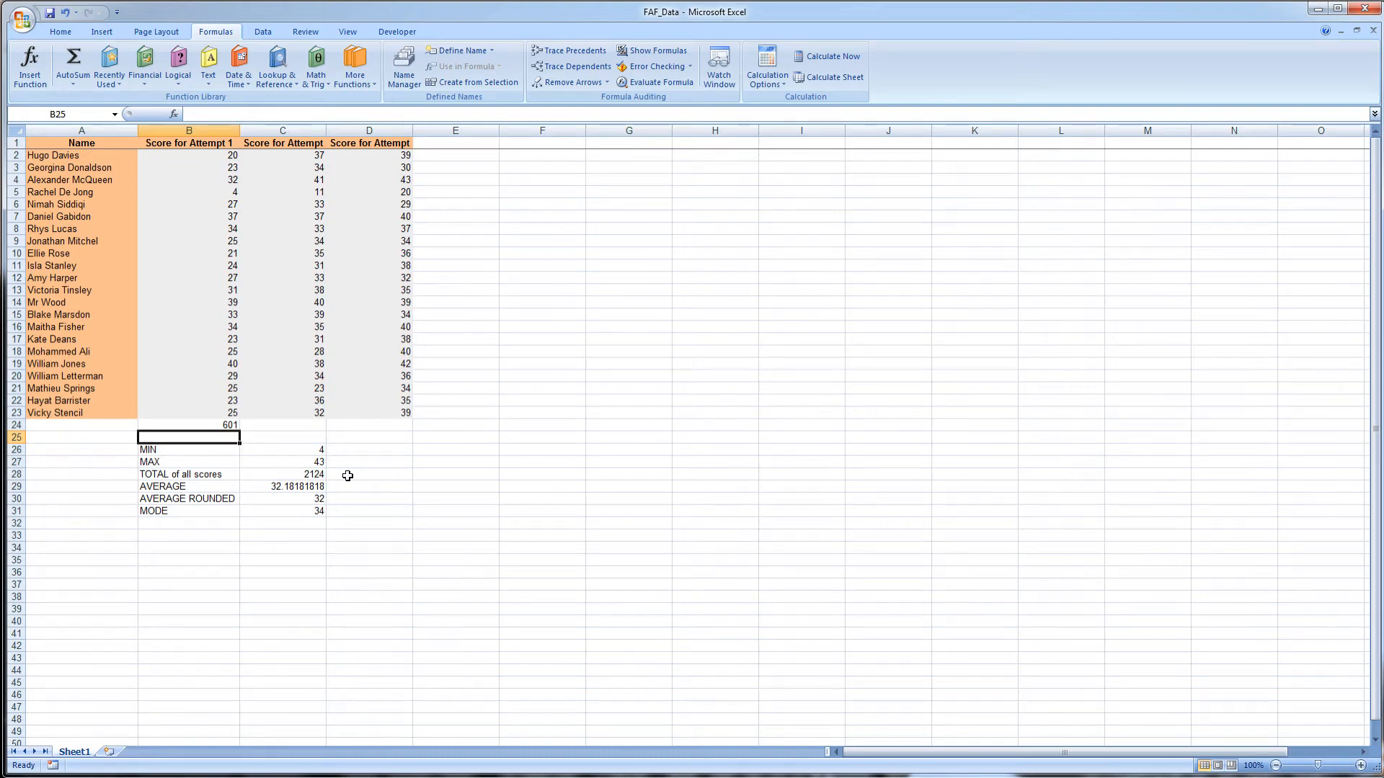
- Total the second attempt scores C2:C23 in cell C24 and the third attempt scores D2:D23 in cell D24 with AutoSum
{"action": "left_click", "coordinate": [285, 425]}
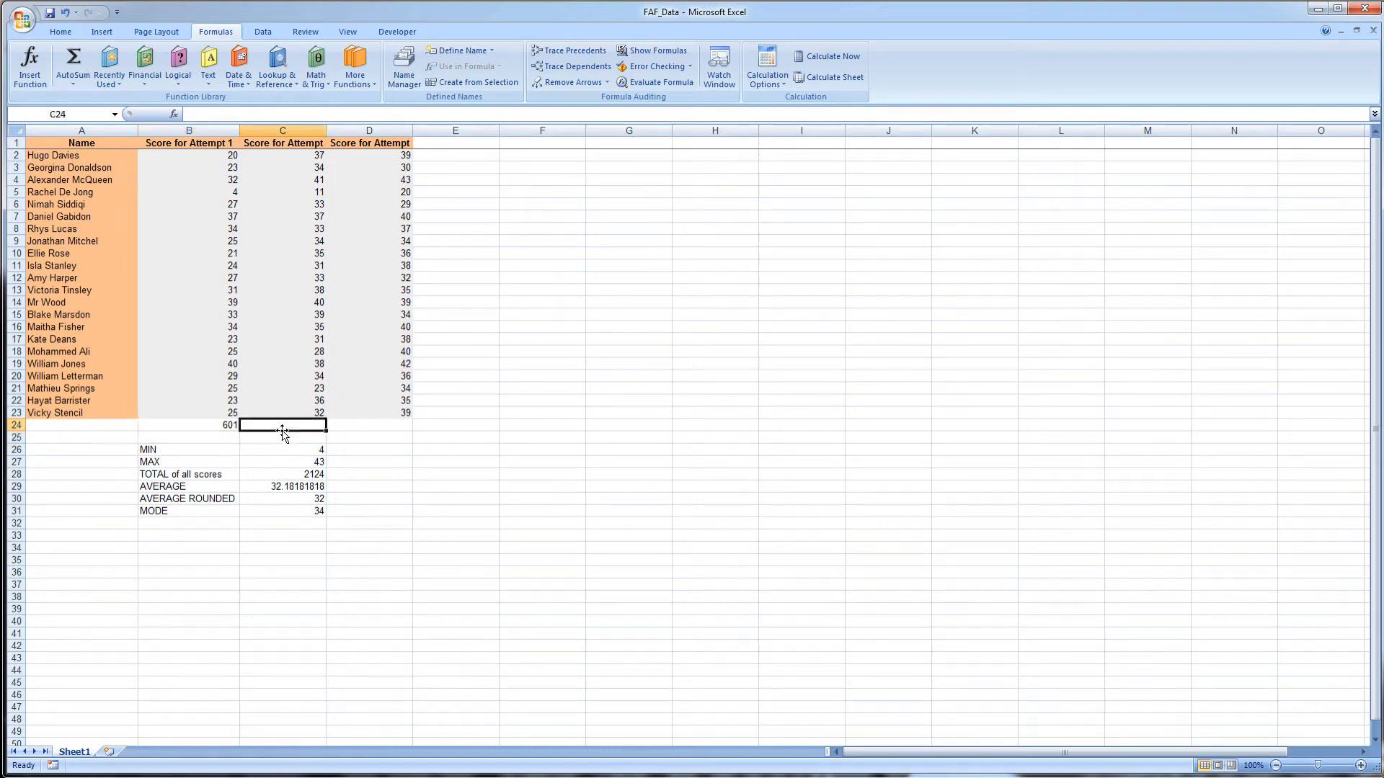
{"action": "left_click", "coordinate": [73, 85]}
{"action": "left_click", "coordinate": [88, 101]}
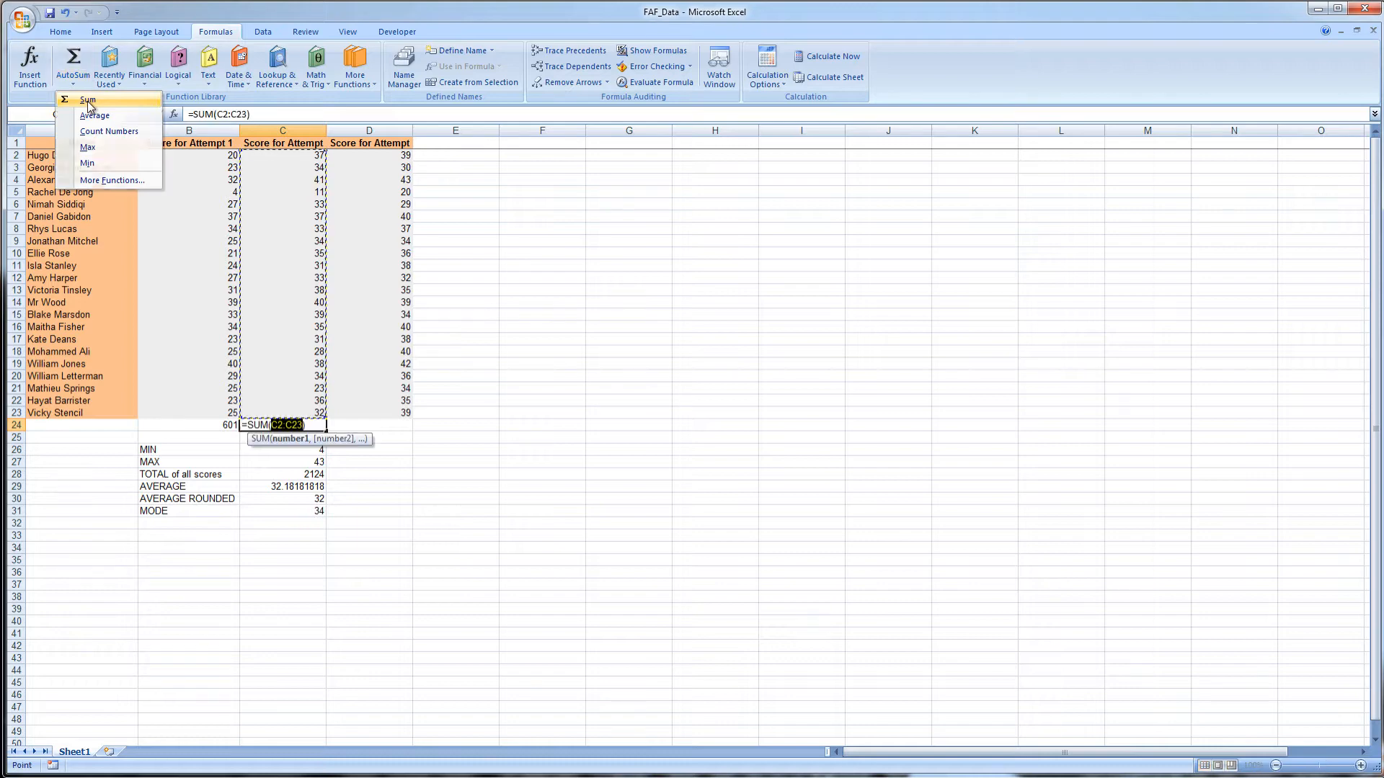
{"action": "key", "text": "Return"}
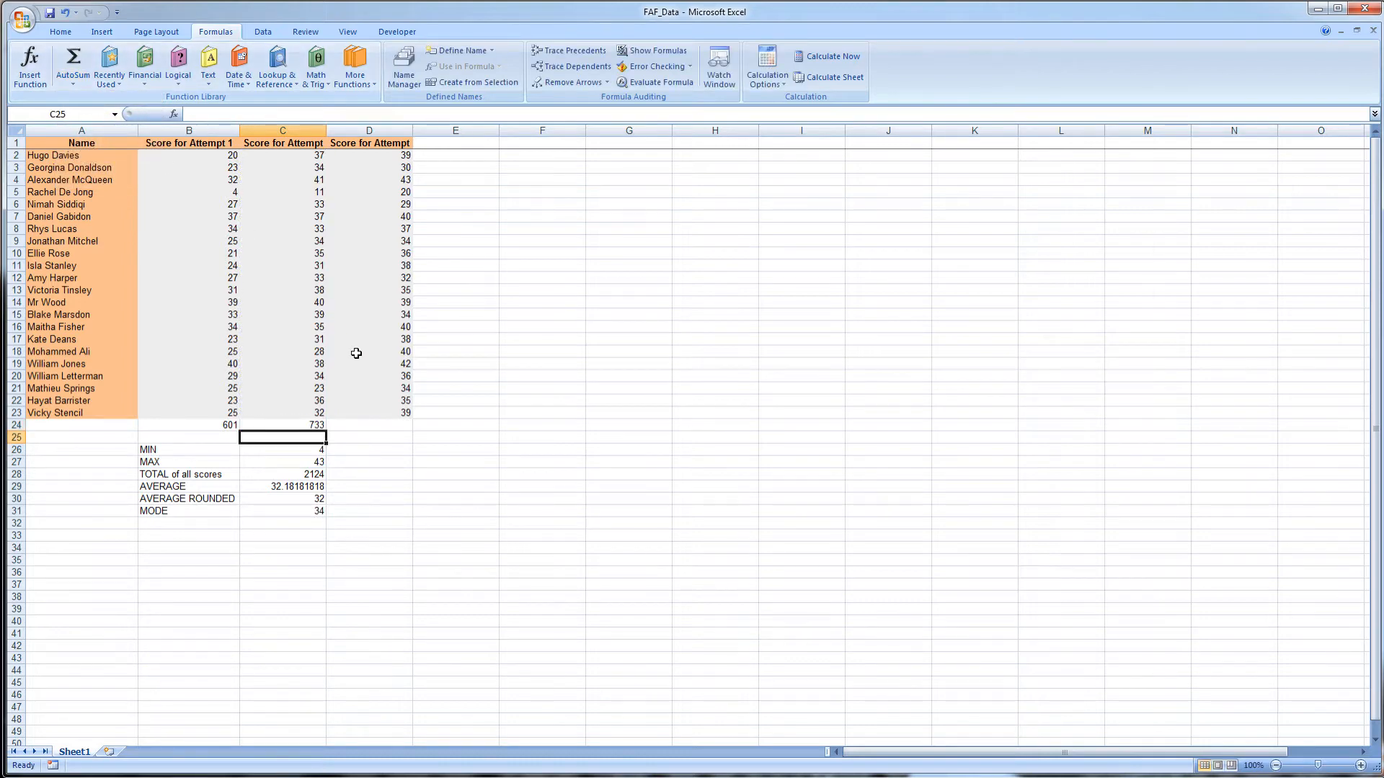
{"action": "left_click", "coordinate": [359, 425]}
{"action": "left_click", "coordinate": [79, 83]}
{"action": "left_click", "coordinate": [84, 93]}
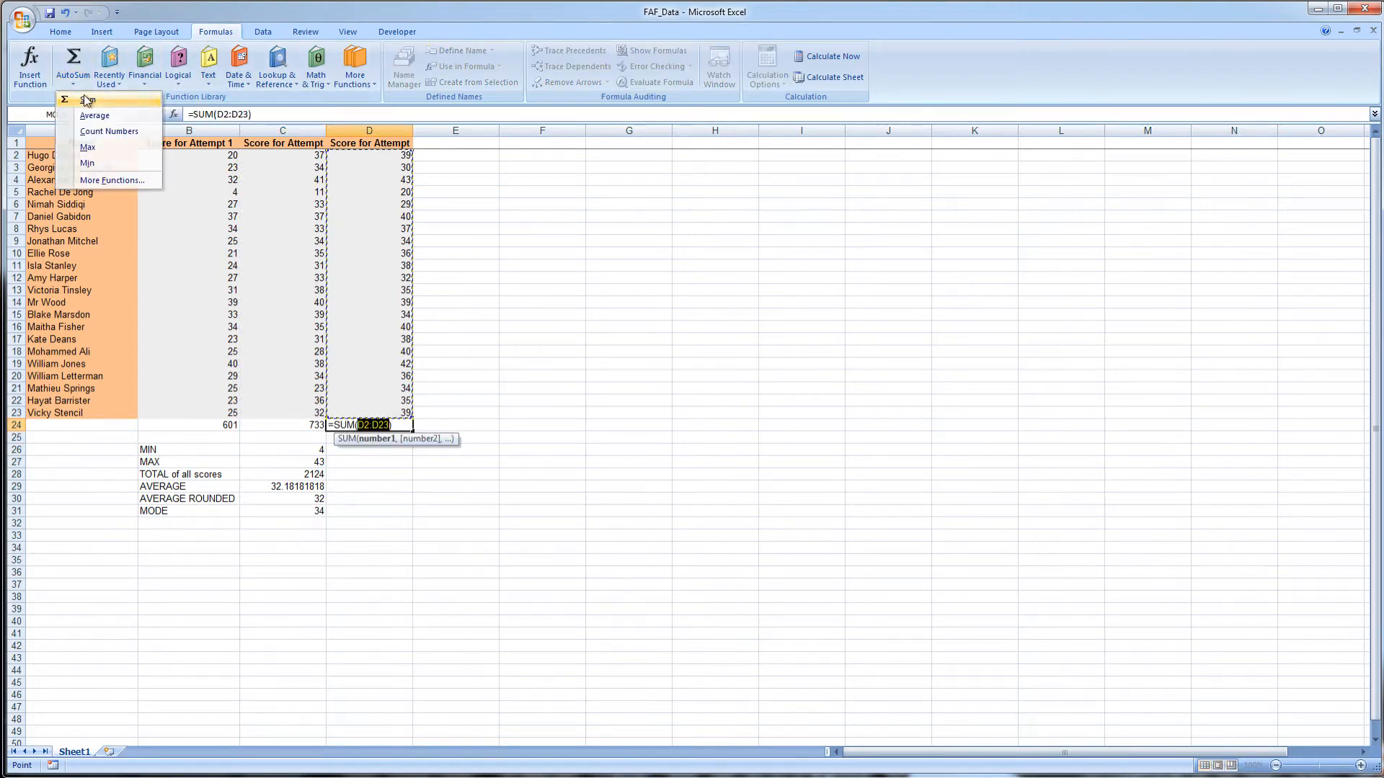
{"action": "key", "text": "Return"}
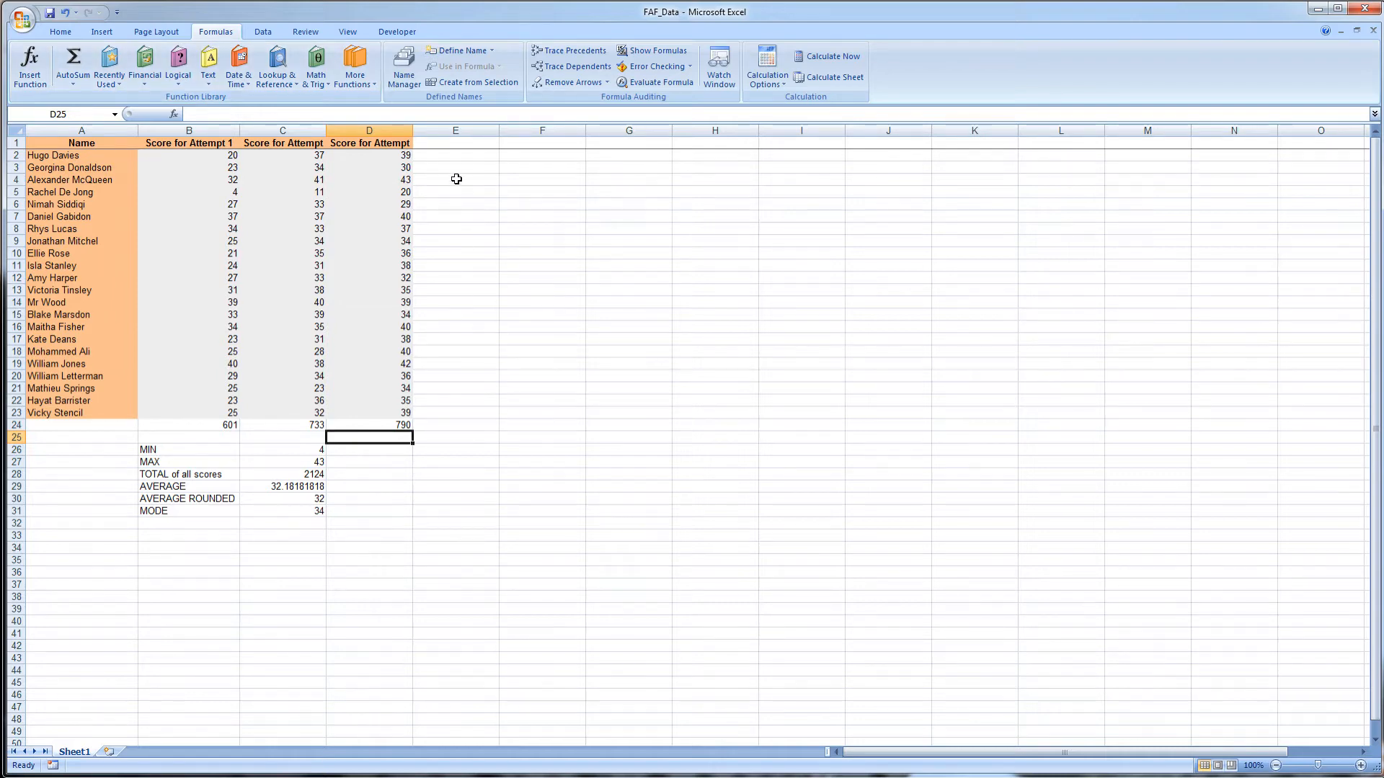
- Enter the column heading "TOTAL SCORE" in cell E1
{"action": "left_click", "coordinate": [446, 158]}
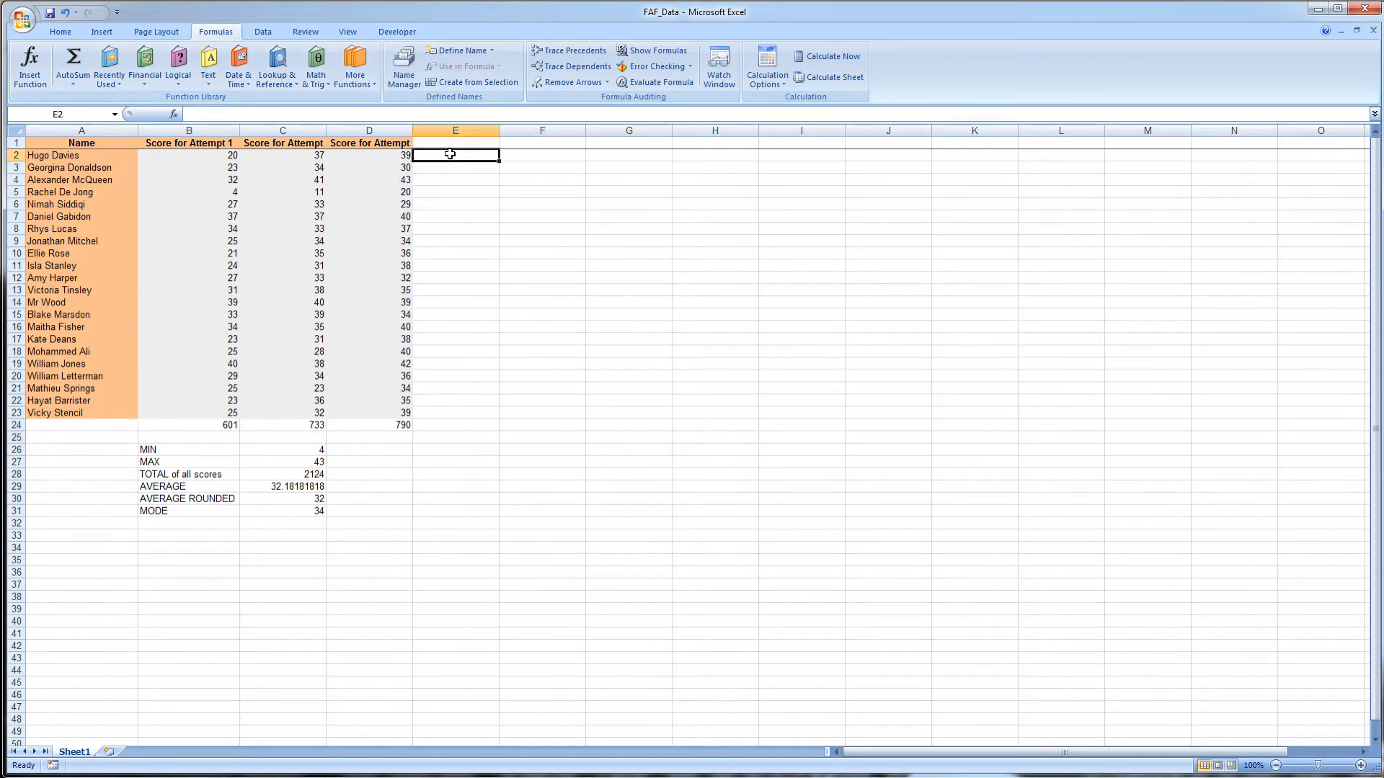
{"action": "left_click", "coordinate": [457, 142]}
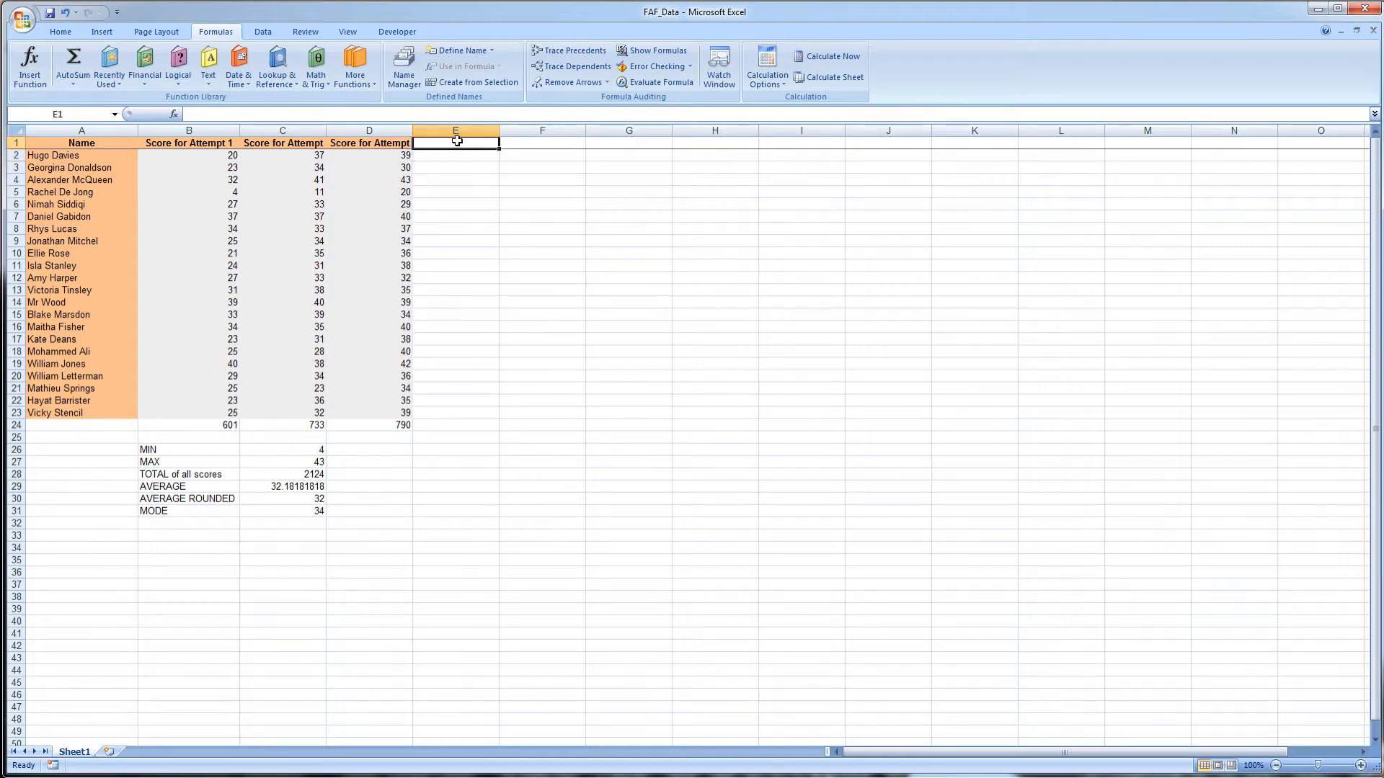
{"action": "type", "text": "TOTAL SCORE"}
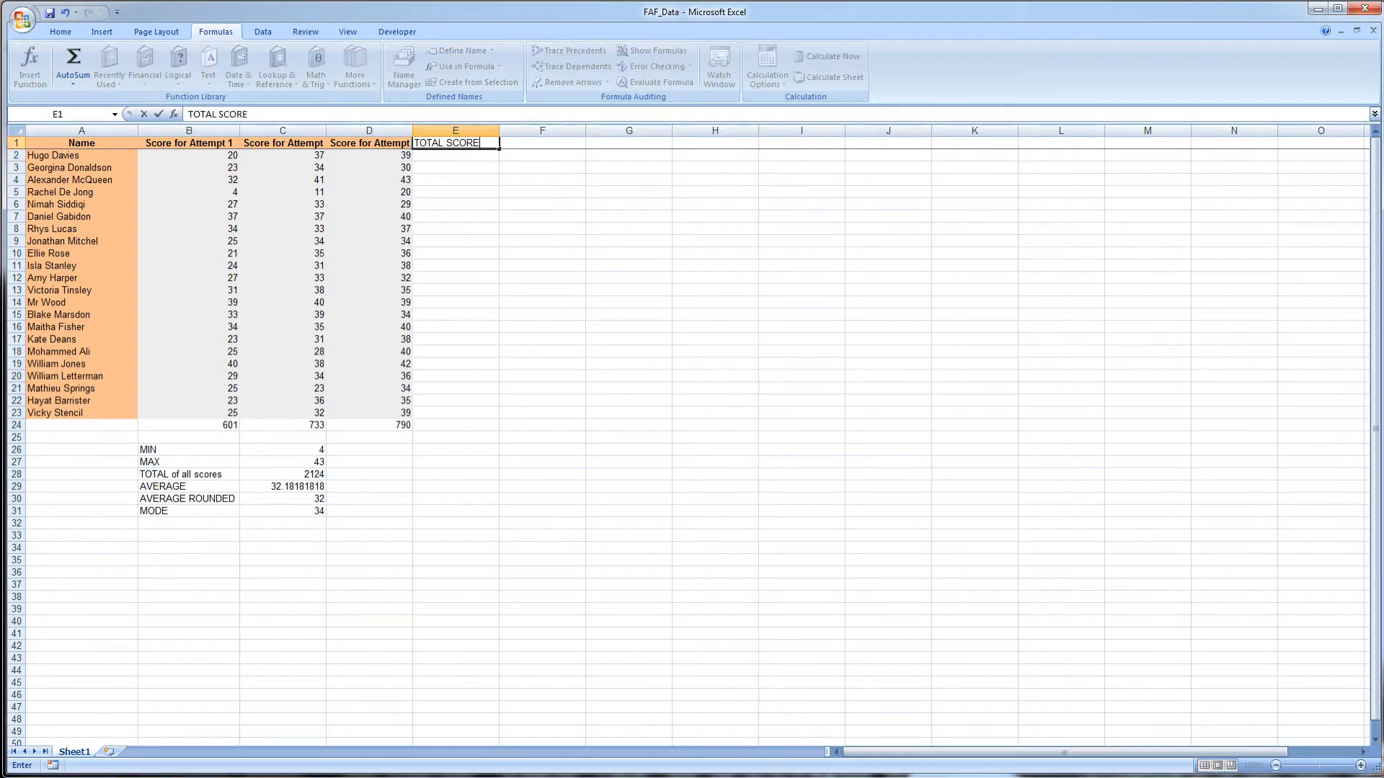
{"action": "left_click", "coordinate": [478, 214]}
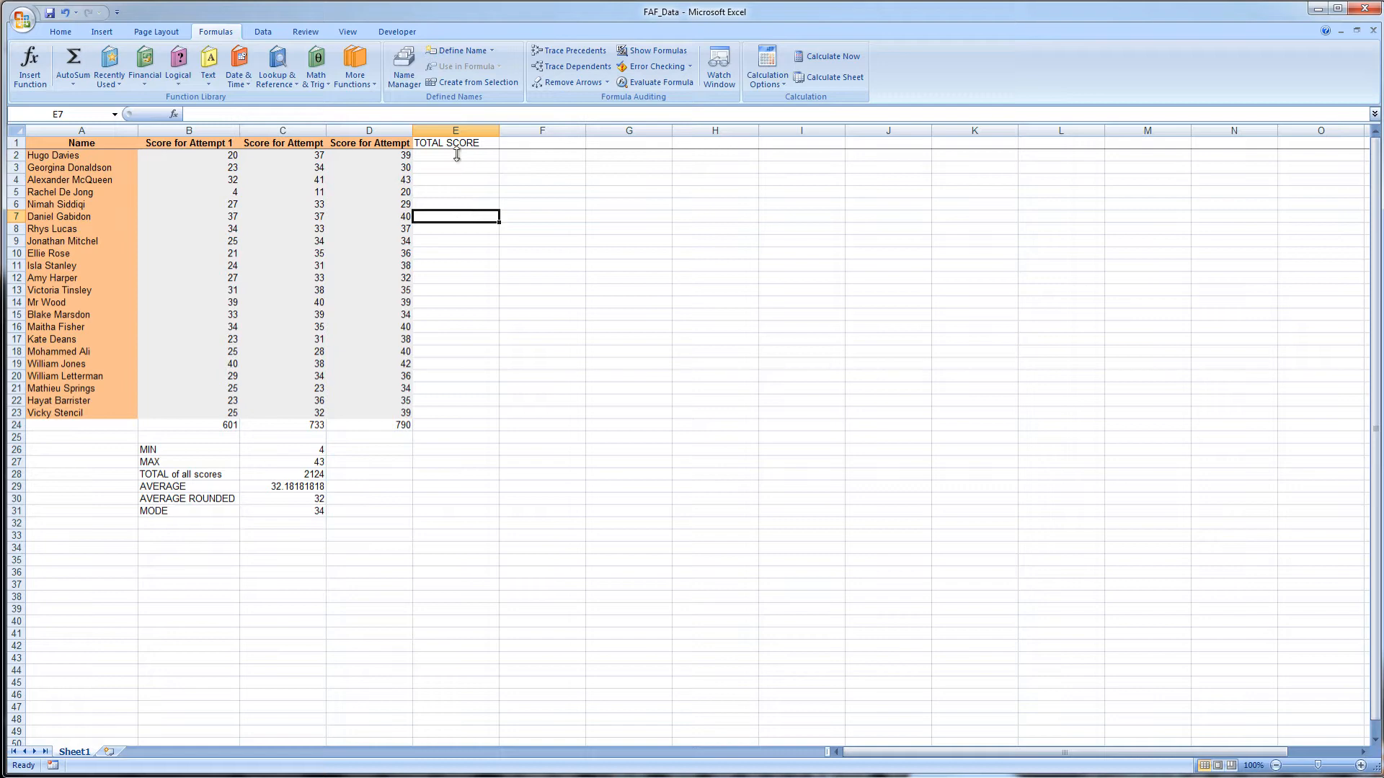
{"action": "left_click", "coordinate": [441, 140]}
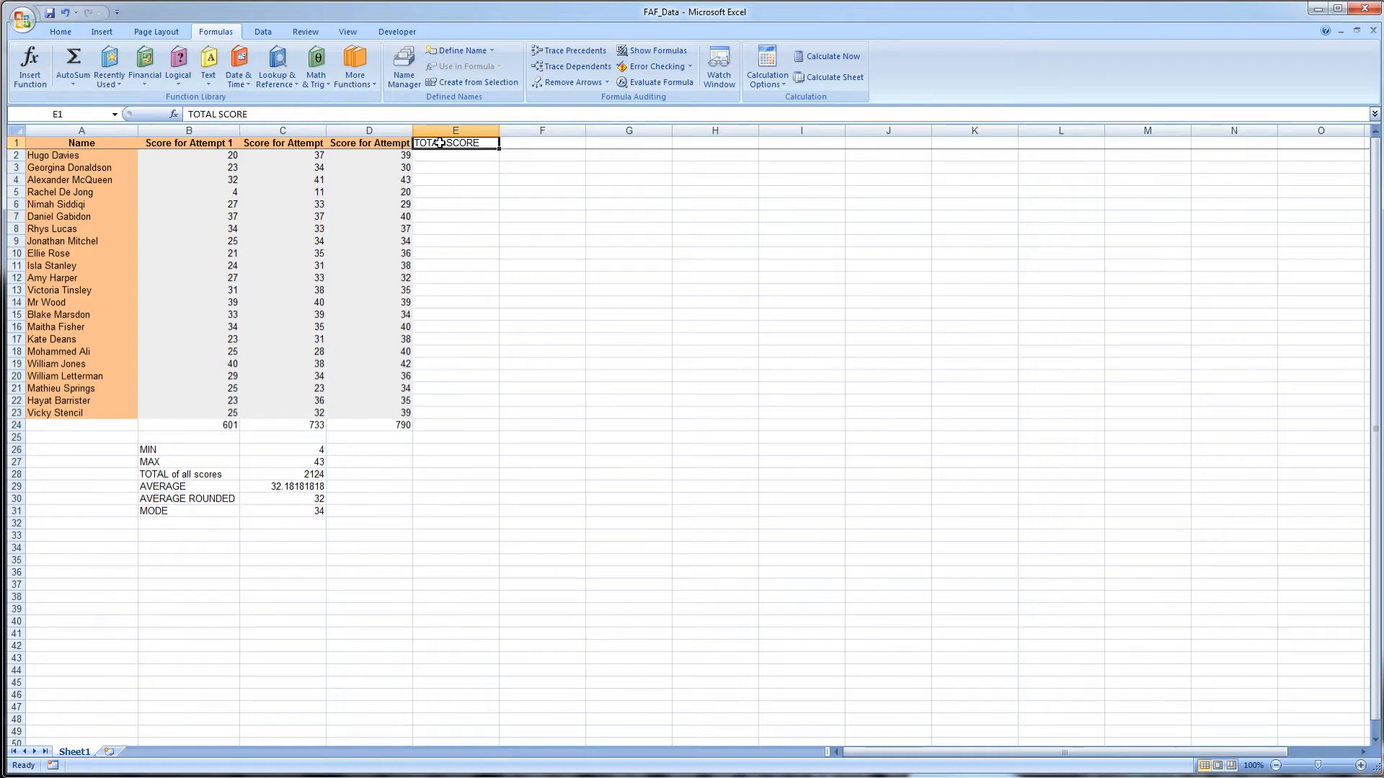
{"action": "left_click", "coordinate": [341, 143]}
{"action": "left_click", "coordinate": [288, 143]}
{"action": "left_click", "coordinate": [209, 144]}
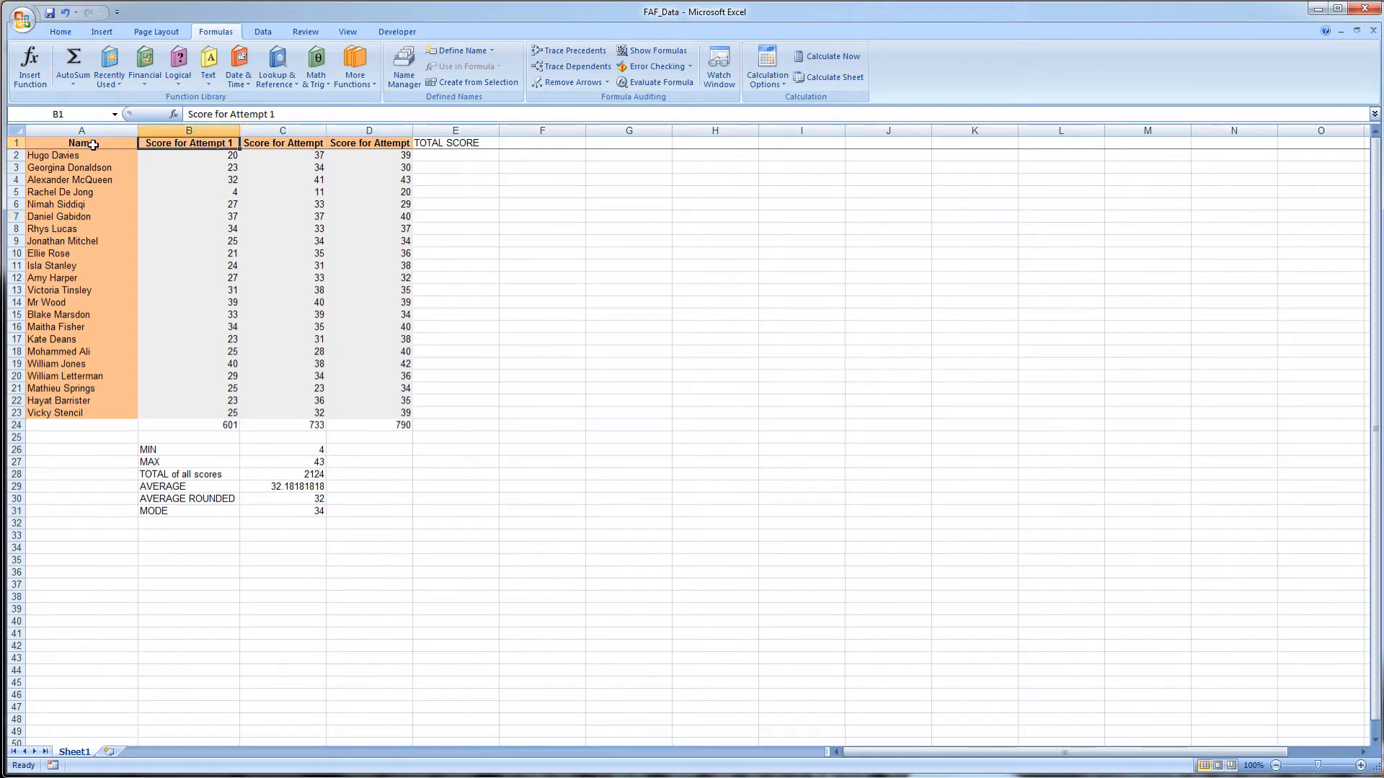
{"action": "left_click", "coordinate": [101, 144]}
- Copy the formatting of heading cell D1 onto the TOTAL SCORE heading in E1 with Format Painter
{"action": "left_click", "coordinate": [356, 143]}
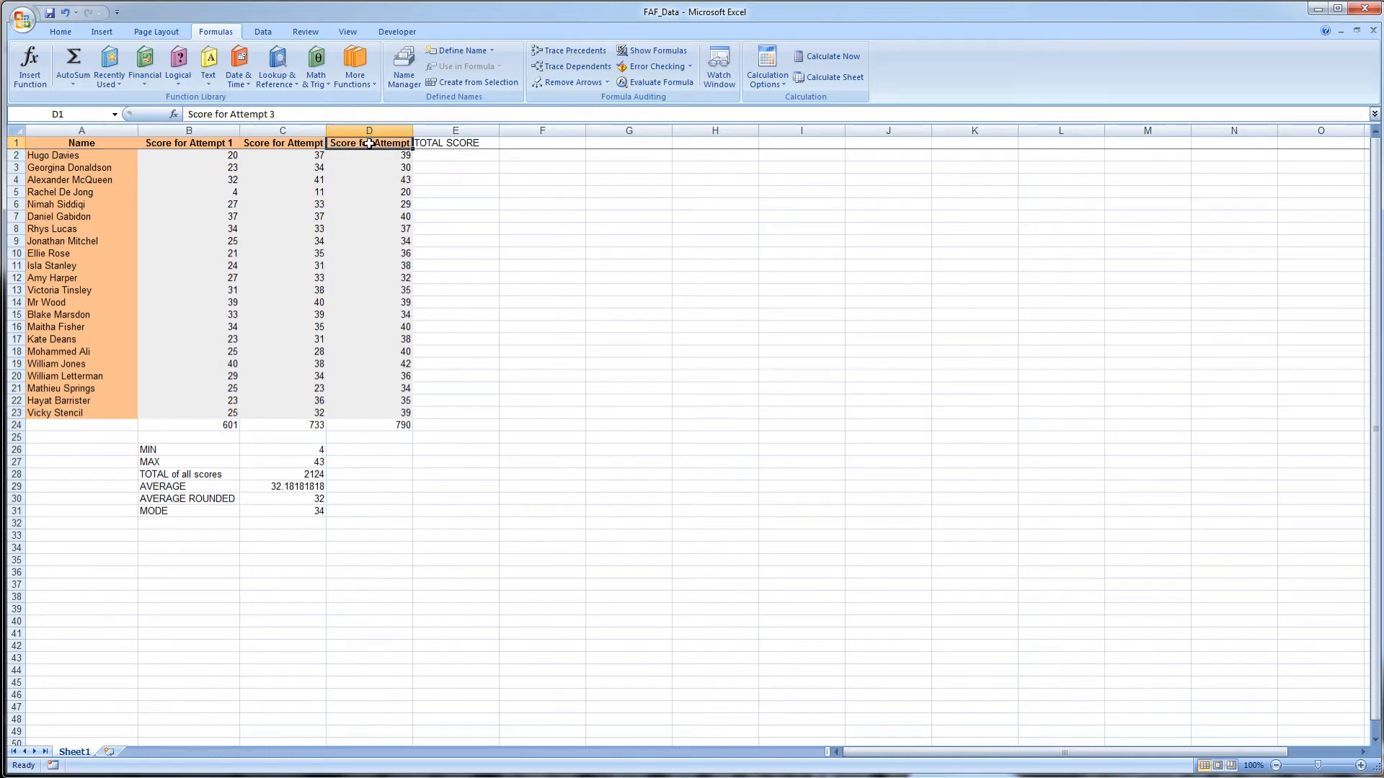
{"action": "left_click", "coordinate": [61, 32]}
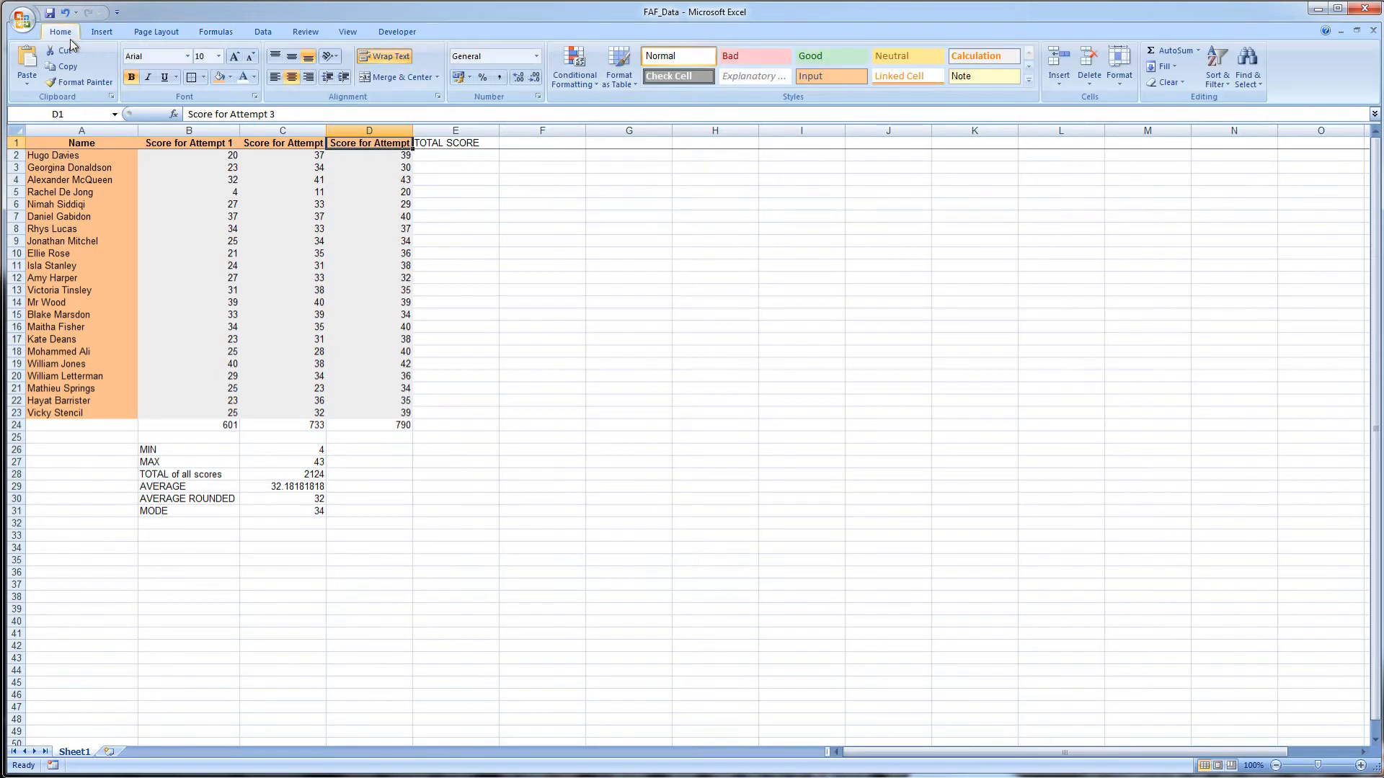
{"action": "left_click", "coordinate": [66, 85]}
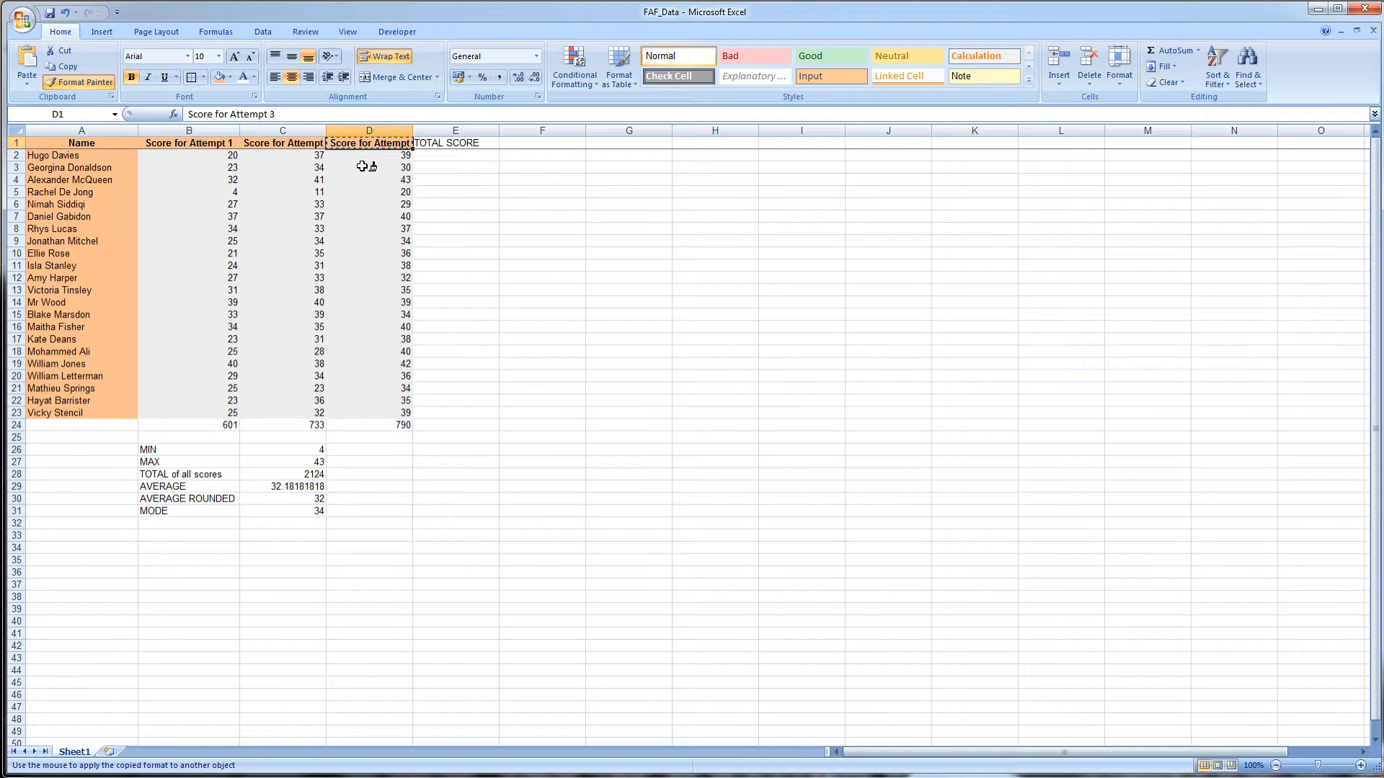
{"action": "left_click", "coordinate": [444, 144]}
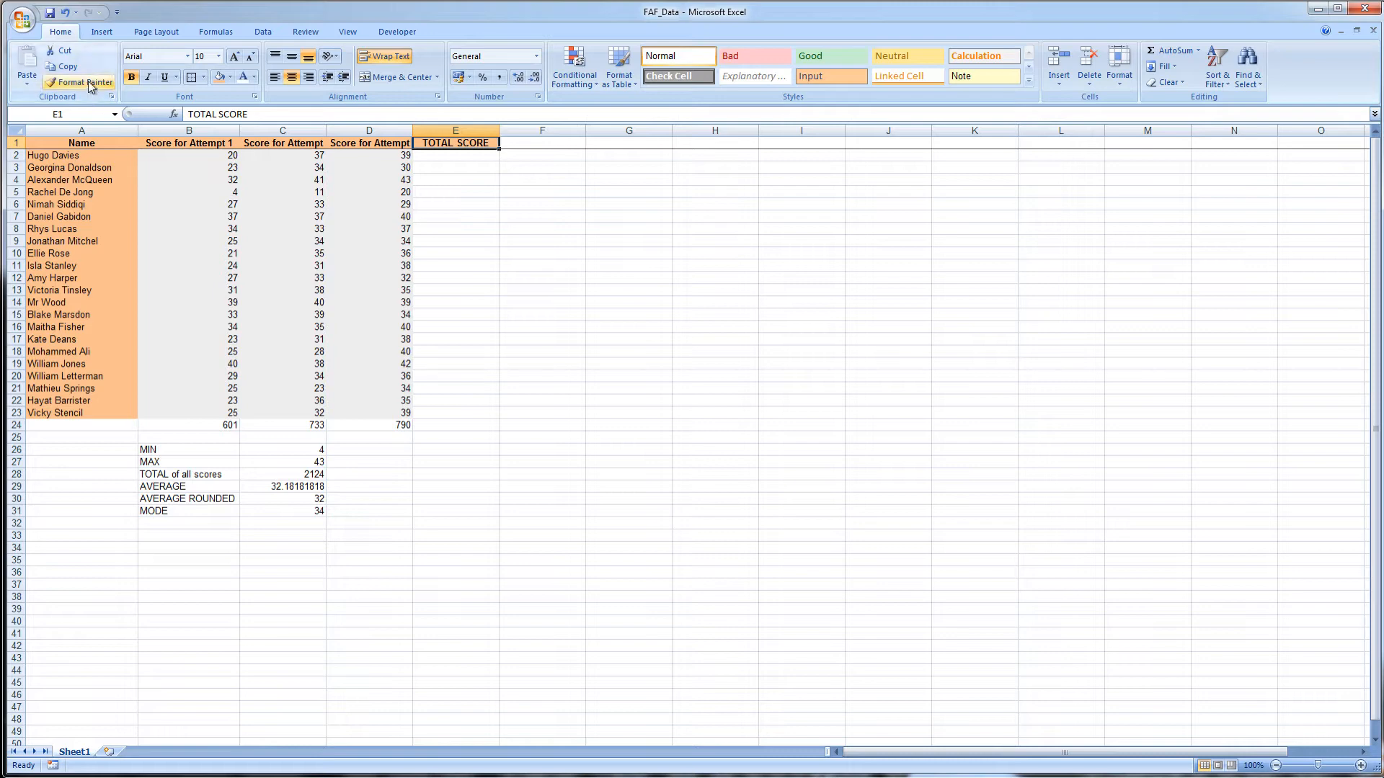
{"action": "left_click", "coordinate": [508, 218]}
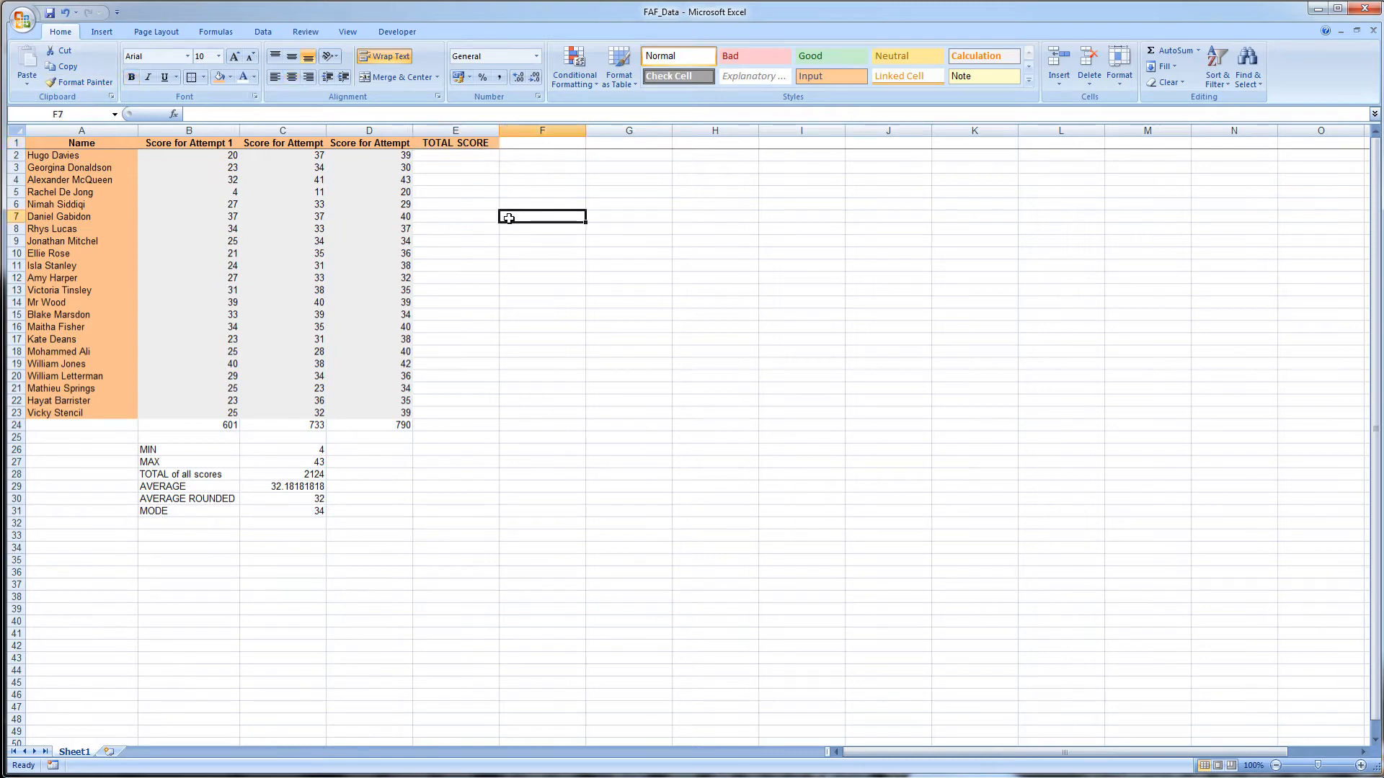
- Total the first row's three attempt scores B2:D2 in cell E2 with AutoSum
{"action": "left_click", "coordinate": [462, 157]}
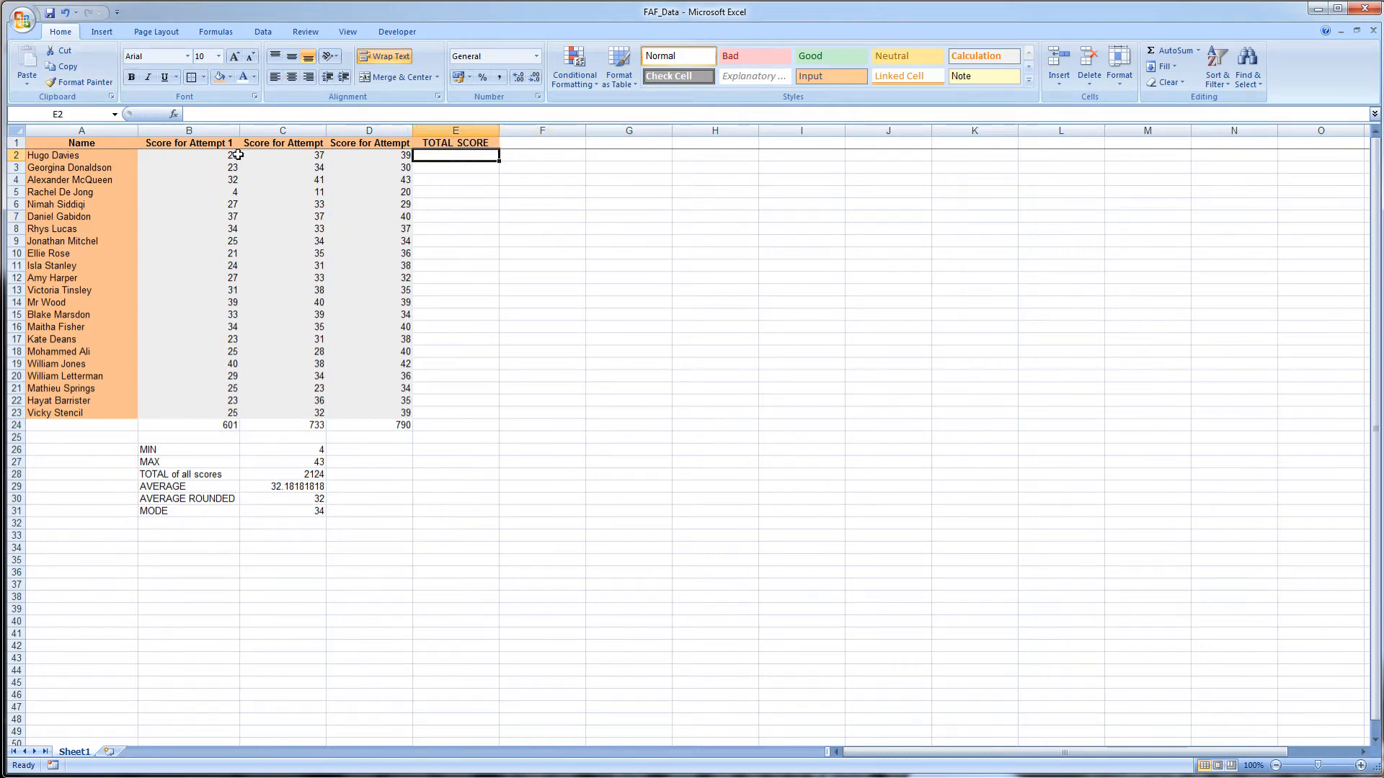
{"action": "left_click_drag", "start_coordinate": [217, 155], "coordinate": [388, 155]}
{"action": "left_click", "coordinate": [464, 155]}
{"action": "left_click", "coordinate": [215, 31]}
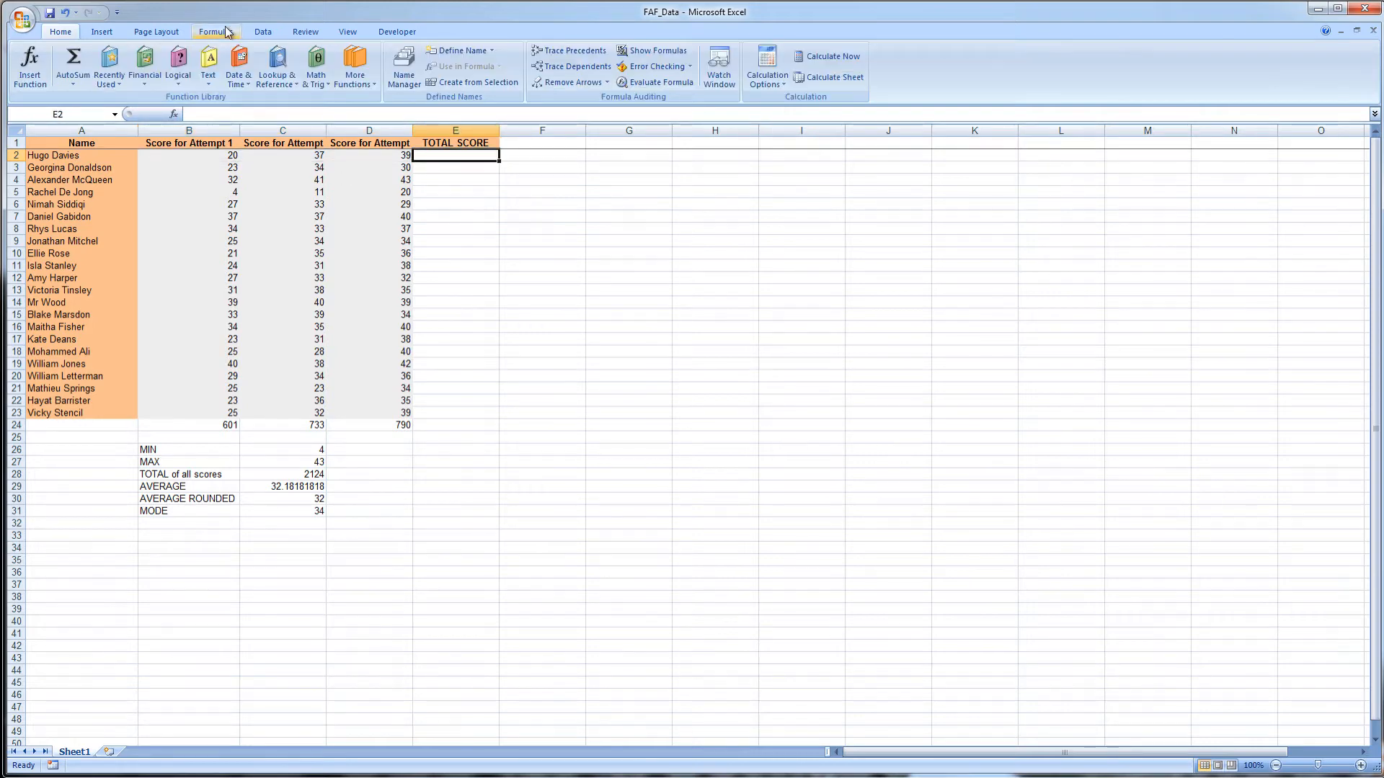
{"action": "left_click", "coordinate": [73, 81]}
{"action": "left_click", "coordinate": [87, 99]}
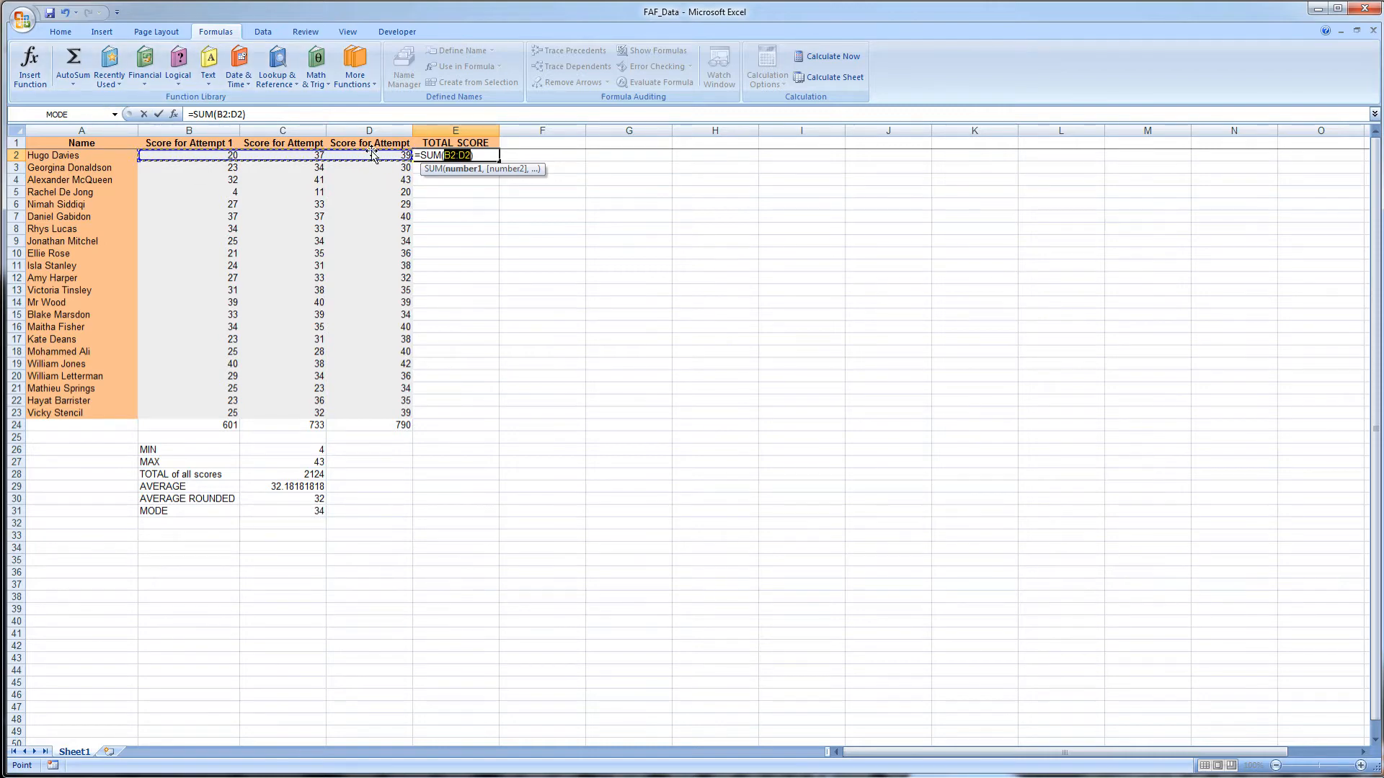
{"action": "key", "text": "Return"}
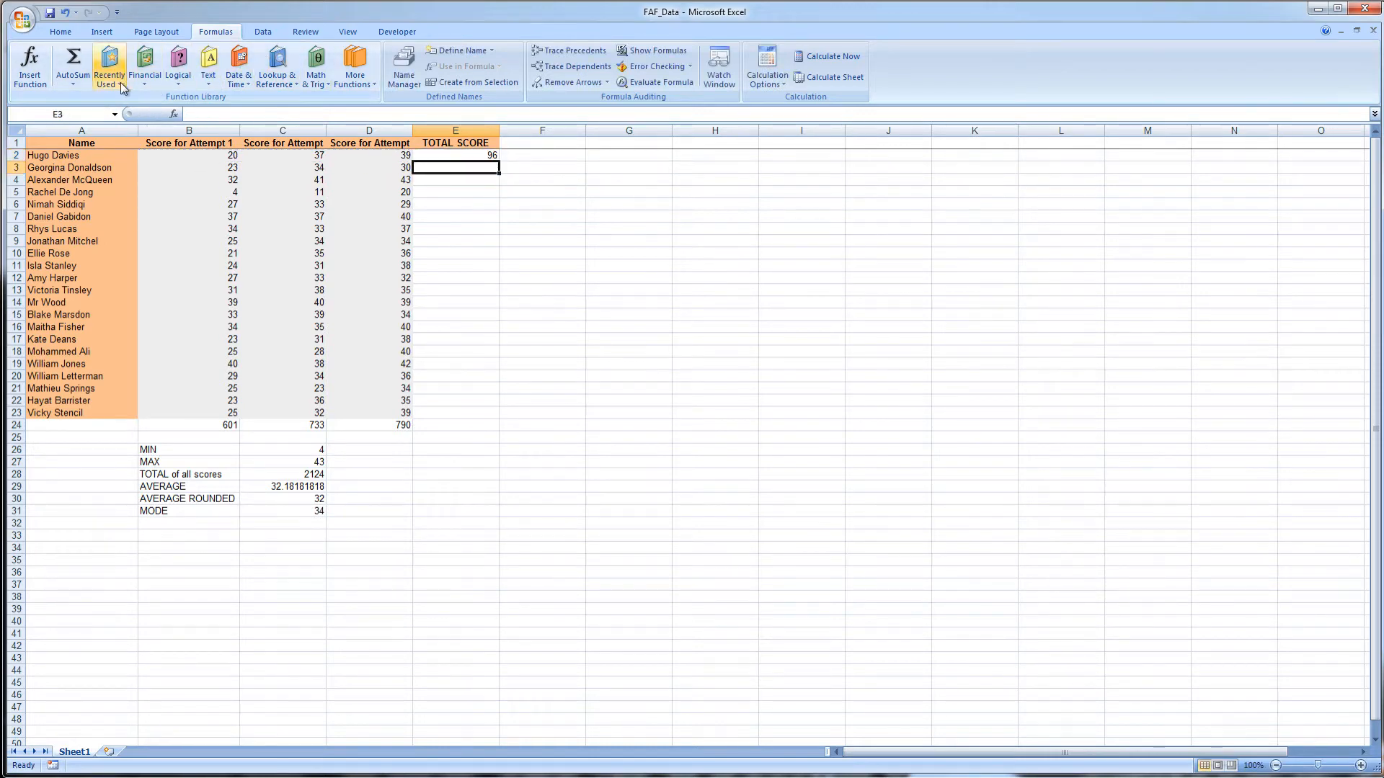
- Total B3:D3 in cell E3 and B4:D4 in cell E4 with AutoSum
{"action": "left_click", "coordinate": [70, 83]}
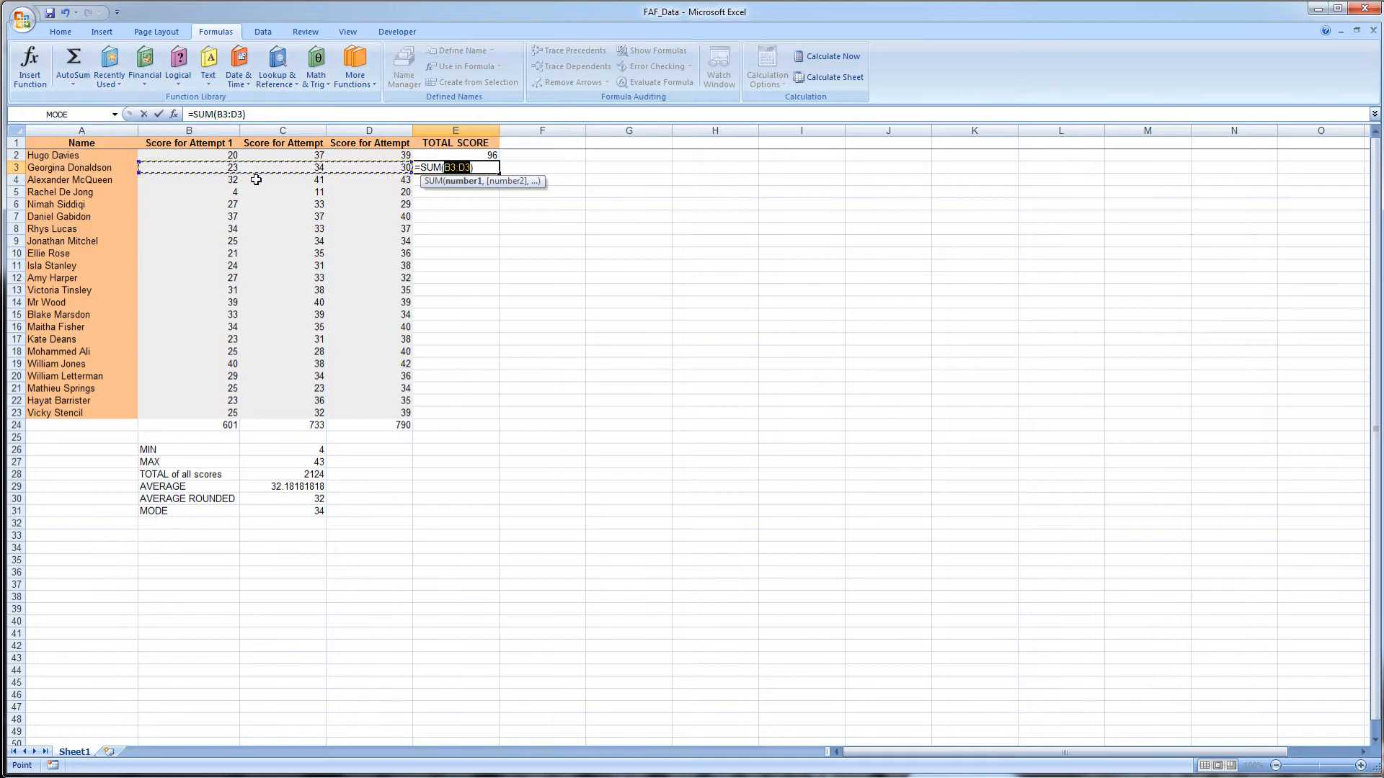
{"action": "key", "text": "Return"}
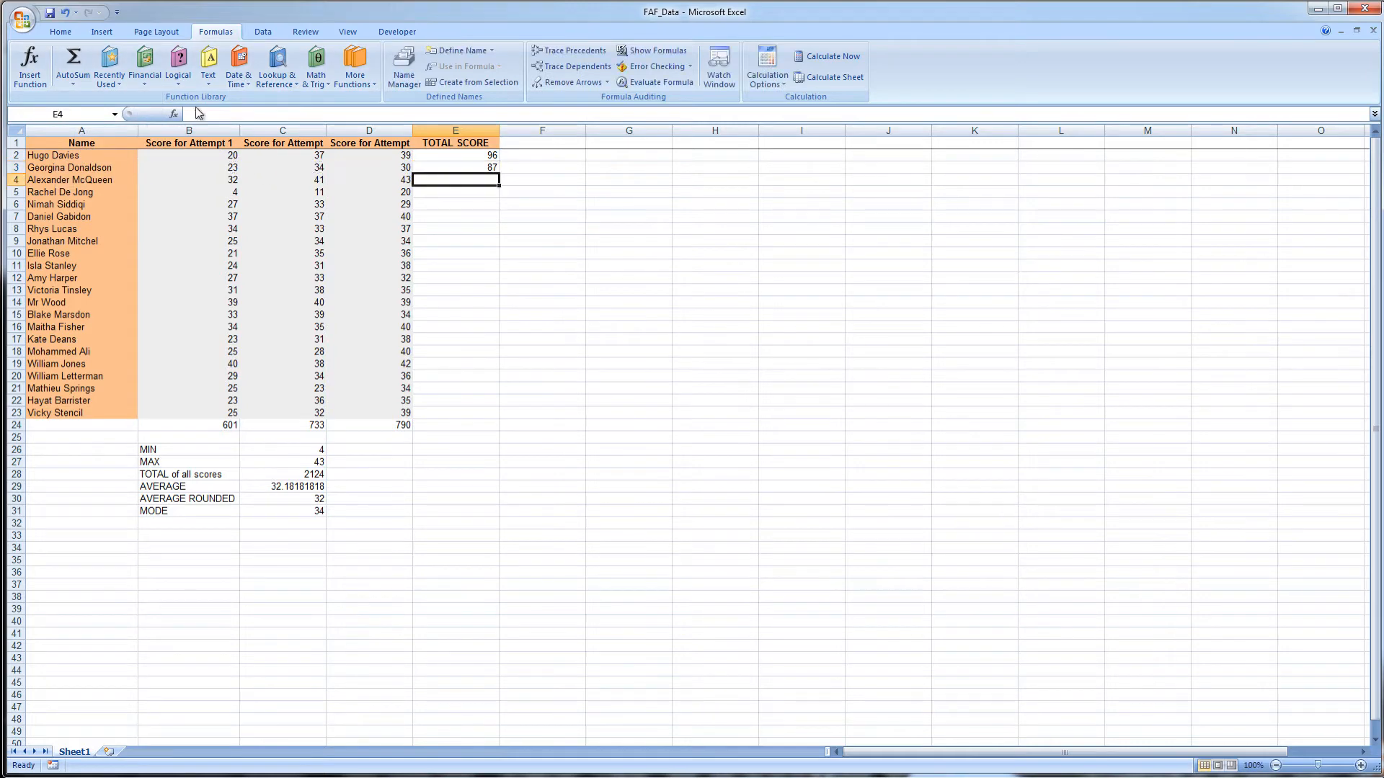
{"action": "left_click", "coordinate": [73, 81]}
{"action": "left_click", "coordinate": [79, 104]}
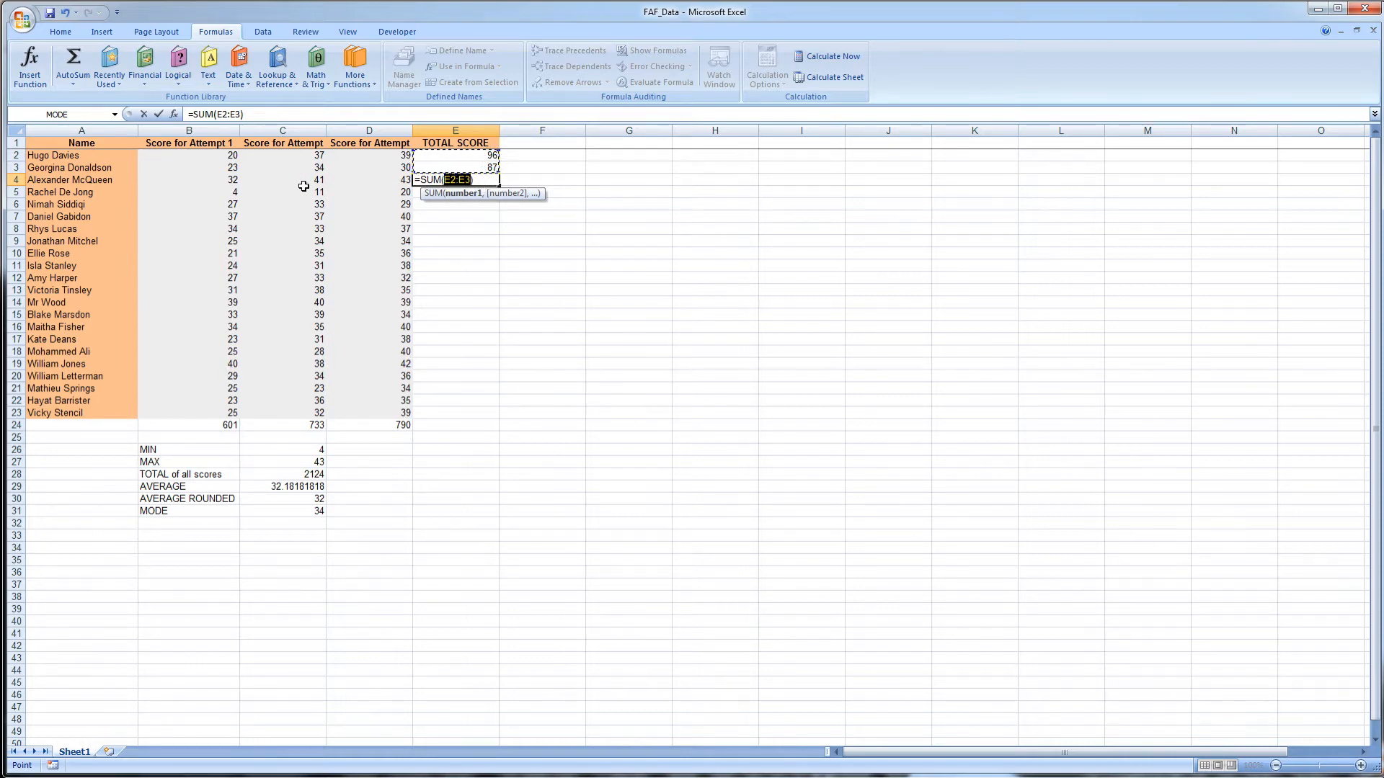
{"action": "left_click_drag", "start_coordinate": [216, 180], "coordinate": [390, 178]}
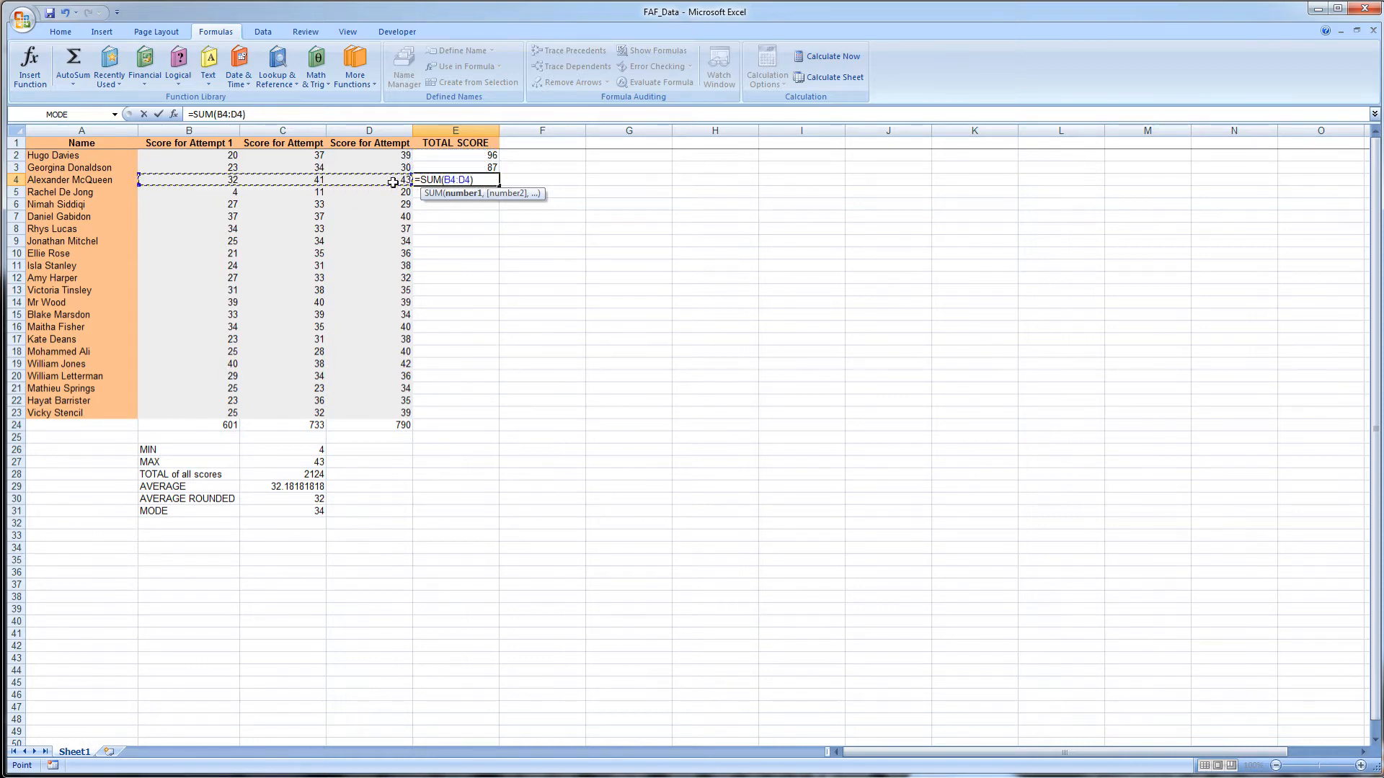
{"action": "key", "text": "Return"}
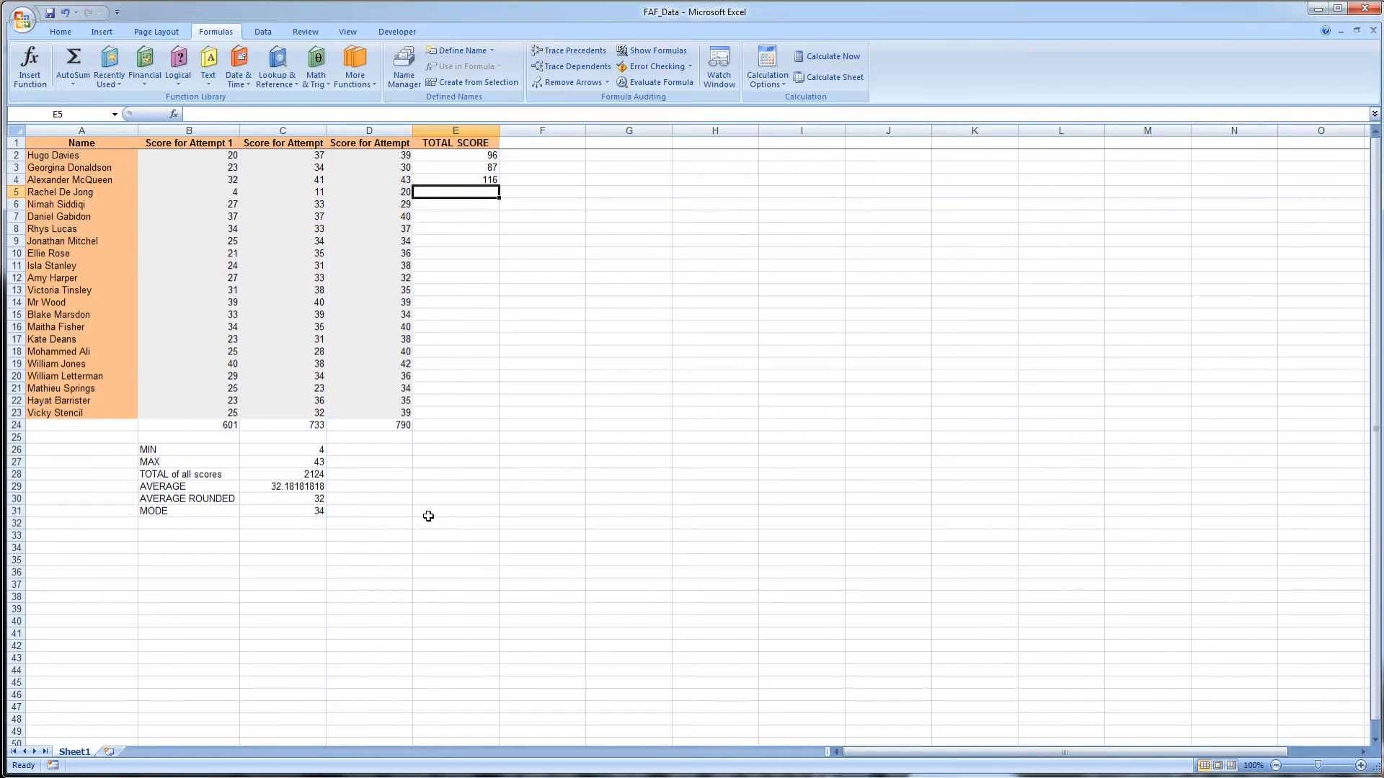
- Fill the sum formula from E2 down through E23
{"action": "left_click", "coordinate": [469, 156]}
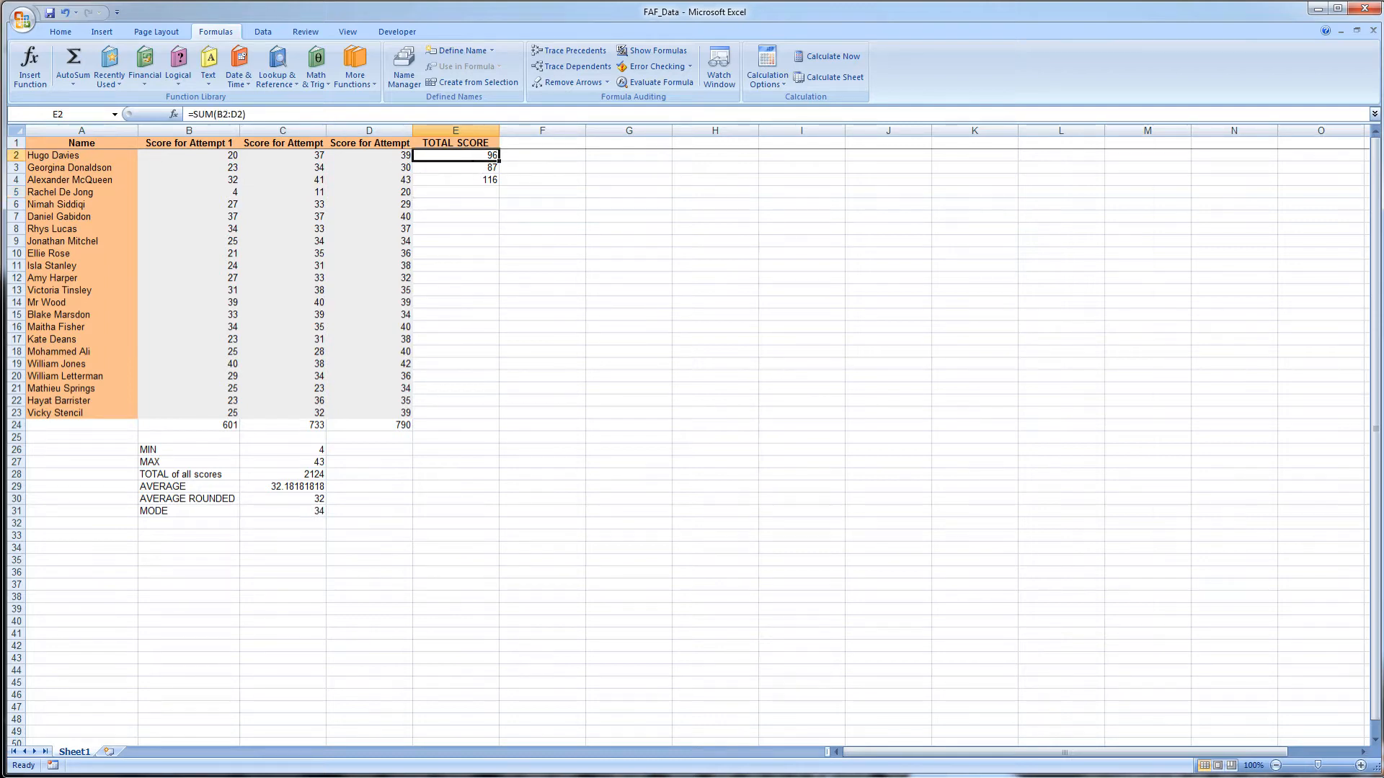
{"action": "left_click", "coordinate": [230, 156]}
{"action": "left_click", "coordinate": [275, 157]}
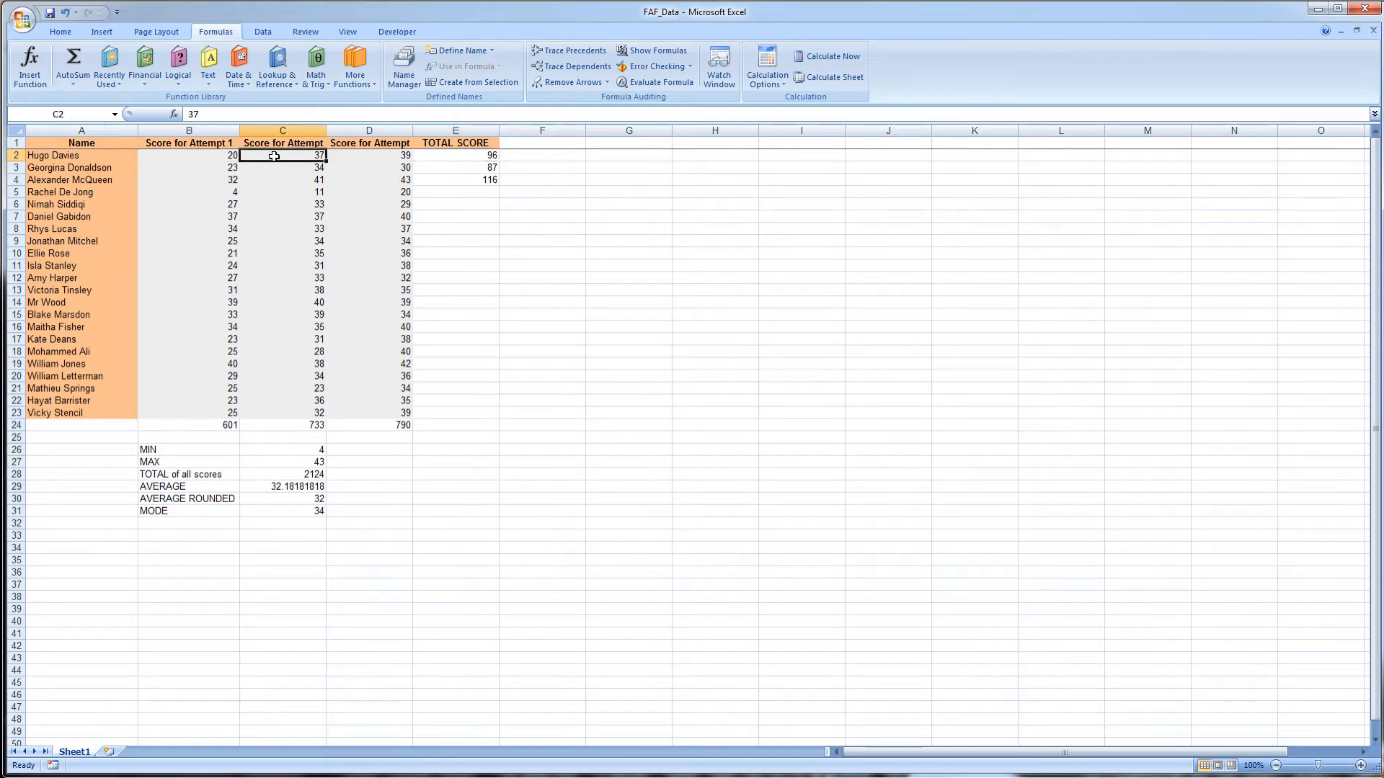
{"action": "left_click", "coordinate": [355, 157]}
{"action": "left_click", "coordinate": [426, 156]}
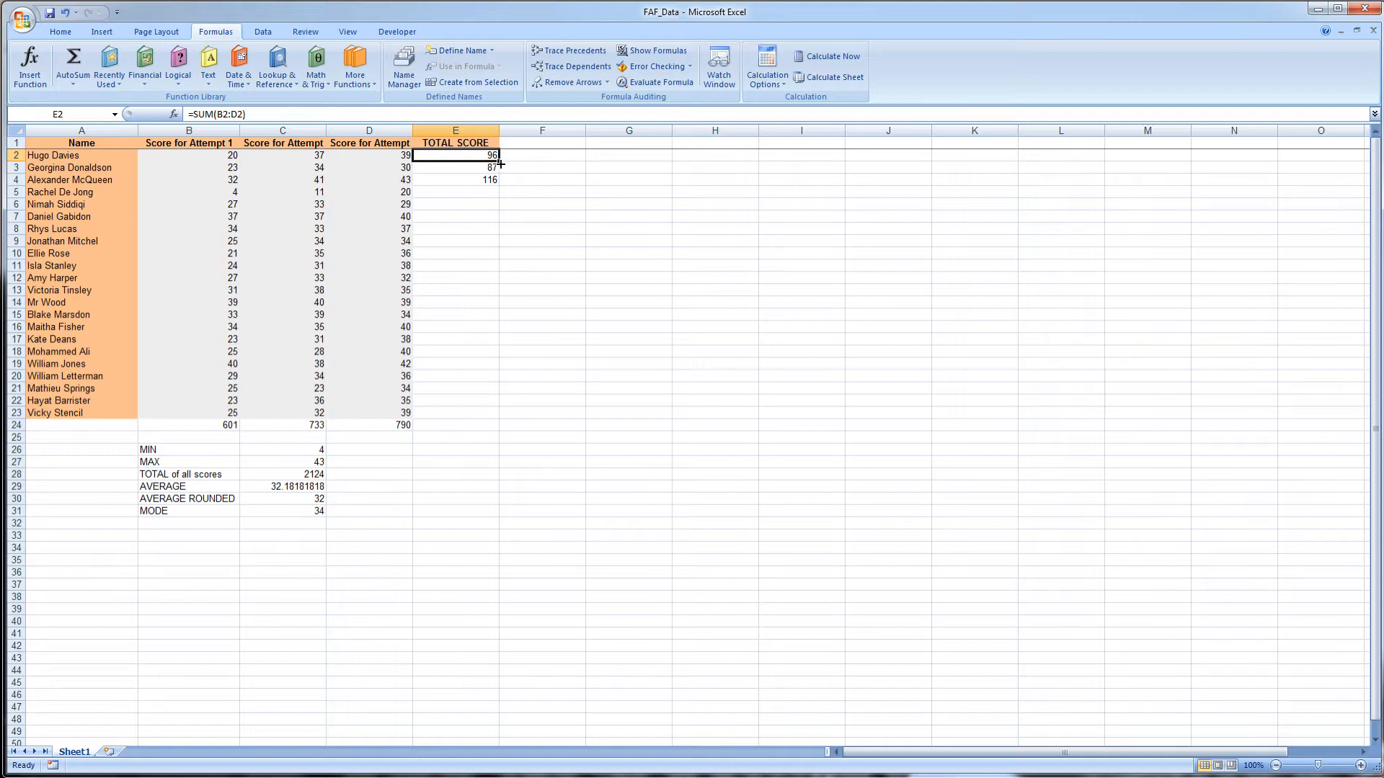
{"action": "left_click_drag", "start_coordinate": [500, 164], "coordinate": [494, 417]}
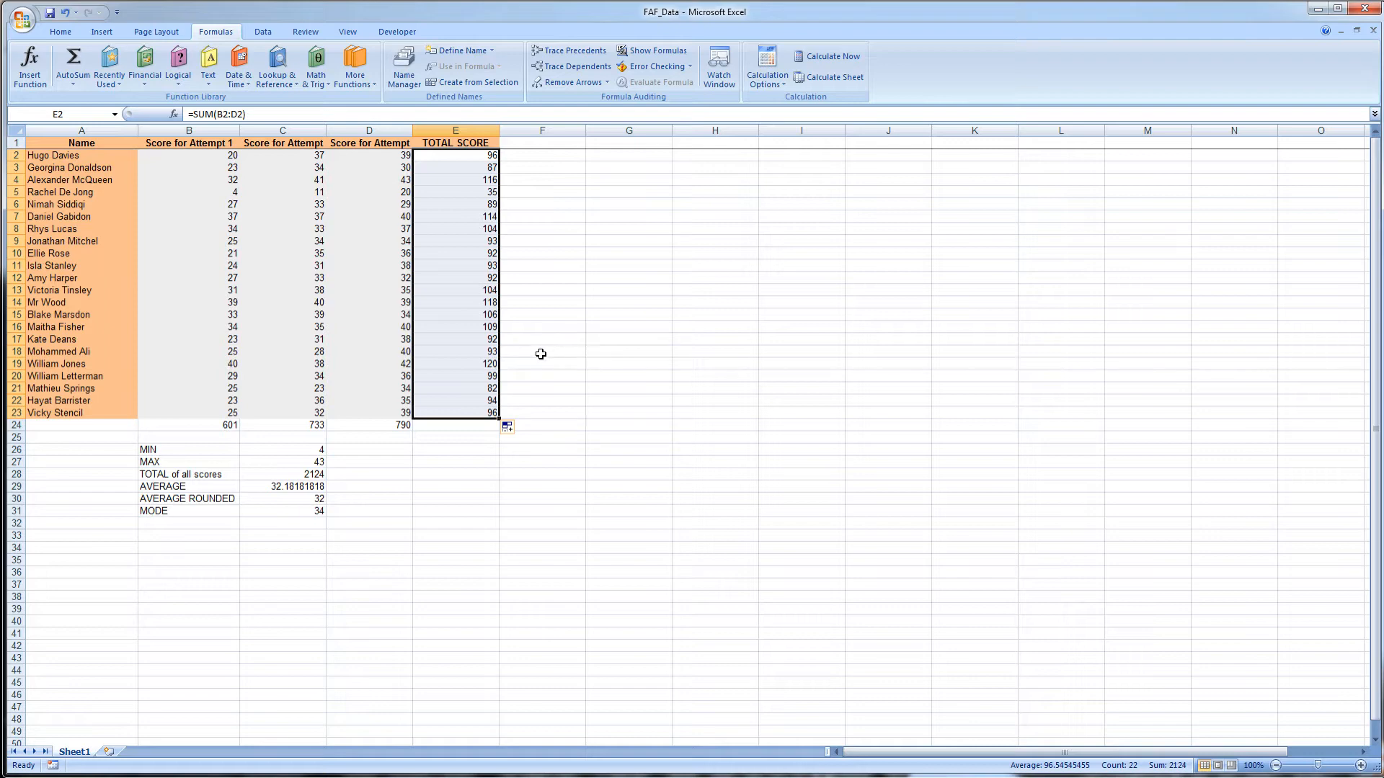
- Check the row references in the TOTAL SCORE formulas in cells E2 to E5
{"action": "left_click", "coordinate": [490, 156]}
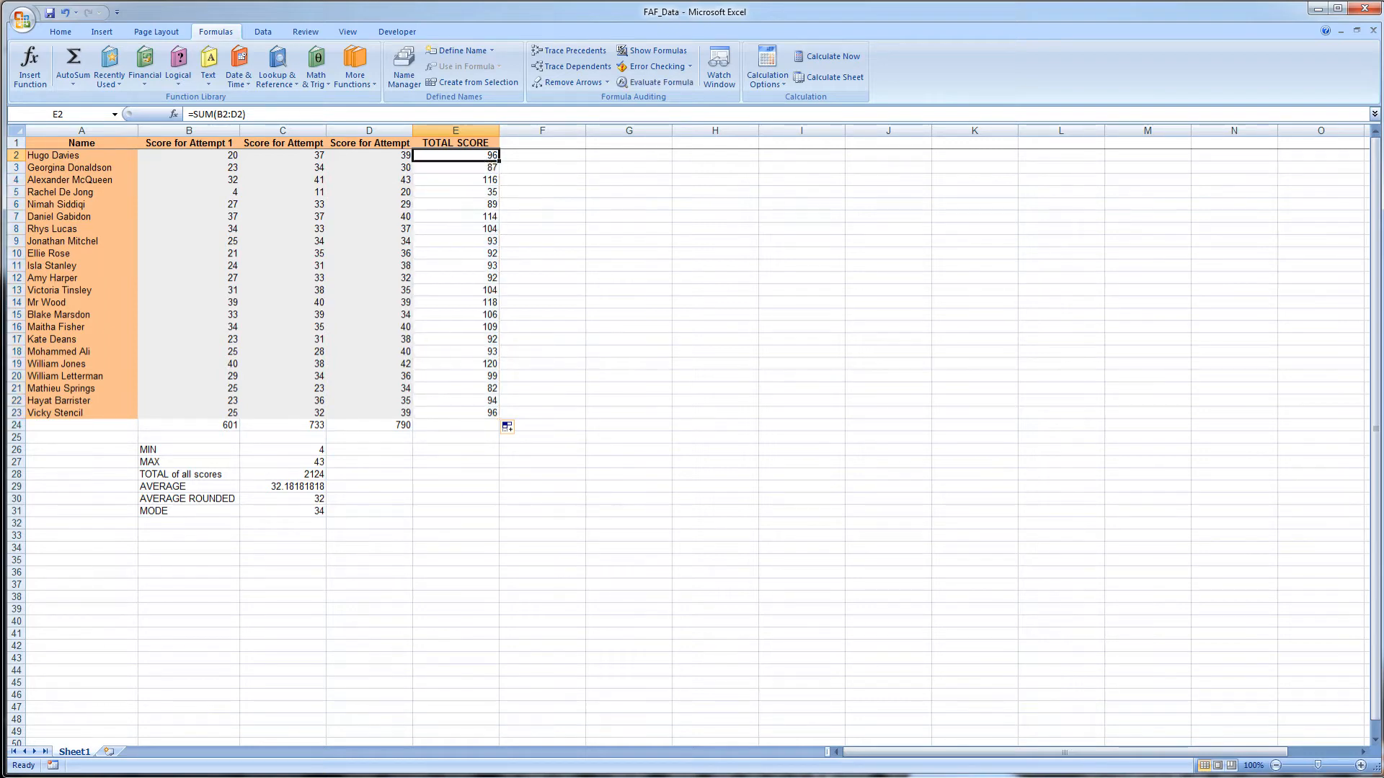
{"action": "double_click", "coordinate": [464, 170]}
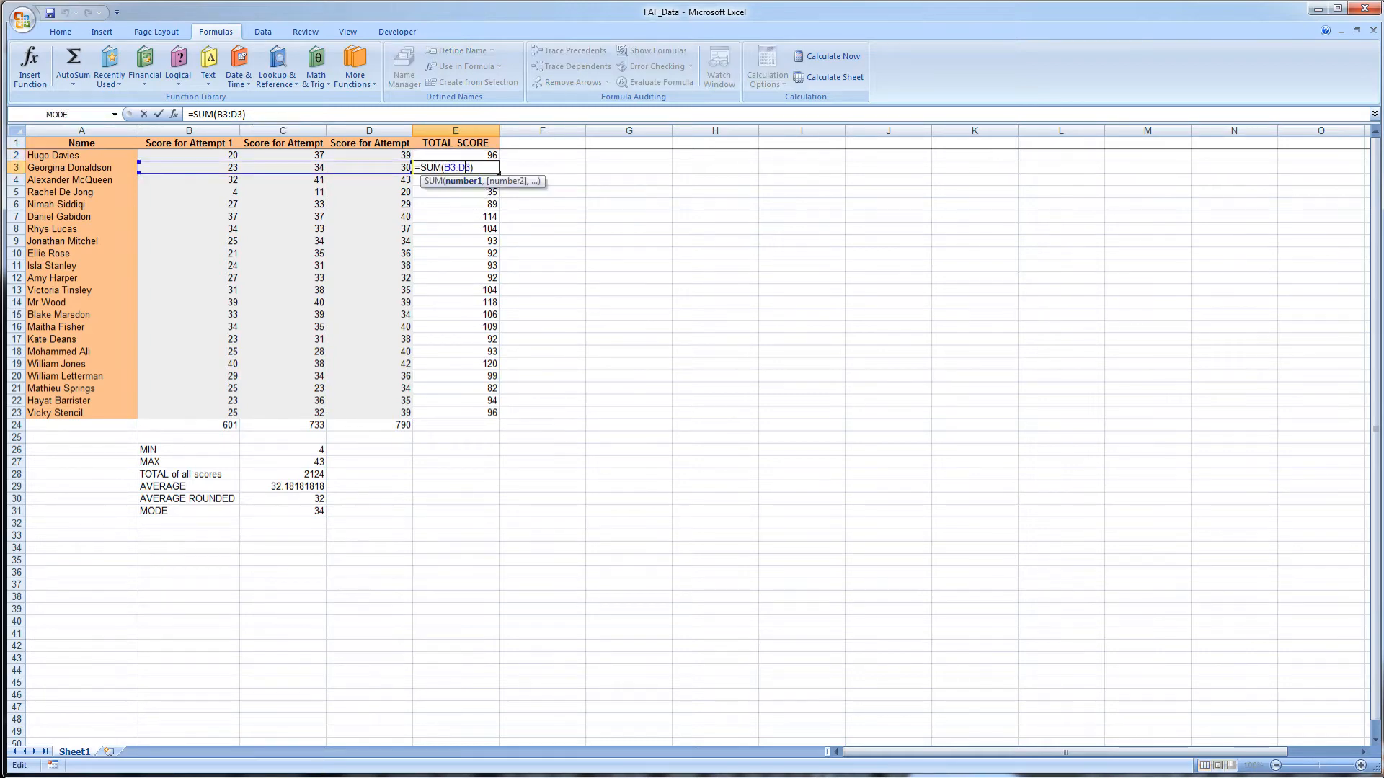
{"action": "key", "text": "Return"}
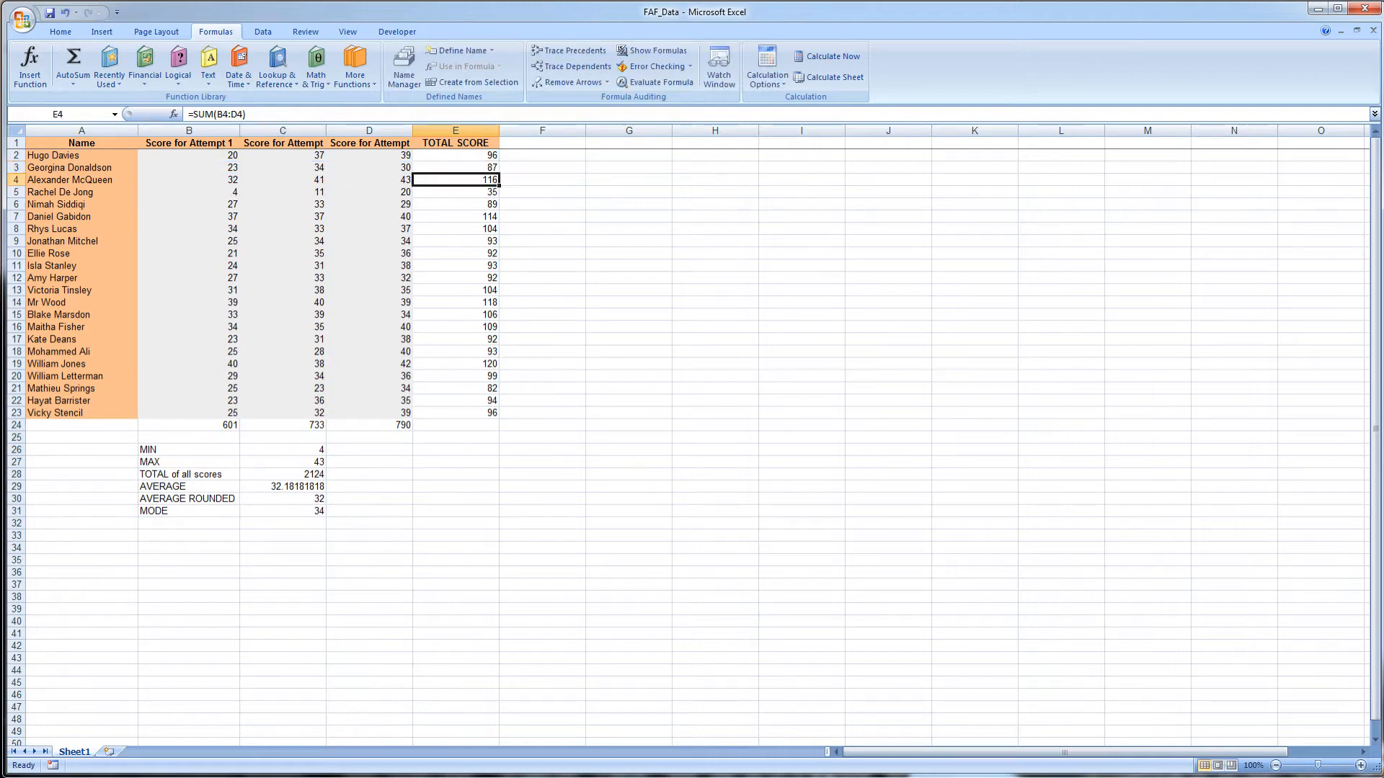
{"action": "key", "text": "Down"}
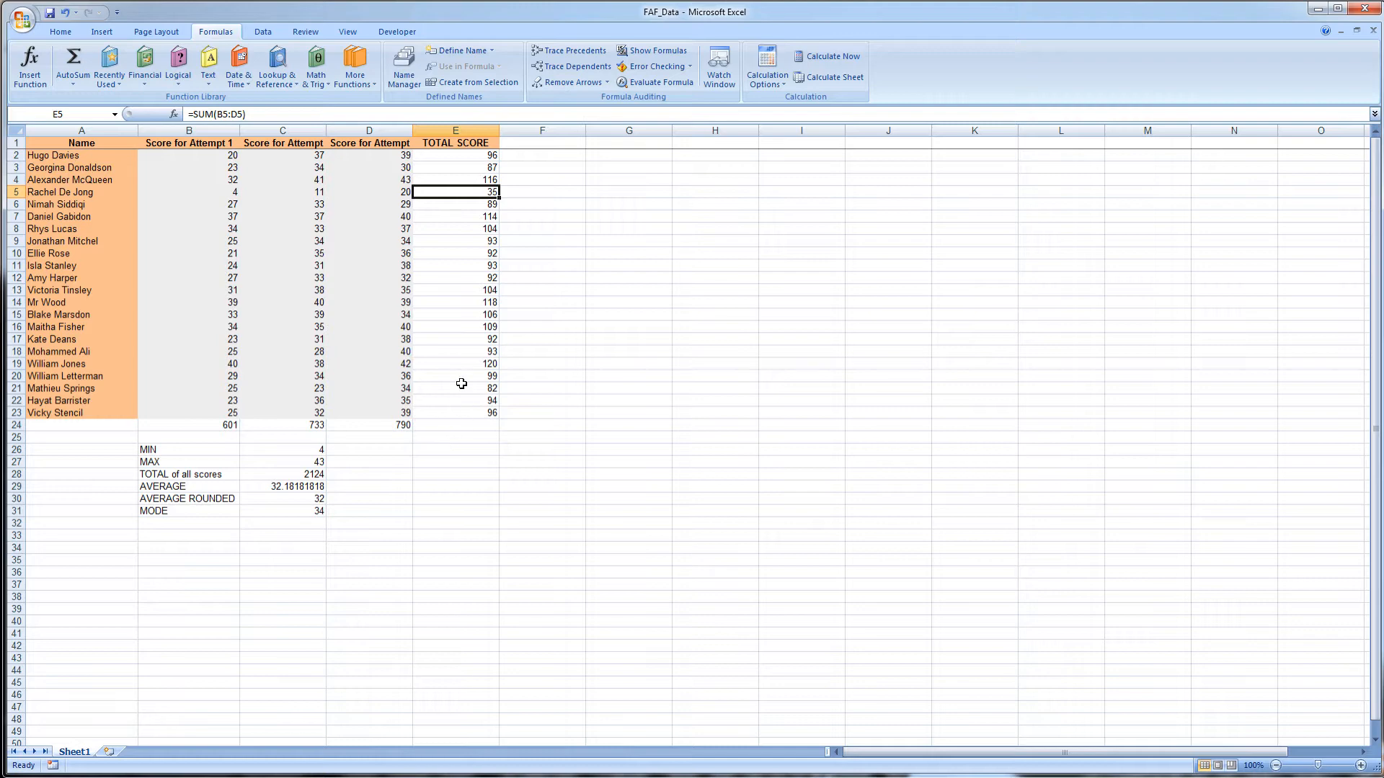
- Fill the total scores E2:E23 with orange and centre them horizontally and vertically
{"action": "left_click_drag", "start_coordinate": [457, 413], "coordinate": [469, 157]}
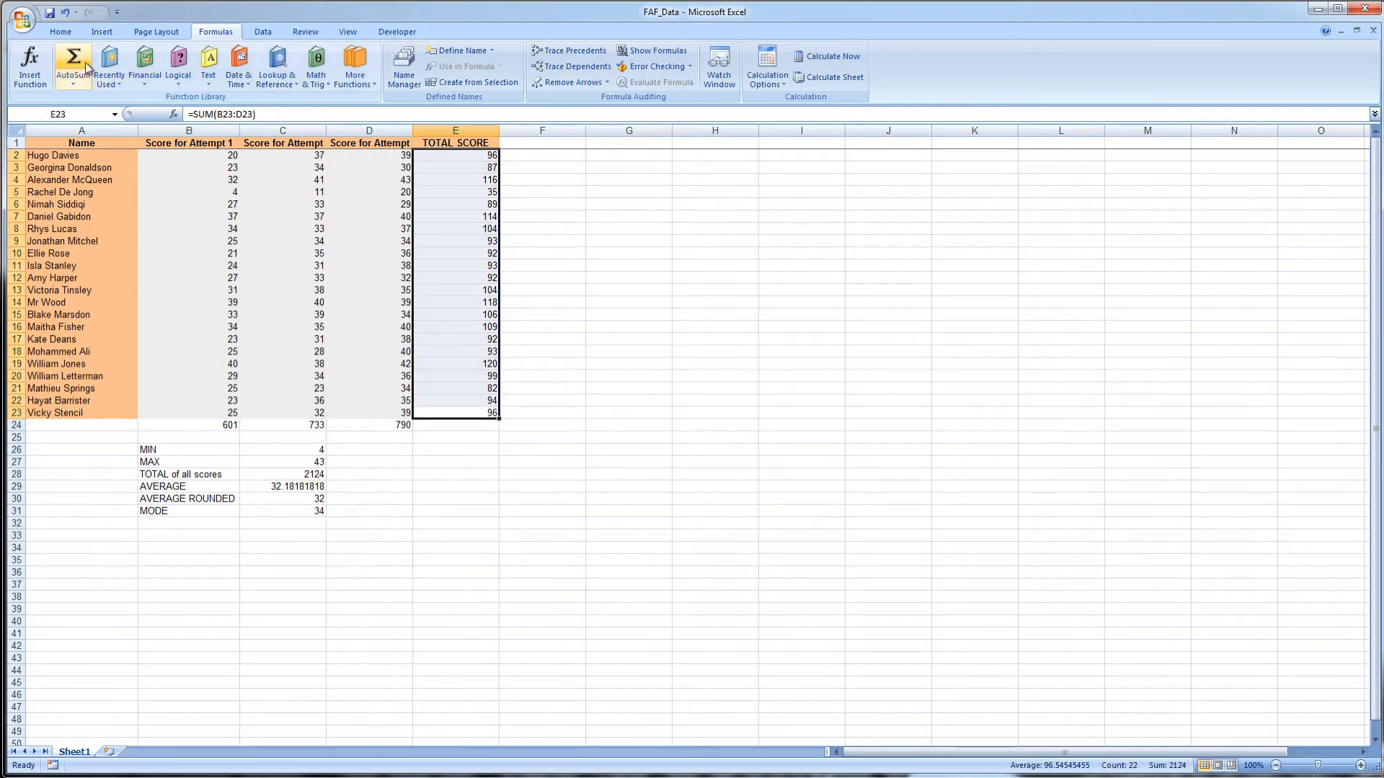
{"action": "left_click", "coordinate": [60, 32]}
{"action": "left_click", "coordinate": [222, 77]}
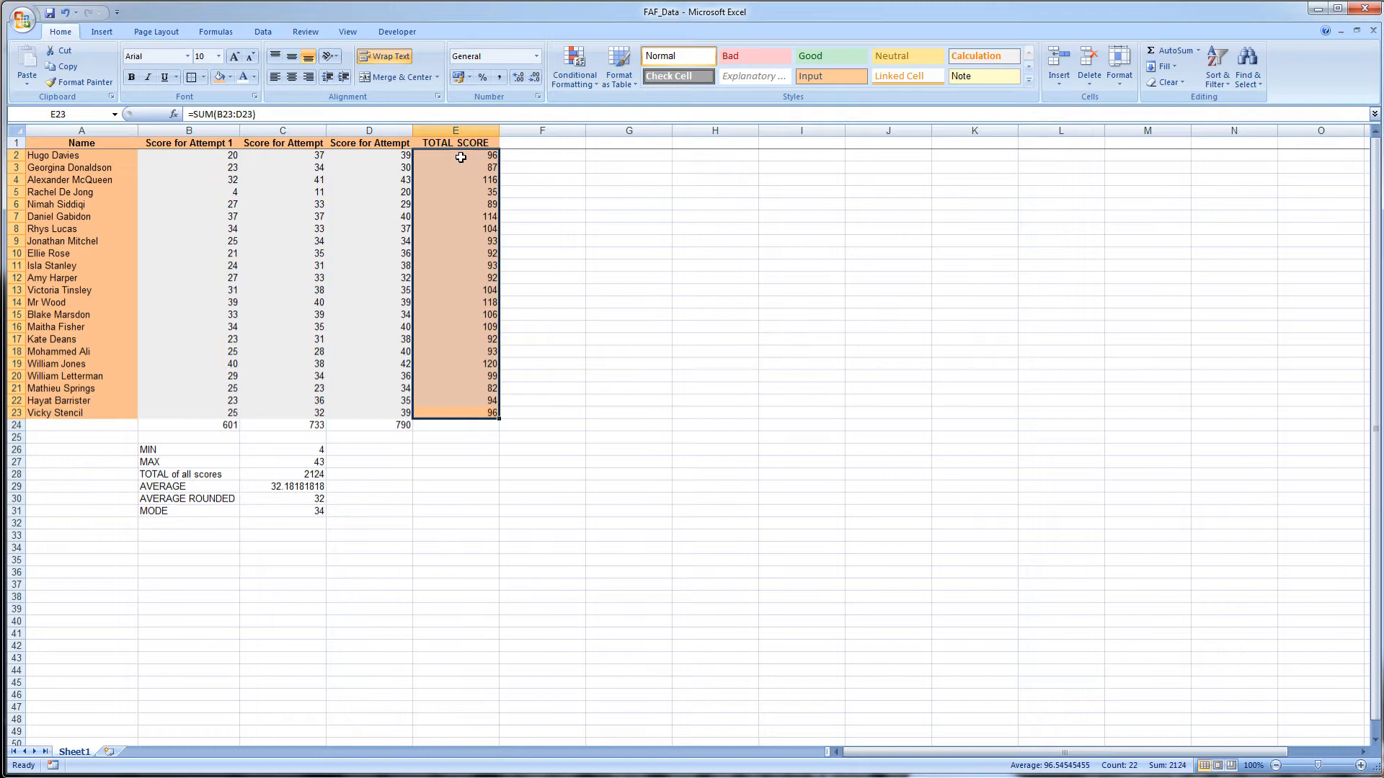
{"action": "left_click", "coordinate": [291, 77]}
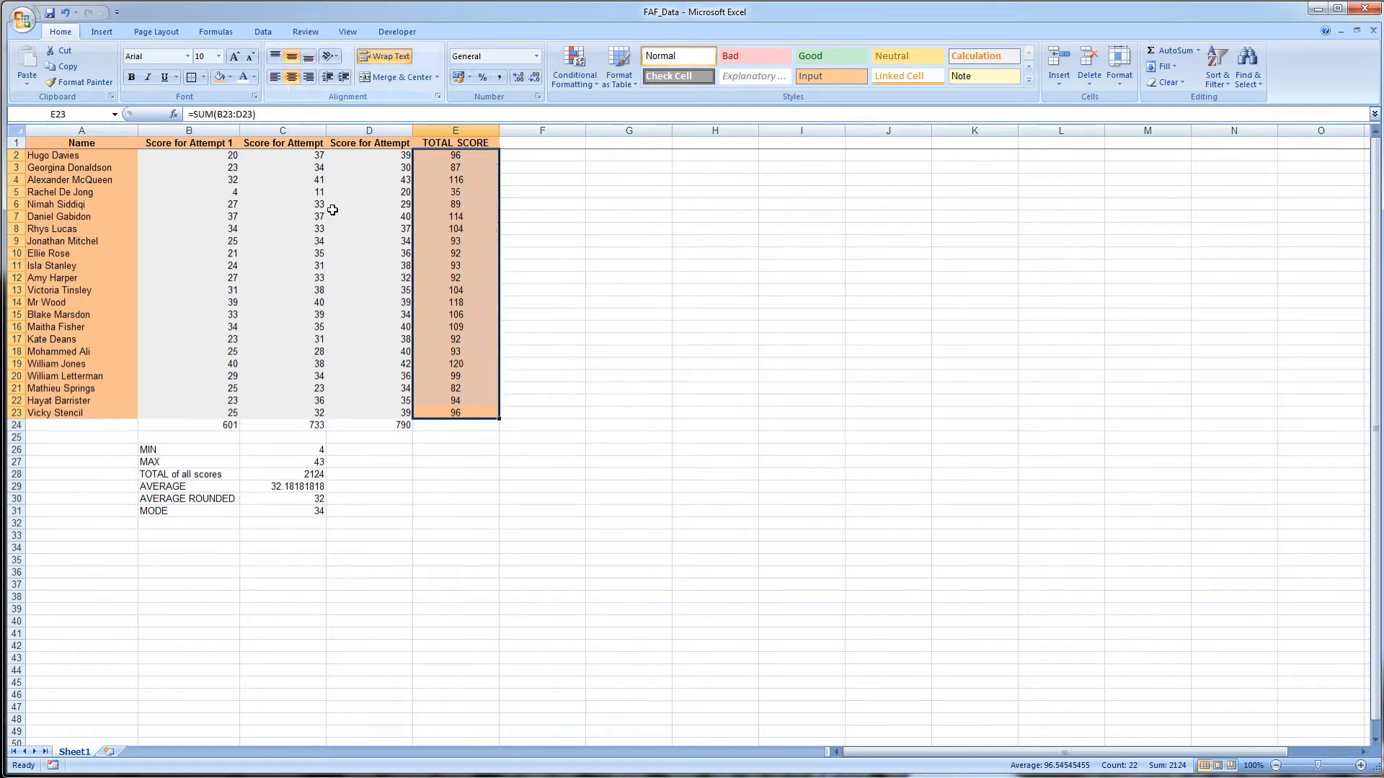
- Fill the column totals B24:D24 with orange and centre them horizontally and vertically
{"action": "left_click_drag", "start_coordinate": [389, 426], "coordinate": [231, 426]}
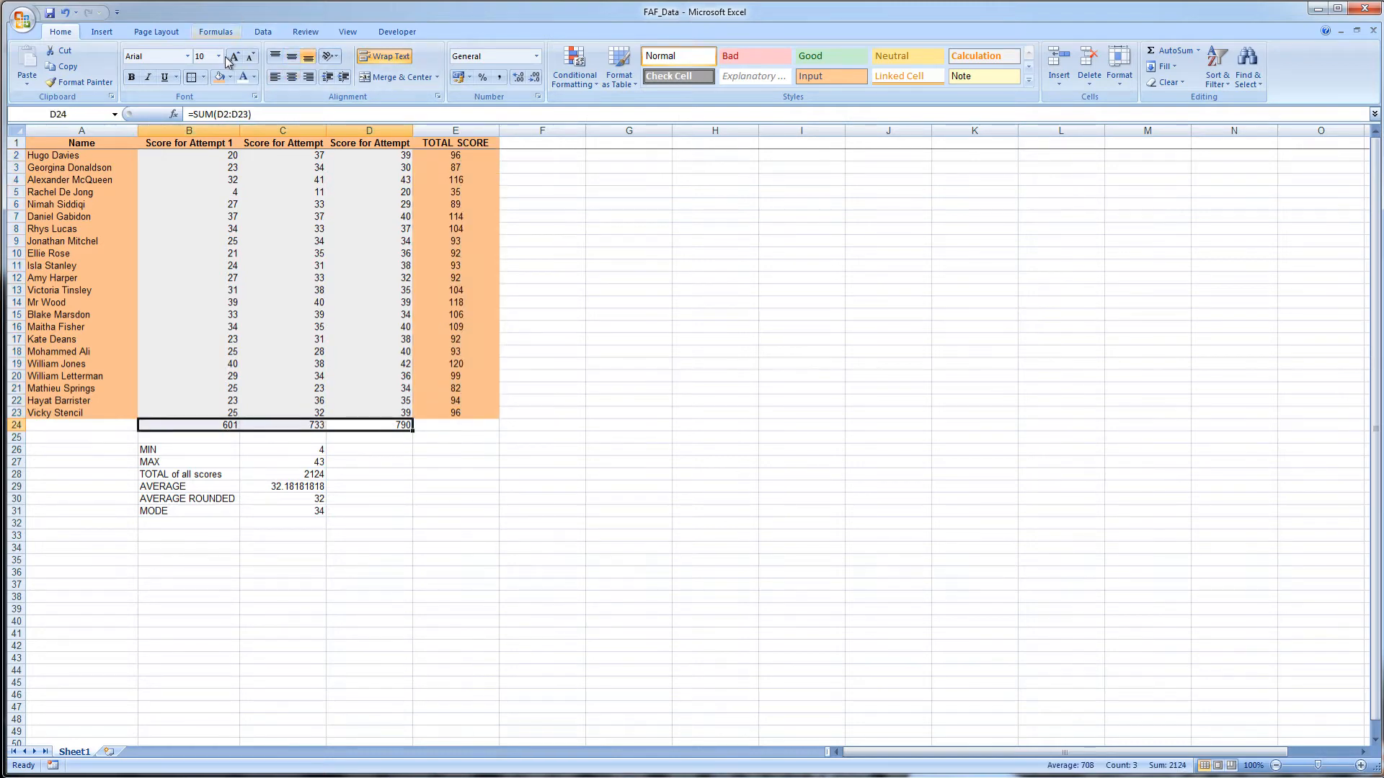
{"action": "left_click", "coordinate": [219, 77]}
{"action": "left_click", "coordinate": [291, 77]}
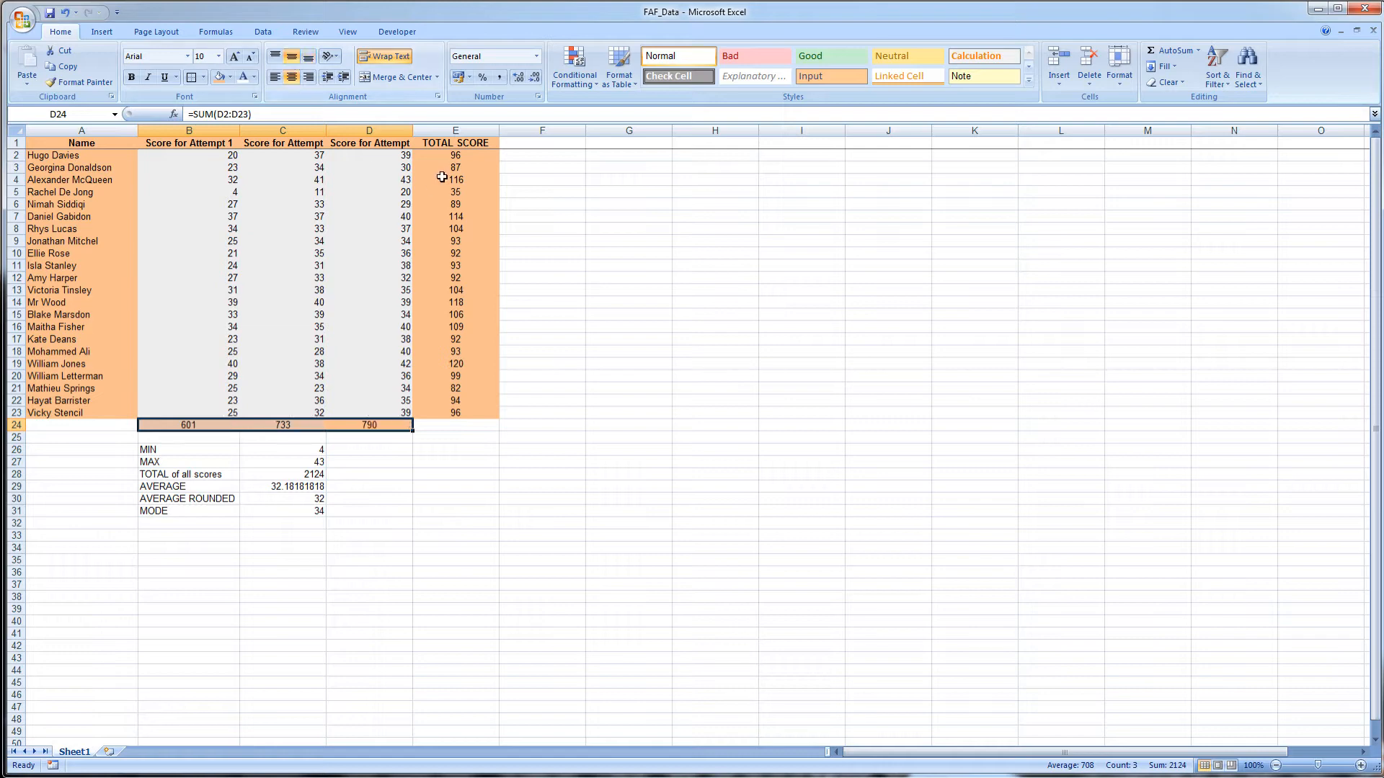
- Apply All Borders to the names and scores in A2:E23
{"action": "left_click_drag", "start_coordinate": [452, 157], "coordinate": [108, 412]}
{"action": "left_click", "coordinate": [204, 77]}
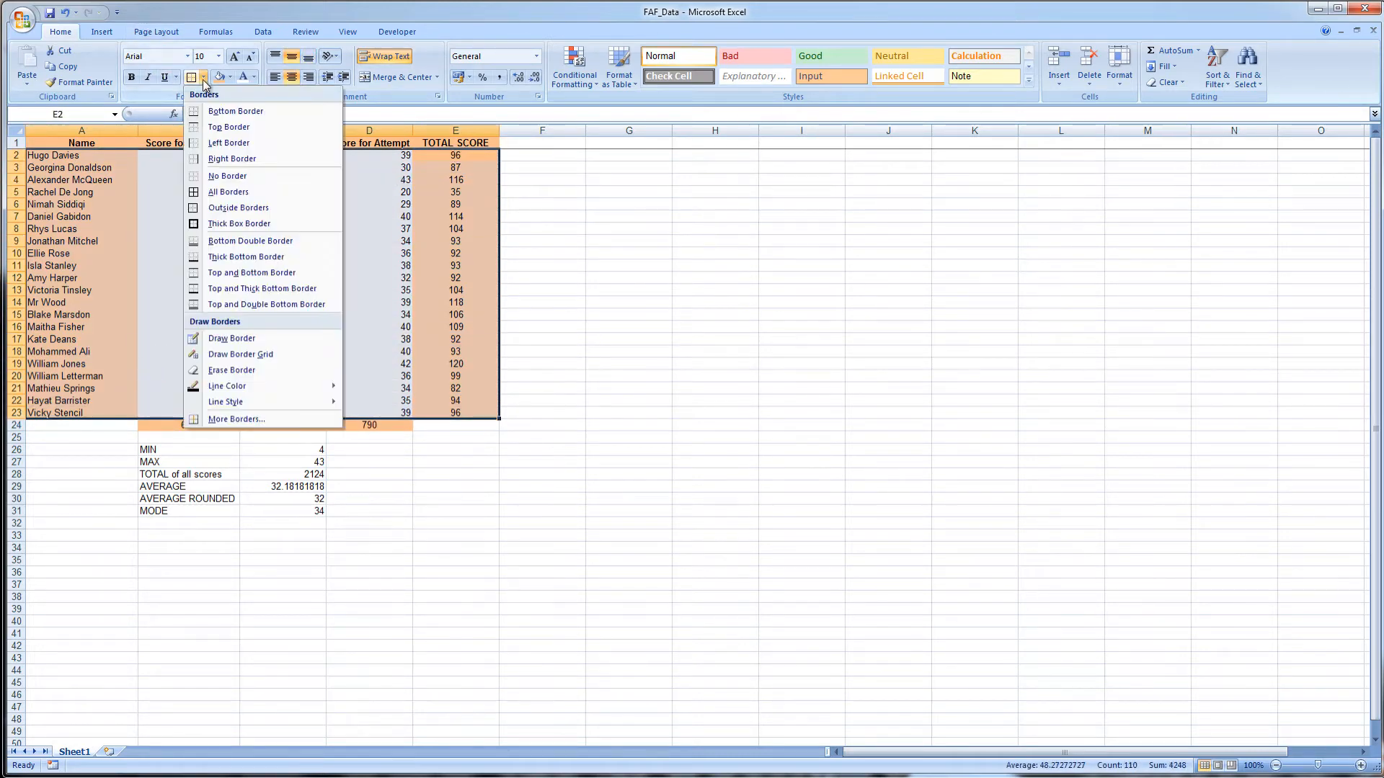
{"action": "left_click", "coordinate": [238, 191]}
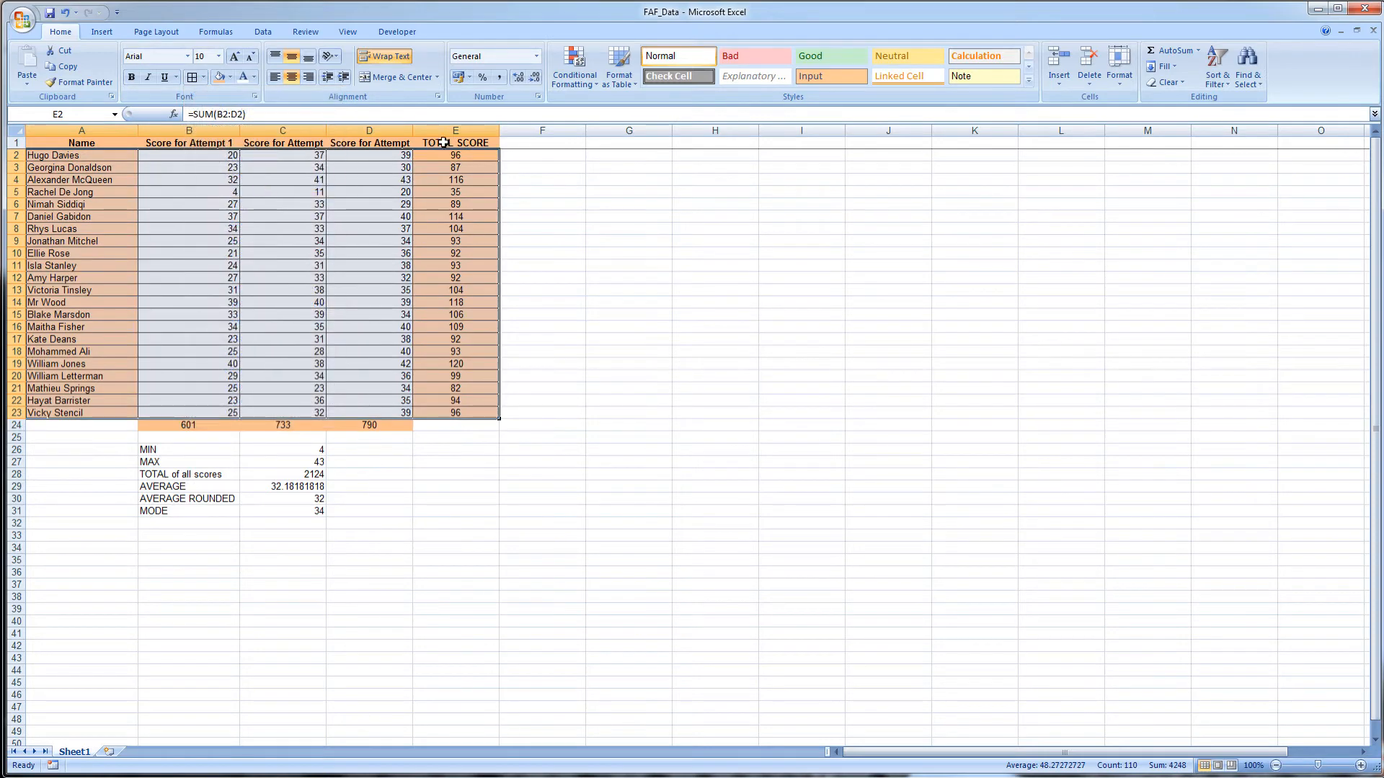
- Apply All Borders to the heading row A1:E1 and the column totals B24:D24
{"action": "left_click_drag", "start_coordinate": [454, 143], "coordinate": [79, 143]}
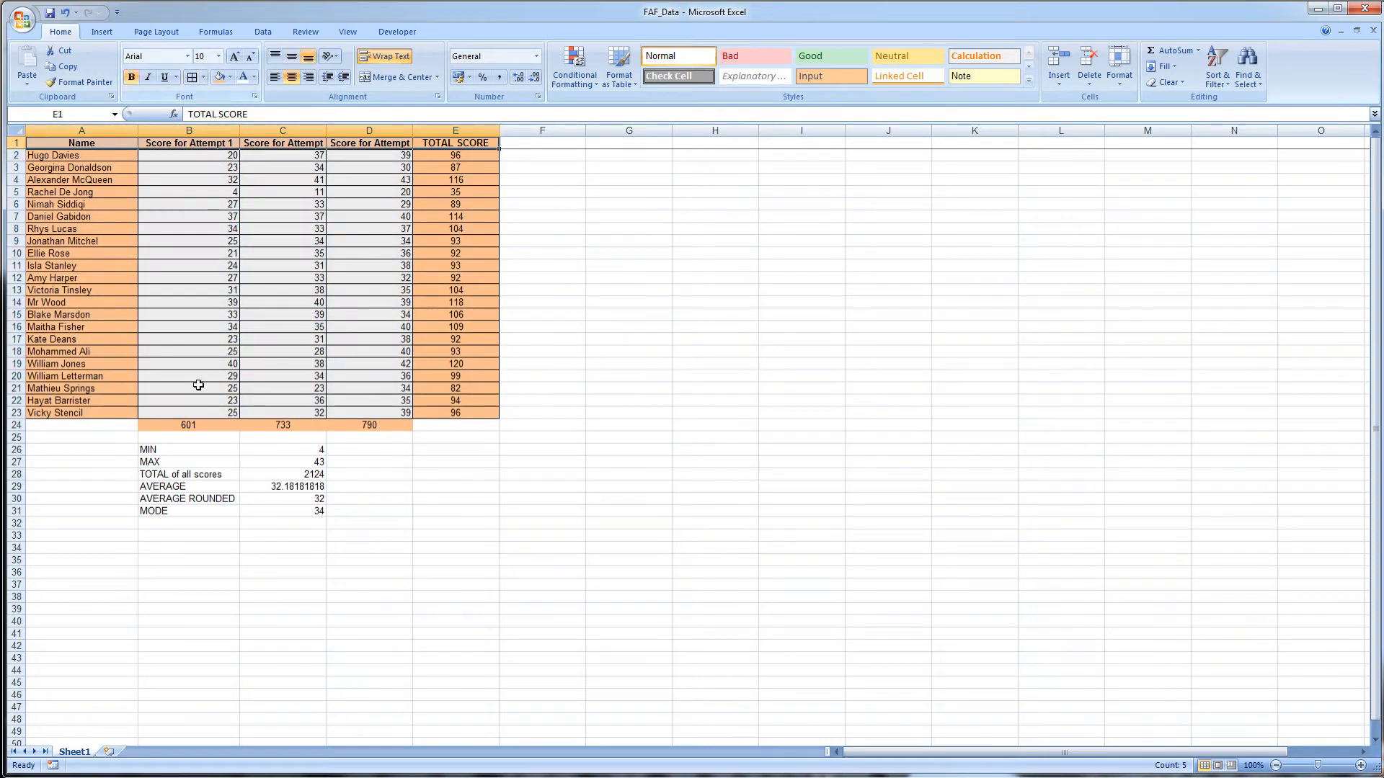
{"action": "left_click_drag", "start_coordinate": [205, 426], "coordinate": [368, 427]}
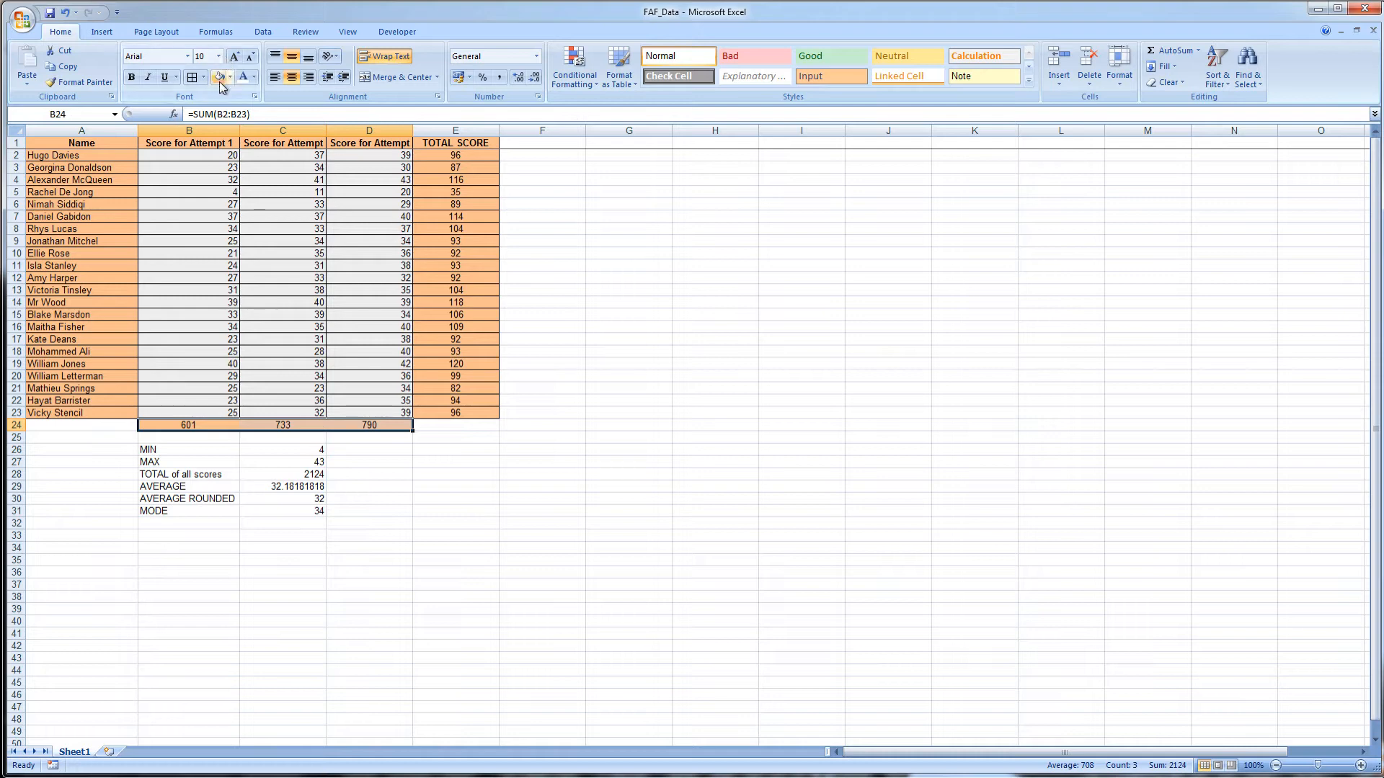
{"action": "left_click", "coordinate": [193, 77]}
{"action": "left_click", "coordinate": [604, 340]}
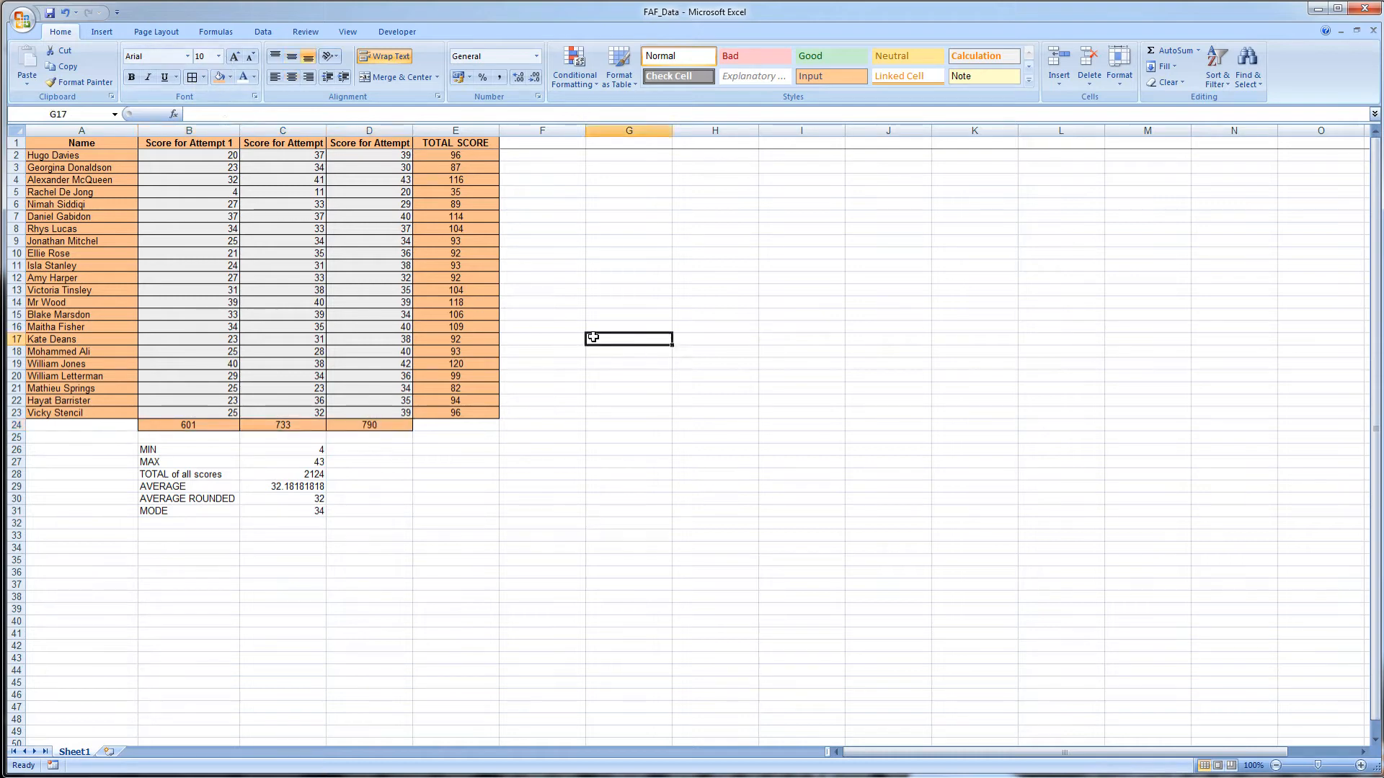
{"action": "left_click", "coordinate": [569, 239]}
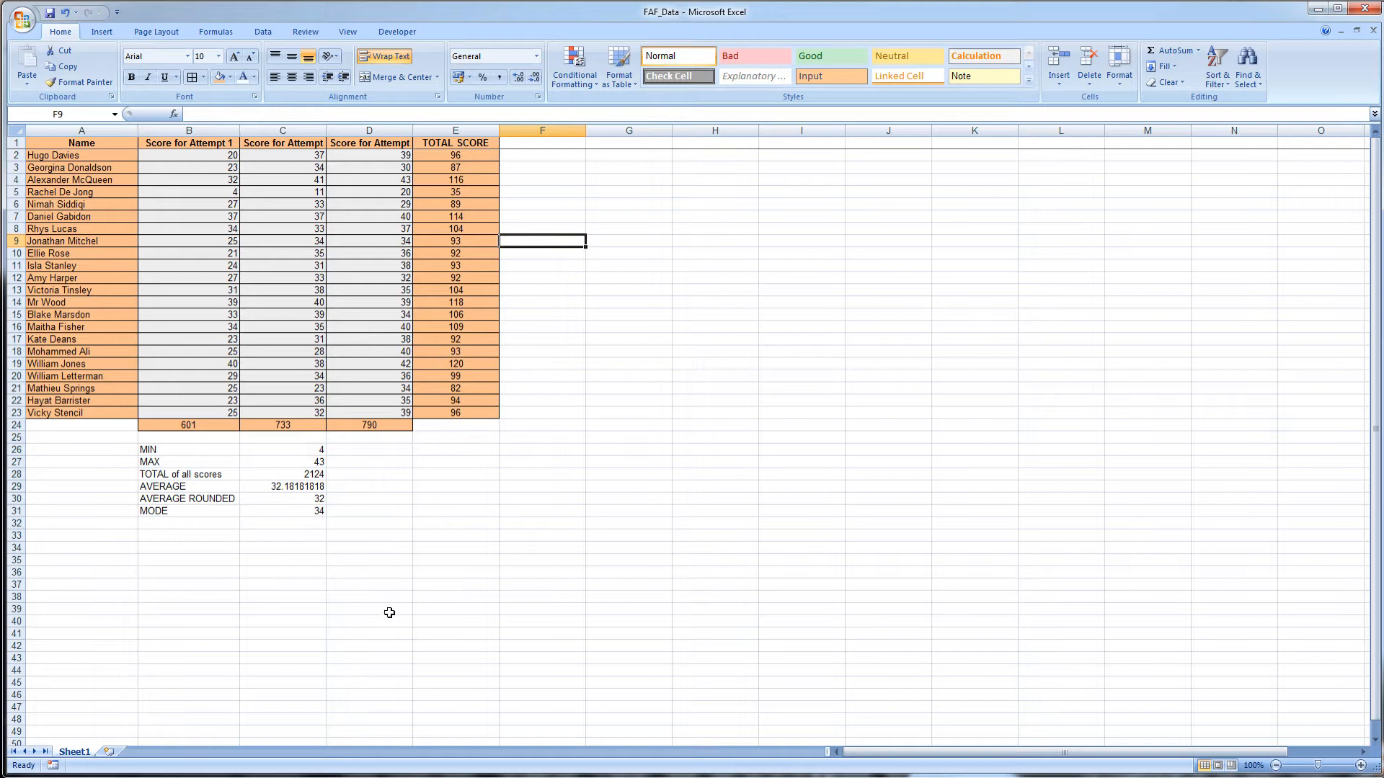
- Centre the attempt scores B2:D23 horizontally and vertically within their cells
{"action": "left_click_drag", "start_coordinate": [211, 410], "coordinate": [361, 155]}
{"action": "left_click", "coordinate": [291, 77]}
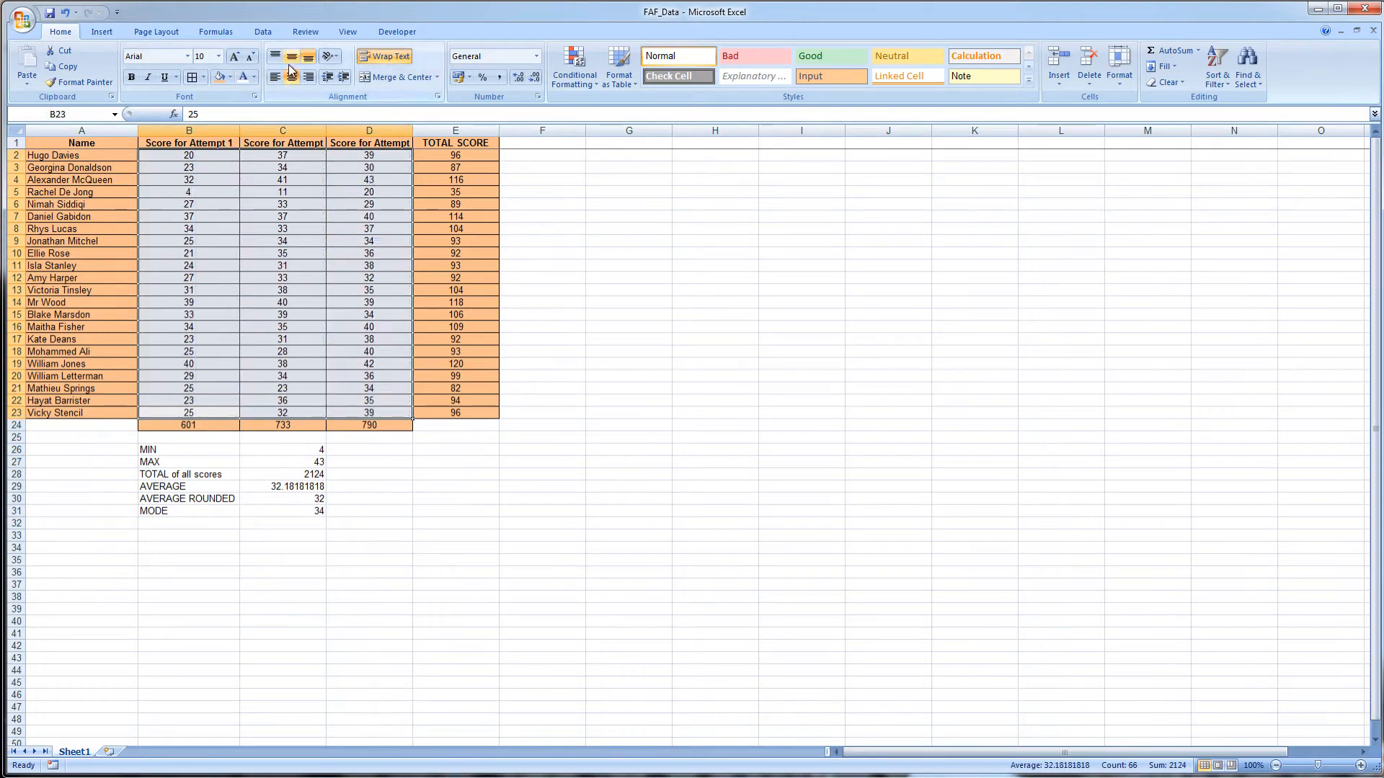
{"action": "left_click", "coordinate": [292, 56]}
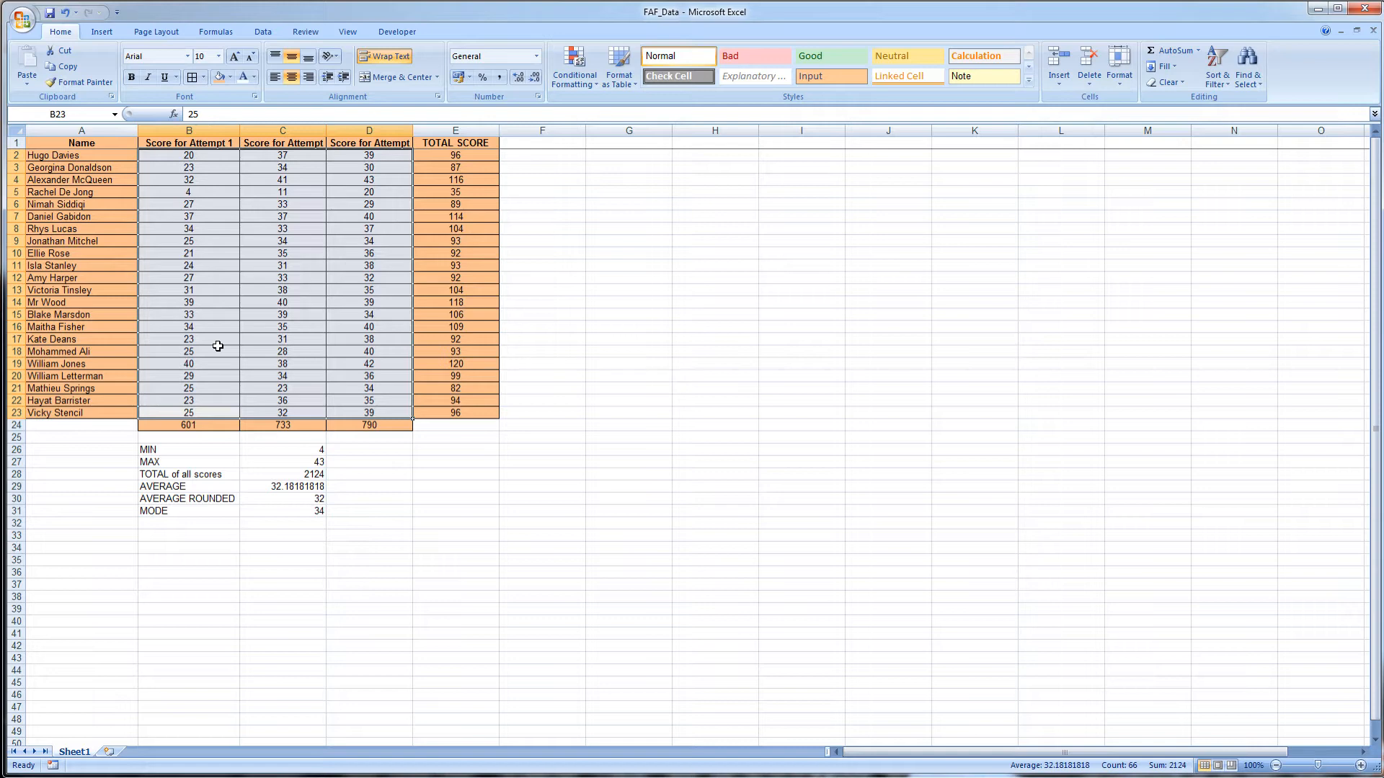
- Select the attempt scores B2:D23 and start a new conditional formatting rule from the Rules Manager
{"action": "left_click", "coordinate": [304, 500]}
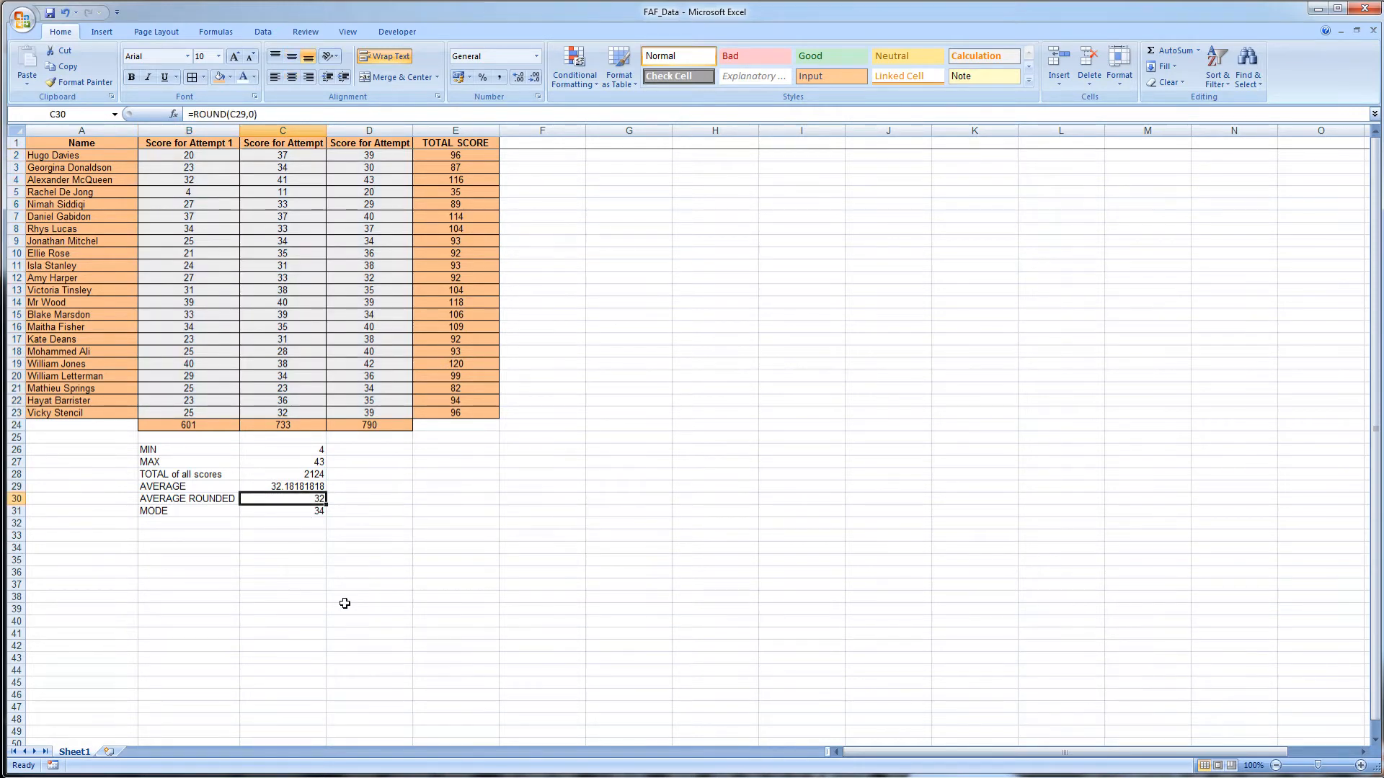
{"action": "left_click_drag", "start_coordinate": [198, 412], "coordinate": [364, 155]}
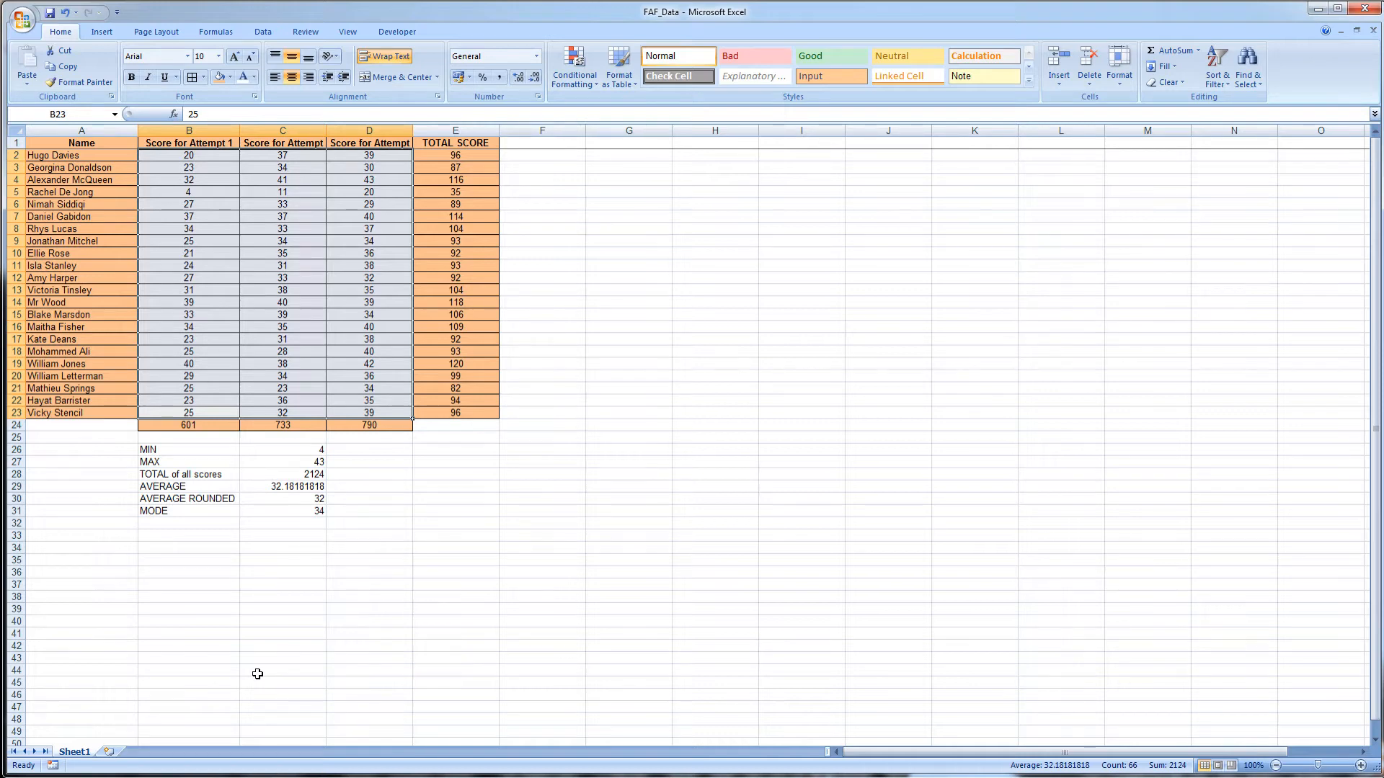
{"action": "left_click_drag", "start_coordinate": [161, 153], "coordinate": [371, 415]}
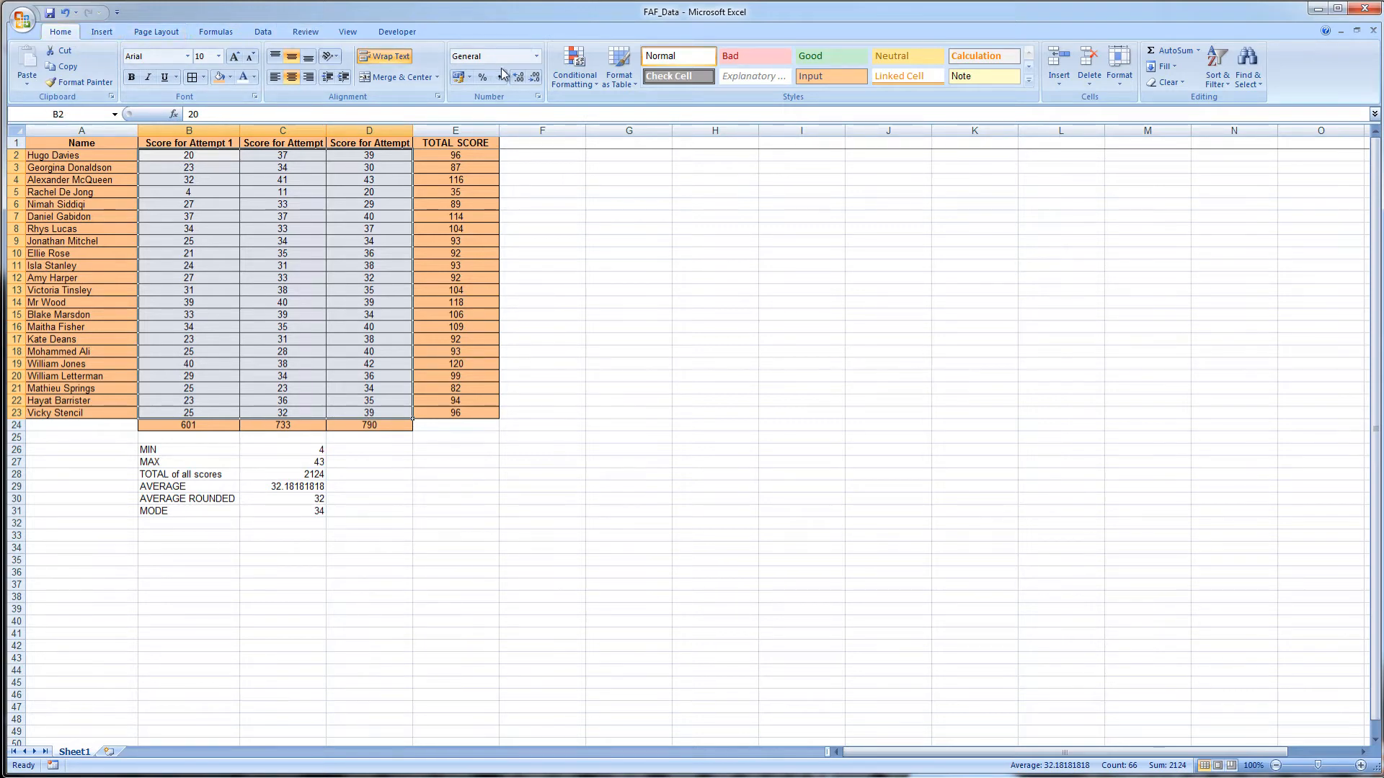
{"action": "left_click", "coordinate": [594, 85]}
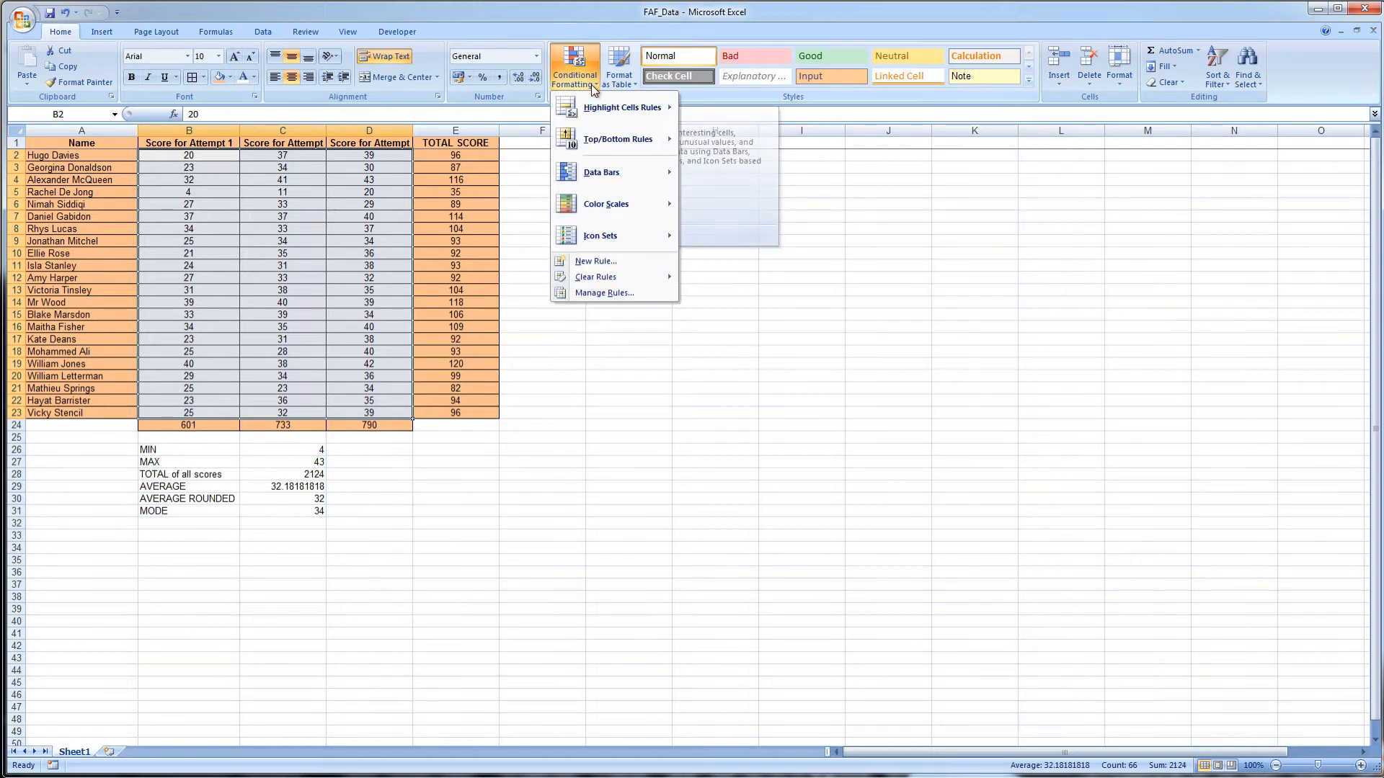
{"action": "left_click", "coordinate": [631, 294]}
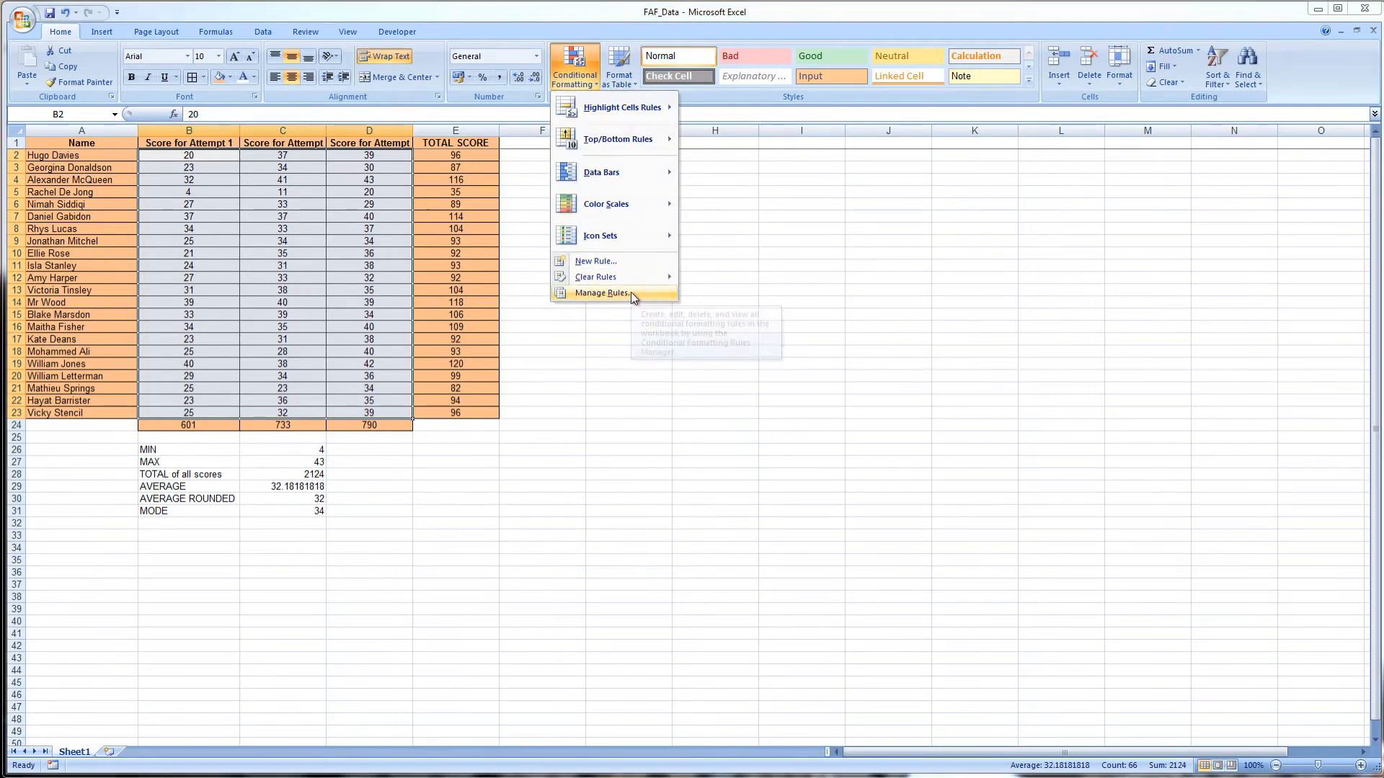
{"action": "left_click_drag", "start_coordinate": [581, 236], "coordinate": [814, 196]}
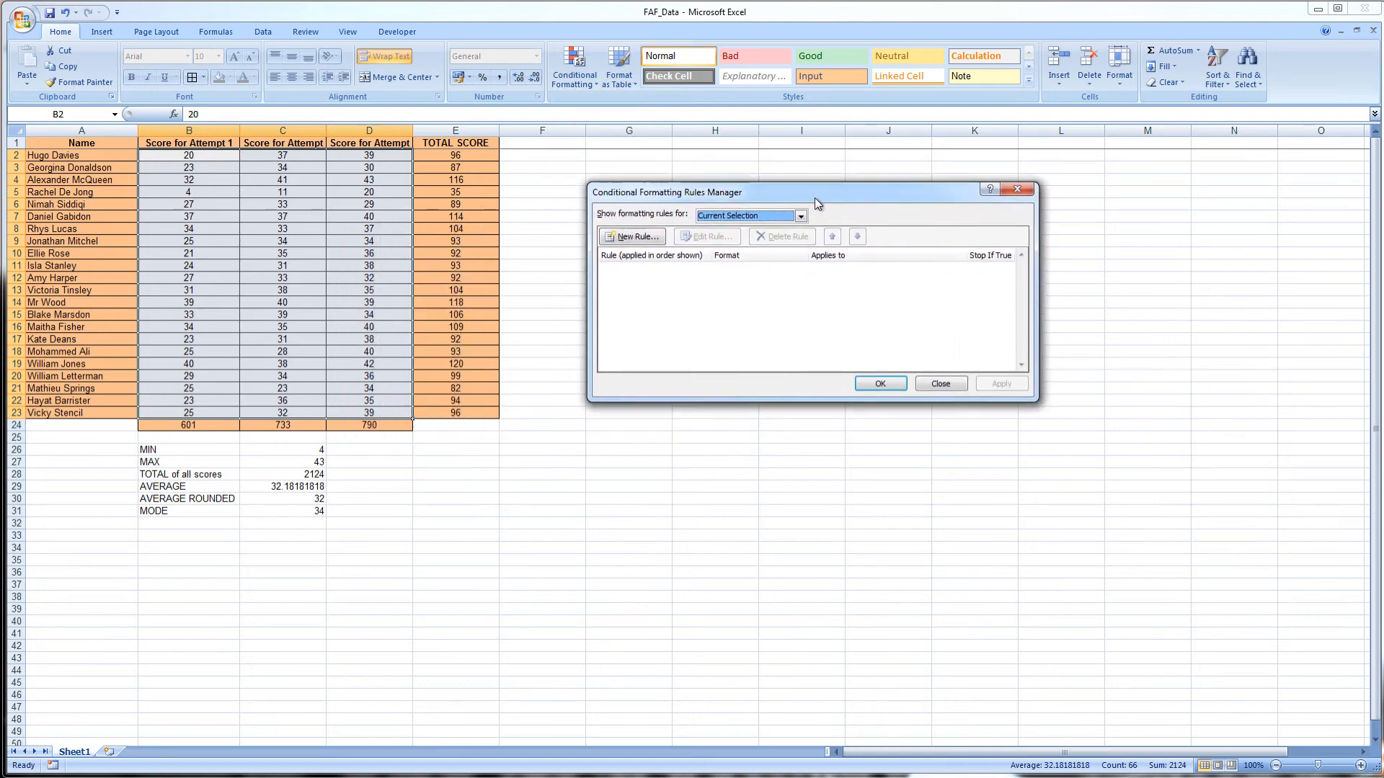
{"action": "left_click", "coordinate": [632, 238]}
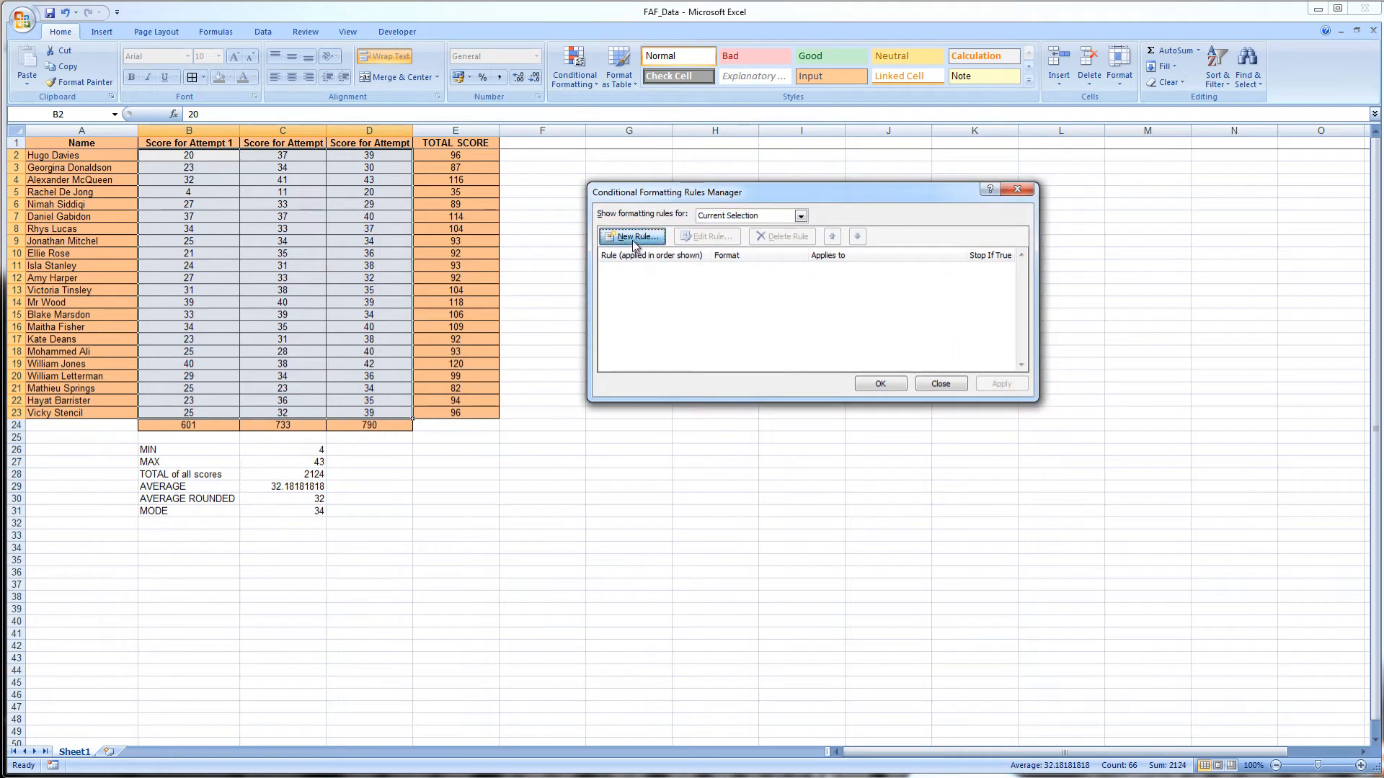
{"action": "left_click_drag", "start_coordinate": [743, 148], "coordinate": [647, 191]}
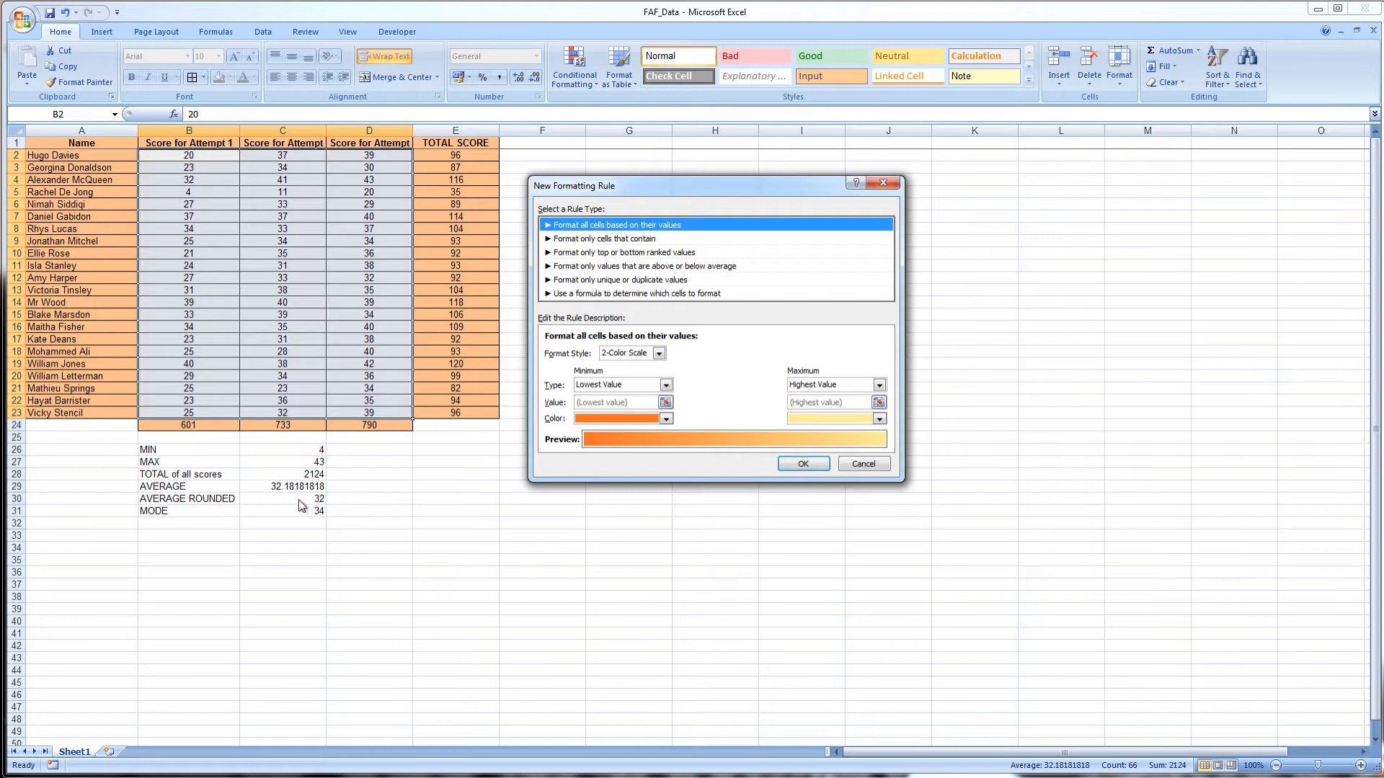
- Define the rule to format only cells whose value is less than the rounded average, =$C$30
{"action": "left_click", "coordinate": [567, 242]}
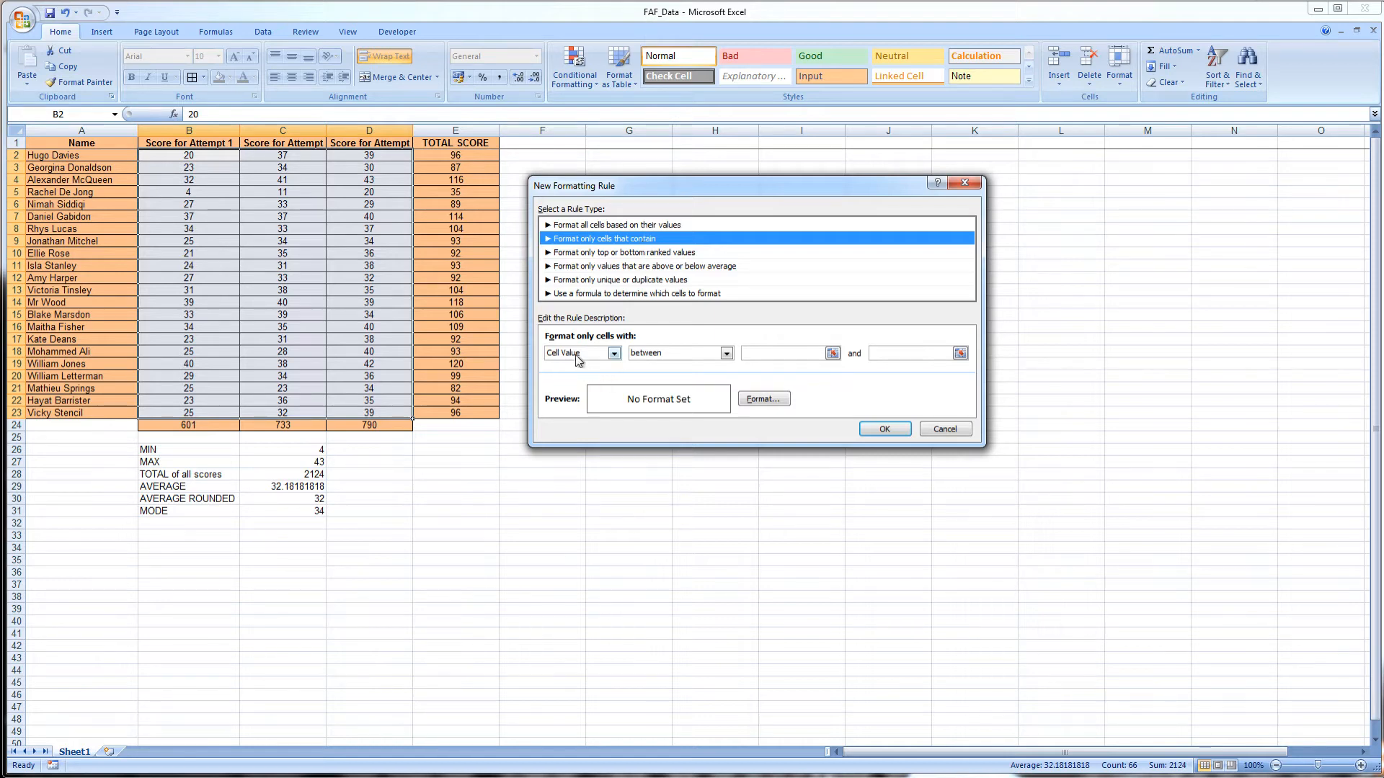
{"action": "left_click", "coordinate": [714, 355]}
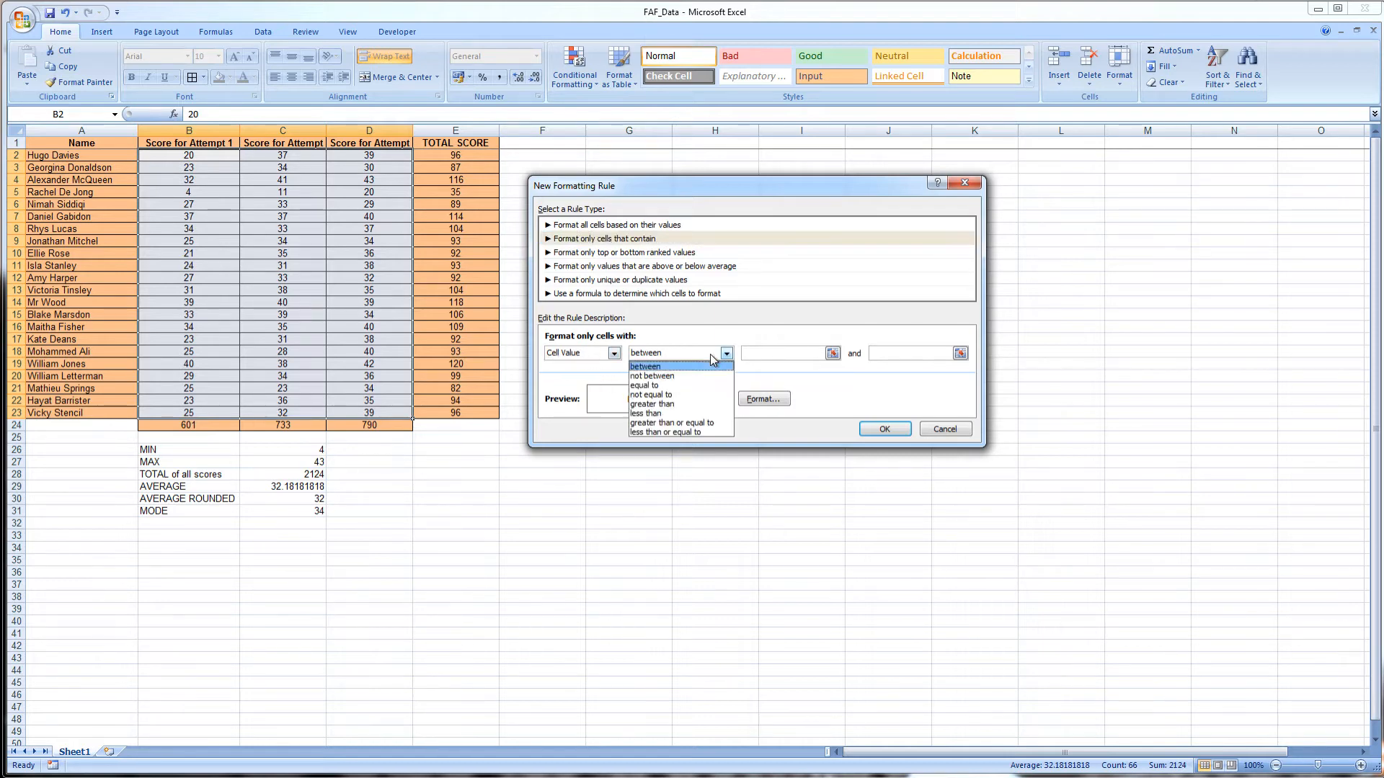
{"action": "left_click", "coordinate": [666, 414]}
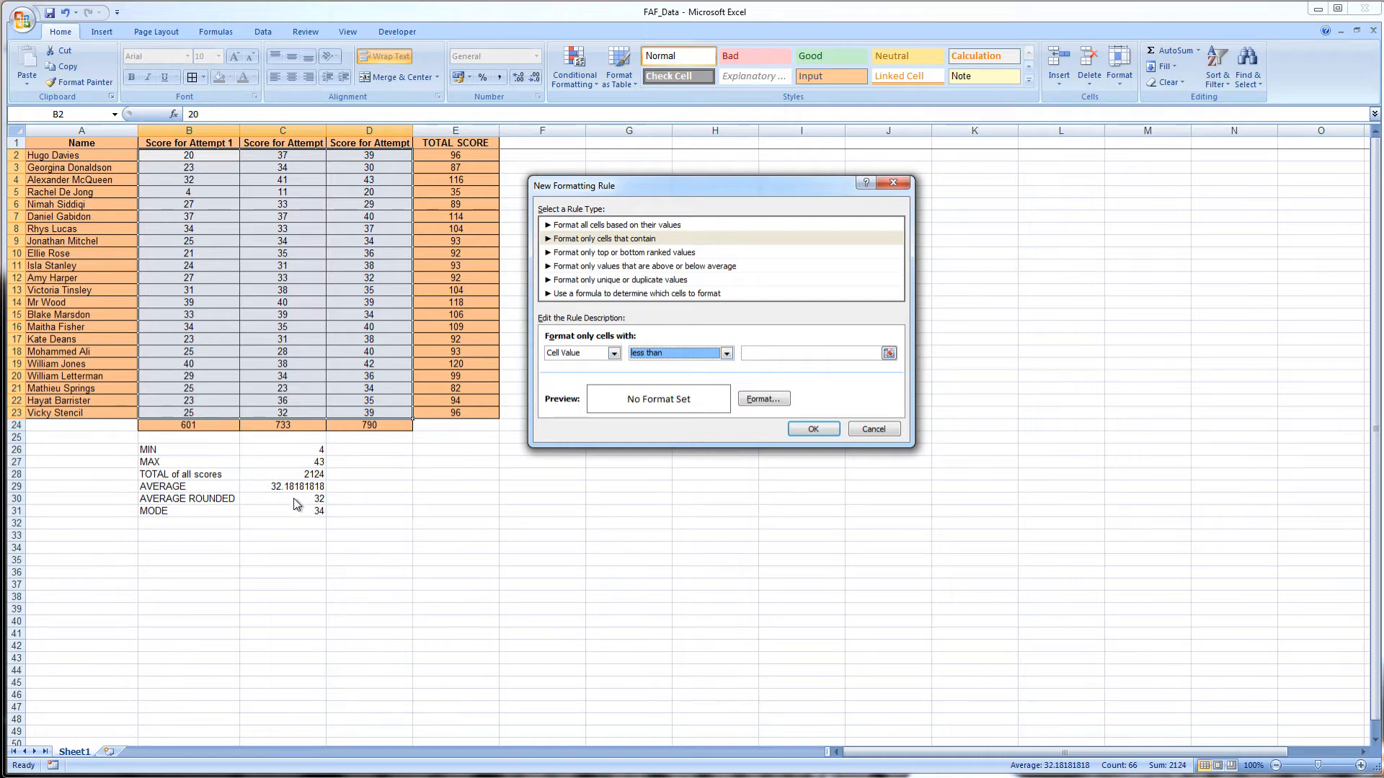
{"action": "left_click", "coordinate": [765, 353]}
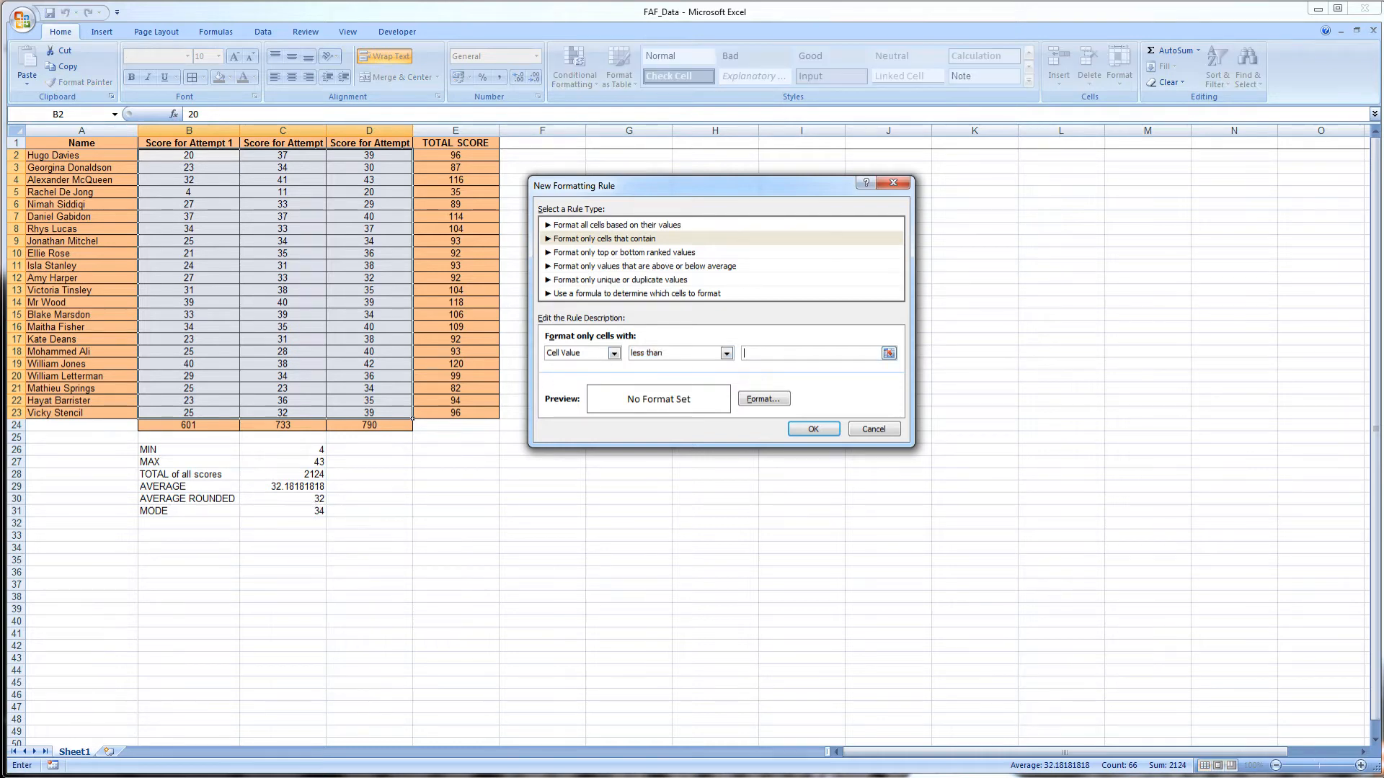
{"action": "left_click", "coordinate": [312, 501]}
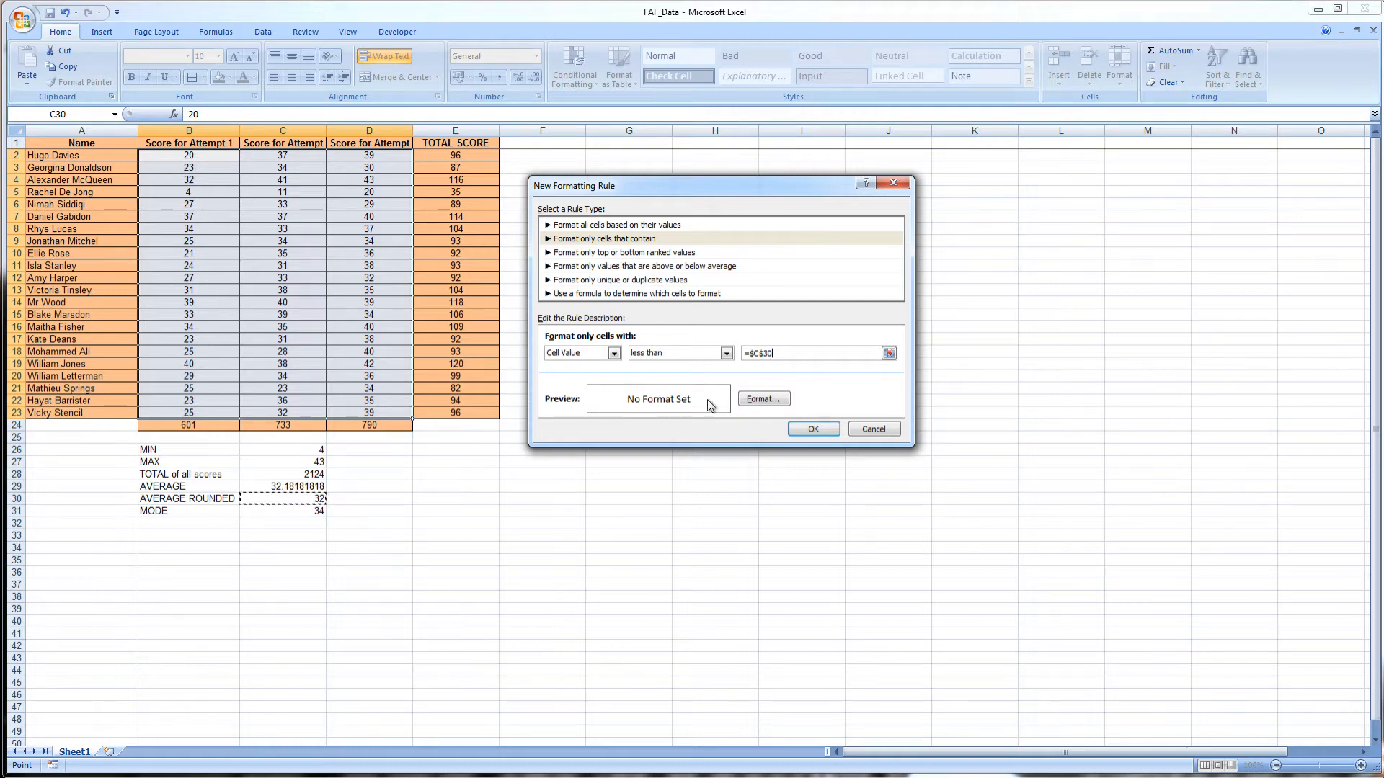
- Give the less-than rule a red fill and apply it to the attempt scores
{"action": "left_click", "coordinate": [764, 400]}
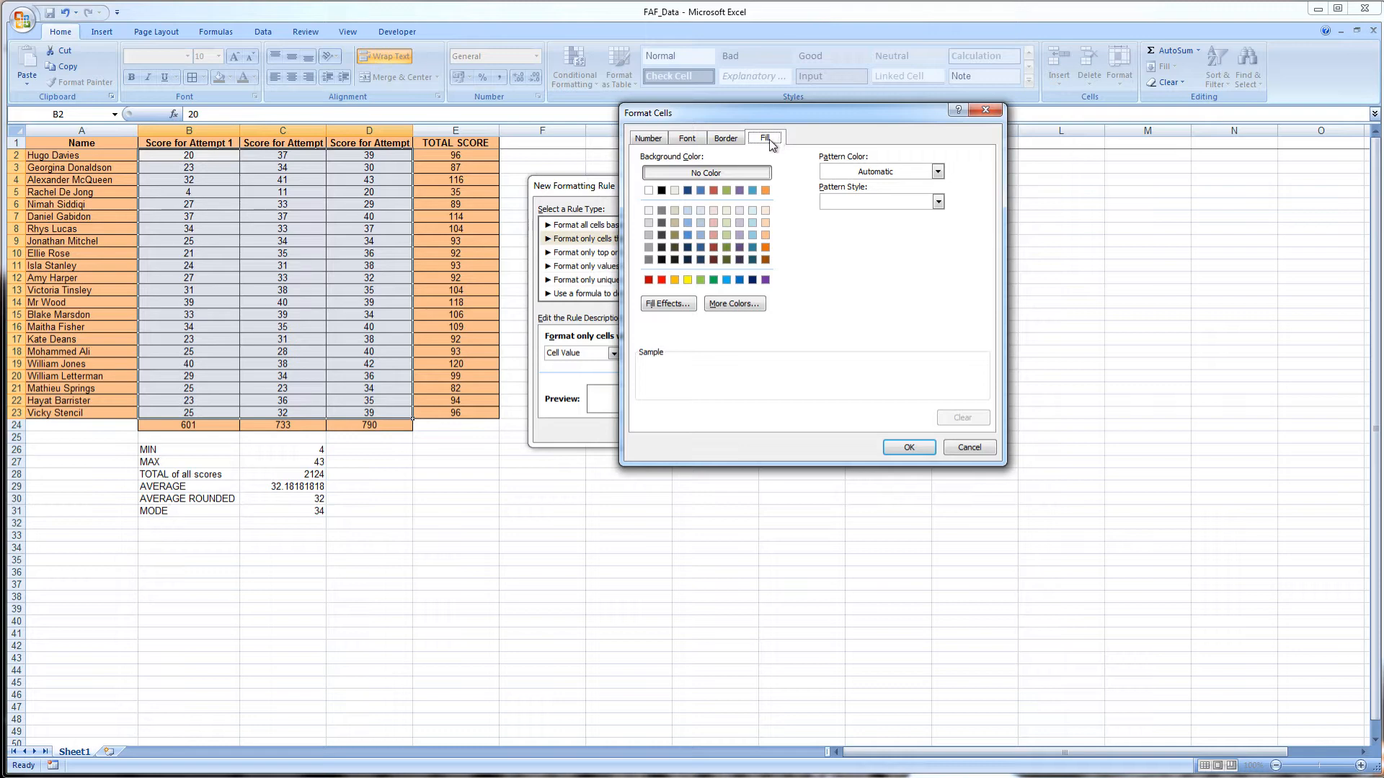
{"action": "left_click_drag", "start_coordinate": [774, 116], "coordinate": [1036, 180]}
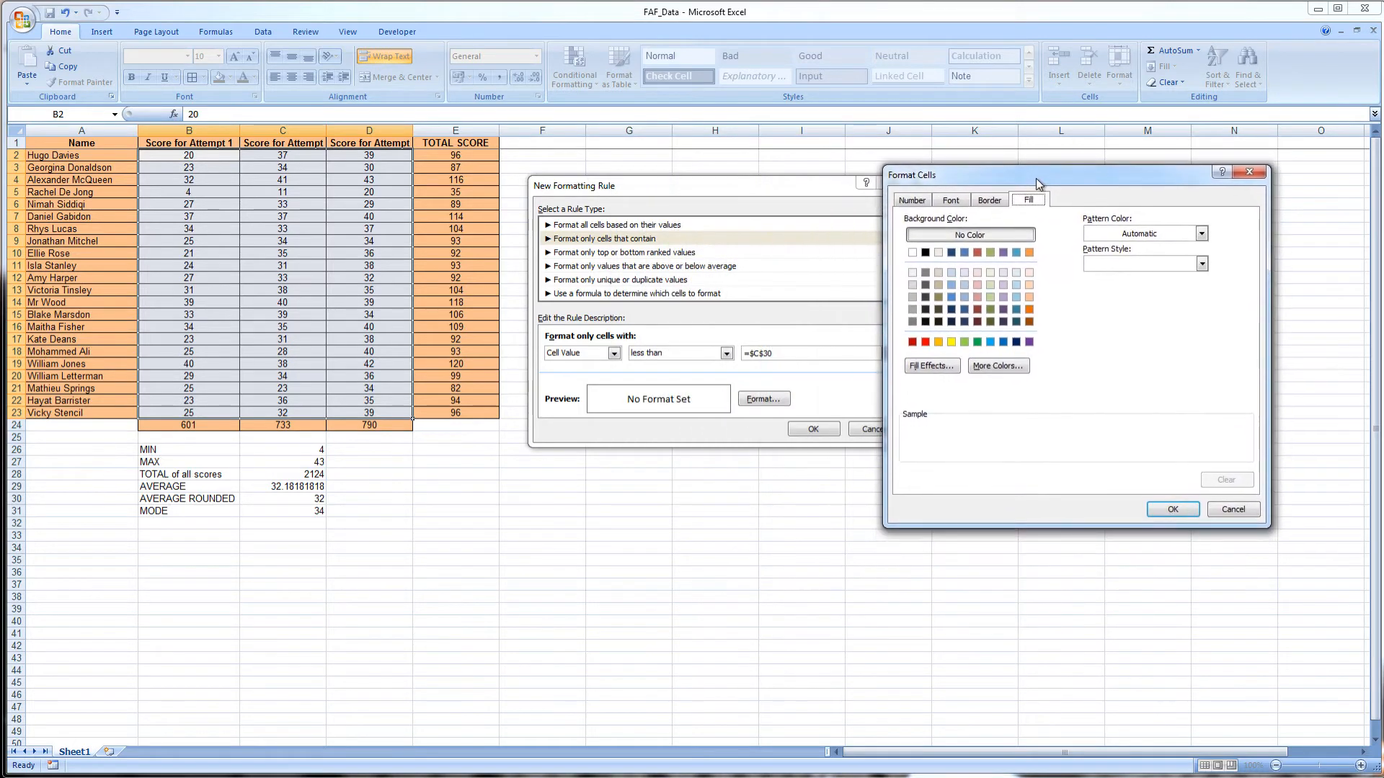
{"action": "left_click", "coordinate": [927, 343]}
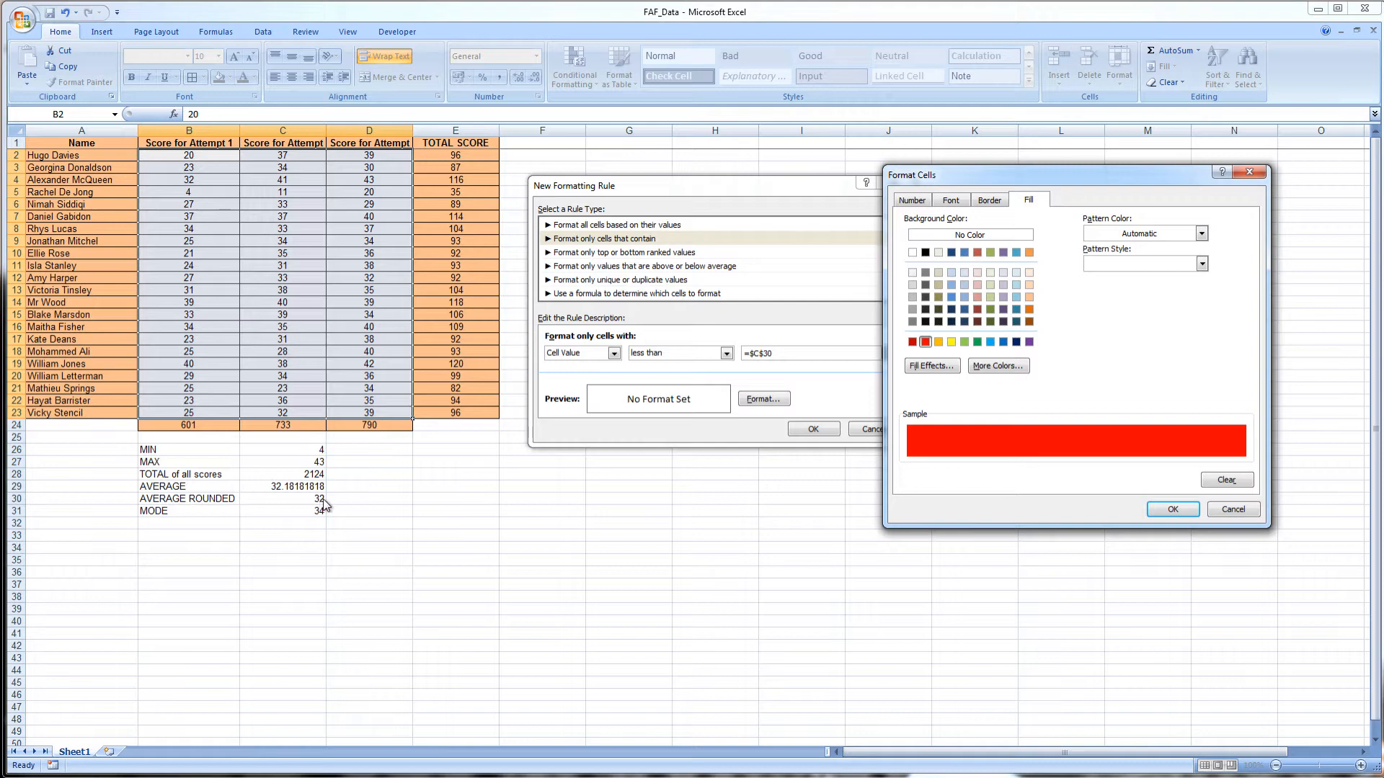
{"action": "left_click", "coordinate": [1174, 510]}
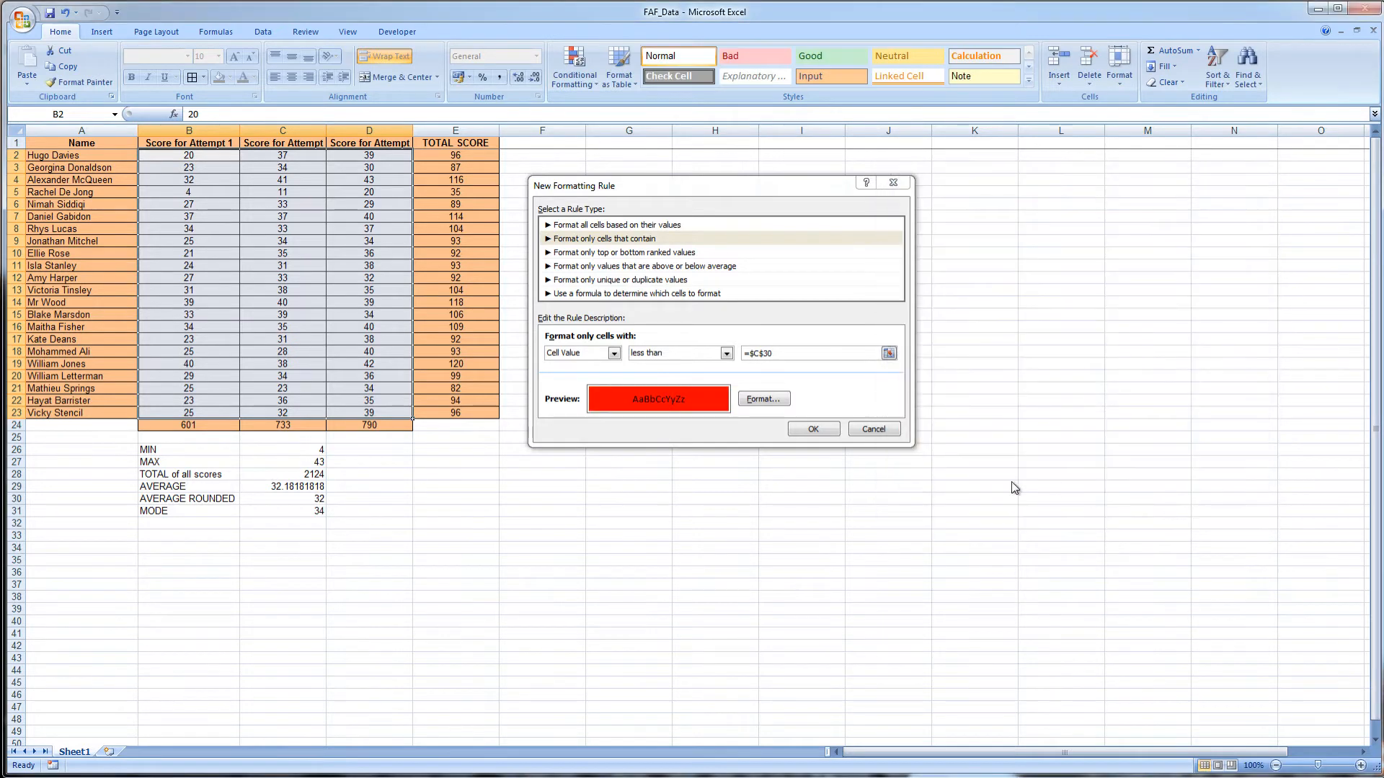
{"action": "left_click", "coordinate": [810, 428]}
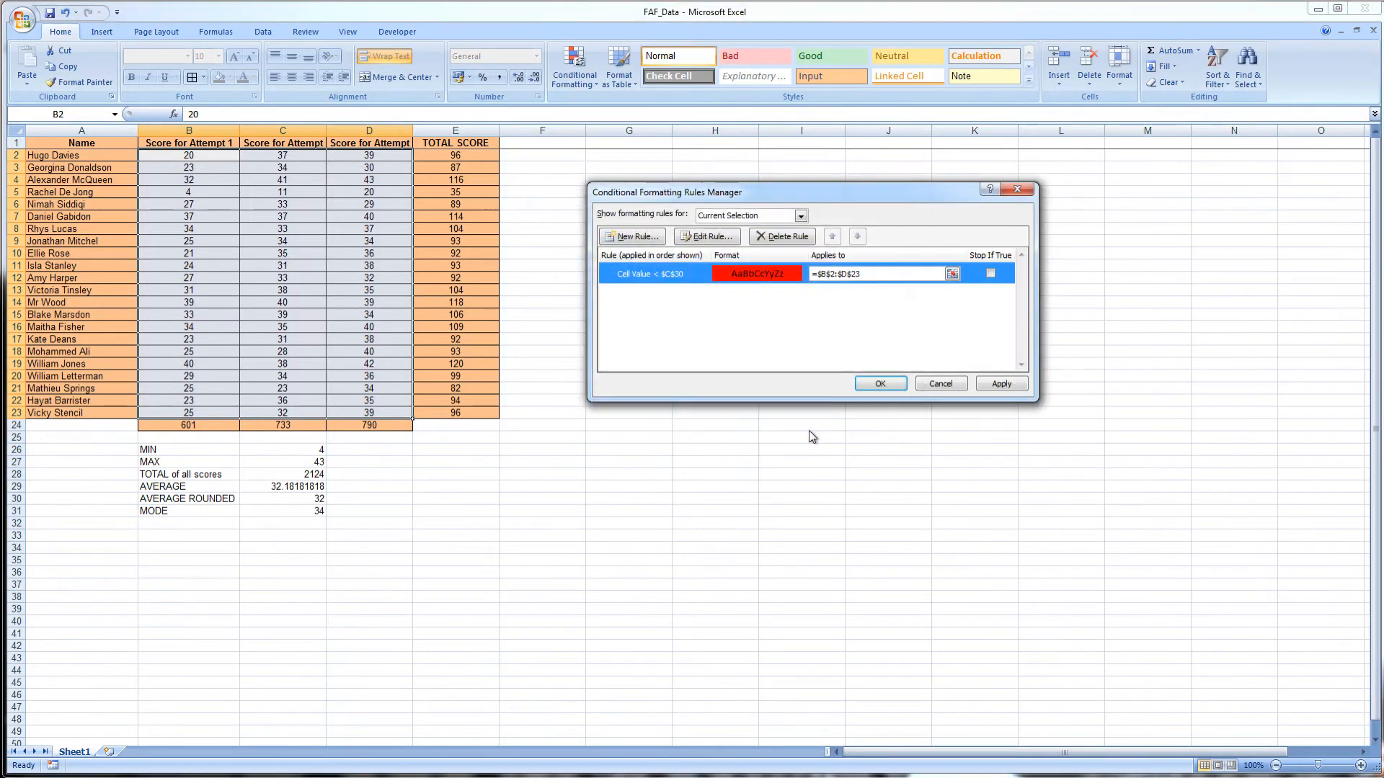
{"action": "left_click", "coordinate": [1001, 384]}
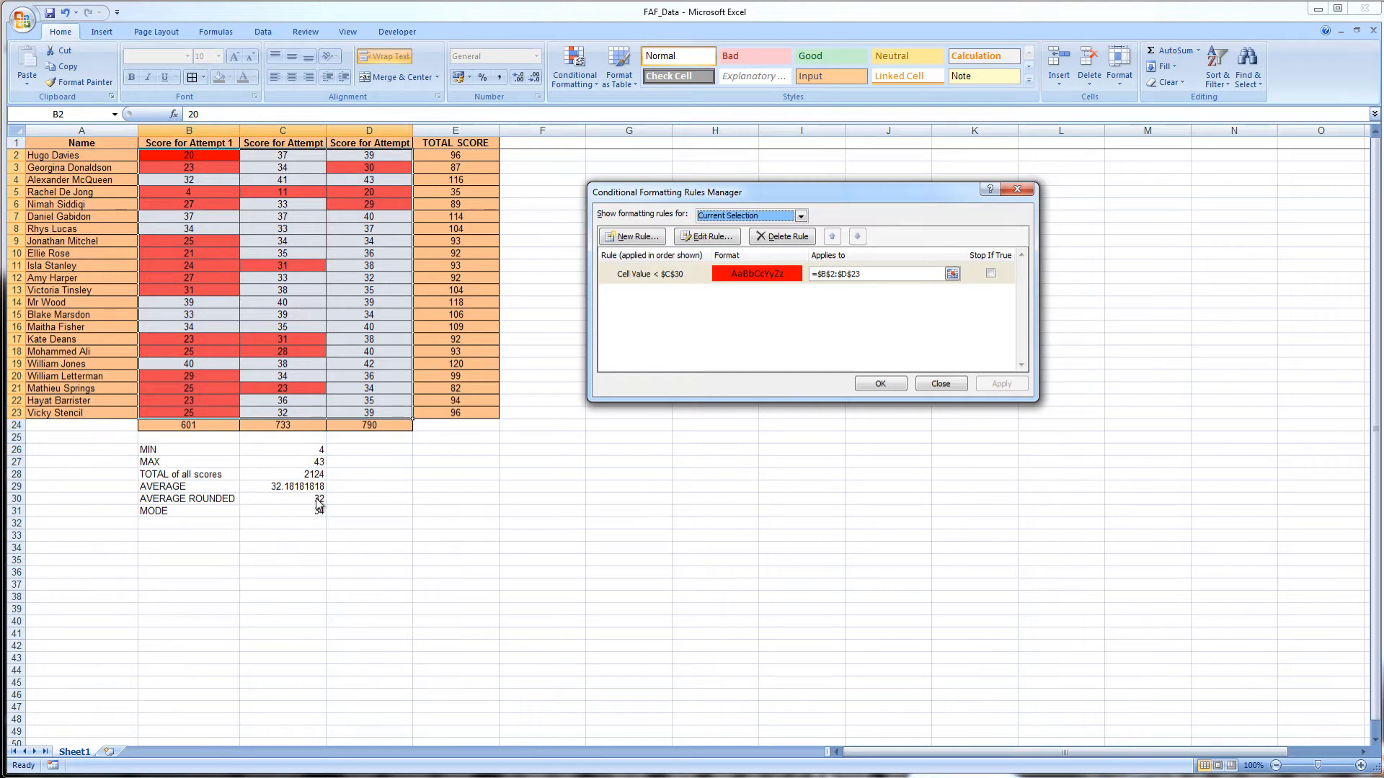
- Add a second rule that formats only cells whose value is greater than the rounded average, =$C$30
{"action": "left_click", "coordinate": [648, 238]}
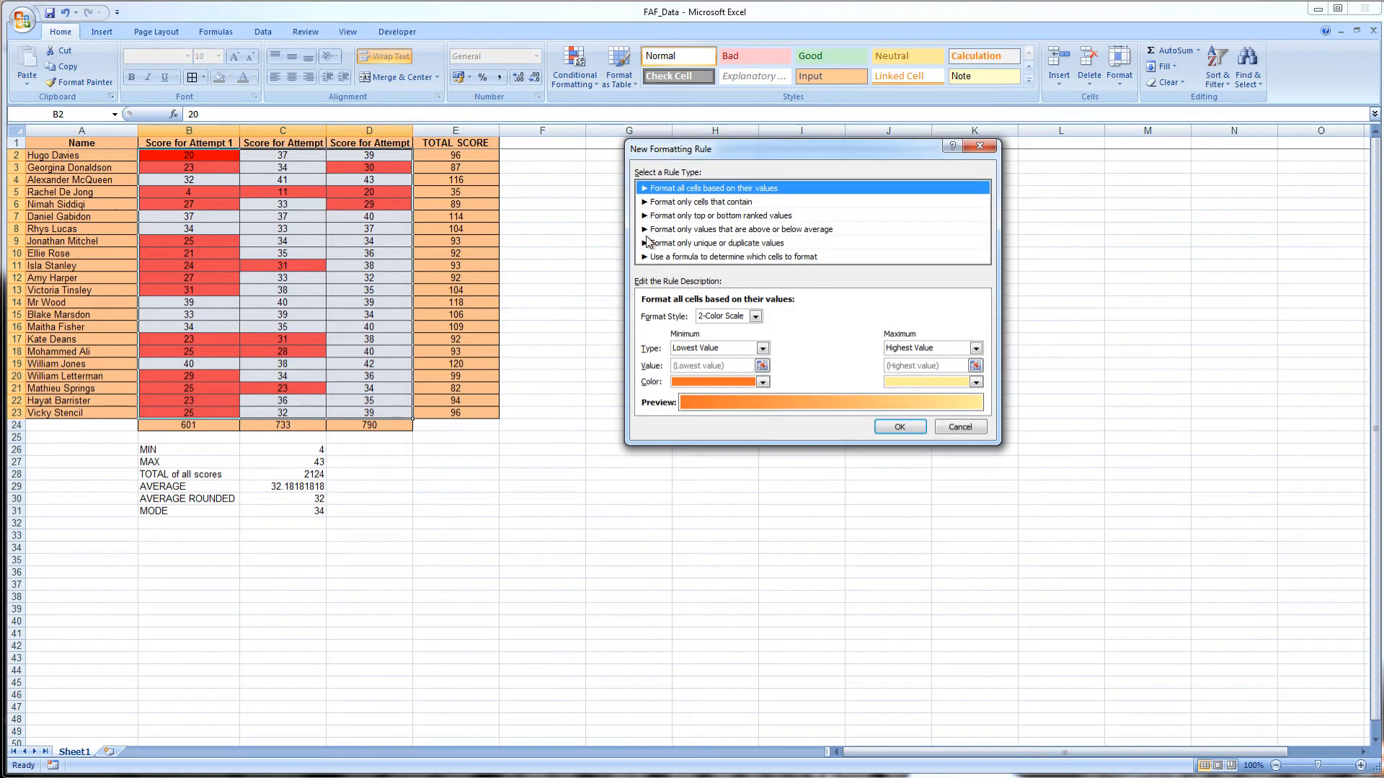
{"action": "left_click", "coordinate": [670, 204]}
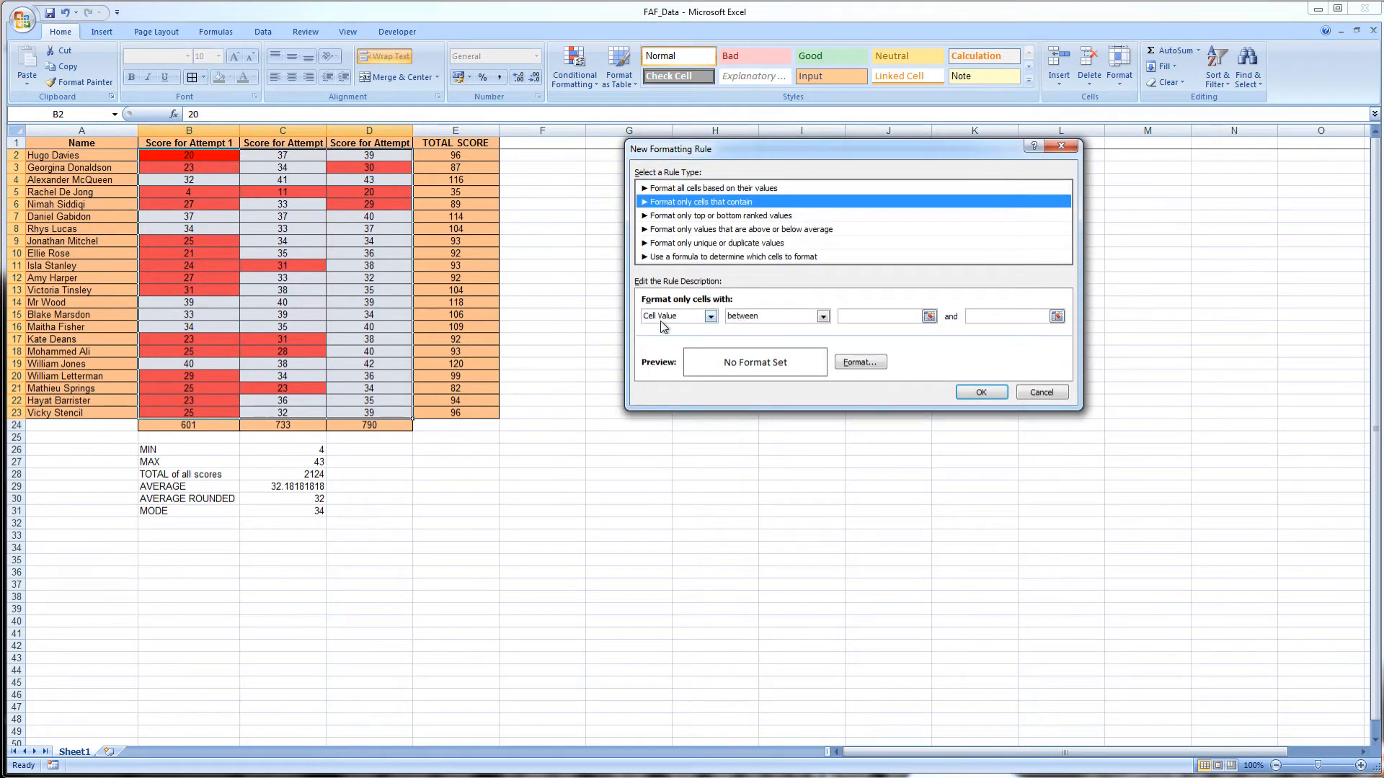
{"action": "left_click", "coordinate": [759, 317]}
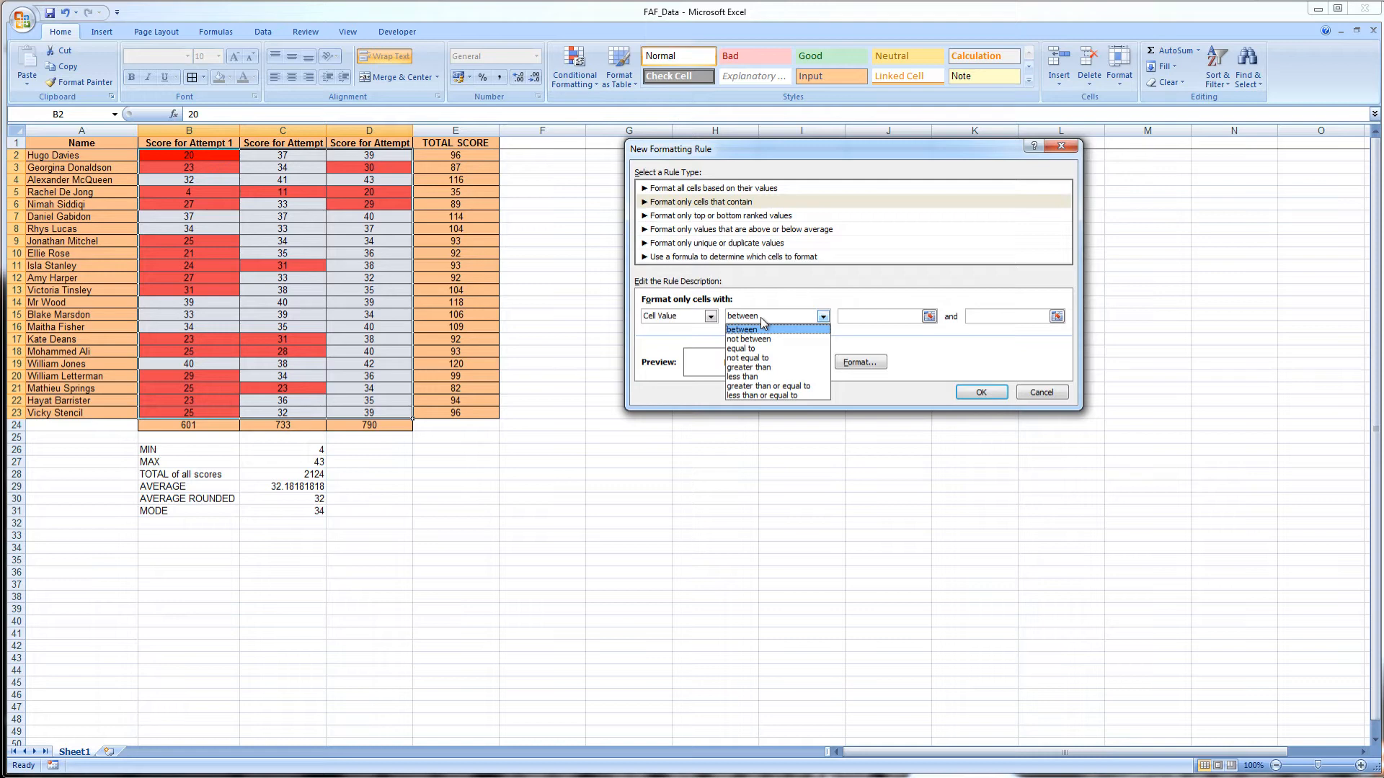
{"action": "left_click", "coordinate": [767, 367]}
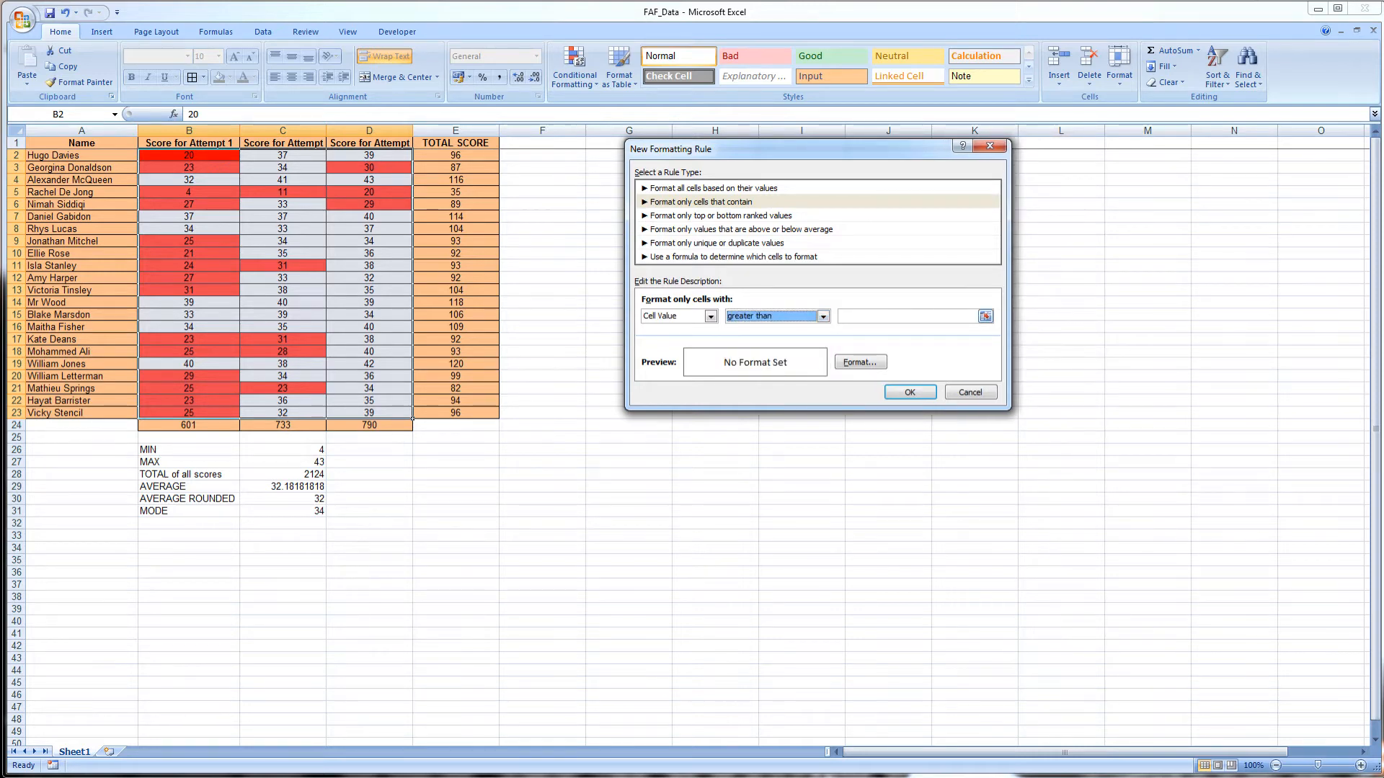
{"action": "key", "text": "Tab"}
{"action": "left_click", "coordinate": [307, 502]}
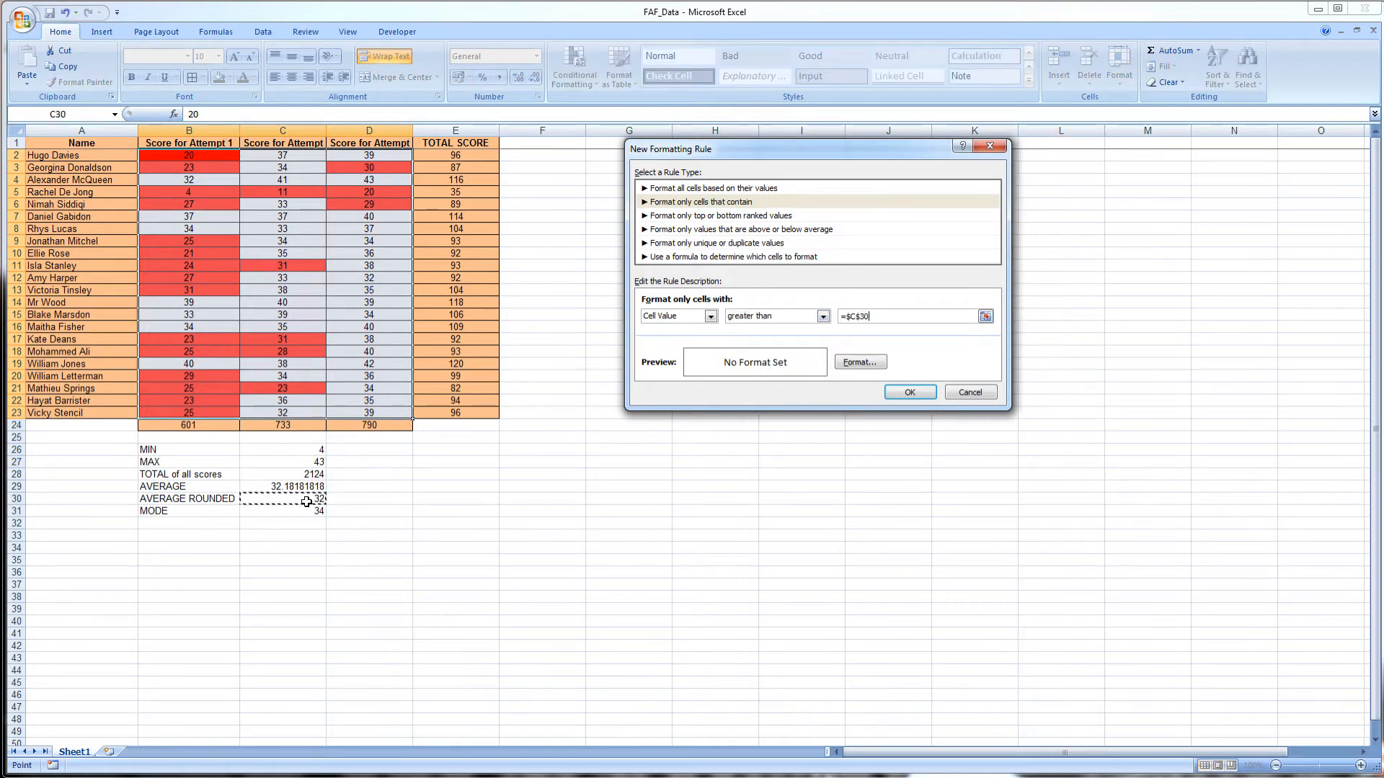
- Give the greater-than rule a light green fill and apply it to the attempt scores
{"action": "left_click", "coordinate": [860, 363]}
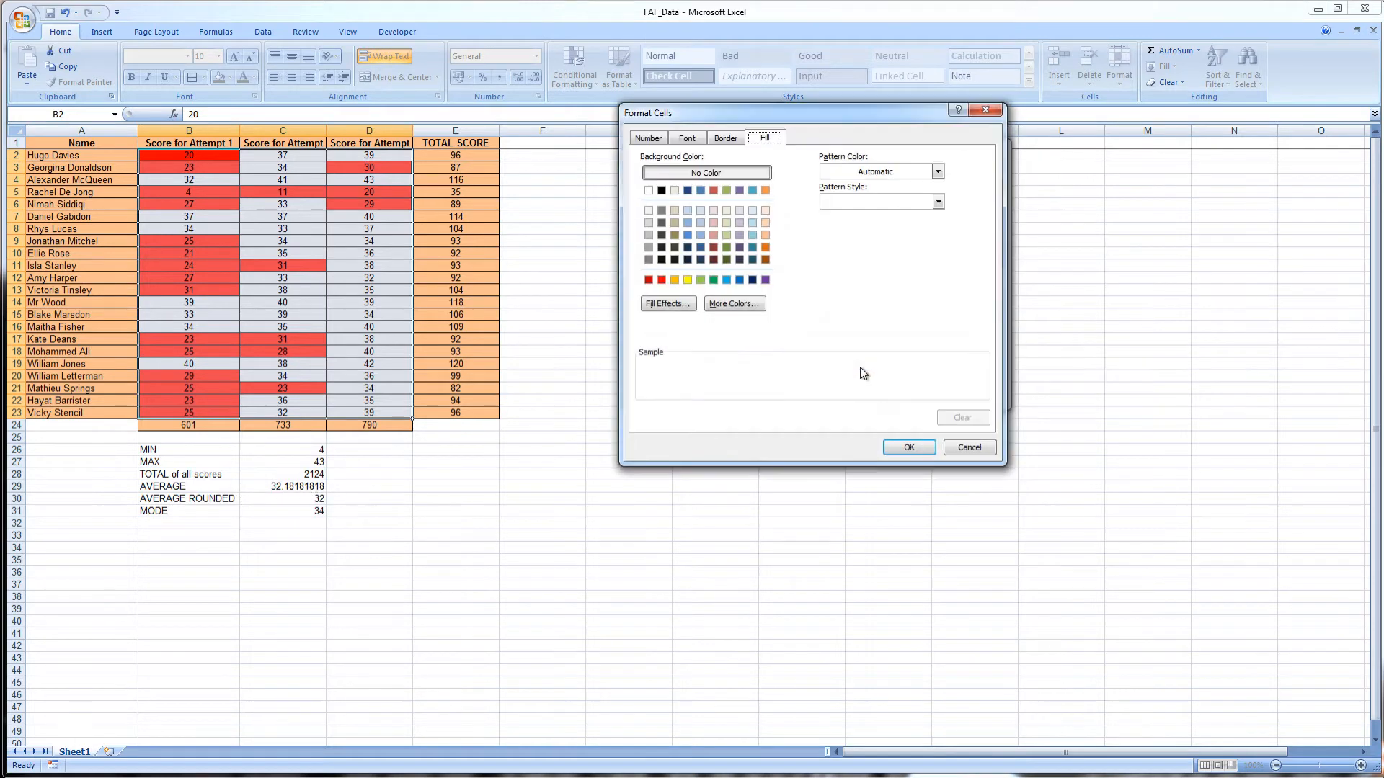
{"action": "left_click", "coordinate": [712, 280]}
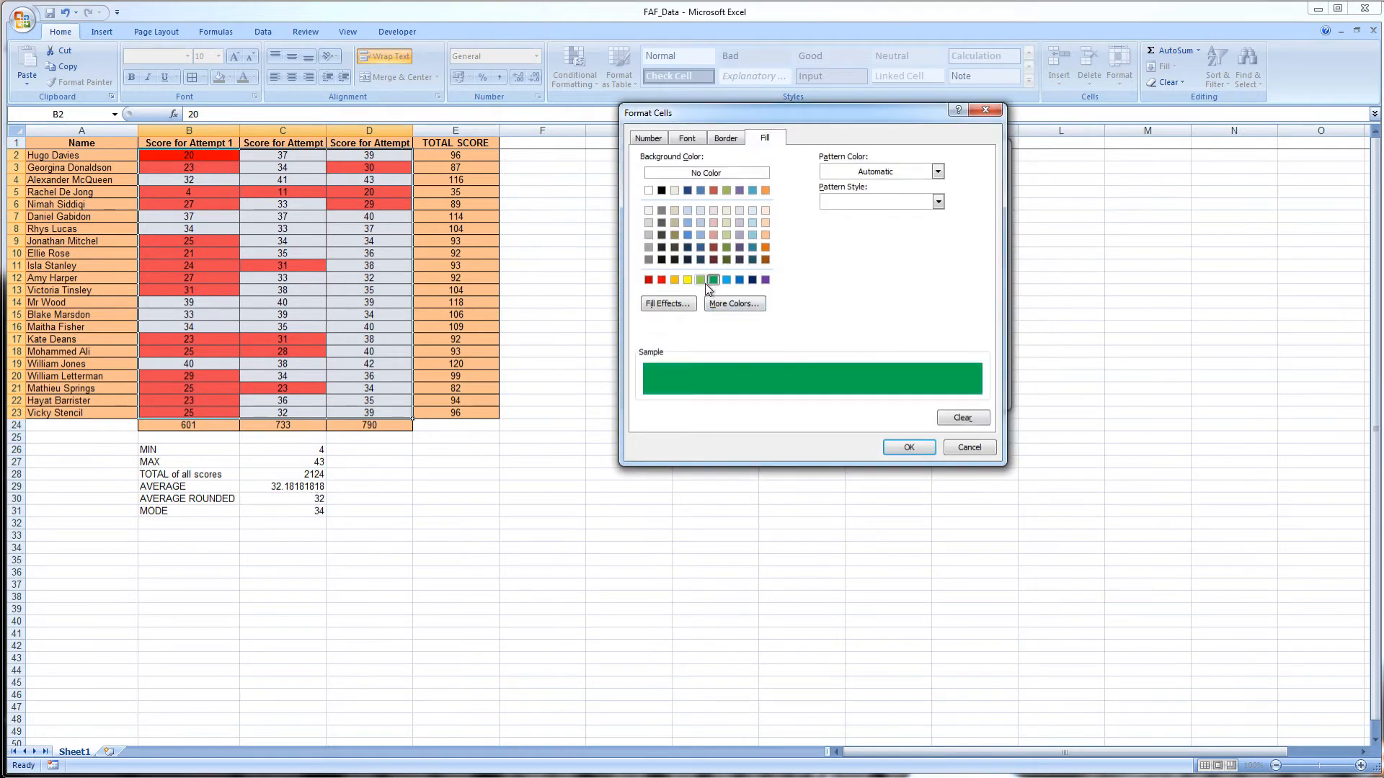
{"action": "left_click", "coordinate": [701, 280]}
{"action": "left_click", "coordinate": [903, 448]}
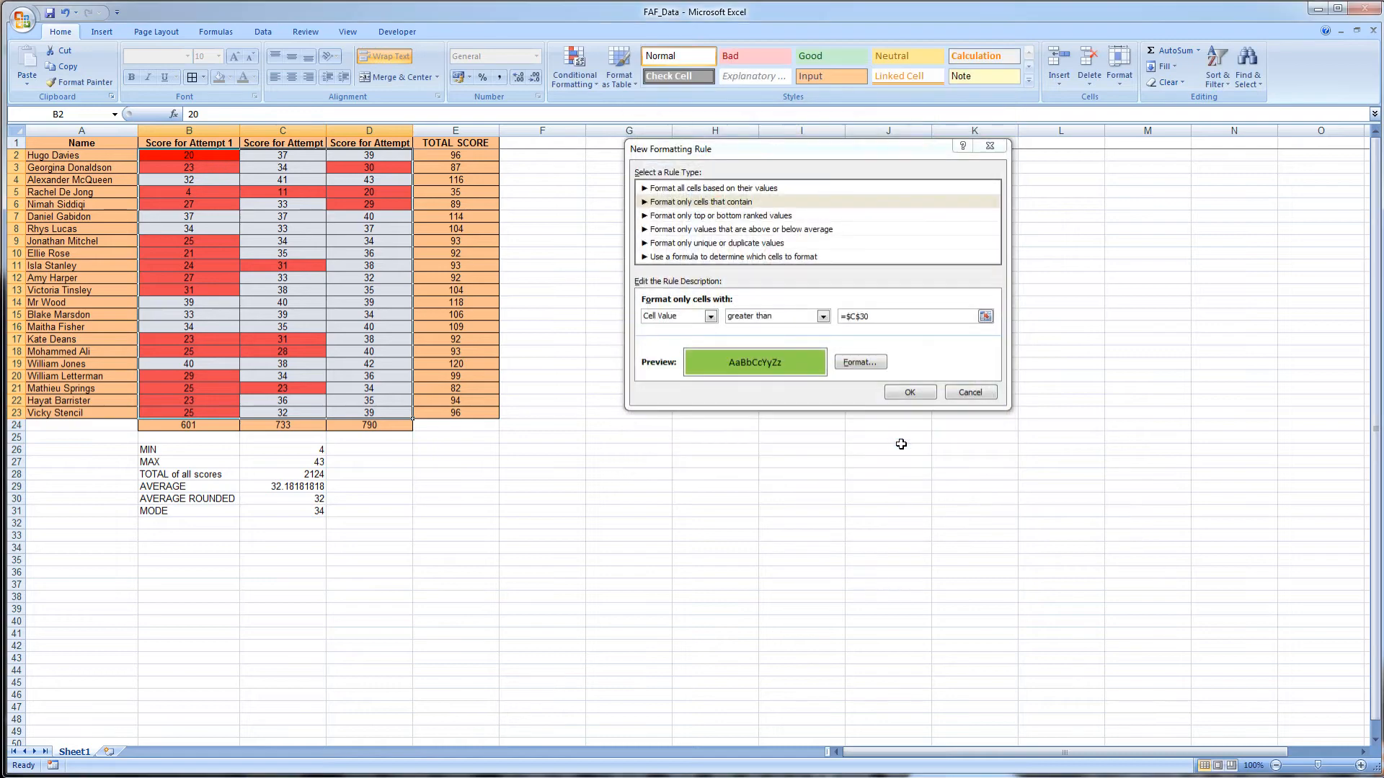
{"action": "left_click", "coordinate": [916, 396]}
{"action": "left_click", "coordinate": [1003, 384]}
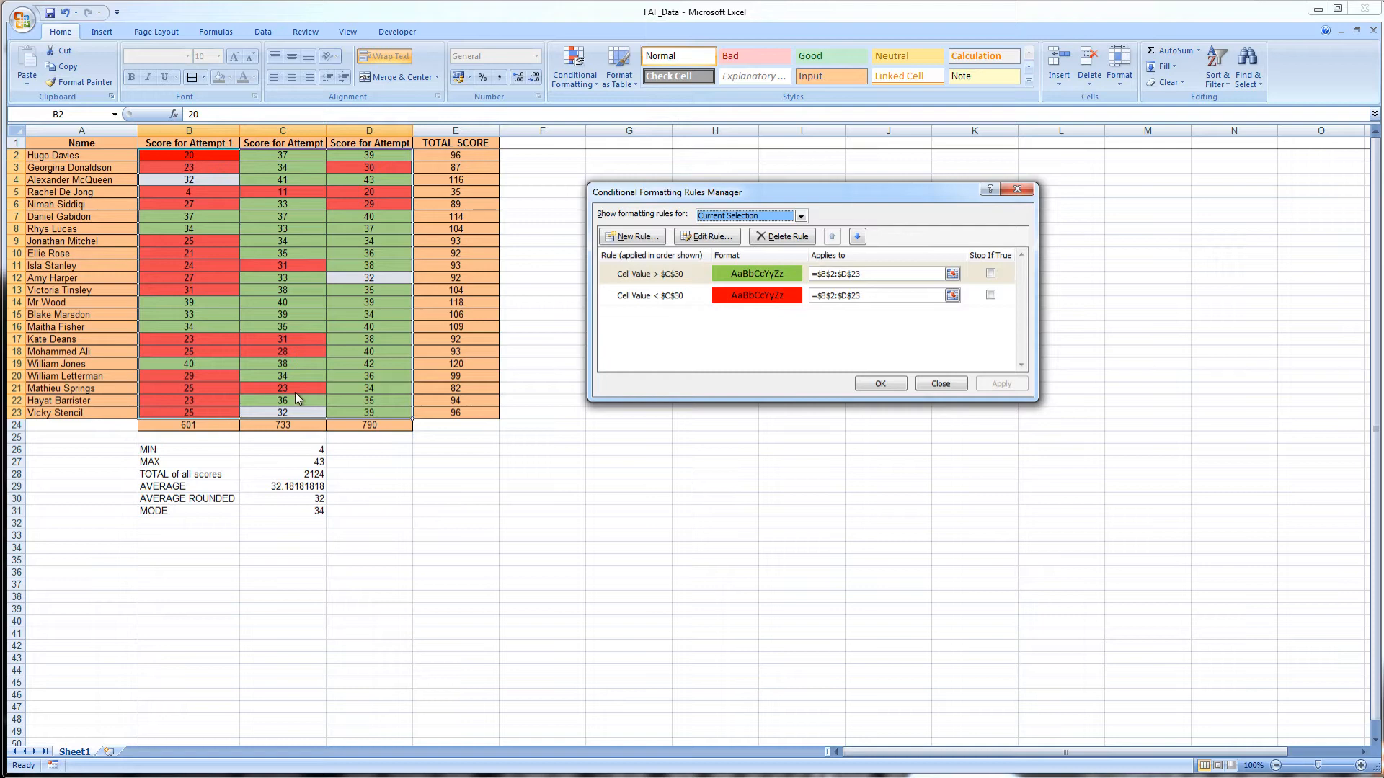
- Add a third rule that formats only cells whose value is equal to the rounded average, =$C$30
{"action": "left_click", "coordinate": [640, 239]}
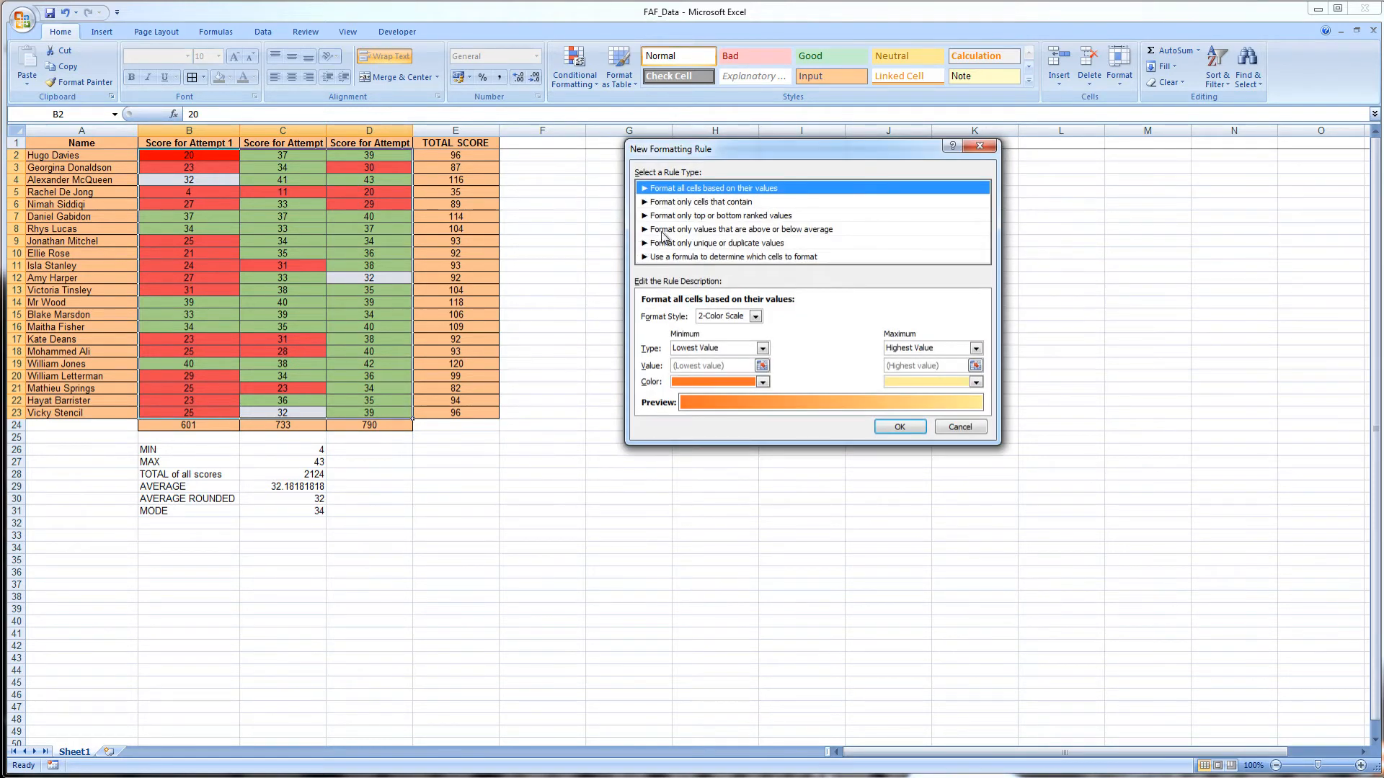
{"action": "left_click", "coordinate": [683, 204]}
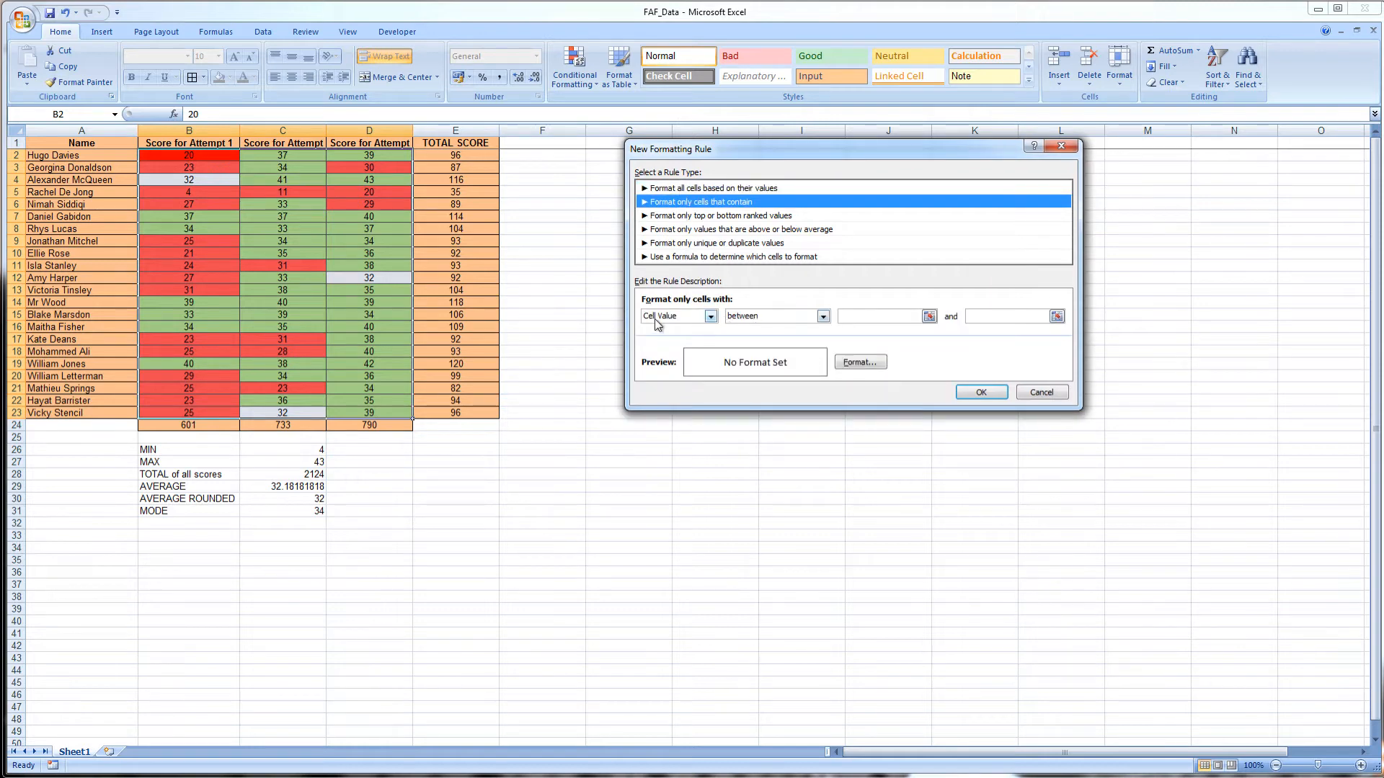
{"action": "left_click", "coordinate": [753, 323]}
{"action": "left_click", "coordinate": [762, 348]}
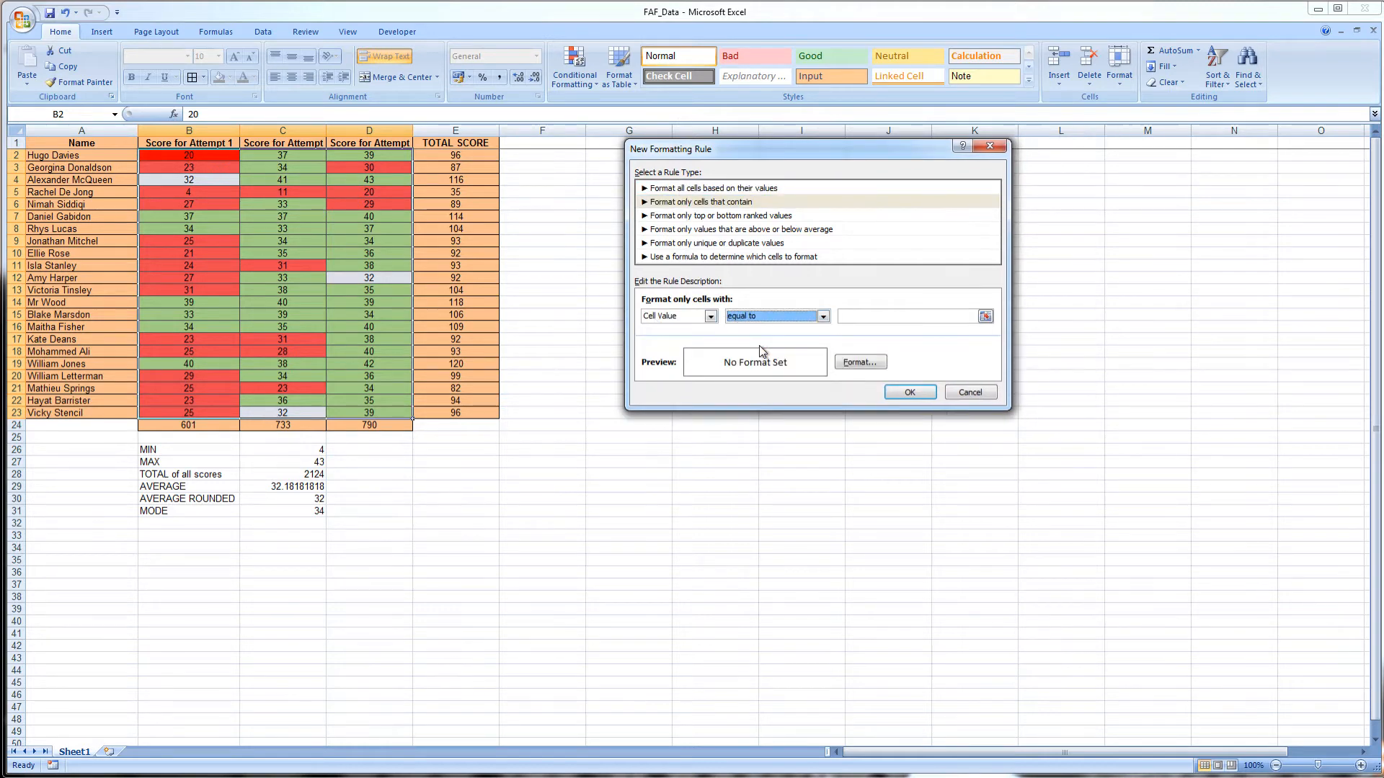
{"action": "left_click", "coordinate": [845, 316]}
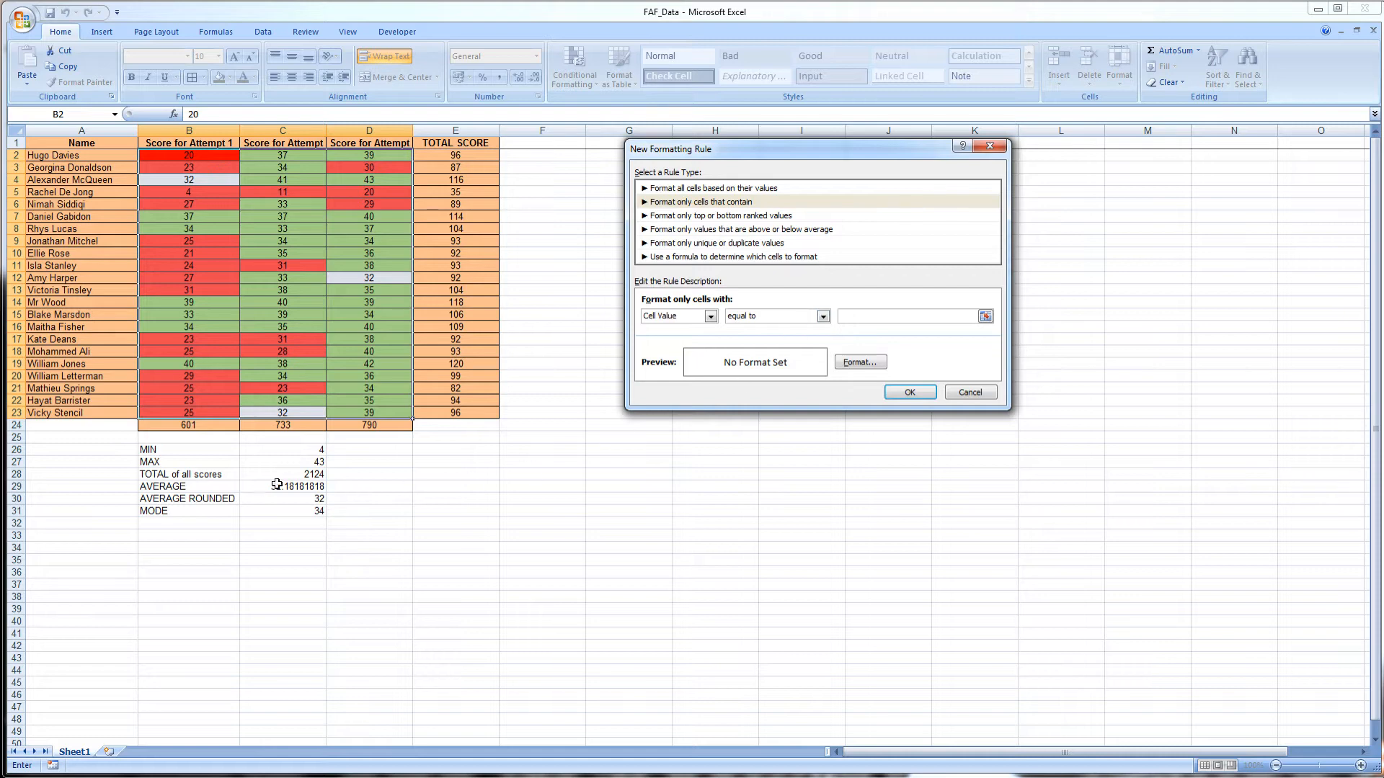
{"action": "left_click", "coordinate": [302, 499]}
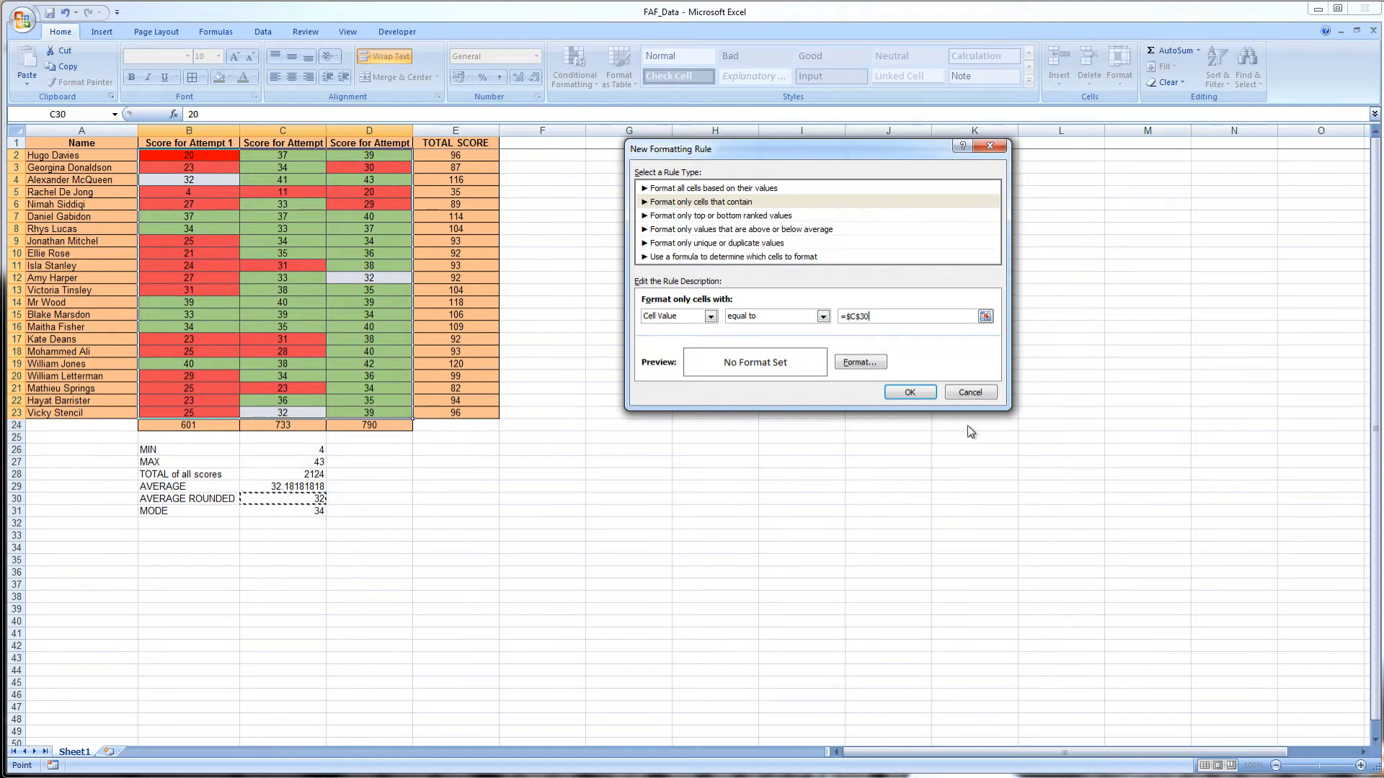
- Give the equal-to rule an orange fill, apply it to the attempt scores and close the rules manager
{"action": "left_click", "coordinate": [868, 365]}
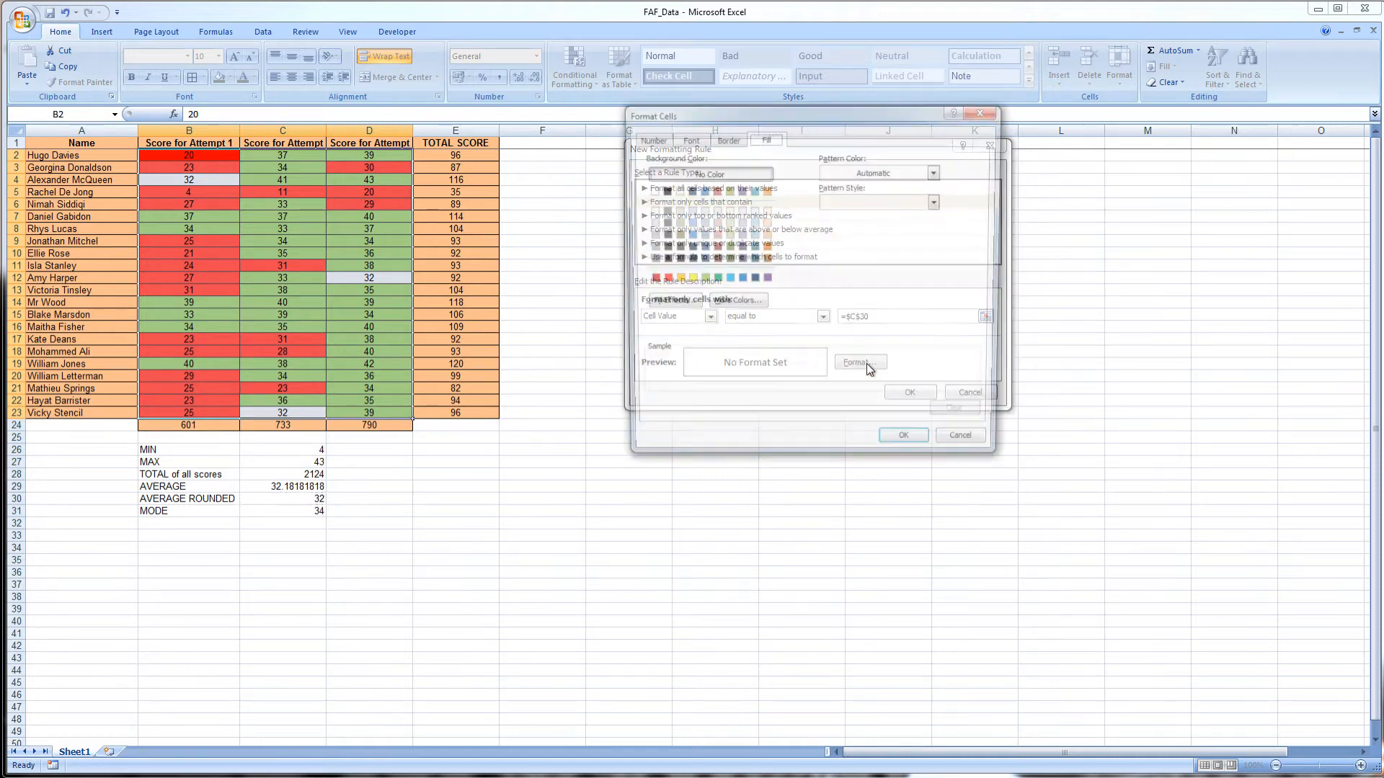
{"action": "left_click", "coordinate": [674, 280]}
{"action": "left_click", "coordinate": [909, 448]}
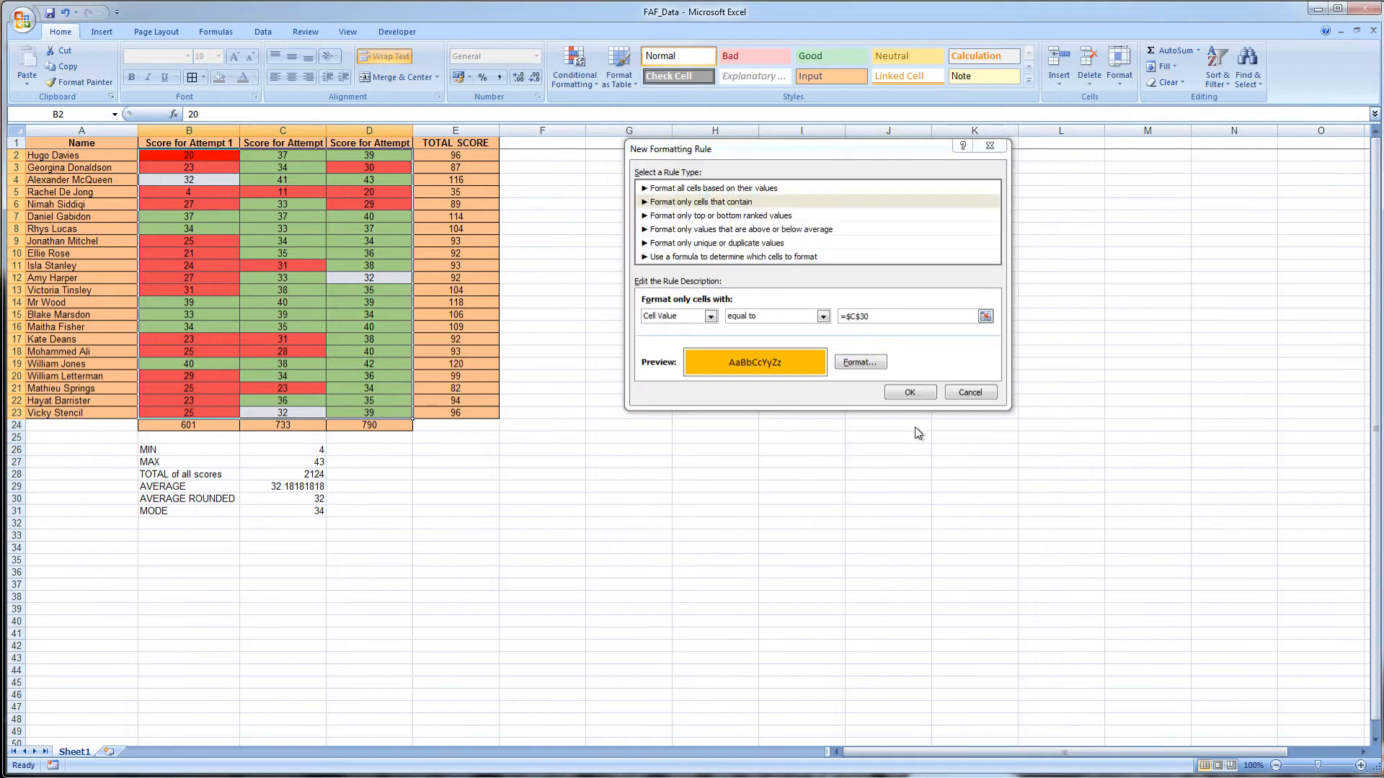
{"action": "left_click", "coordinate": [917, 395]}
{"action": "left_click", "coordinate": [1001, 384]}
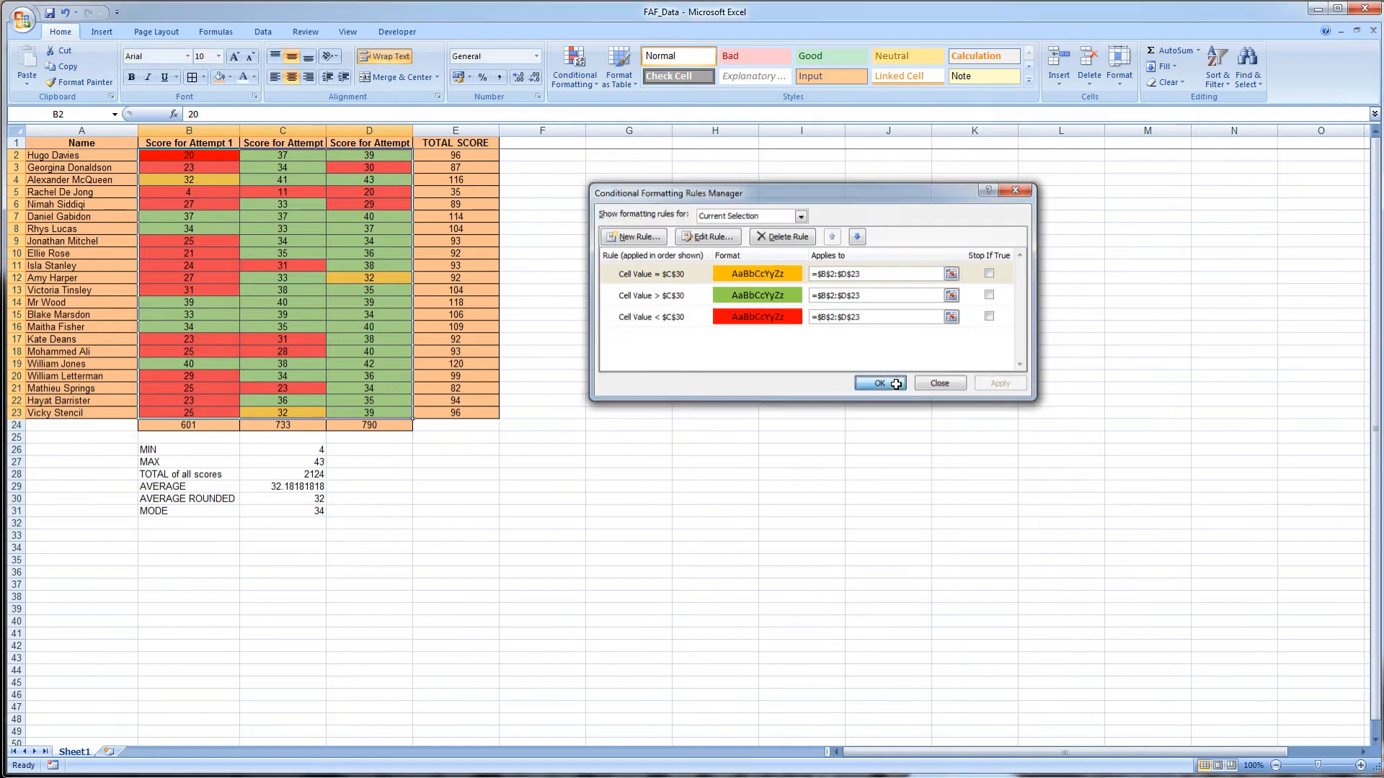
{"action": "left_click", "coordinate": [941, 383]}
{"action": "left_click", "coordinate": [647, 411]}
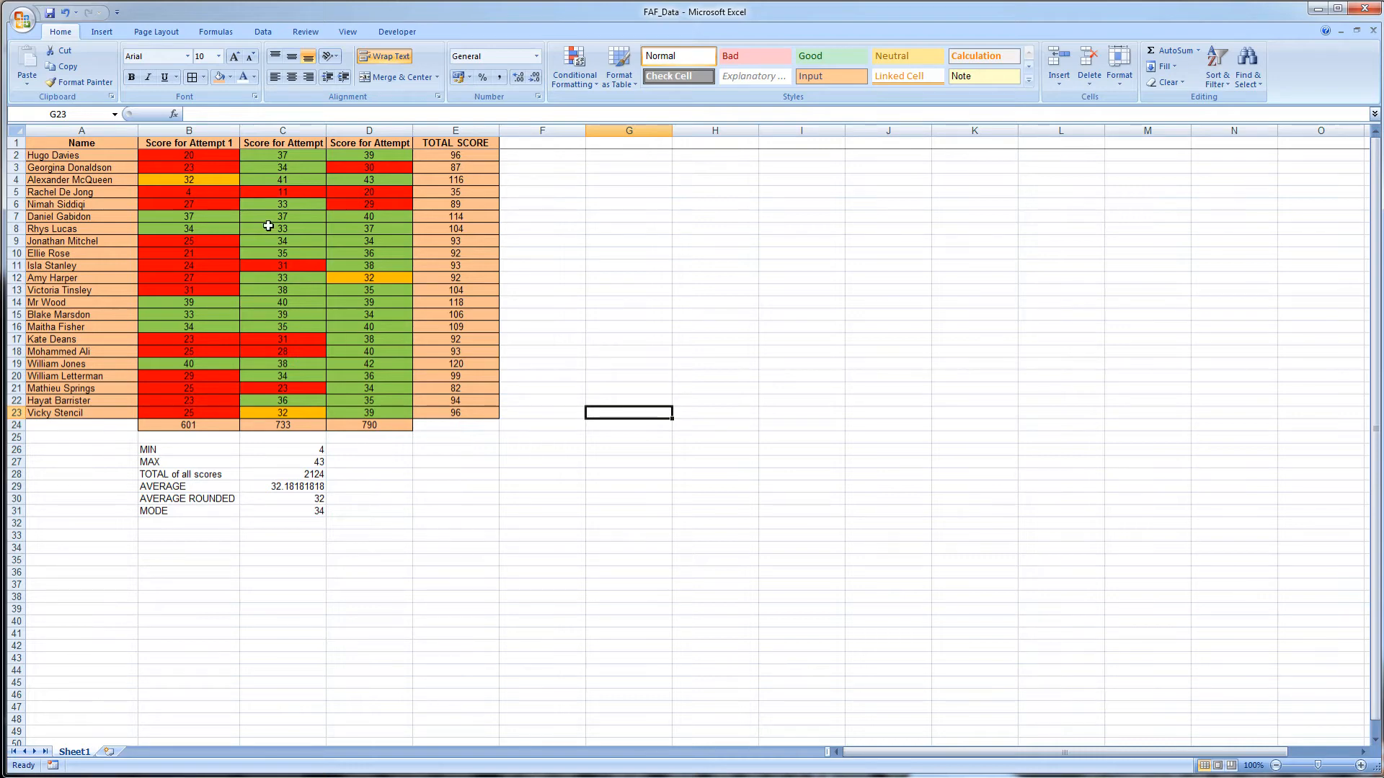
- Add a conditional formatting rule for attempt scores B2:D23 that formats only values ranking in the top 1
{"action": "left_click", "coordinate": [198, 156]}
{"action": "left_click_drag", "start_coordinate": [197, 157], "coordinate": [363, 414]}
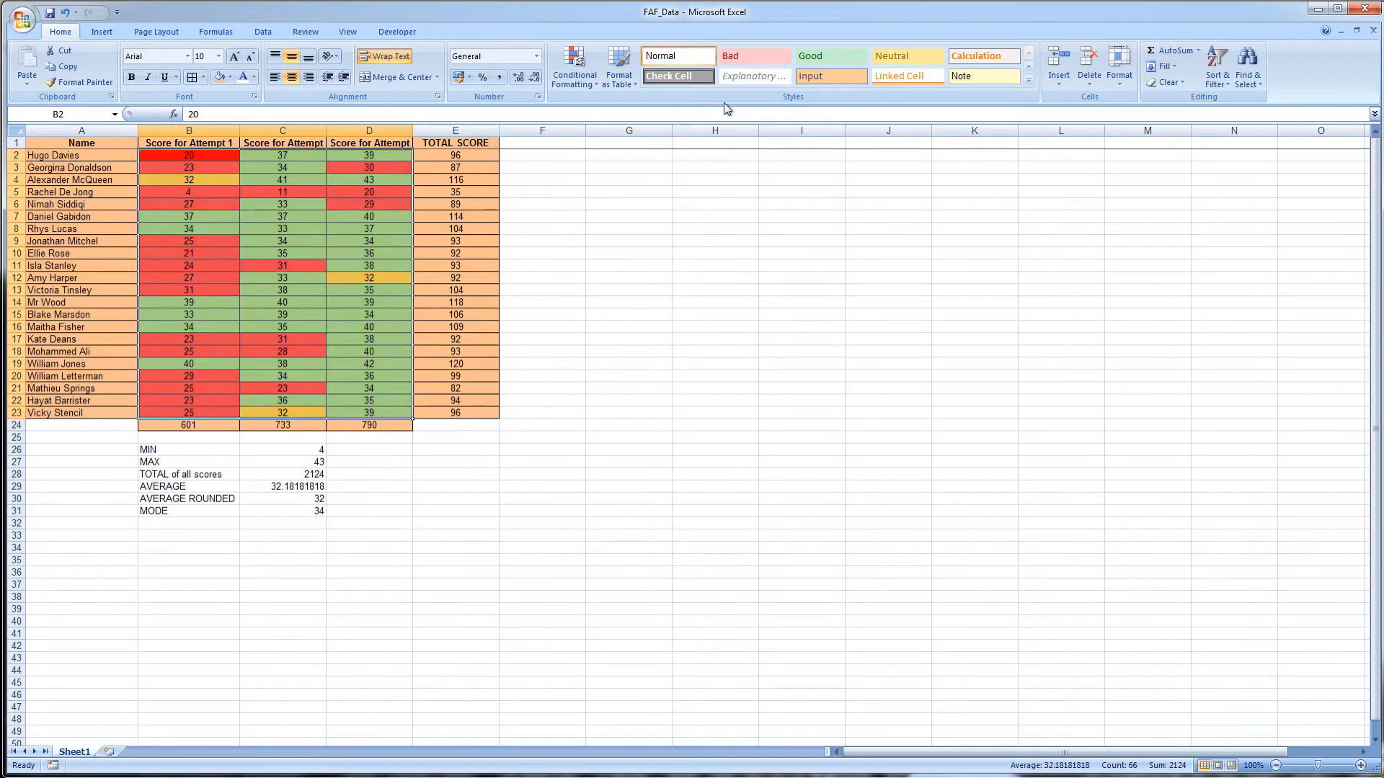
{"action": "left_click", "coordinate": [589, 87]}
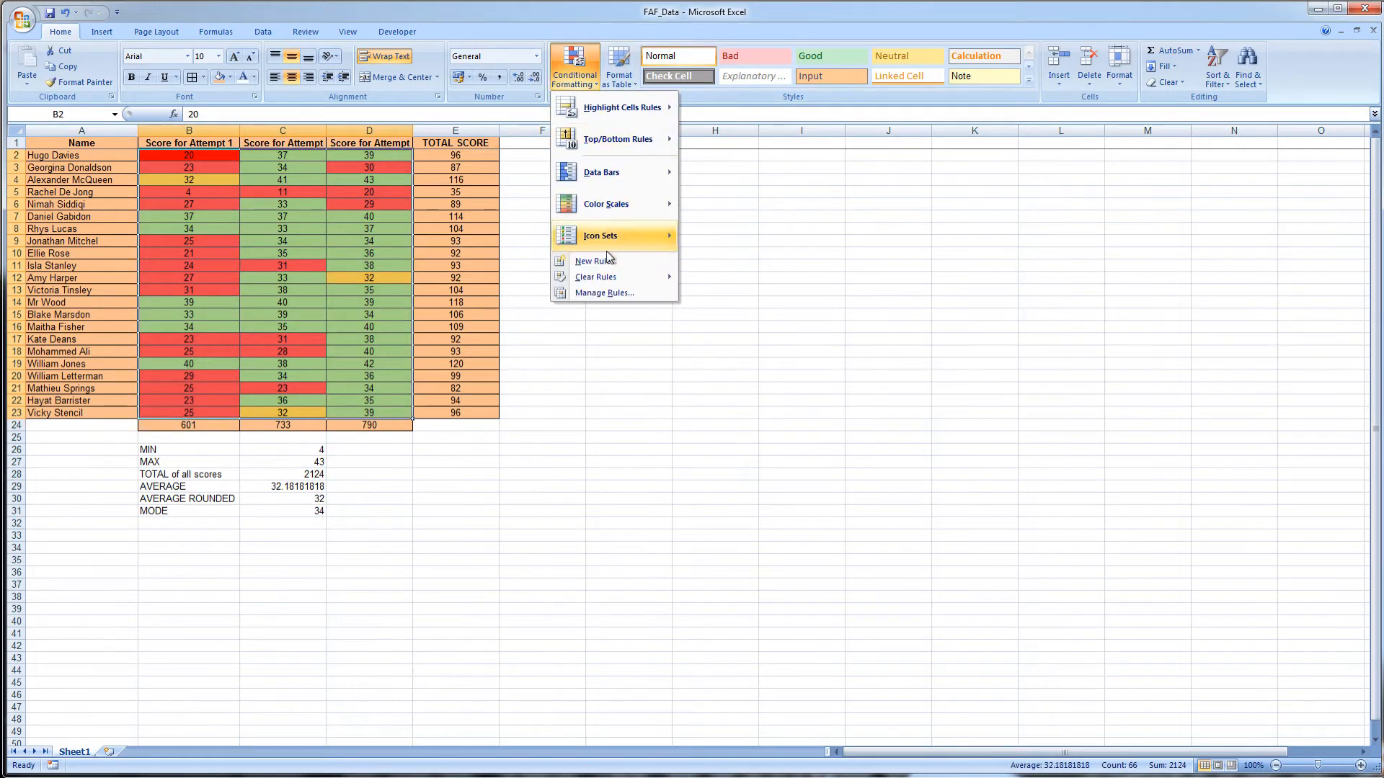
{"action": "left_click", "coordinate": [604, 293]}
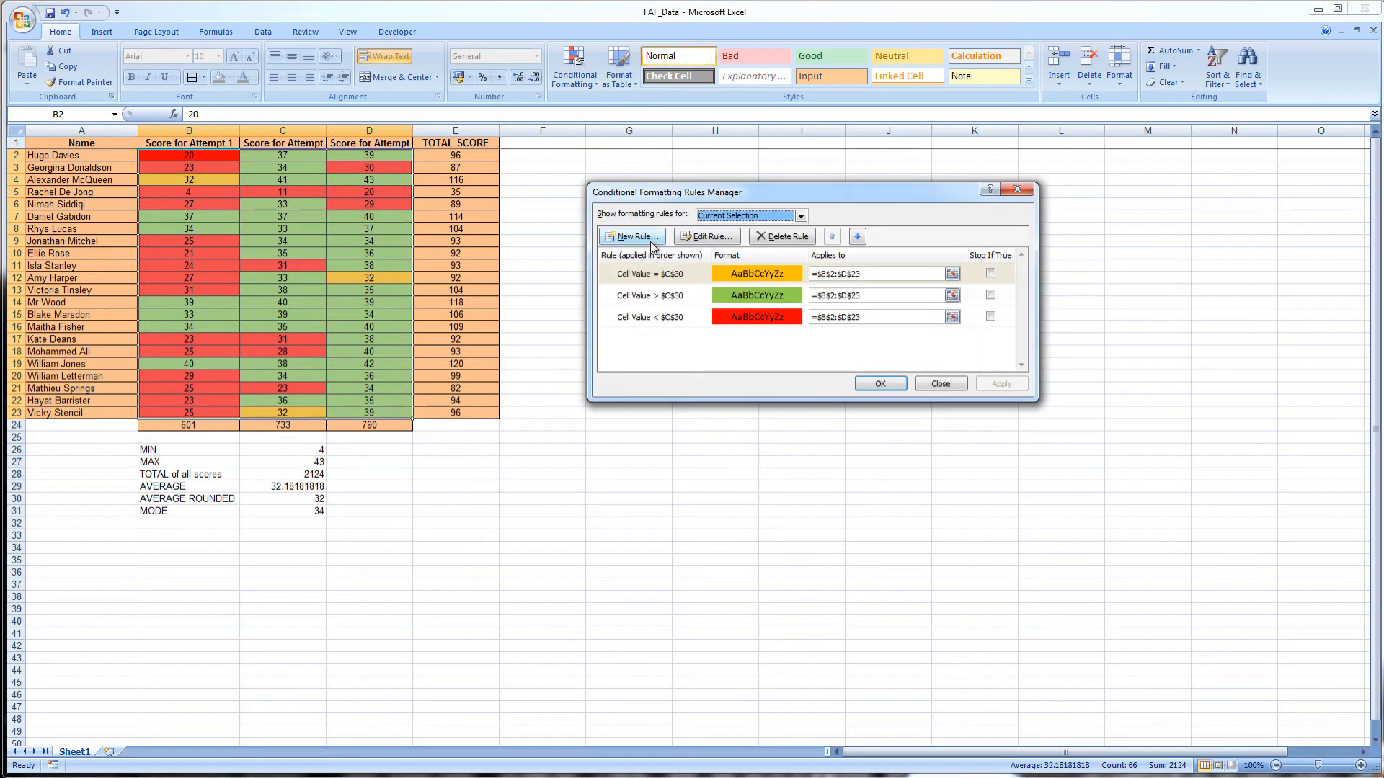
{"action": "left_click", "coordinate": [655, 245]}
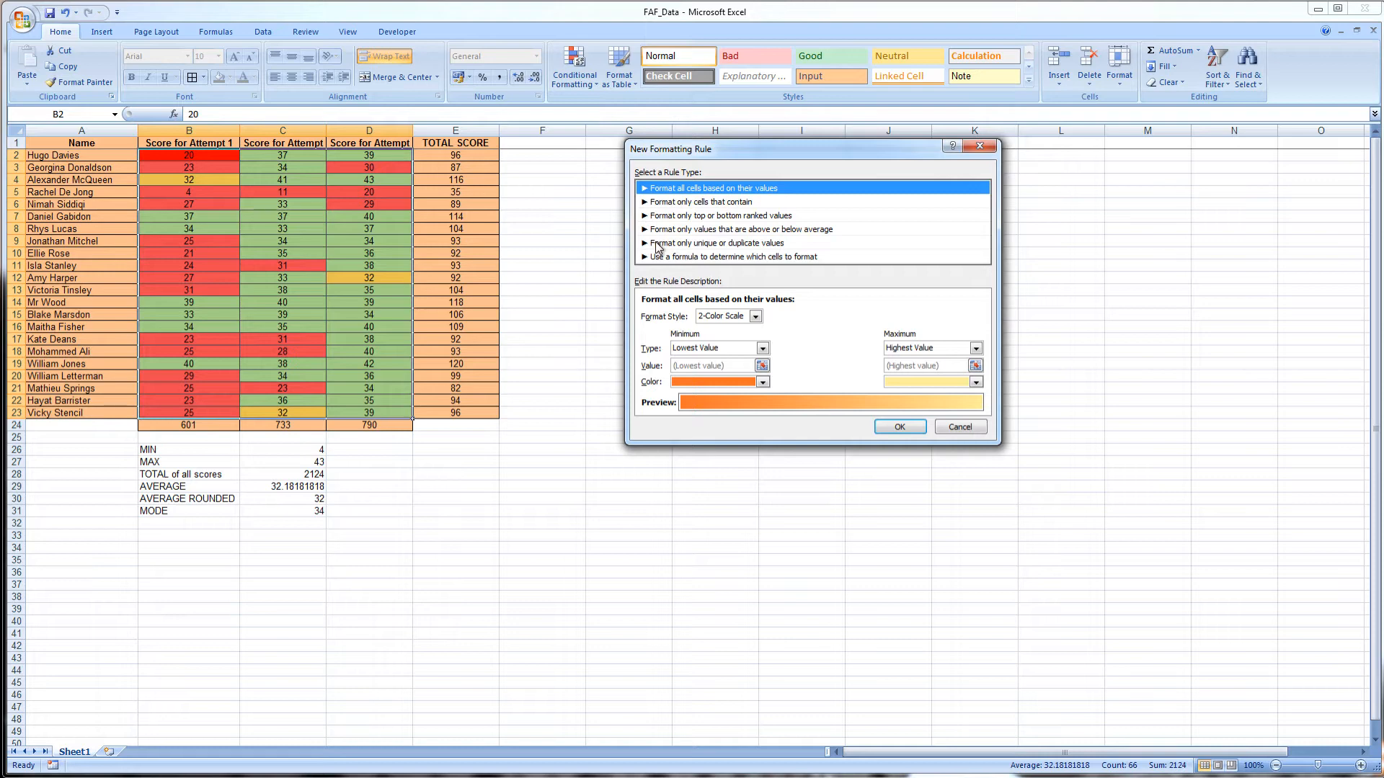
{"action": "left_click", "coordinate": [667, 217]}
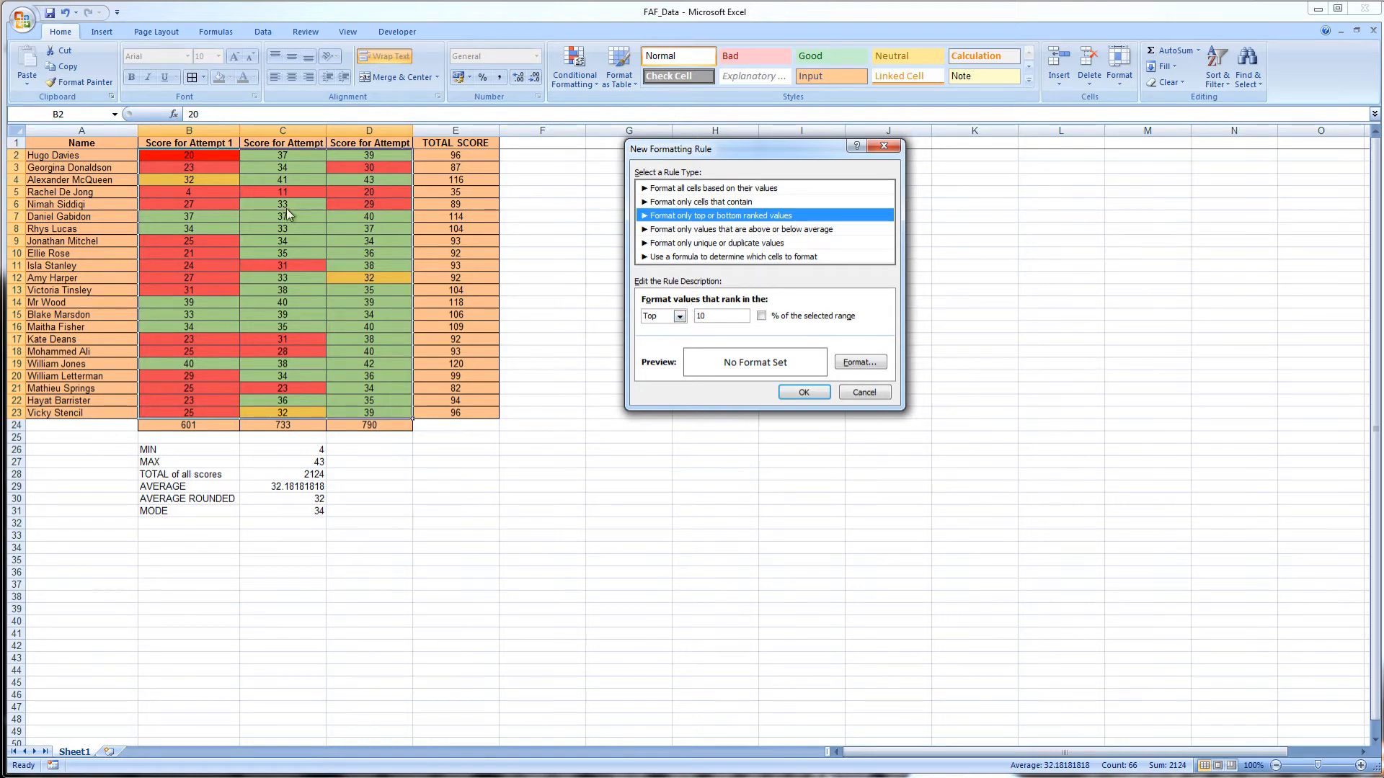
{"action": "left_click", "coordinate": [705, 315]}
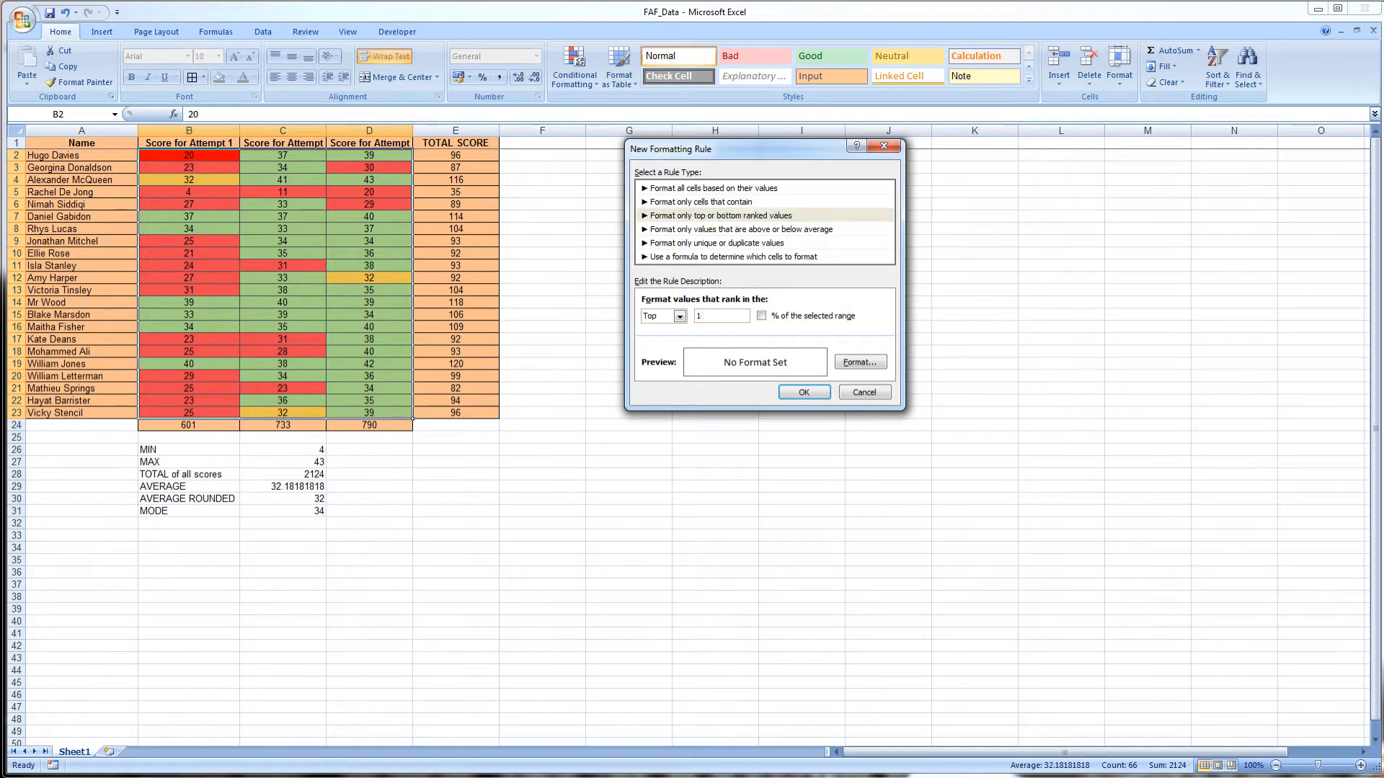
- Give the top 1 rule a yellow fill and apply it to the attempt scores
{"action": "left_click", "coordinate": [852, 362]}
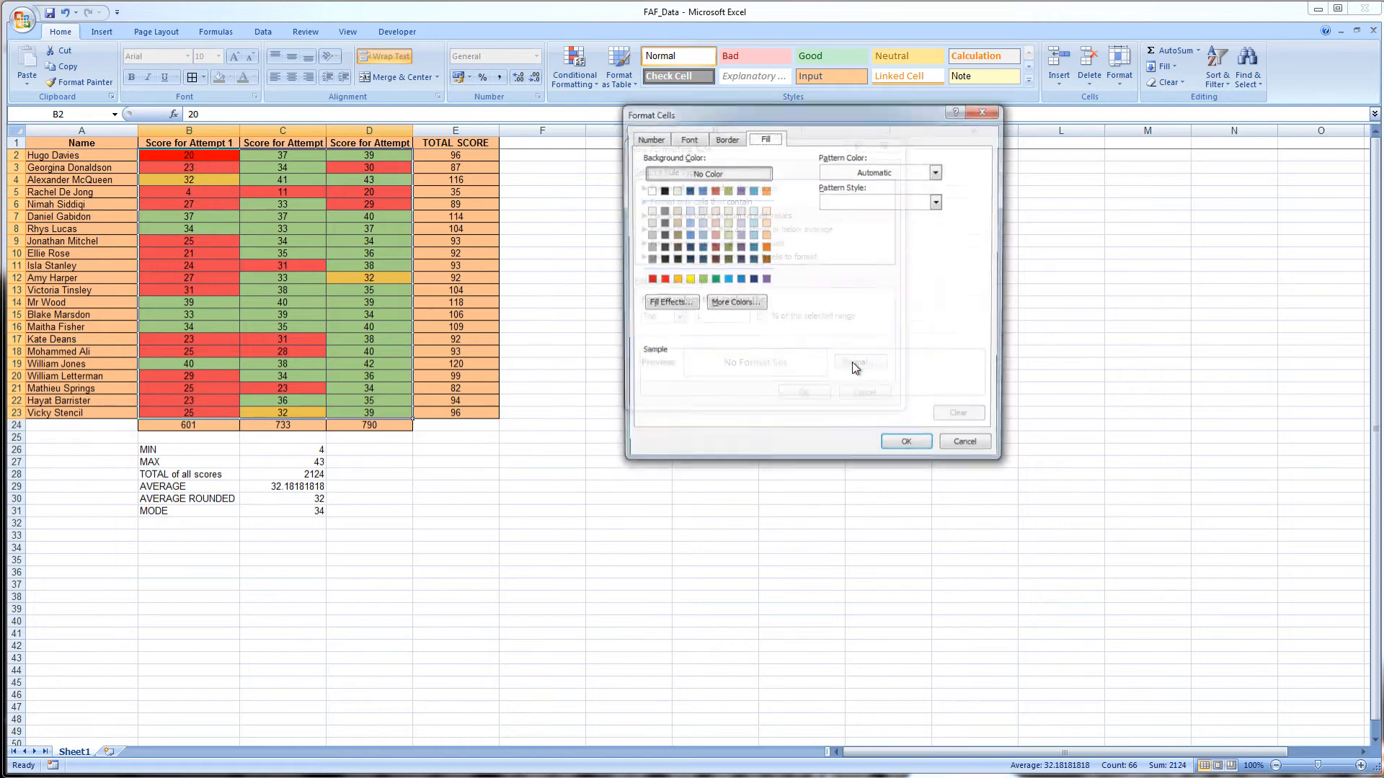
{"action": "left_click", "coordinate": [688, 279]}
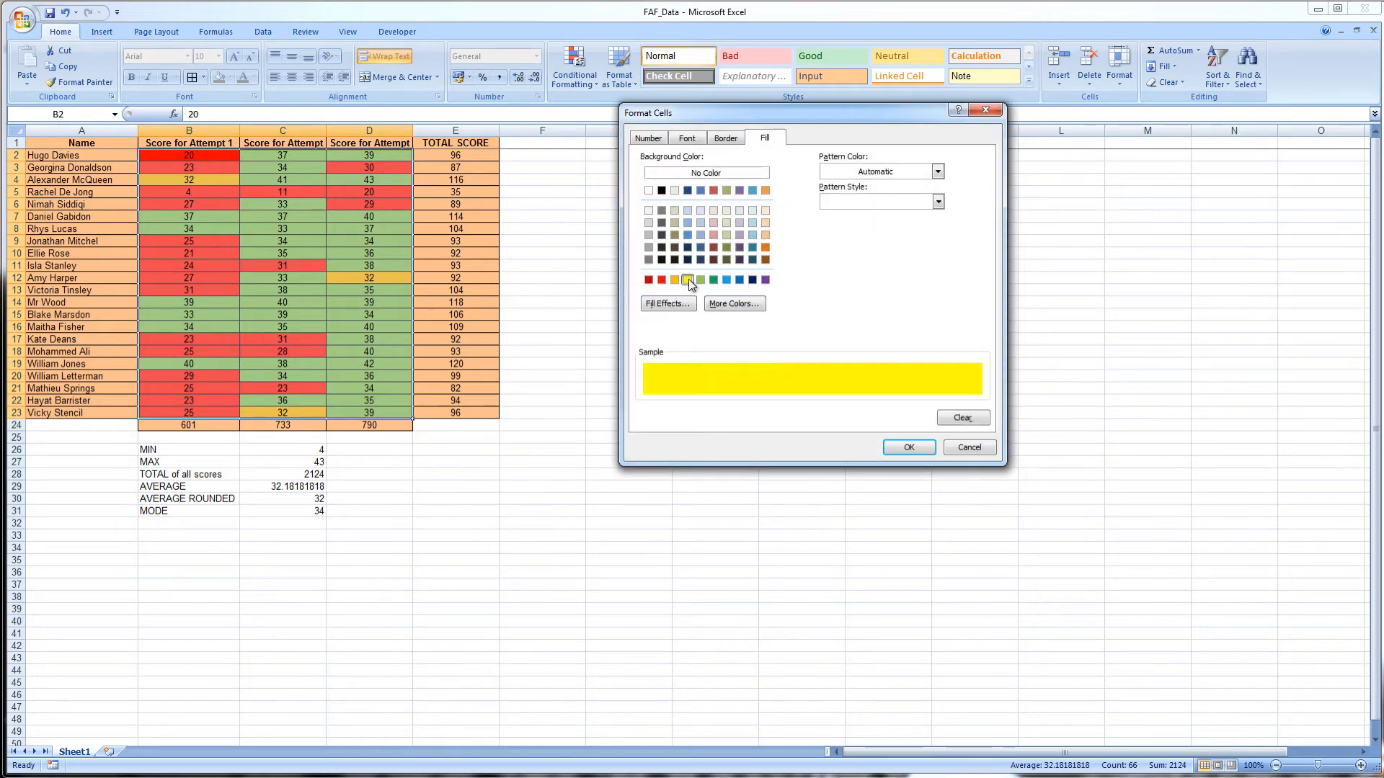
{"action": "left_click", "coordinate": [905, 447]}
{"action": "left_click", "coordinate": [806, 391]}
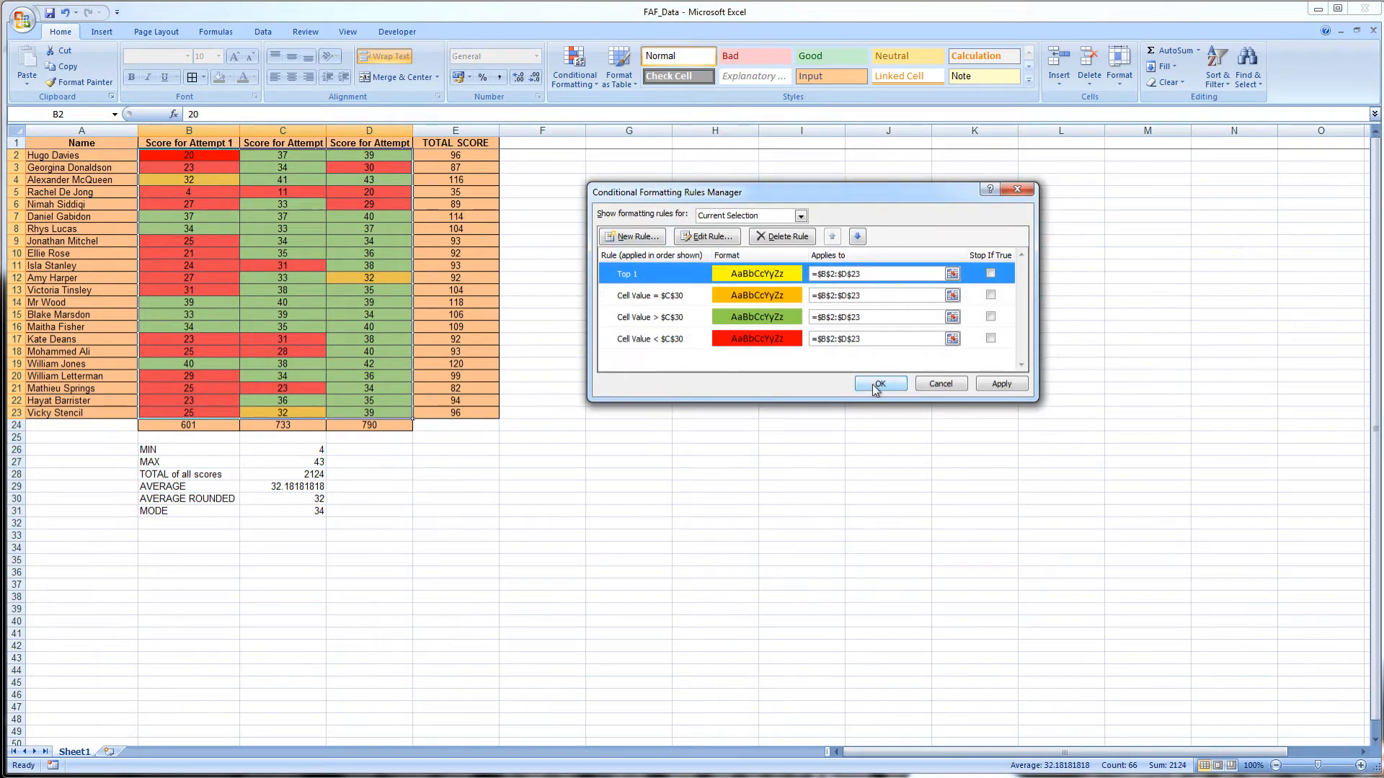
{"action": "left_click", "coordinate": [998, 382]}
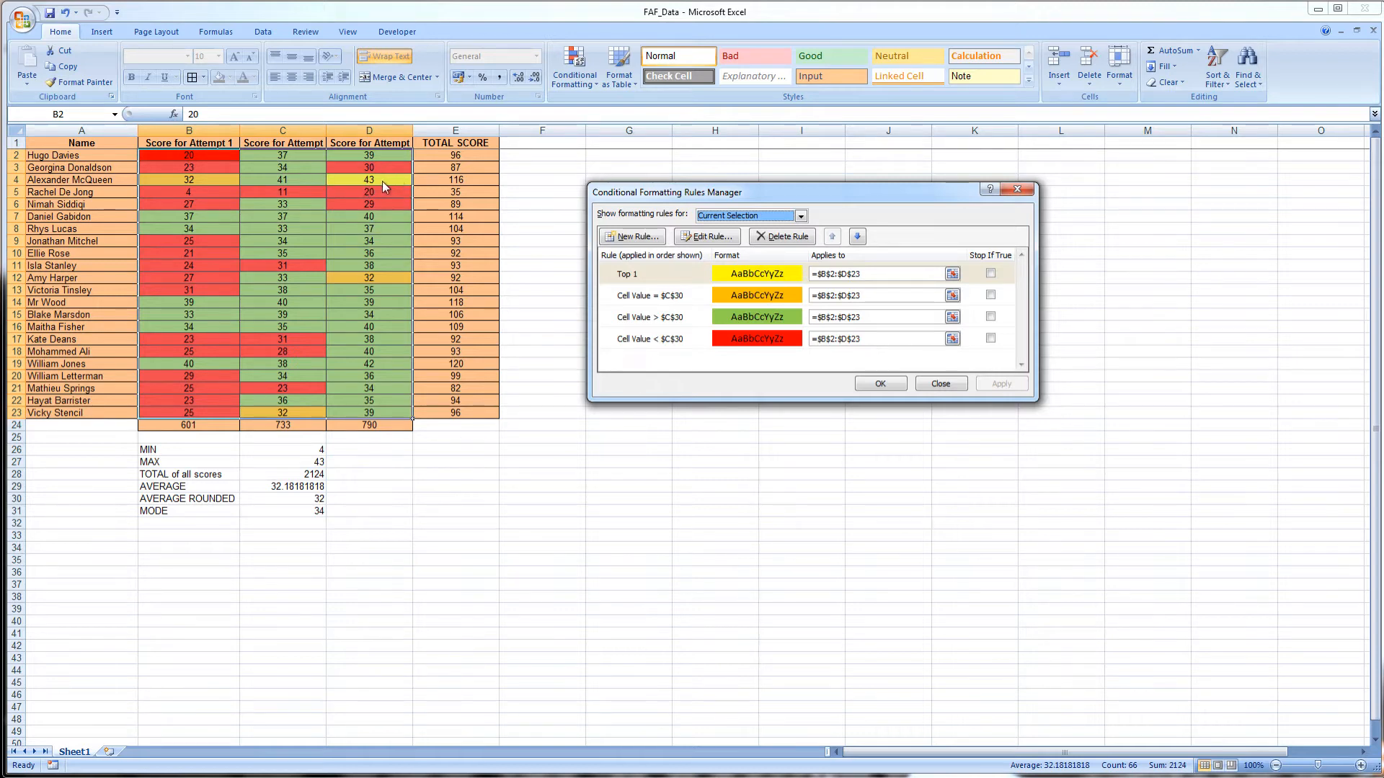
- Move the Top 1 rule down two places, below the greater-than rule, and apply the new order
{"action": "left_click", "coordinate": [698, 317]}
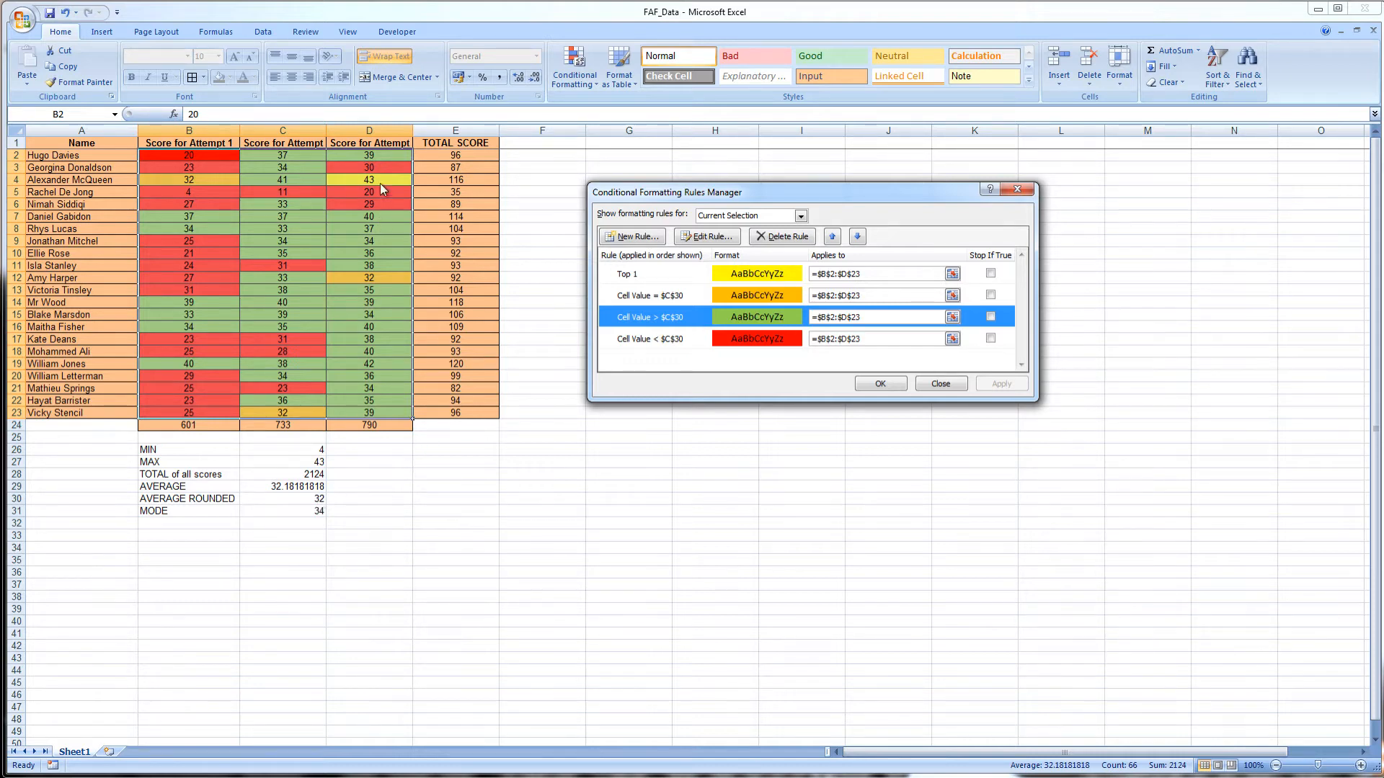
{"action": "left_click", "coordinate": [672, 274]}
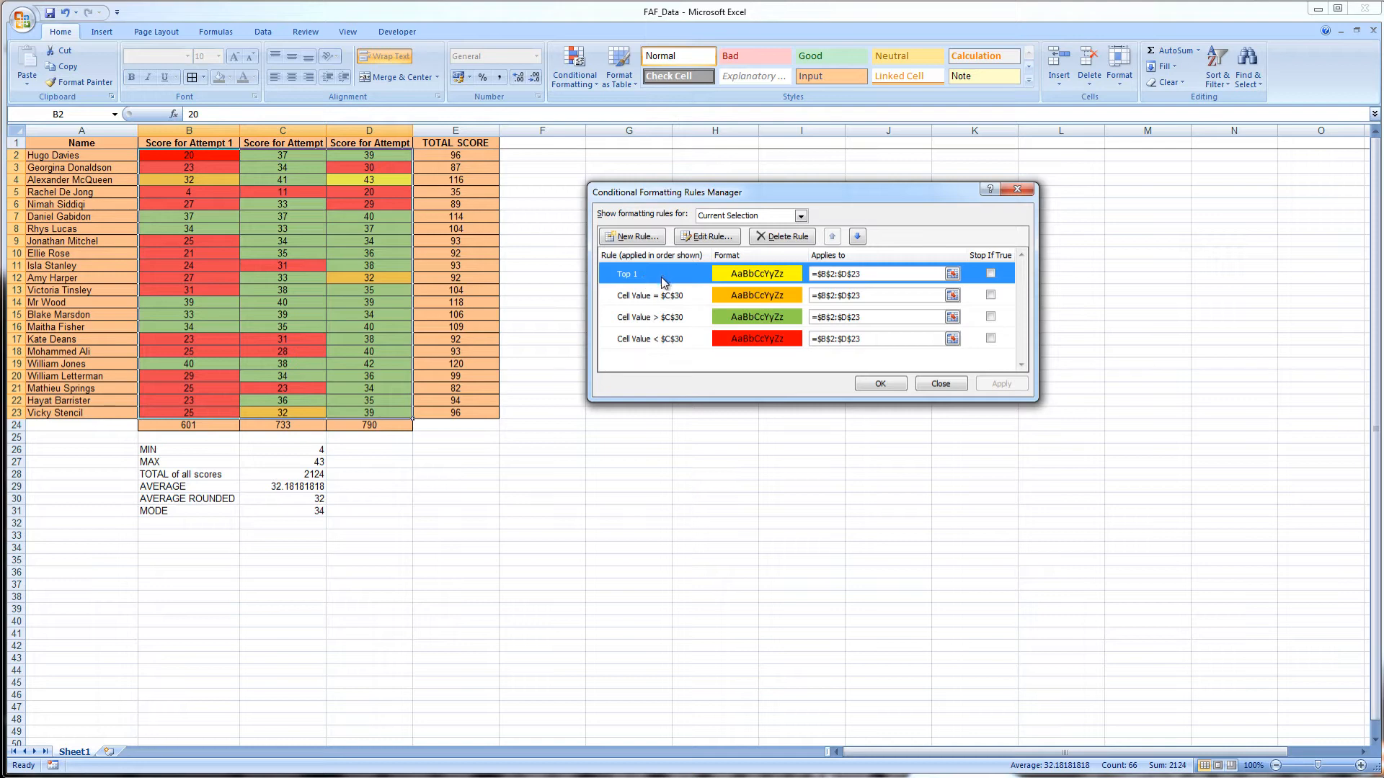
{"action": "left_click", "coordinate": [702, 295]}
{"action": "left_click", "coordinate": [693, 318]}
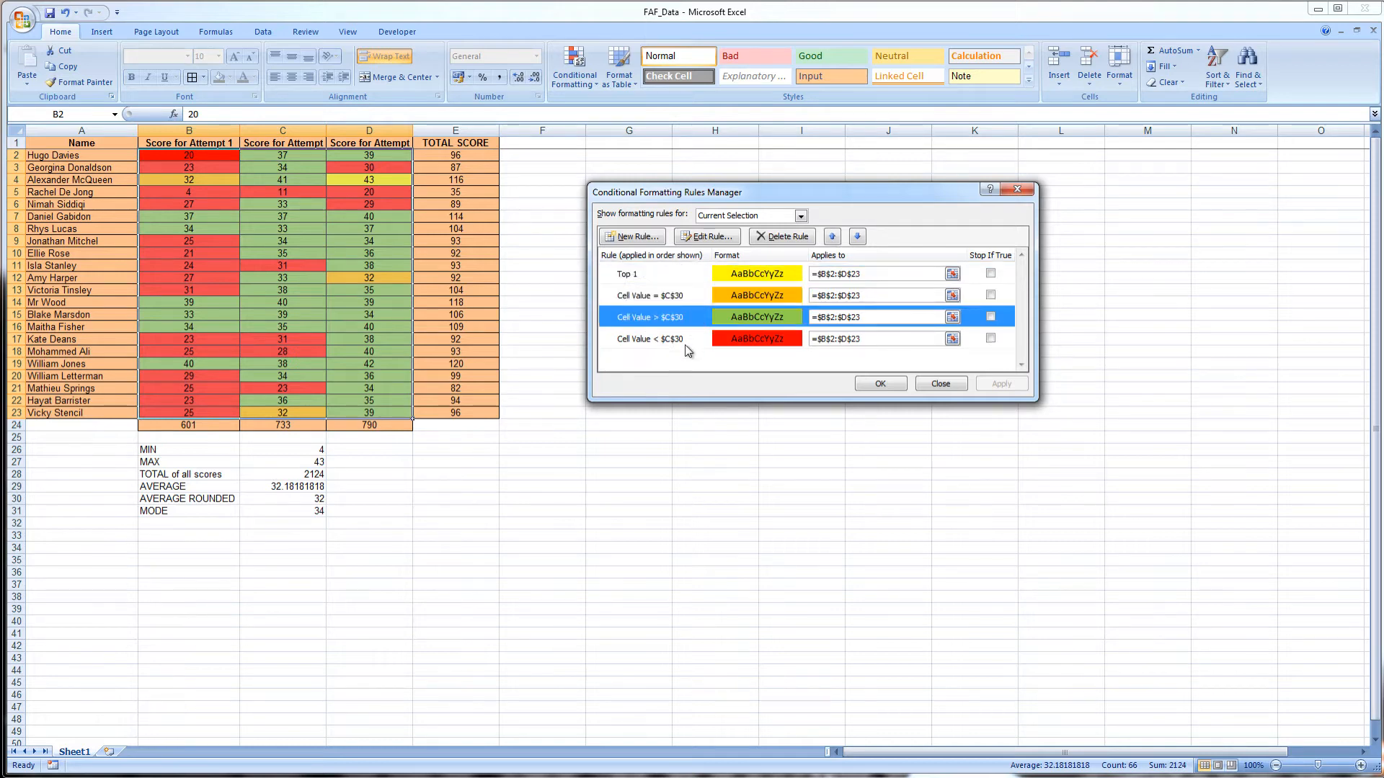
{"action": "left_click", "coordinate": [694, 339]}
{"action": "left_click", "coordinate": [678, 275]}
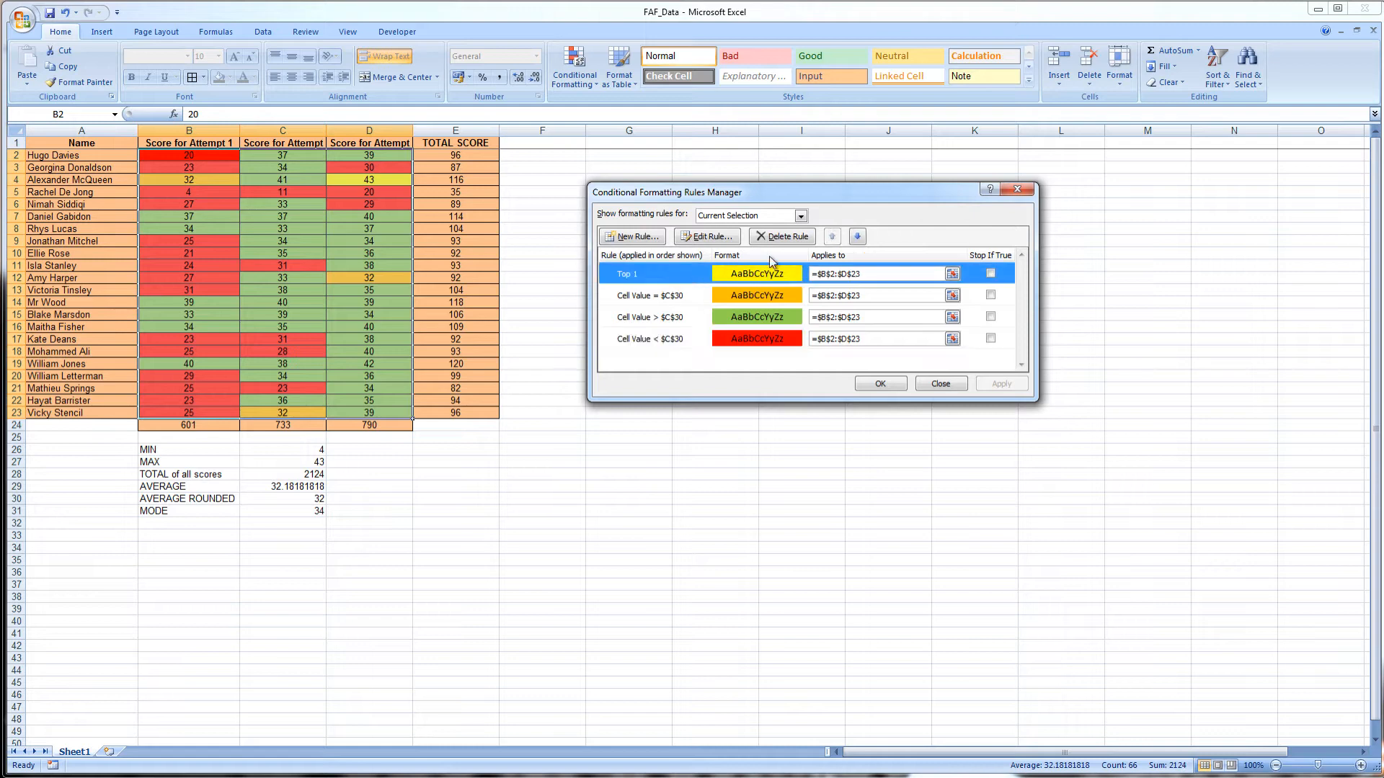
{"action": "left_click", "coordinate": [857, 238]}
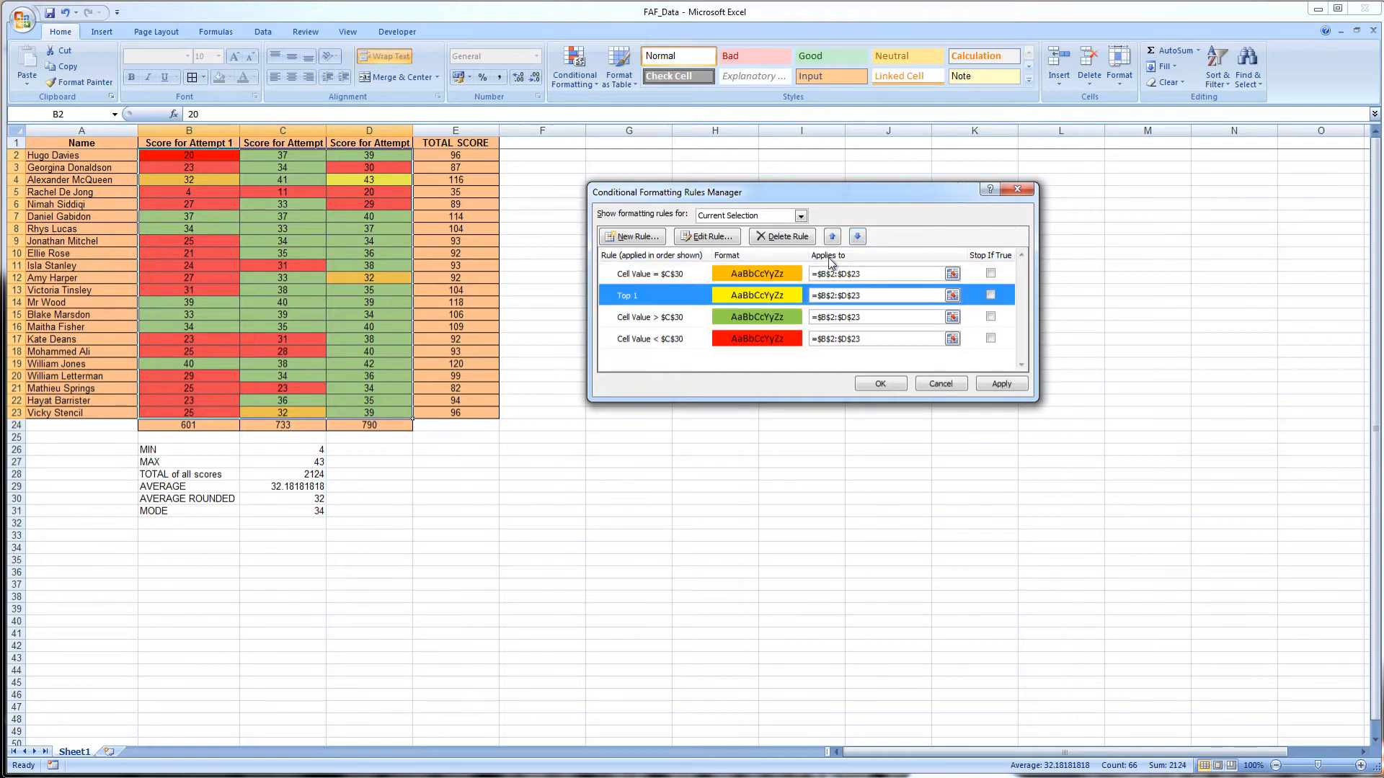
{"action": "left_click", "coordinate": [857, 238]}
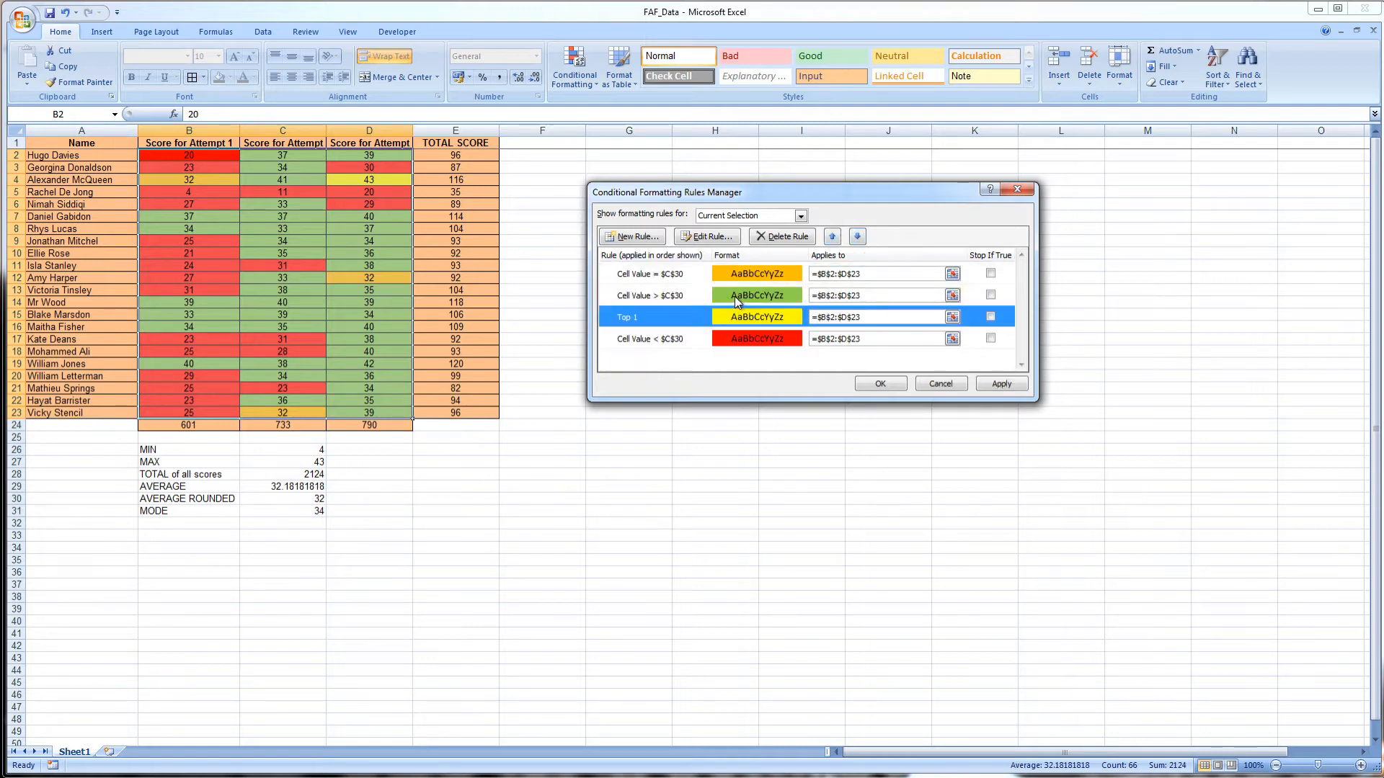
{"action": "left_click", "coordinate": [1001, 384]}
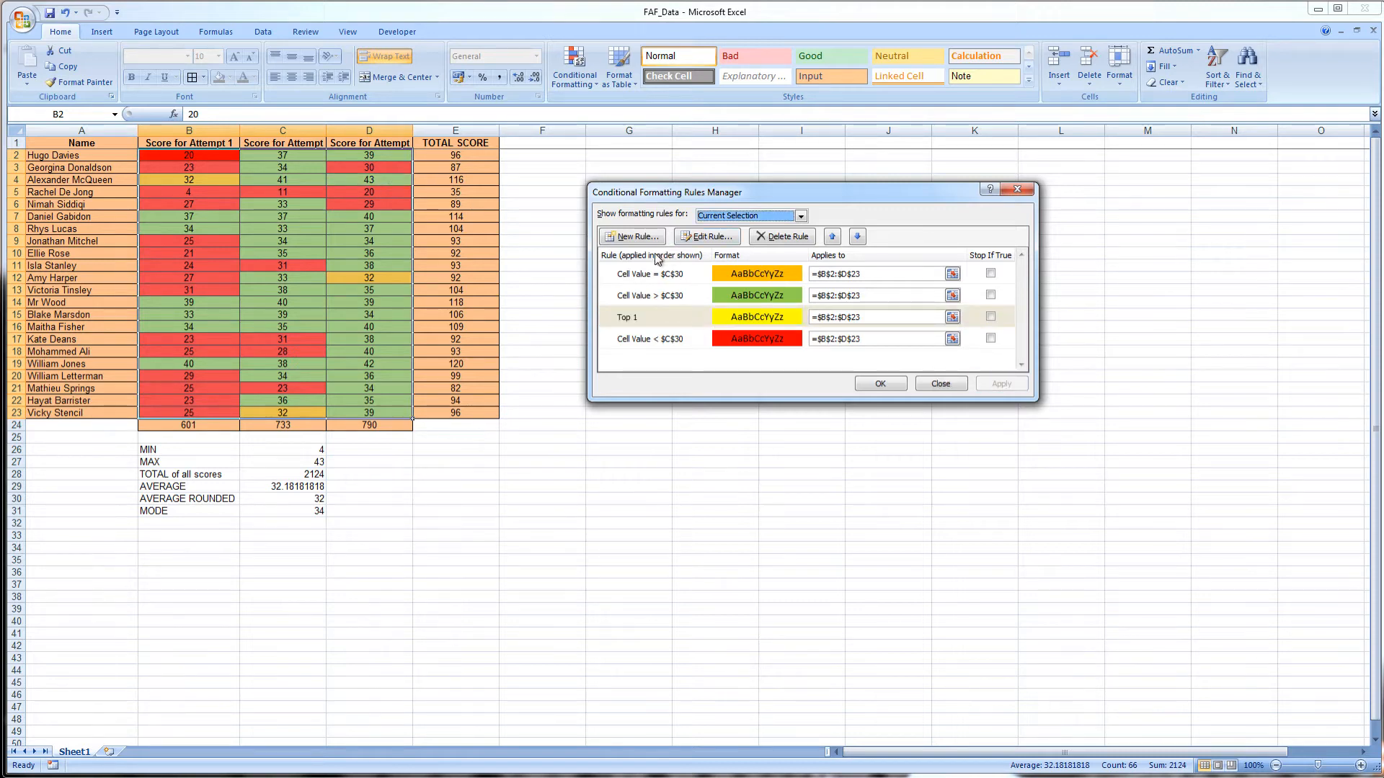
- Move the Top 1 rule back to the head of the rule order and apply it
{"action": "left_click", "coordinate": [702, 294]}
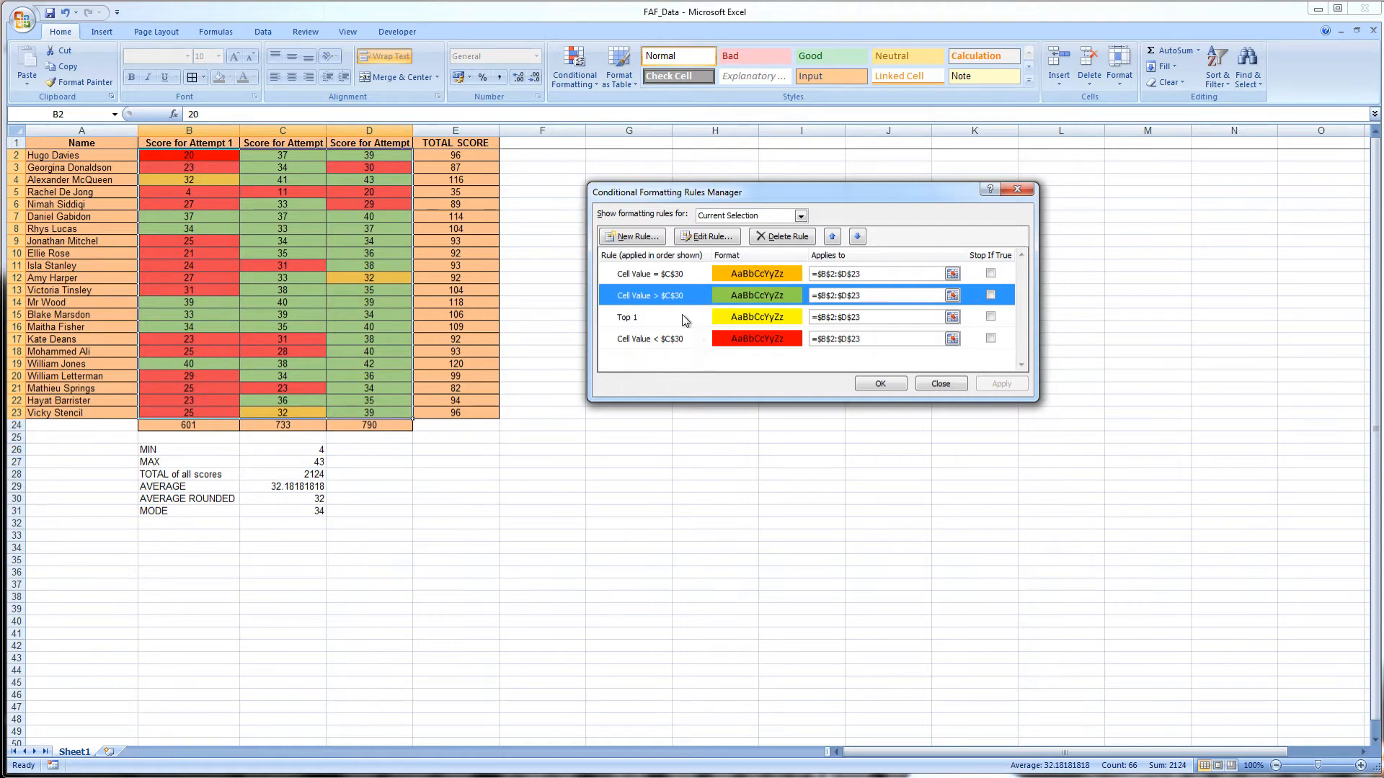
{"action": "left_click", "coordinate": [683, 317]}
{"action": "left_click", "coordinate": [832, 237]}
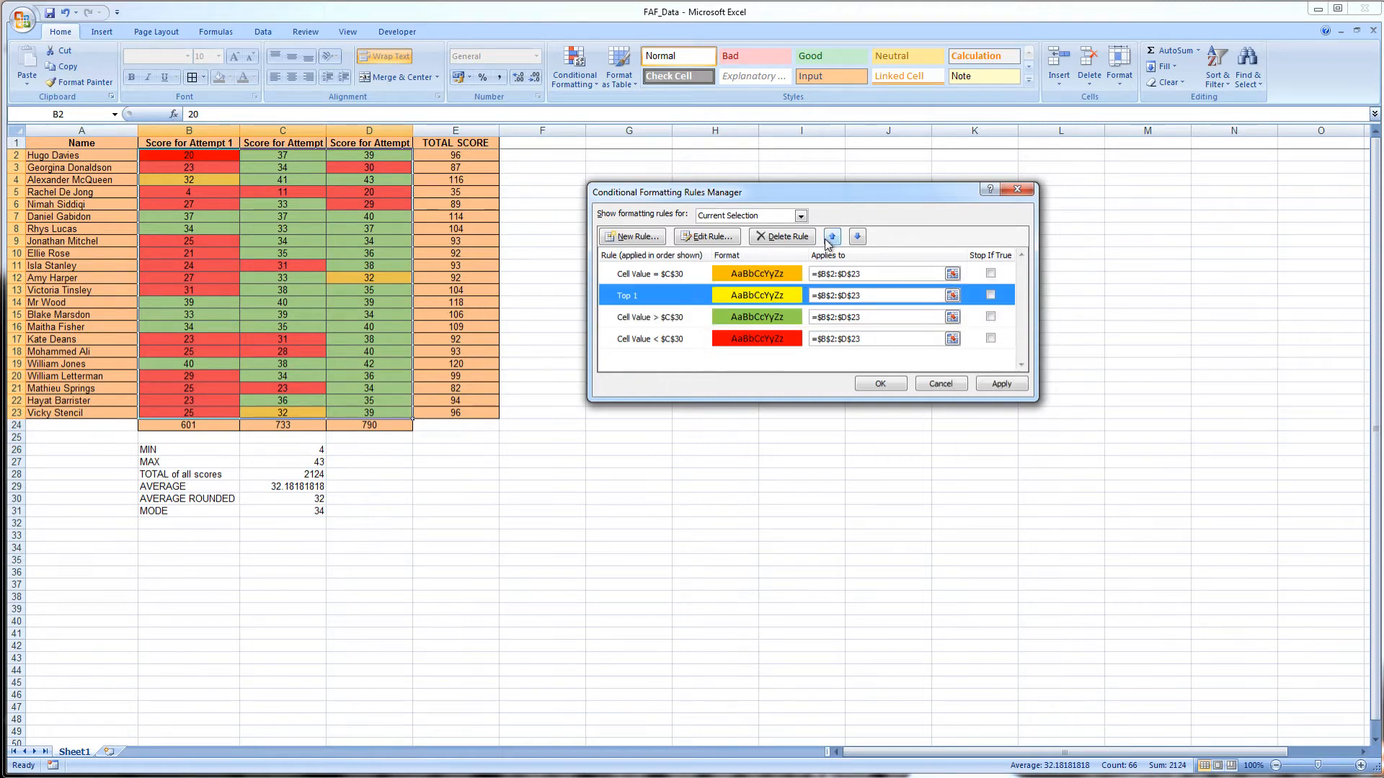
{"action": "left_click", "coordinate": [831, 237]}
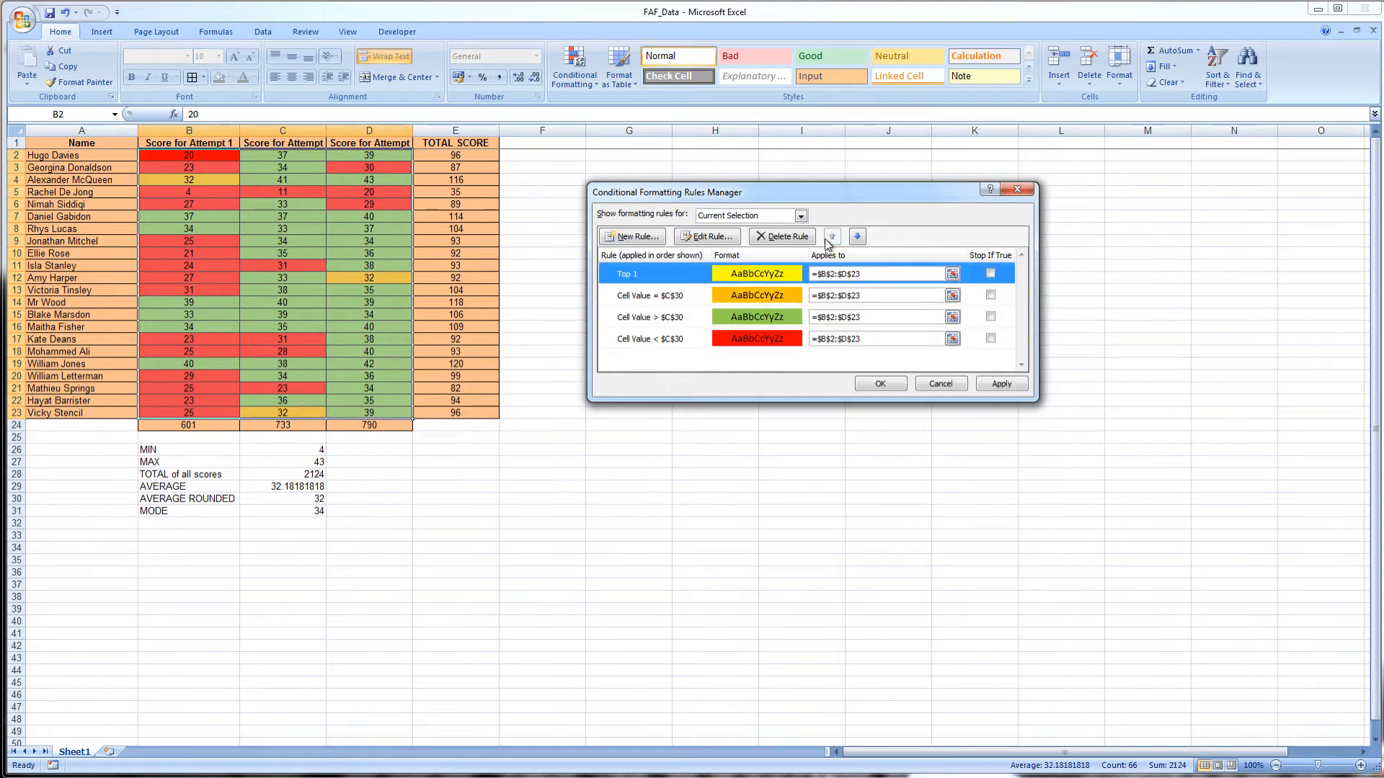
{"action": "left_click", "coordinate": [1001, 384]}
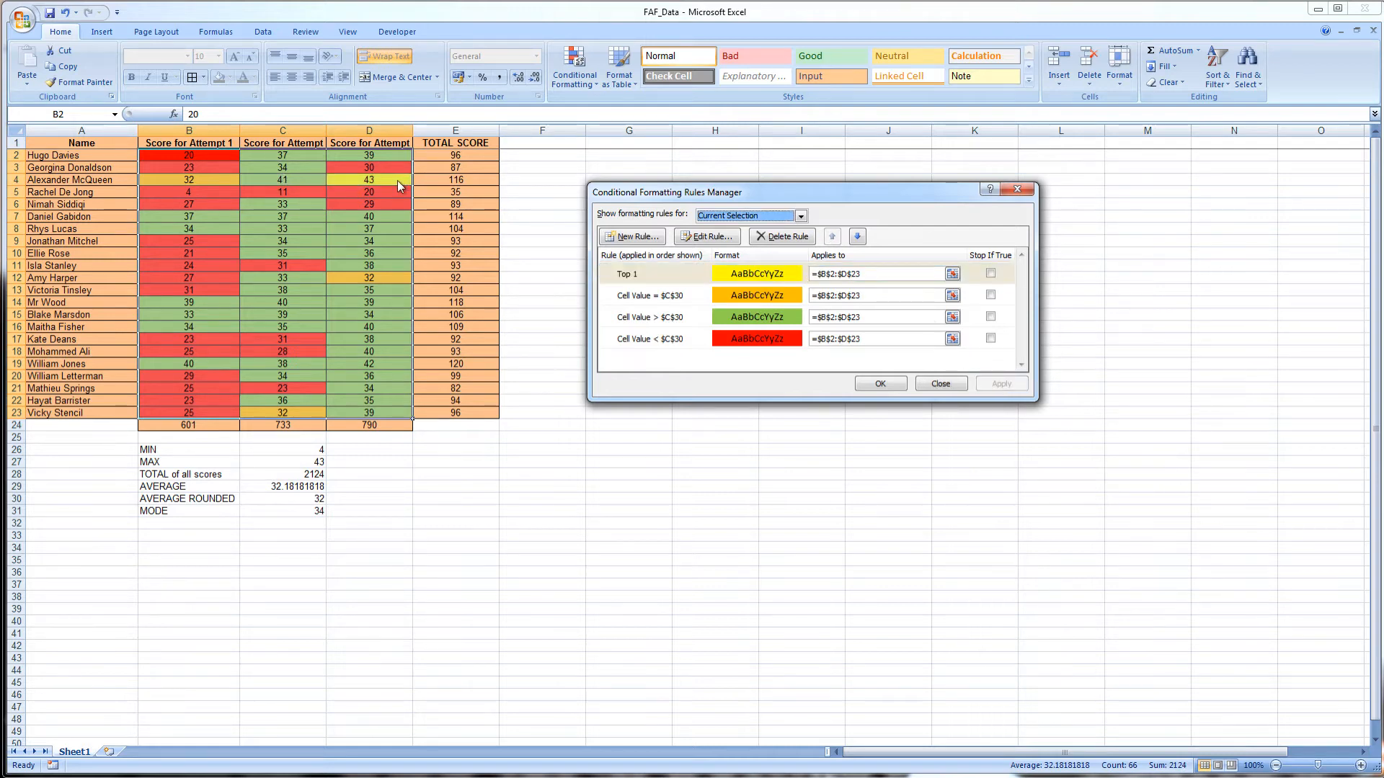
- Add another rule that formats only values ranking in the bottom 1 of the attempt scores
{"action": "left_click", "coordinate": [632, 235]}
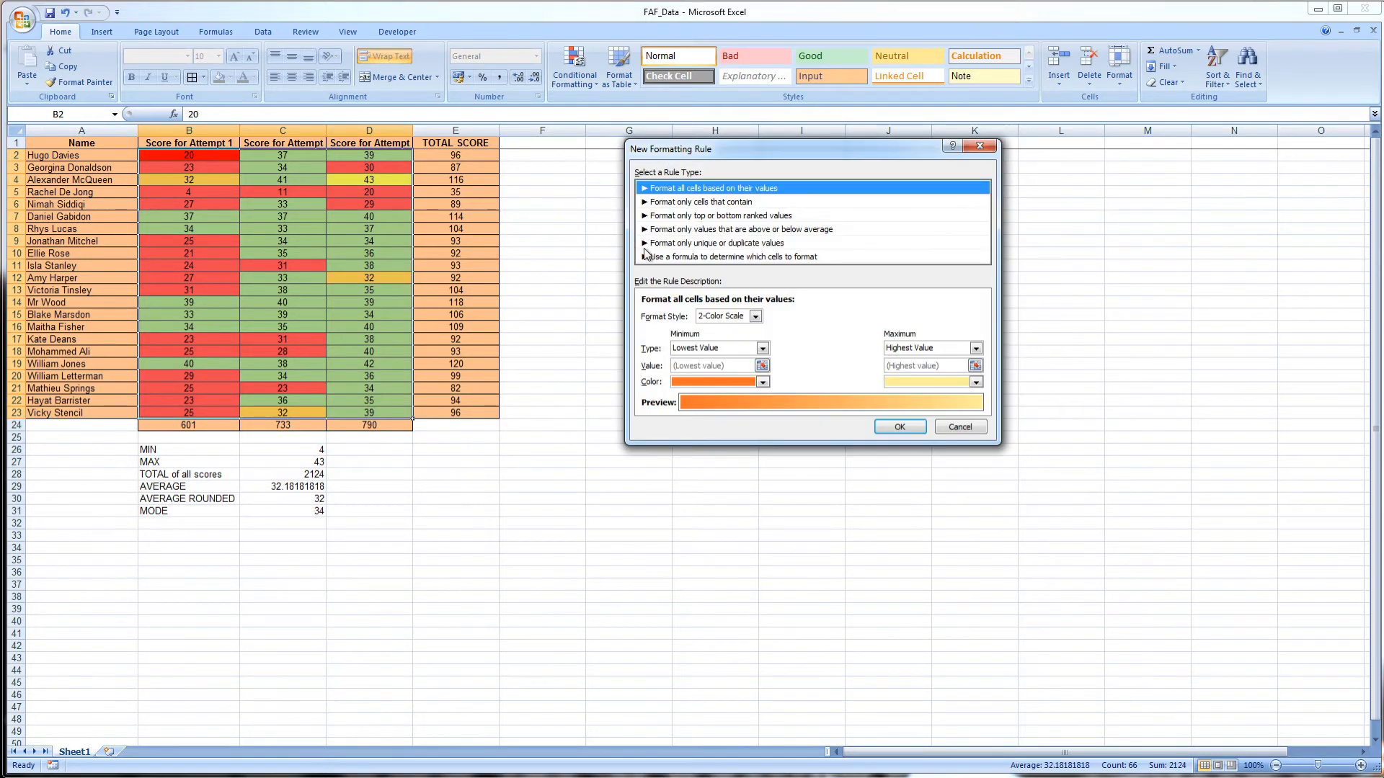
{"action": "left_click", "coordinate": [670, 218]}
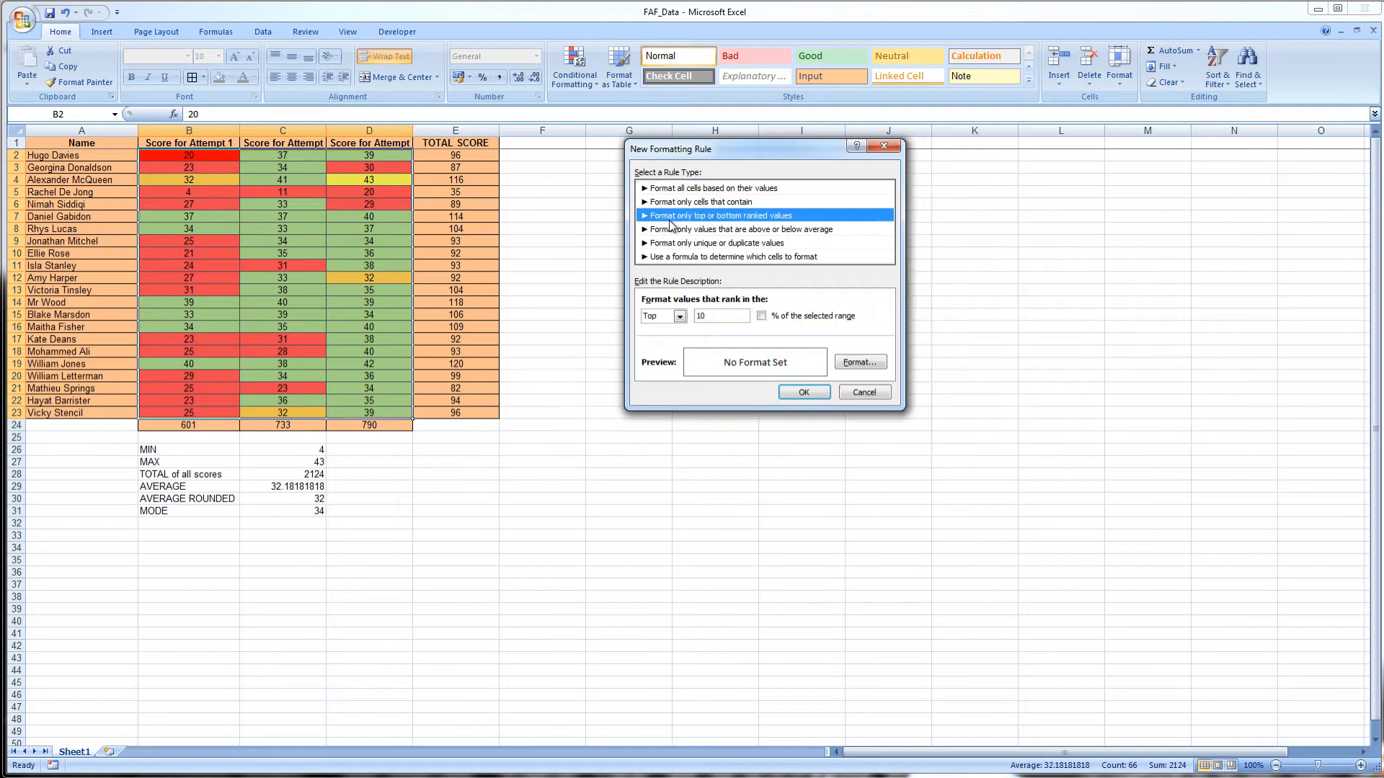
{"action": "left_click", "coordinate": [679, 316]}
{"action": "left_click", "coordinate": [661, 338]}
{"action": "left_click", "coordinate": [747, 314]}
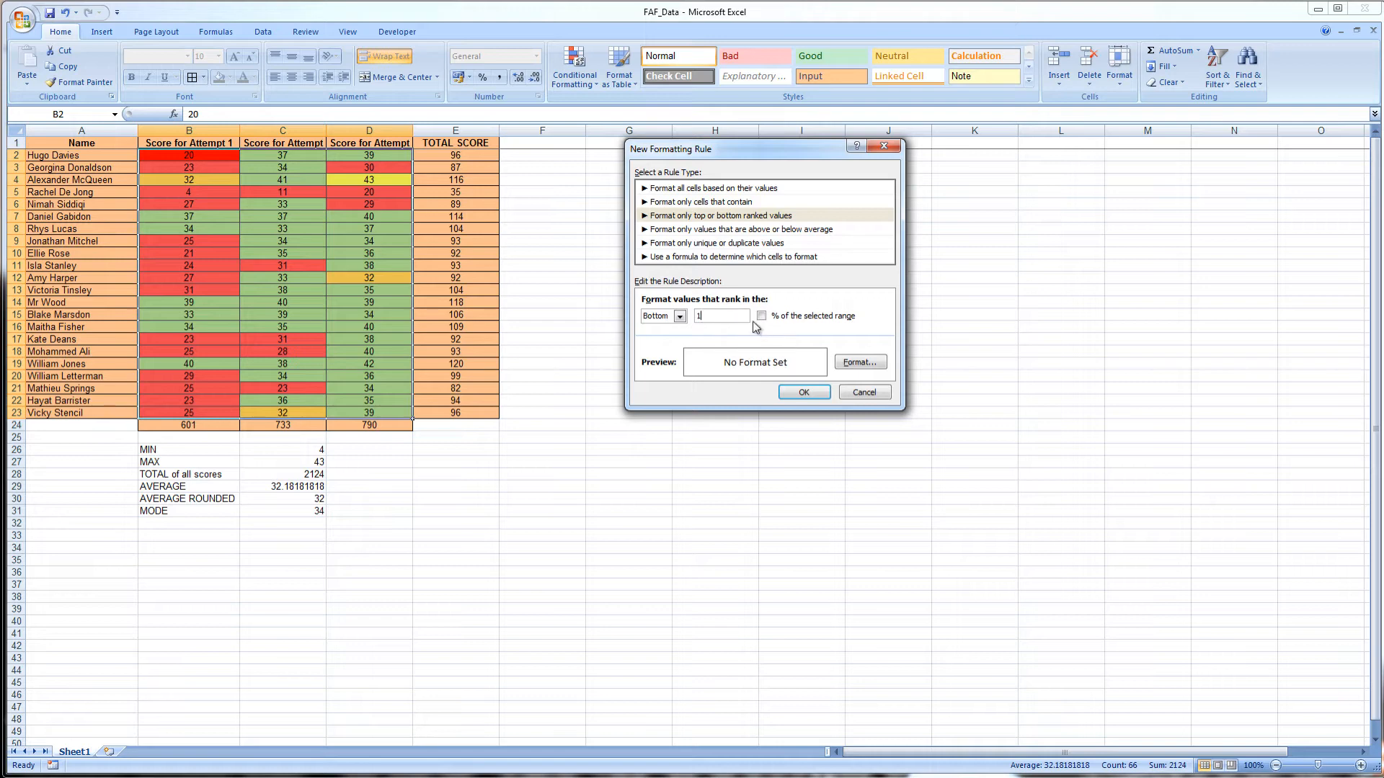
- Give the bottom 1 rule a black fill with white font, apply it to the attempt scores and close the rules manager
{"action": "left_click", "coordinate": [851, 359]}
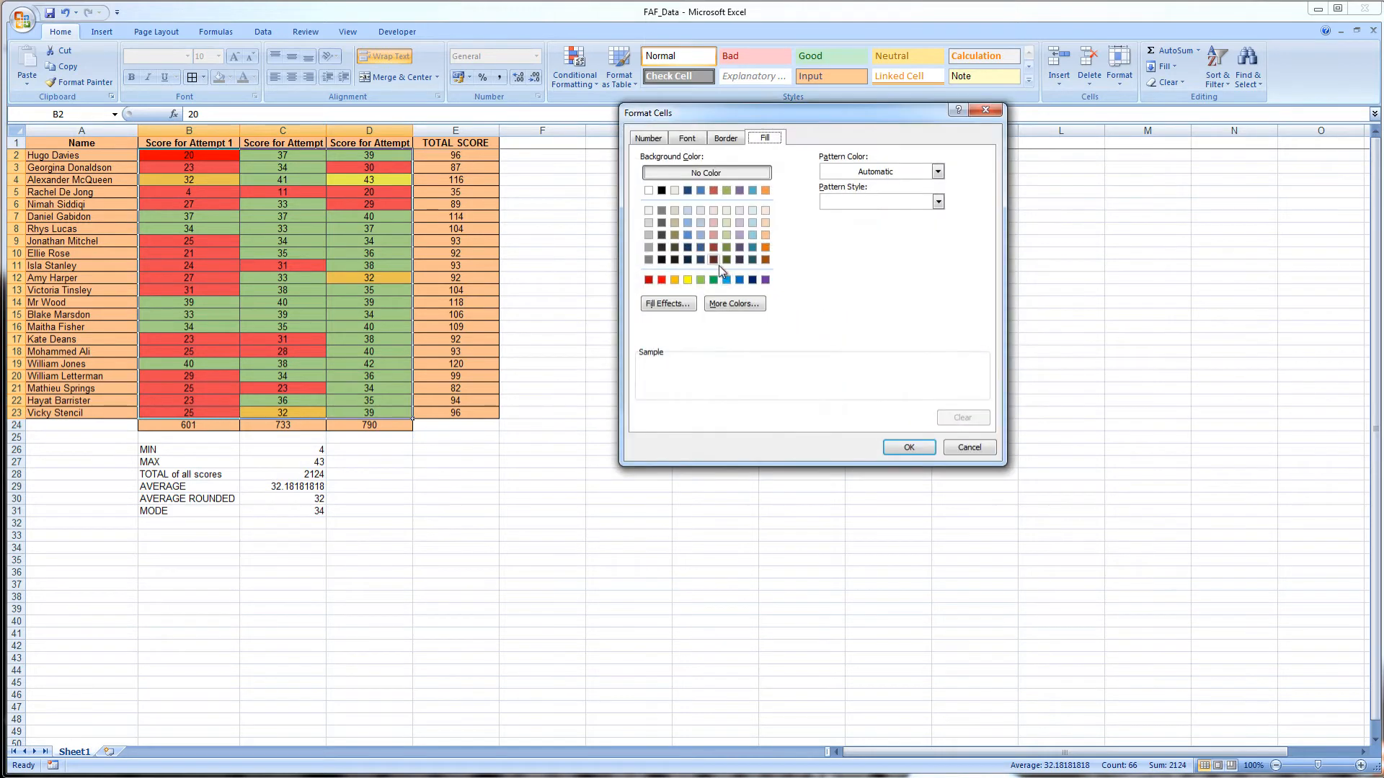
{"action": "left_click", "coordinate": [662, 261]}
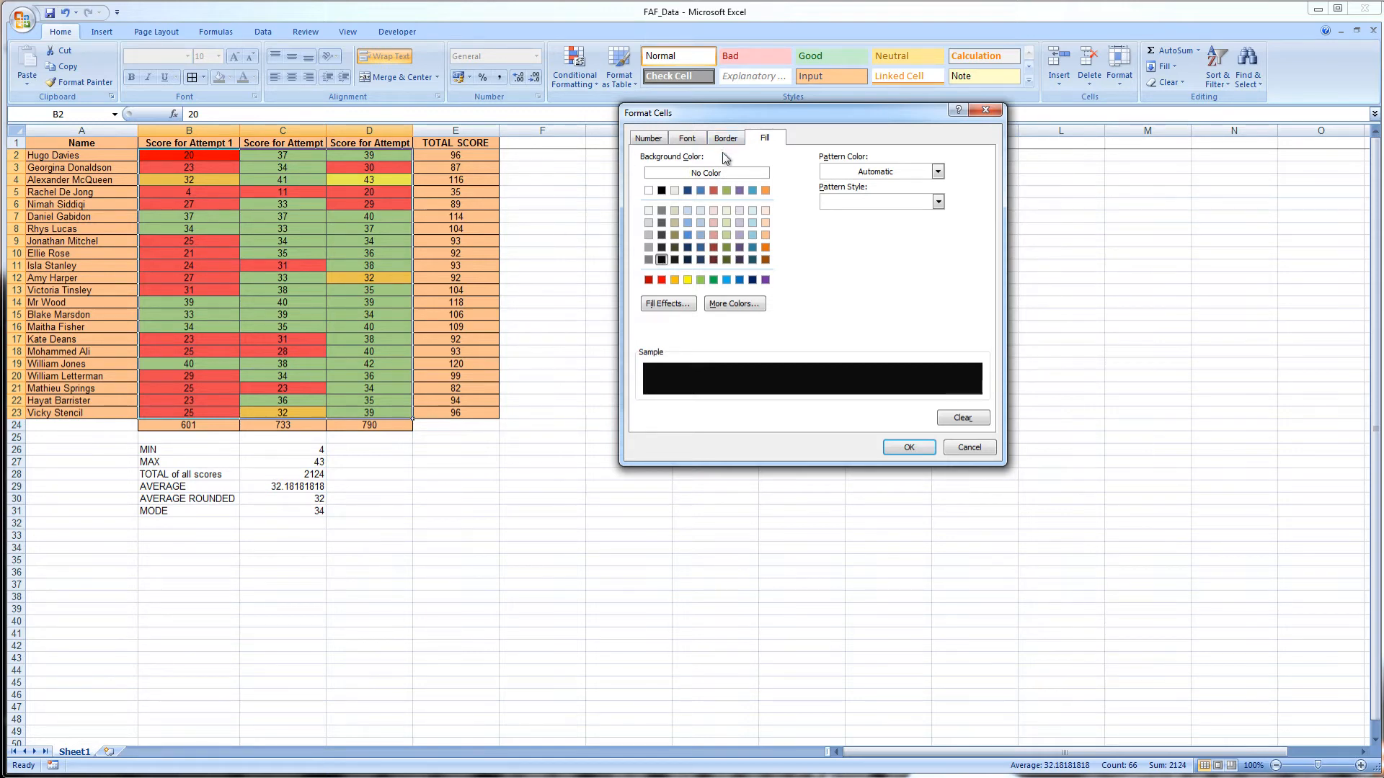
{"action": "left_click", "coordinate": [688, 141]}
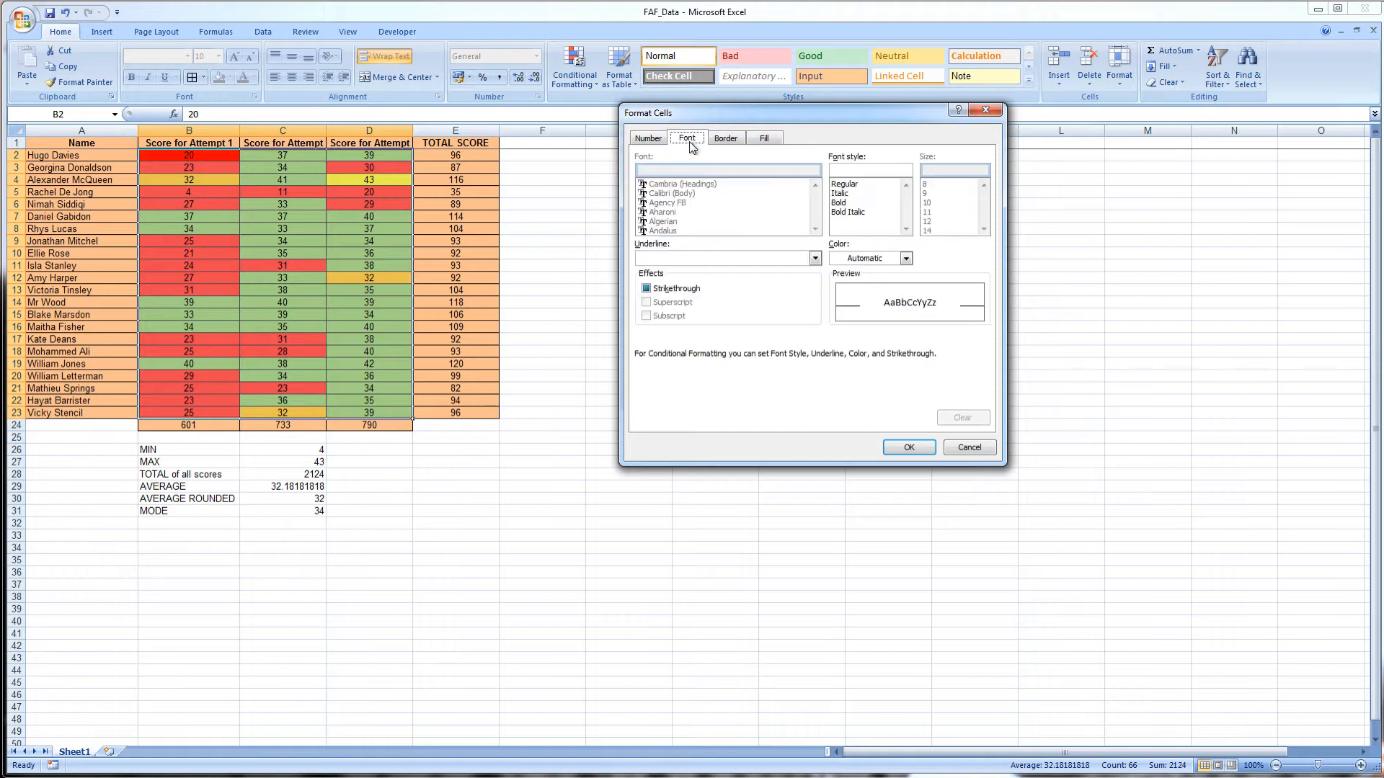
{"action": "left_click", "coordinate": [905, 258]}
{"action": "left_click", "coordinate": [836, 305]}
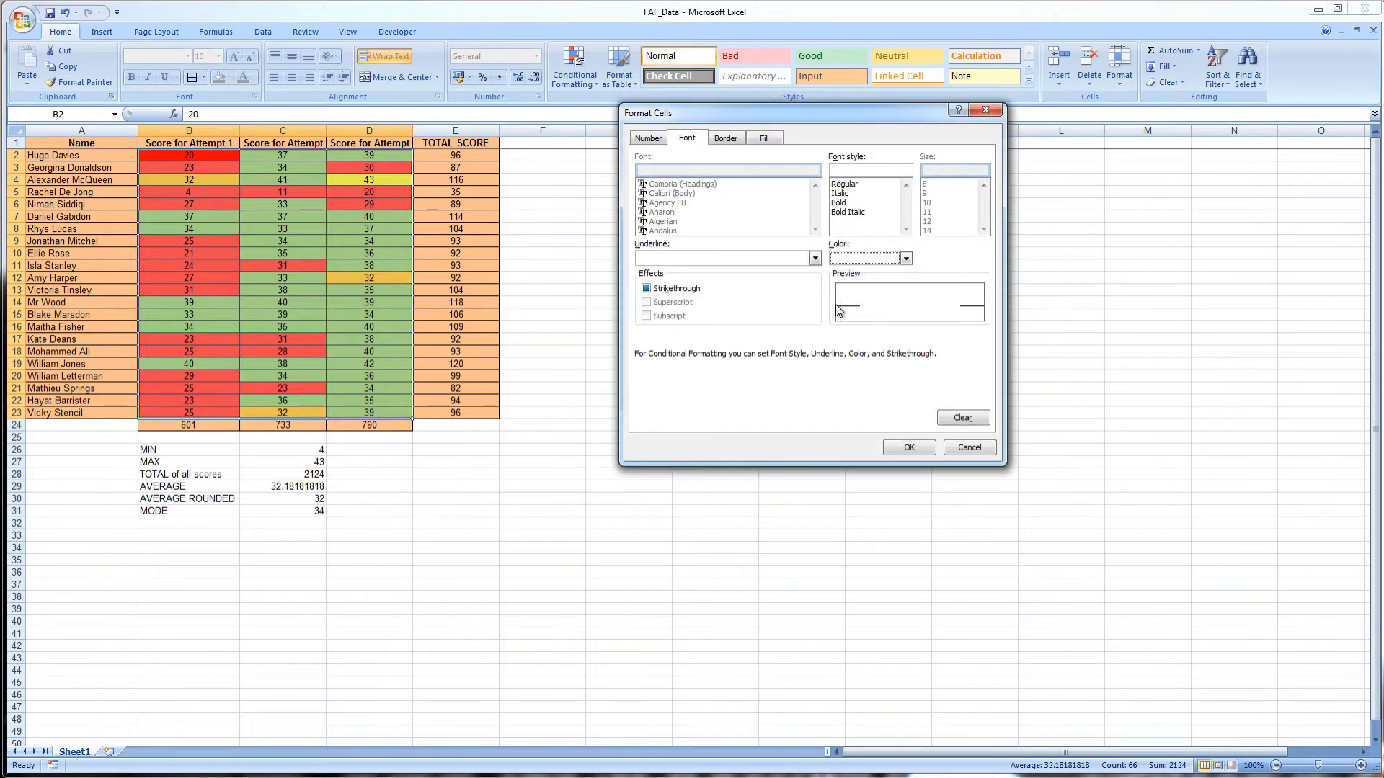
{"action": "left_click", "coordinate": [907, 447]}
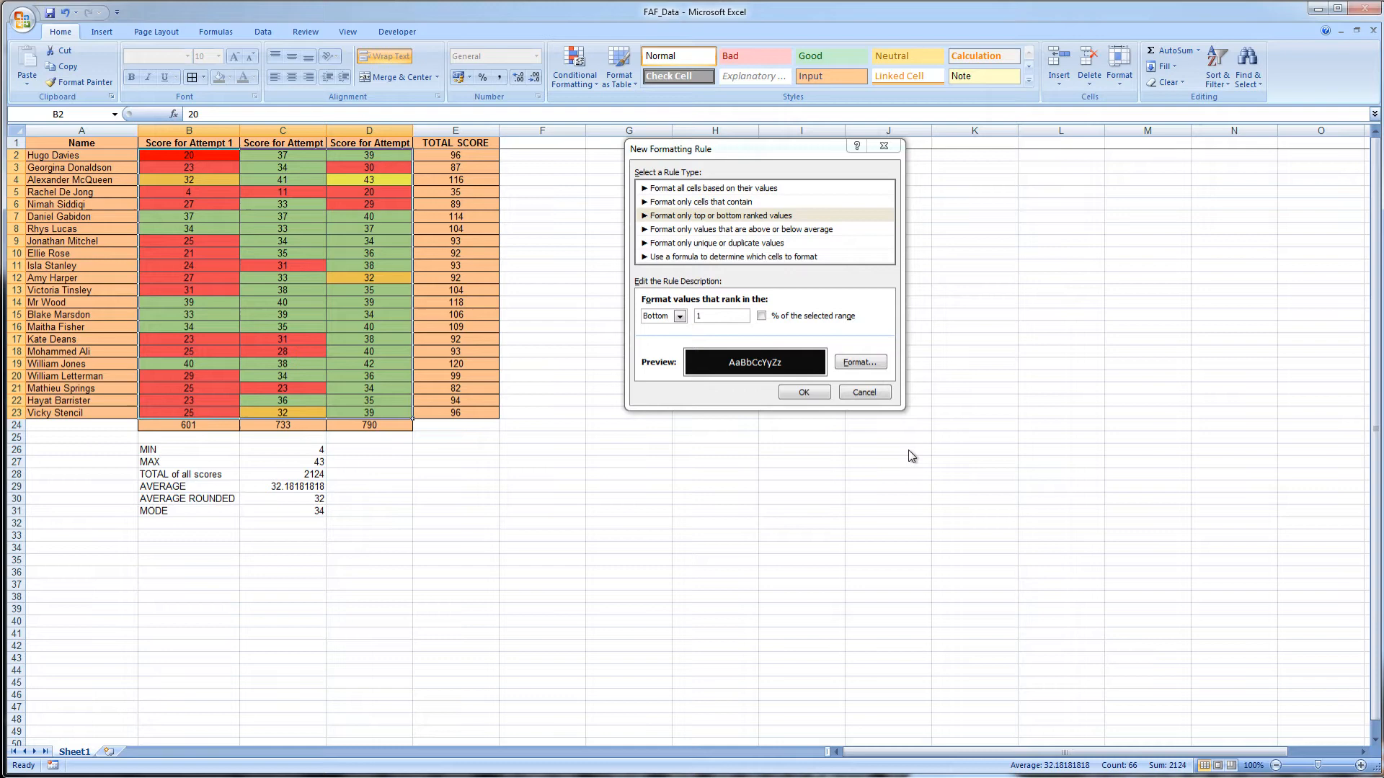
{"action": "left_click", "coordinate": [808, 391]}
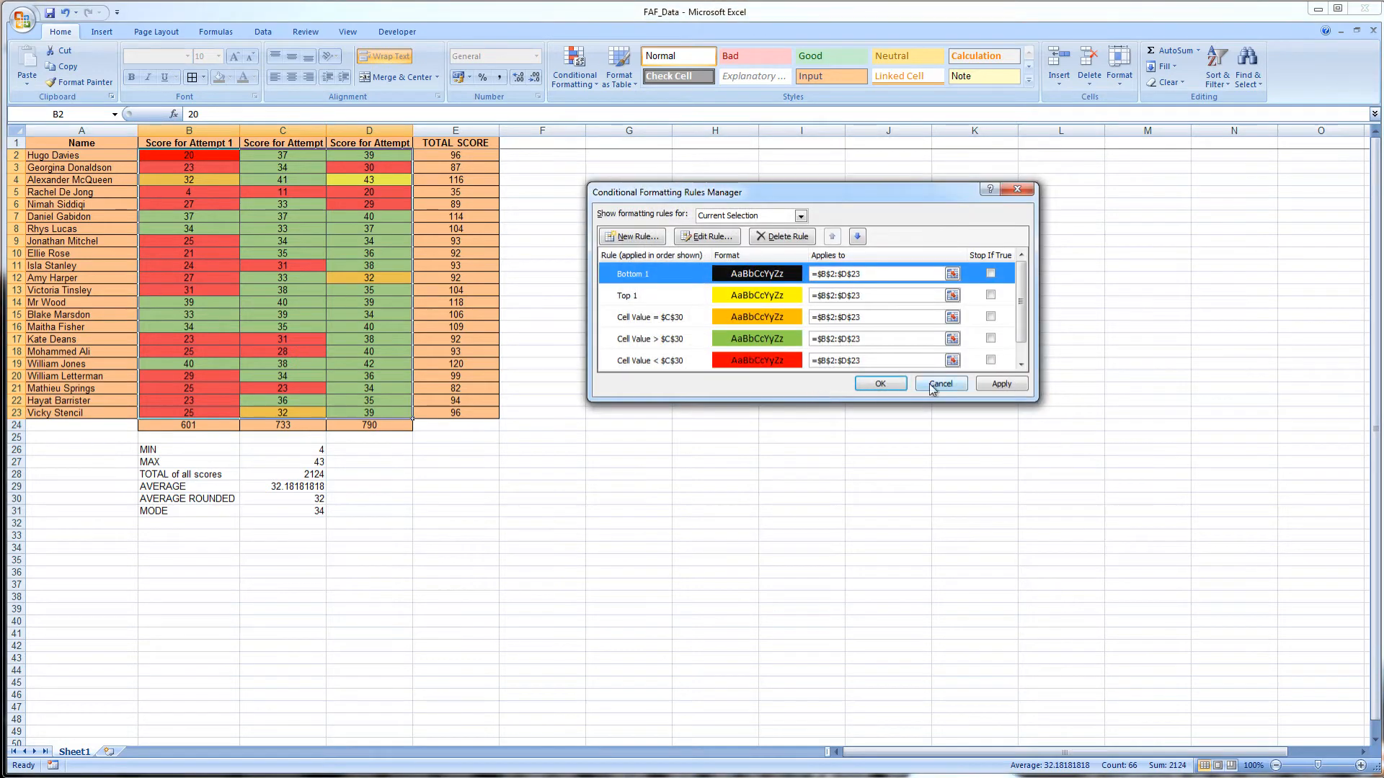
{"action": "left_click", "coordinate": [1002, 384]}
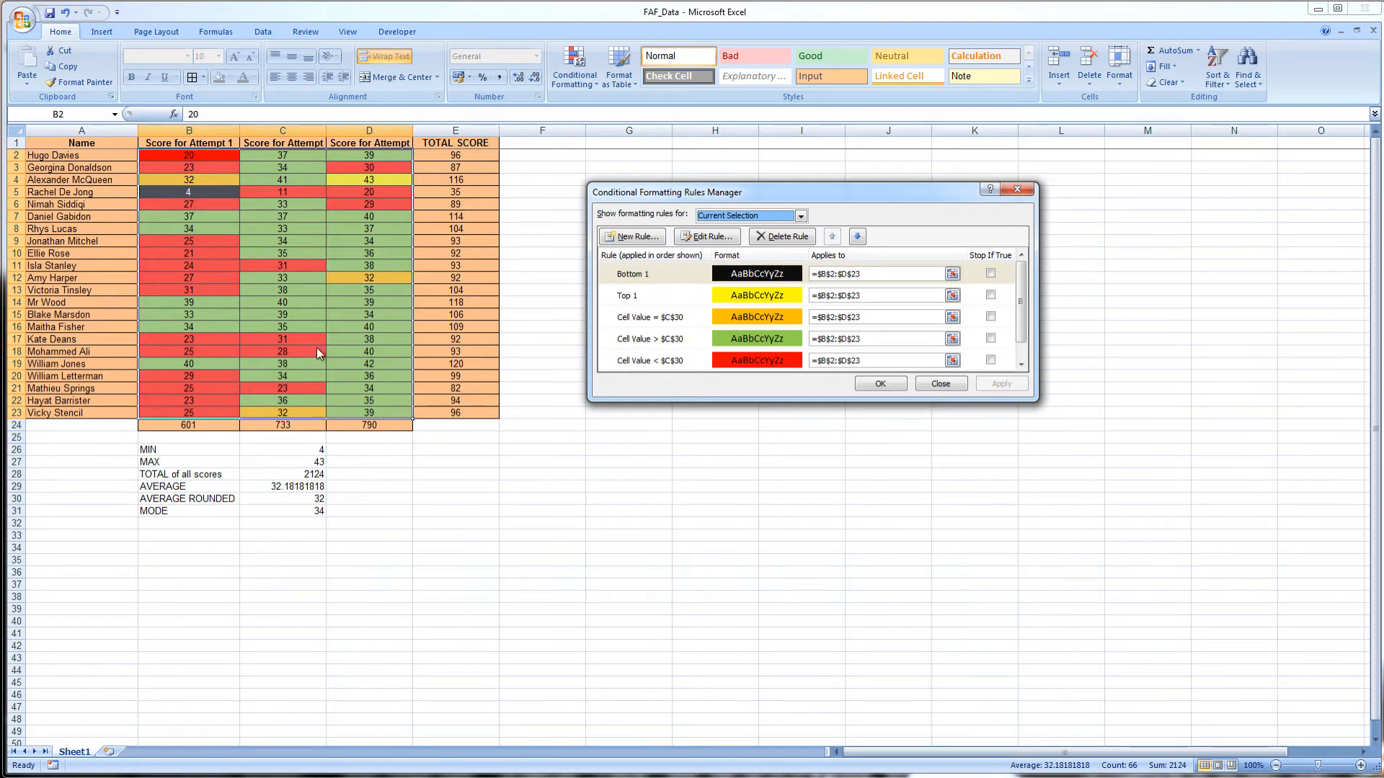
{"action": "left_click", "coordinate": [891, 390]}
{"action": "left_click", "coordinate": [627, 401]}
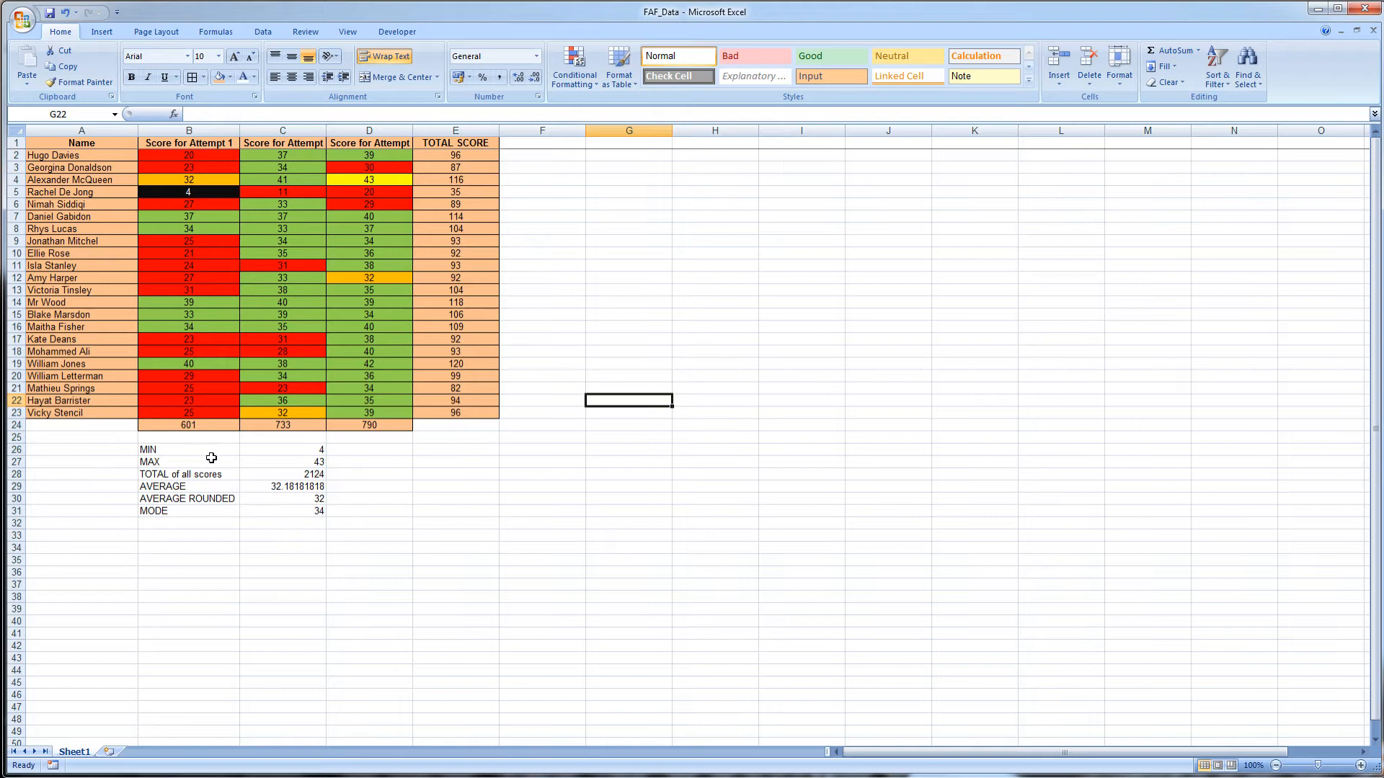
- Make the summary labels from MIN to MODE in B26:B31 bold
{"action": "left_click_drag", "start_coordinate": [210, 450], "coordinate": [192, 513]}
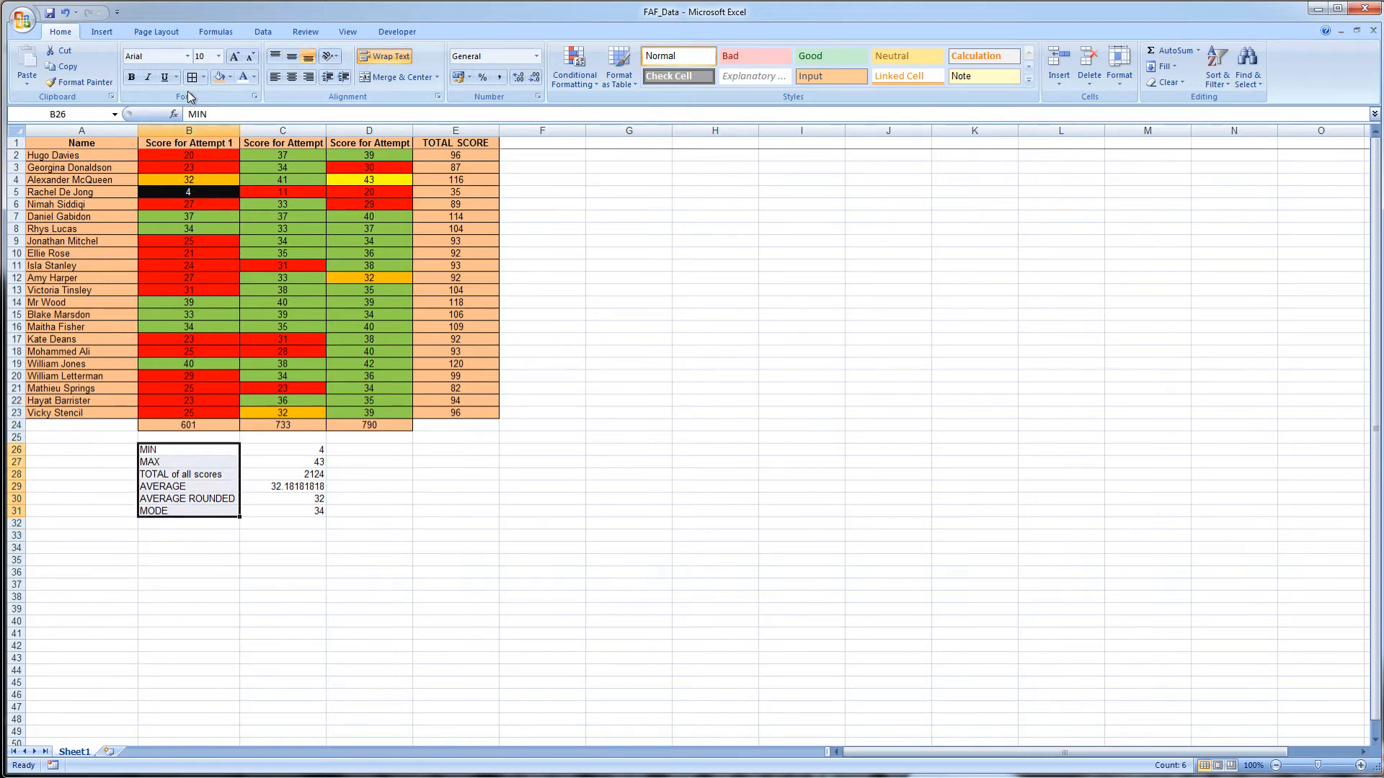
{"action": "left_click", "coordinate": [131, 78]}
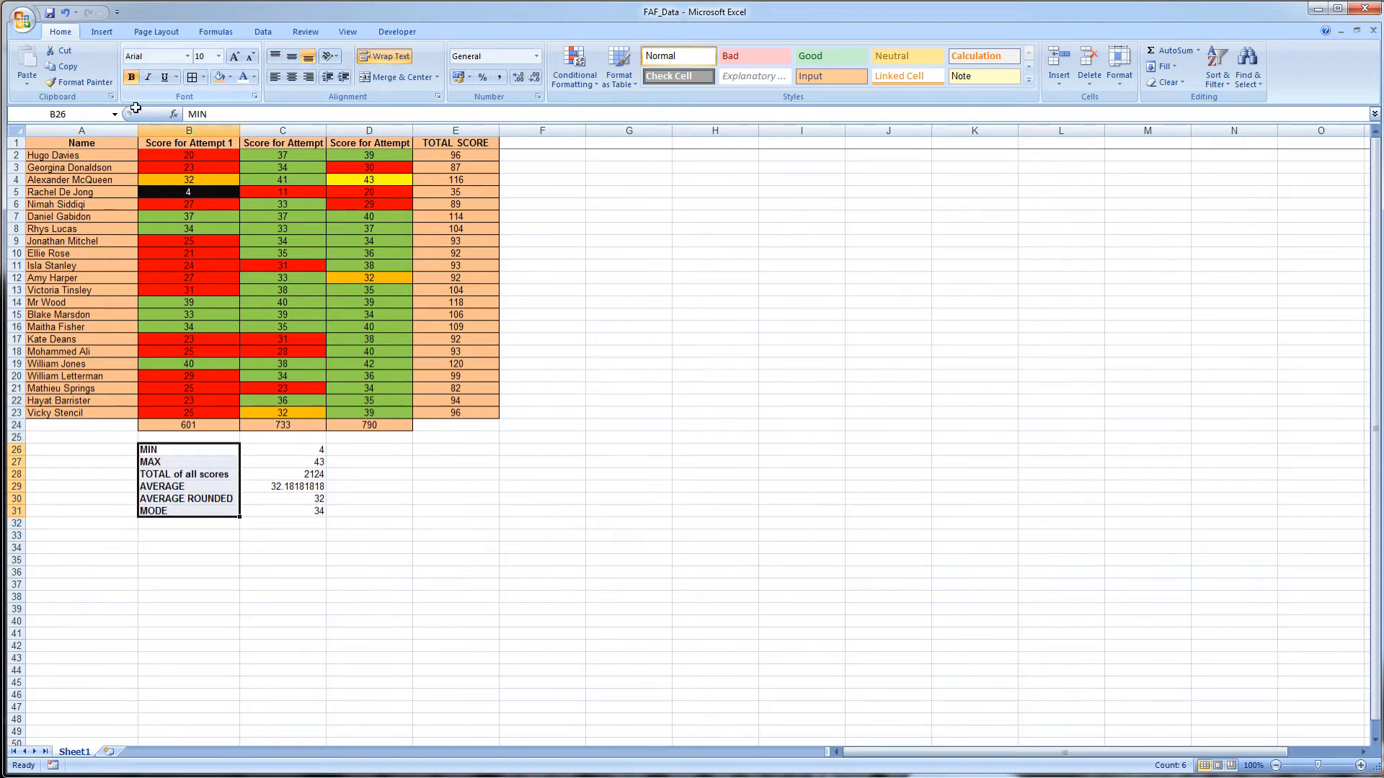
- Enter the label HOW MANY OVER AVERAGE in cell B32 and fit row 32's height to the wrapped text
{"action": "left_click", "coordinate": [195, 526]}
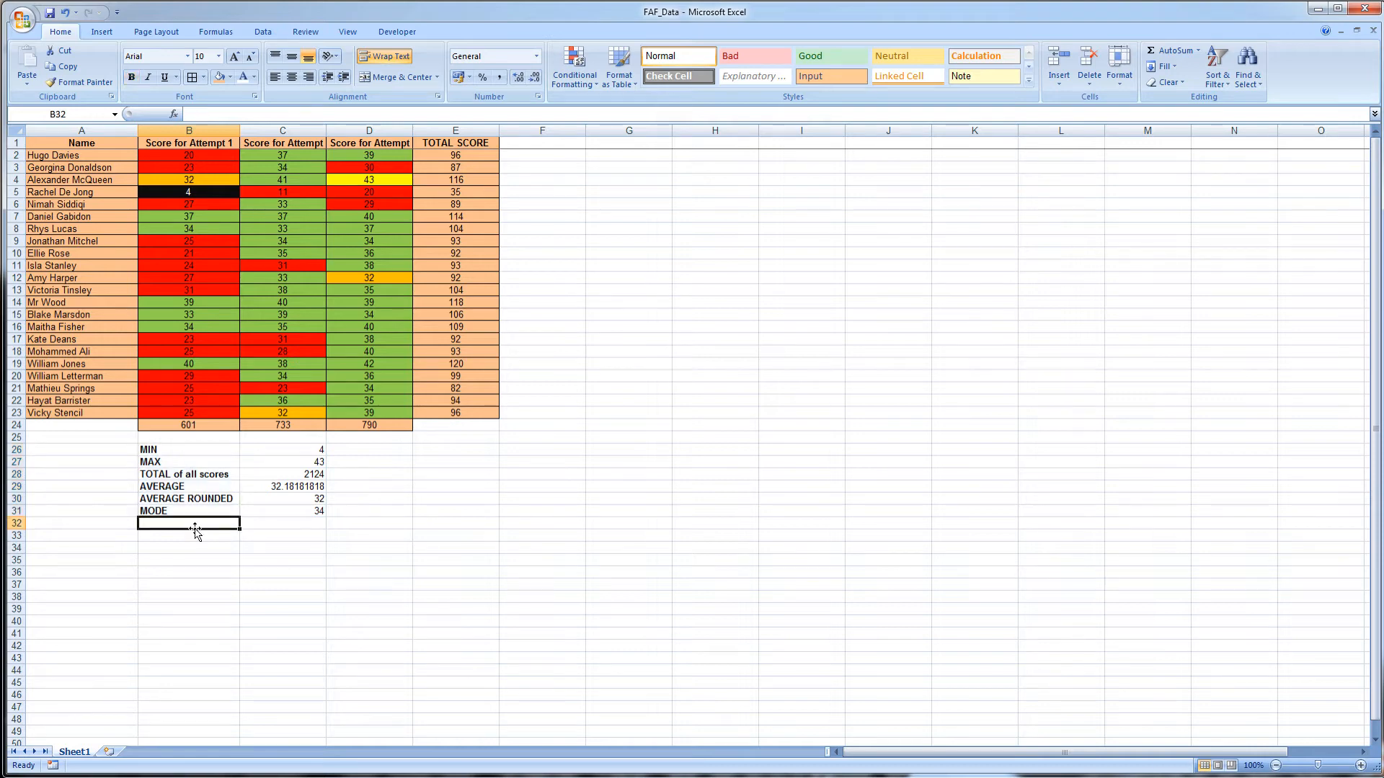
{"action": "type", "text": "HOW MANY"}
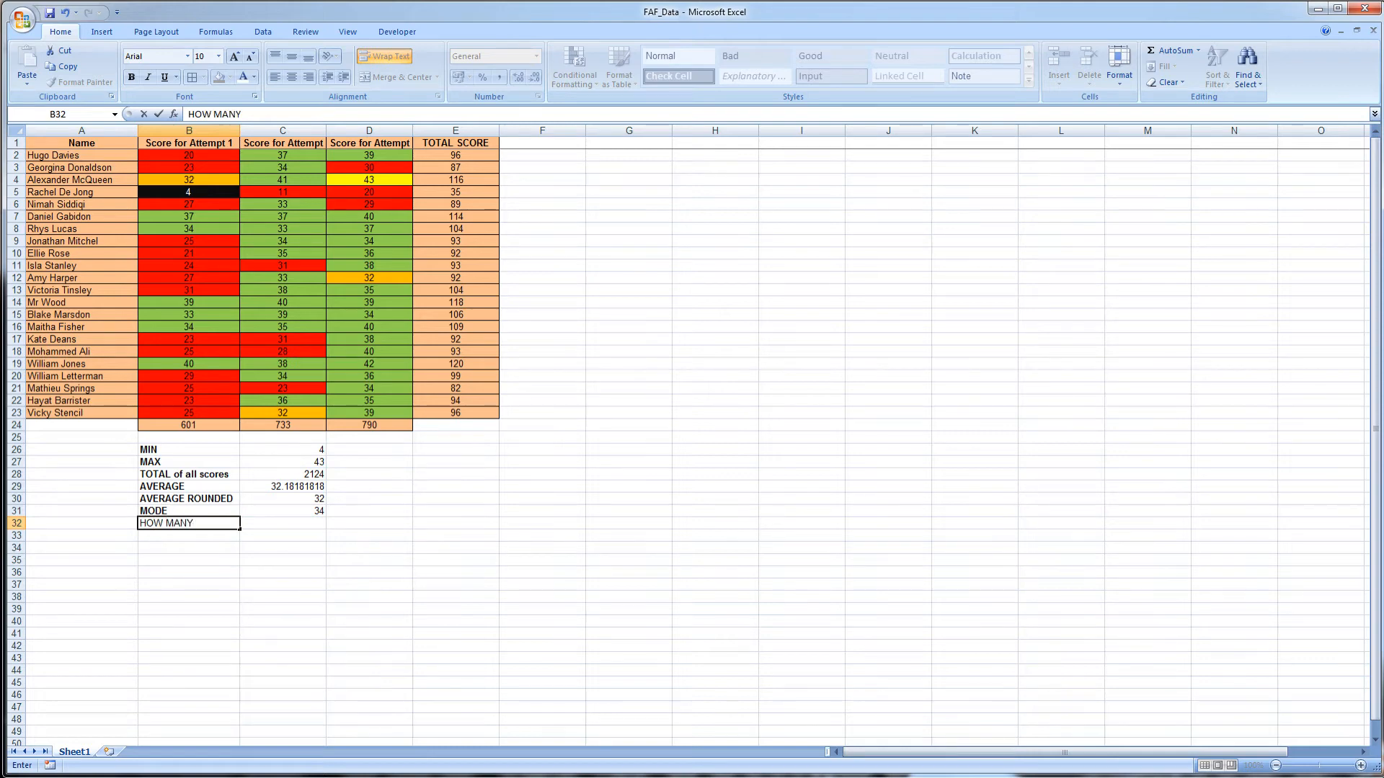
{"action": "type", "text": " OVER AVERAGE"}
{"action": "left_click", "coordinate": [162, 606]}
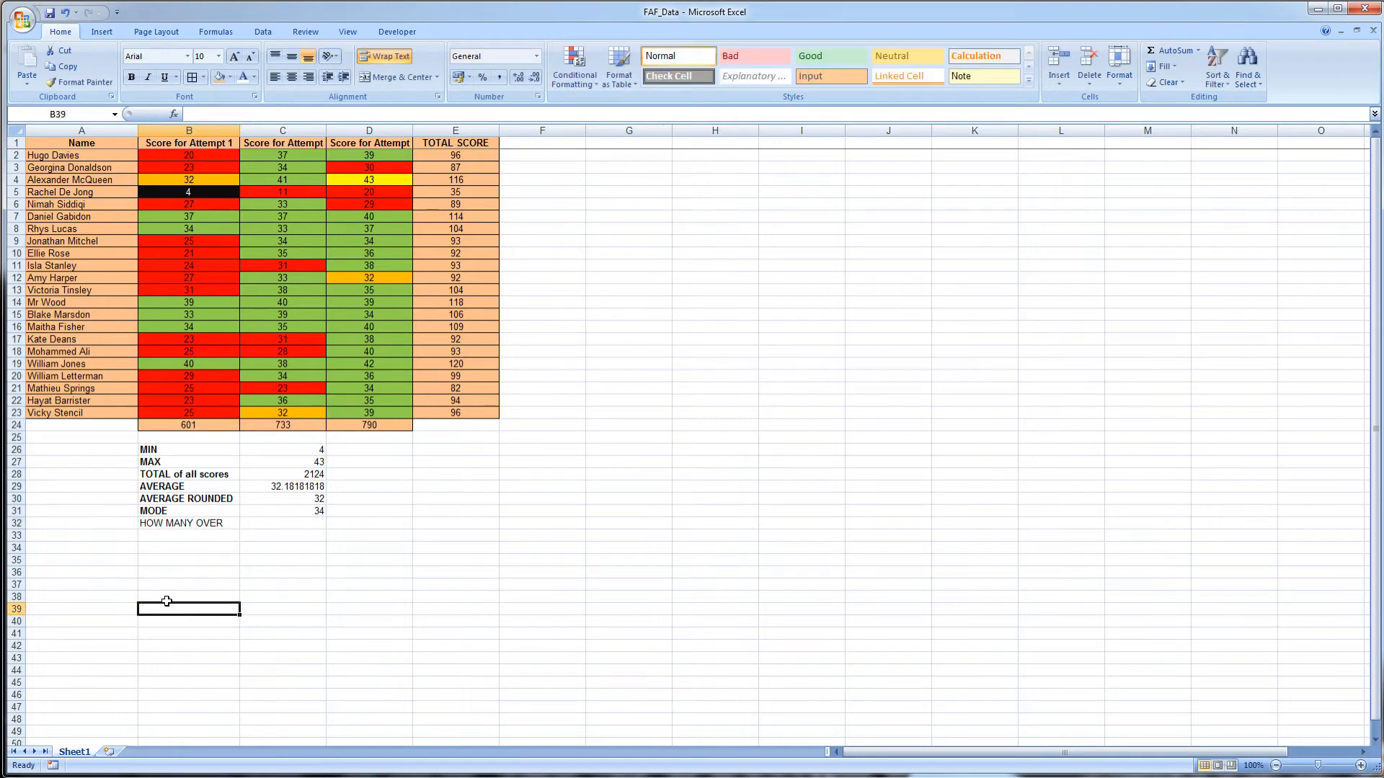
{"action": "double_click", "coordinate": [16, 528]}
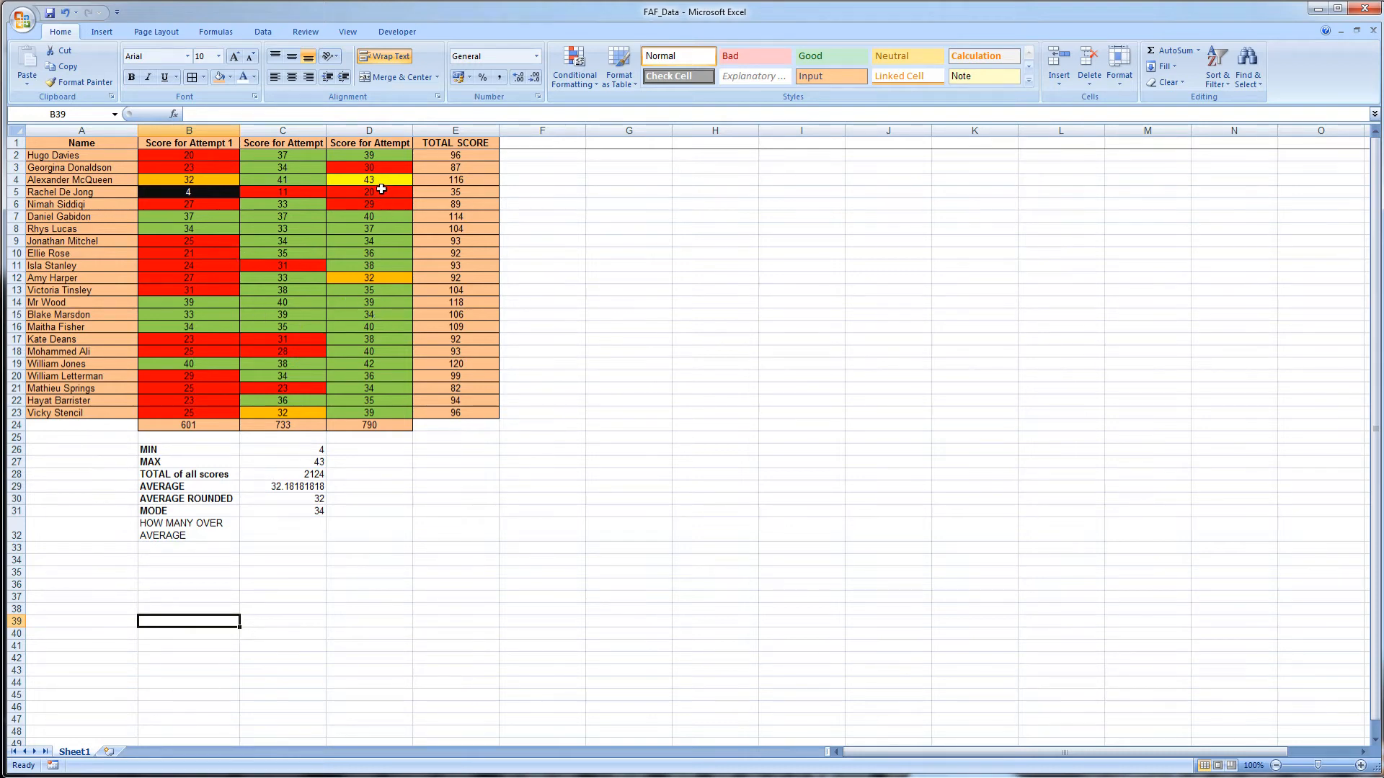
- Insert a COUNTIF function into cell C32, beside the HOW MANY OVER AVERAGE label
{"action": "left_click", "coordinate": [381, 182]}
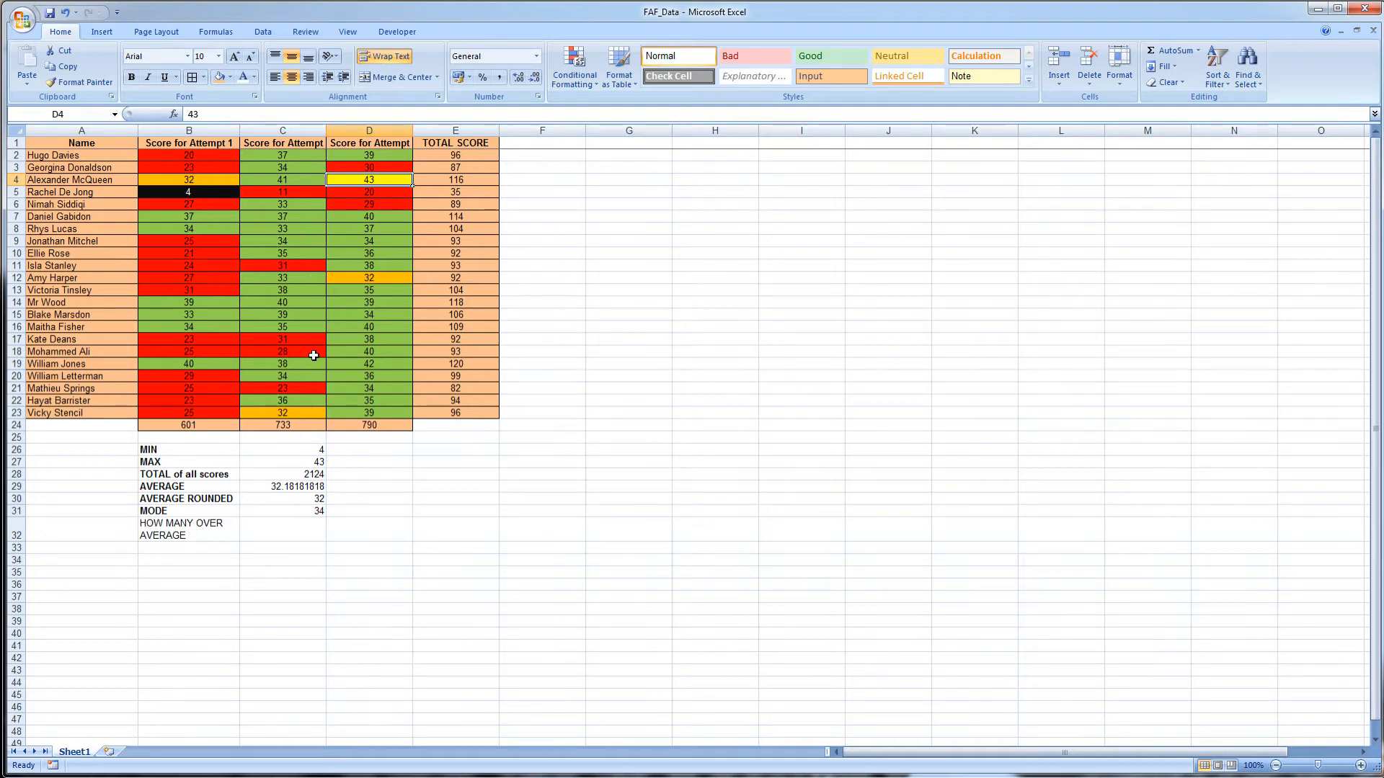
{"action": "left_click", "coordinate": [269, 535]}
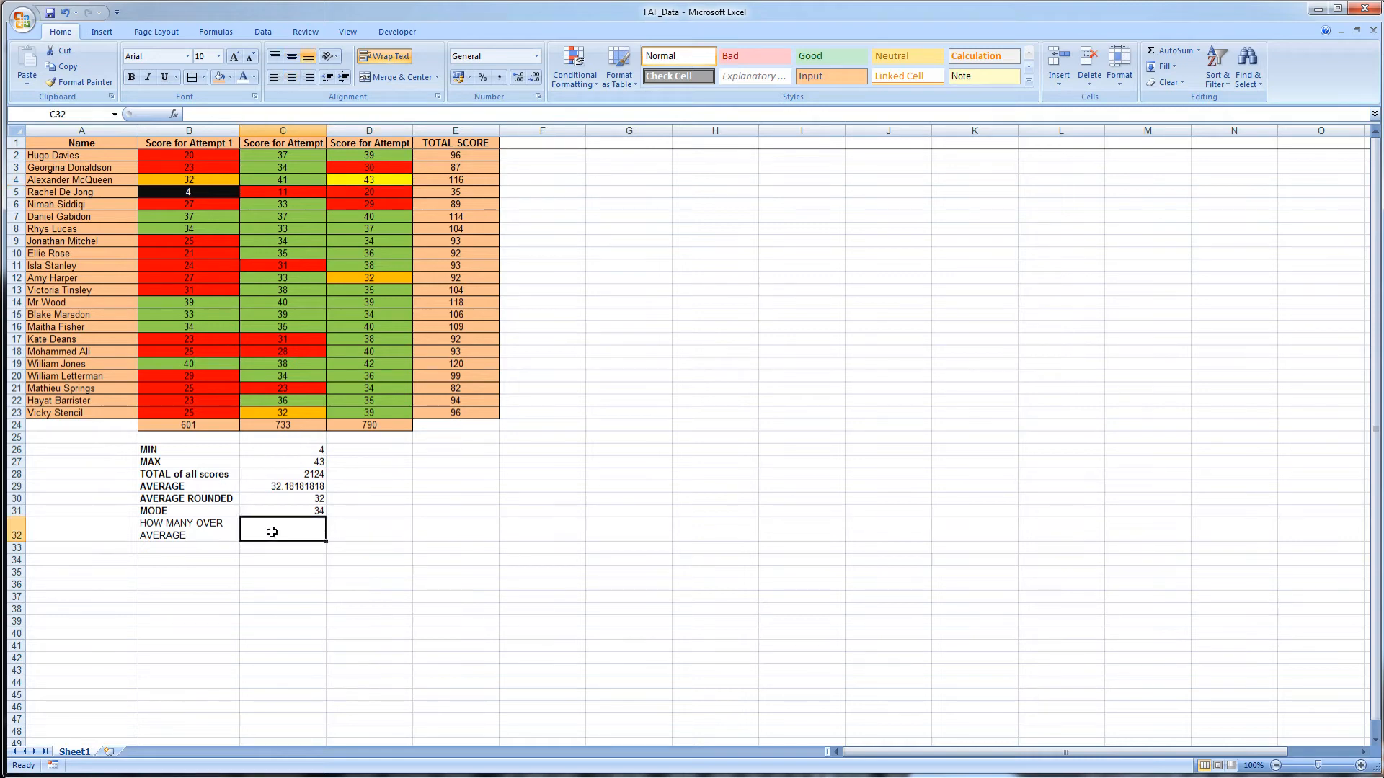
{"action": "left_click", "coordinate": [174, 114]}
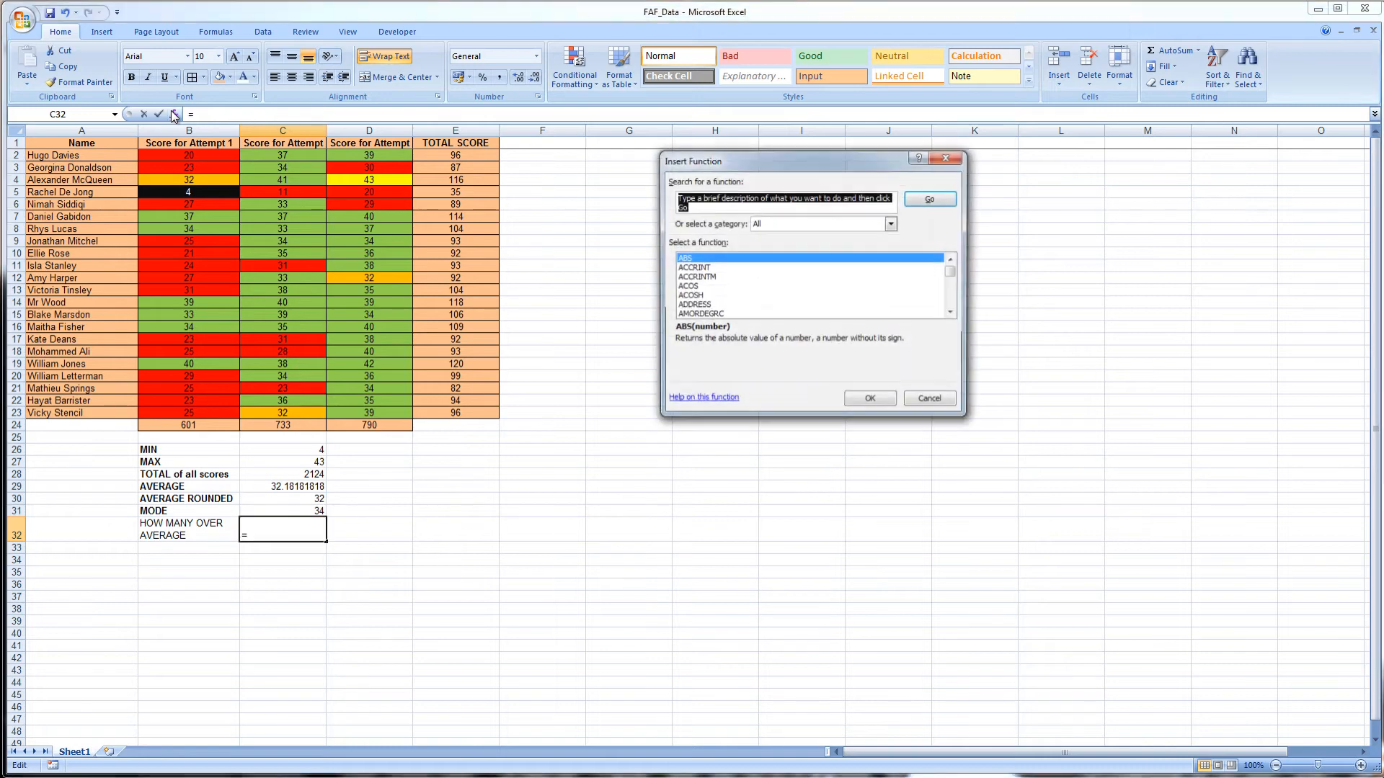
{"action": "left_click", "coordinate": [722, 278]}
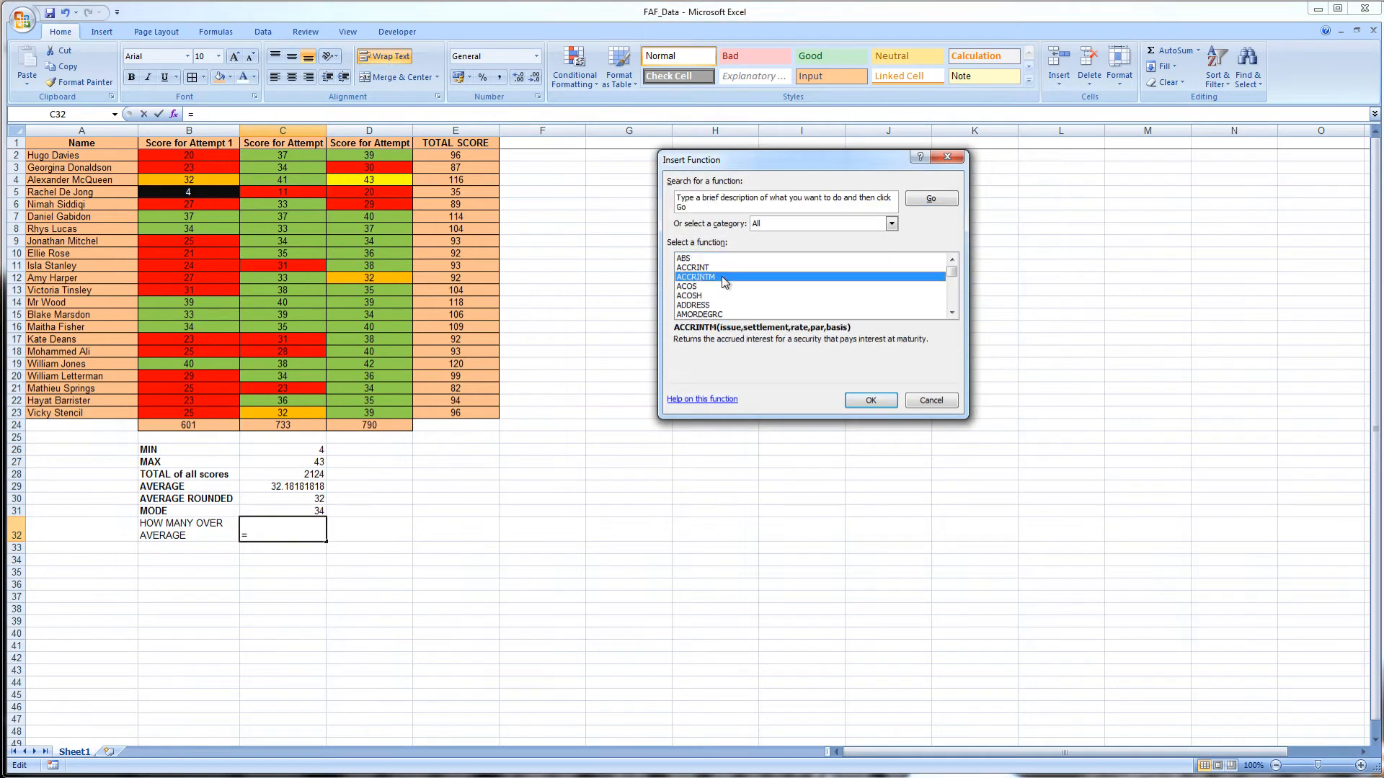
{"action": "type", "text": "count"}
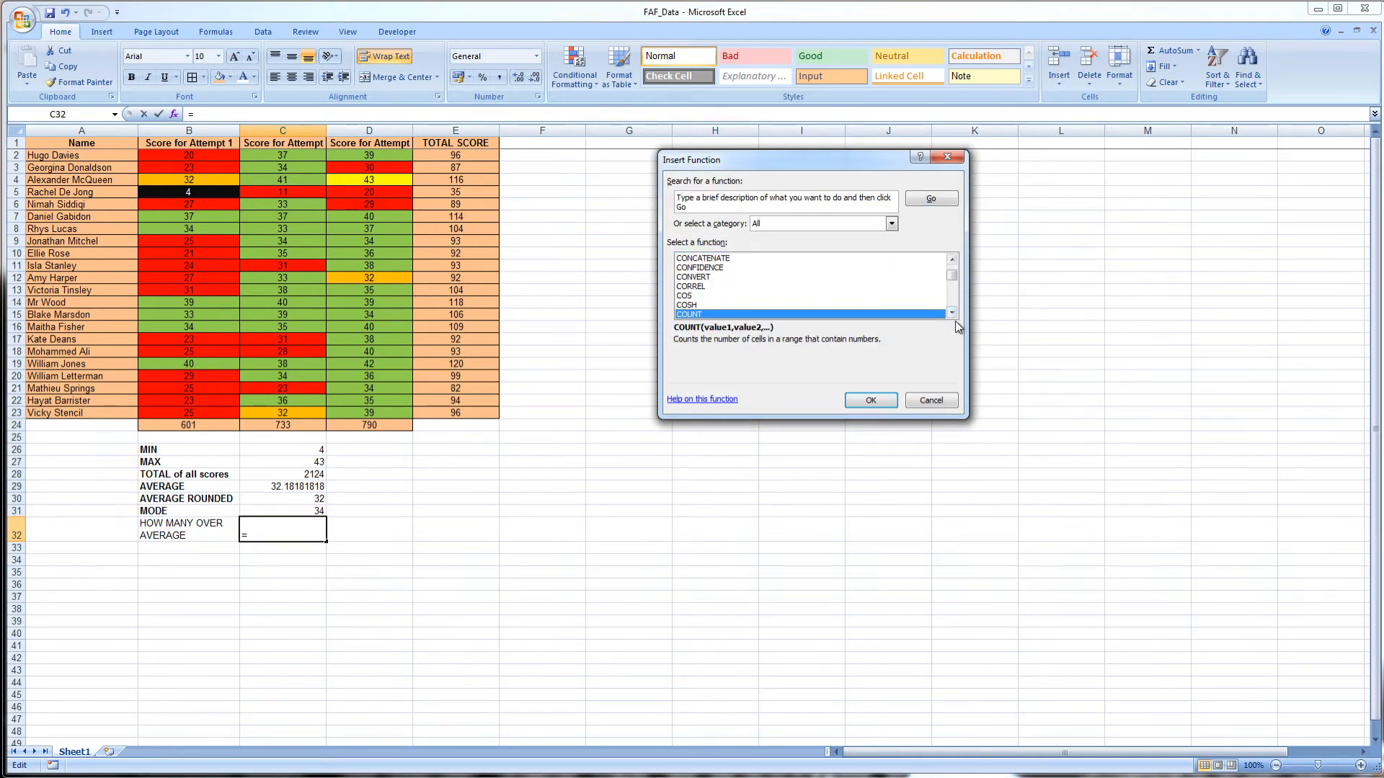
{"action": "left_click", "coordinate": [953, 314]}
{"action": "left_click", "coordinate": [952, 313]}
{"action": "left_click", "coordinate": [952, 314]}
{"action": "left_click", "coordinate": [952, 314]}
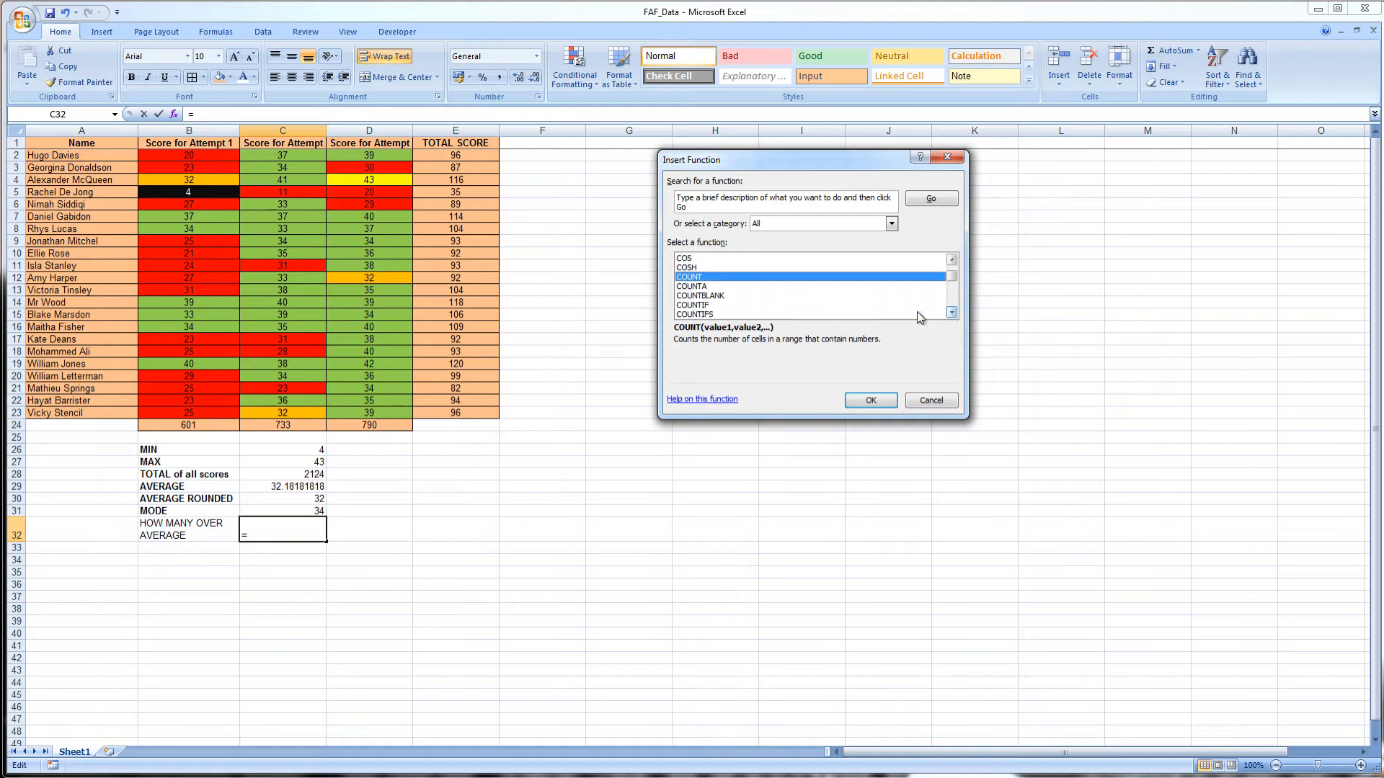
{"action": "left_click", "coordinate": [715, 306]}
{"action": "double_click", "coordinate": [709, 307]}
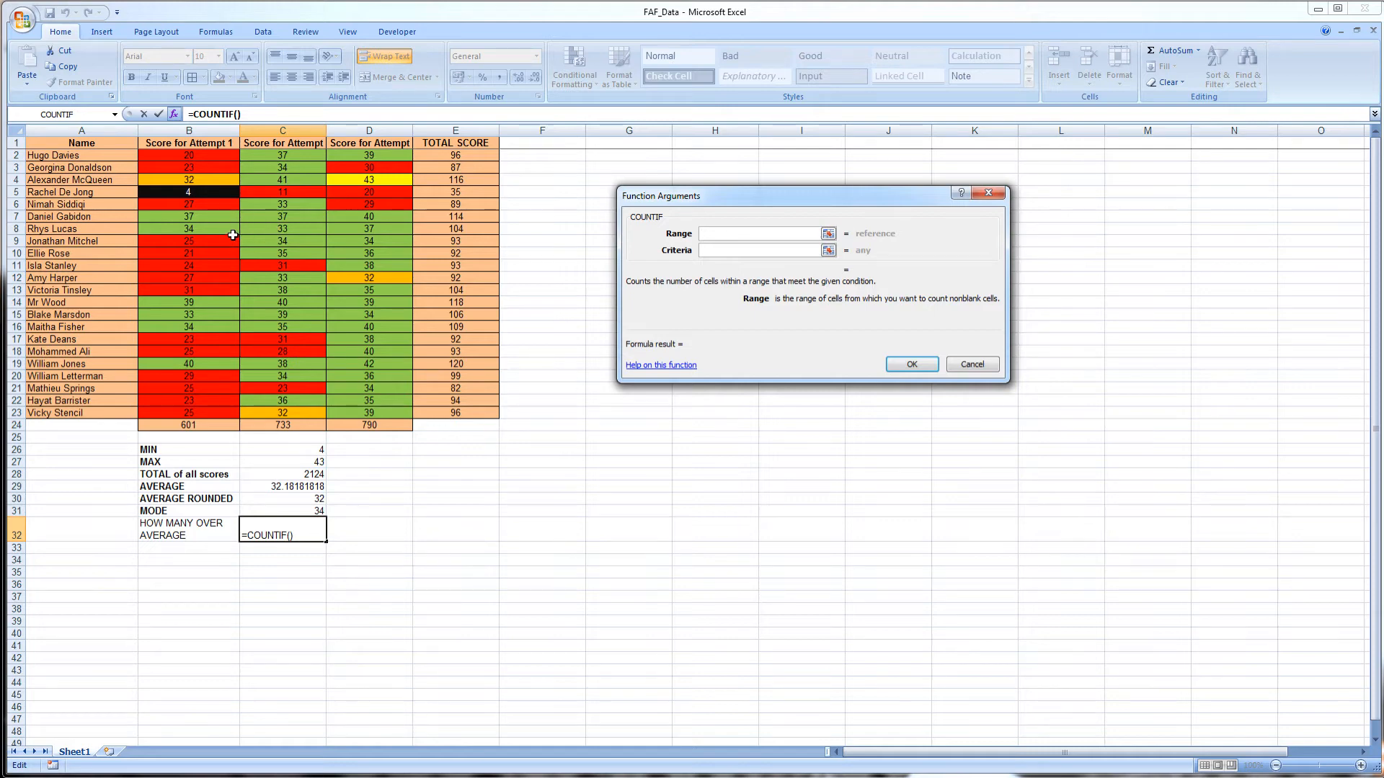
- Try to count the above-average scores by giving COUNTIF the range B2:D23 and the criteria ">C30"
{"action": "left_click_drag", "start_coordinate": [188, 156], "coordinate": [407, 411]}
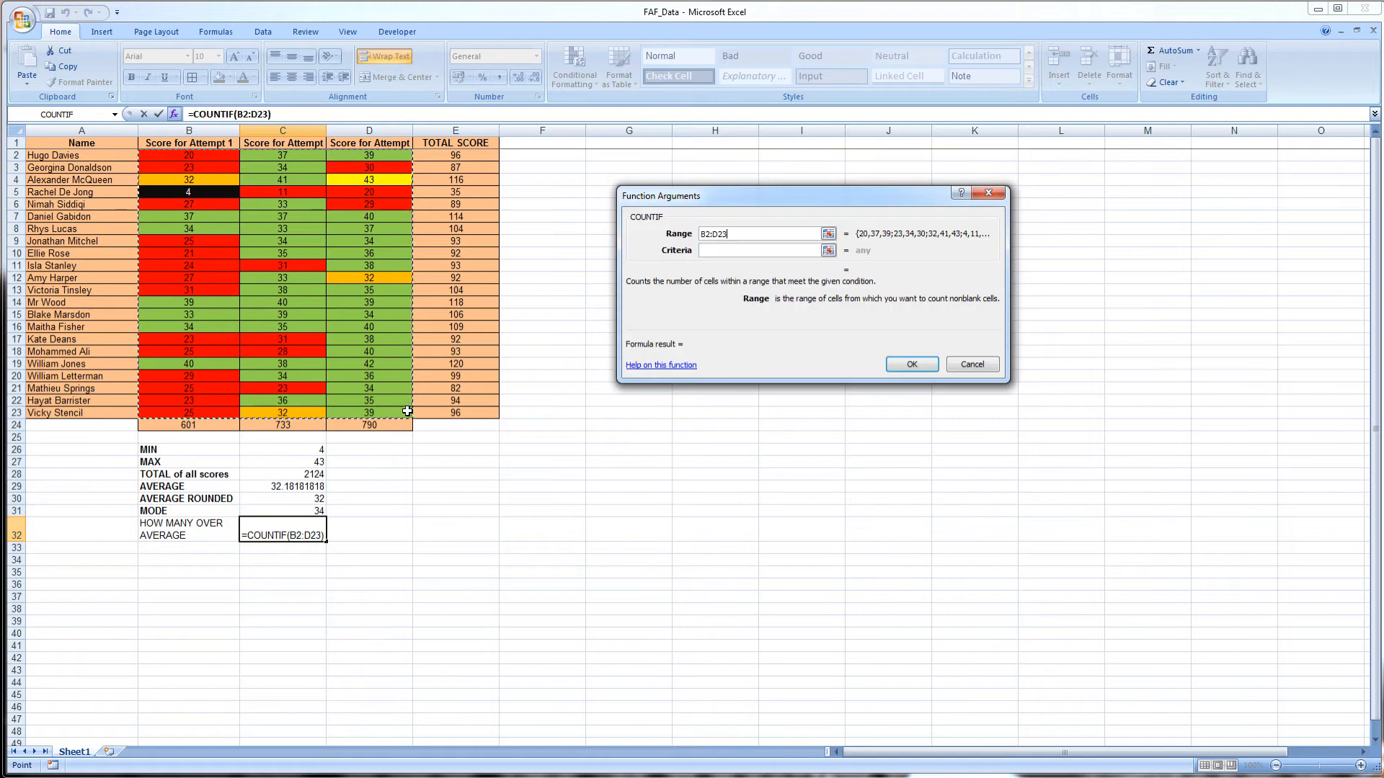
{"action": "key", "text": "Tab"}
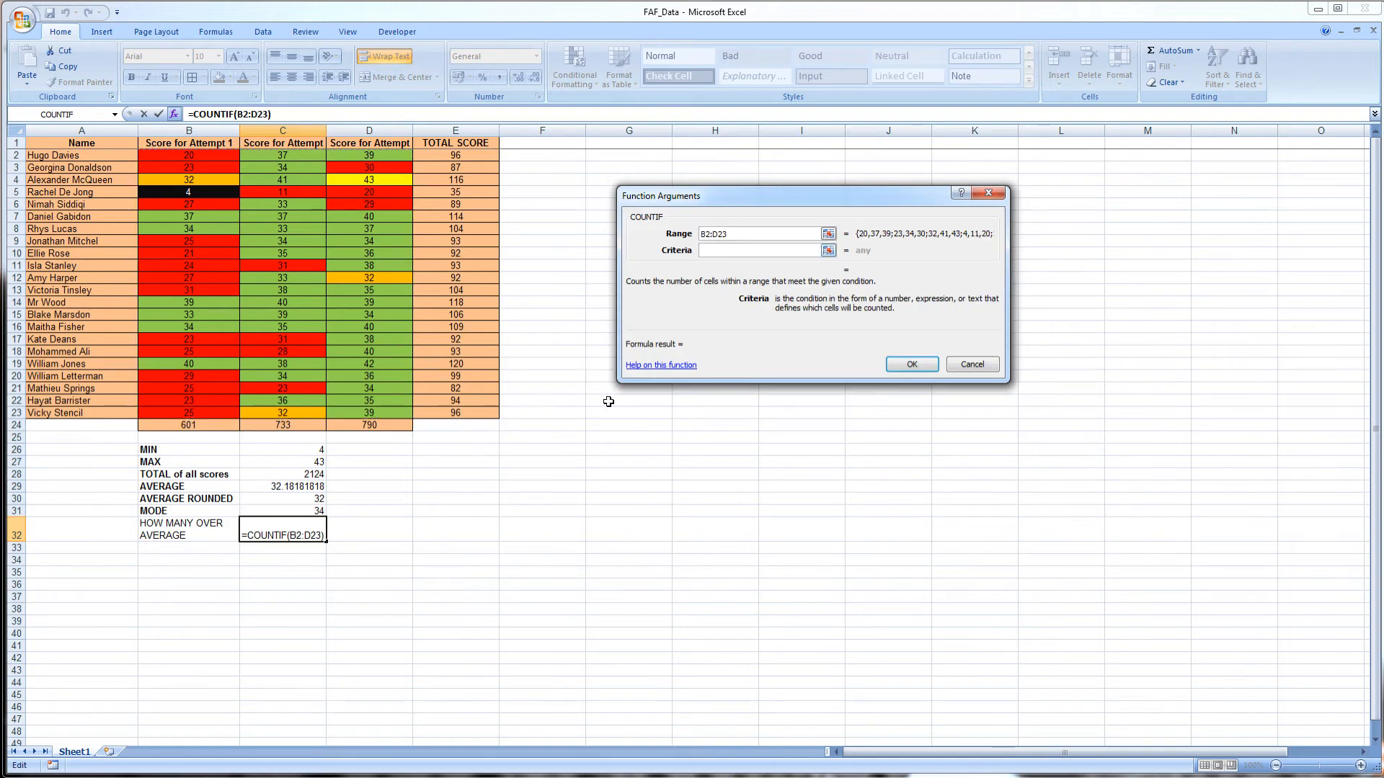
{"action": "left_click", "coordinate": [298, 499]}
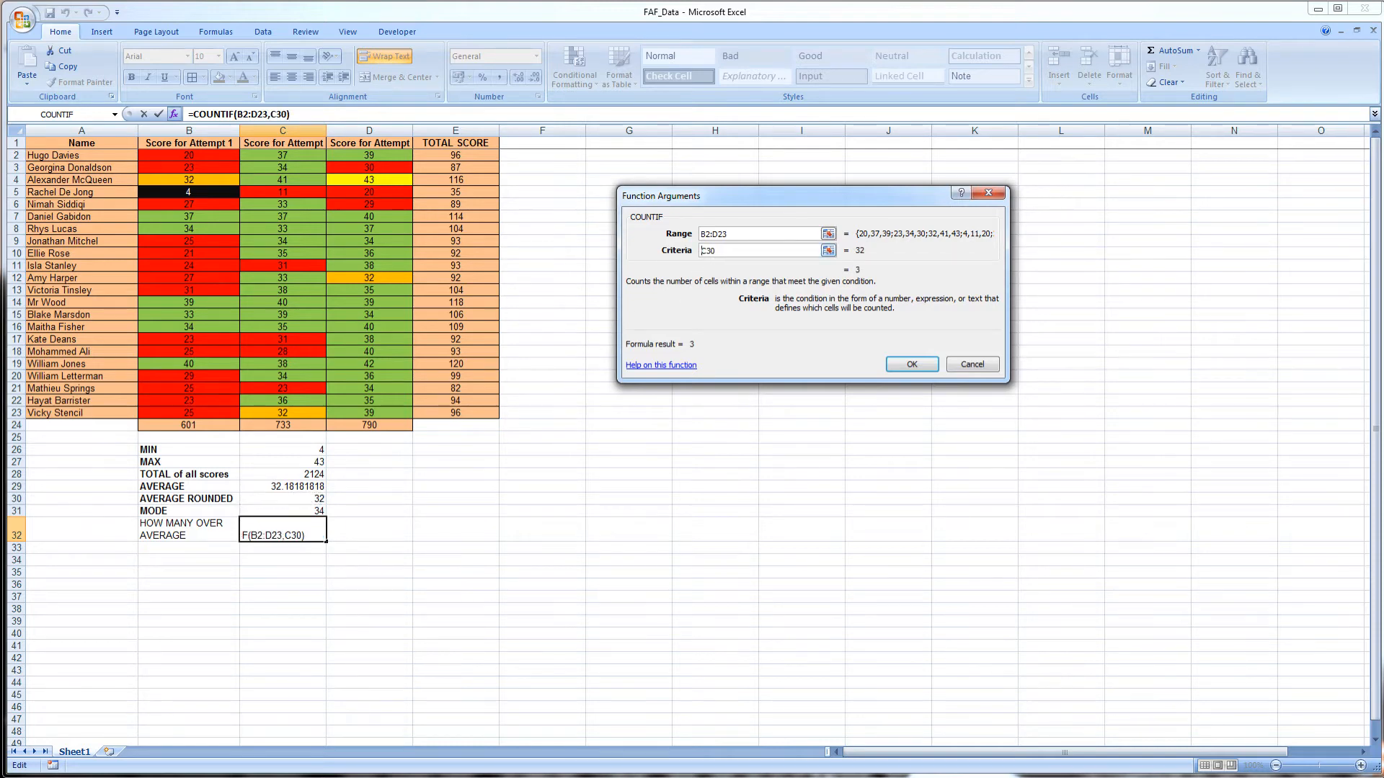
{"action": "type", "text": ">"}
{"action": "double_click", "coordinate": [749, 233]}
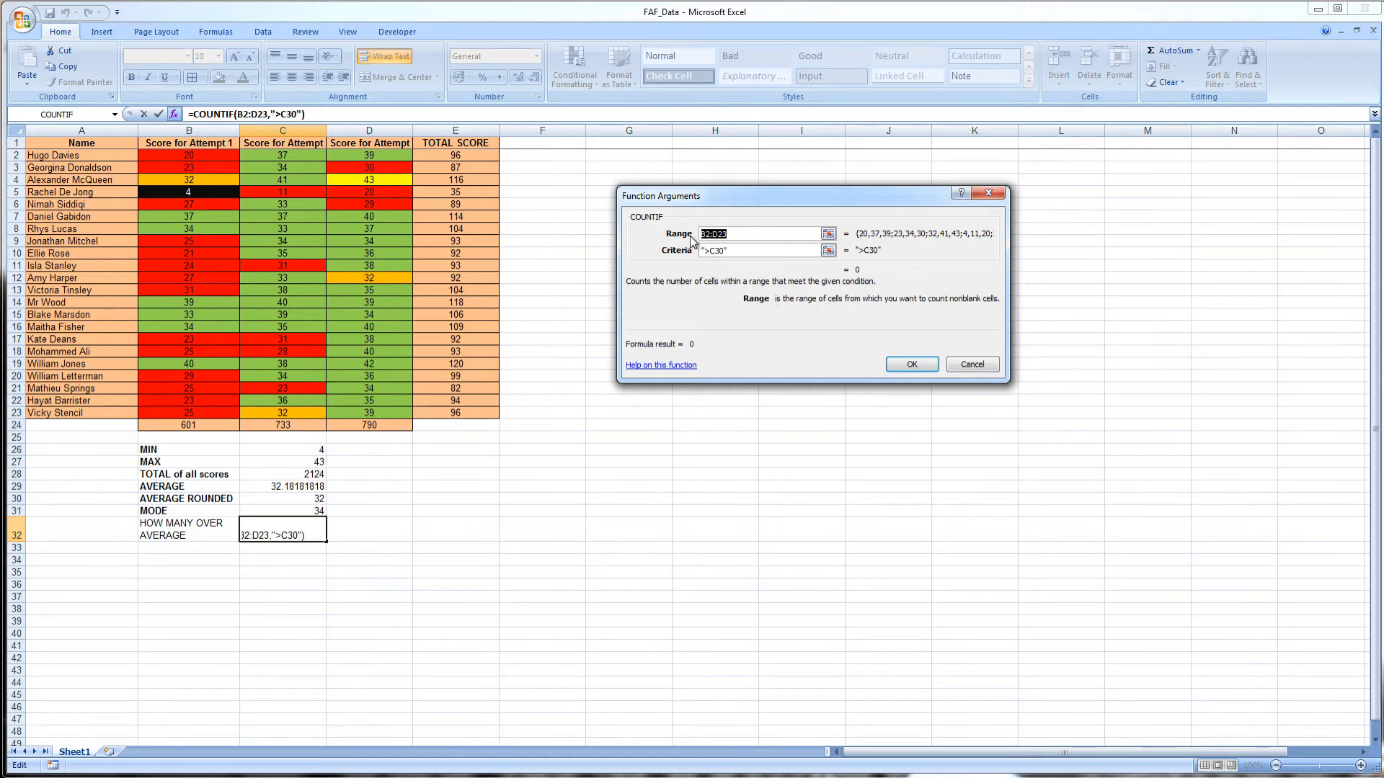
{"action": "left_click_drag", "start_coordinate": [736, 251], "coordinate": [702, 251]}
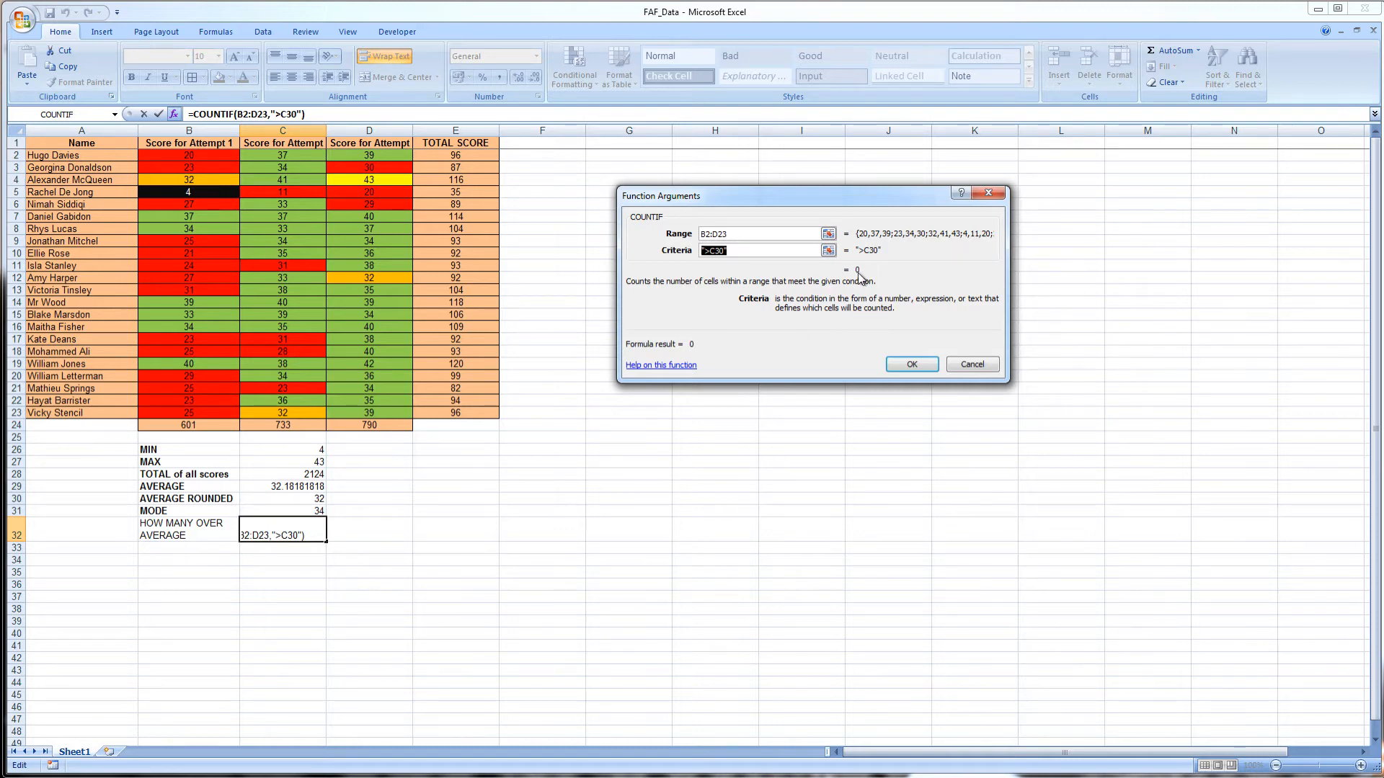
{"action": "left_click", "coordinate": [913, 366]}
{"action": "left_click", "coordinate": [461, 563]}
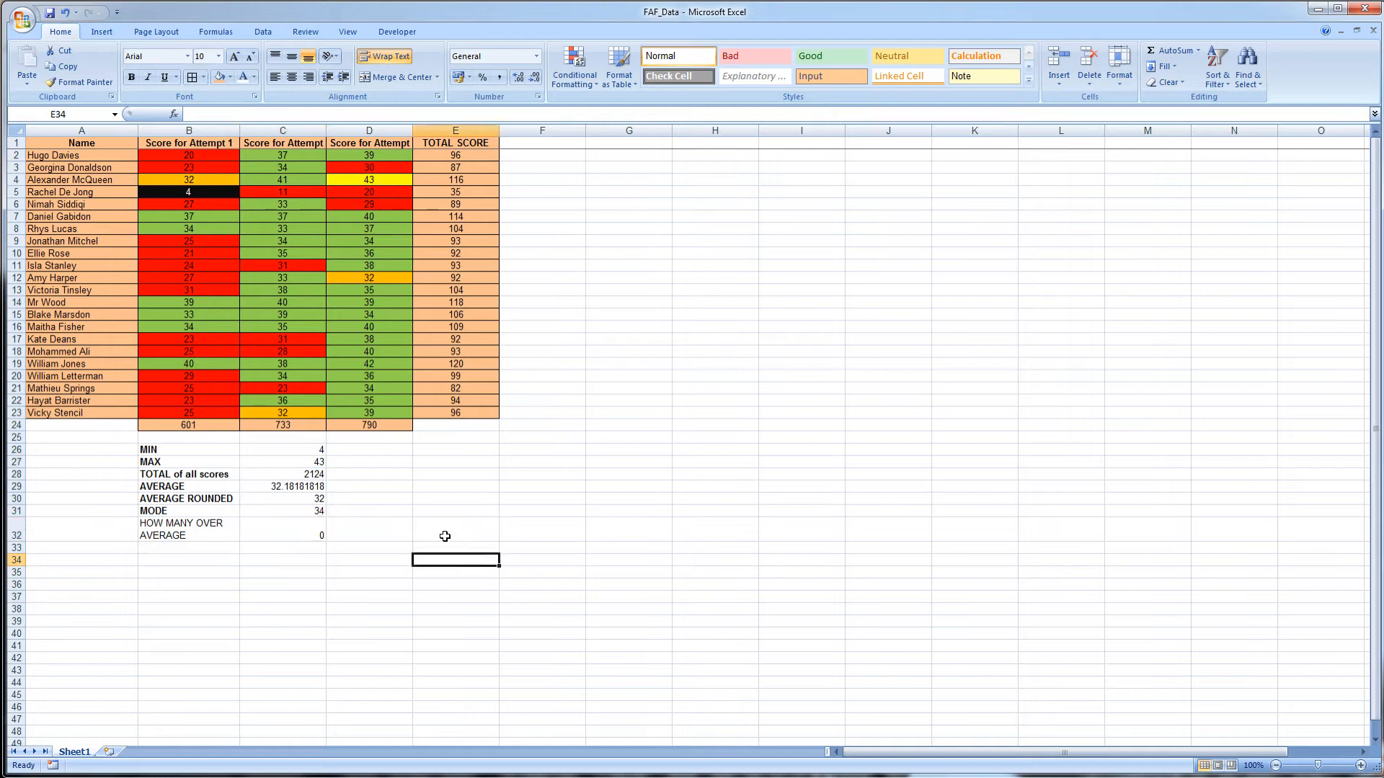
- Check several scores in the table against the count, and clear the COUNTIF formula from cell C32
{"action": "left_click", "coordinate": [367, 412]}
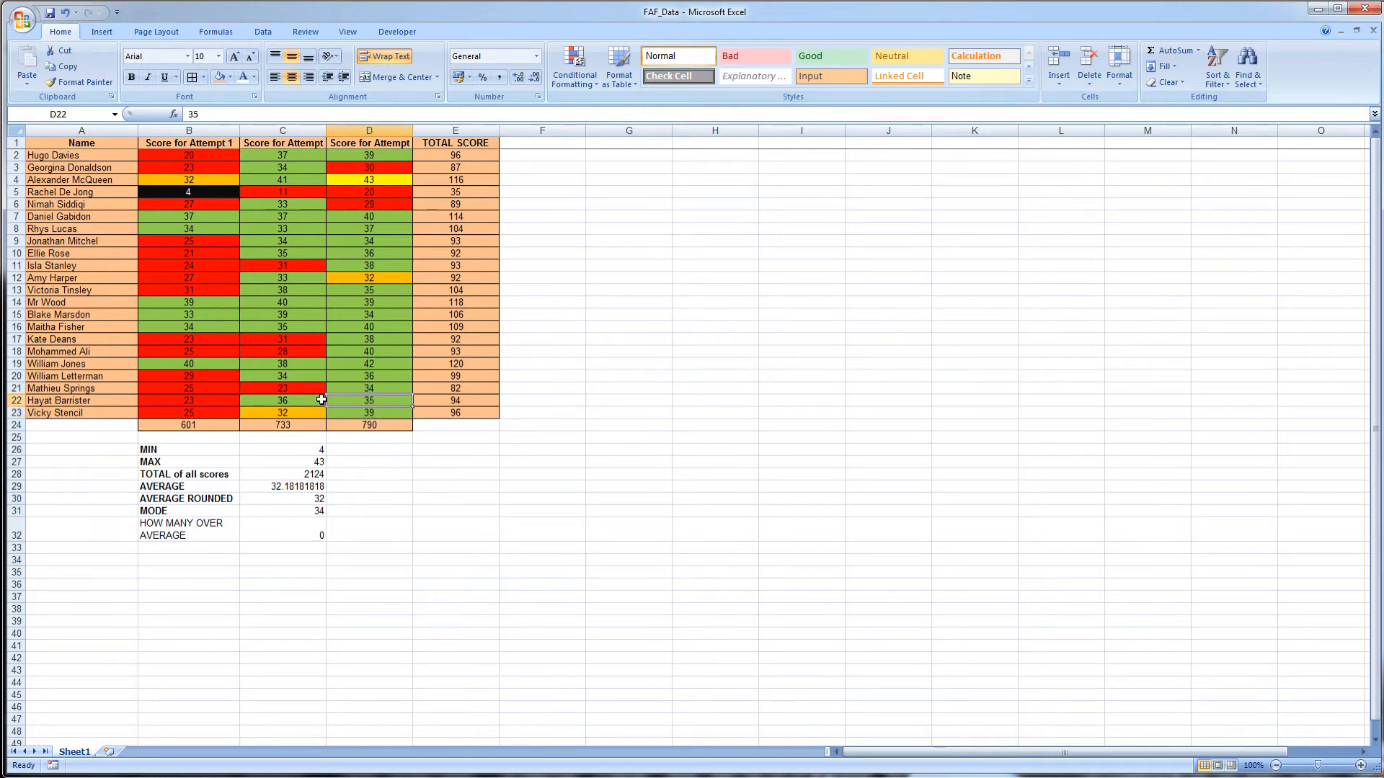
{"action": "left_click", "coordinate": [294, 400]}
{"action": "left_click", "coordinate": [304, 379]}
{"action": "left_click", "coordinate": [369, 376]}
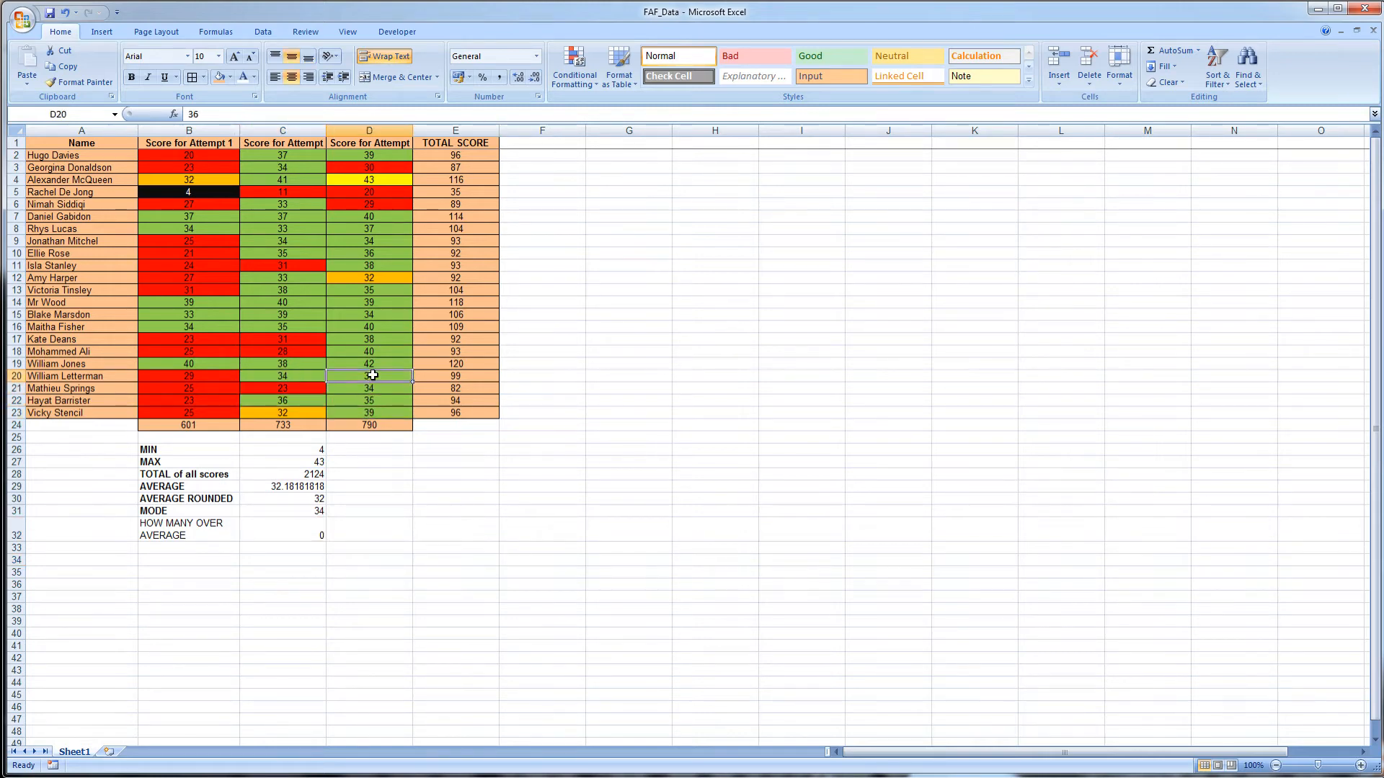
{"action": "left_click", "coordinate": [313, 532]}
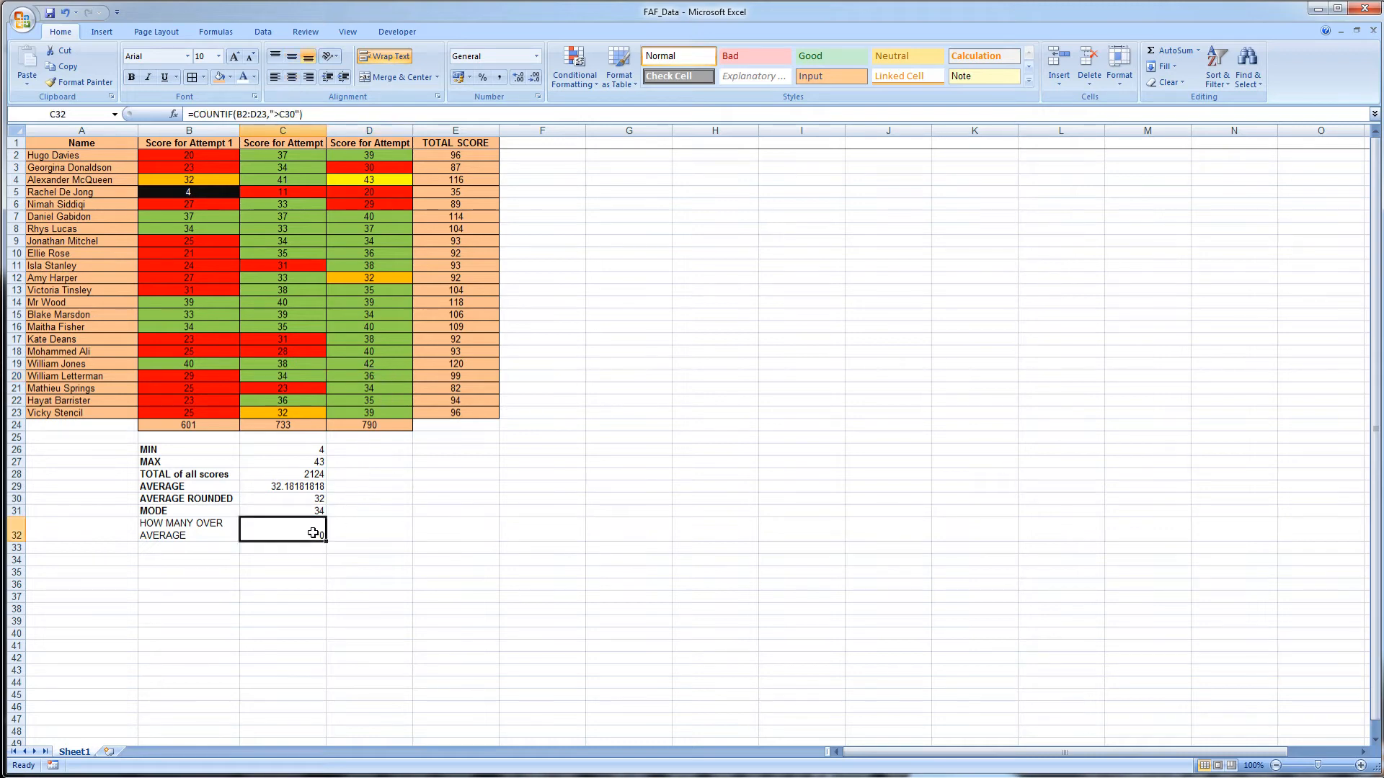
{"action": "key", "text": "Delete"}
{"action": "left_click", "coordinate": [421, 513]}
- Insert a new COUNTIF function into the emptied cell C32
{"action": "left_click", "coordinate": [274, 531]}
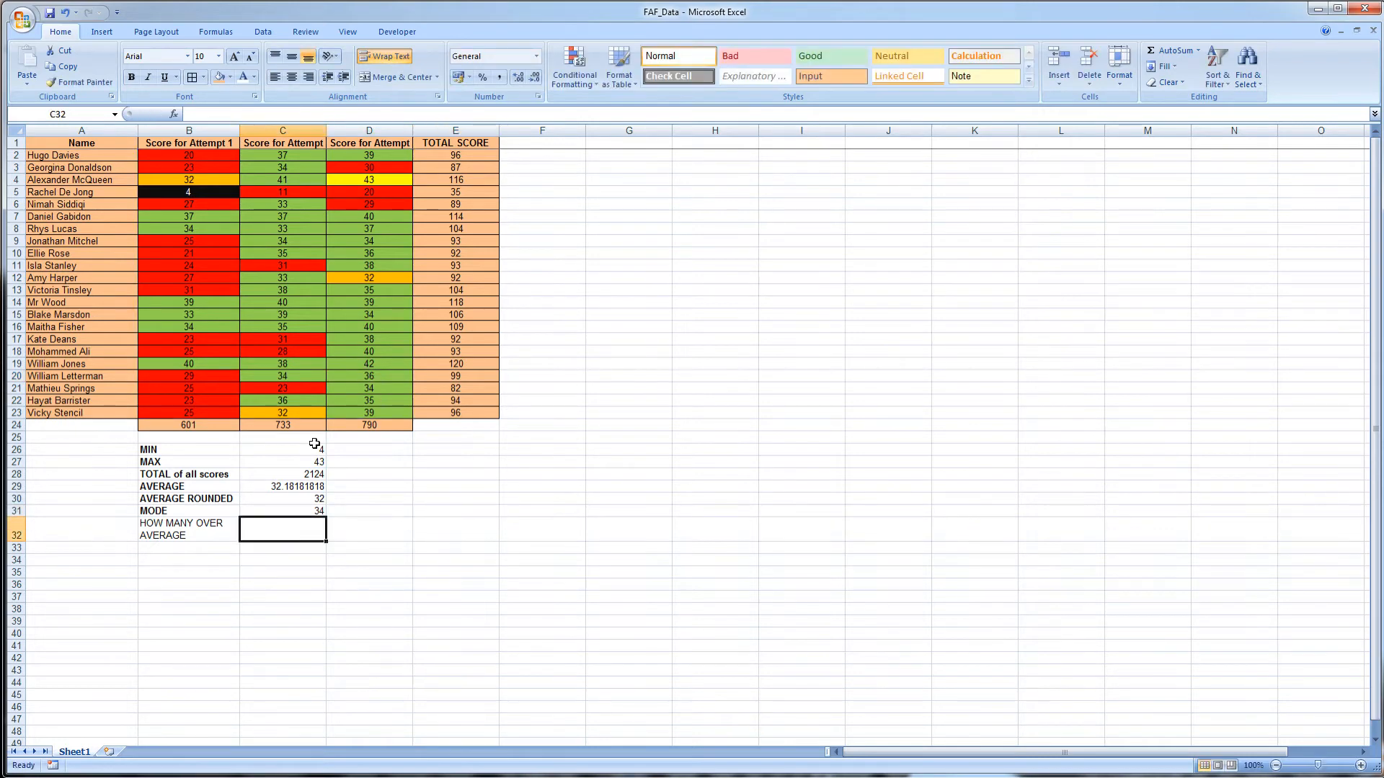
{"action": "left_click", "coordinate": [174, 114]}
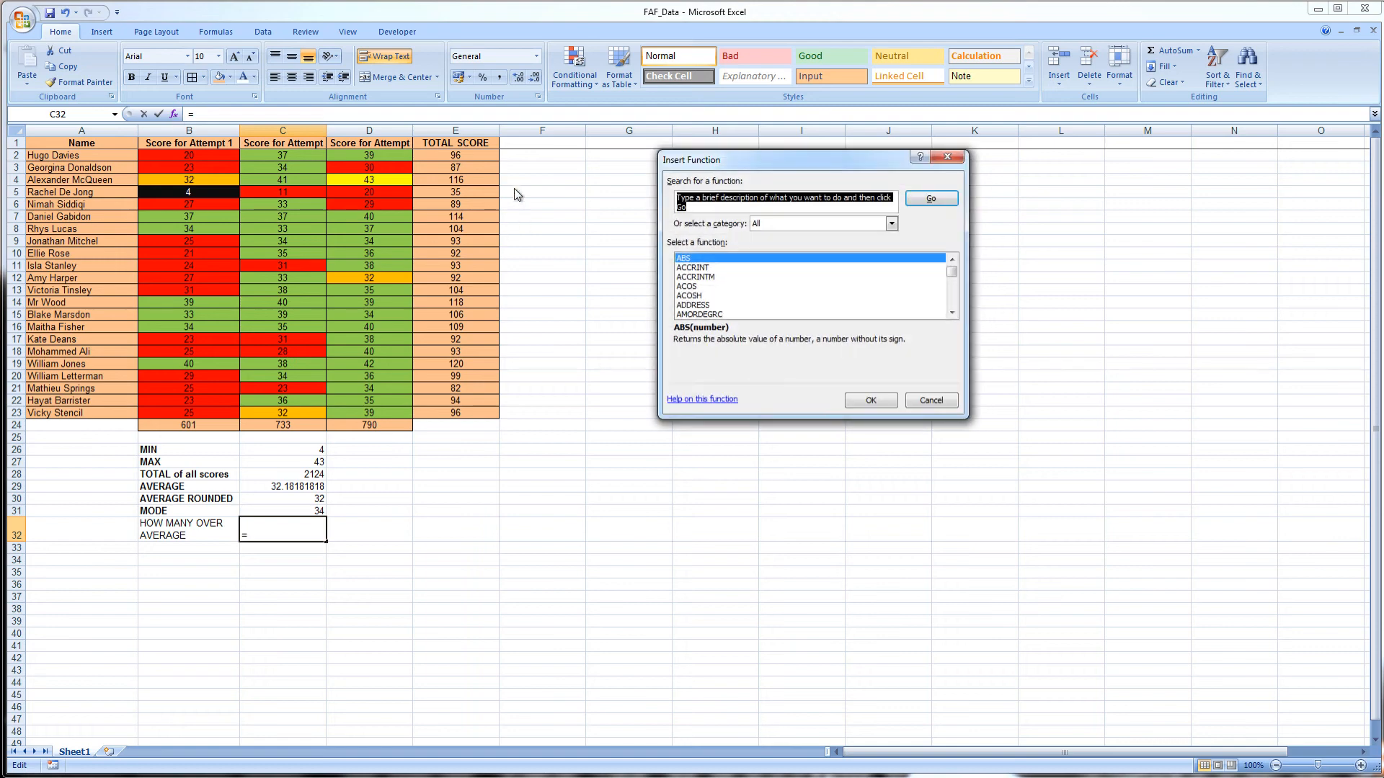
{"action": "left_click", "coordinate": [708, 296]}
{"action": "type", "text": "cou"}
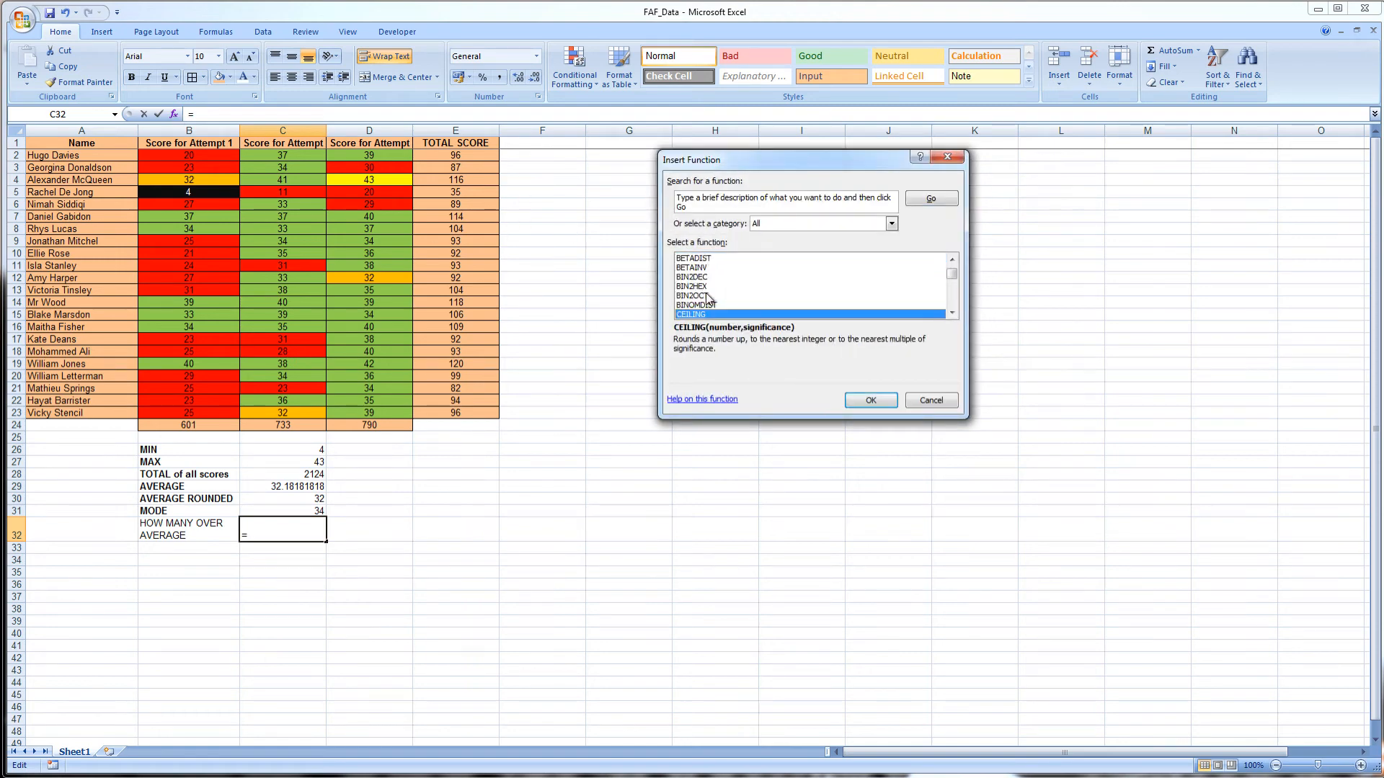
{"action": "key", "text": "Down"}
{"action": "key", "text": "Down"}
{"action": "key", "text": "Down"}
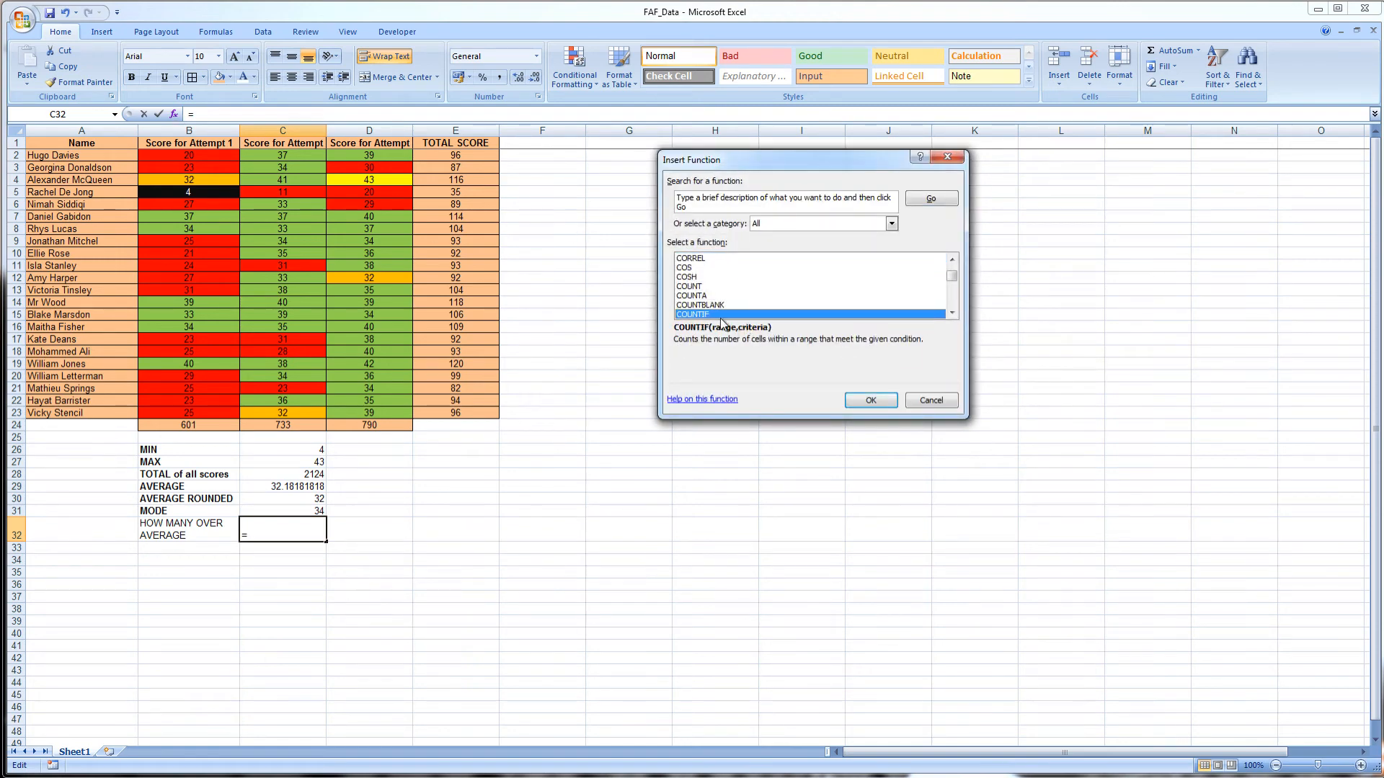
{"action": "double_click", "coordinate": [708, 315]}
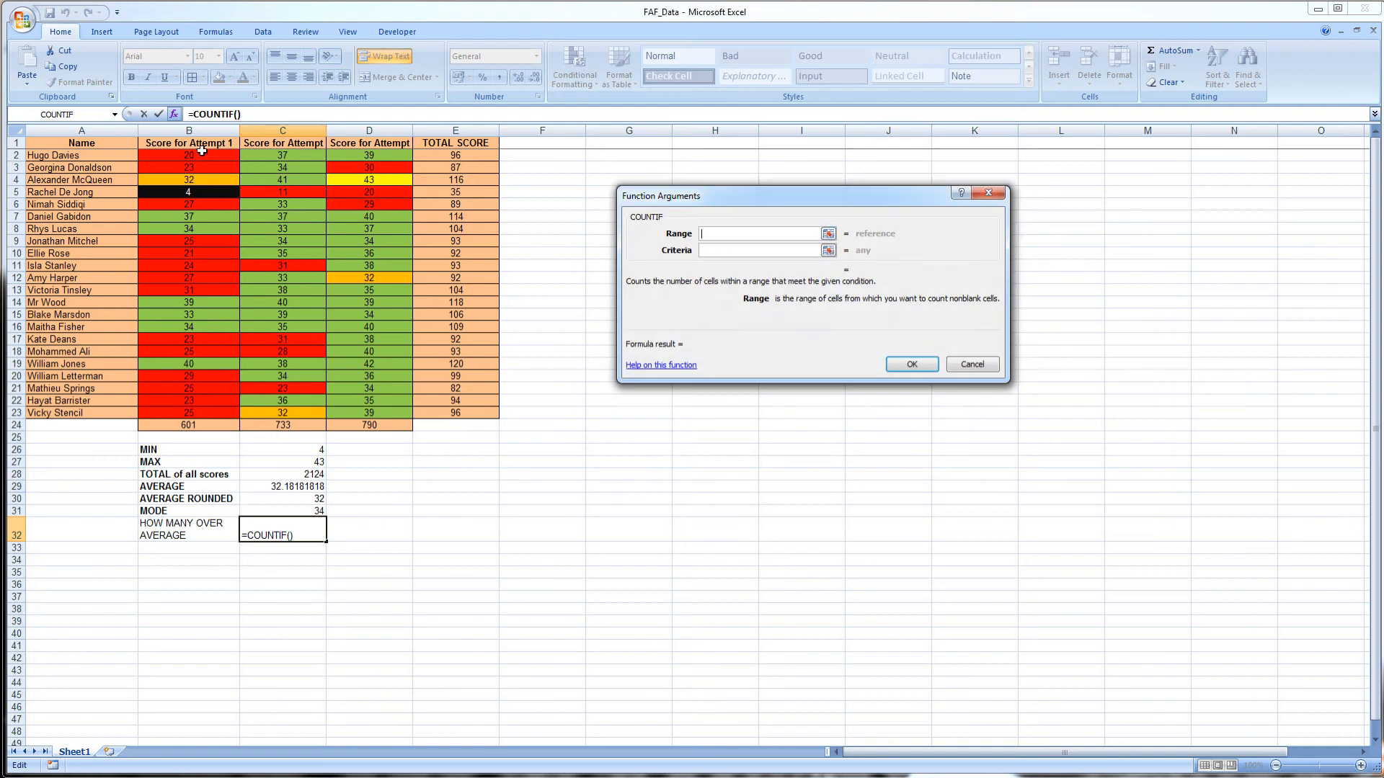
- Complete the COUNTIF in C32 with the range B2:D23 and the criteria ">"&C30, referring to the rounded average
{"action": "left_click_drag", "start_coordinate": [199, 155], "coordinate": [392, 409]}
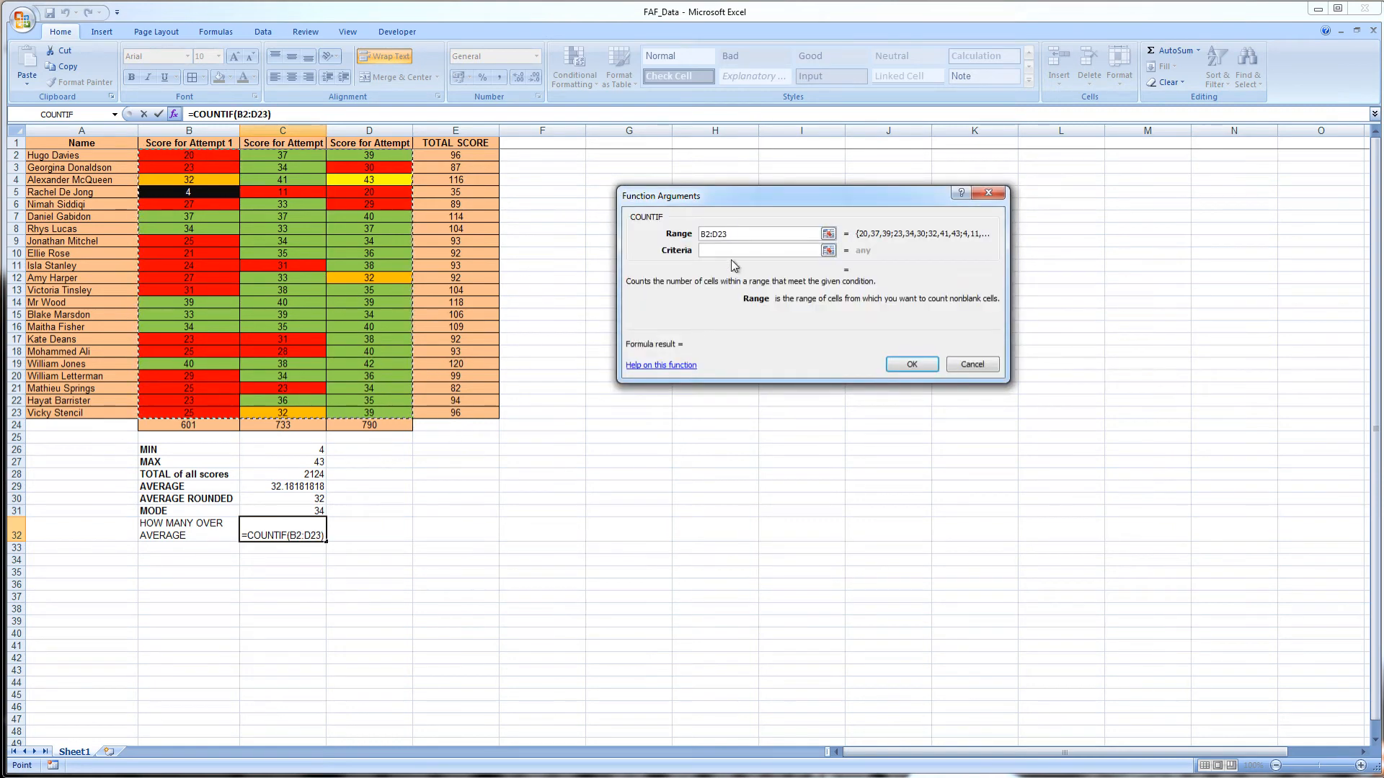
{"action": "left_click", "coordinate": [729, 251]}
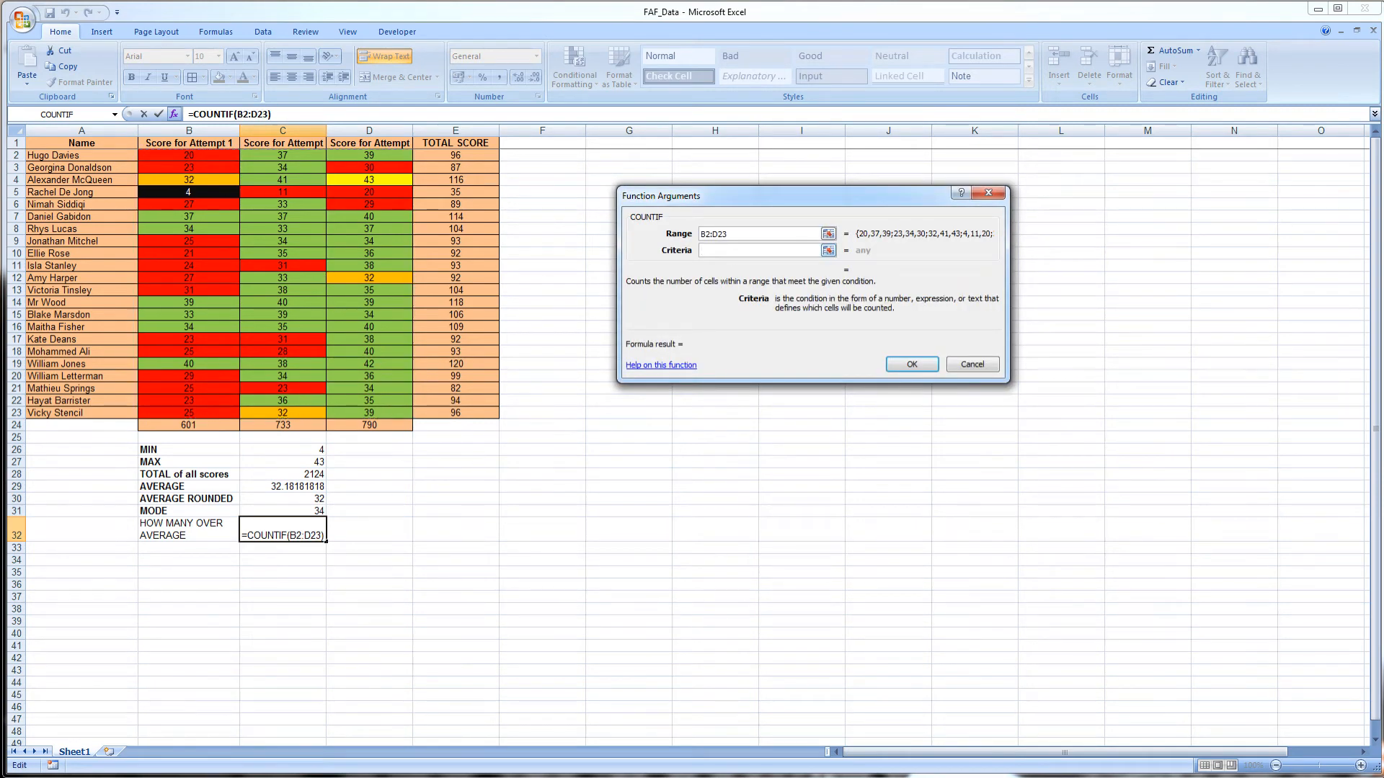
{"action": "type", "text": "\">"}
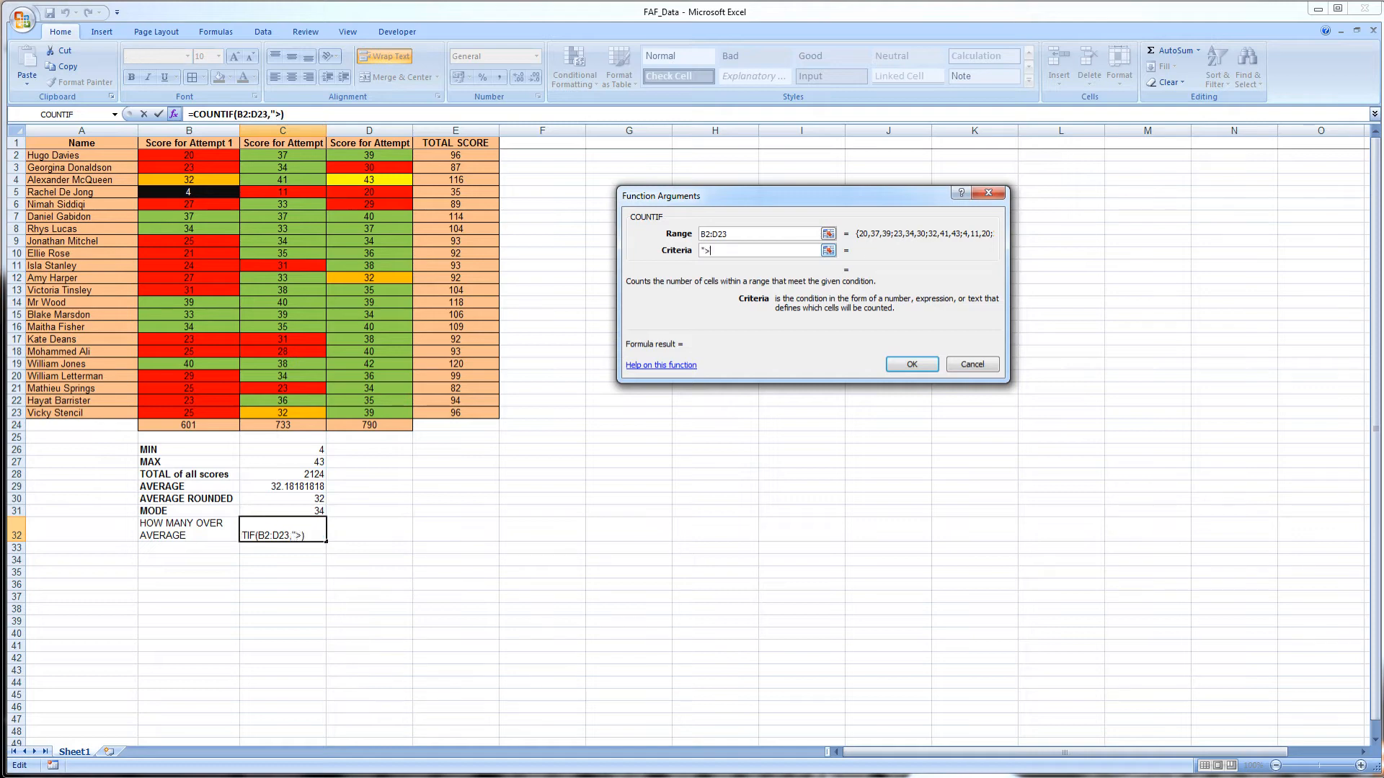
{"action": "type", "text": "\"&"}
{"action": "left_click", "coordinate": [287, 498]}
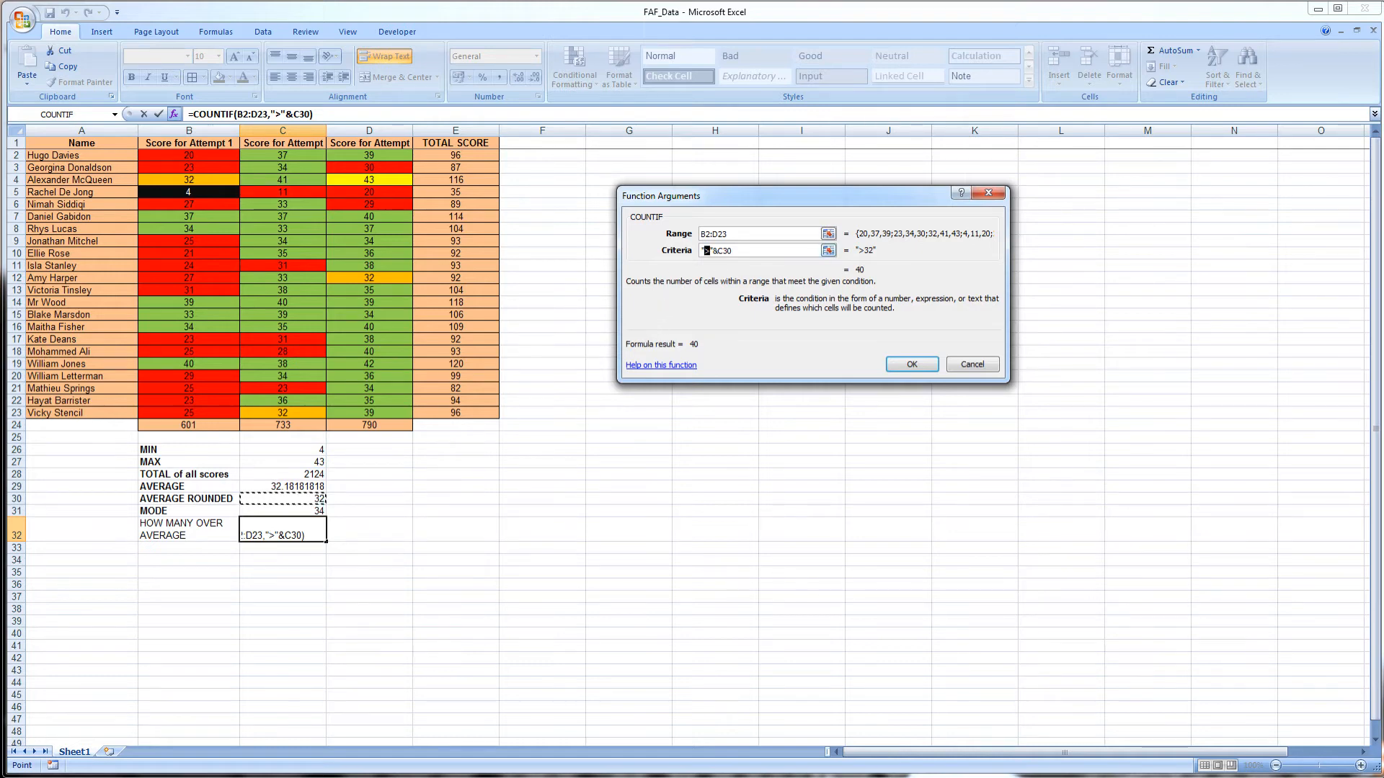
{"action": "left_click_drag", "start_coordinate": [706, 251], "coordinate": [710, 251]}
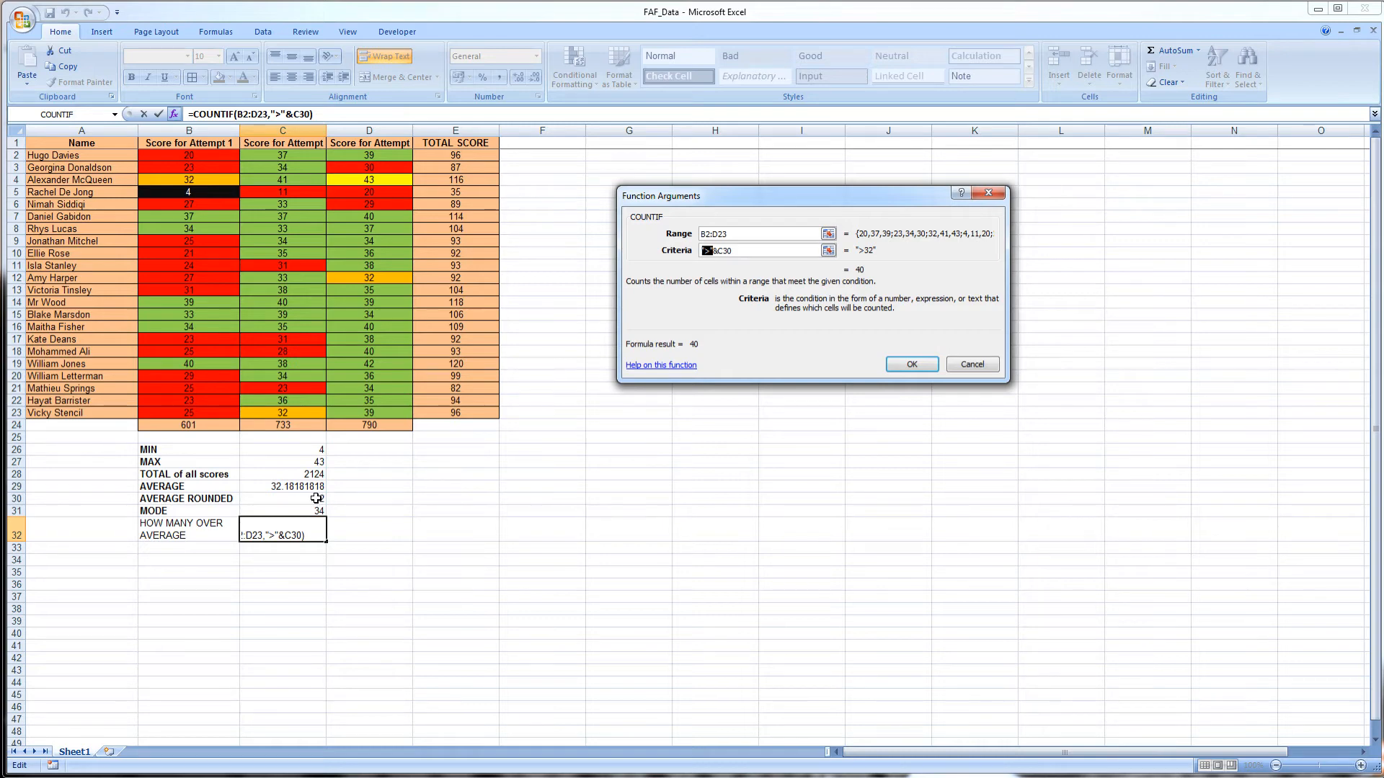
{"action": "left_click", "coordinate": [713, 251]}
{"action": "left_click_drag", "start_coordinate": [733, 251], "coordinate": [723, 251]}
{"action": "left_click", "coordinate": [757, 250]}
{"action": "left_click_drag", "start_coordinate": [865, 273], "coordinate": [851, 274]}
{"action": "left_click", "coordinate": [910, 364]}
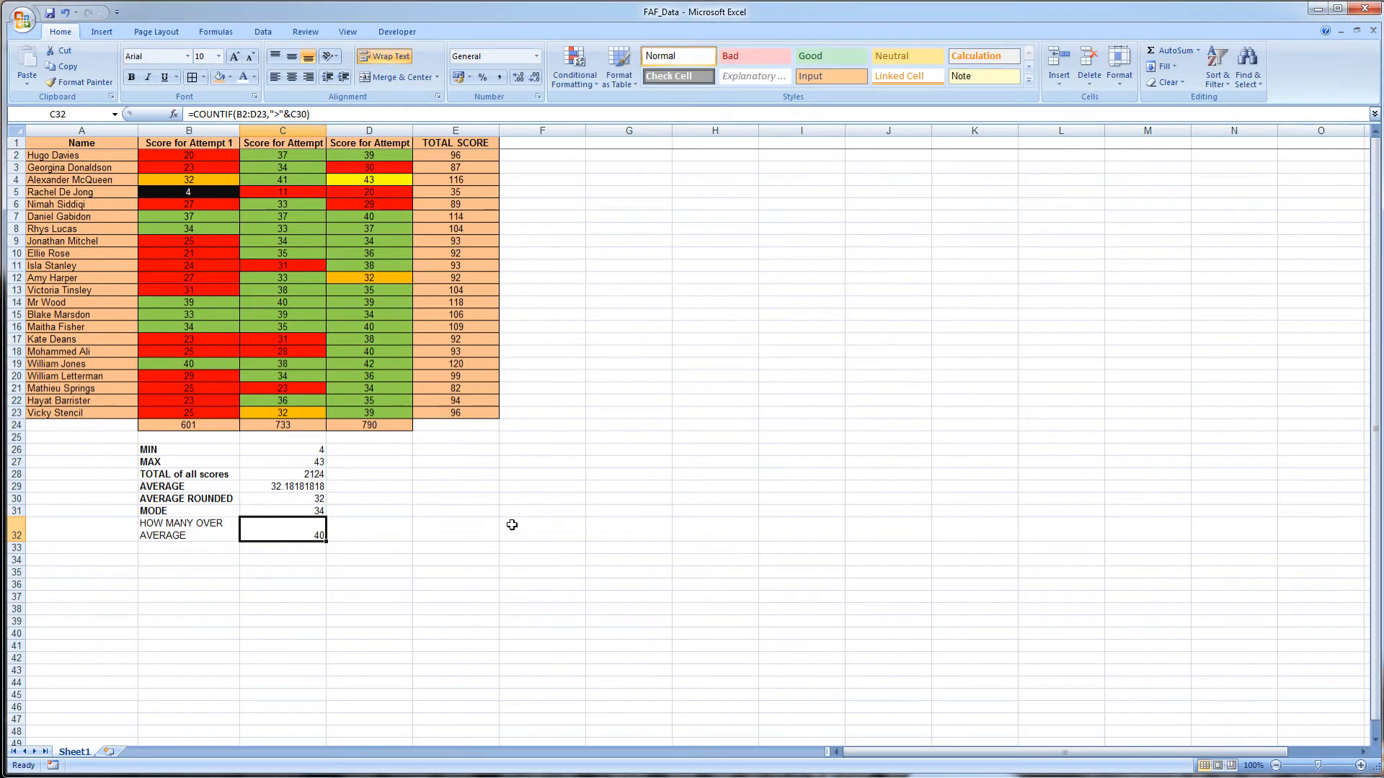
- Make the HOW MANY OVER AVERAGE label in cell B32 bold
{"action": "left_click", "coordinate": [205, 531]}
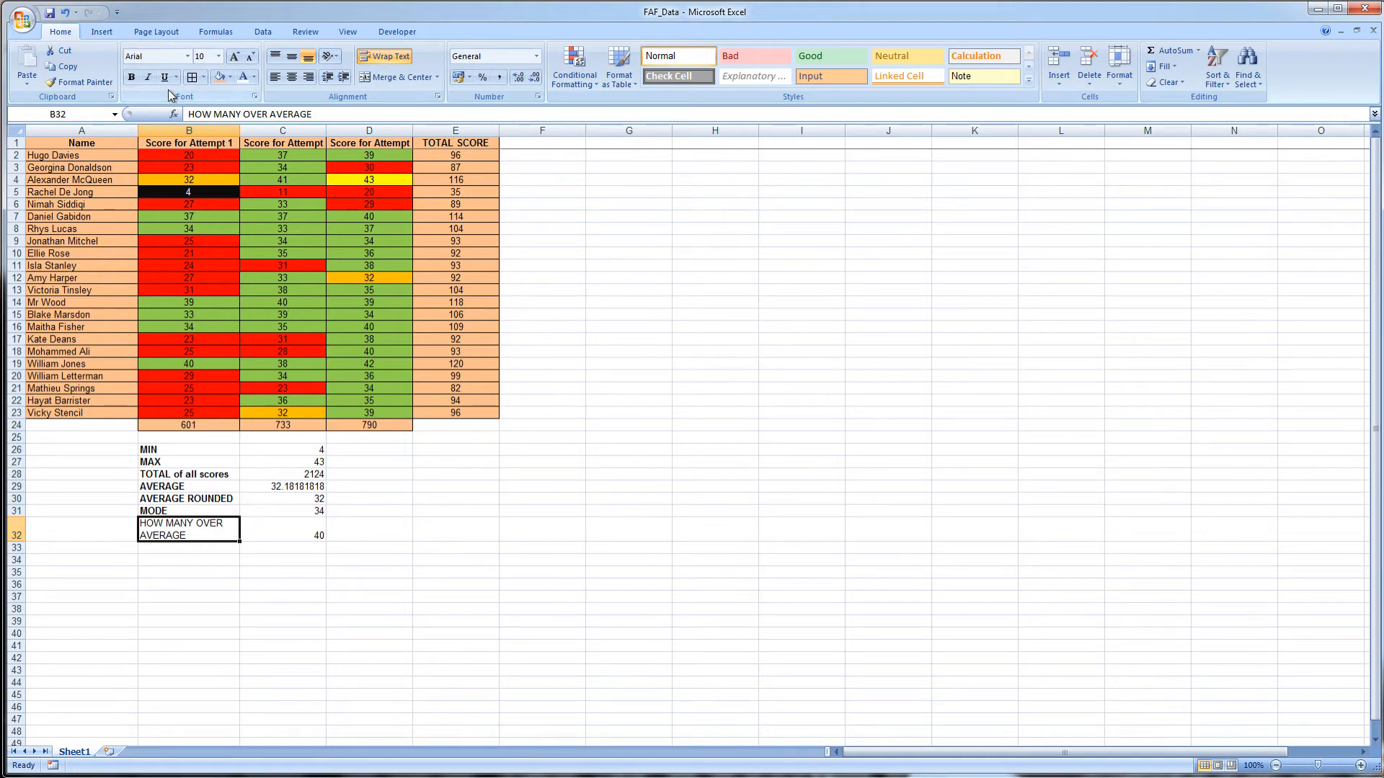
{"action": "left_click", "coordinate": [133, 81]}
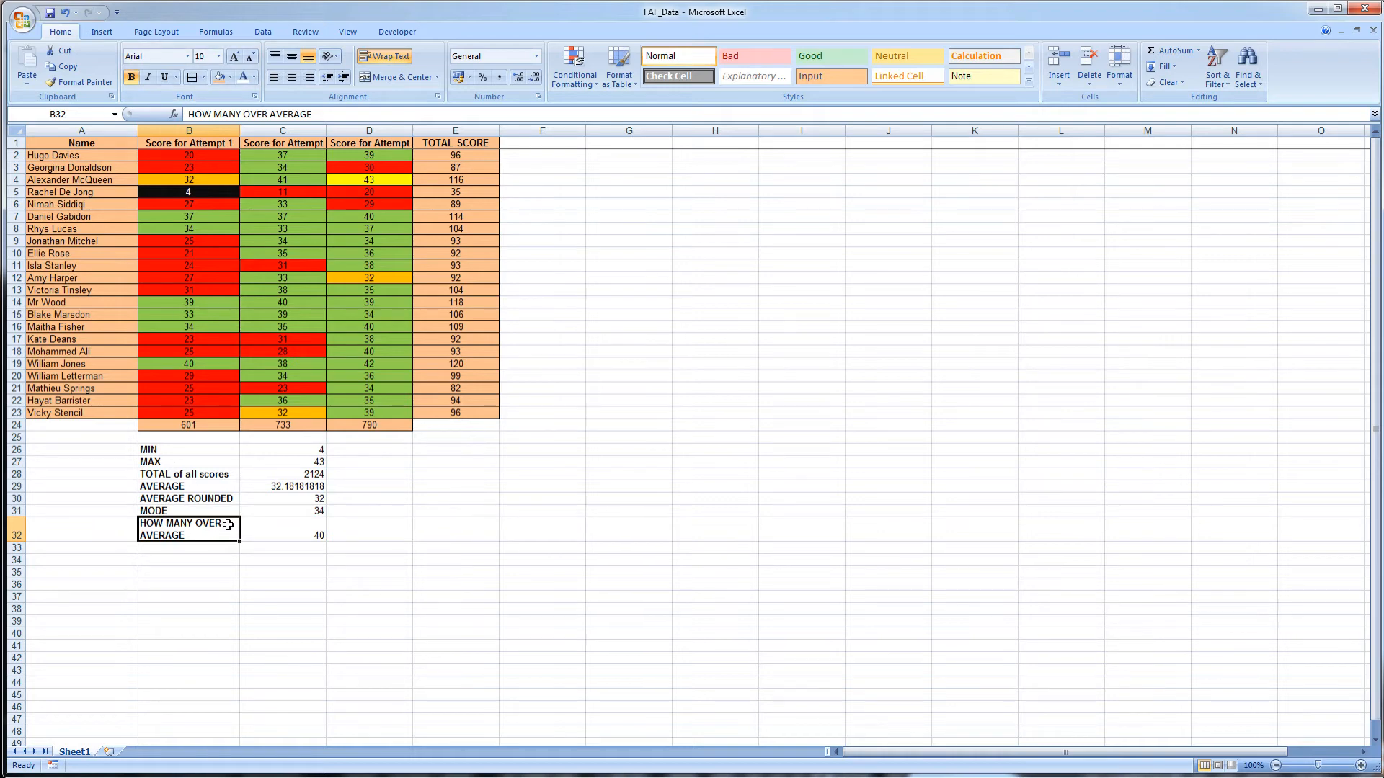
{"action": "left_click", "coordinate": [199, 550]}
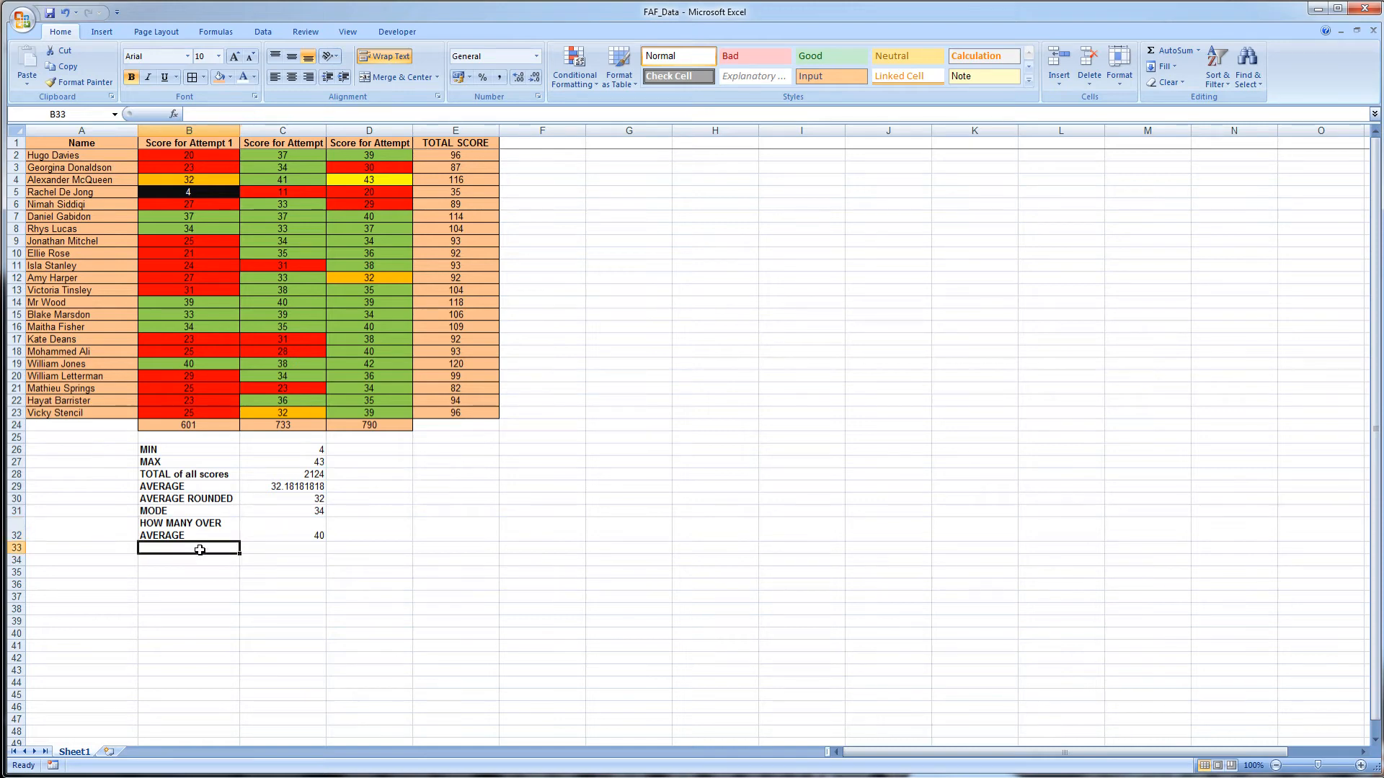
{"action": "left_click", "coordinate": [210, 529]}
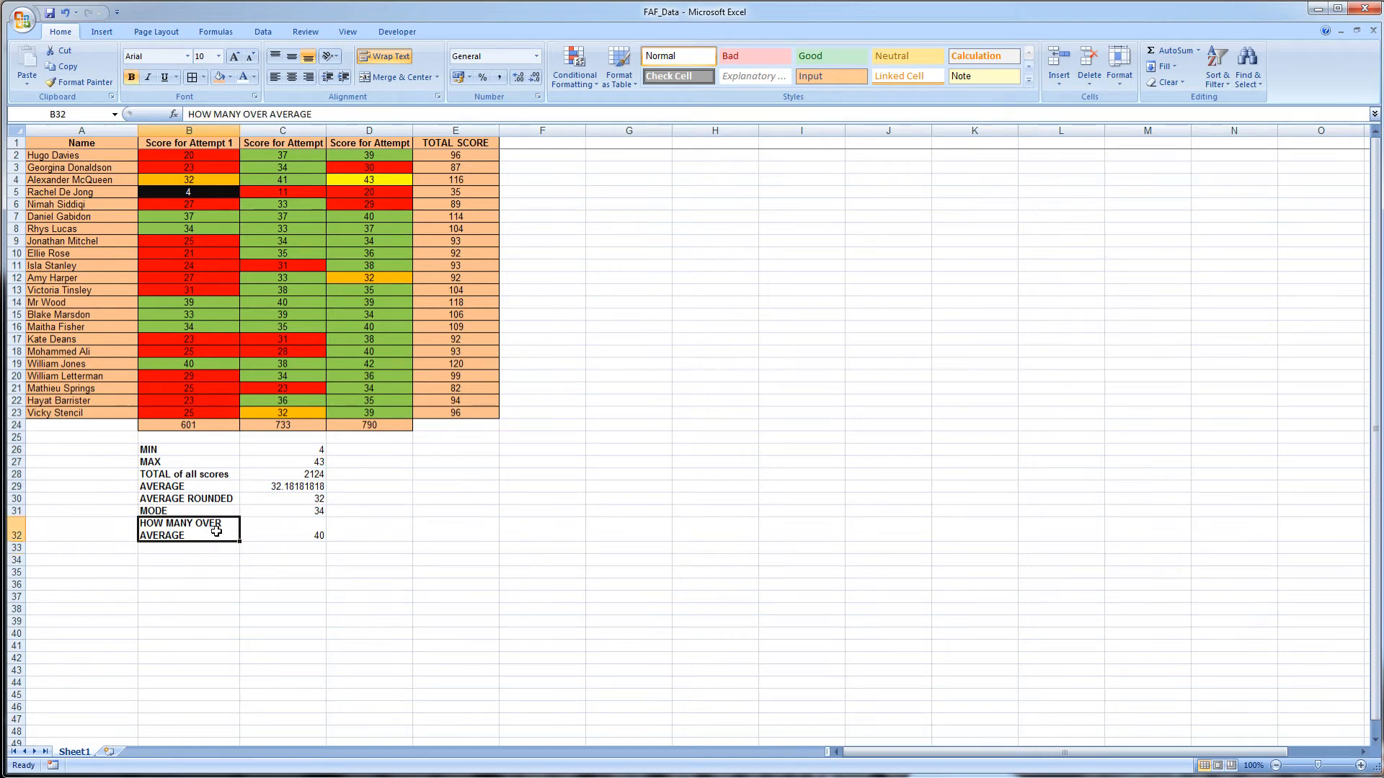
- Copy the HOW MANY OVER AVERAGE label down to B33 and change it to HOW MANY UNDER AVERAGE
{"action": "left_click_drag", "start_coordinate": [240, 553], "coordinate": [240, 565]}
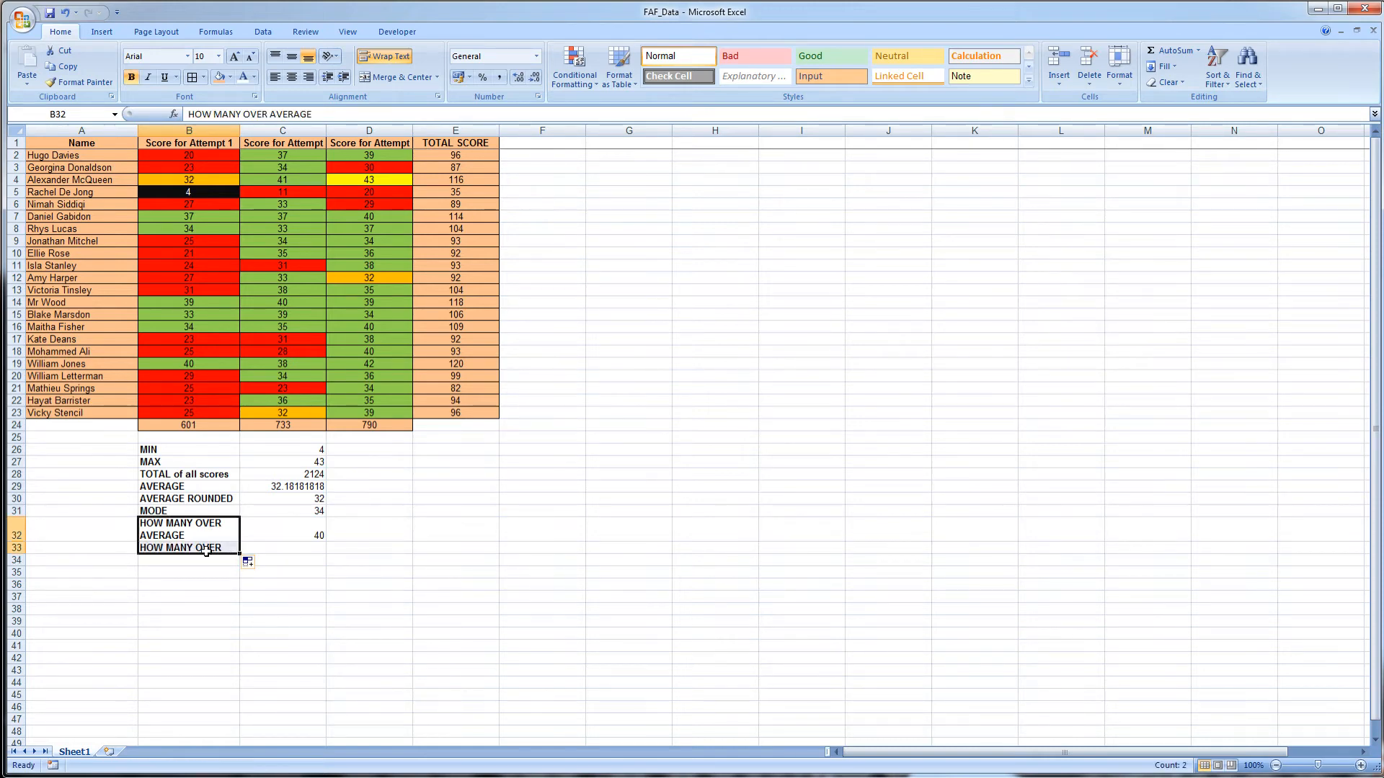
{"action": "double_click", "coordinate": [16, 554]}
{"action": "double_click", "coordinate": [208, 547]}
{"action": "double_click", "coordinate": [209, 548]}
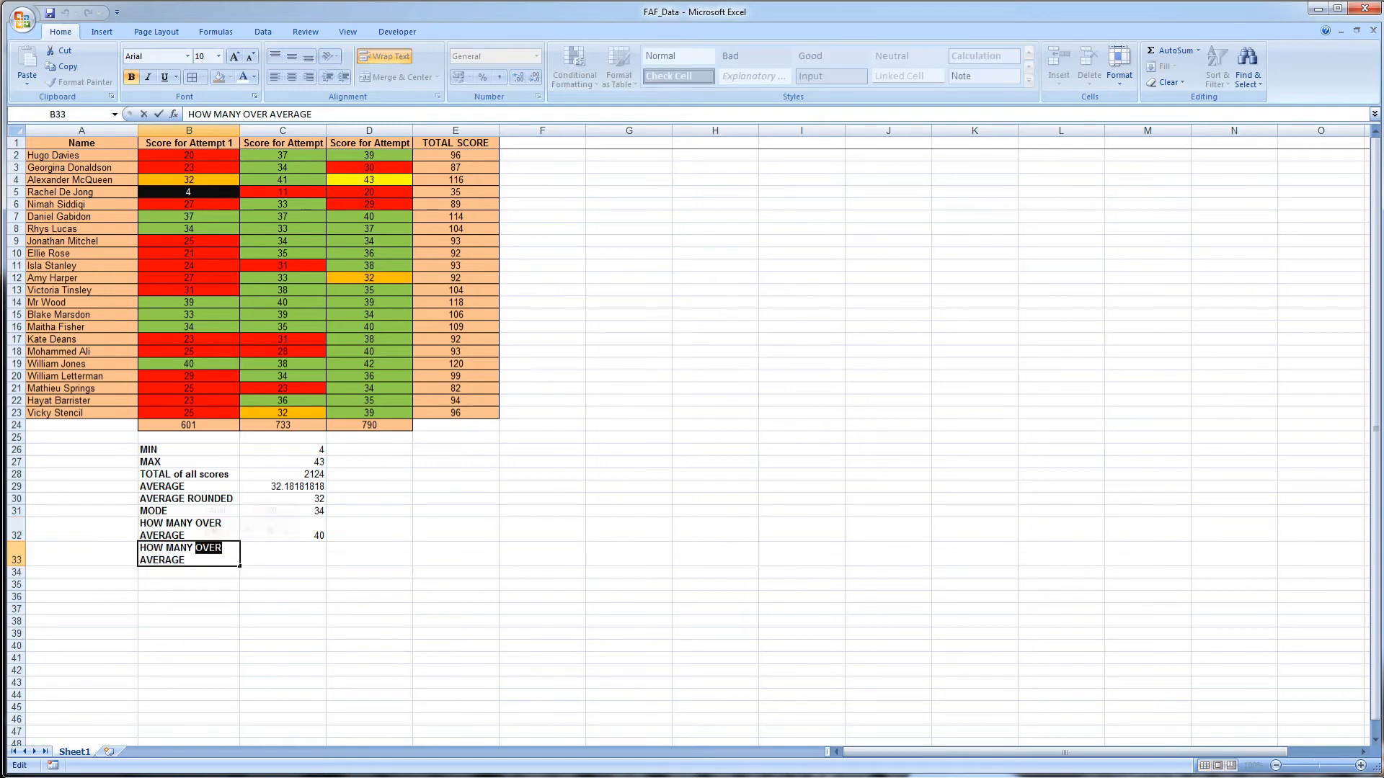
{"action": "type", "text": "UNDER"}
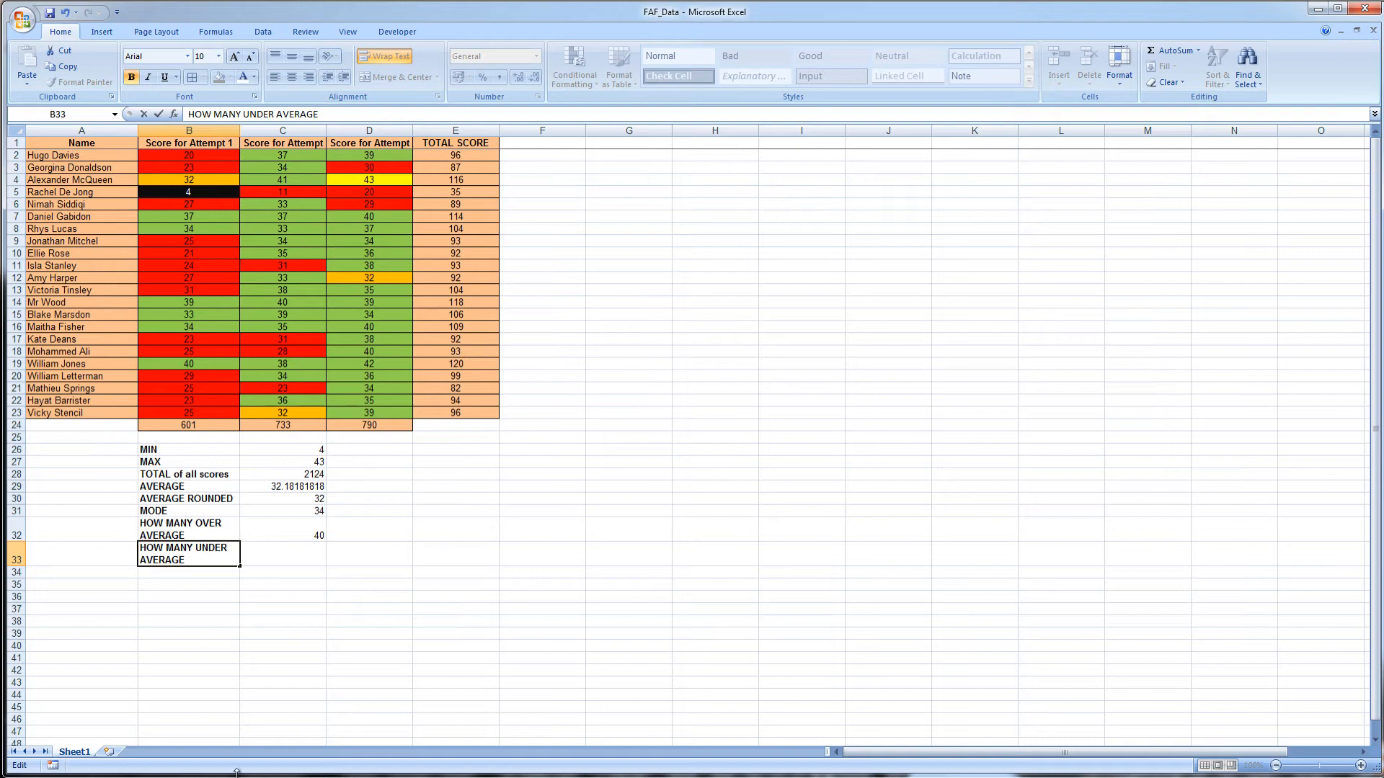
{"action": "left_click", "coordinate": [237, 573]}
- Copy the label in B33 down to B34 and change it to HOW MANY GOT THE AVERAGE
{"action": "left_click", "coordinate": [230, 559]}
{"action": "left_click_drag", "start_coordinate": [238, 567], "coordinate": [240, 576]}
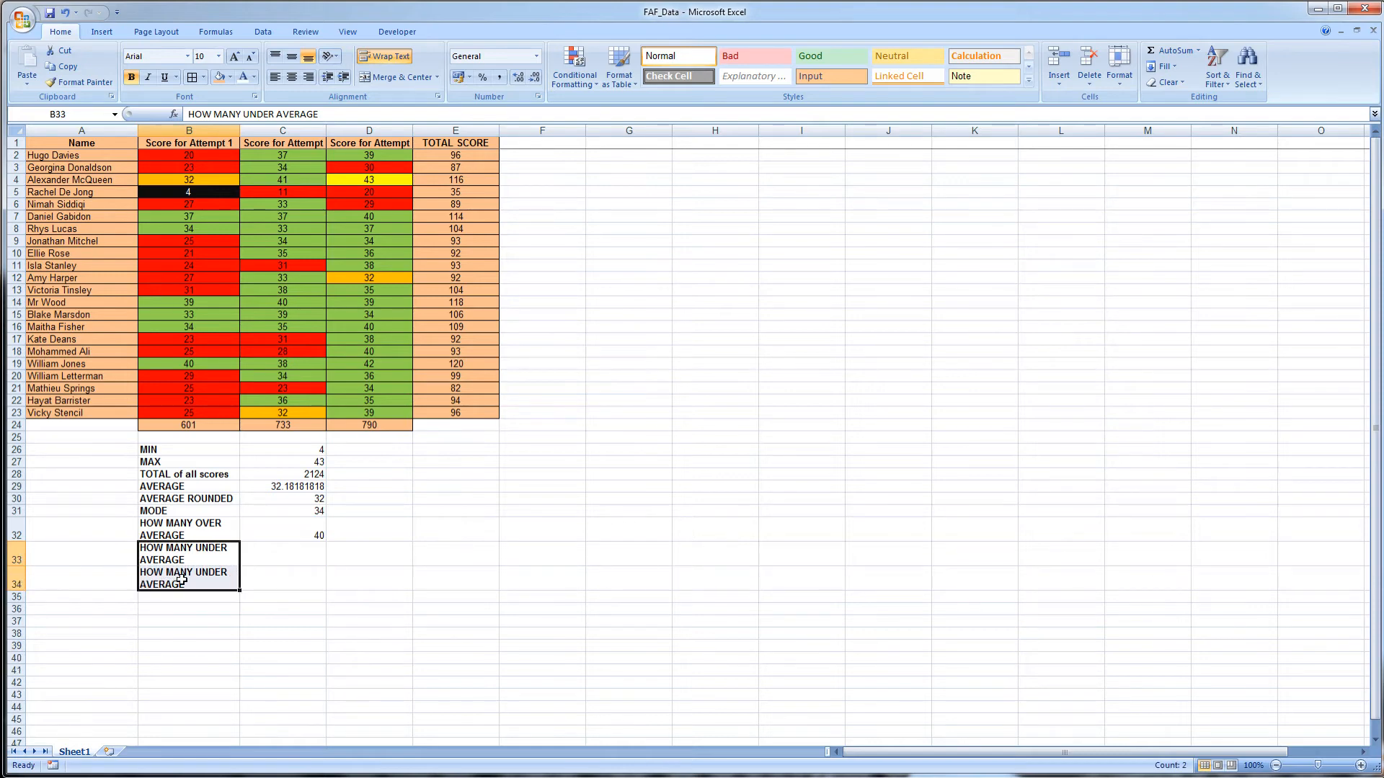
{"action": "left_click", "coordinate": [207, 577]}
{"action": "double_click", "coordinate": [214, 574]}
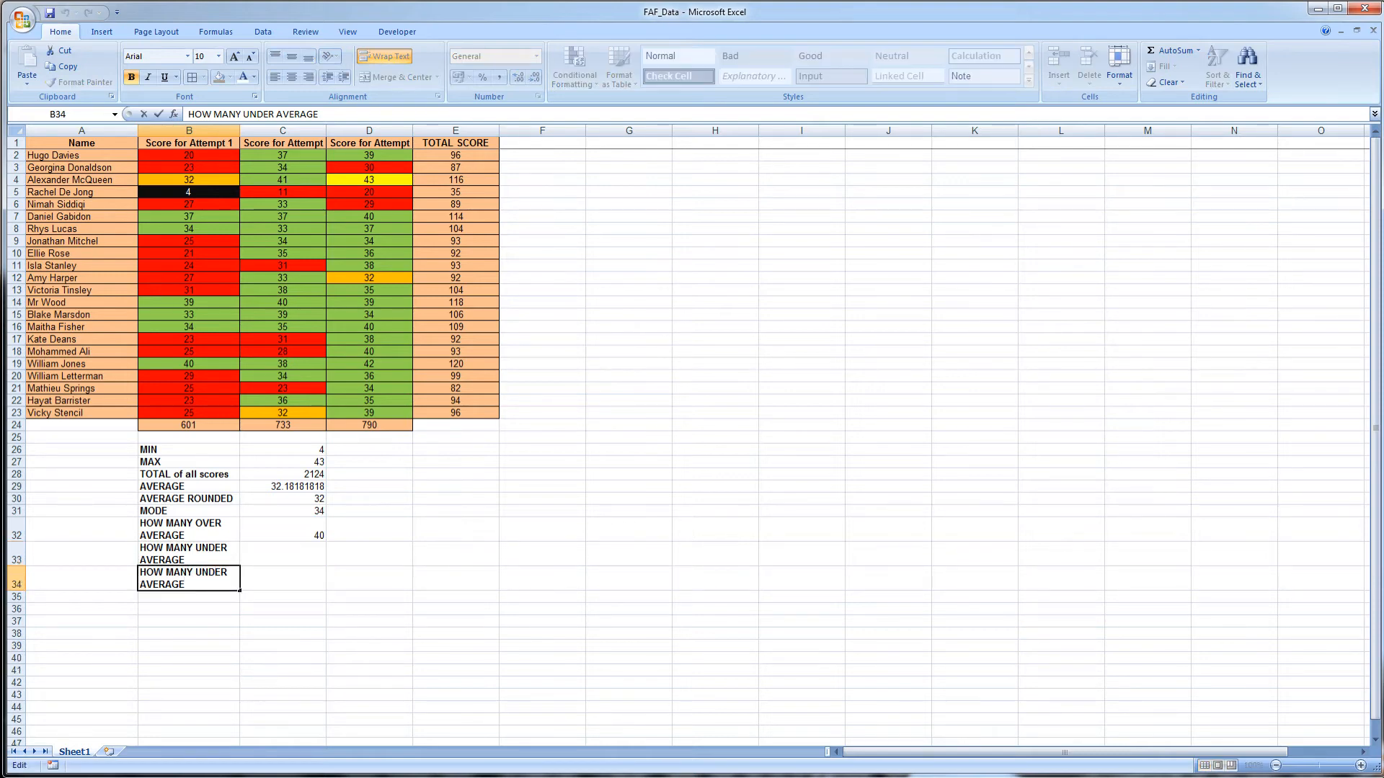
{"action": "double_click", "coordinate": [211, 572]}
{"action": "type", "text": "GOT THE"}
{"action": "left_click", "coordinate": [251, 602]}
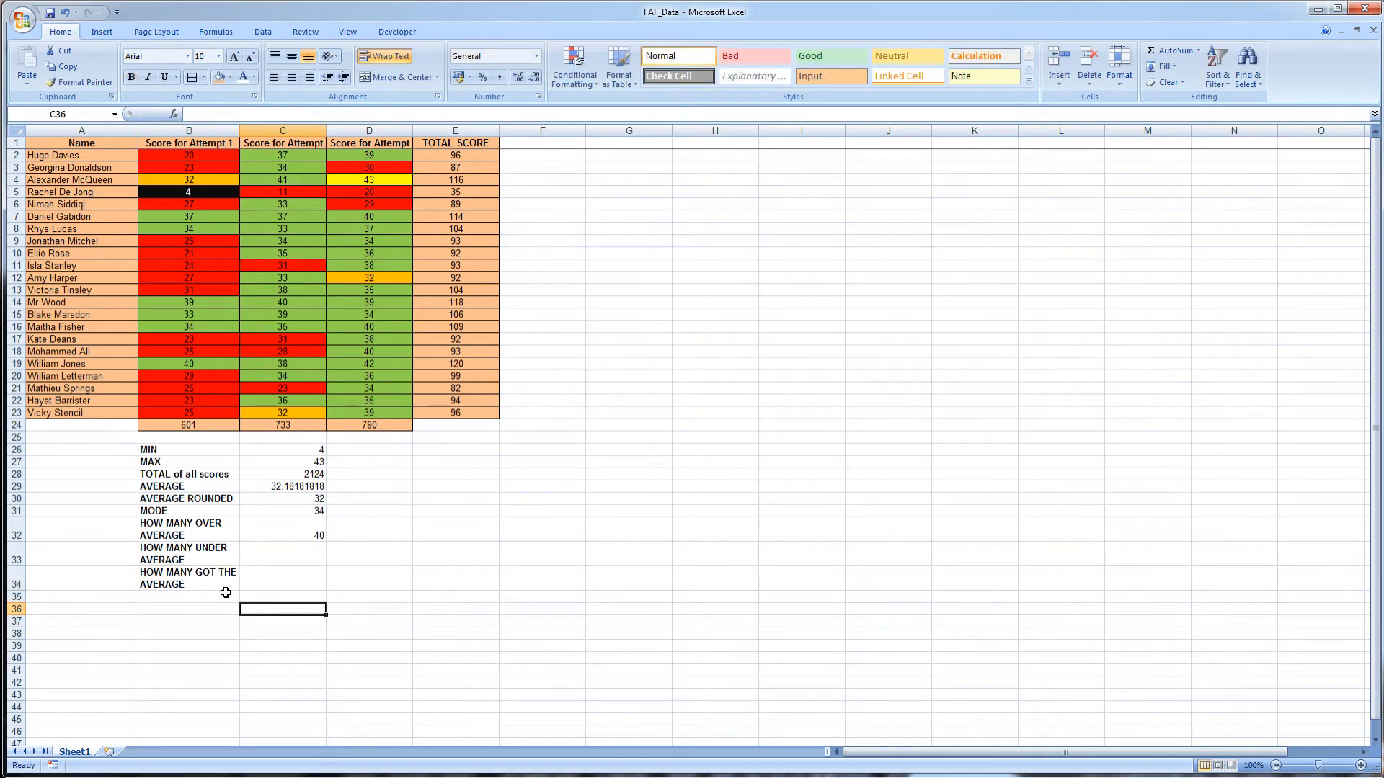
- Insert a COUNTIF function into cell C33 for the scores under the average
{"action": "left_click", "coordinate": [265, 549]}
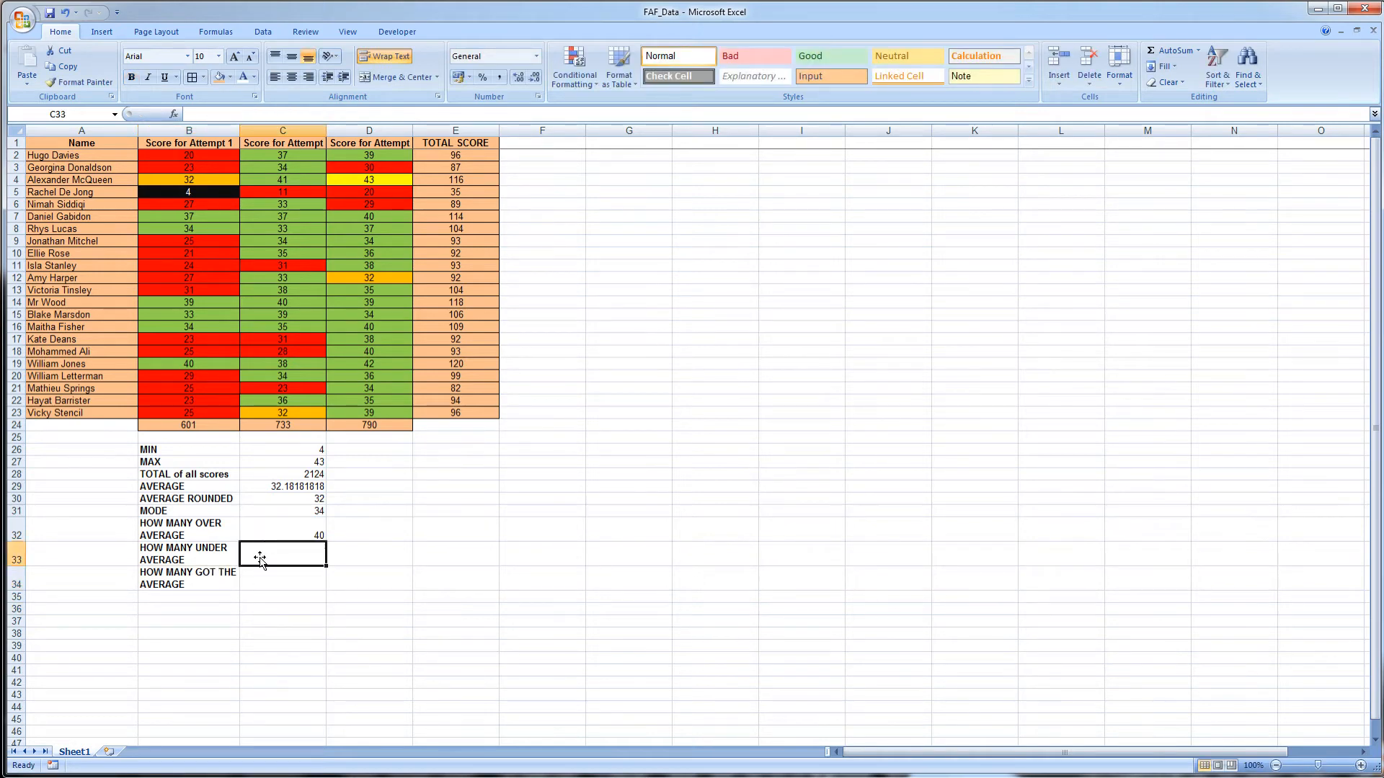
{"action": "left_click", "coordinate": [174, 114]}
{"action": "left_click", "coordinate": [677, 280]}
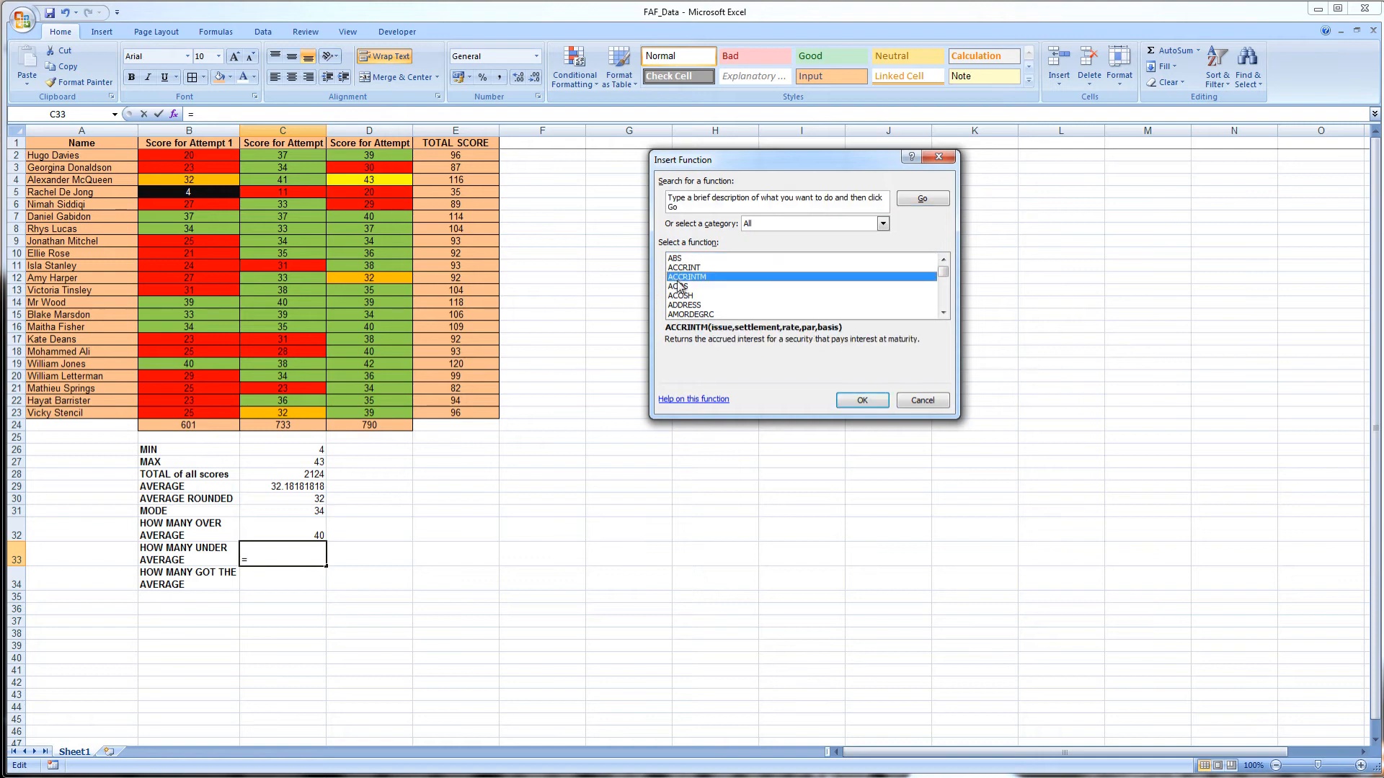
{"action": "left_click", "coordinate": [769, 225]}
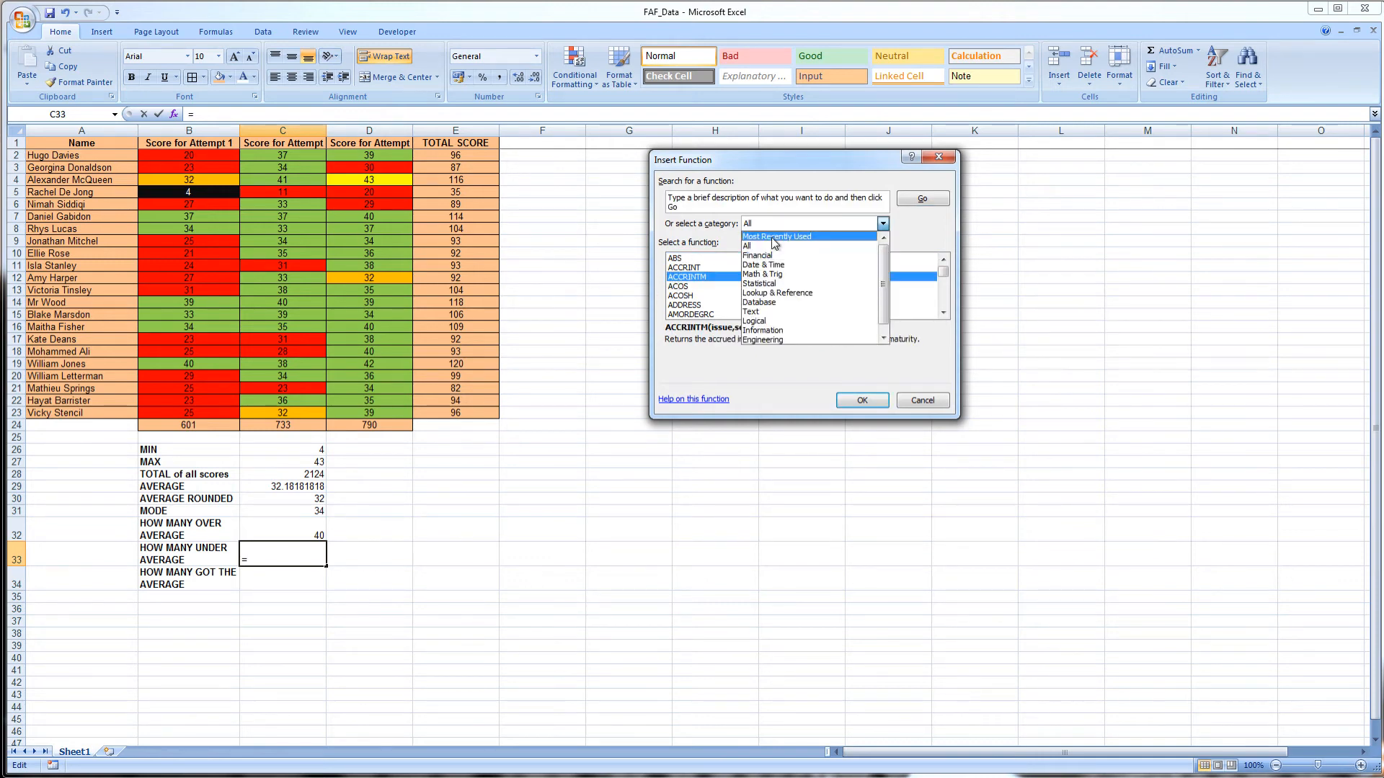
{"action": "left_click", "coordinate": [764, 240]}
{"action": "double_click", "coordinate": [690, 259]}
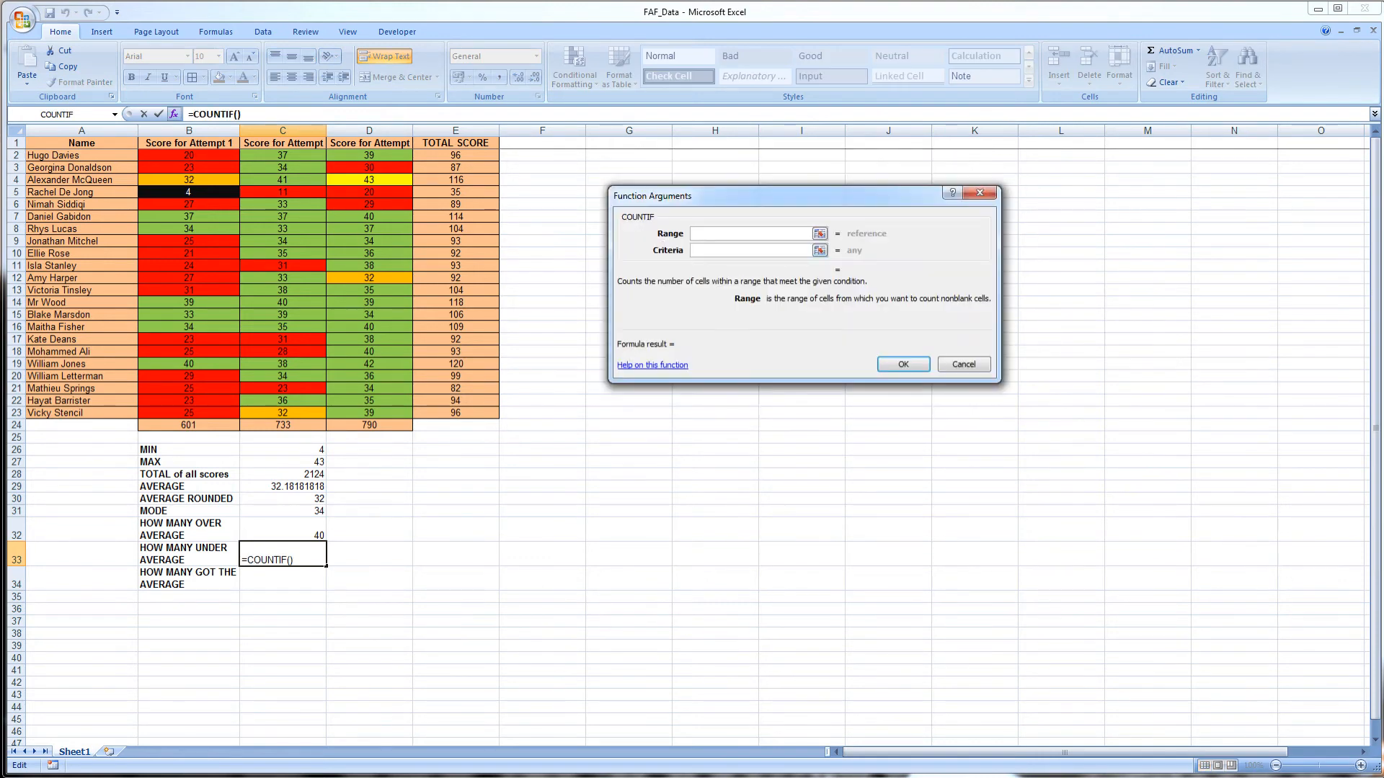
- Complete the COUNTIF in C33 with the range B2:D23 and the criteria "<"&C30
{"action": "left_click_drag", "start_coordinate": [202, 155], "coordinate": [383, 413]}
{"action": "key", "text": "Tab"}
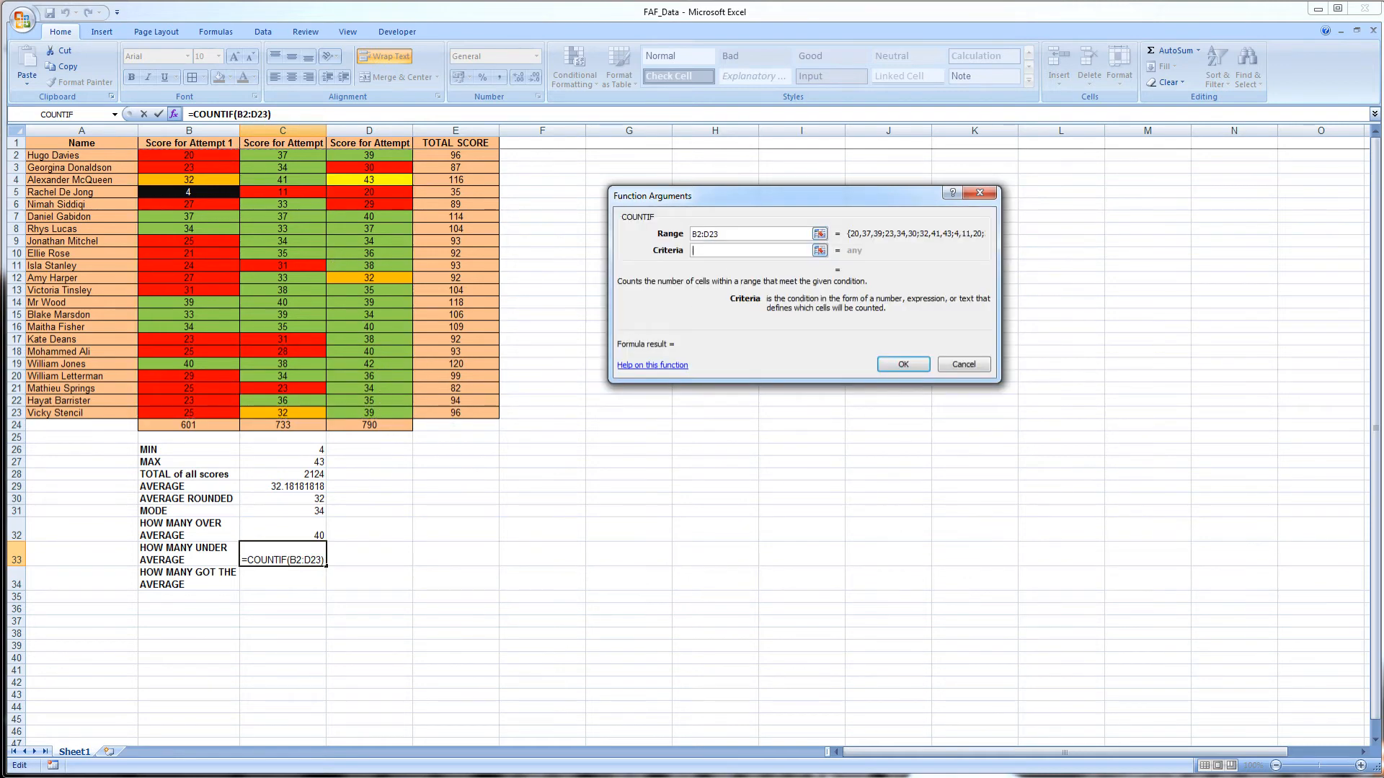
{"action": "type", "text": "\"<\""}
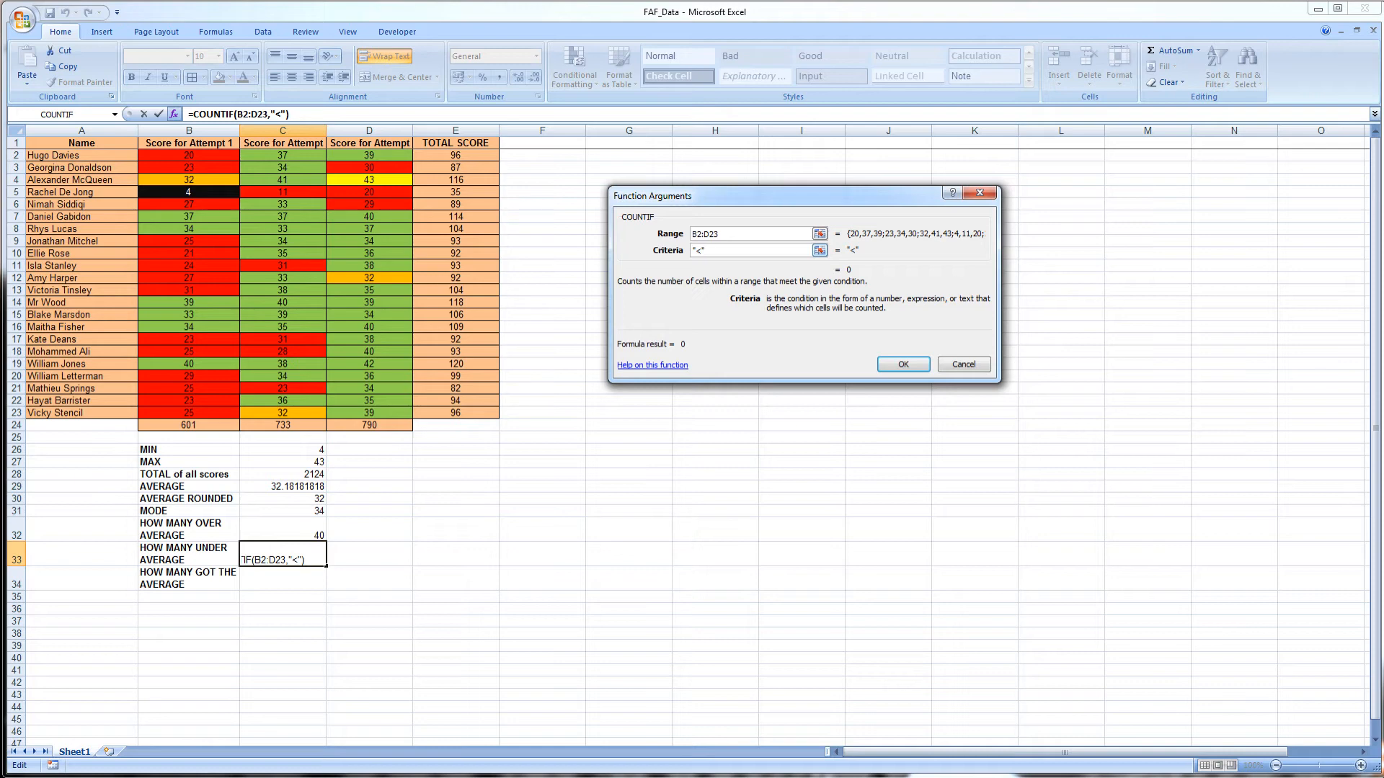
{"action": "type", "text": "&"}
{"action": "left_click", "coordinate": [286, 504]}
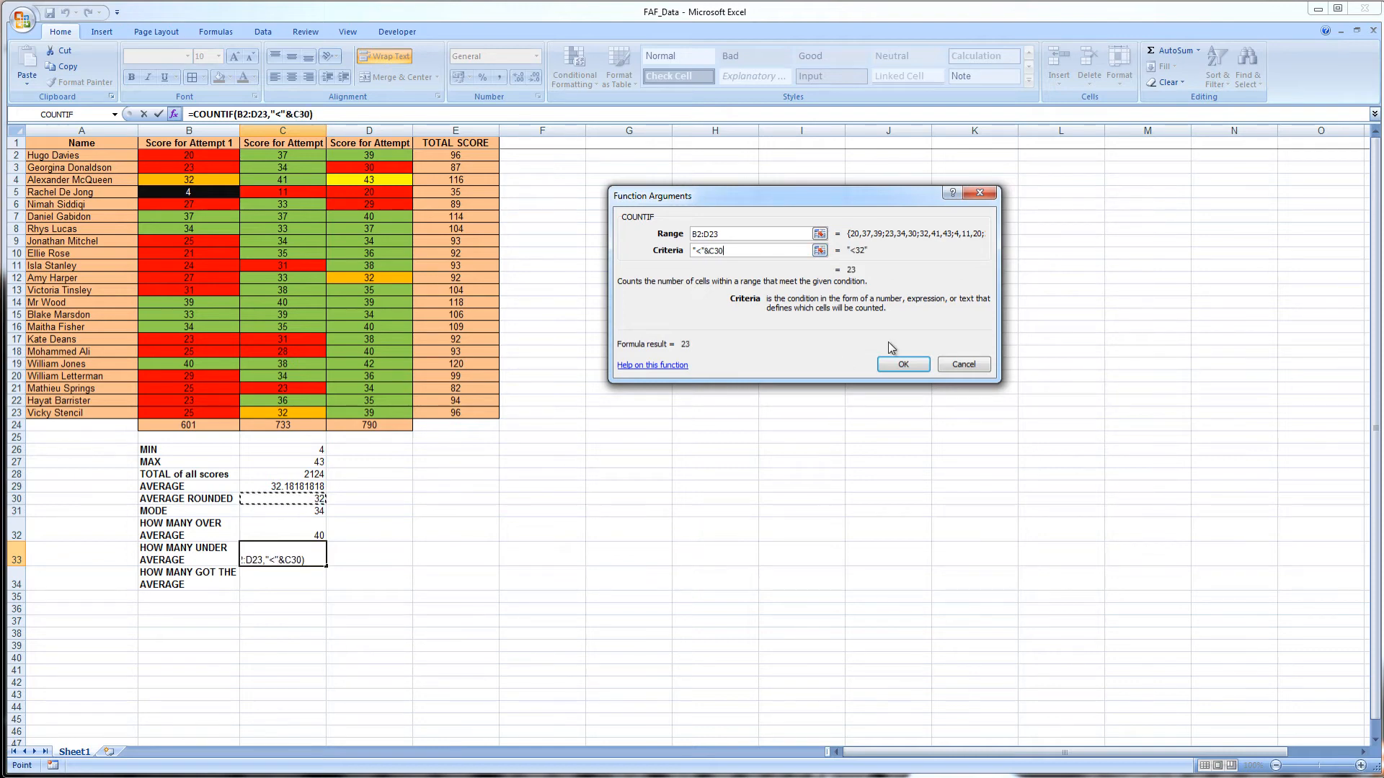
{"action": "left_click", "coordinate": [903, 365]}
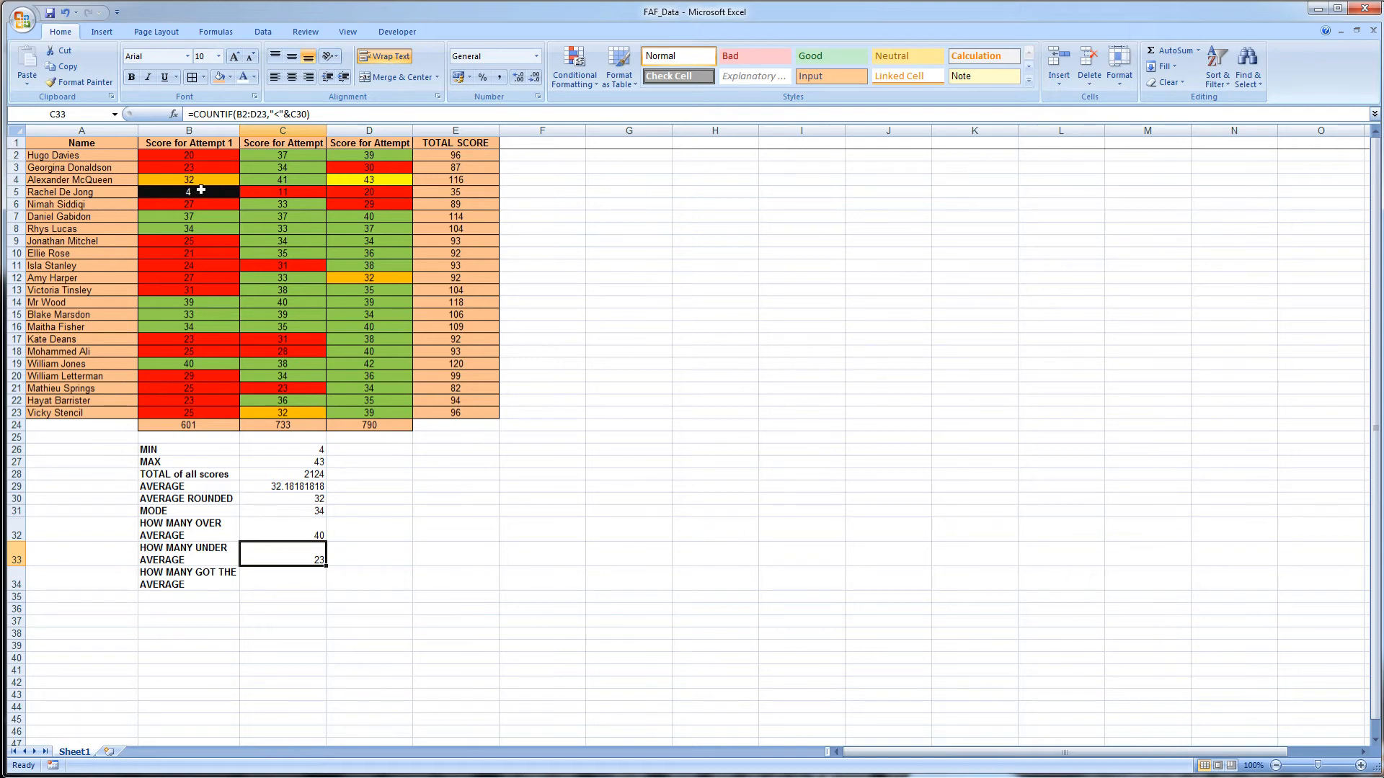
- Check the scores matching the rounded average in the table, and insert a COUNTIF function into cell C34
{"action": "left_click", "coordinate": [281, 585]}
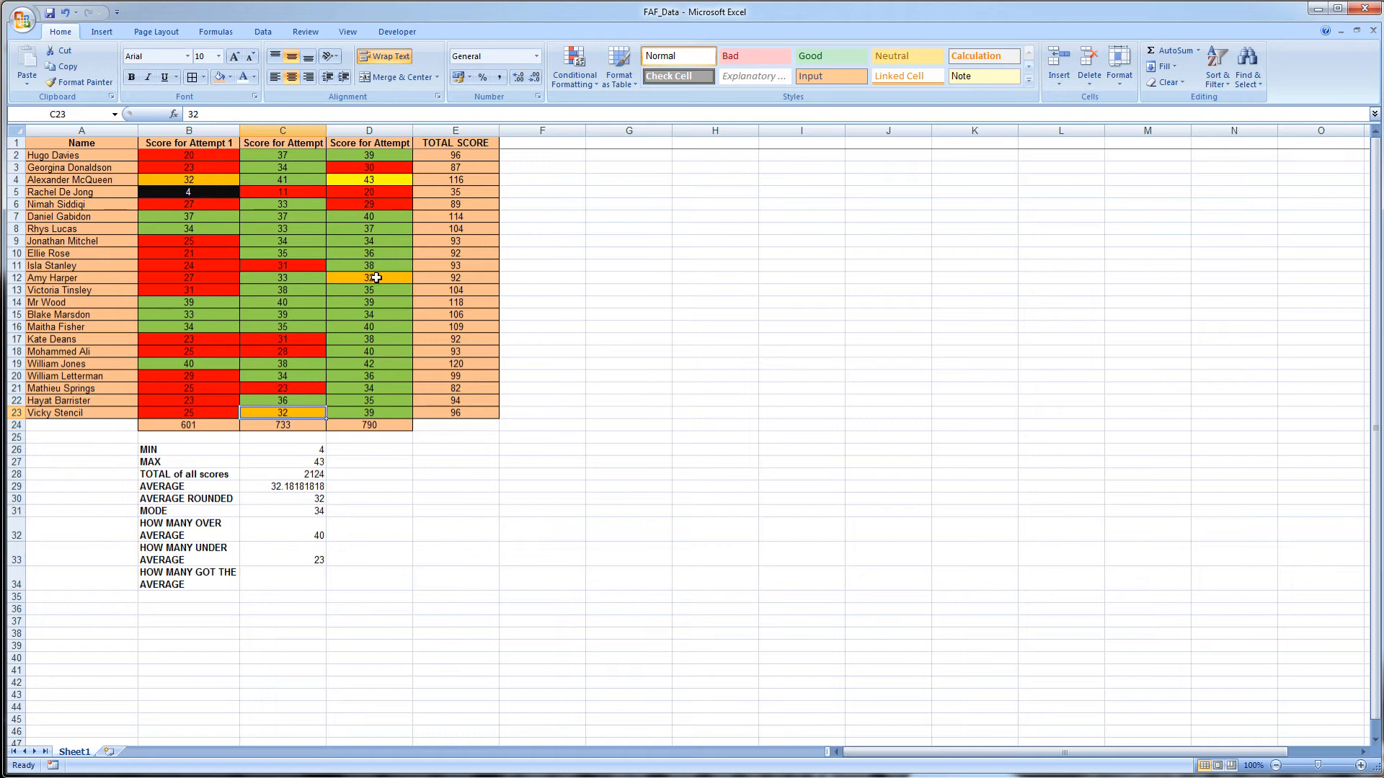
{"action": "left_click", "coordinate": [375, 278]}
{"action": "left_click", "coordinate": [183, 180]}
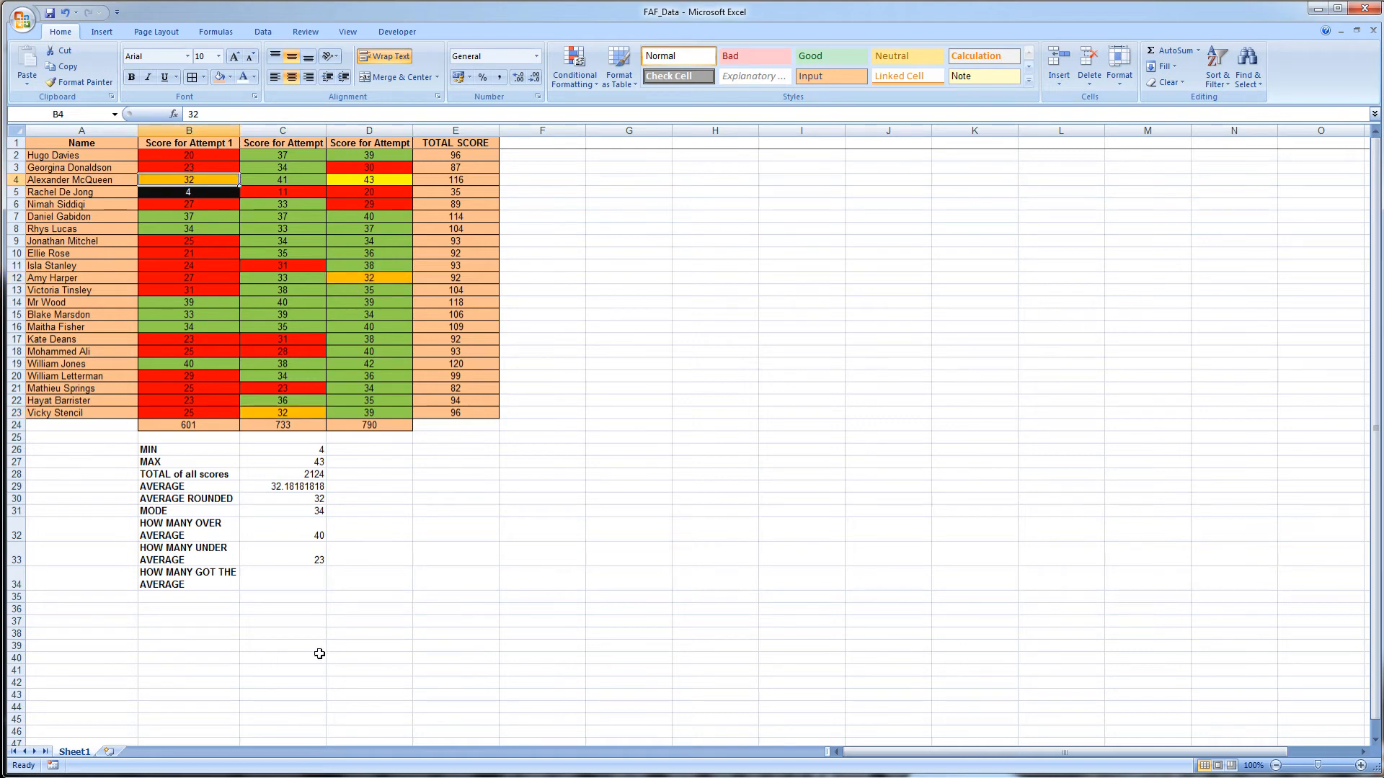
{"action": "left_click", "coordinate": [295, 577]}
{"action": "left_click", "coordinate": [174, 114]}
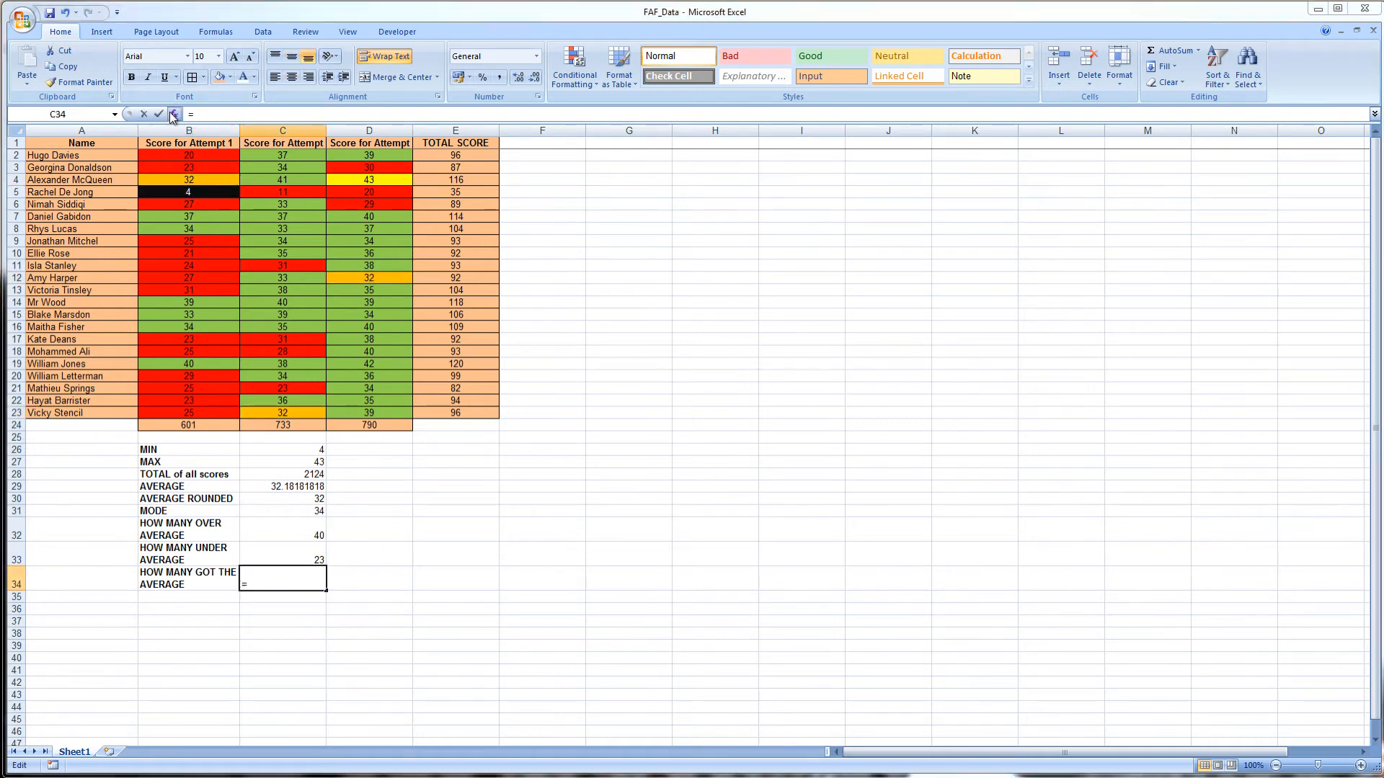
{"action": "double_click", "coordinate": [684, 259]}
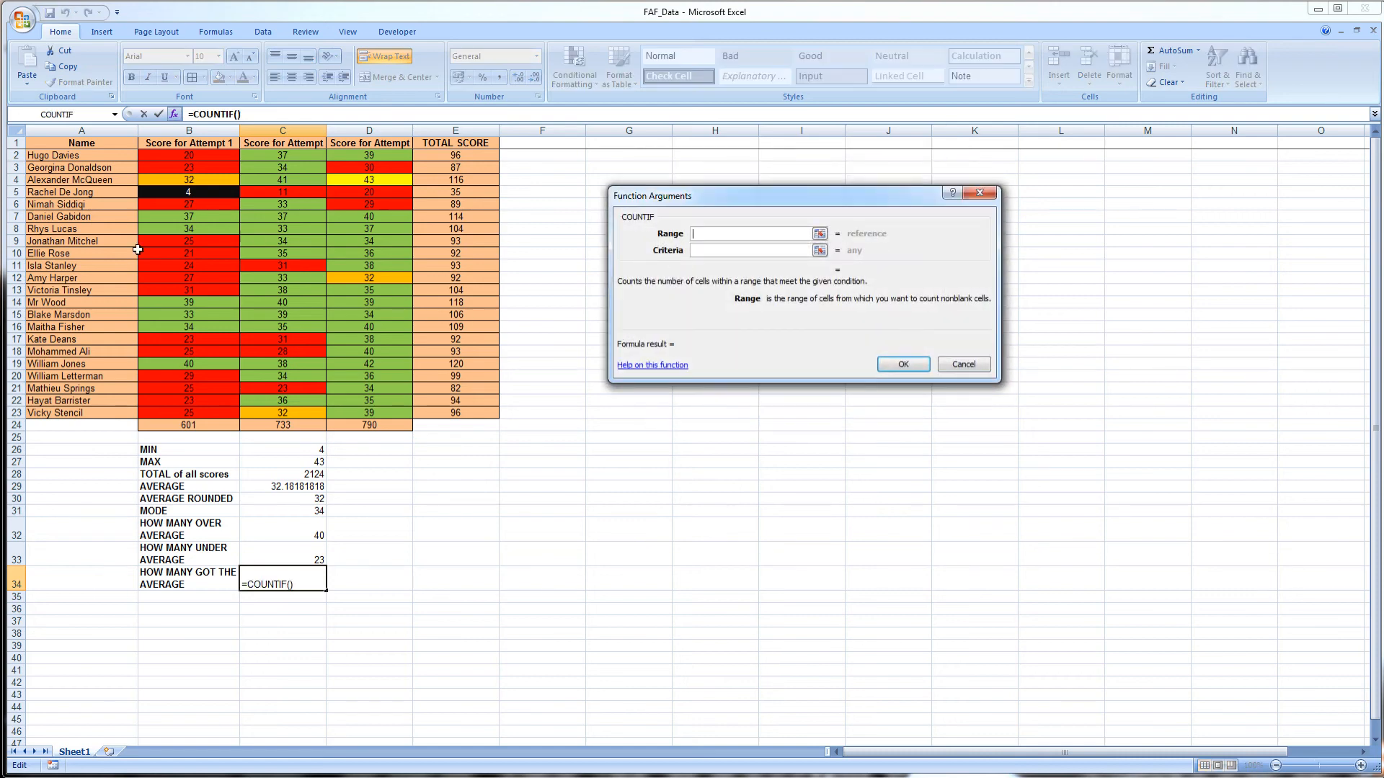
- Complete the COUNTIF in C34 with the range B2:D23 and the criteria "="&C30
{"action": "left_click_drag", "start_coordinate": [183, 152], "coordinate": [373, 413]}
{"action": "left_click", "coordinate": [751, 251]}
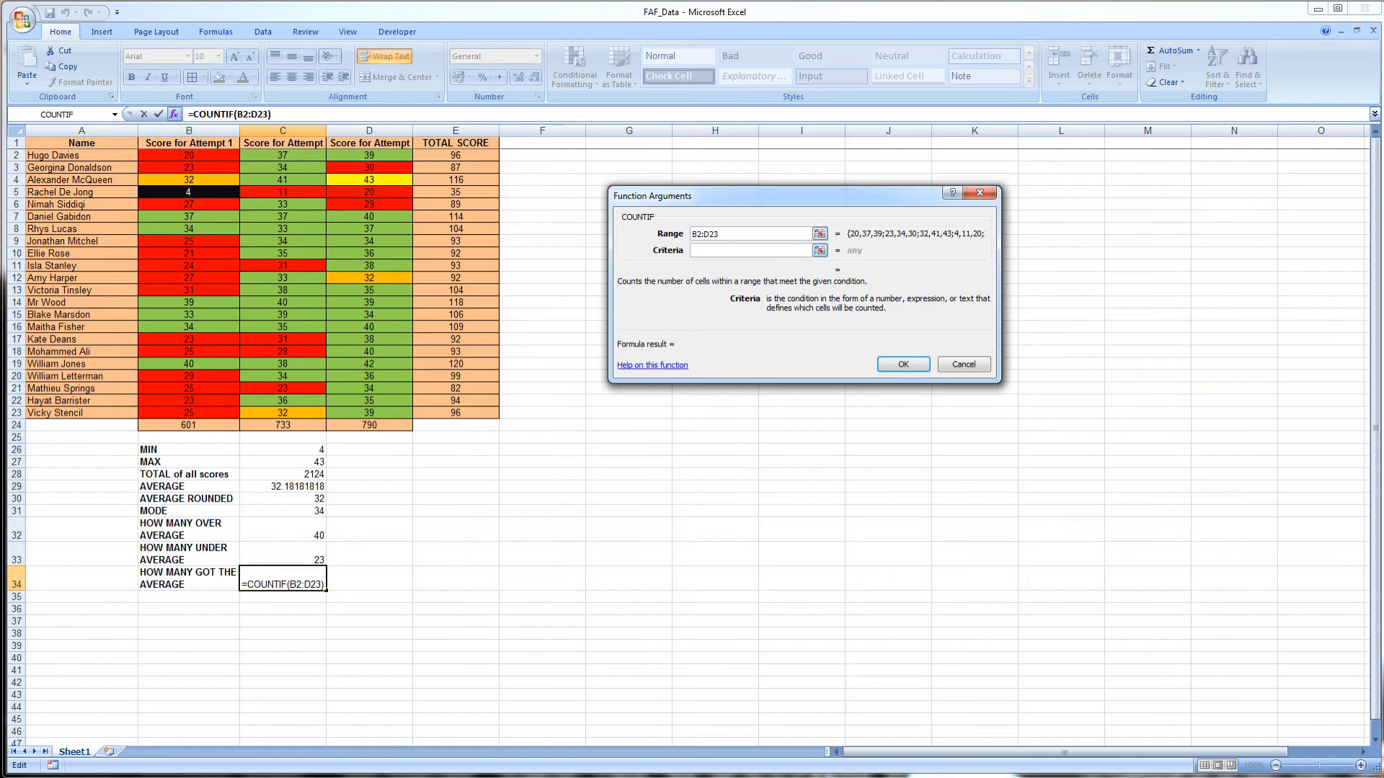
{"action": "type", "text": "\"=\""}
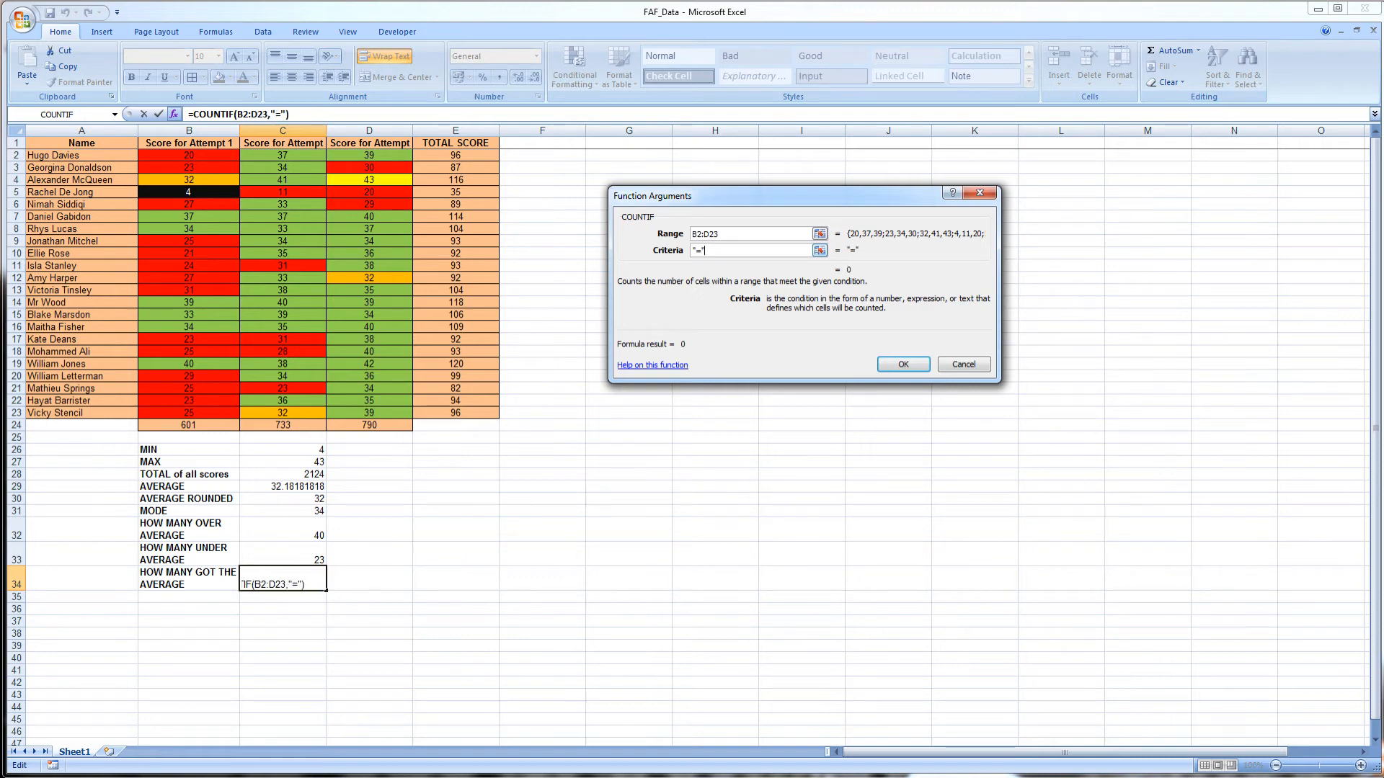
{"action": "type", "text": "&"}
{"action": "left_click", "coordinate": [297, 499]}
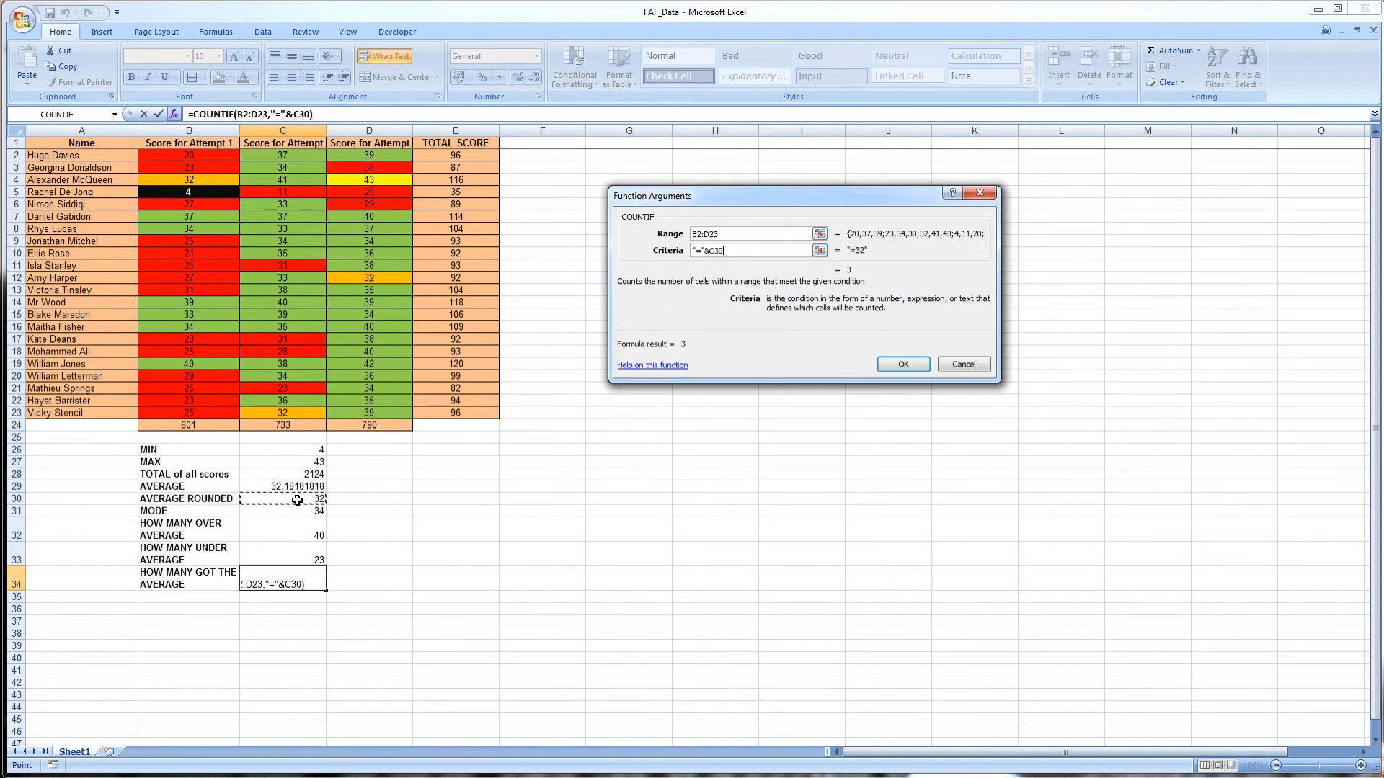
{"action": "left_click", "coordinate": [903, 364]}
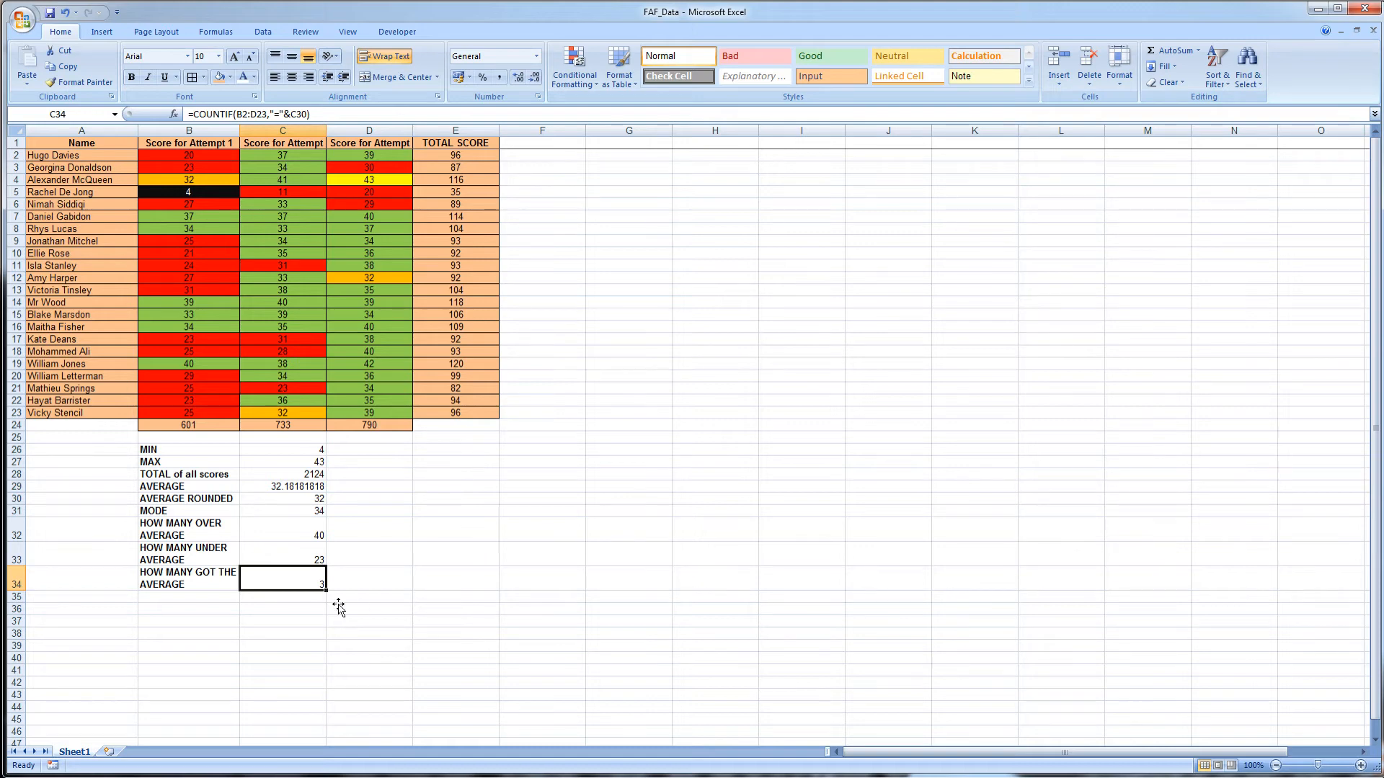
- Center the statistics values in C26:C34 both horizontally and vertically
{"action": "left_click_drag", "start_coordinate": [278, 575], "coordinate": [291, 450]}
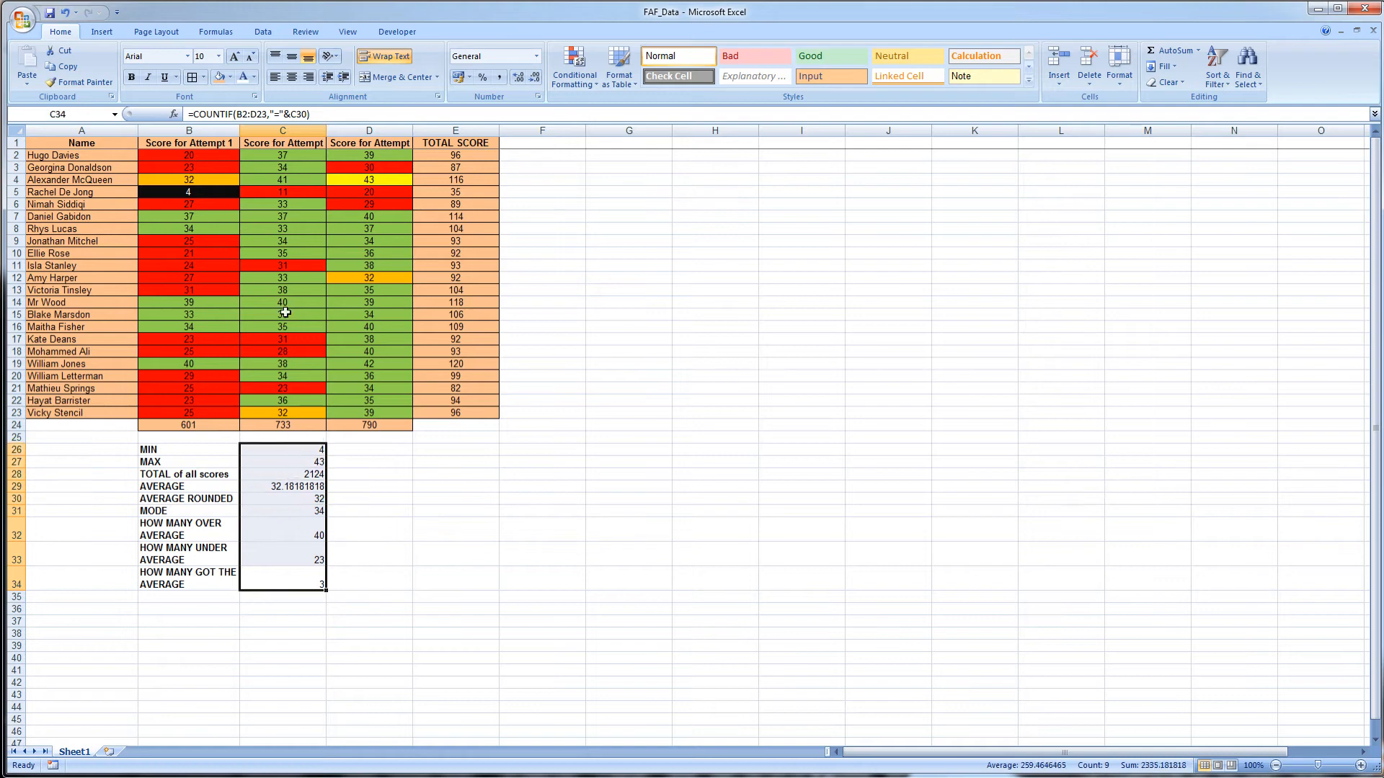
{"action": "left_click", "coordinate": [291, 76]}
{"action": "left_click", "coordinate": [291, 58]}
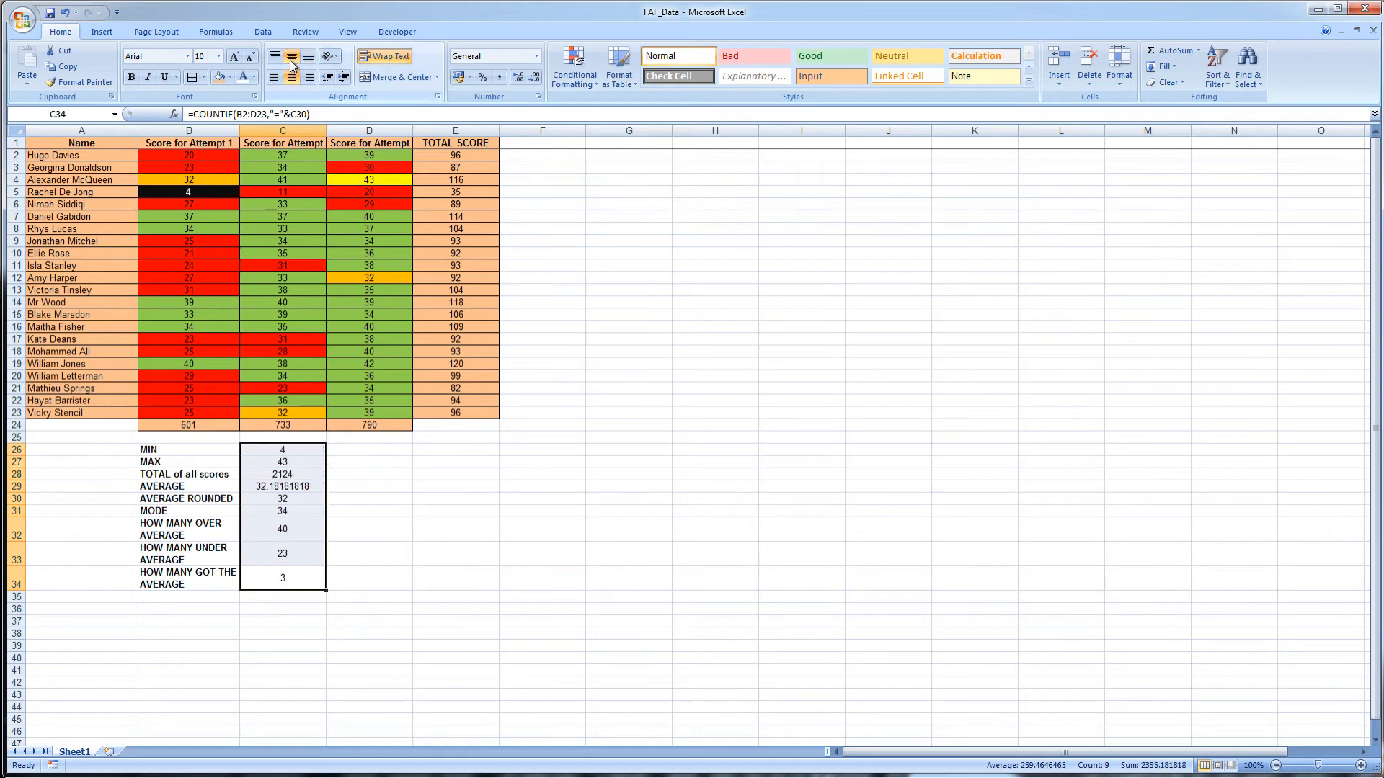
{"action": "left_click", "coordinate": [409, 498]}
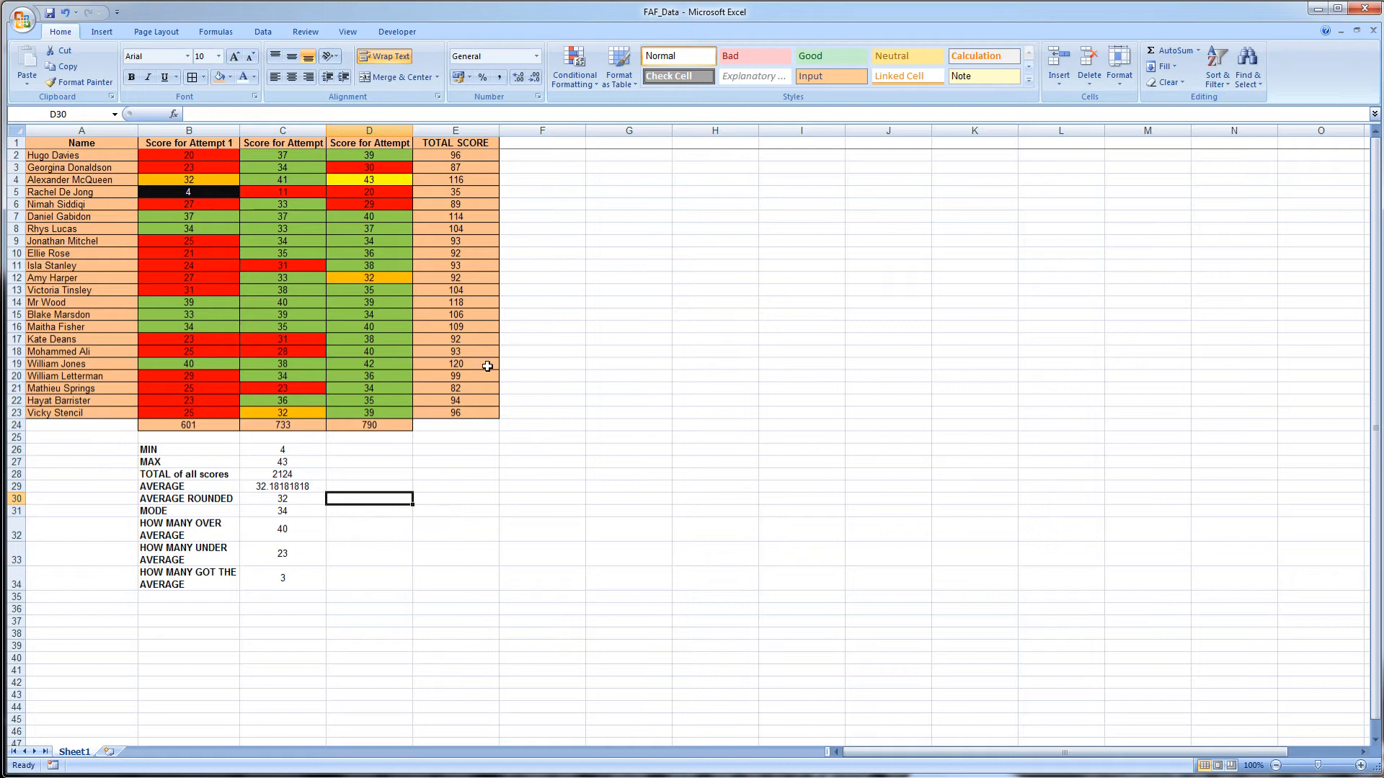
- Review the total scores in E2:E23 and the order of the names in A2:A23
{"action": "left_click_drag", "start_coordinate": [474, 408], "coordinate": [464, 152]}
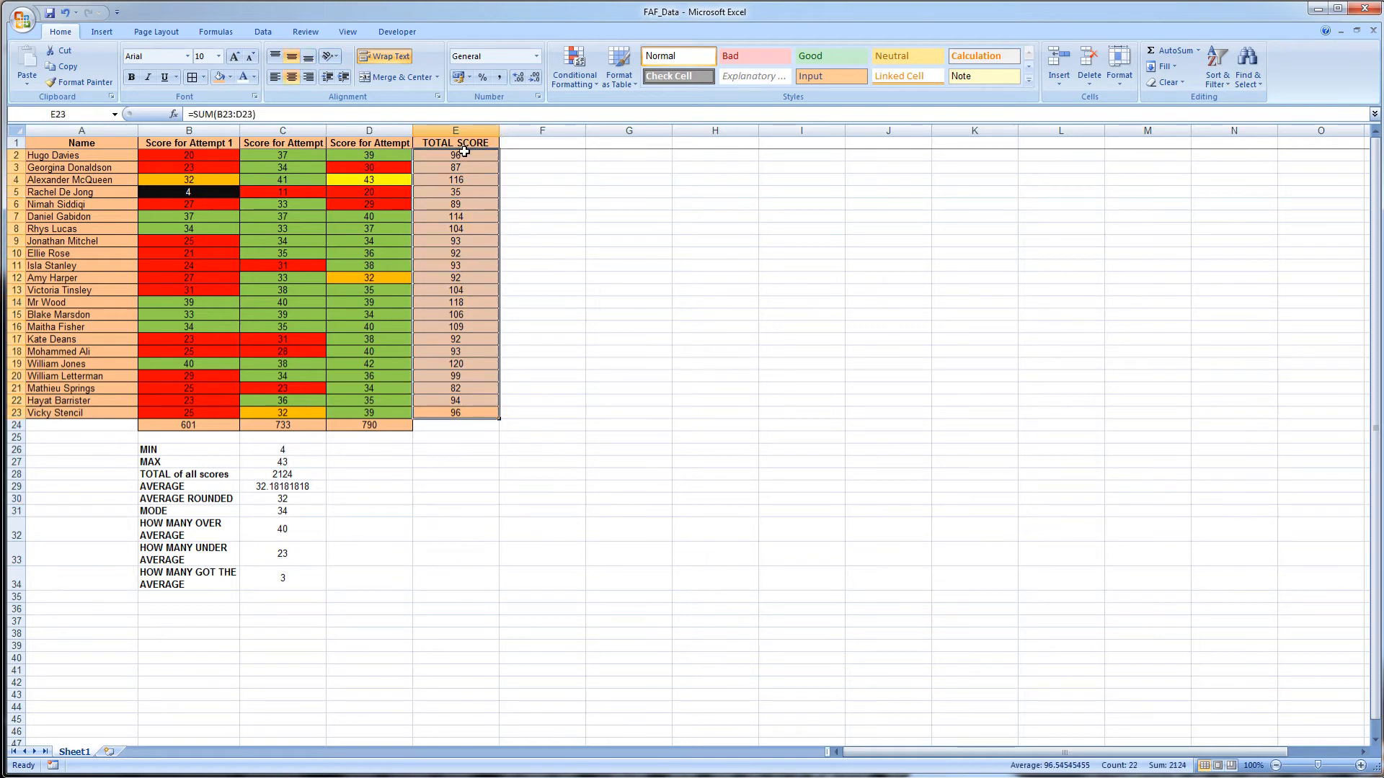
{"action": "left_click", "coordinate": [82, 156]}
{"action": "left_click_drag", "start_coordinate": [81, 156], "coordinate": [94, 412]}
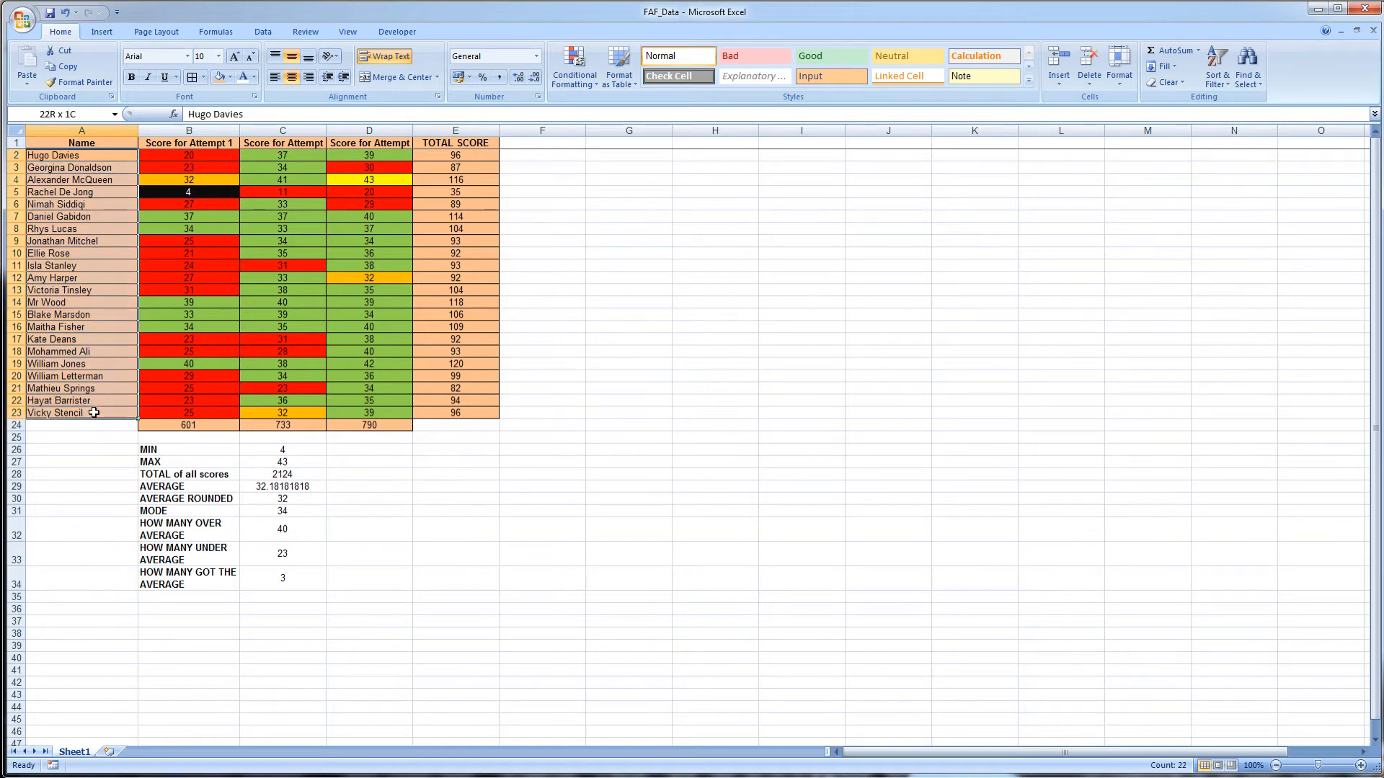
{"action": "left_click", "coordinate": [38, 157]}
{"action": "left_click", "coordinate": [38, 169]}
{"action": "left_click", "coordinate": [40, 181]}
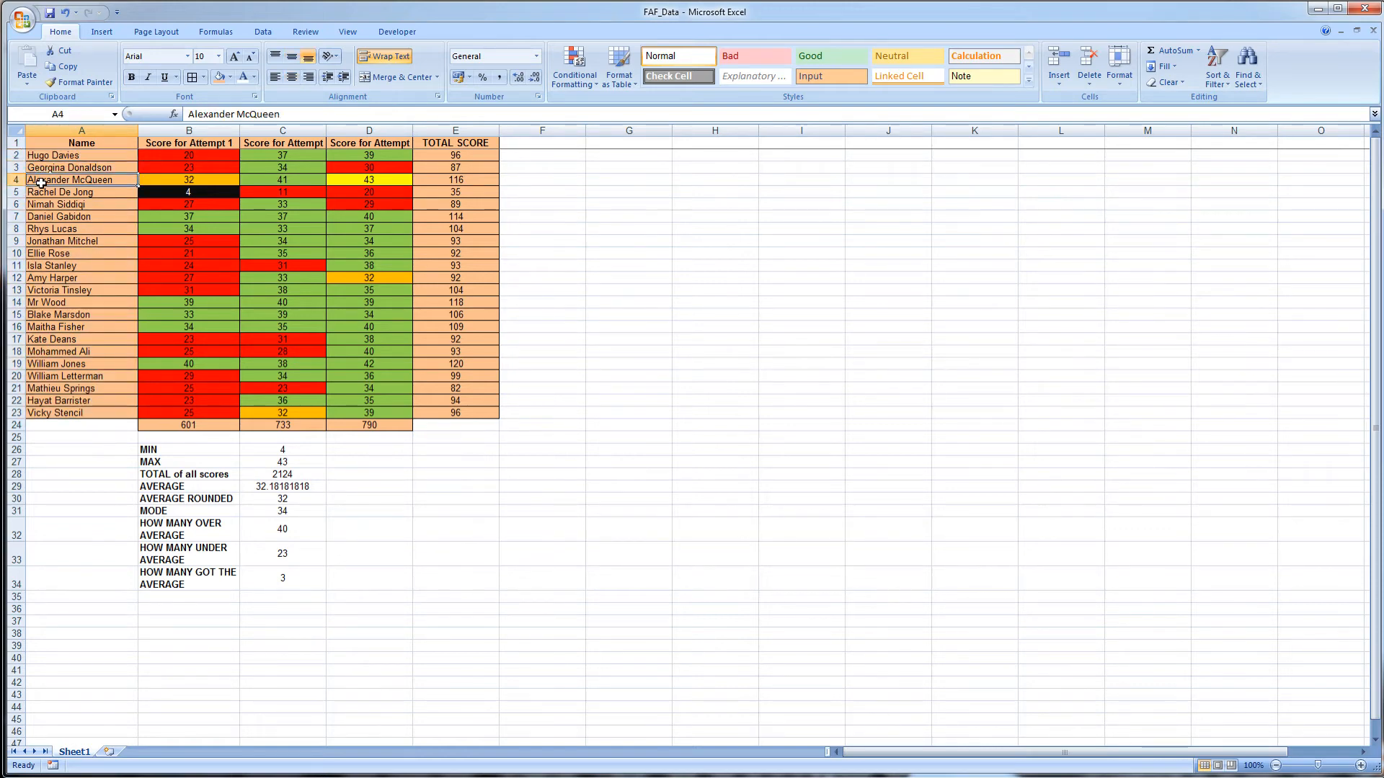
{"action": "left_click", "coordinate": [616, 435]}
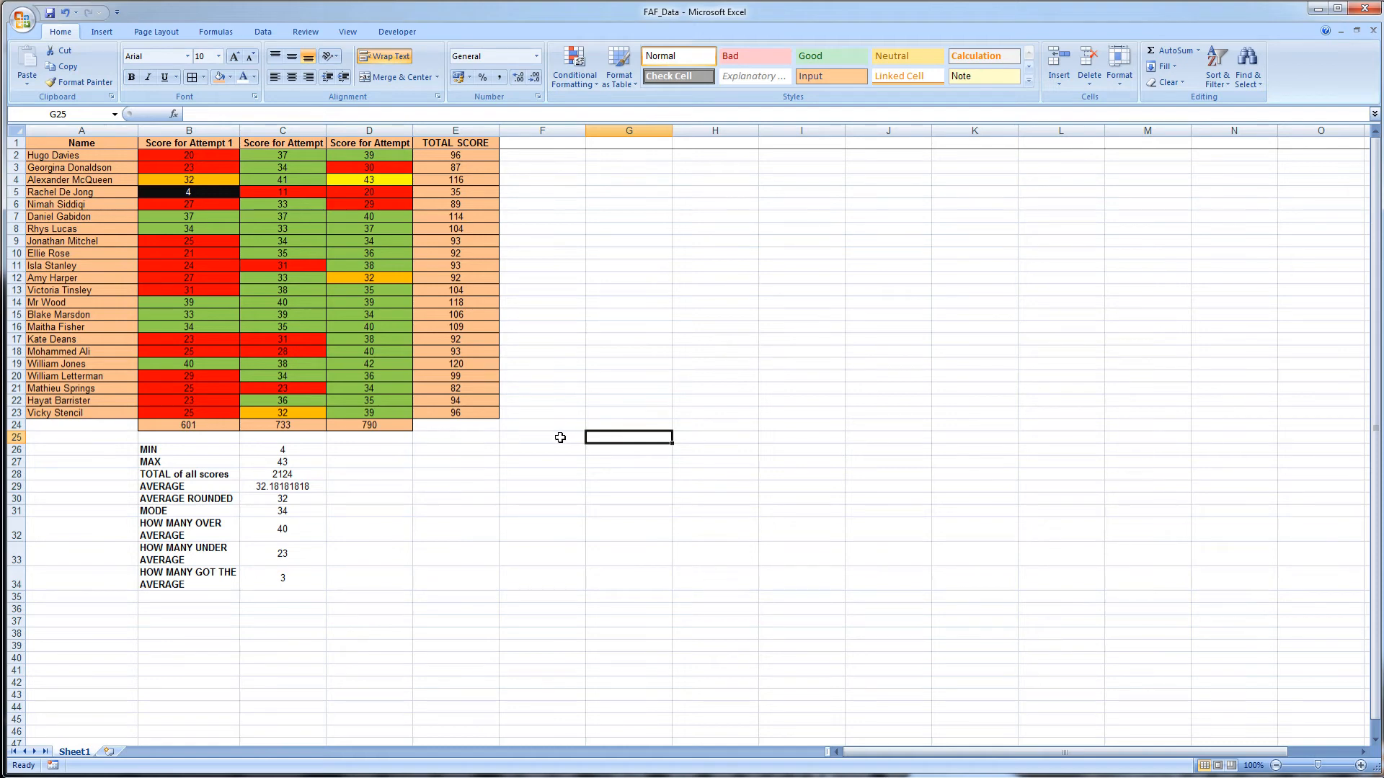
- Sort the score table A1:E23 by TOTAL SCORE from largest to smallest
{"action": "left_click_drag", "start_coordinate": [67, 144], "coordinate": [459, 402]}
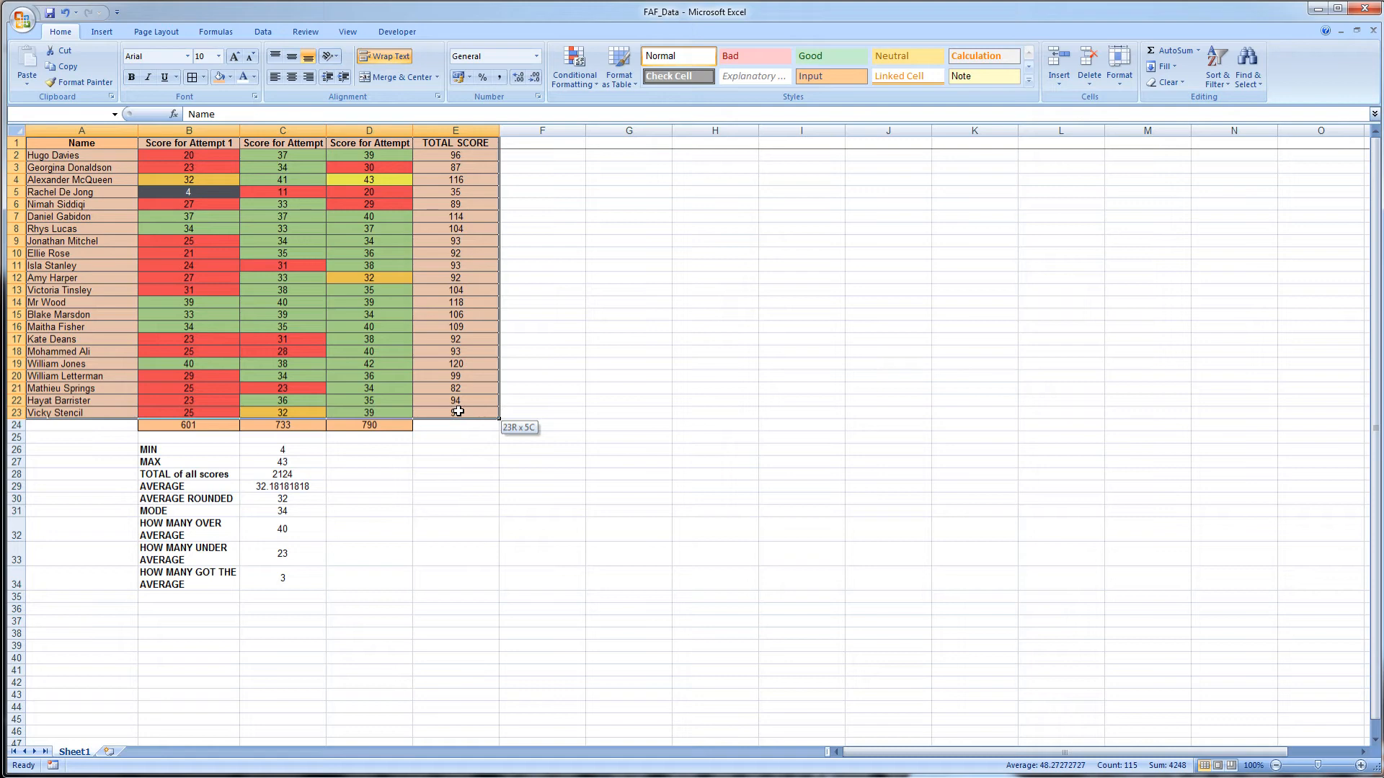
{"action": "left_click_drag", "start_coordinate": [458, 411], "coordinate": [458, 411]}
{"action": "left_click", "coordinate": [262, 34]}
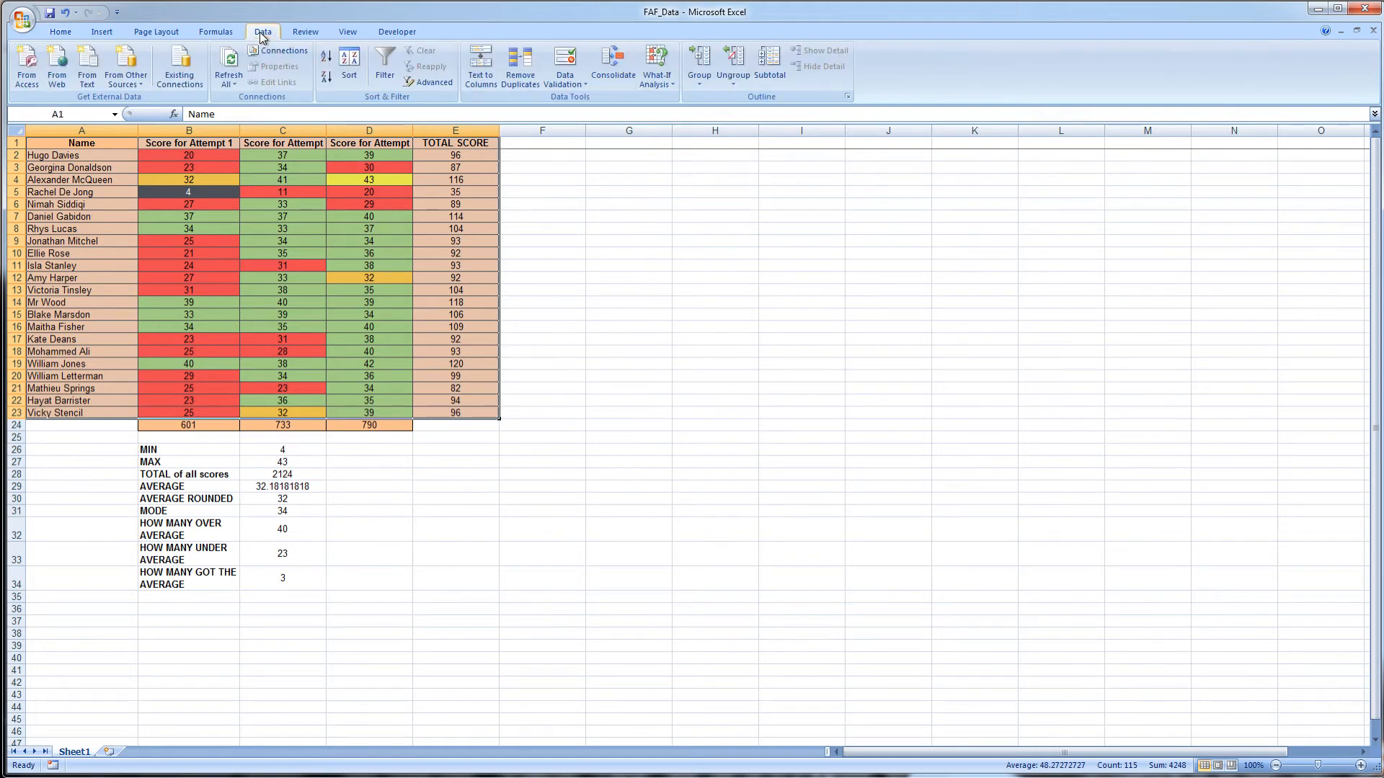
{"action": "left_click", "coordinate": [352, 65]}
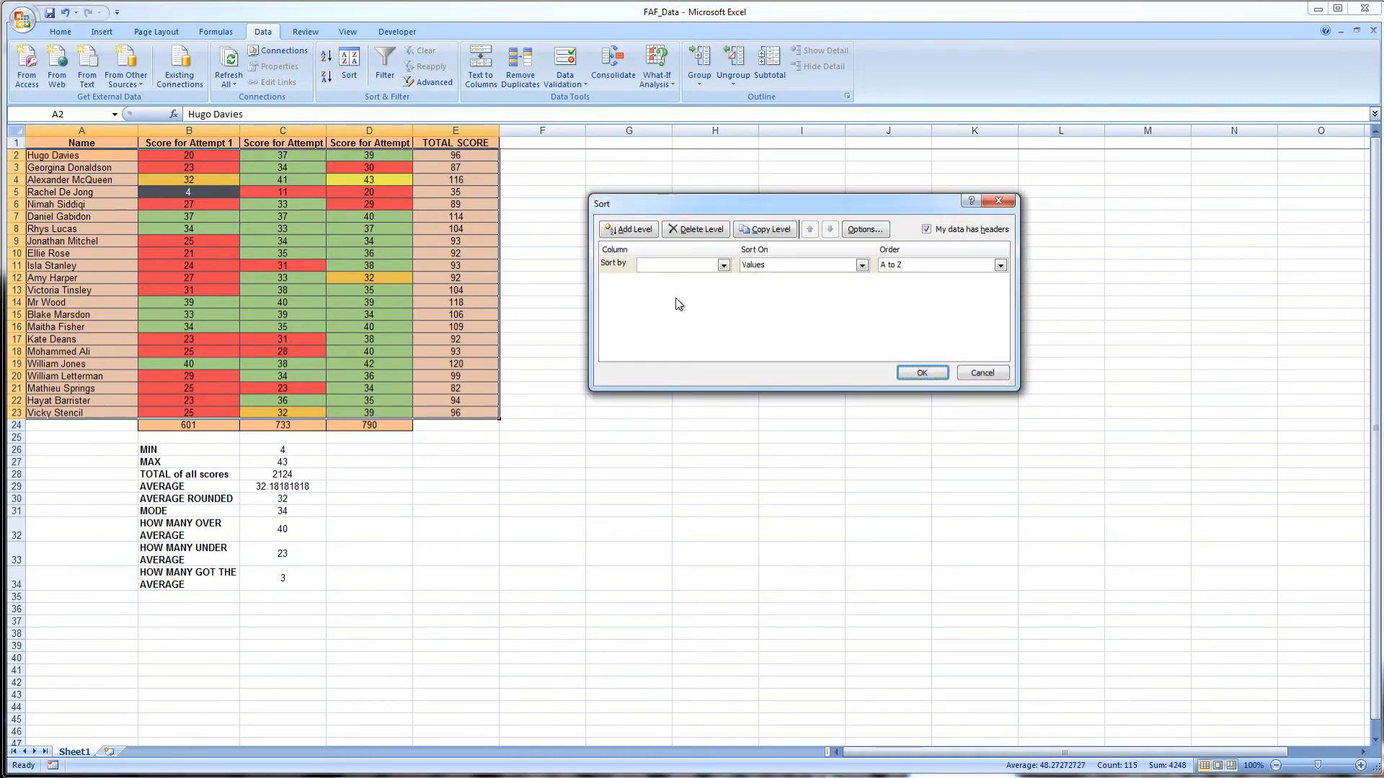
{"action": "left_click", "coordinate": [723, 266]}
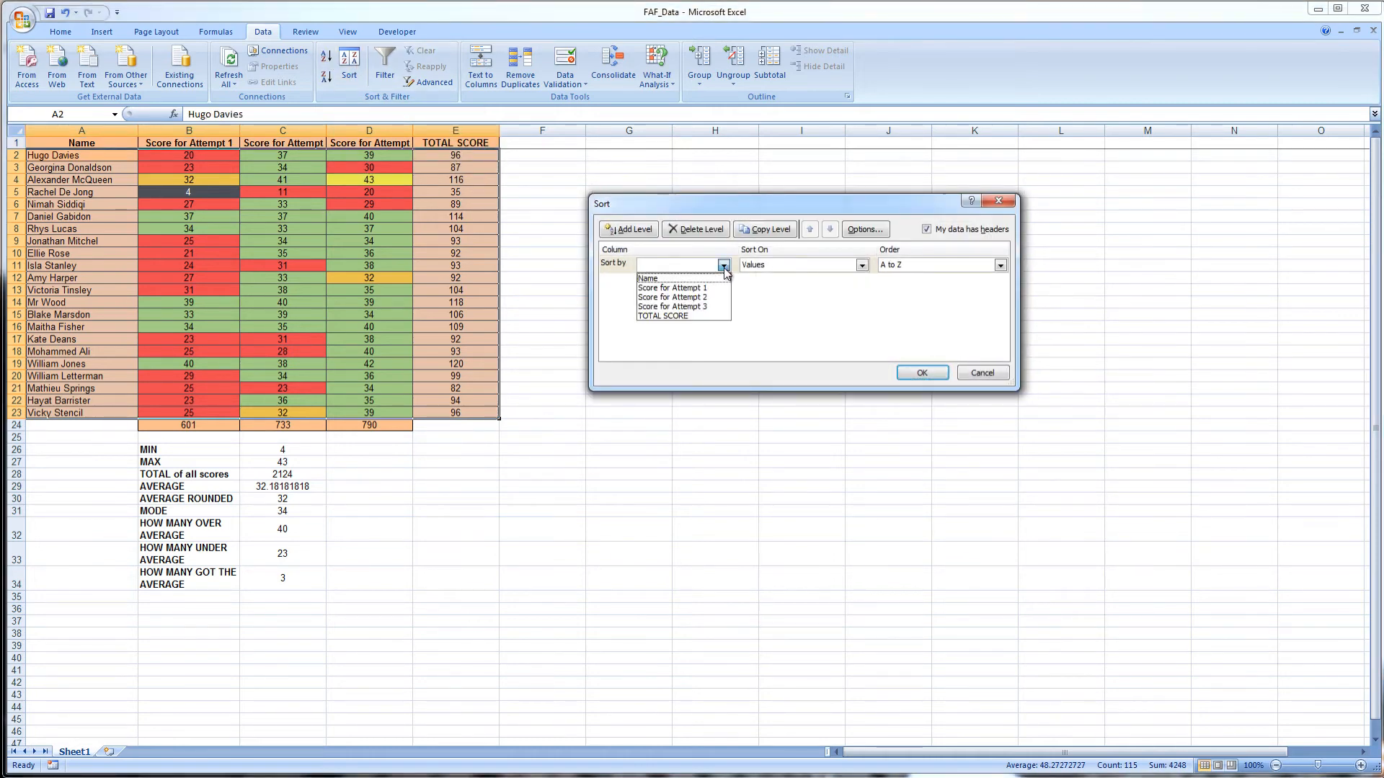
{"action": "left_click", "coordinate": [683, 317]}
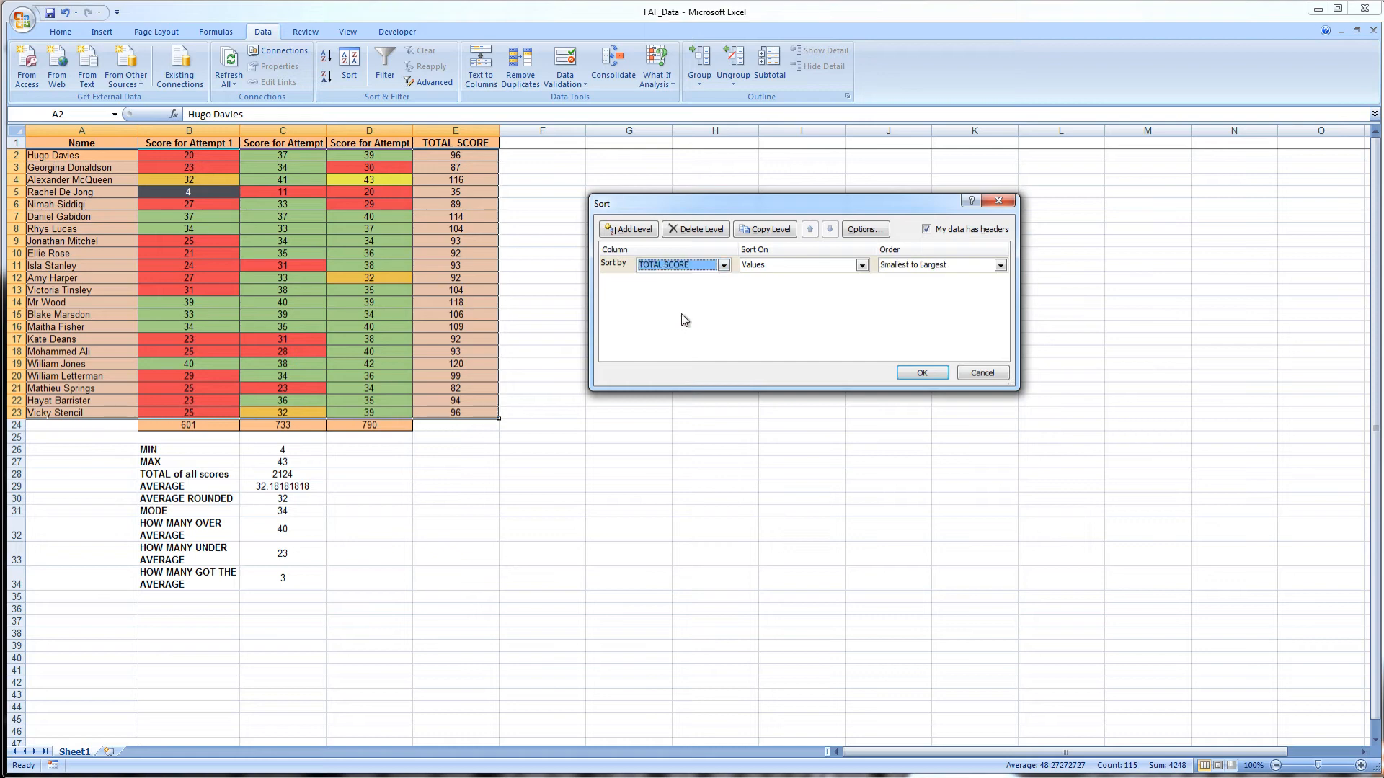
{"action": "left_click", "coordinate": [908, 268]}
{"action": "left_click", "coordinate": [901, 288]}
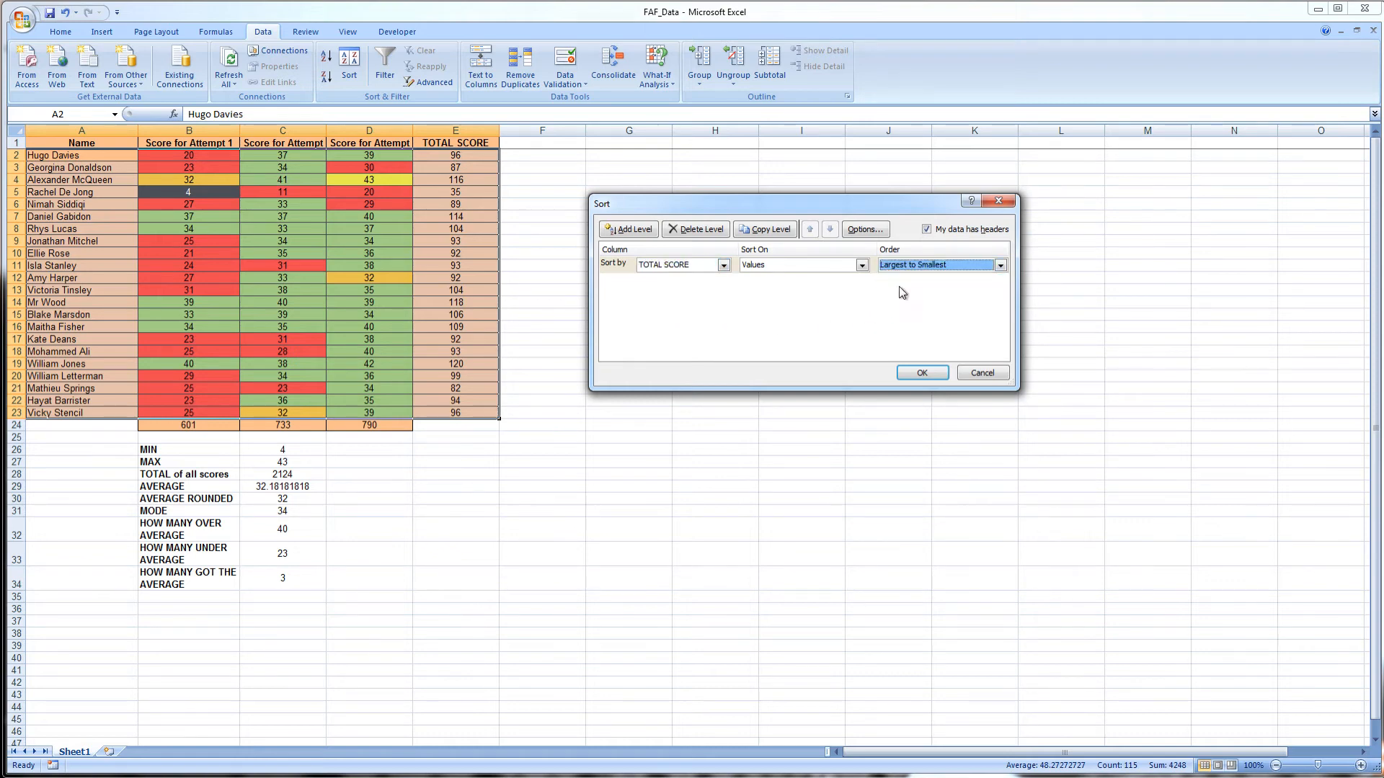
{"action": "left_click", "coordinate": [933, 377]}
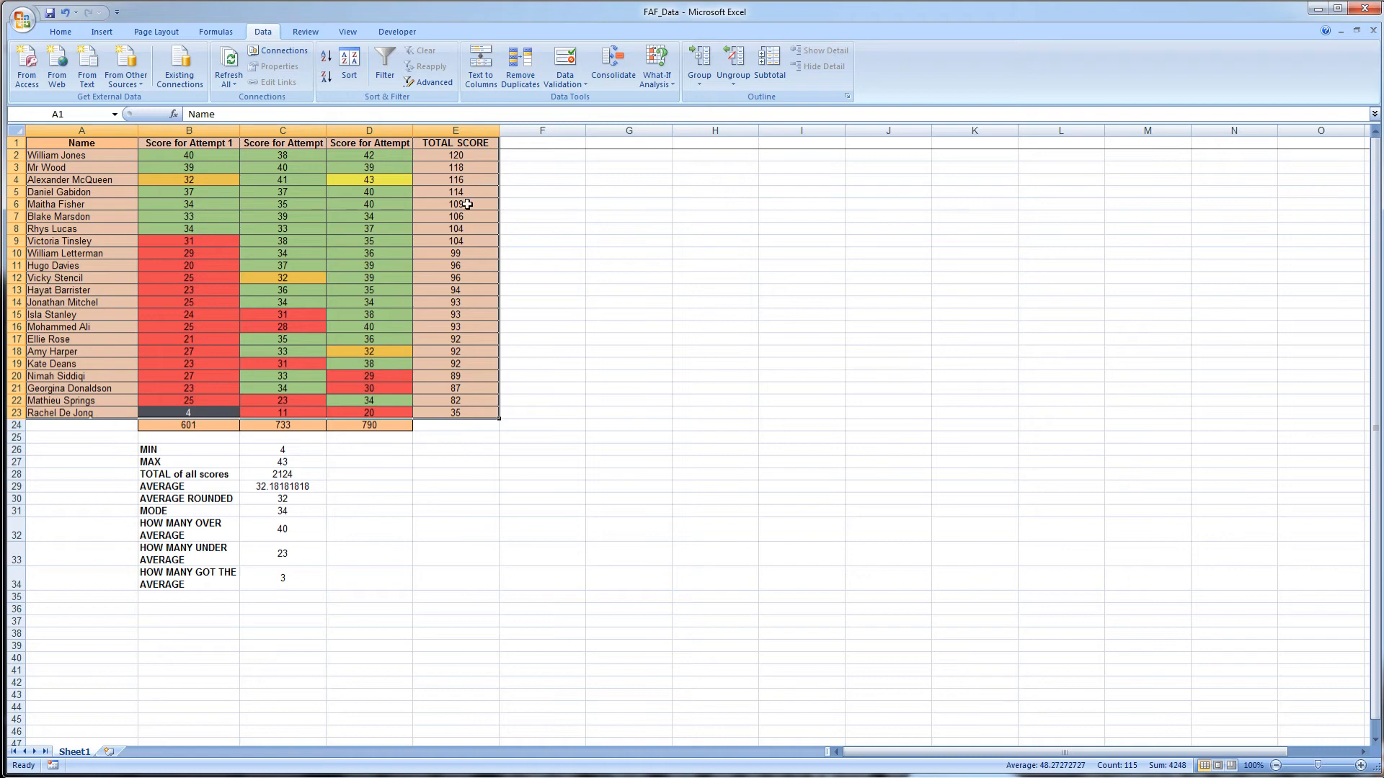
- Check the descending order of the total scores in E2:E23
{"action": "left_click", "coordinate": [455, 156]}
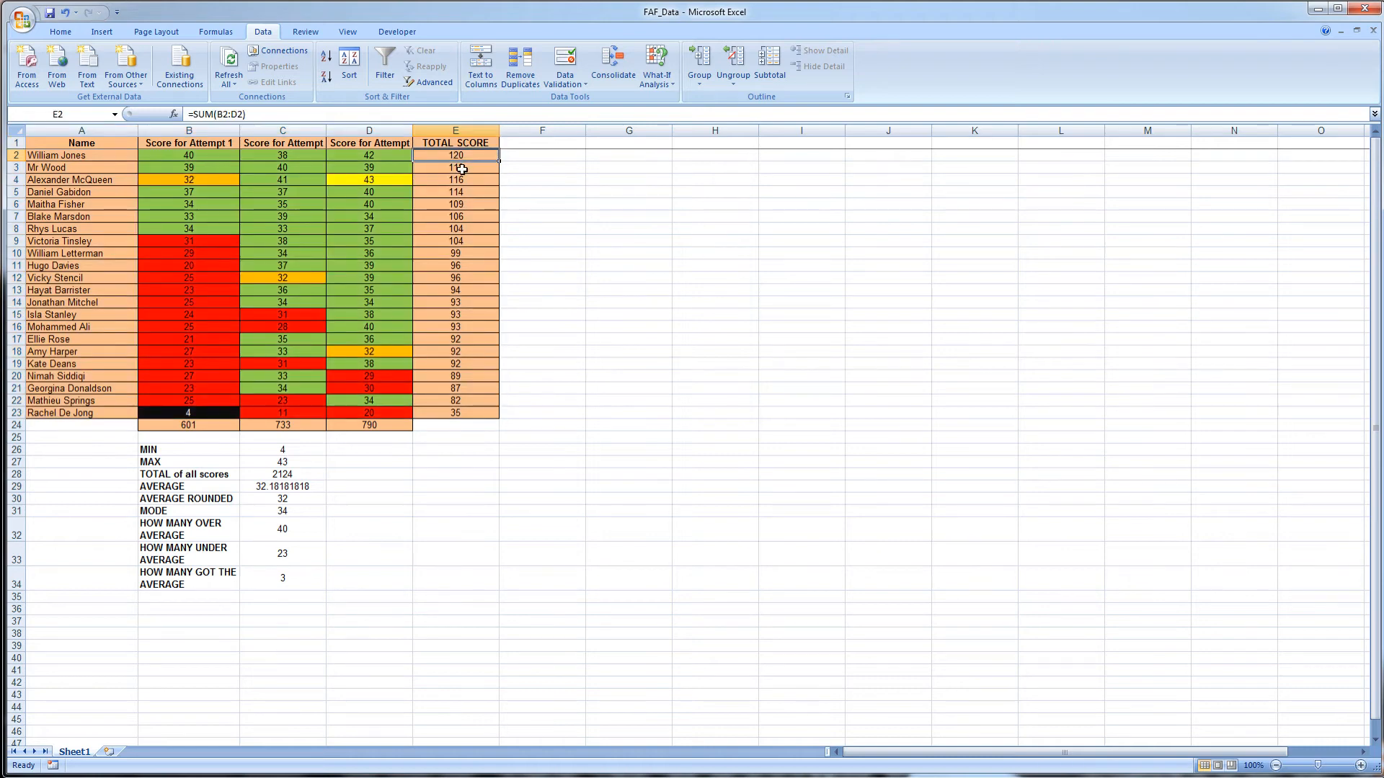
{"action": "left_click", "coordinate": [461, 169]}
{"action": "left_click", "coordinate": [458, 181]}
{"action": "left_click", "coordinate": [457, 241]}
{"action": "left_click", "coordinate": [457, 340]}
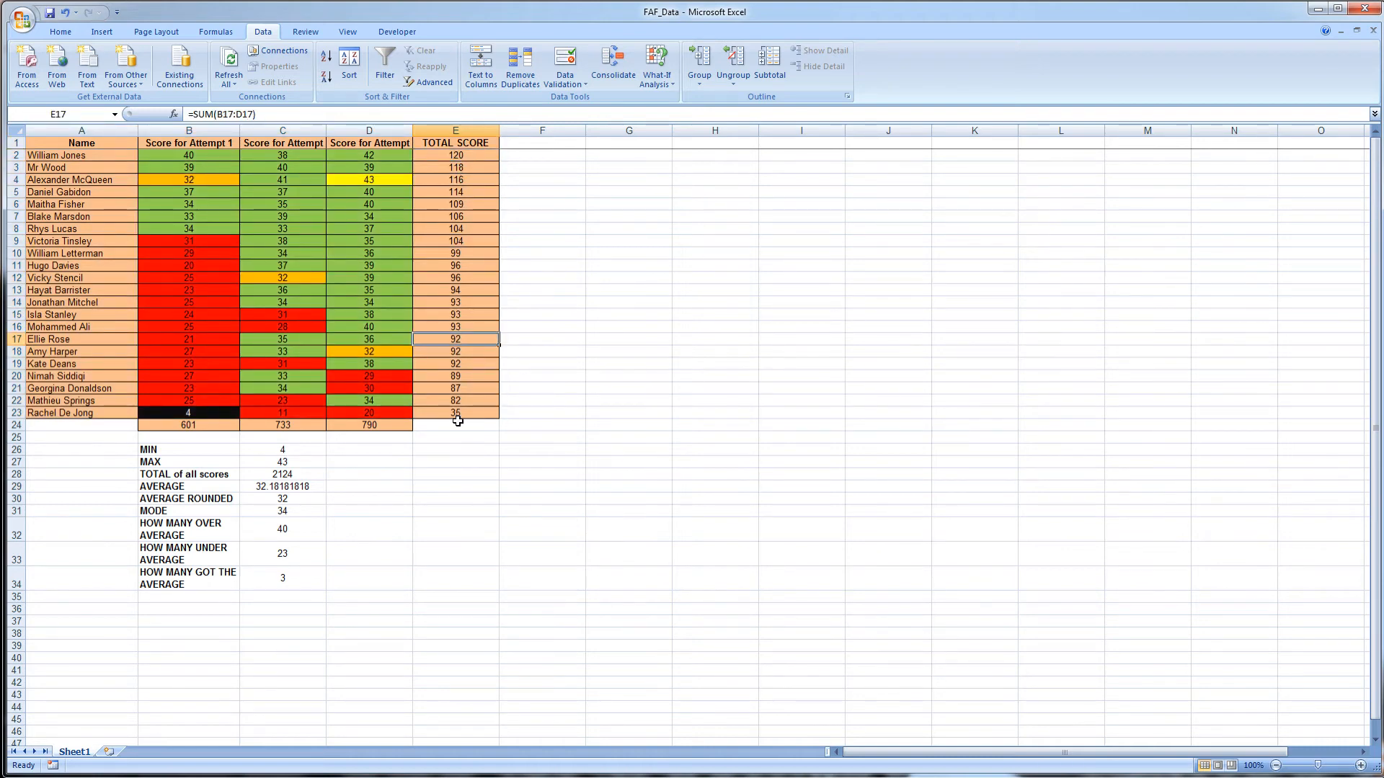
{"action": "left_click", "coordinate": [457, 415]}
{"action": "left_click", "coordinate": [493, 486]}
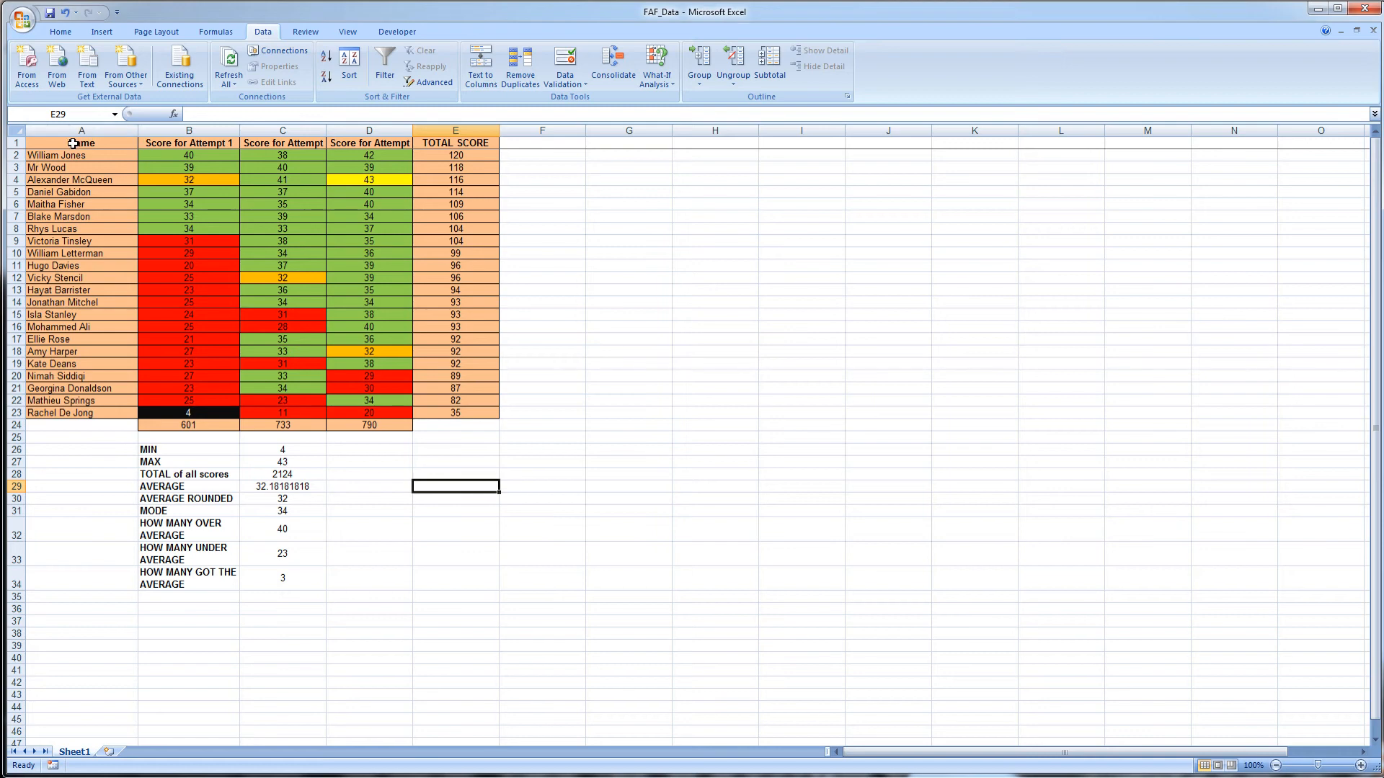
- Sort the score table A1:E23 by the Name column from Z to A
{"action": "left_click_drag", "start_coordinate": [73, 143], "coordinate": [436, 411]}
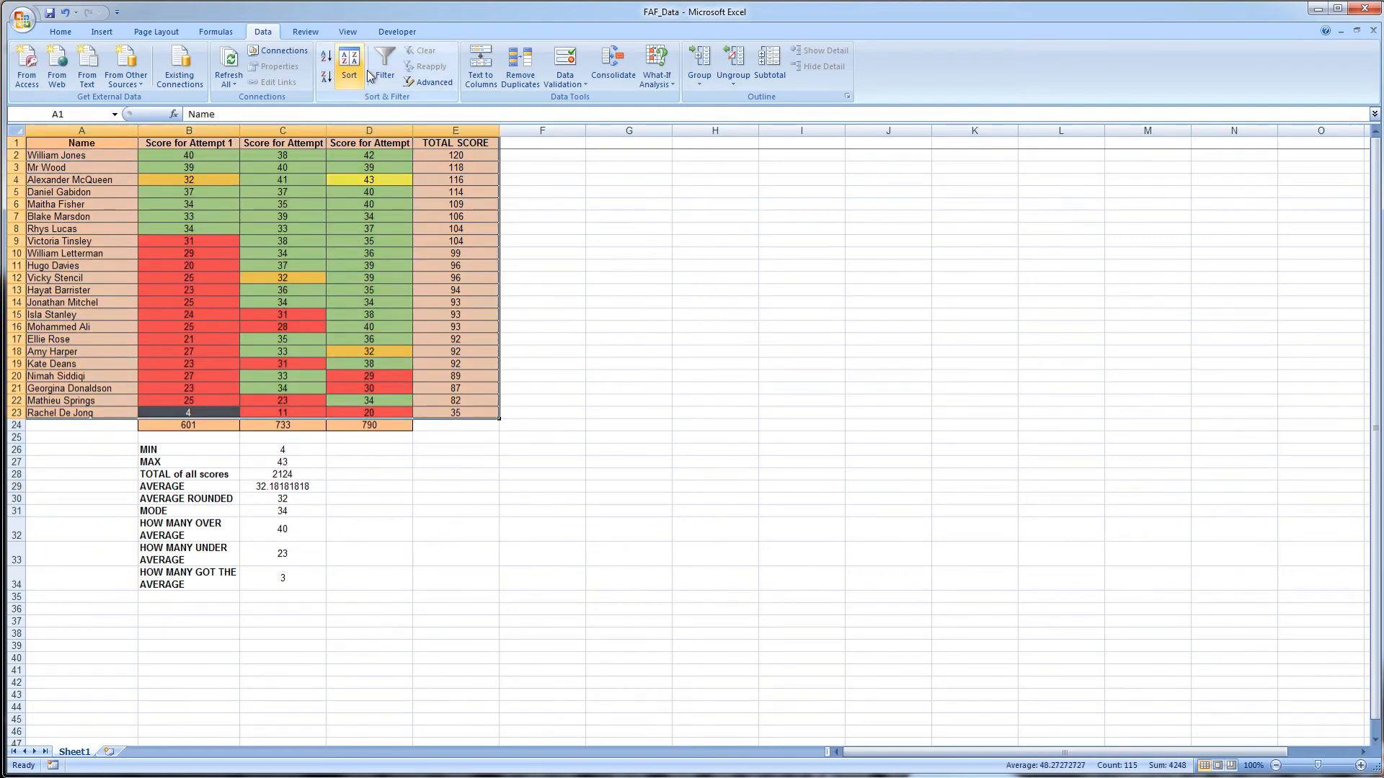
{"action": "left_click_drag", "start_coordinate": [109, 156], "coordinate": [479, 410]}
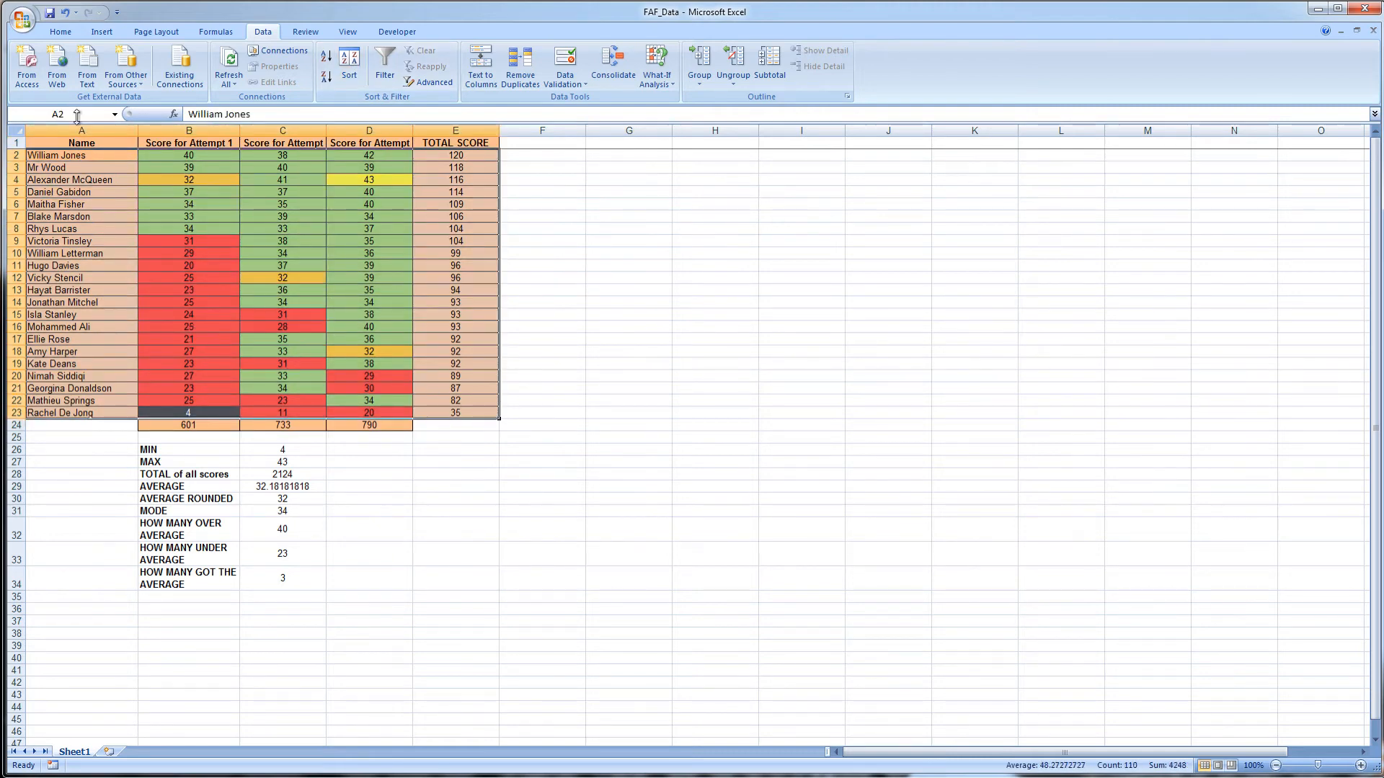
{"action": "left_click", "coordinate": [88, 145]}
{"action": "left_click_drag", "start_coordinate": [88, 146], "coordinate": [463, 413]}
{"action": "left_click", "coordinate": [349, 65]}
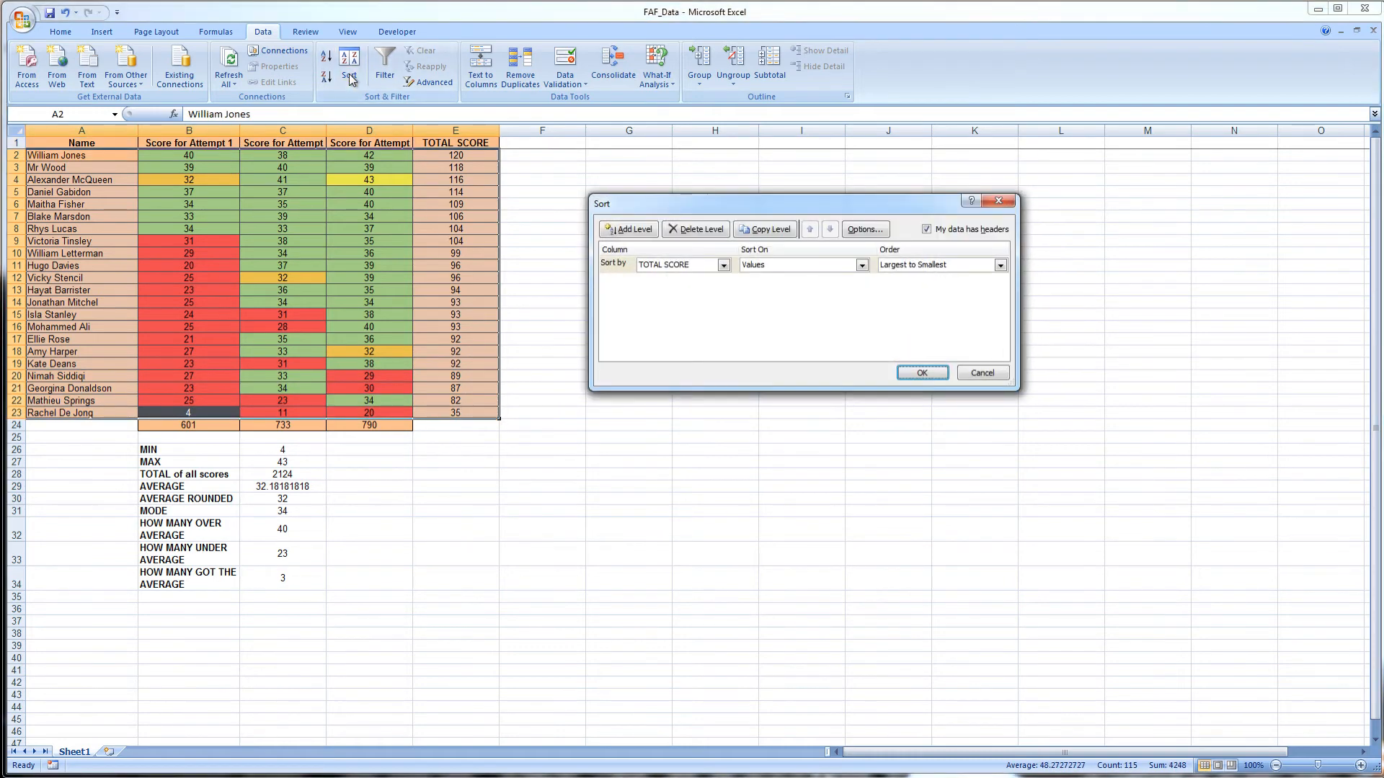
{"action": "left_click", "coordinate": [723, 264]}
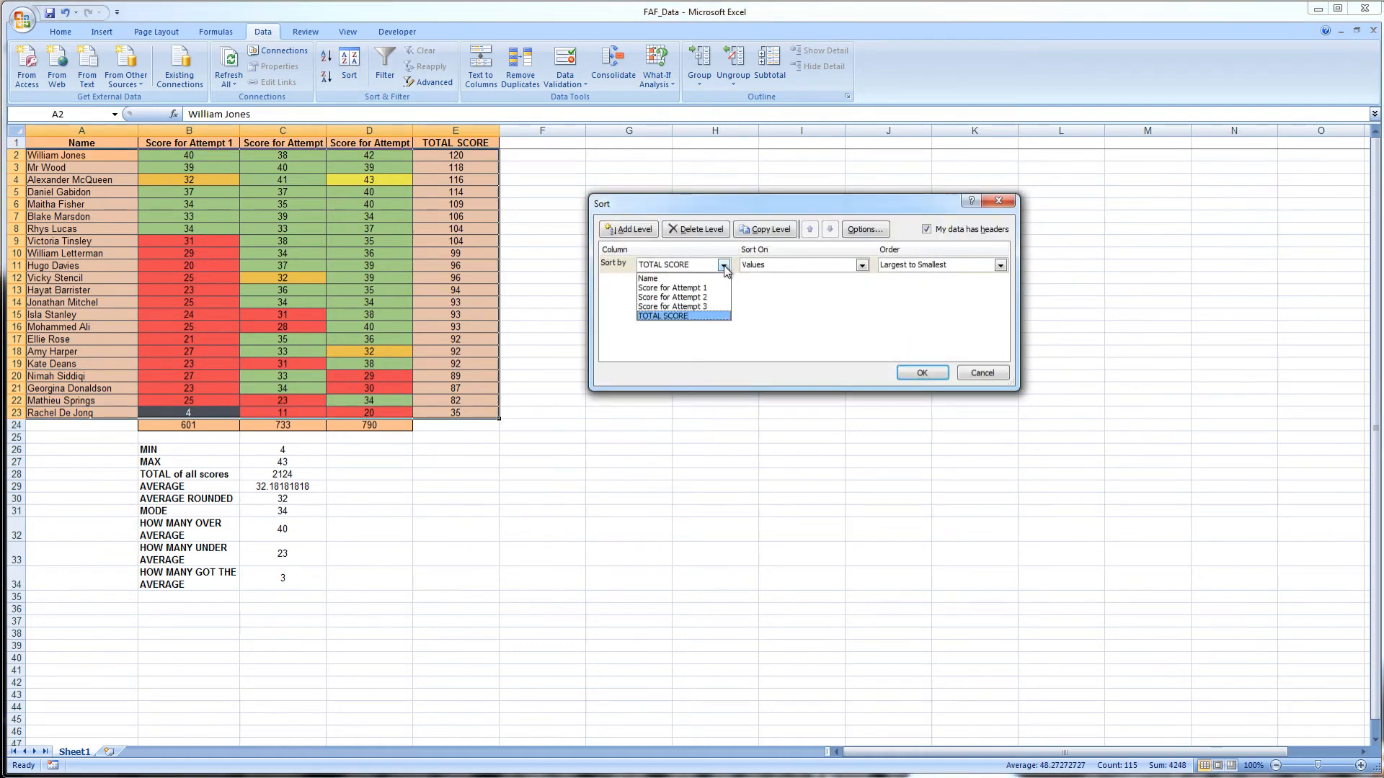
{"action": "left_click", "coordinate": [677, 280]}
{"action": "left_click", "coordinate": [921, 373]}
{"action": "left_click", "coordinate": [802, 364]}
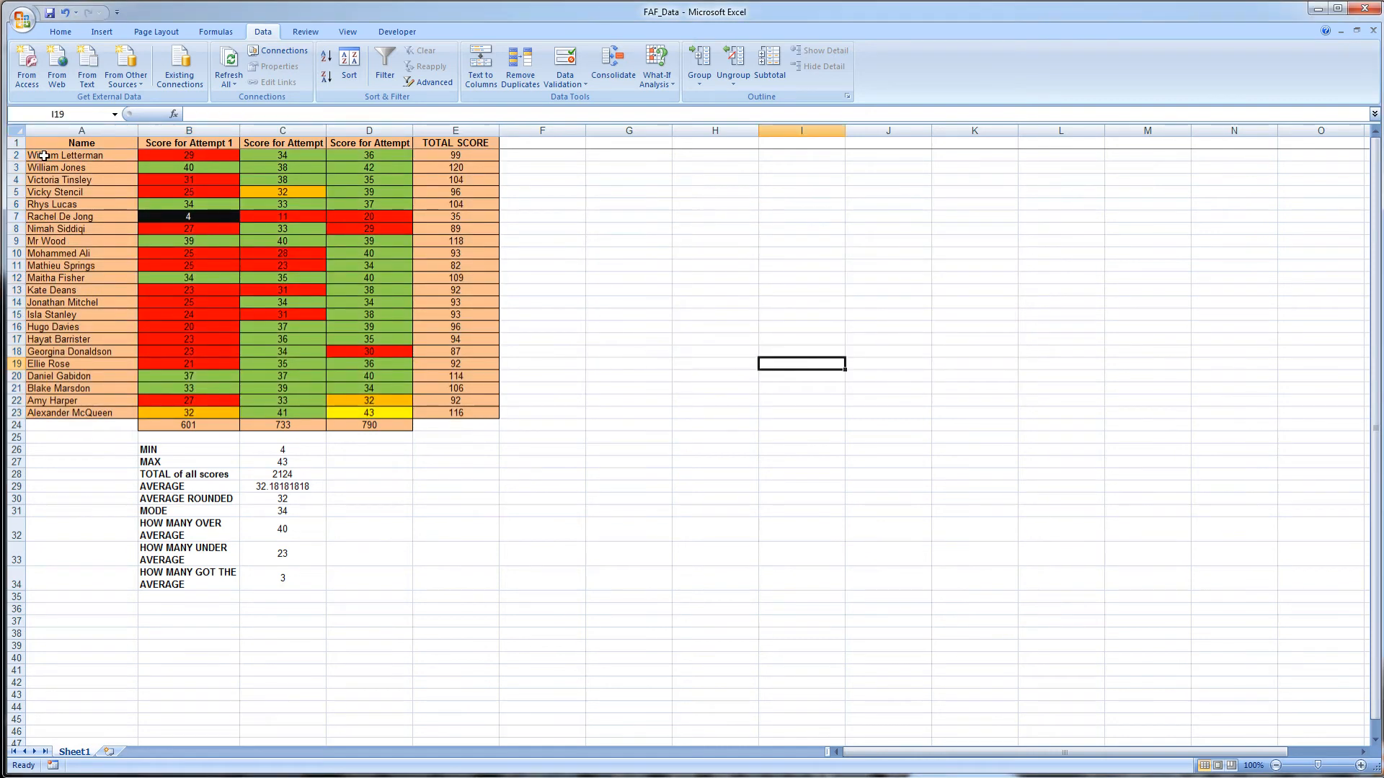
- Check the reverse alphabetical order of the names in A2:A23
{"action": "left_click", "coordinate": [44, 156]}
{"action": "left_click", "coordinate": [44, 167]}
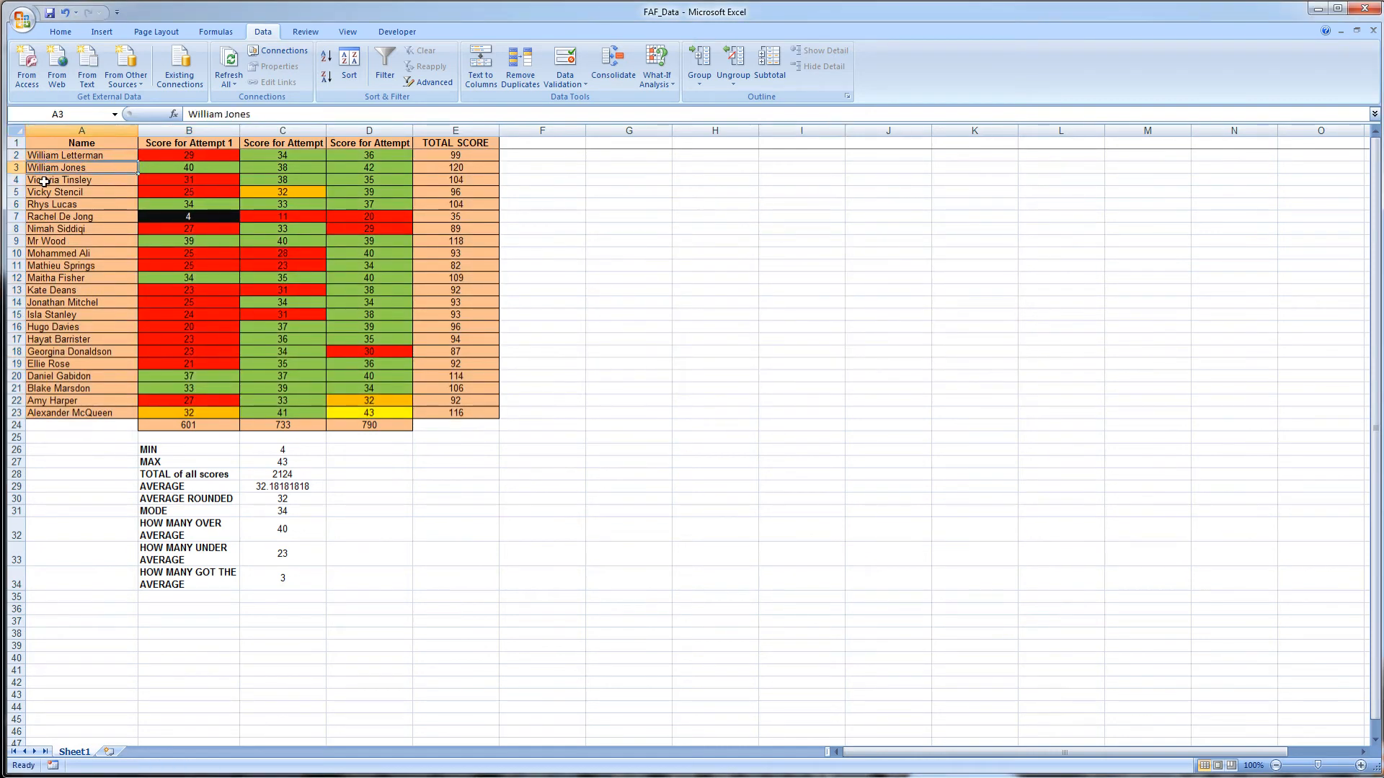
{"action": "left_click", "coordinate": [44, 180]}
{"action": "left_click", "coordinate": [43, 205]}
{"action": "left_click", "coordinate": [43, 229]}
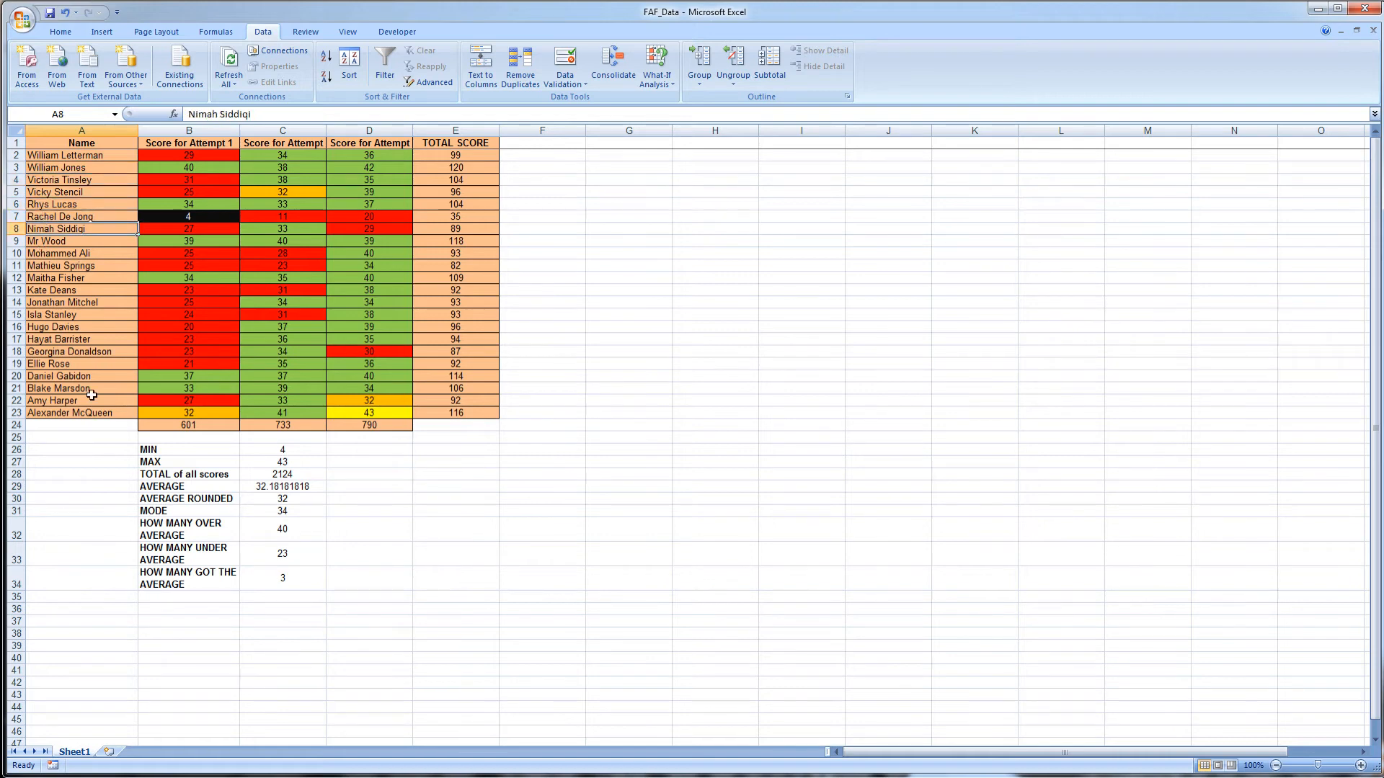
{"action": "left_click", "coordinate": [65, 413]}
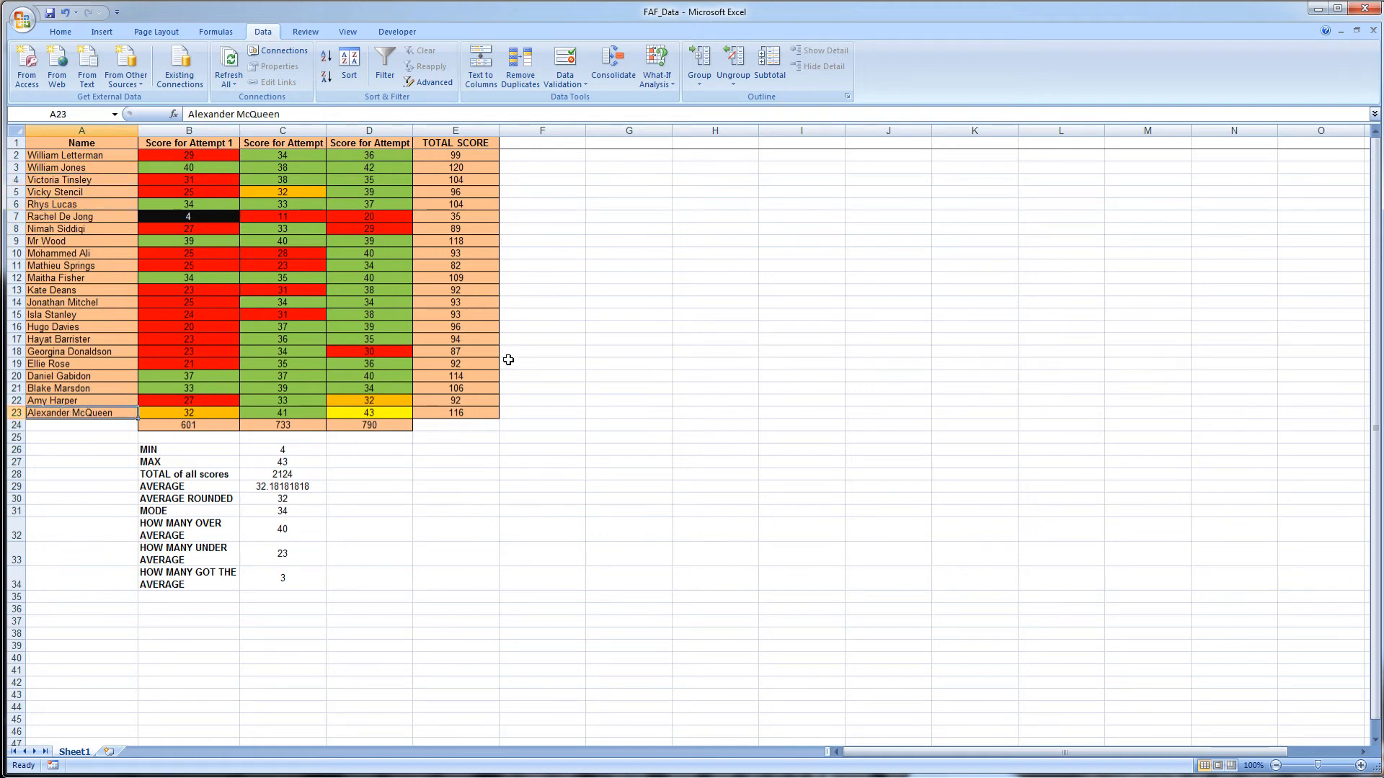
- Sort A1:E23 by TOTAL SCORE from largest to smallest and undo that sort
{"action": "left_click_drag", "start_coordinate": [80, 143], "coordinate": [450, 412]}
{"action": "left_click", "coordinate": [349, 65]}
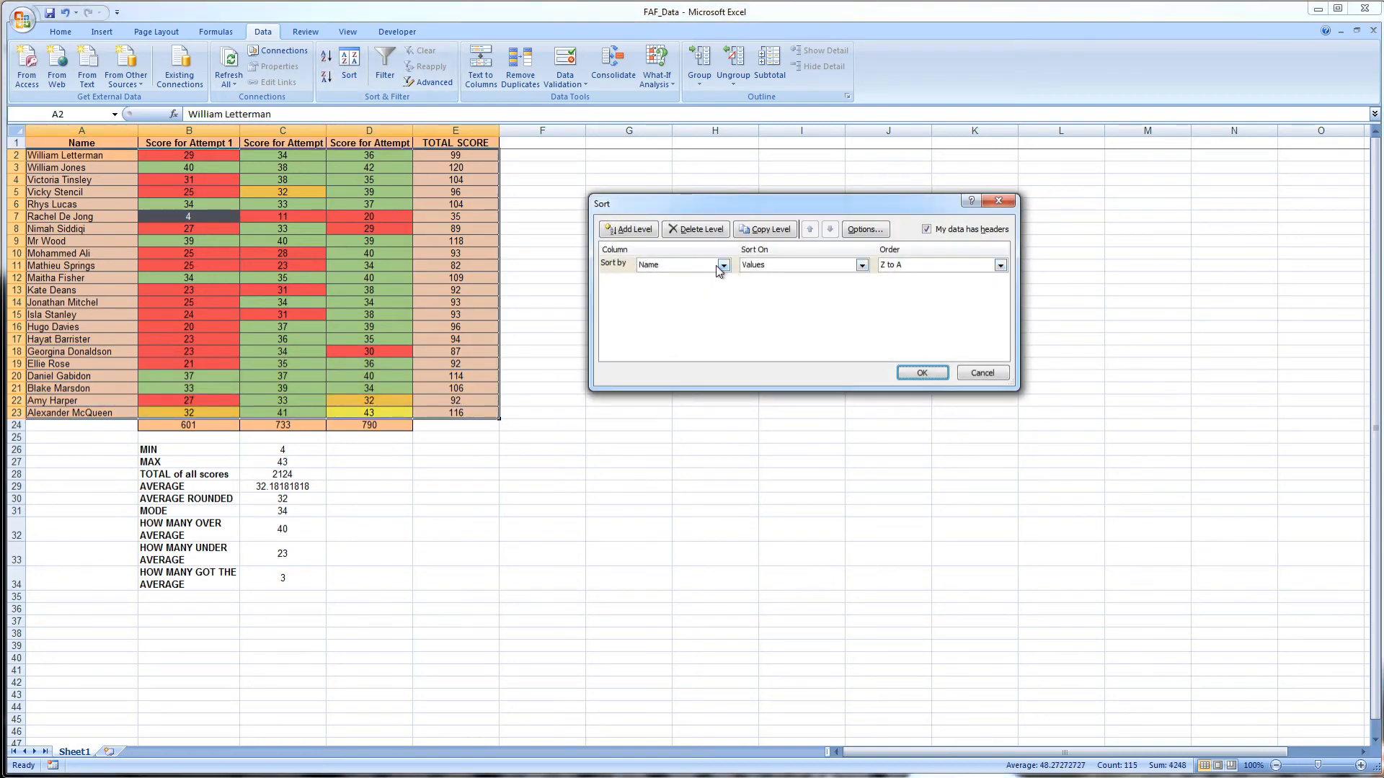
{"action": "left_click", "coordinate": [722, 266]}
{"action": "left_click", "coordinate": [689, 313]}
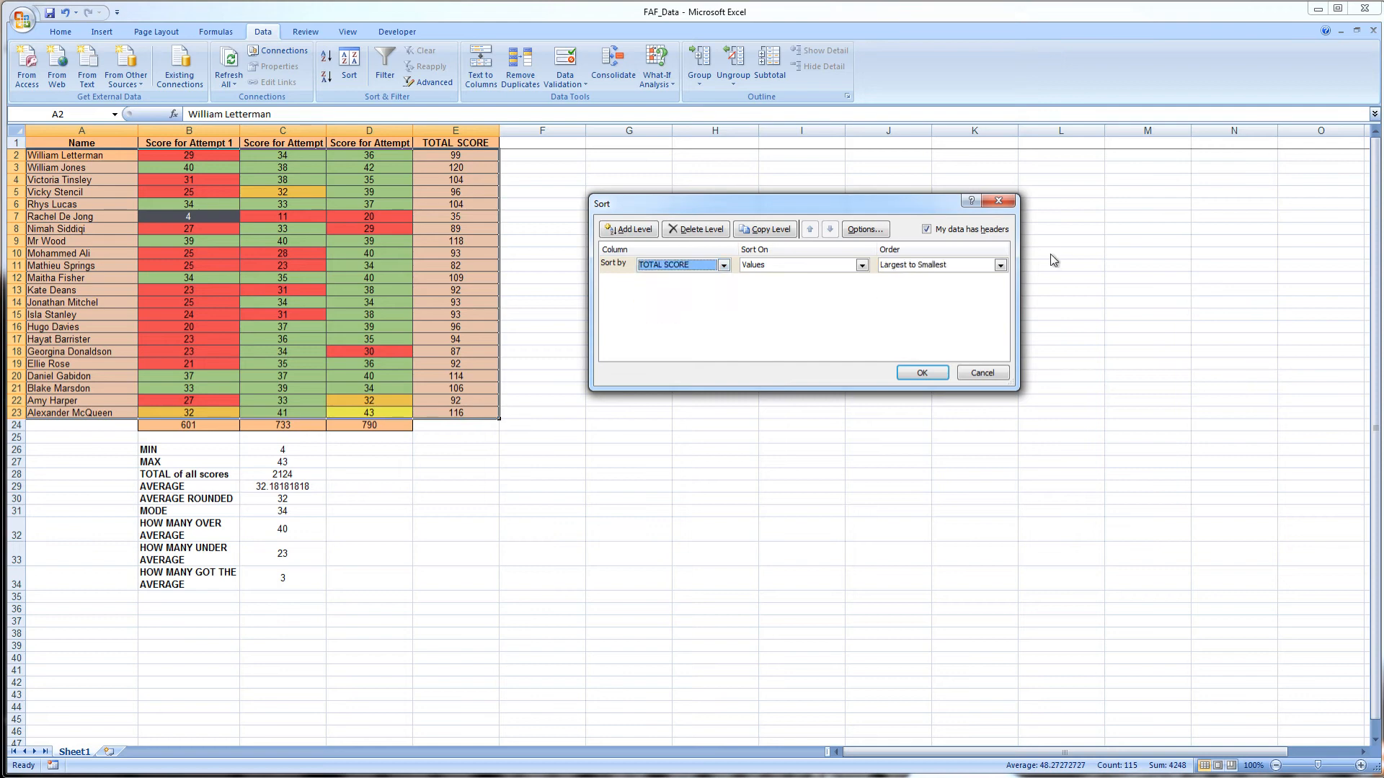
{"action": "left_click", "coordinate": [922, 372]}
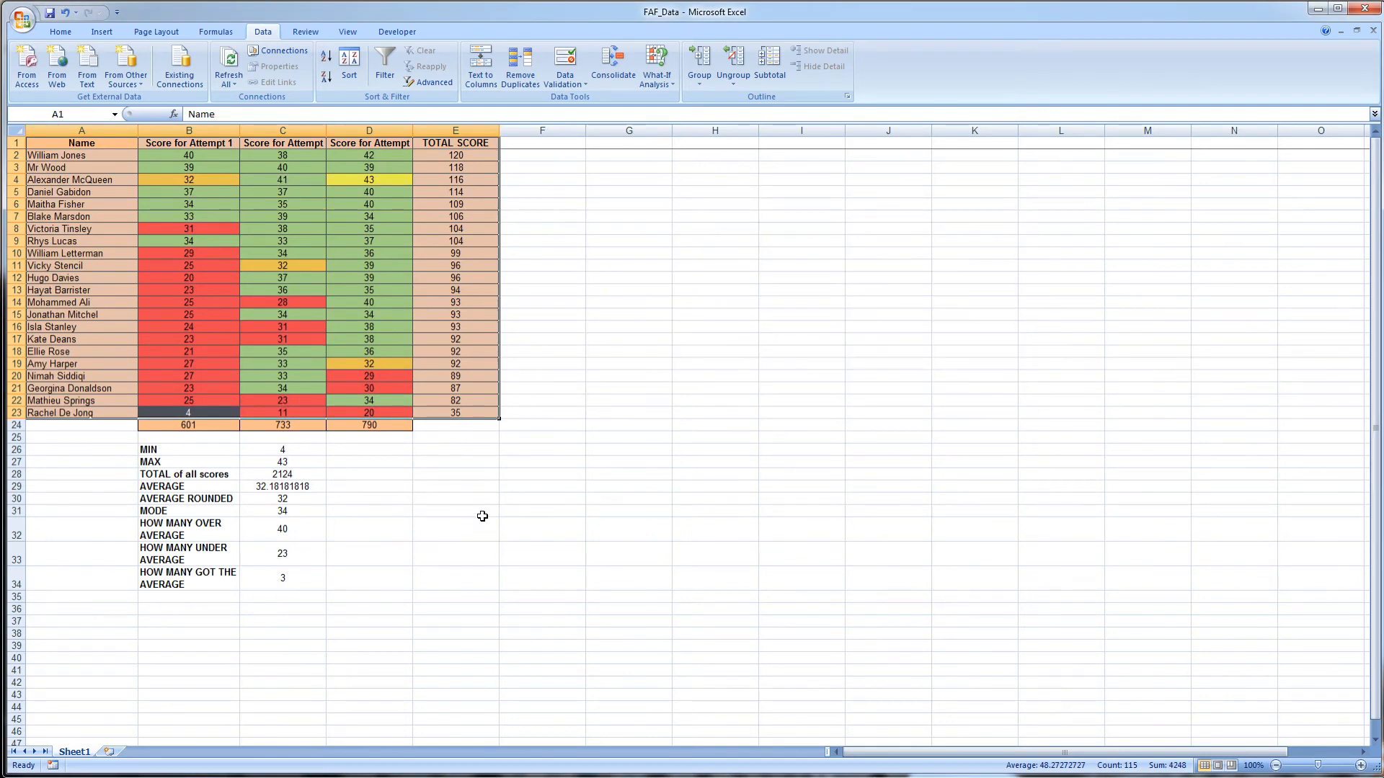
{"action": "key", "text": "ctrl+z"}
{"action": "left_click", "coordinate": [479, 511]}
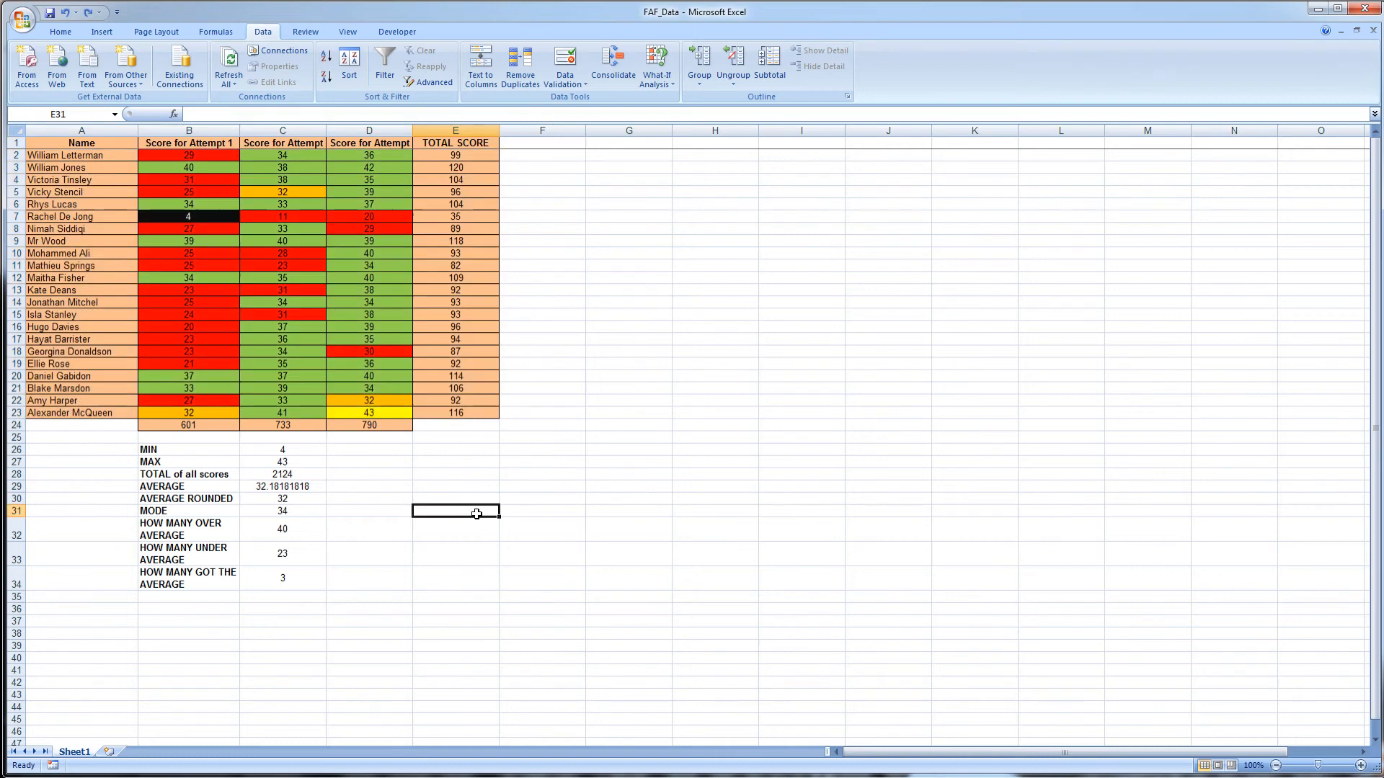
{"action": "left_click", "coordinate": [457, 475]}
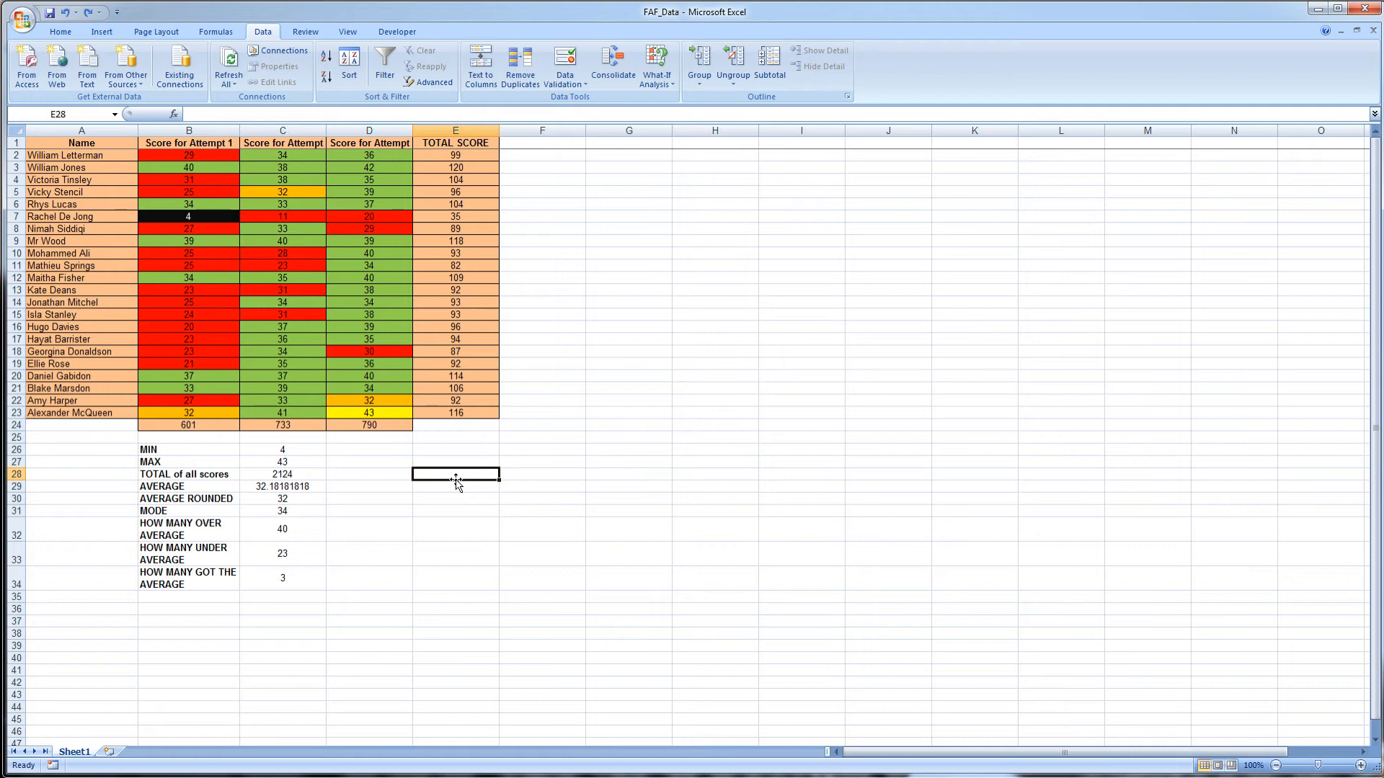
{"action": "left_click", "coordinate": [475, 513]}
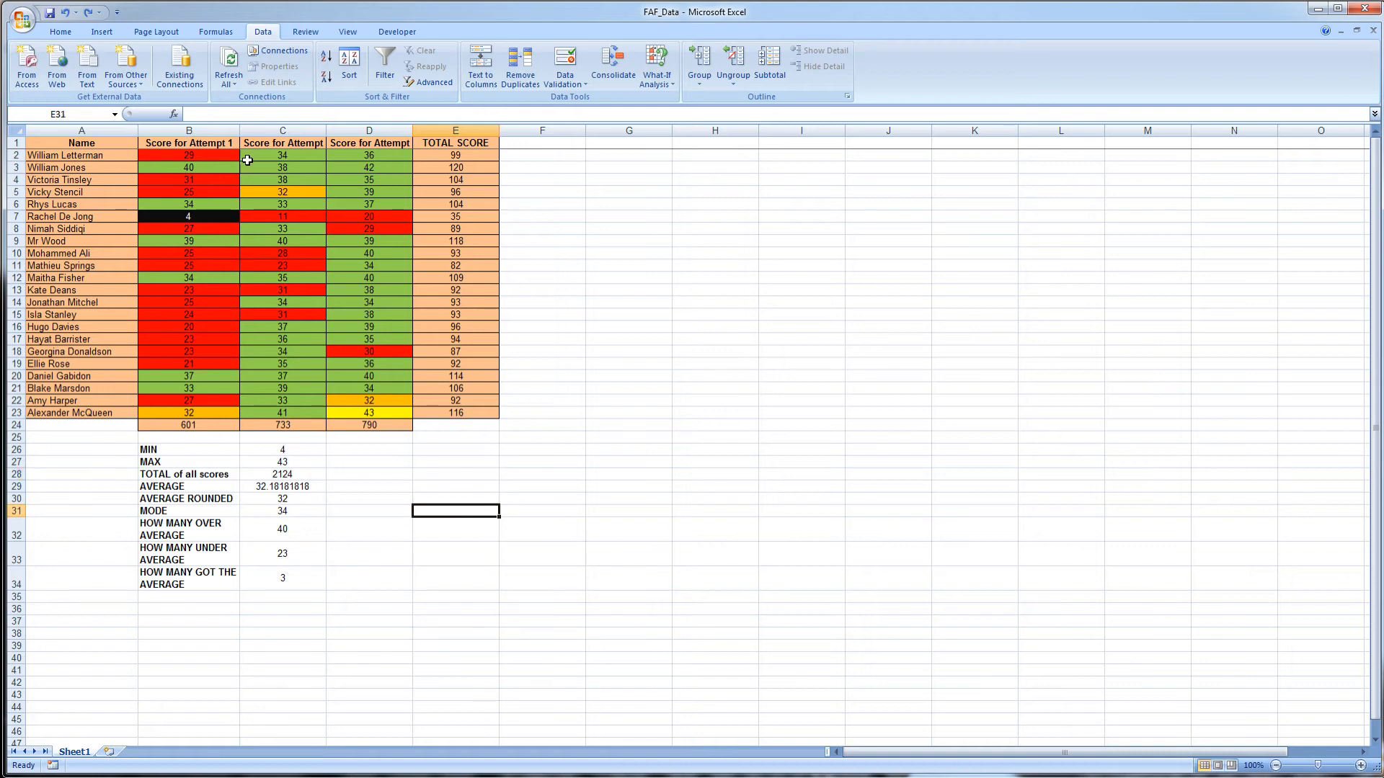
{"action": "left_click", "coordinate": [416, 487]}
- Make sure the program options are set to show the Developer tab in the Ribbon, and apply them
{"action": "left_click", "coordinate": [398, 32]}
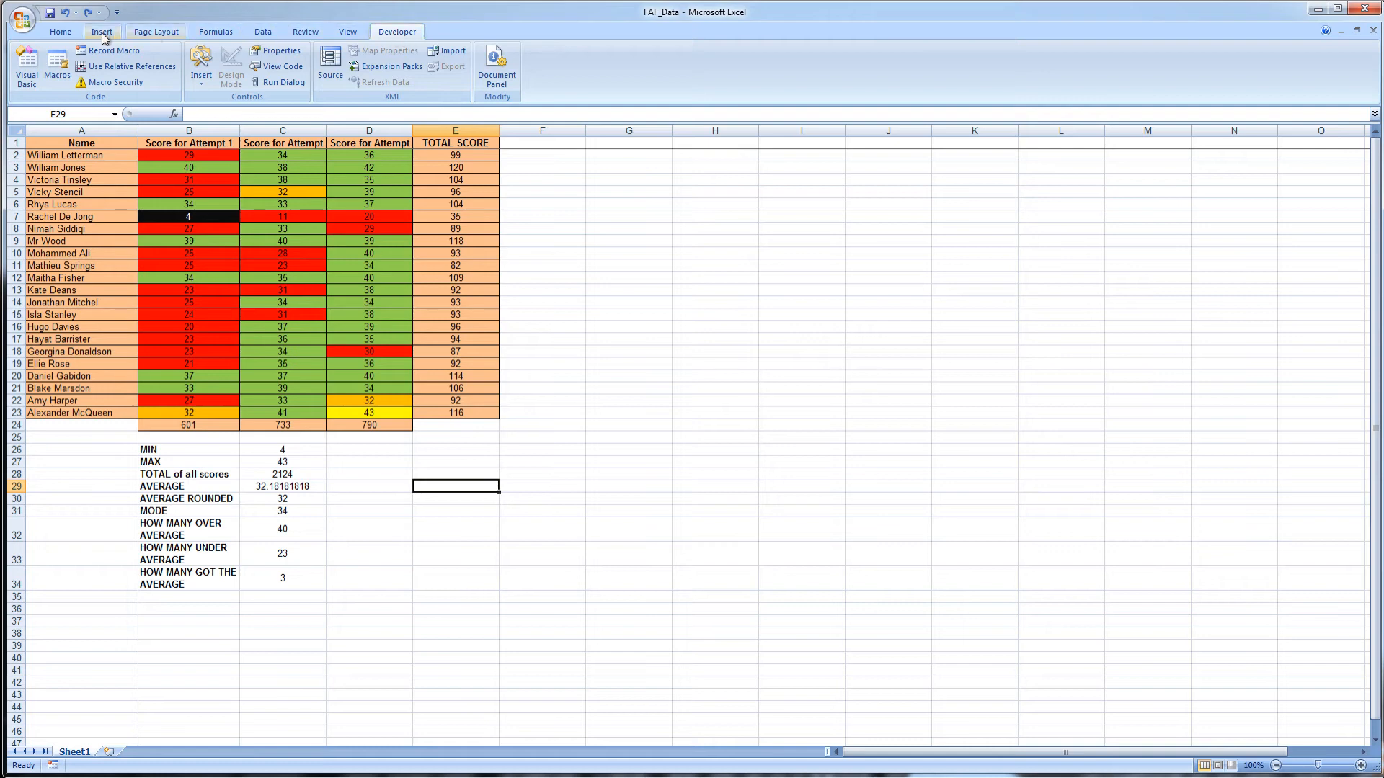
{"action": "left_click", "coordinate": [26, 25]}
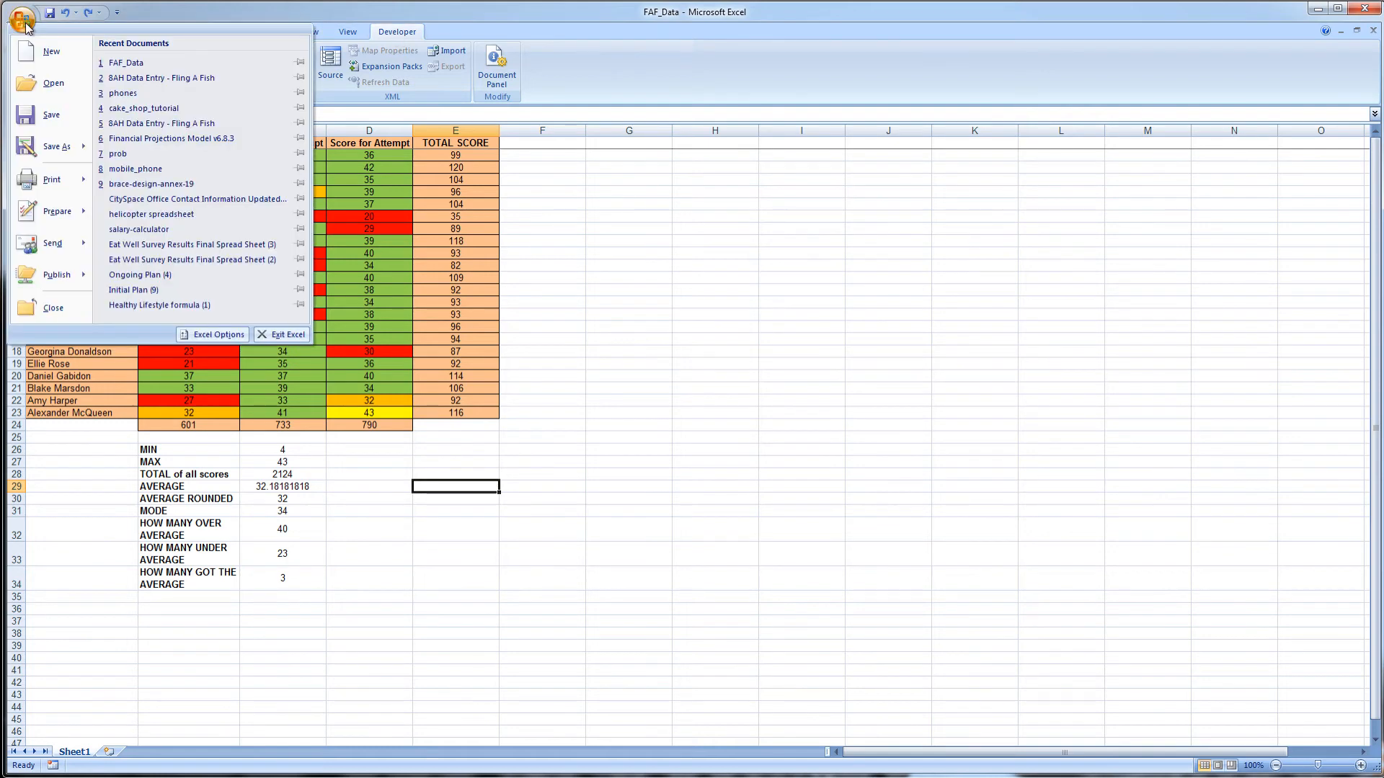
{"action": "left_click", "coordinate": [210, 335]}
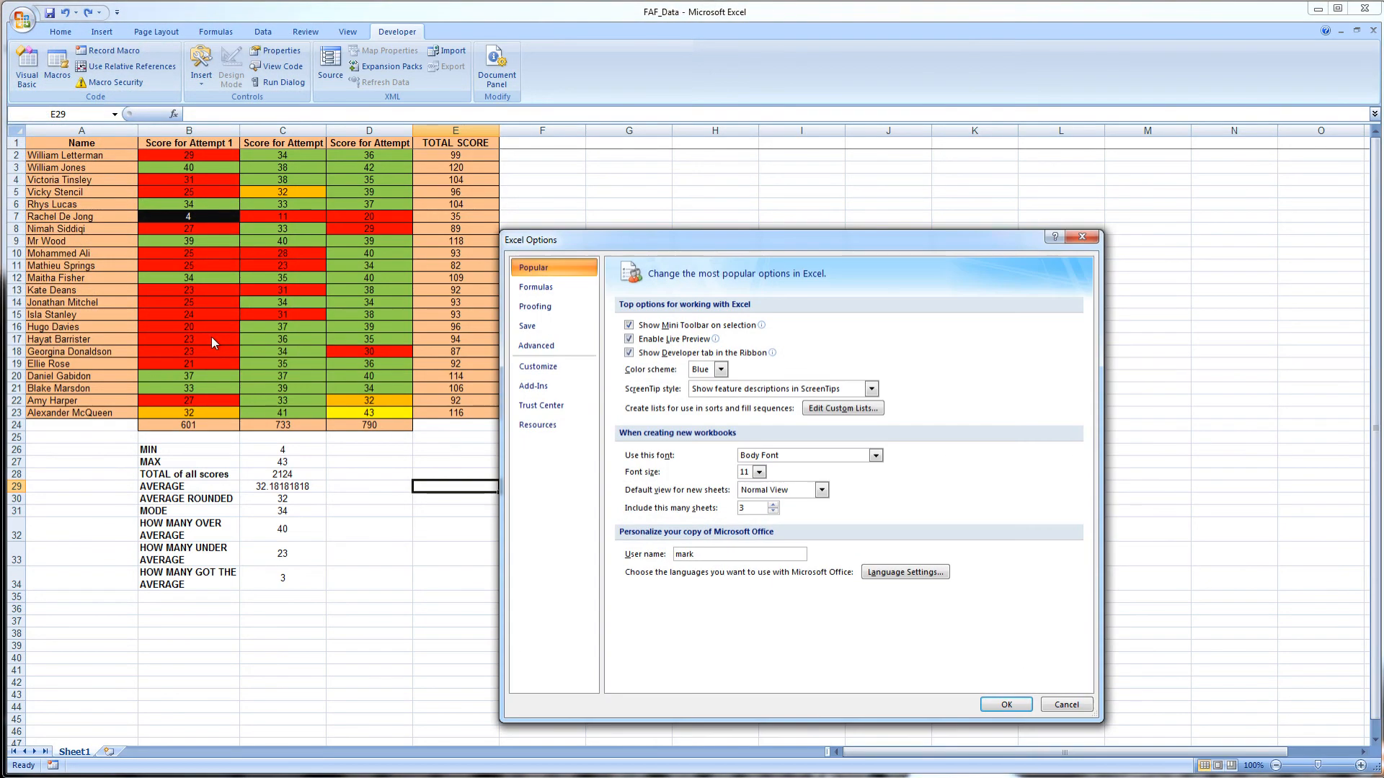
{"action": "left_click", "coordinate": [542, 352]}
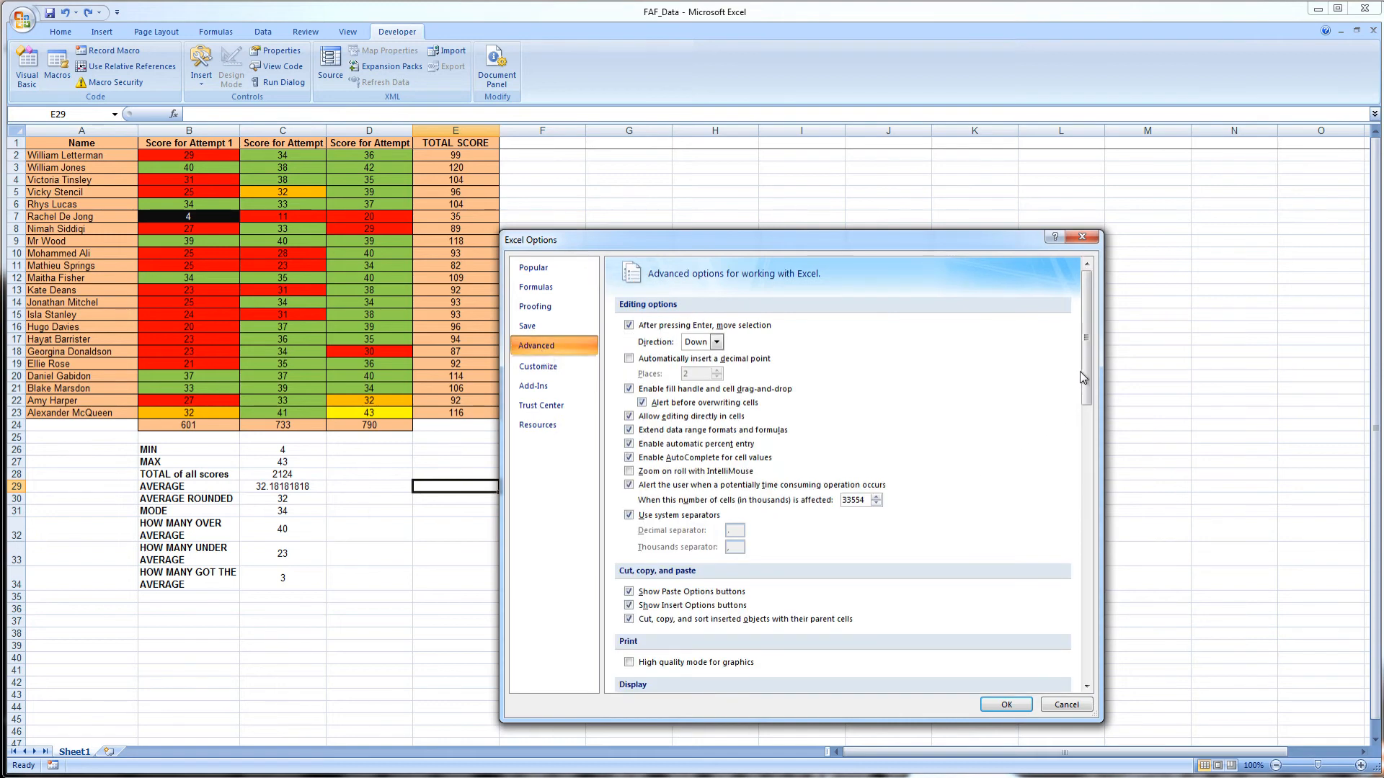
{"action": "left_click_drag", "start_coordinate": [1087, 360], "coordinate": [1085, 274]}
{"action": "left_click", "coordinate": [532, 267]}
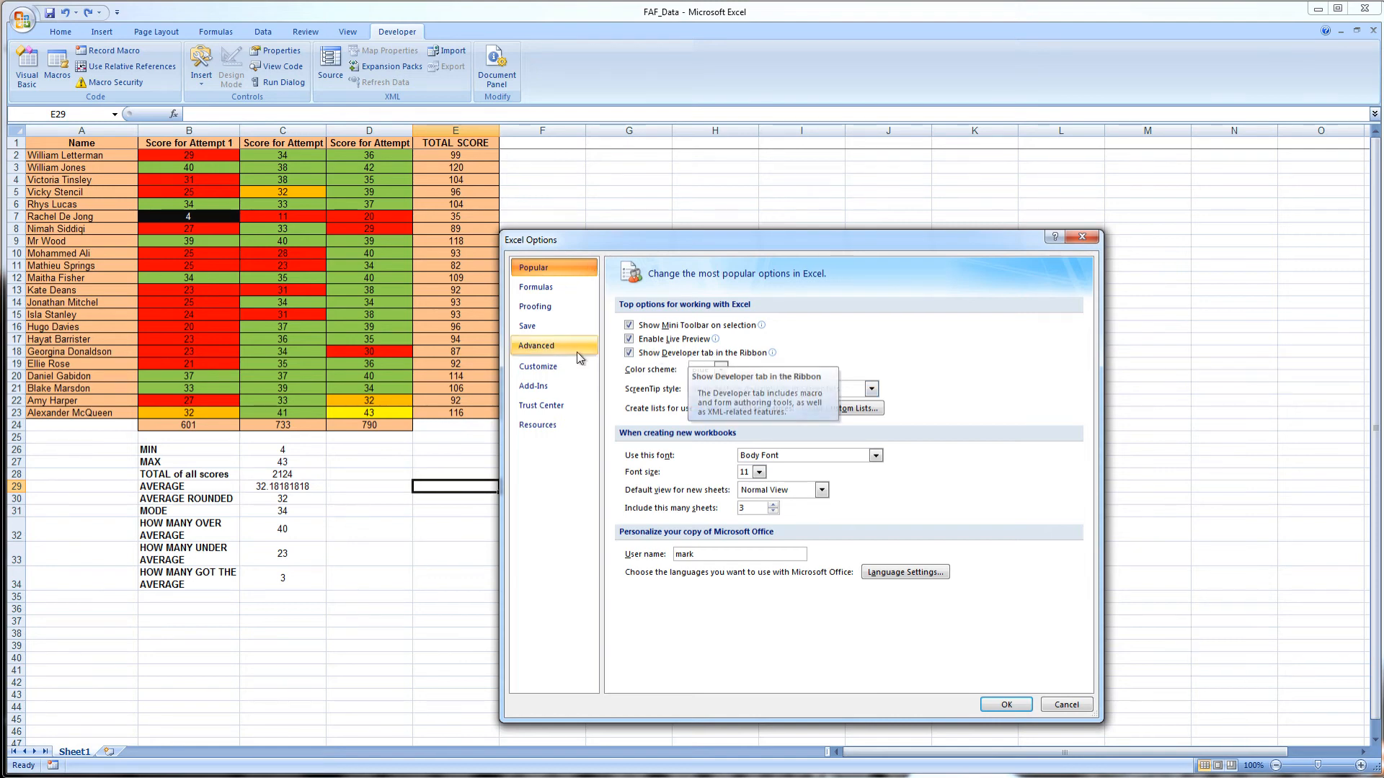
{"action": "left_click", "coordinate": [631, 354]}
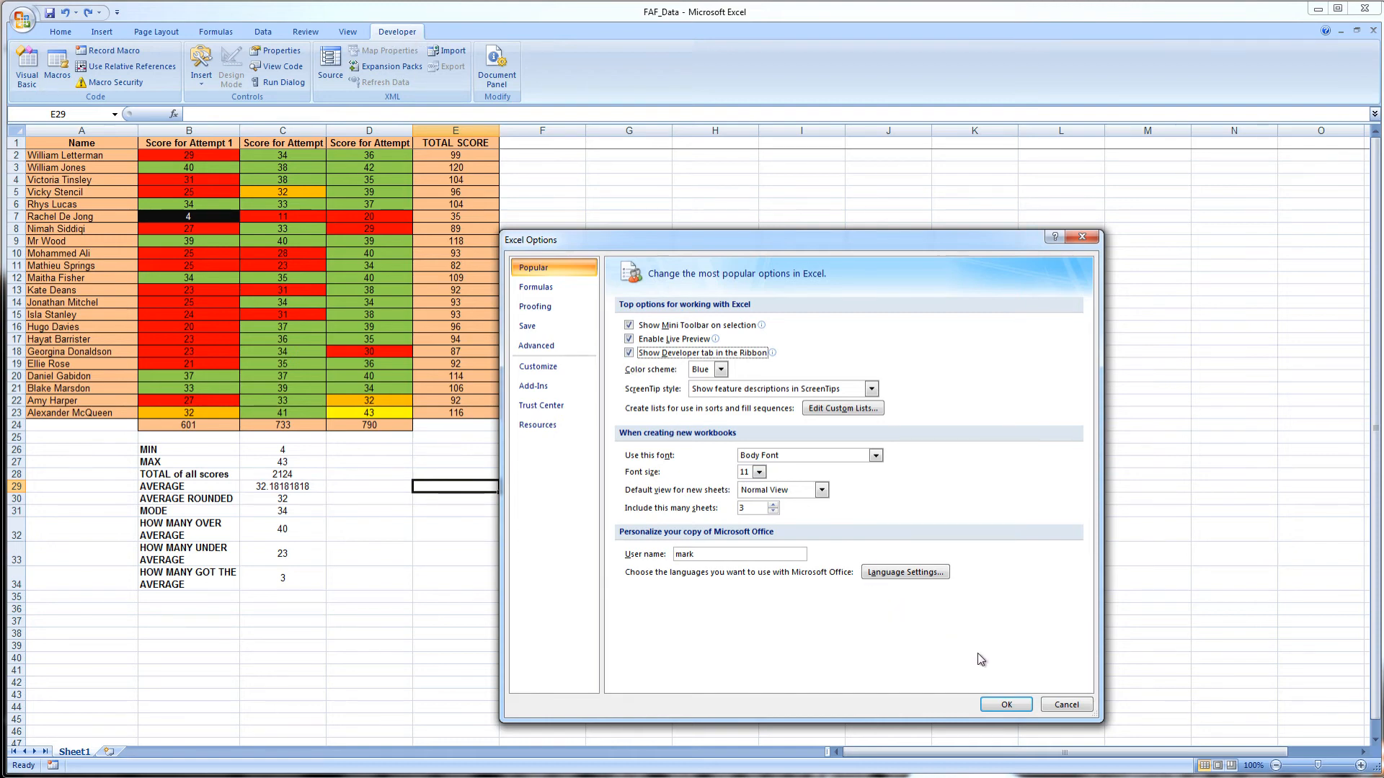
{"action": "left_click", "coordinate": [1007, 705]}
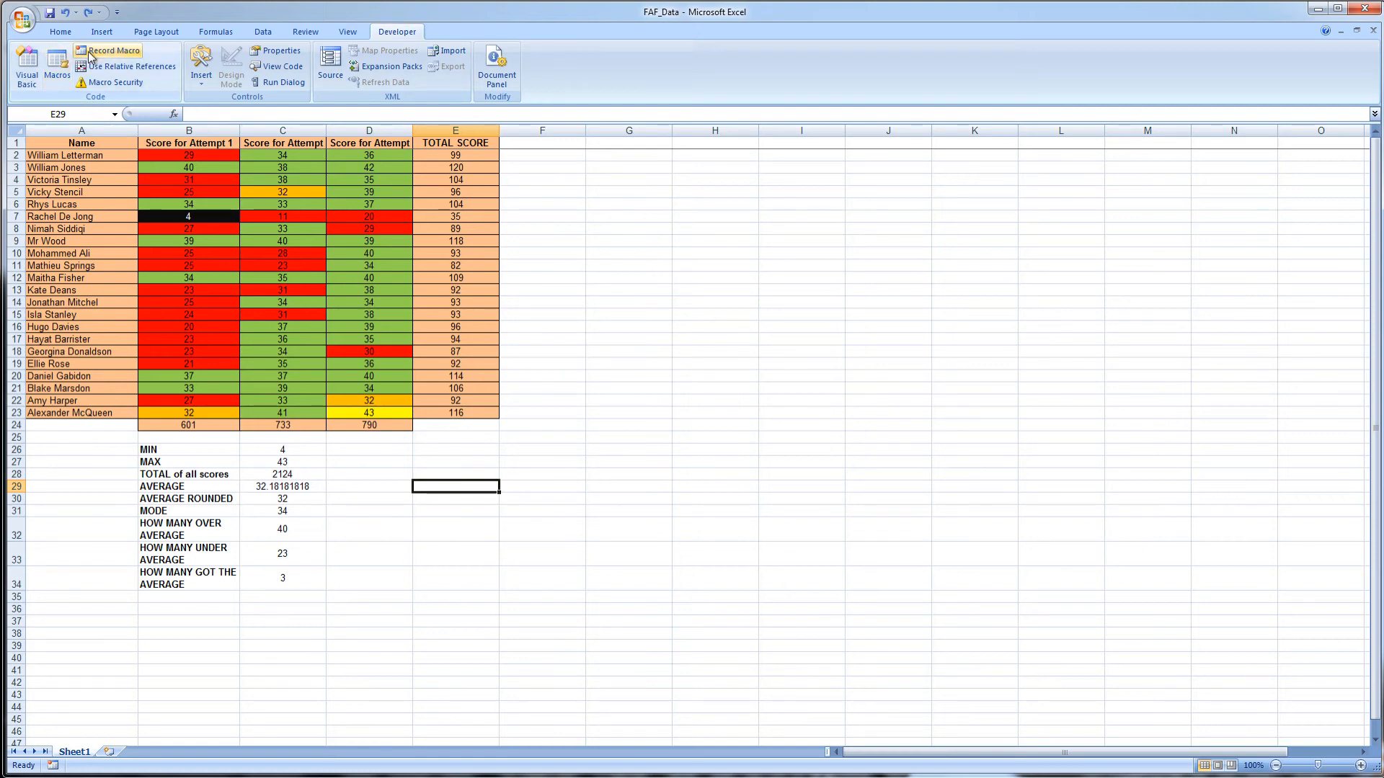
- Start recording a macro named Sort_by_Total_Score, stored in This Workbook
{"action": "left_click", "coordinate": [114, 50]}
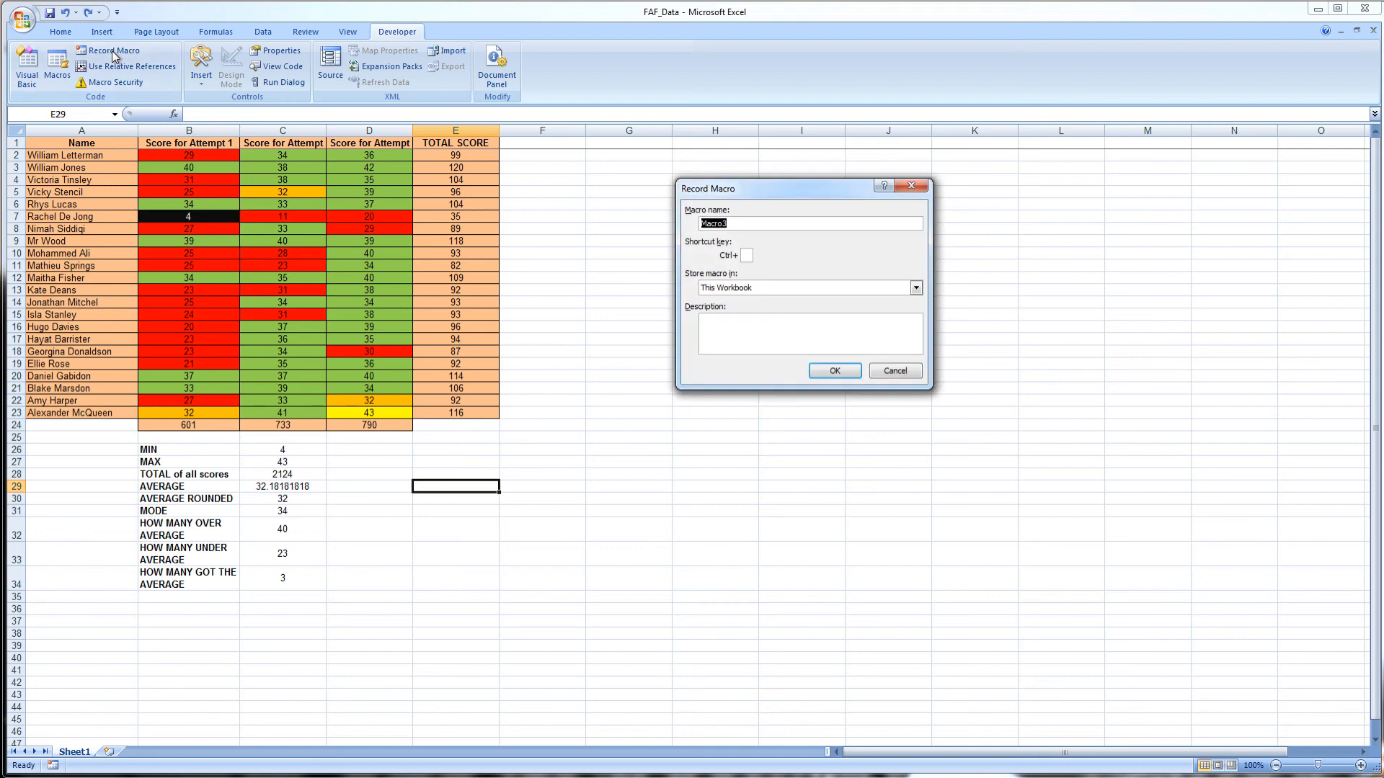
{"action": "left_click_drag", "start_coordinate": [782, 190], "coordinate": [651, 248]}
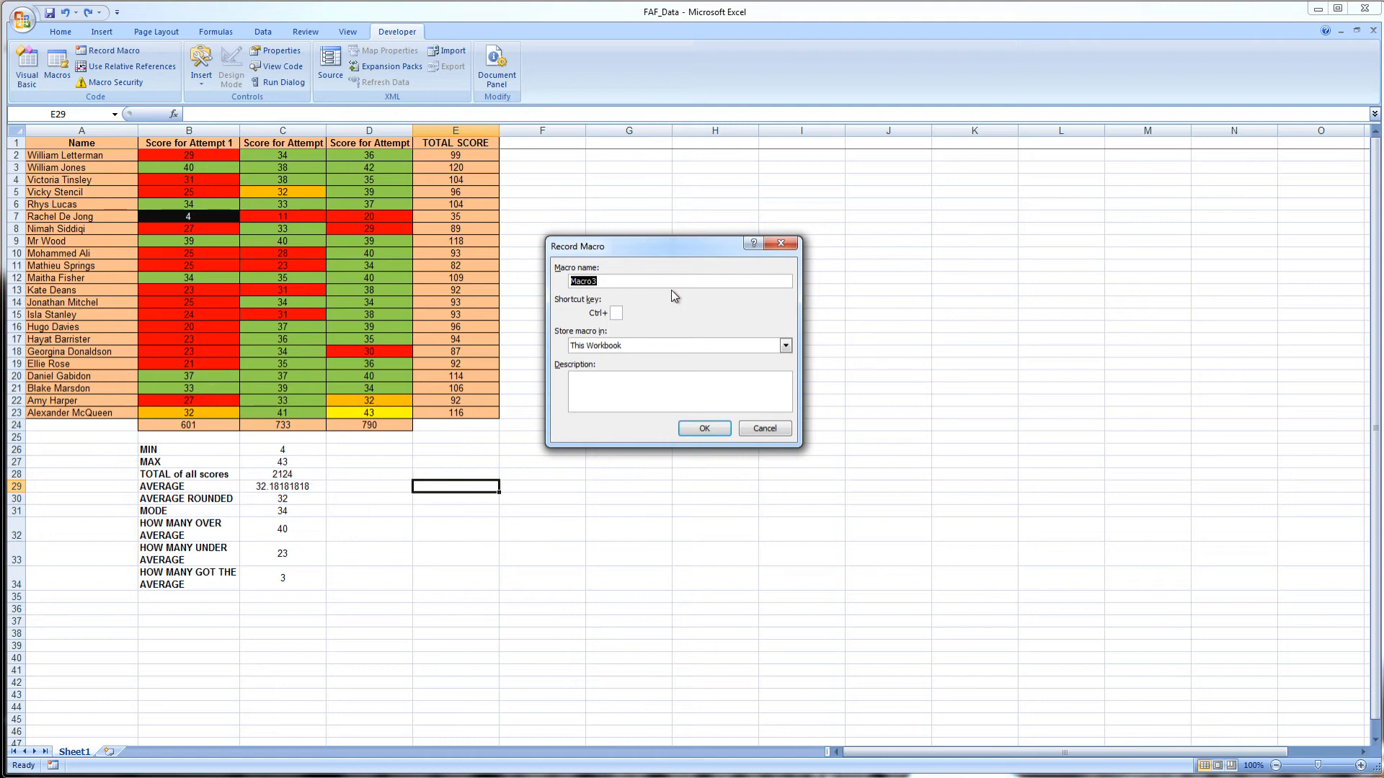
{"action": "type", "text": "Sort_by_Total_Score"}
{"action": "key", "text": "shift+Home"}
{"action": "key", "text": "End"}
{"action": "left_click", "coordinate": [571, 284]}
{"action": "left_click", "coordinate": [718, 436]}
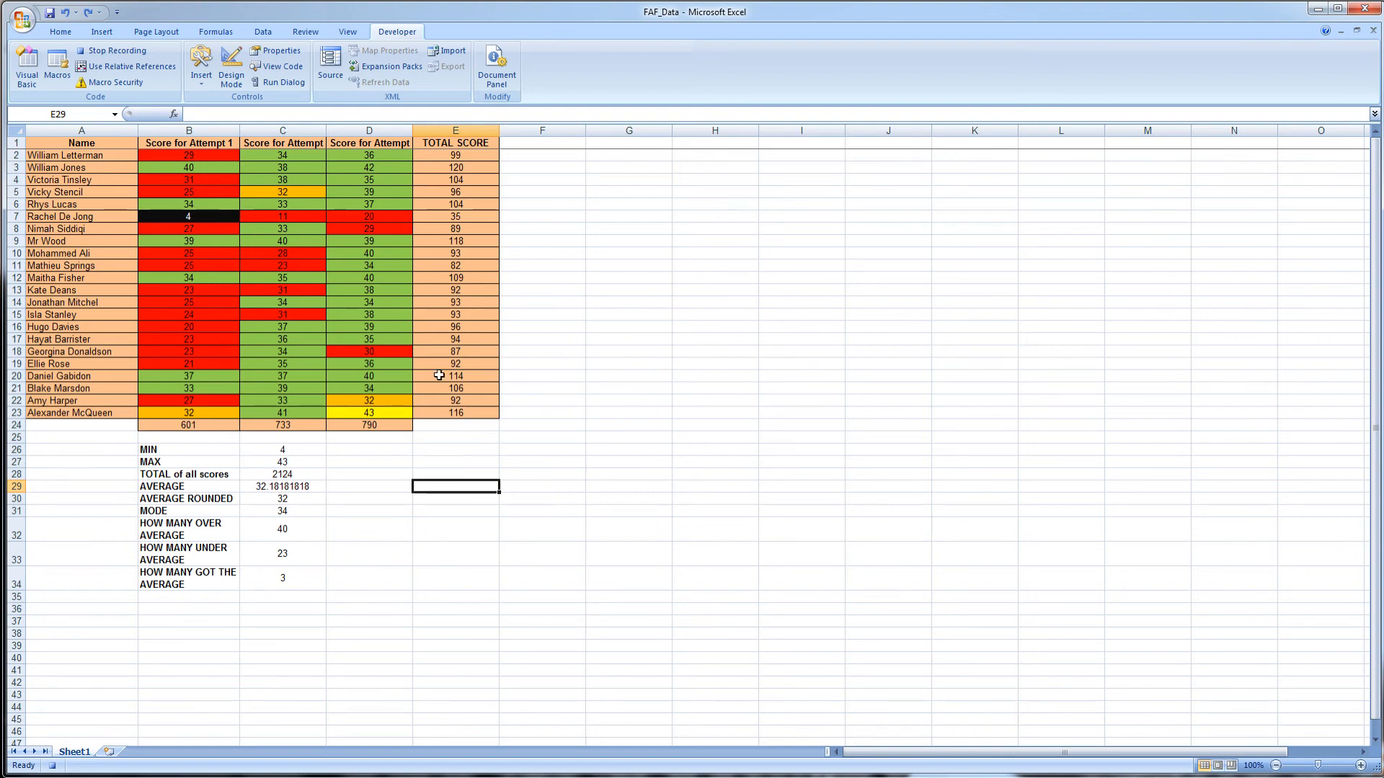
- Sort A1:E23 by TOTAL SCORE from largest to smallest and stop recording the macro
{"action": "left_click_drag", "start_coordinate": [81, 143], "coordinate": [438, 414]}
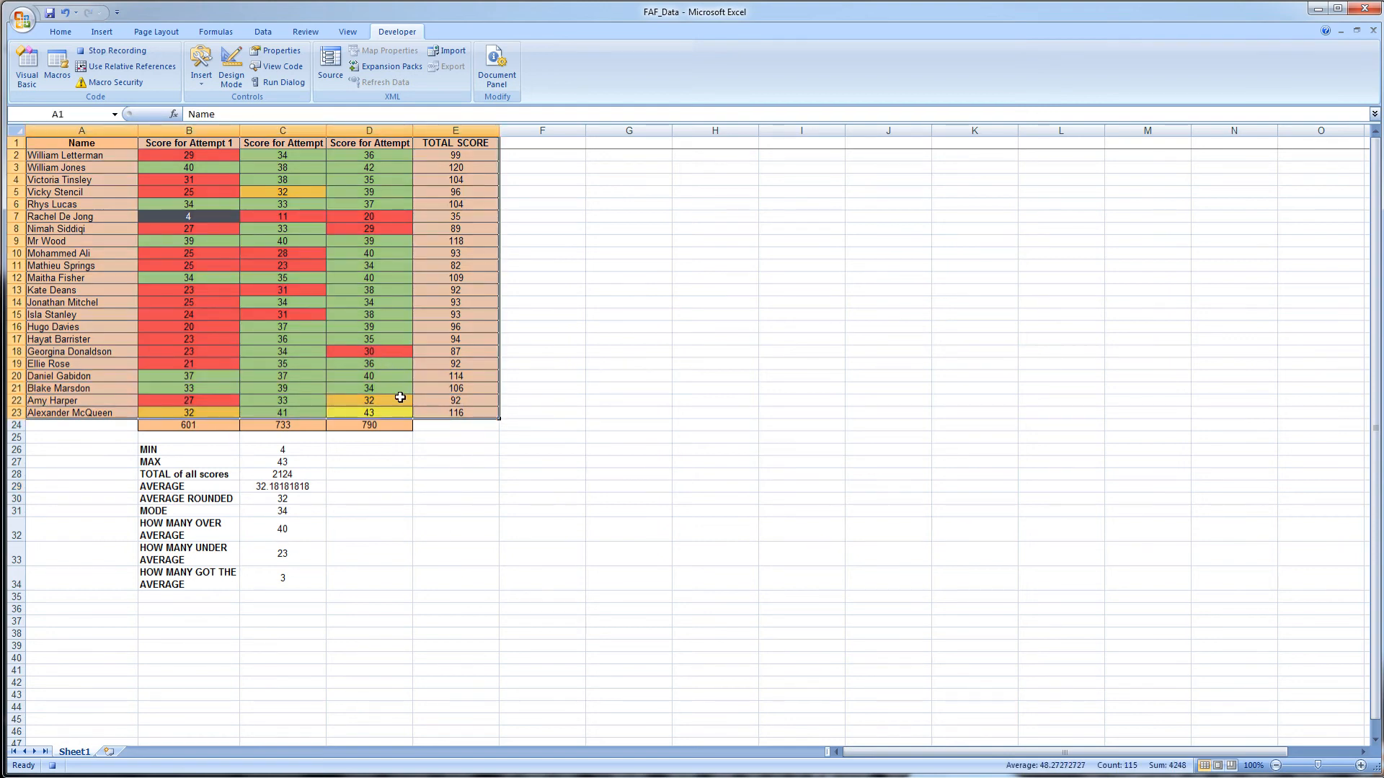
{"action": "left_click", "coordinate": [265, 36]}
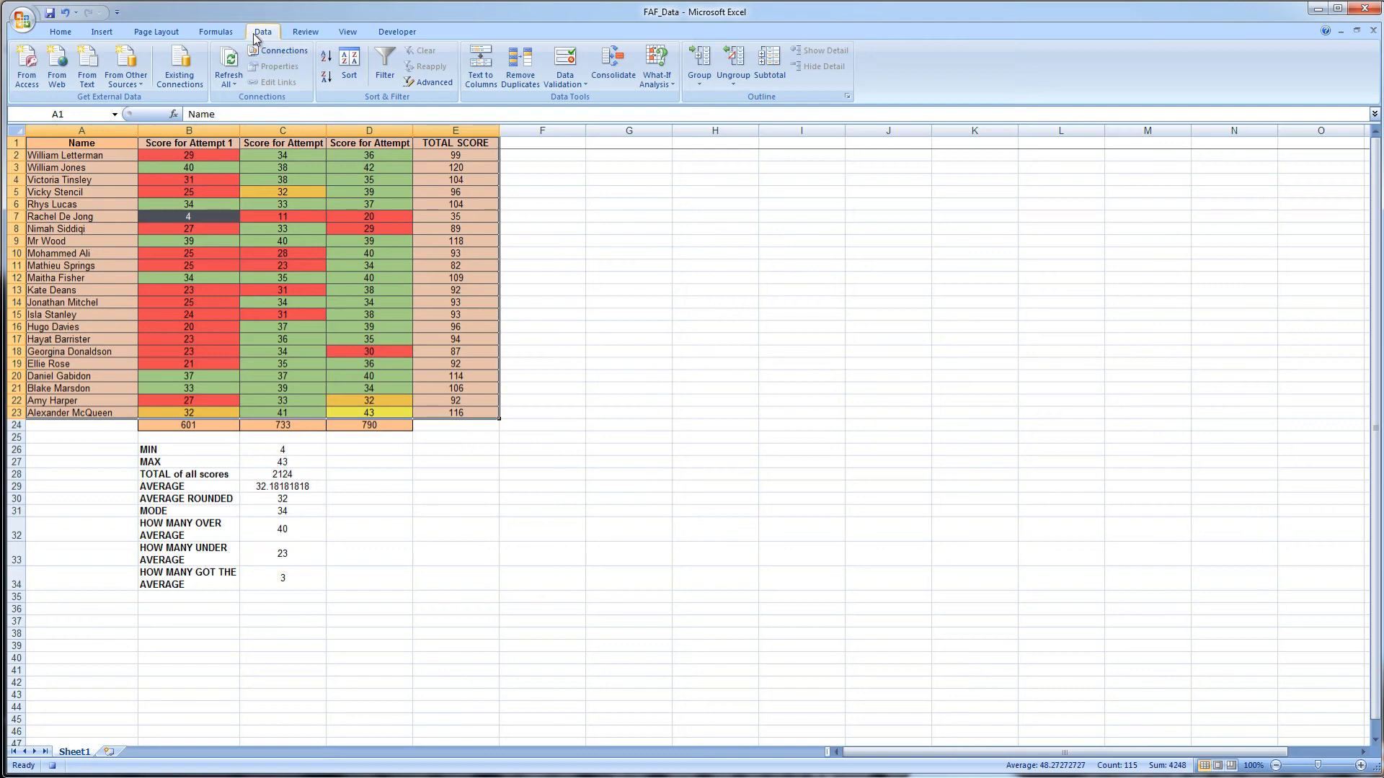
{"action": "left_click", "coordinate": [348, 68]}
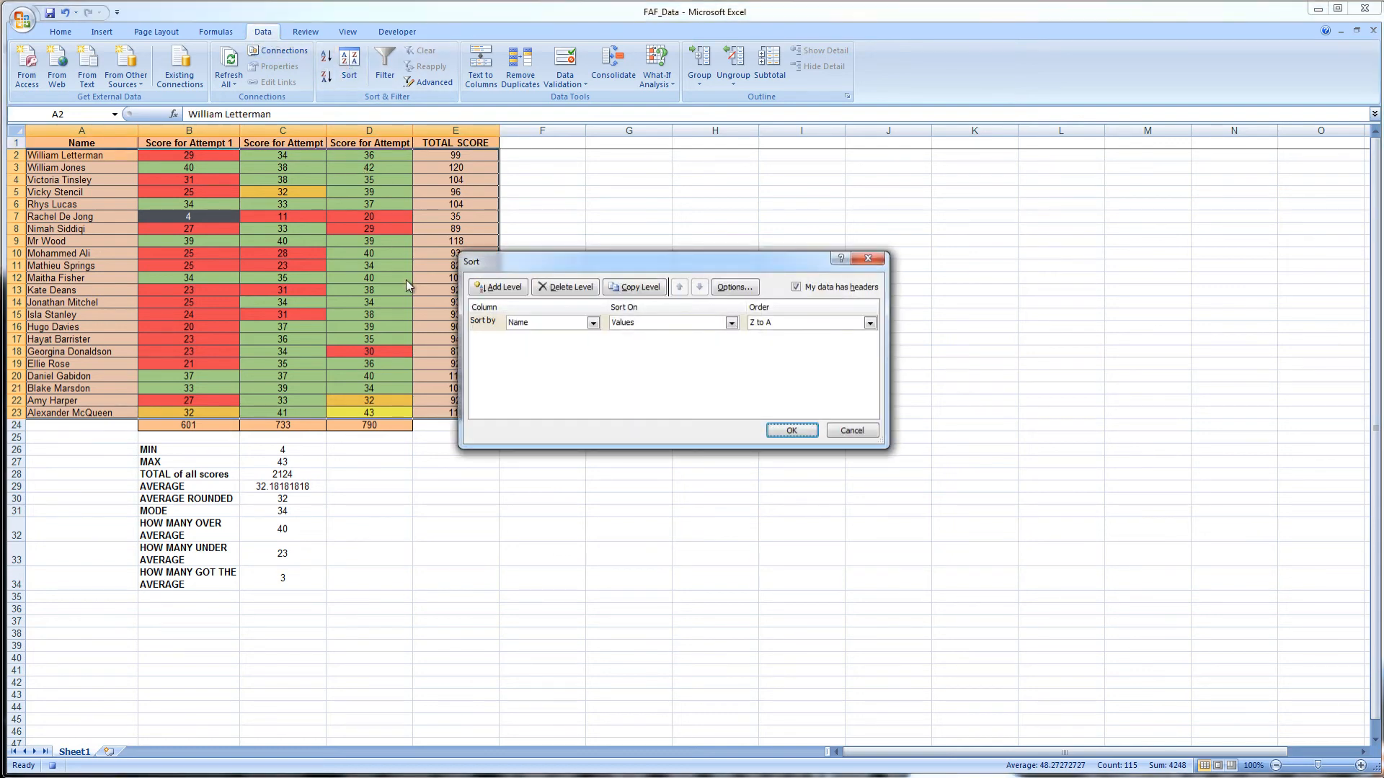
{"action": "left_click", "coordinate": [592, 323]}
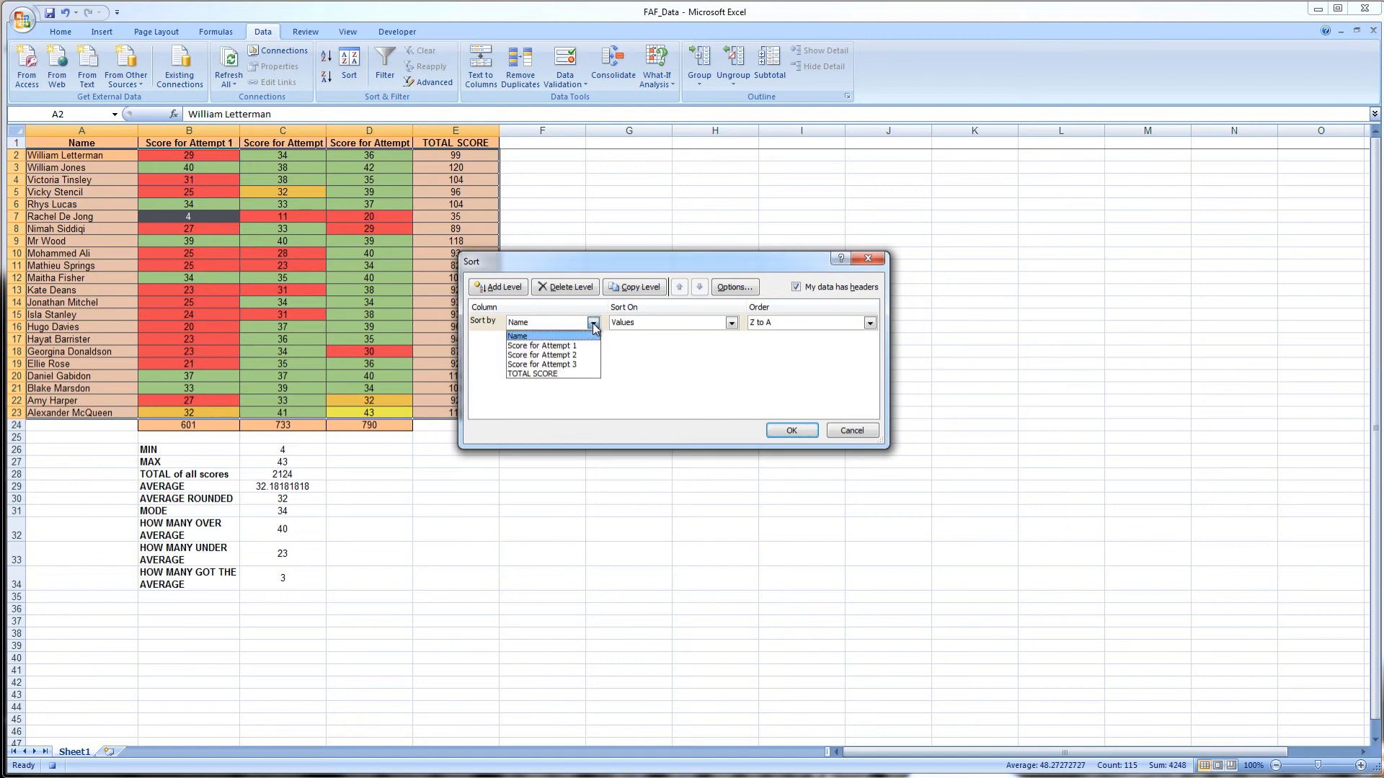
{"action": "left_click", "coordinate": [539, 373]}
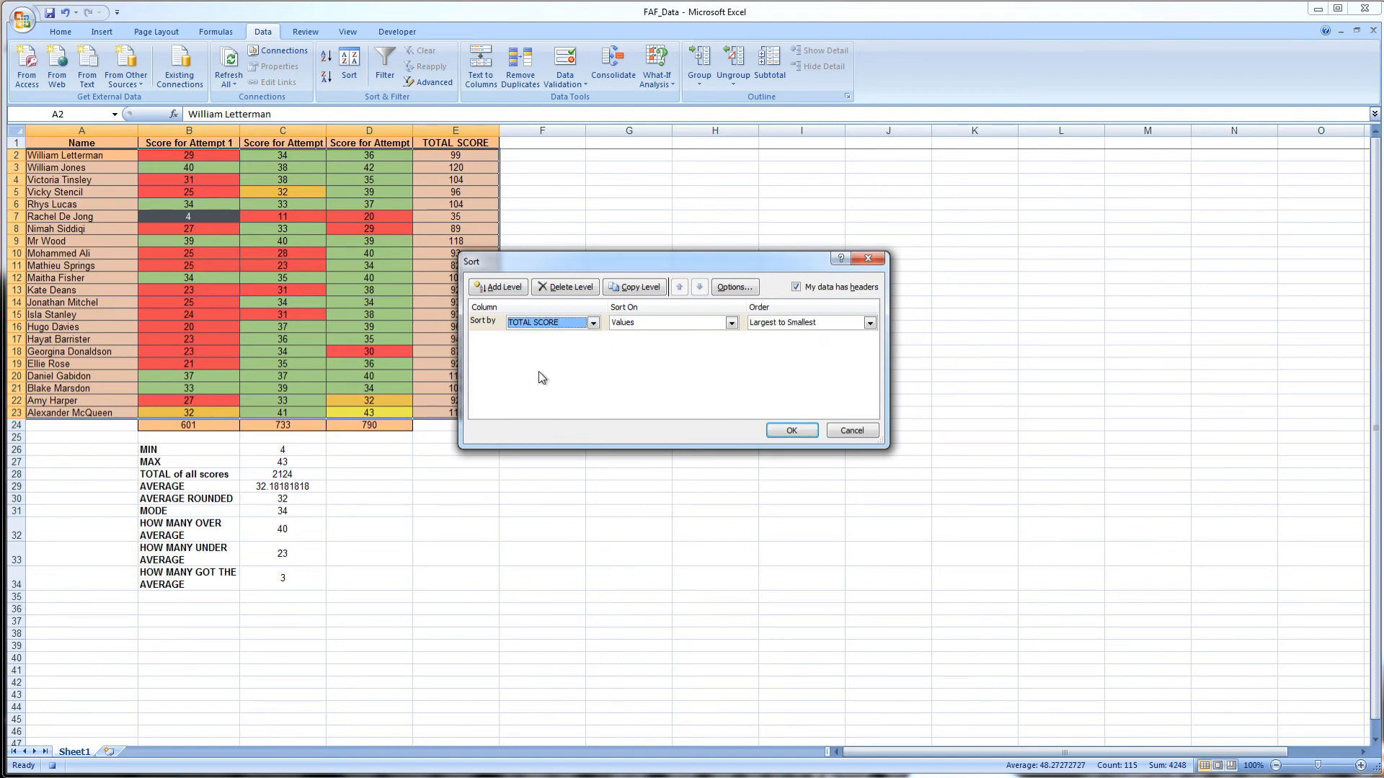
{"action": "left_click", "coordinate": [870, 323]}
{"action": "left_click", "coordinate": [794, 347]}
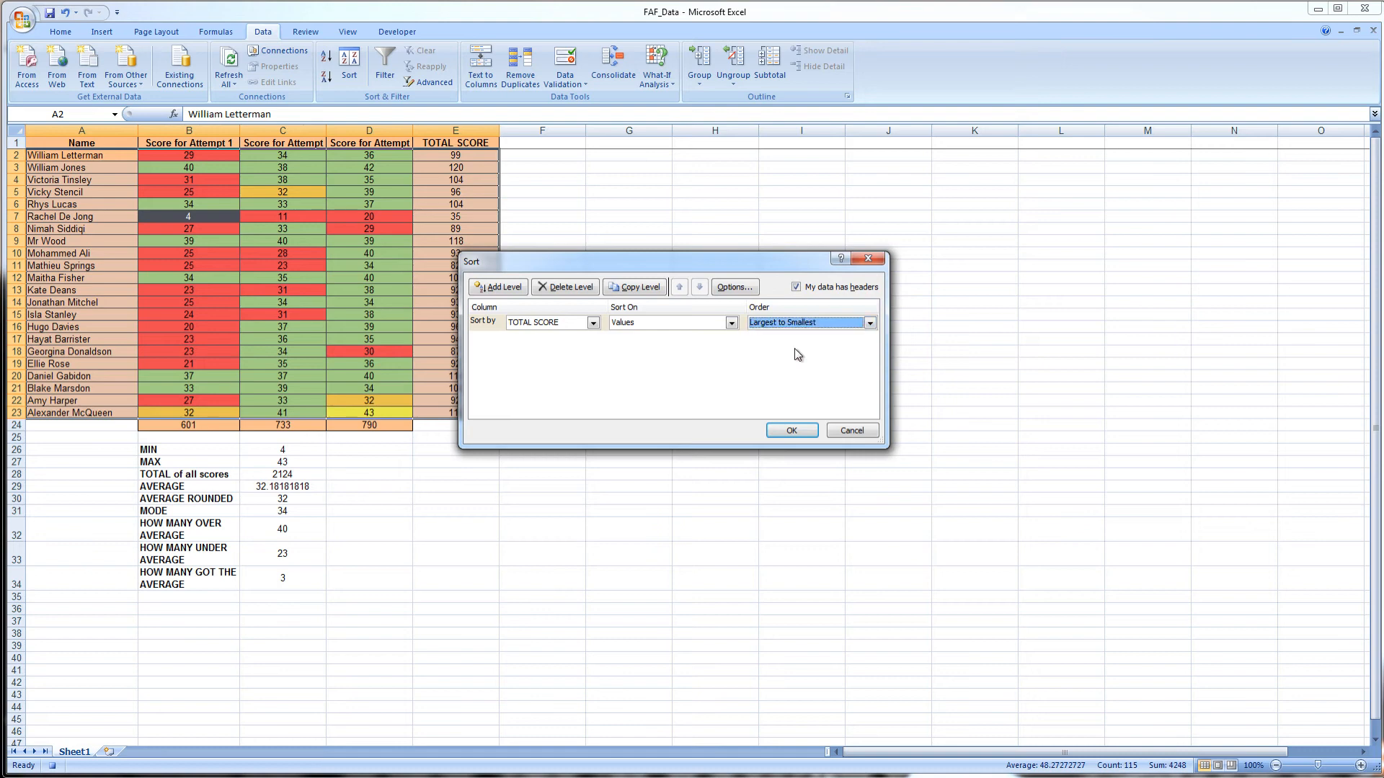
{"action": "left_click", "coordinate": [800, 434]}
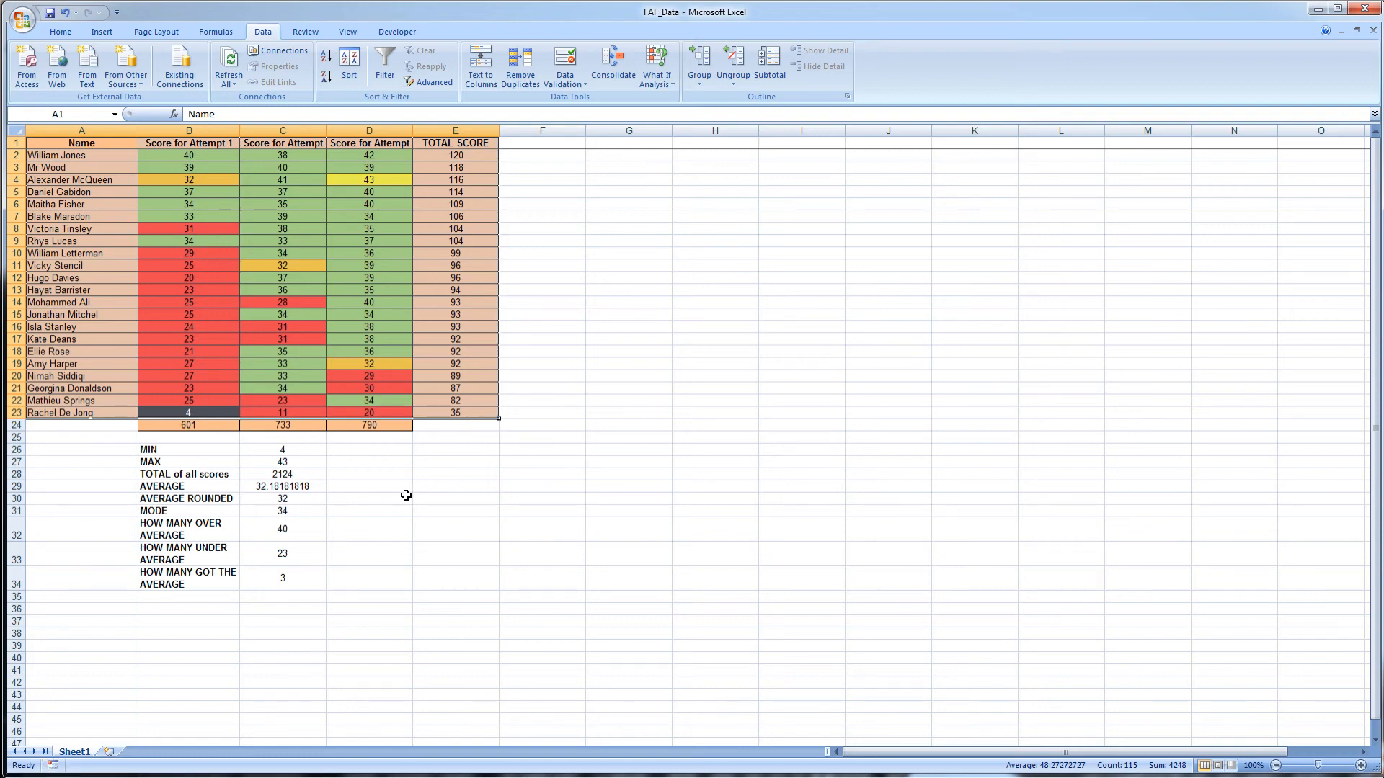
{"action": "left_click", "coordinate": [406, 495]}
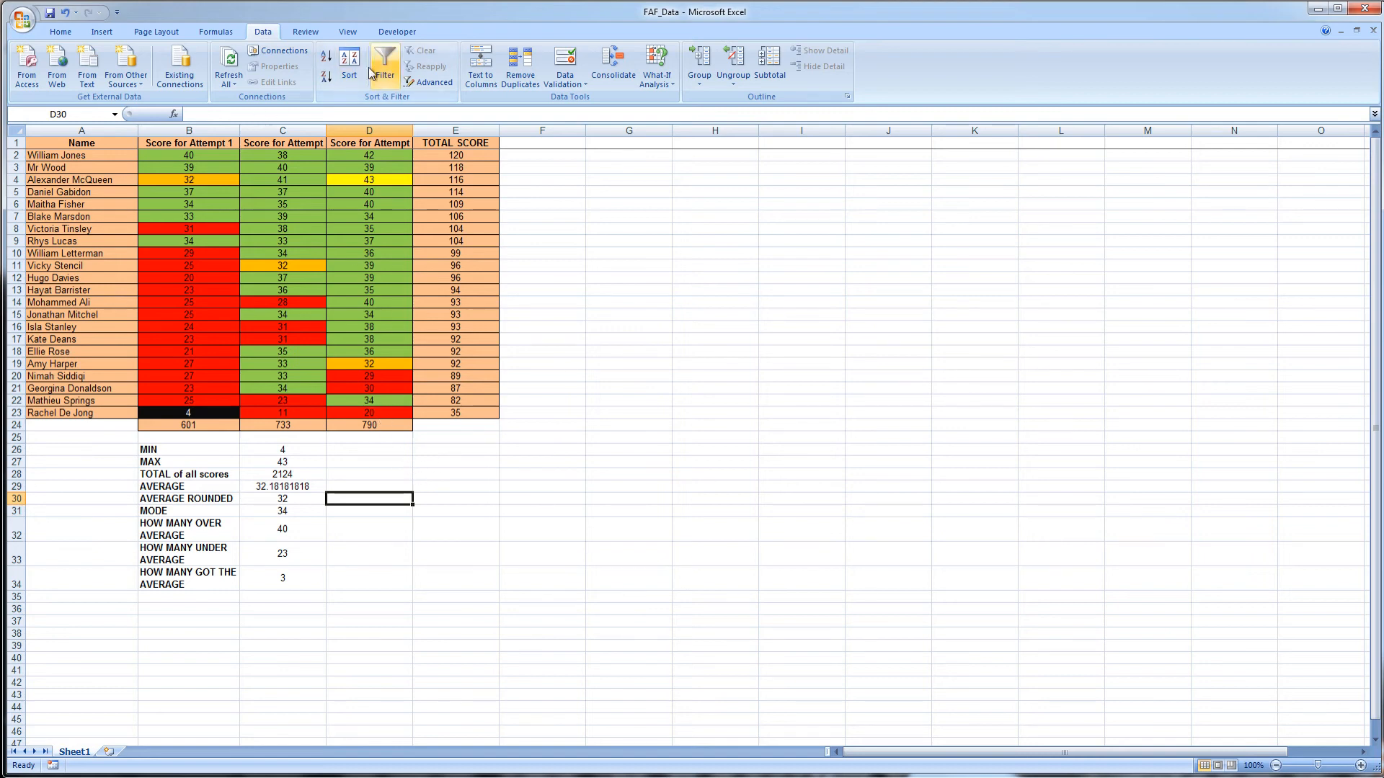
{"action": "left_click", "coordinate": [395, 33]}
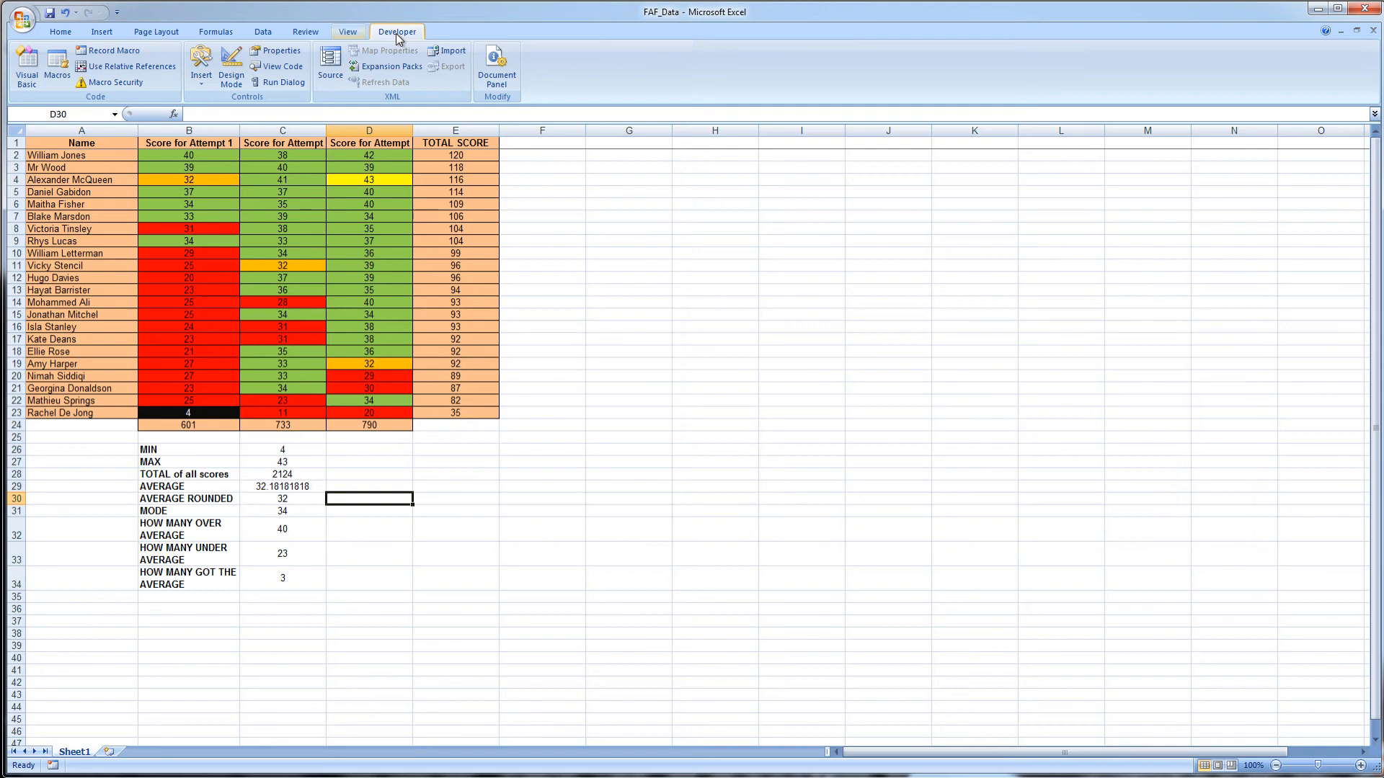
{"action": "left_click", "coordinate": [58, 72]}
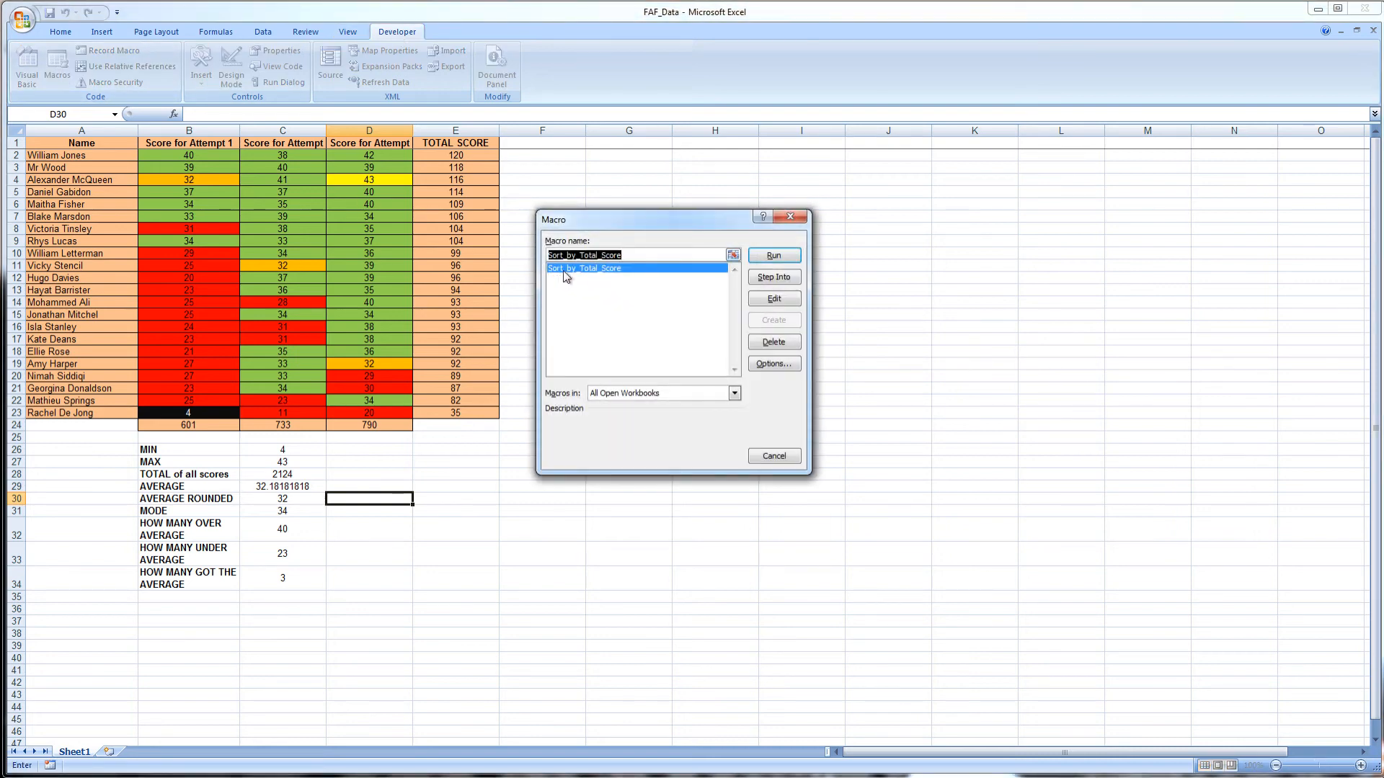
{"action": "left_click_drag", "start_coordinate": [563, 212], "coordinate": [682, 223]}
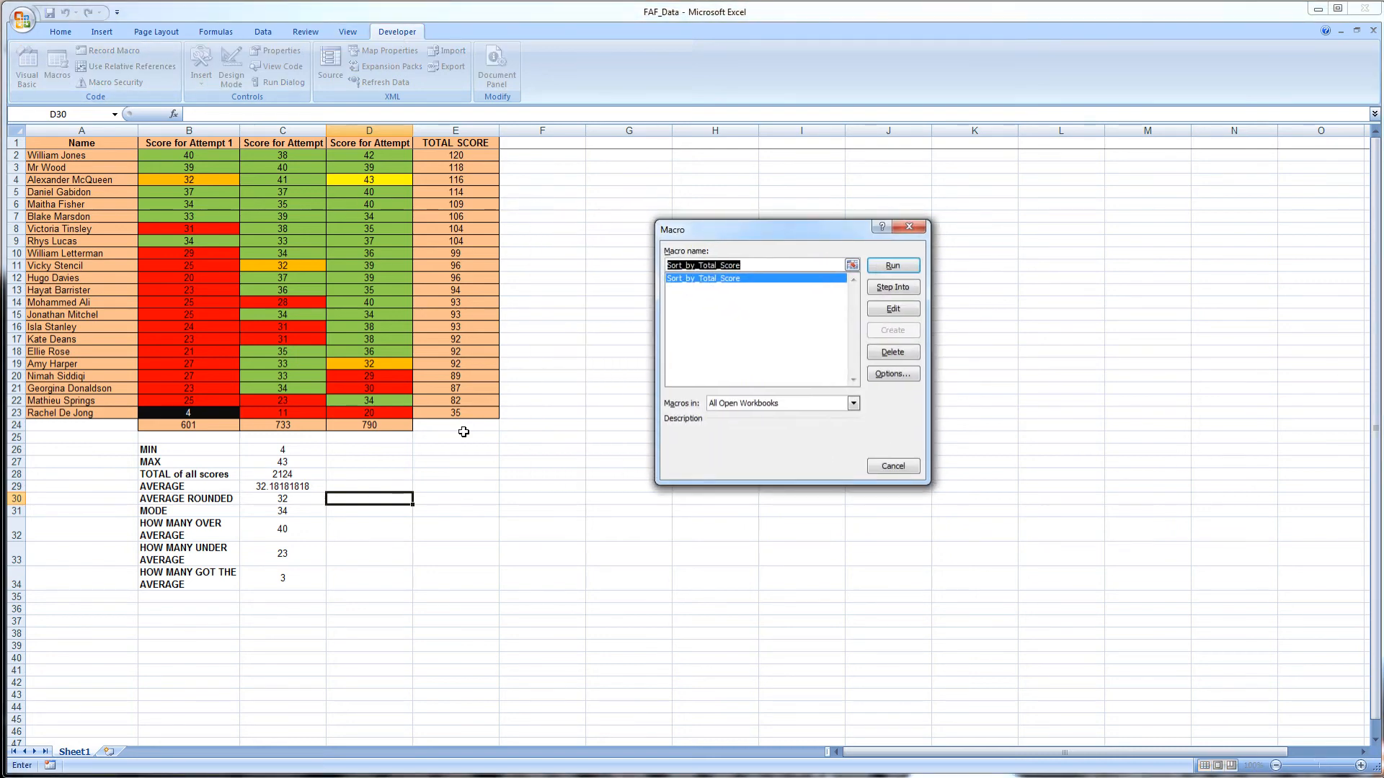
{"action": "left_click", "coordinate": [461, 448]}
{"action": "left_click", "coordinate": [904, 465]}
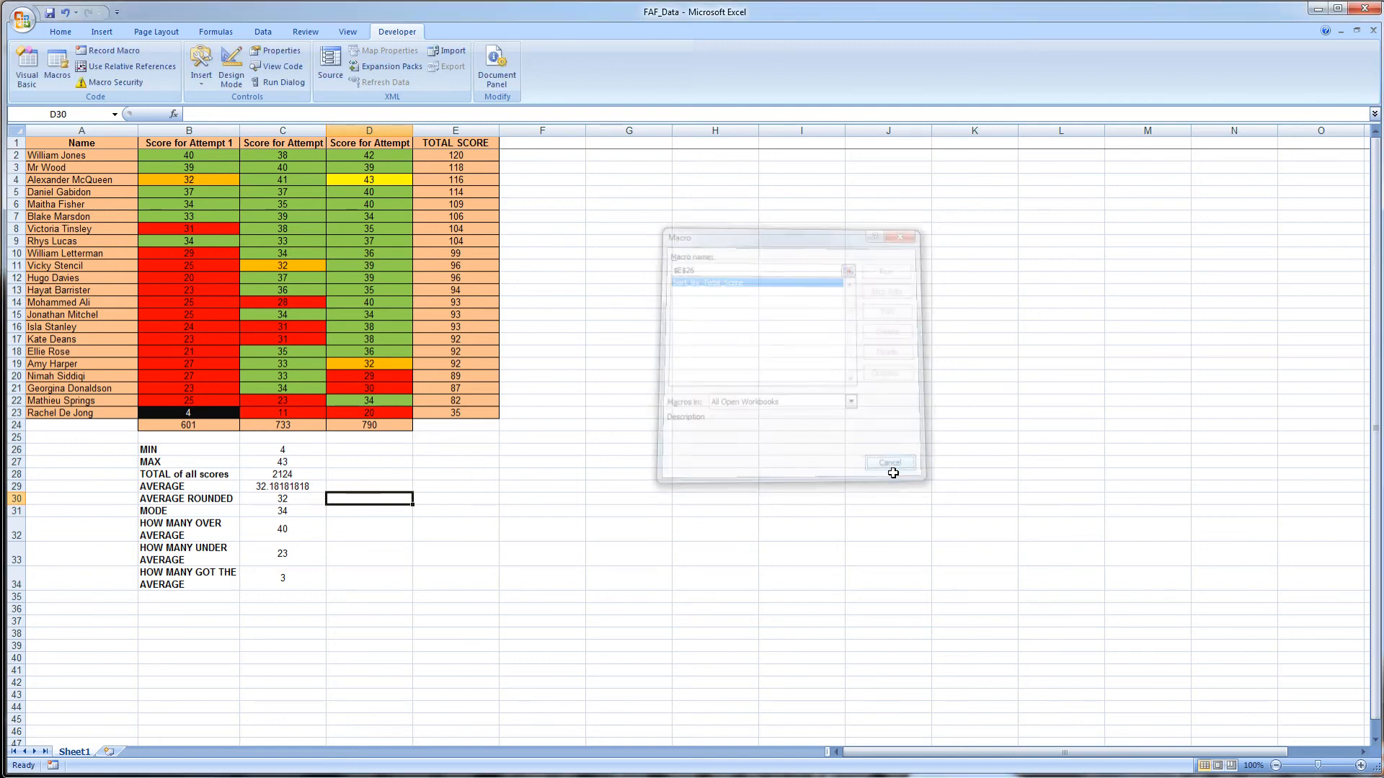
{"action": "left_click", "coordinate": [645, 476]}
- Sort the table A1:E23 by TOTAL SCORE from smallest to largest to prepare a test of the macro
{"action": "left_click_drag", "start_coordinate": [474, 412], "coordinate": [108, 144]}
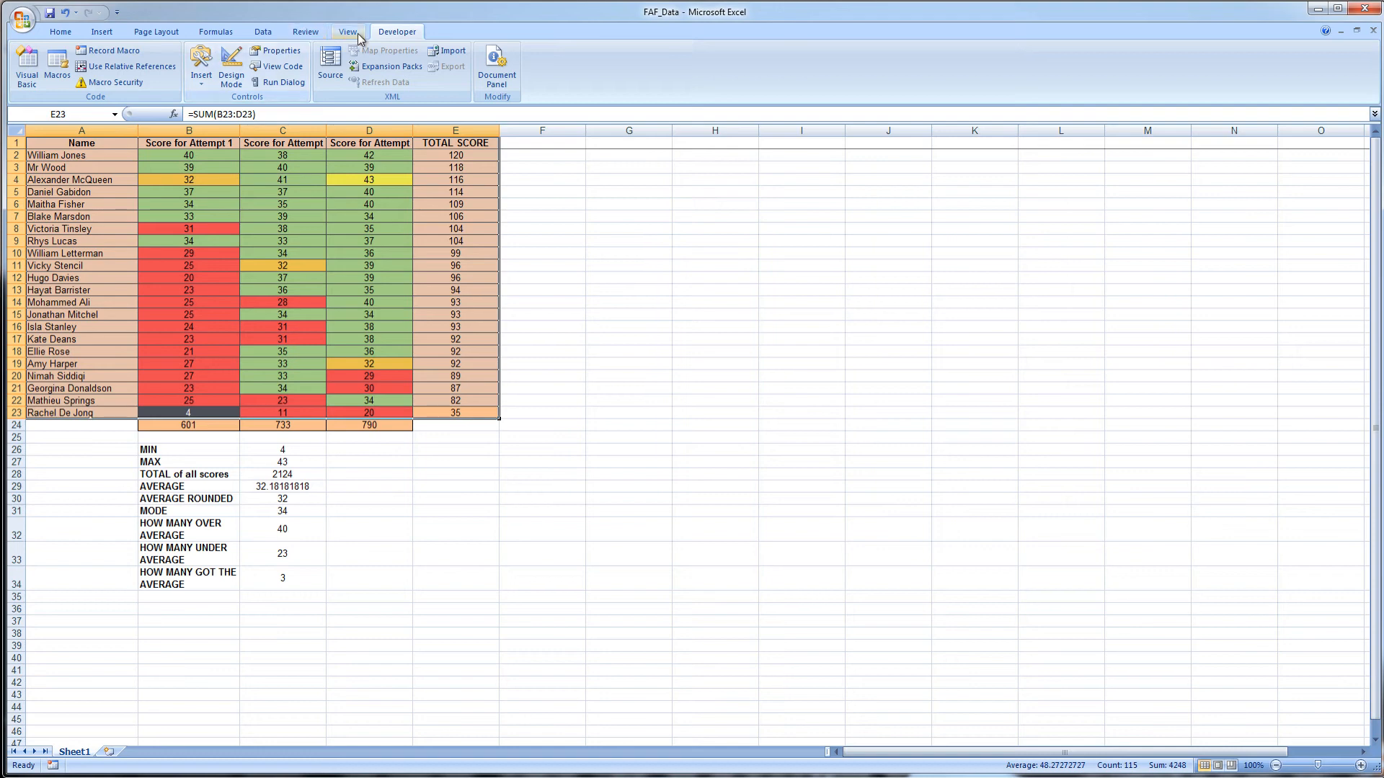
{"action": "left_click", "coordinate": [262, 31]}
{"action": "left_click", "coordinate": [326, 56]}
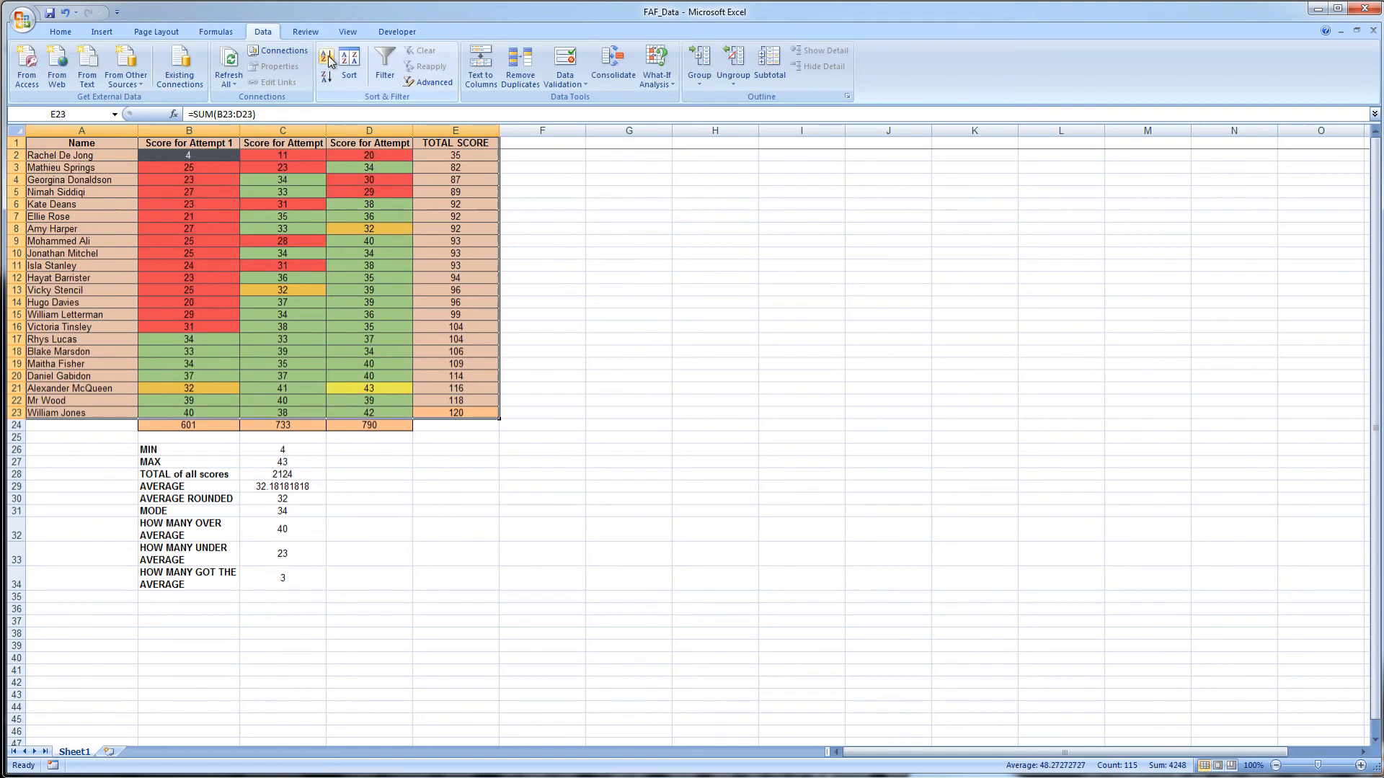
{"action": "left_click", "coordinate": [423, 526]}
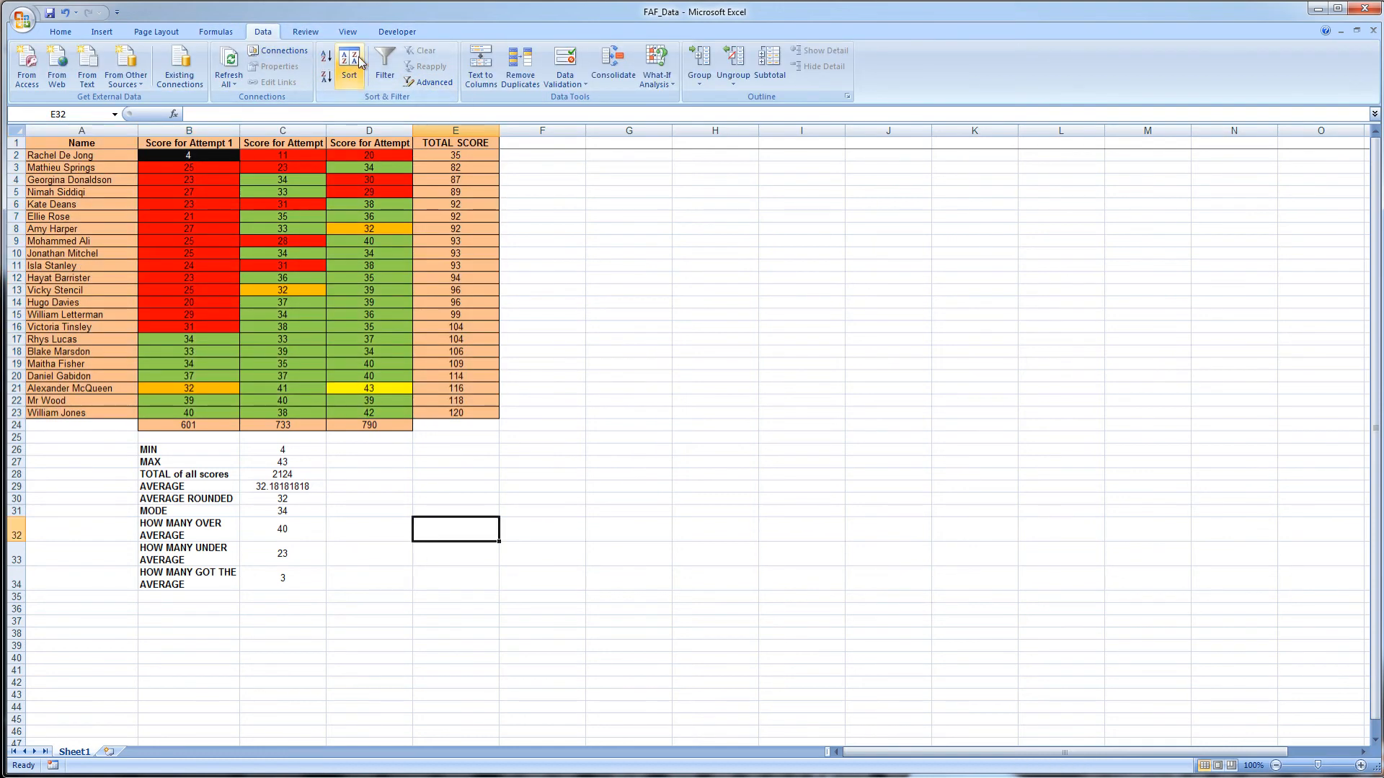
- Run the Sort_by_Total_Score macro from the list of macros and deselect the table
{"action": "left_click", "coordinate": [387, 33]}
{"action": "left_click", "coordinate": [52, 66]}
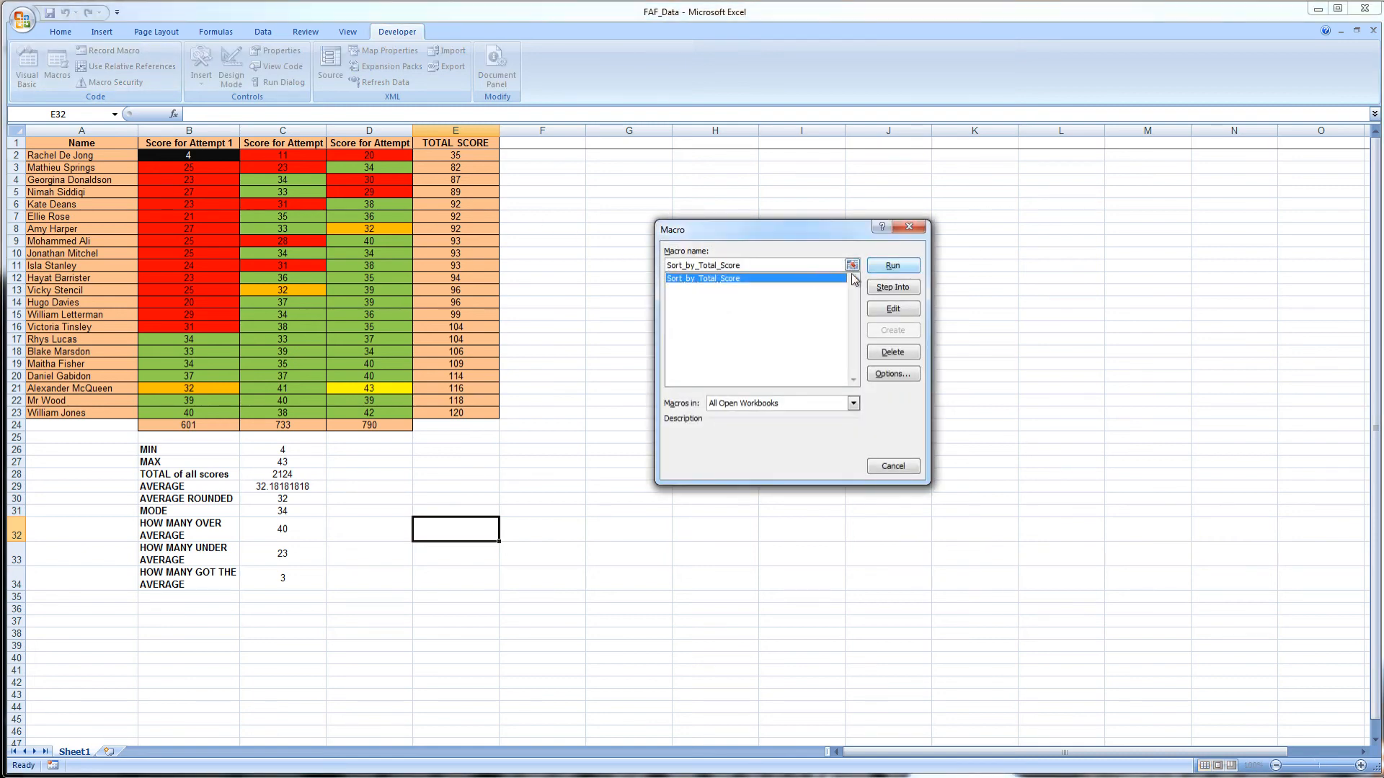
{"action": "left_click", "coordinate": [913, 266]}
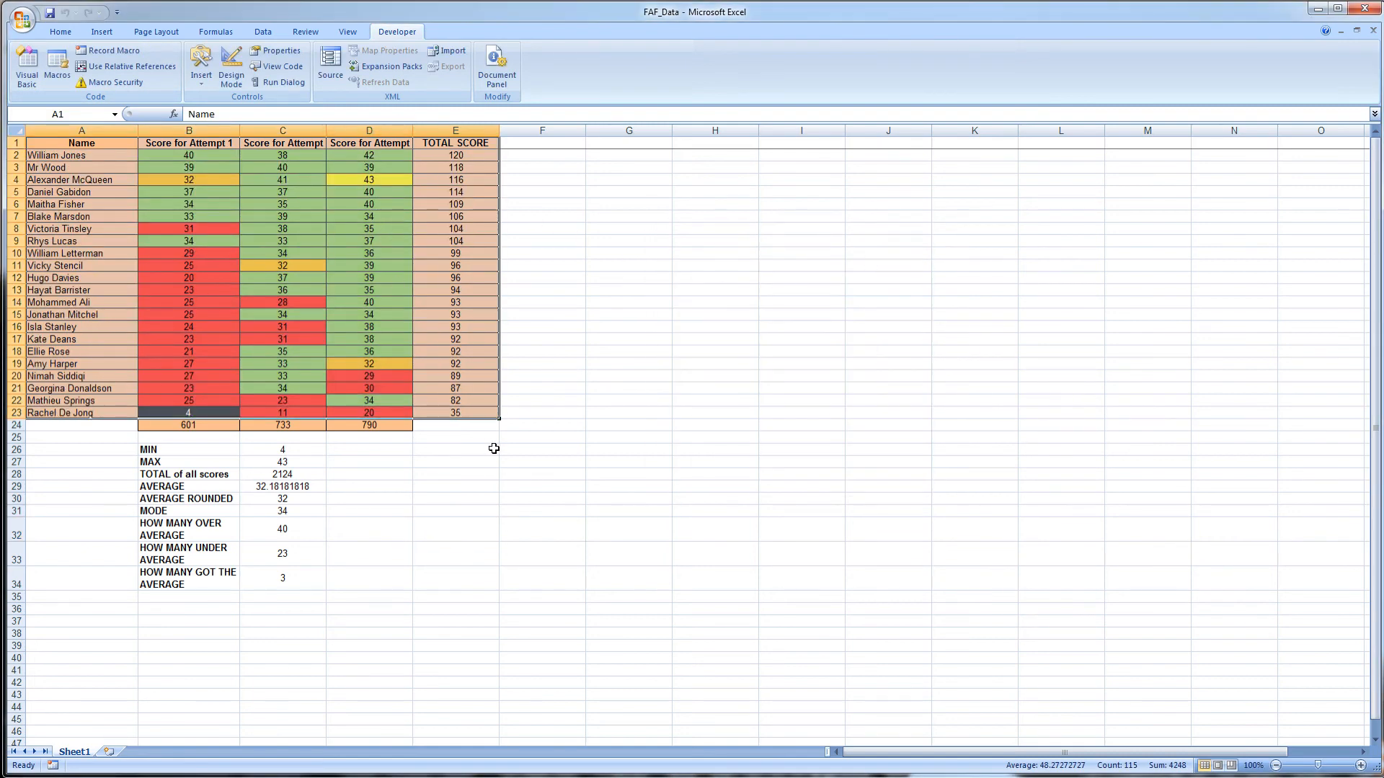
{"action": "left_click", "coordinate": [487, 502]}
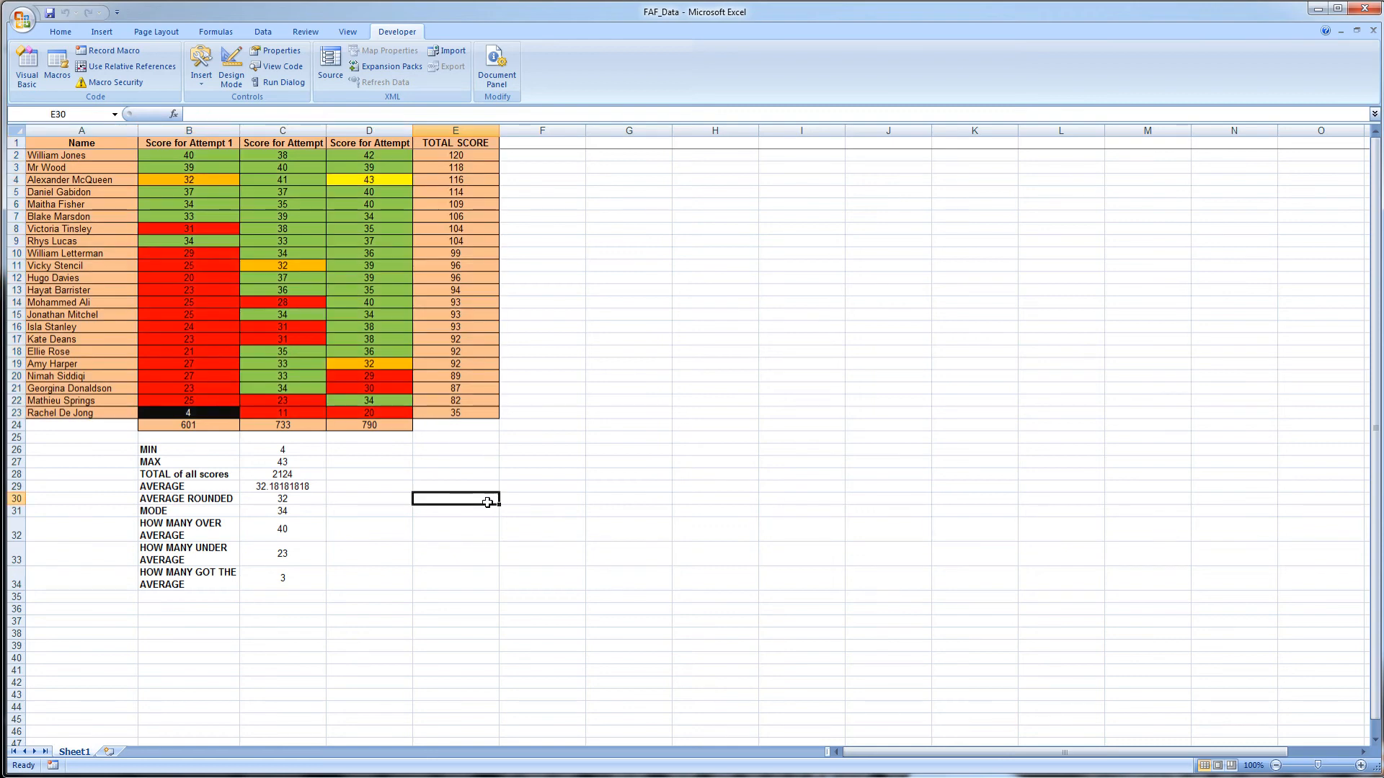
- Draw a rectangle about 4.29 cm wide and 0.95 cm high below the table, beside the MAX and TOTAL statistics
{"action": "left_click", "coordinate": [106, 33]}
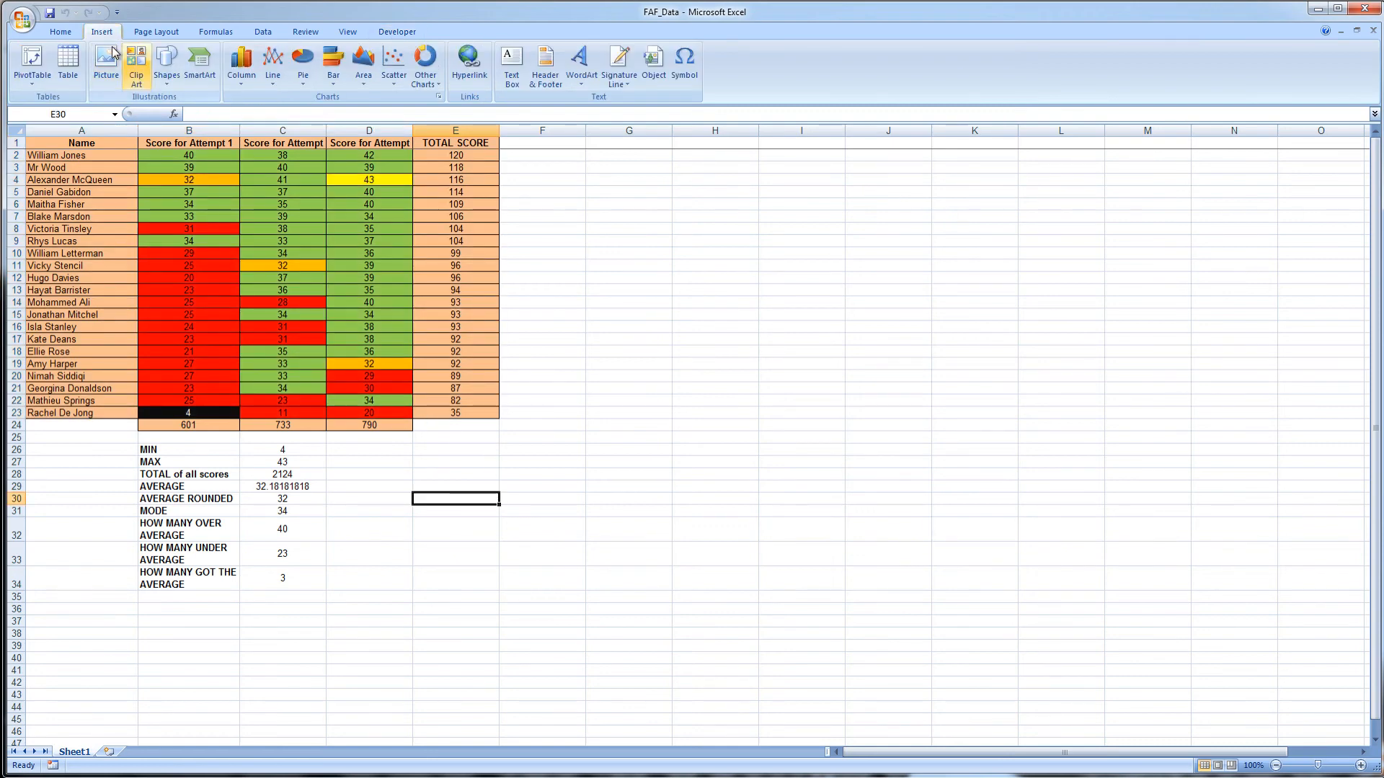
{"action": "left_click", "coordinate": [167, 68]}
{"action": "left_click", "coordinate": [206, 113]}
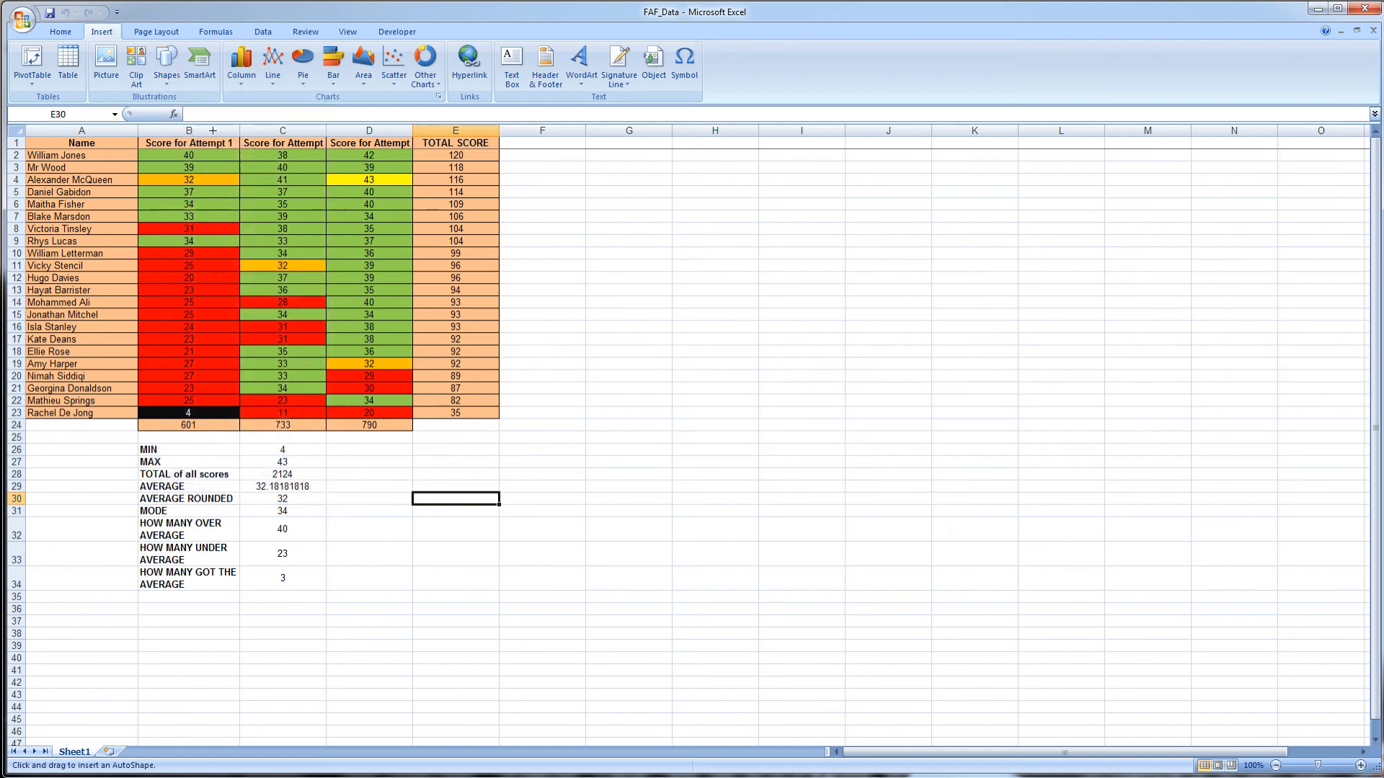
{"action": "left_click_drag", "start_coordinate": [360, 455], "coordinate": [478, 482]}
- Label the new rectangle SORT BY TOTAL SCORE
{"action": "right_click", "coordinate": [434, 467]}
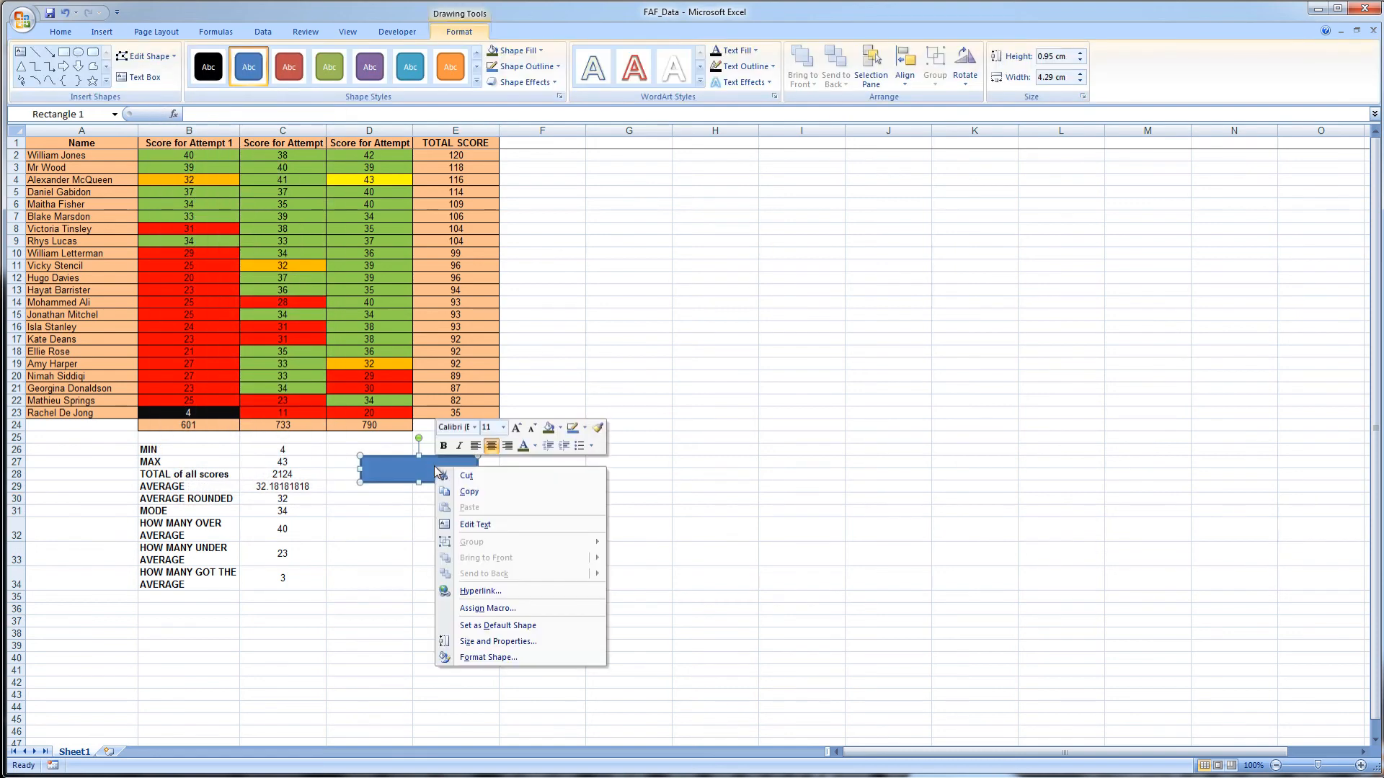
{"action": "left_click", "coordinate": [478, 525]}
{"action": "type", "text": "SORT"}
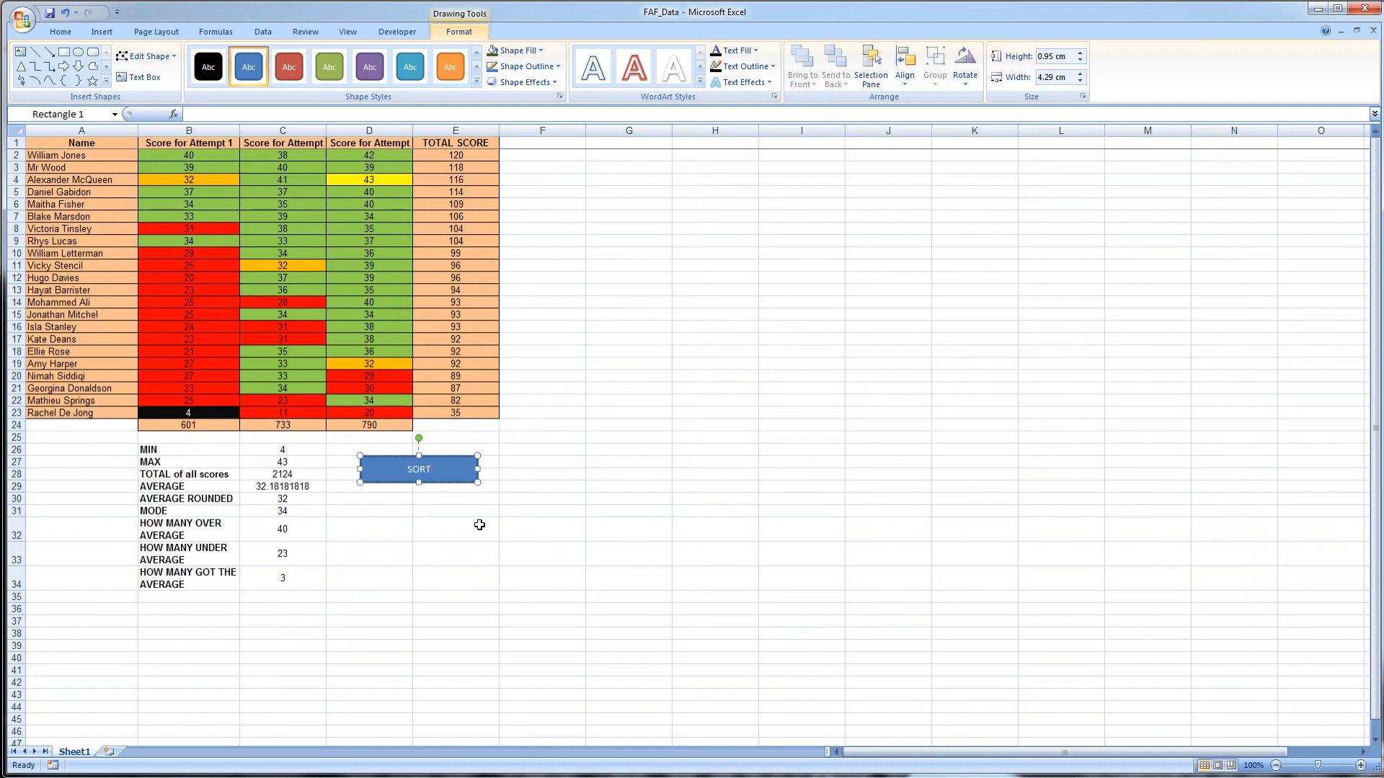
{"action": "type", "text": " BY TOTAL SCORE"}
{"action": "left_click", "coordinate": [479, 525]}
- Assign the Sort_by_Total_Score macro to the labelled rectangle and run it once from there
{"action": "right_click", "coordinate": [456, 482]}
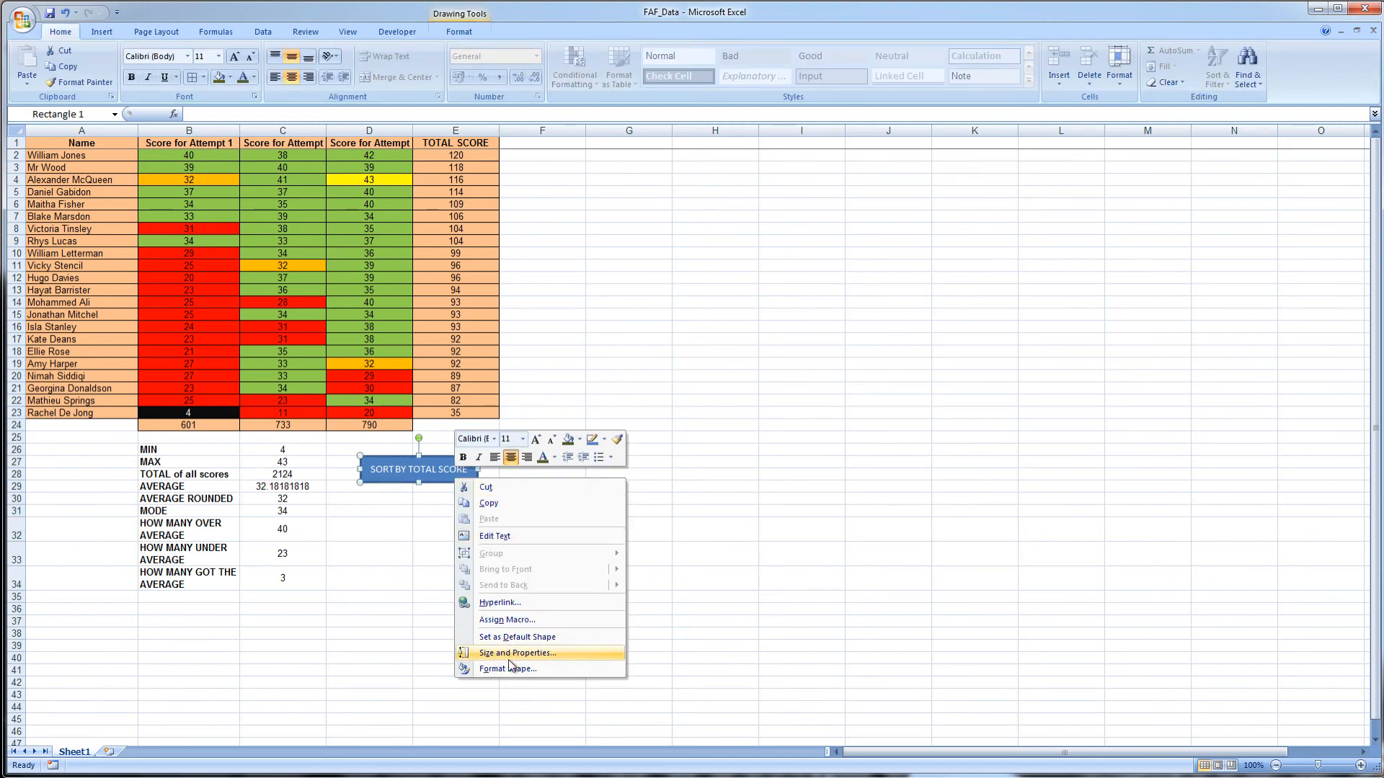
{"action": "left_click", "coordinate": [502, 623]}
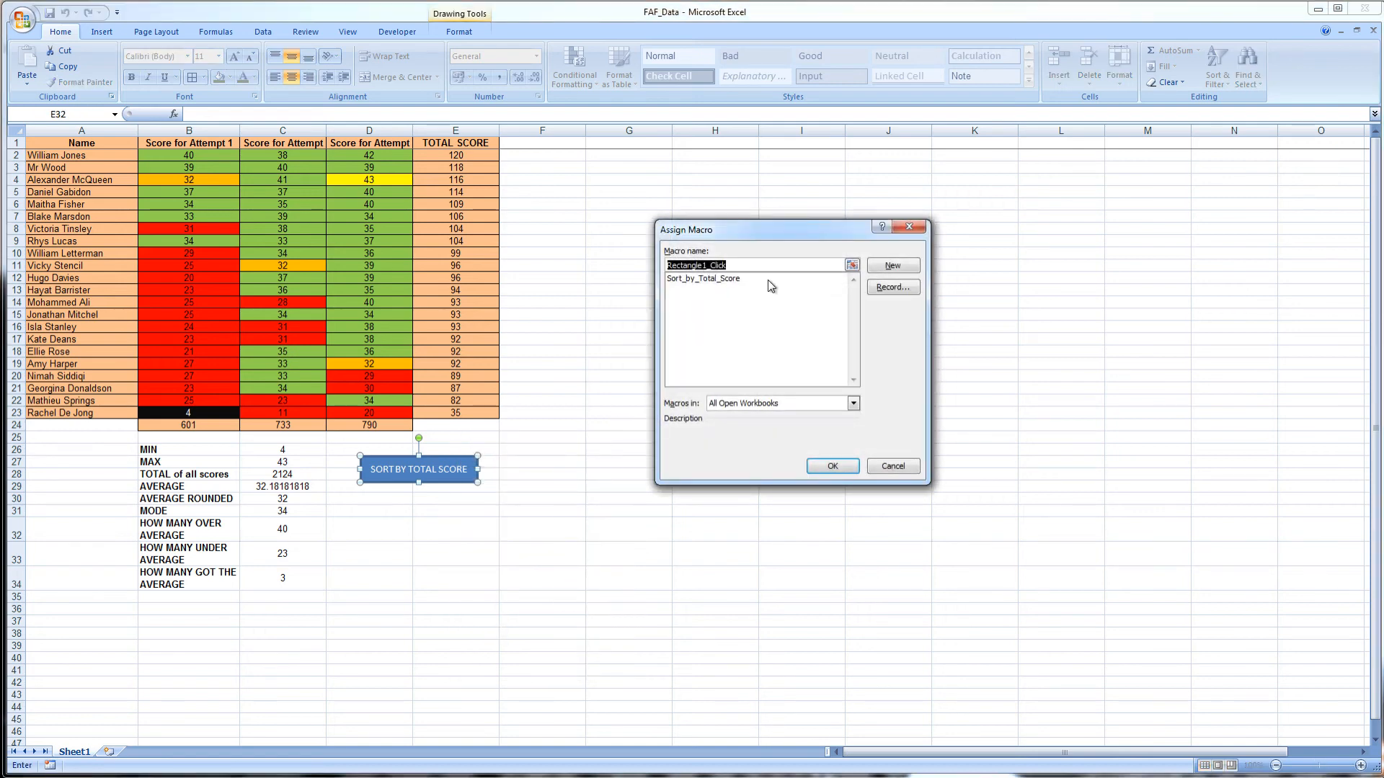
{"action": "left_click", "coordinate": [724, 279]}
{"action": "left_click", "coordinate": [832, 466]}
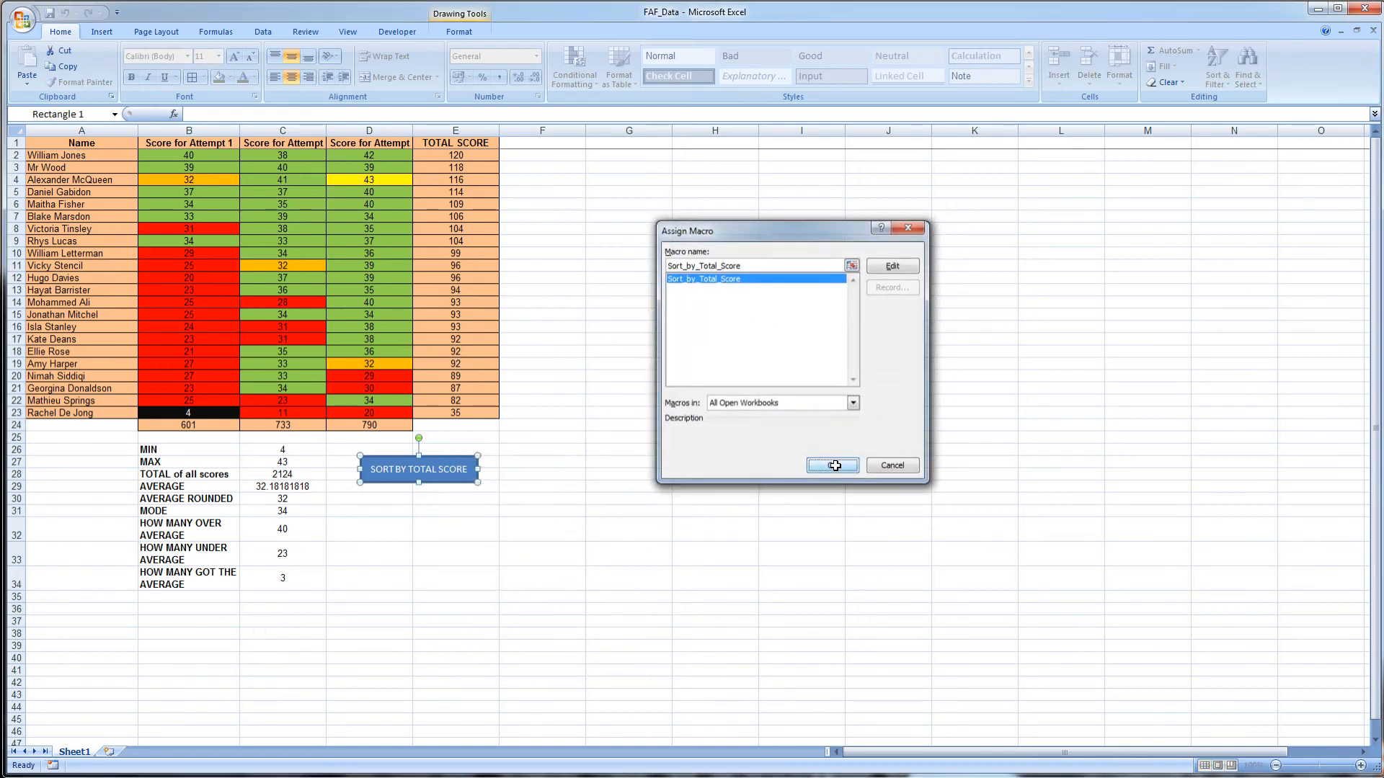
{"action": "left_click", "coordinate": [566, 484]}
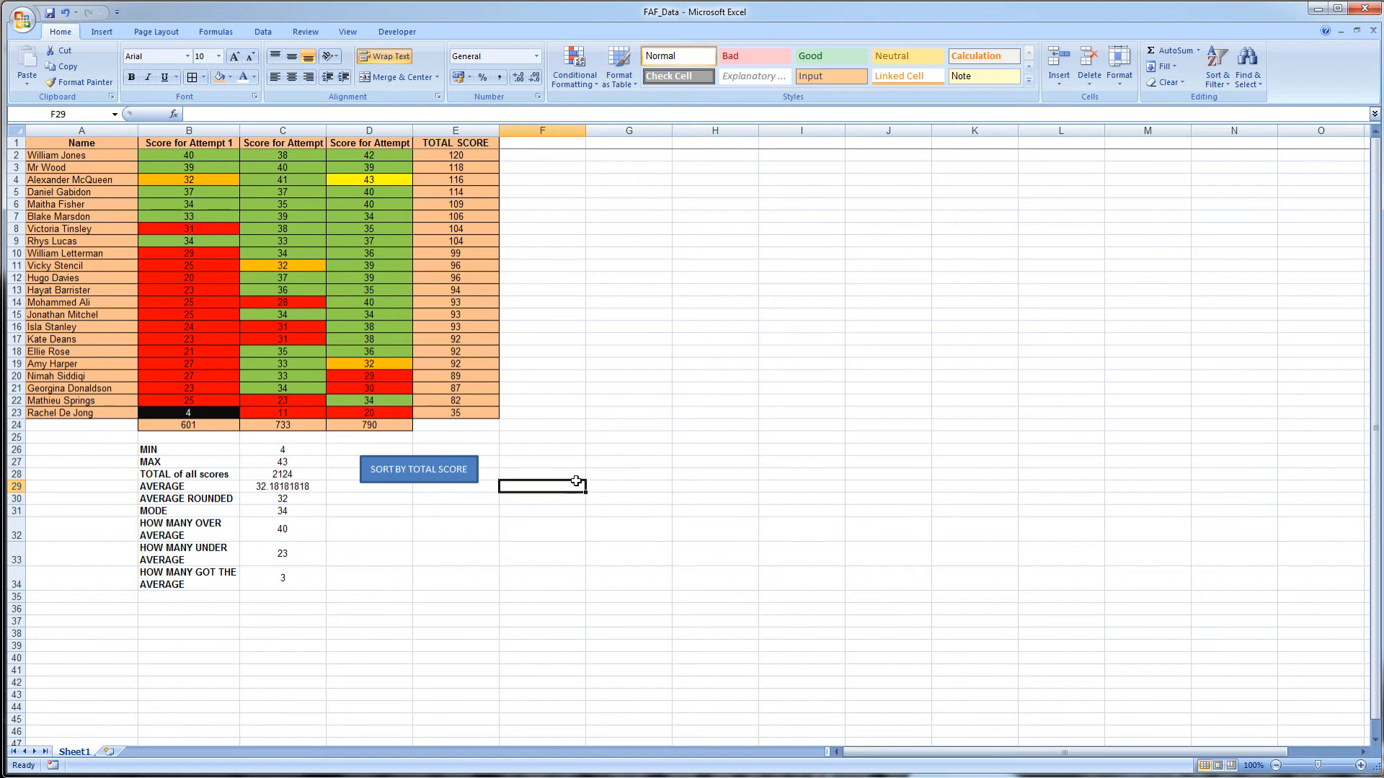
{"action": "left_click", "coordinate": [420, 475]}
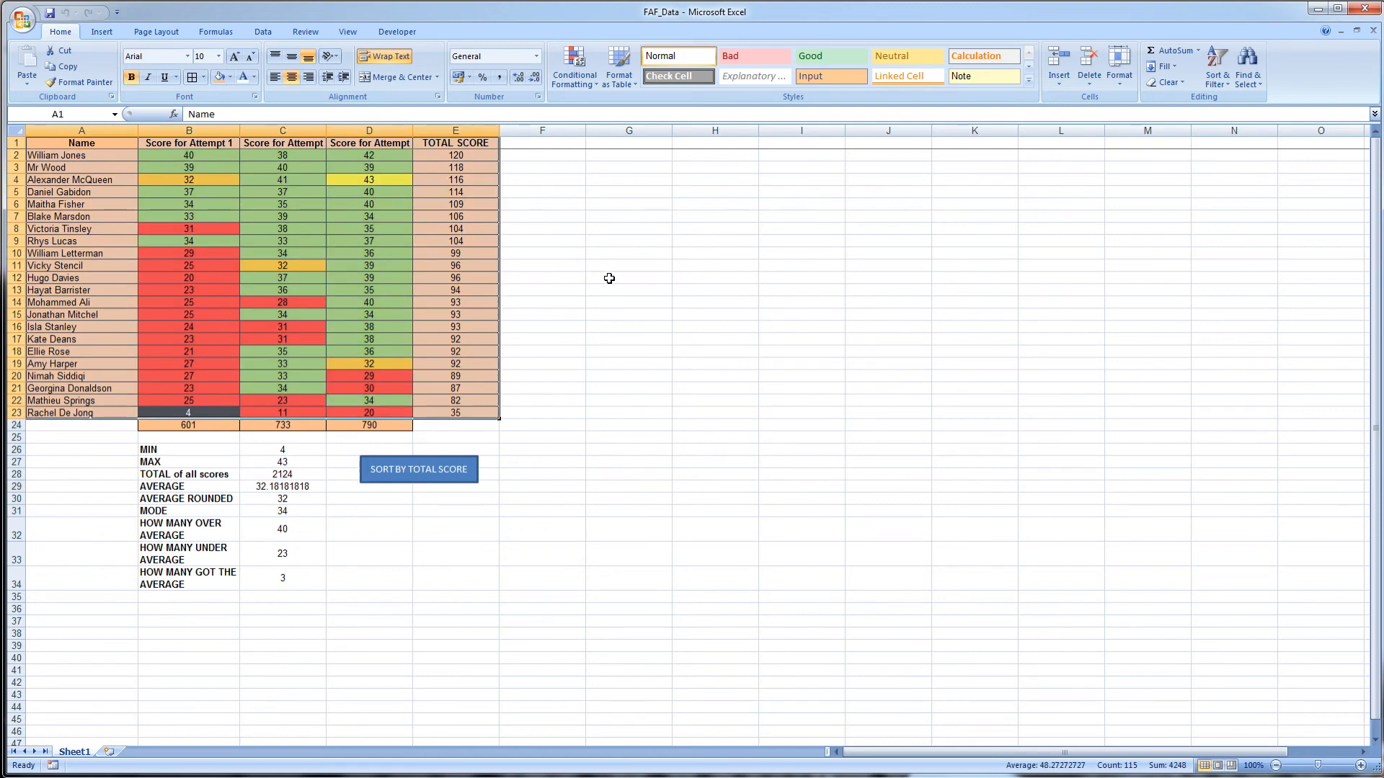
- Sort the table A1:E23 by Name from A to Z and deselect it
{"action": "left_click", "coordinate": [280, 36]}
{"action": "left_click", "coordinate": [326, 56]}
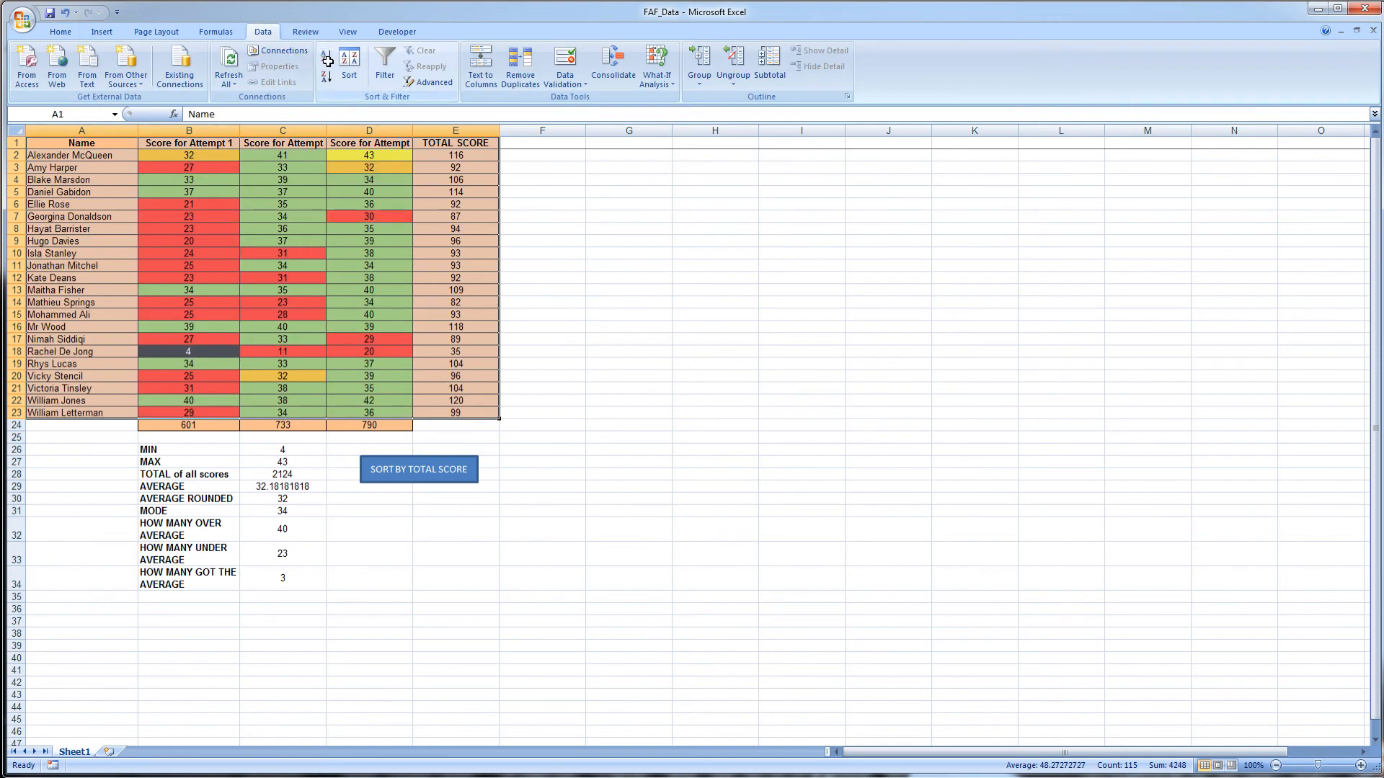
{"action": "left_click", "coordinate": [456, 192]}
{"action": "left_click", "coordinate": [539, 283]}
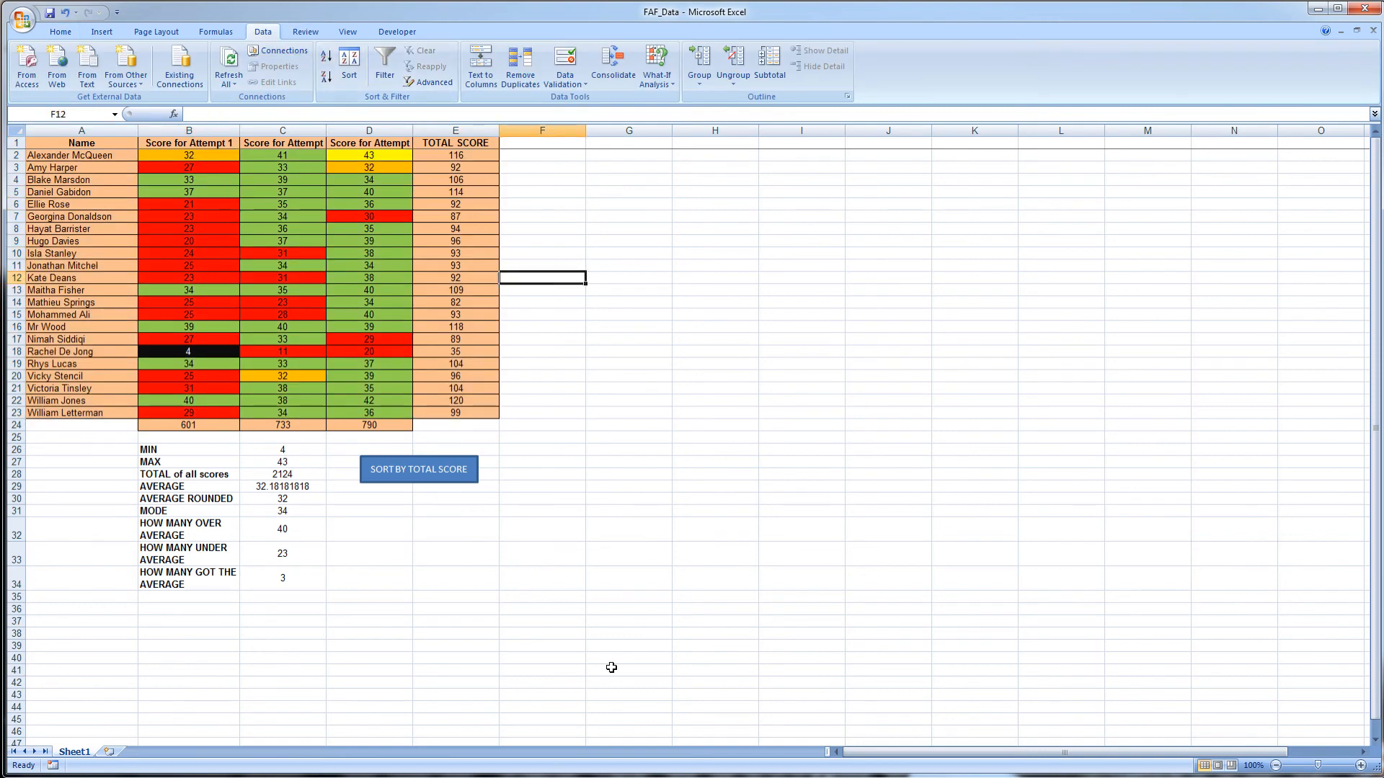
- Reorder the table by running the macro from the SORT BY TOTAL SCORE shape, and deselect the table
{"action": "left_click", "coordinate": [414, 474]}
{"action": "left_click", "coordinate": [423, 561]}
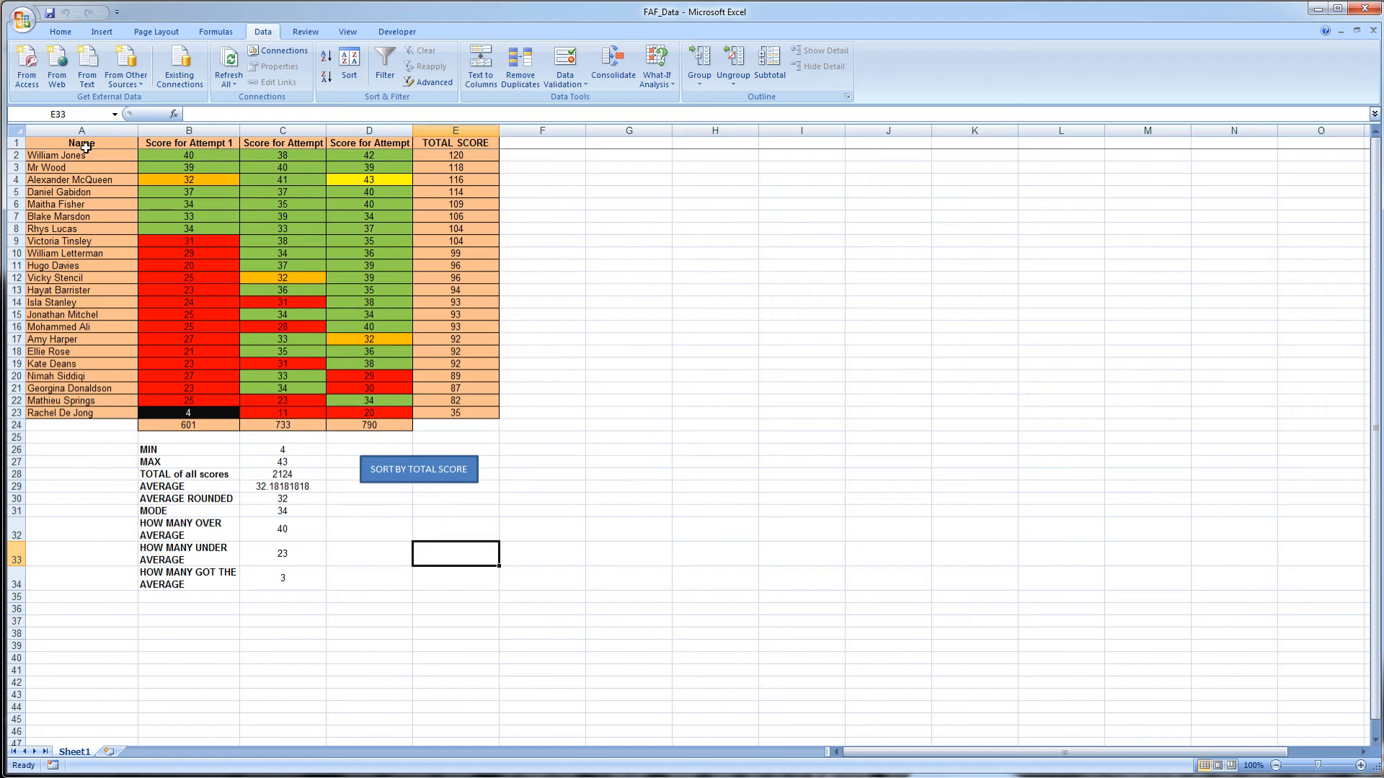
{"action": "left_click", "coordinate": [379, 509]}
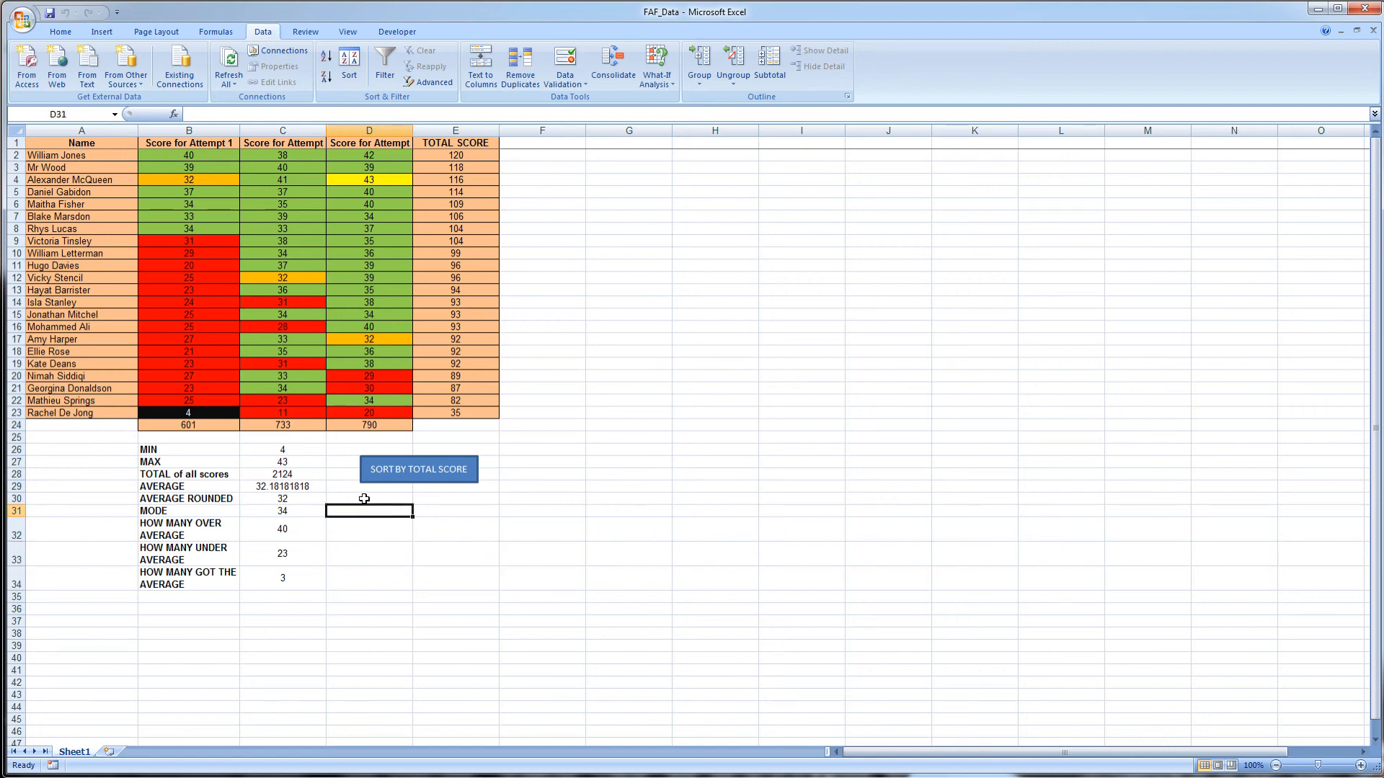
- Start recording a macro named sort_by_name, stored in This Workbook
{"action": "left_click", "coordinate": [397, 31]}
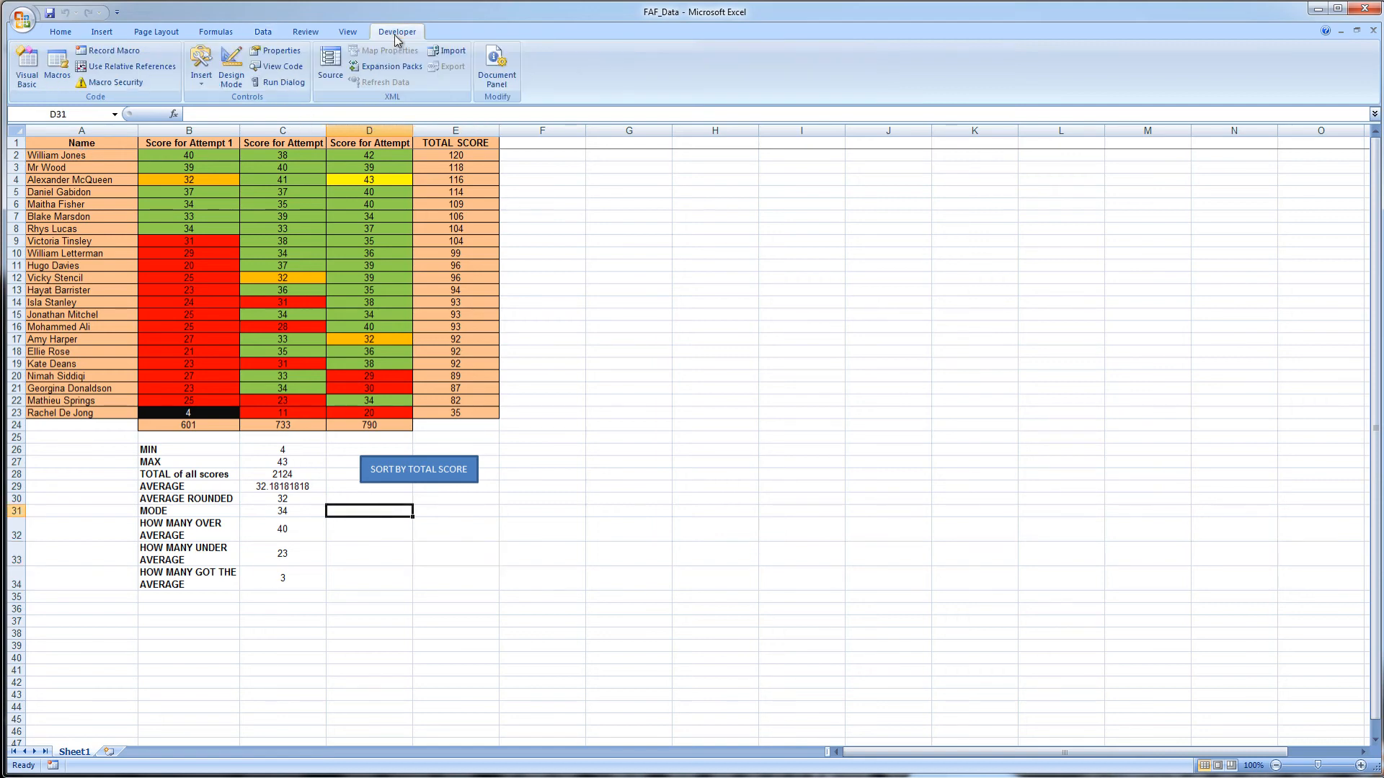
{"action": "left_click", "coordinate": [112, 50]}
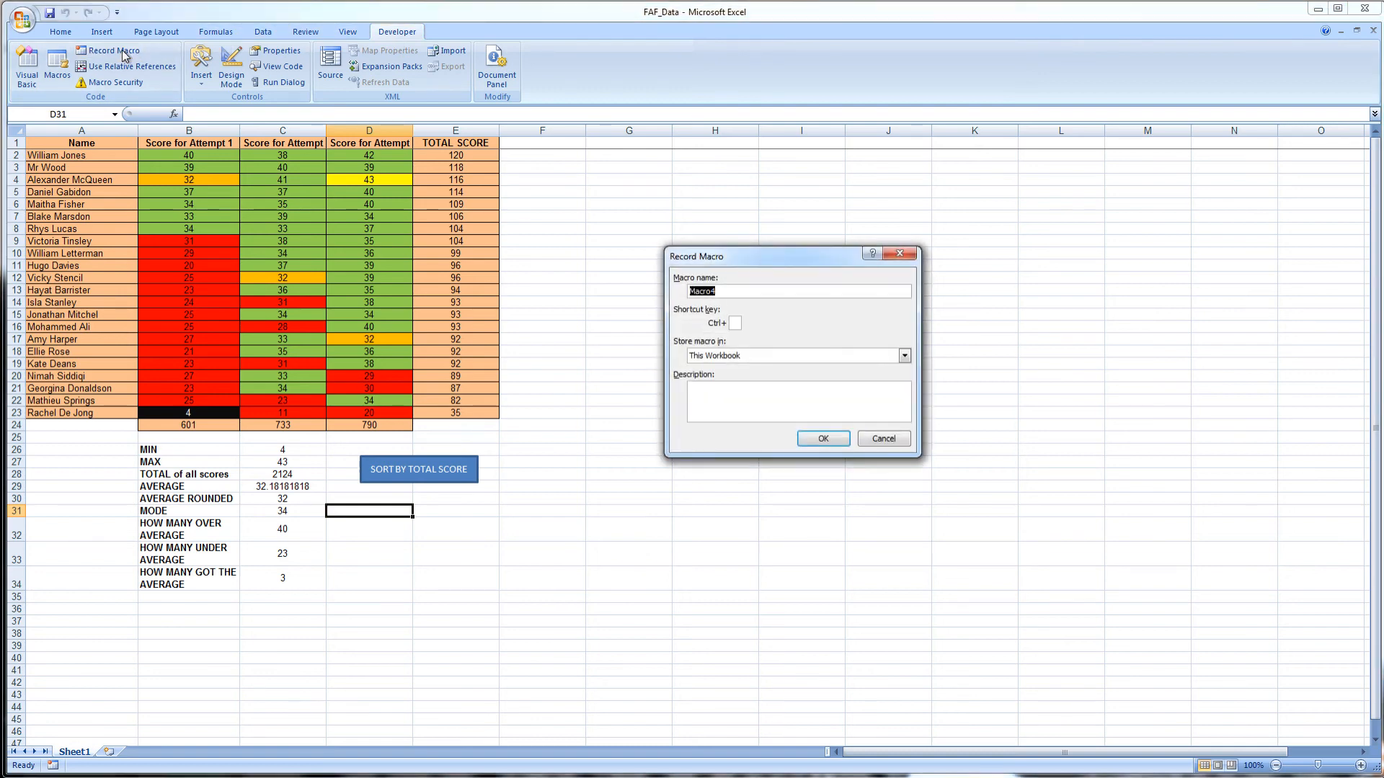
{"action": "type", "text": "sort_by_name"}
{"action": "key", "text": "Return"}
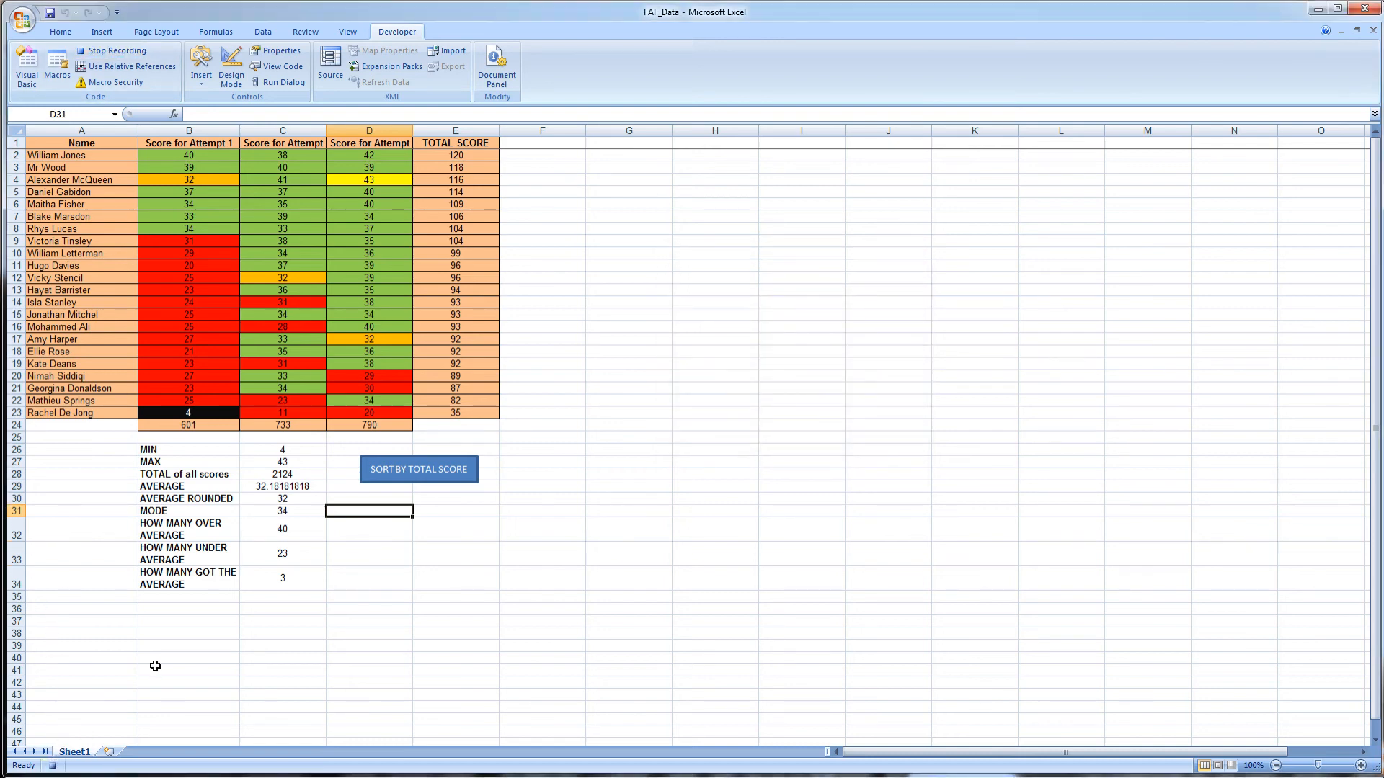
- Sort the range A1:E23 by Name from A to Z, deselect it on cell A24, and stop the macro recording
{"action": "left_click_drag", "start_coordinate": [76, 135], "coordinate": [462, 408]}
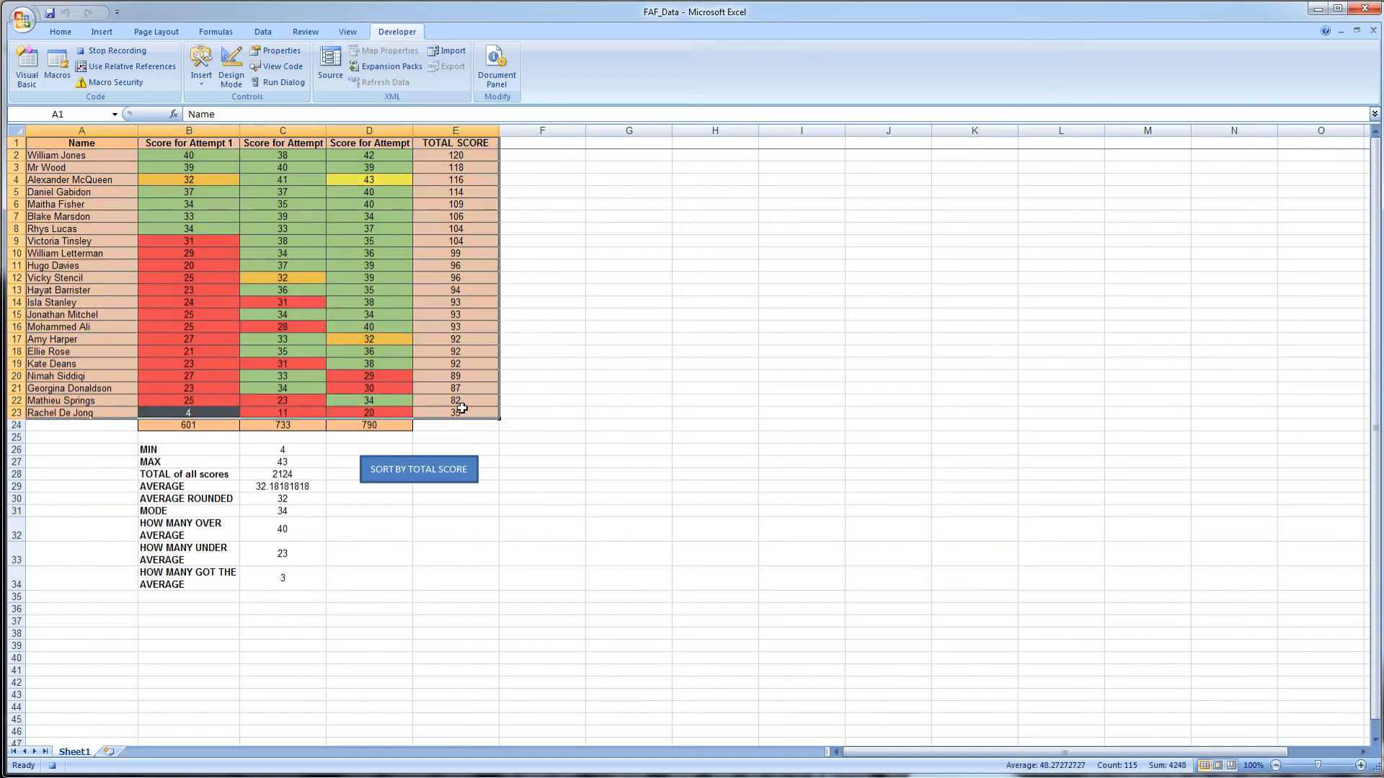
{"action": "left_click", "coordinate": [259, 35]}
{"action": "left_click", "coordinate": [349, 63]}
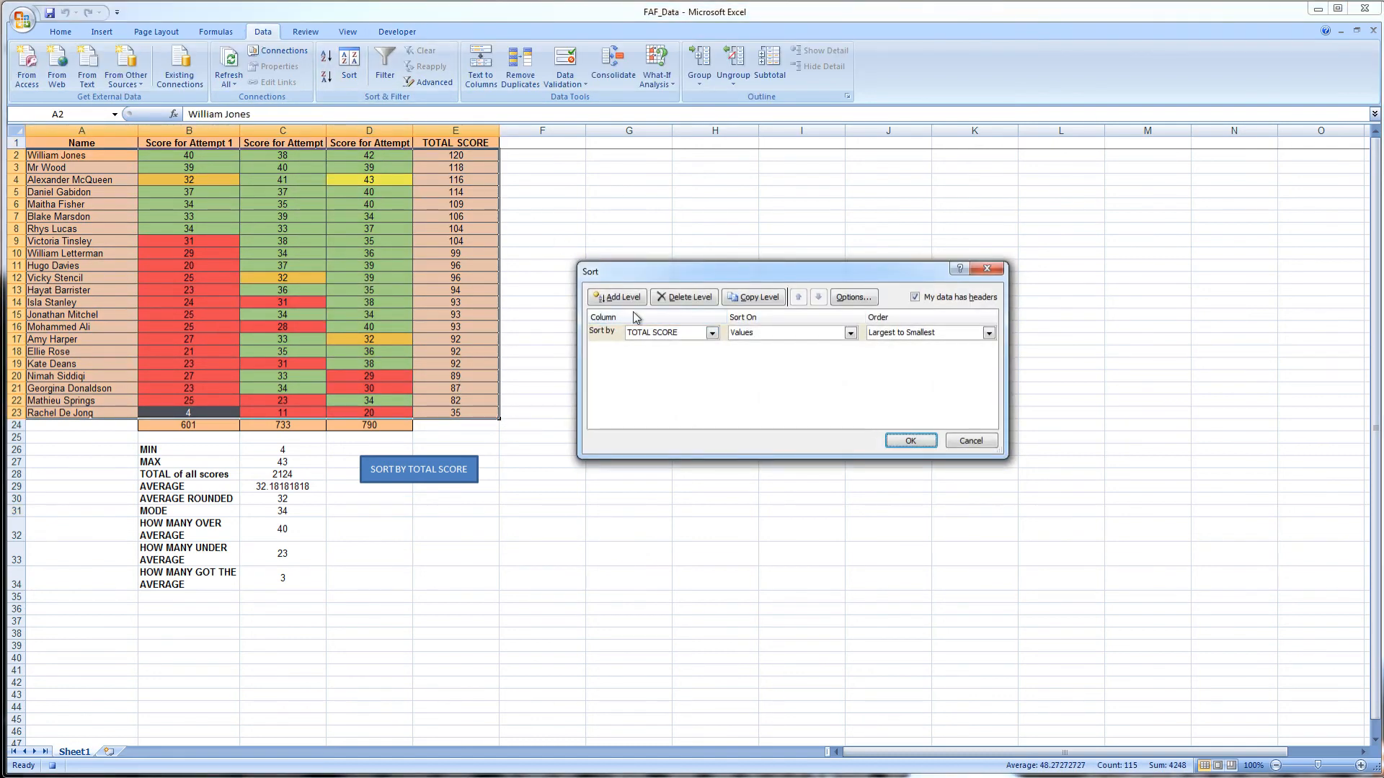
{"action": "left_click", "coordinate": [693, 336]}
{"action": "left_click", "coordinate": [680, 344]}
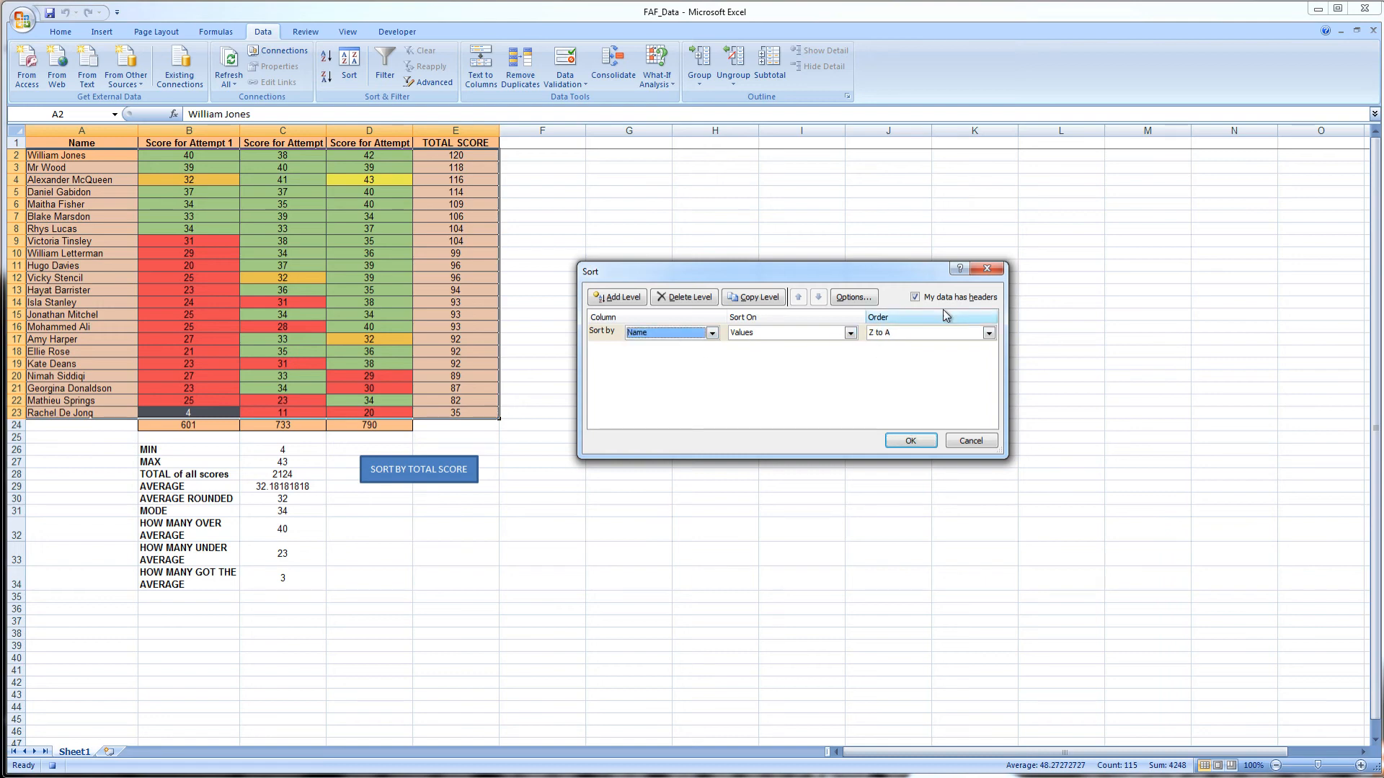
{"action": "left_click", "coordinate": [934, 334]}
{"action": "left_click", "coordinate": [921, 347]}
{"action": "left_click", "coordinate": [911, 440]}
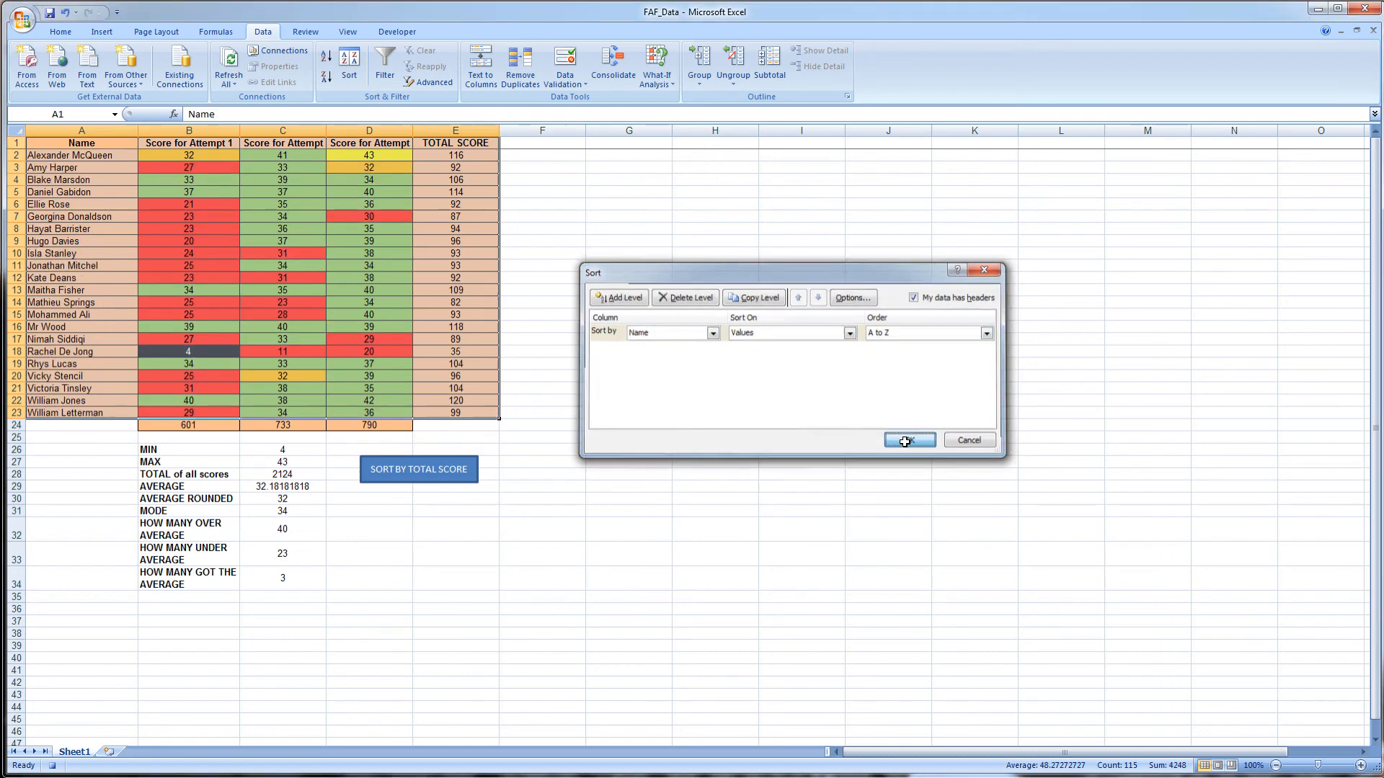
{"action": "left_click", "coordinate": [64, 426]}
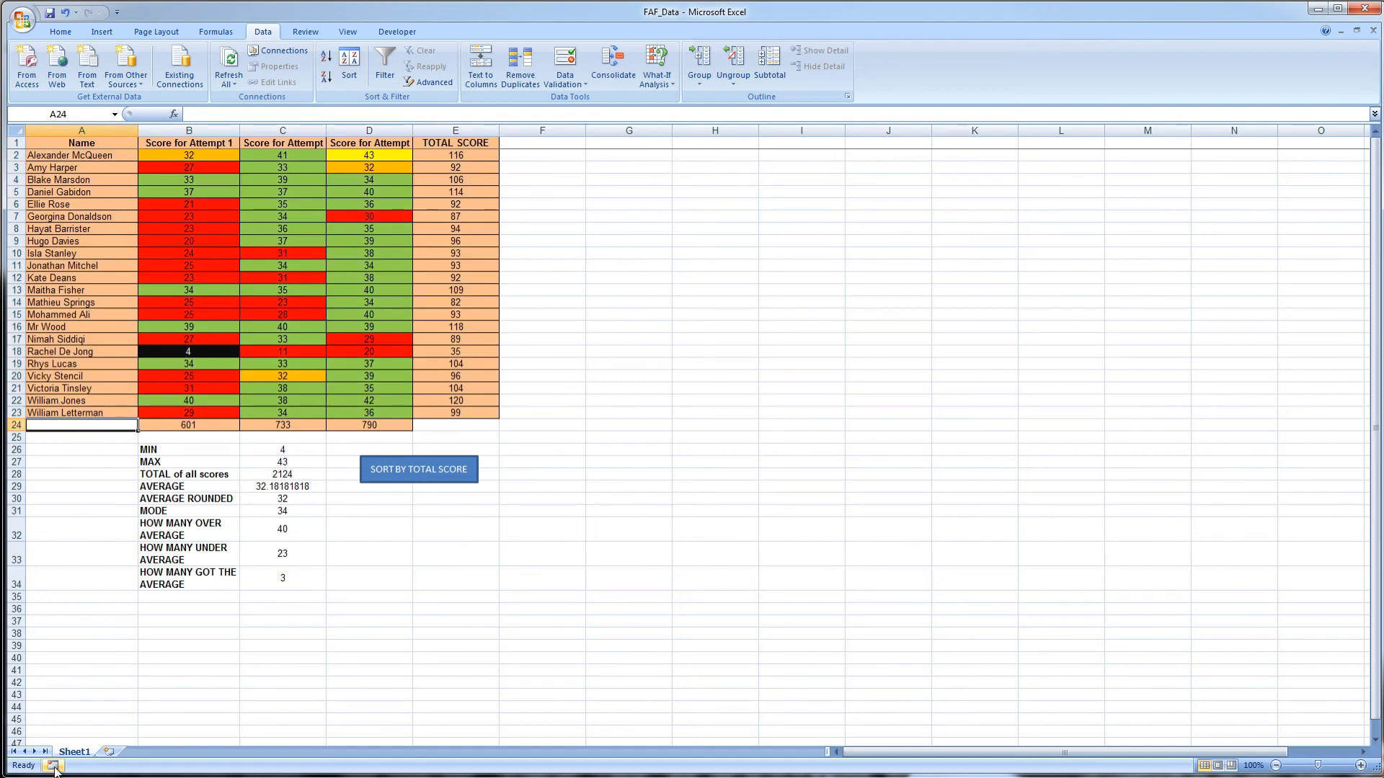
- Draw a rectangle about 4.37 cm wide and 0.93 cm high below the SORT BY TOTAL SCORE shape and label it "Sort By Name"
{"action": "left_click", "coordinate": [98, 33]}
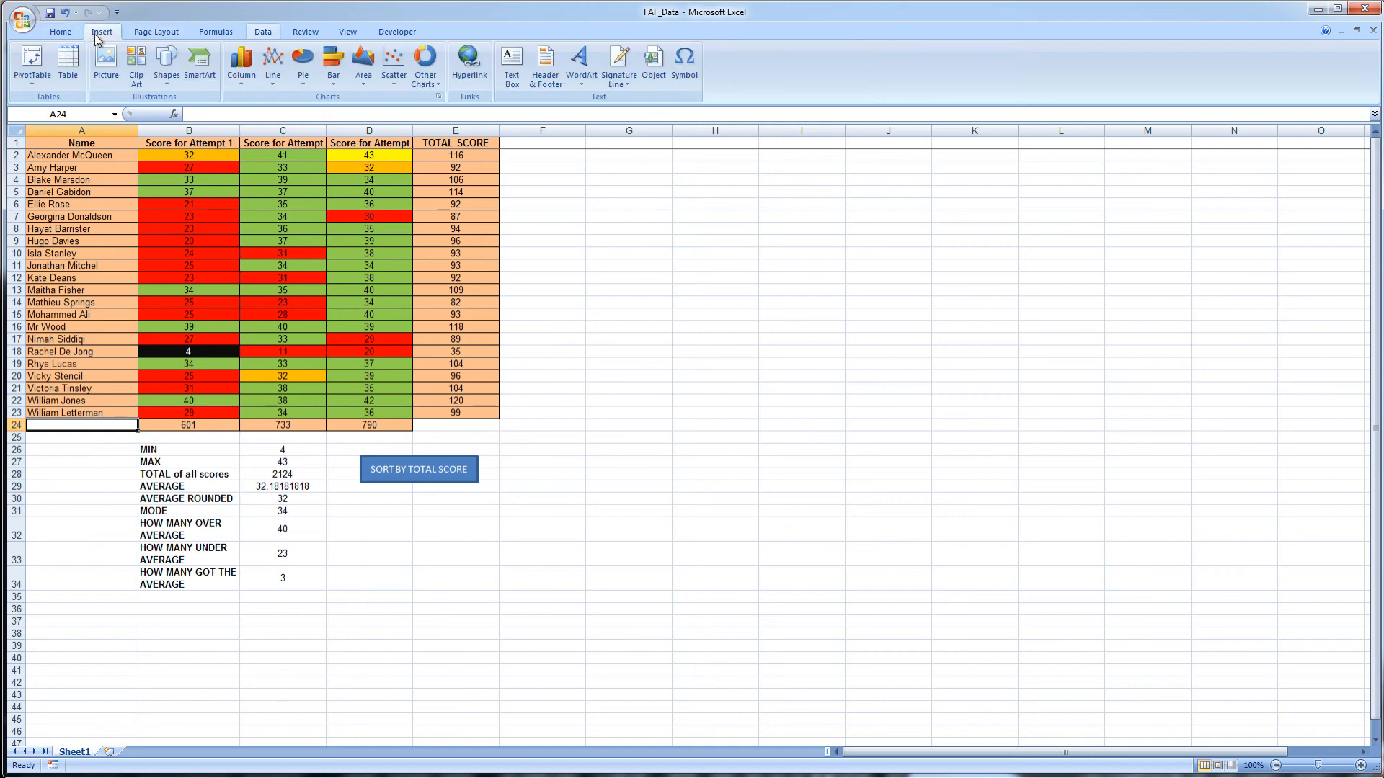
{"action": "left_click", "coordinate": [166, 64]}
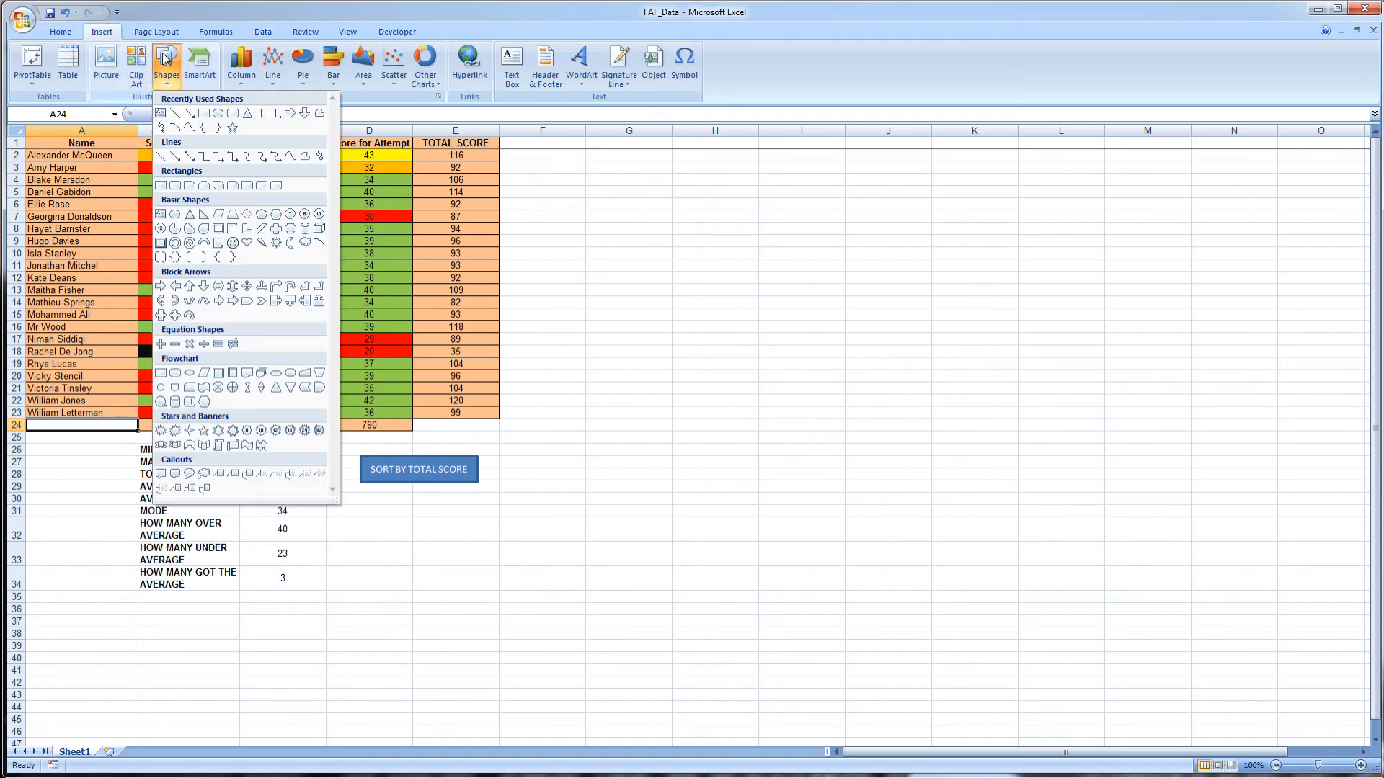
{"action": "left_click", "coordinate": [204, 115]}
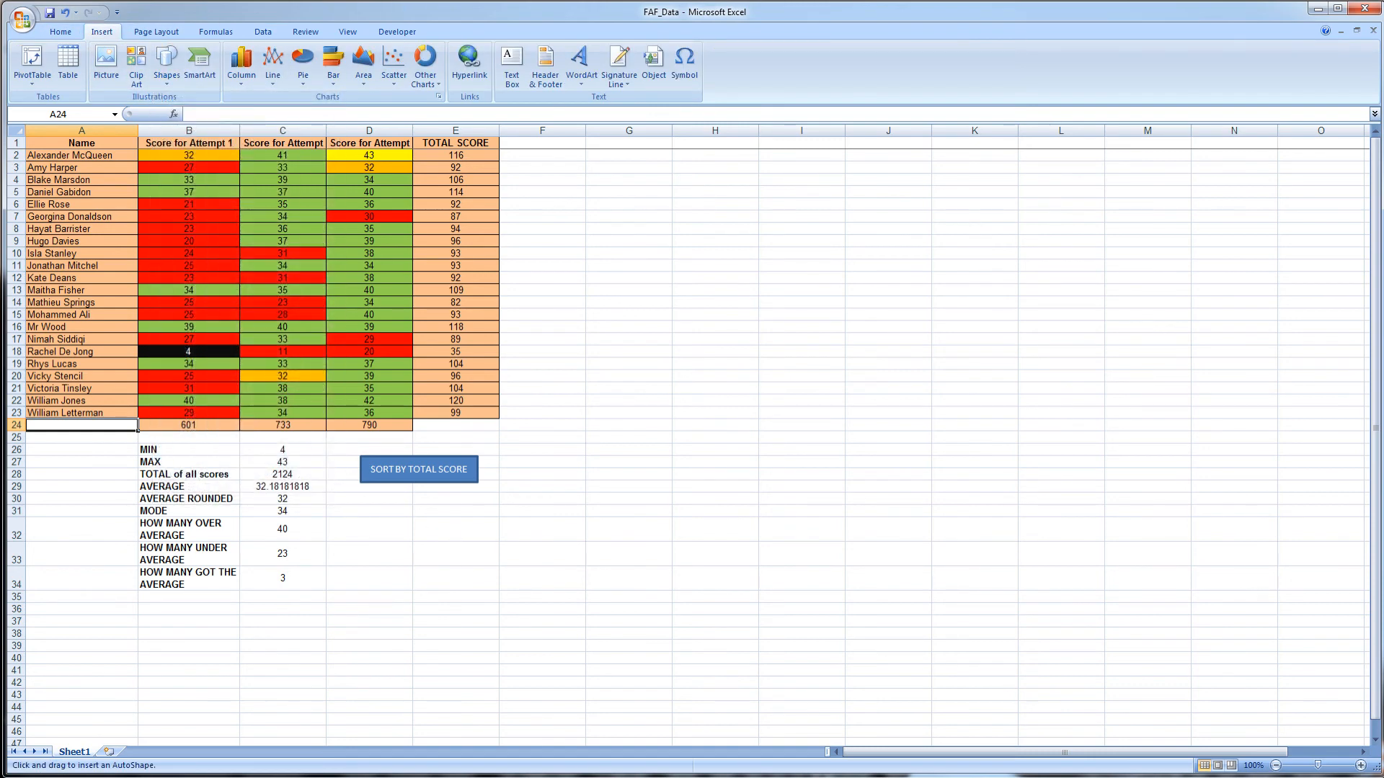
{"action": "mouse_move", "coordinate": [358, 488]}
{"action": "left_mouse_down"}
{"action": "mouse_move", "coordinate": [480, 526]}
{"action": "mouse_move", "coordinate": [479, 513]}
{"action": "left_mouse_up"}
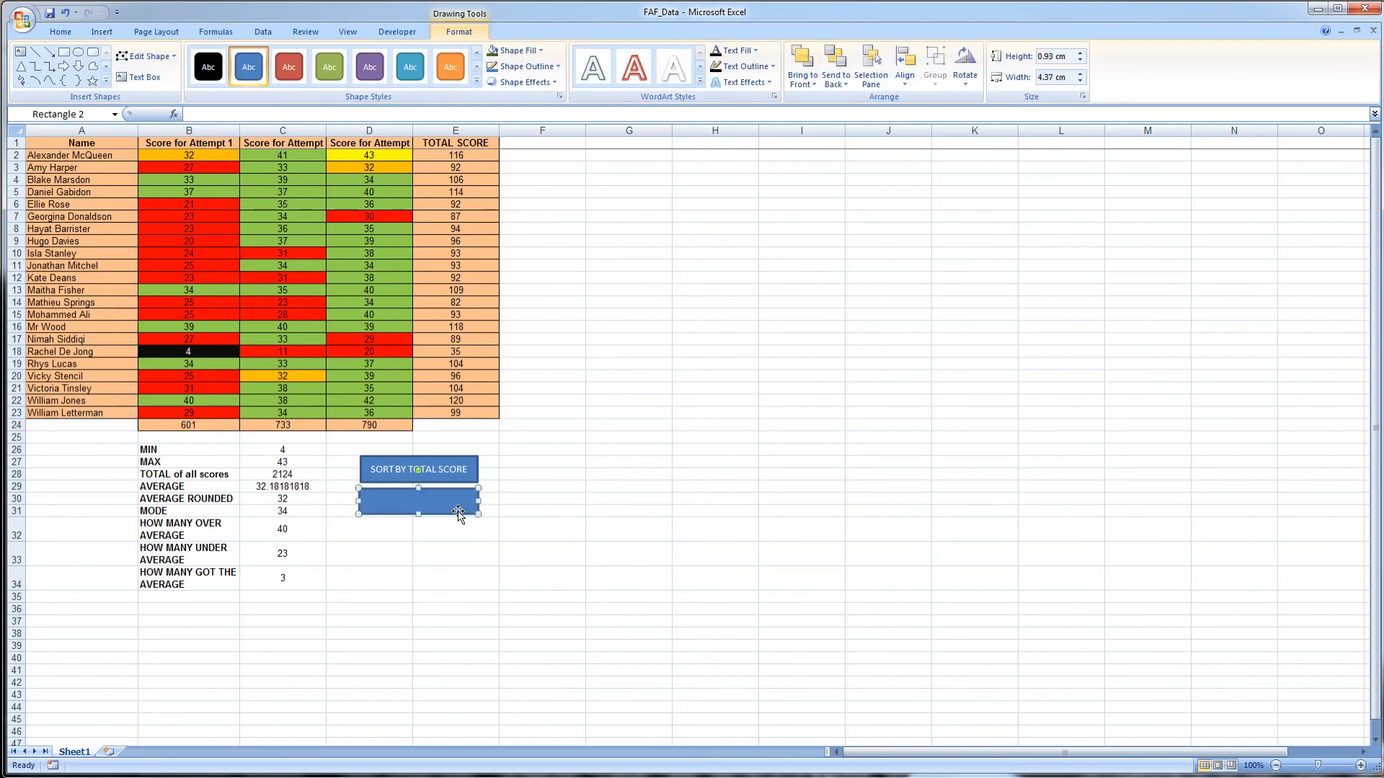
{"action": "right_click", "coordinate": [458, 512]}
{"action": "left_click", "coordinate": [483, 558]}
{"action": "type", "text": "Sort By Name"}
{"action": "left_click", "coordinate": [521, 530]}
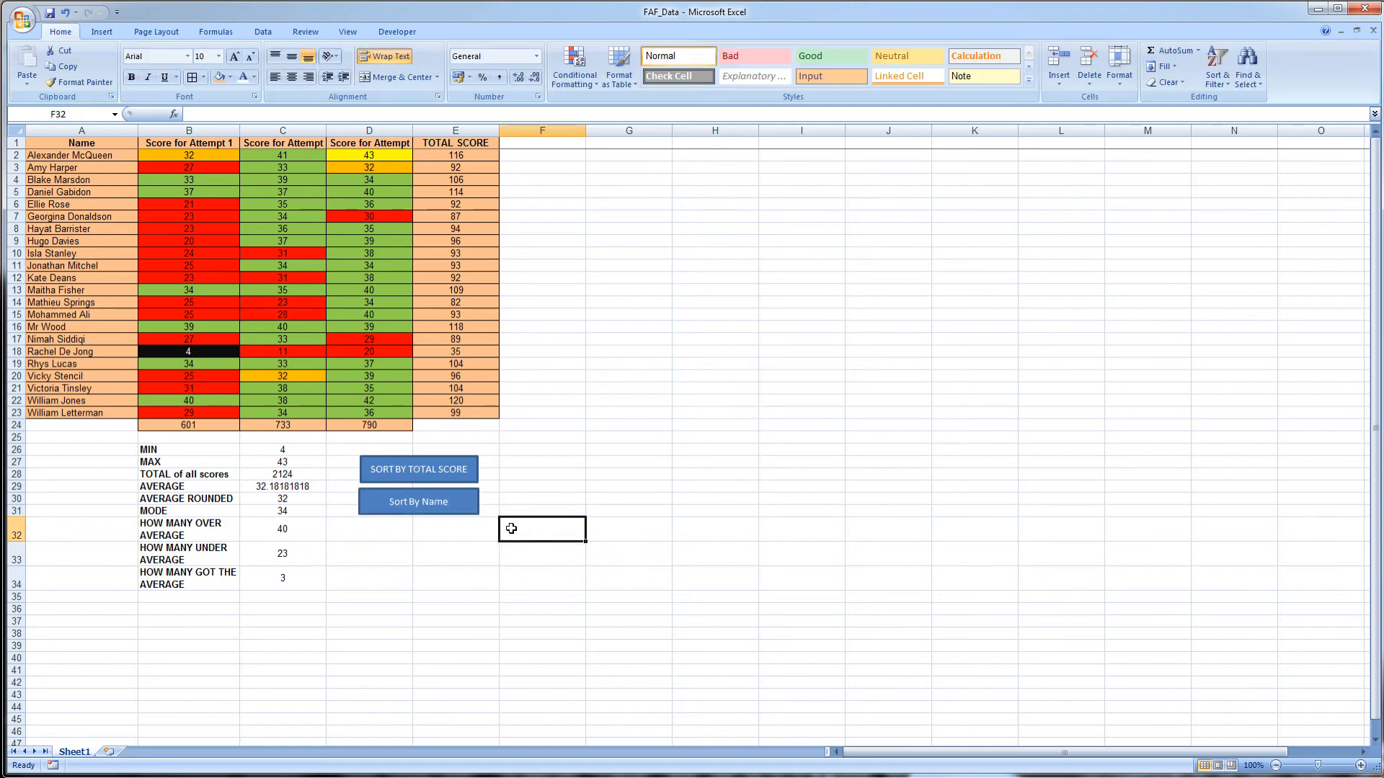
- Assign the sort_by_name macro to the Sort By Name shape and test the total-score sort followed by the name sort from their shapes
{"action": "right_click", "coordinate": [437, 506]}
{"action": "right_click", "coordinate": [431, 513]}
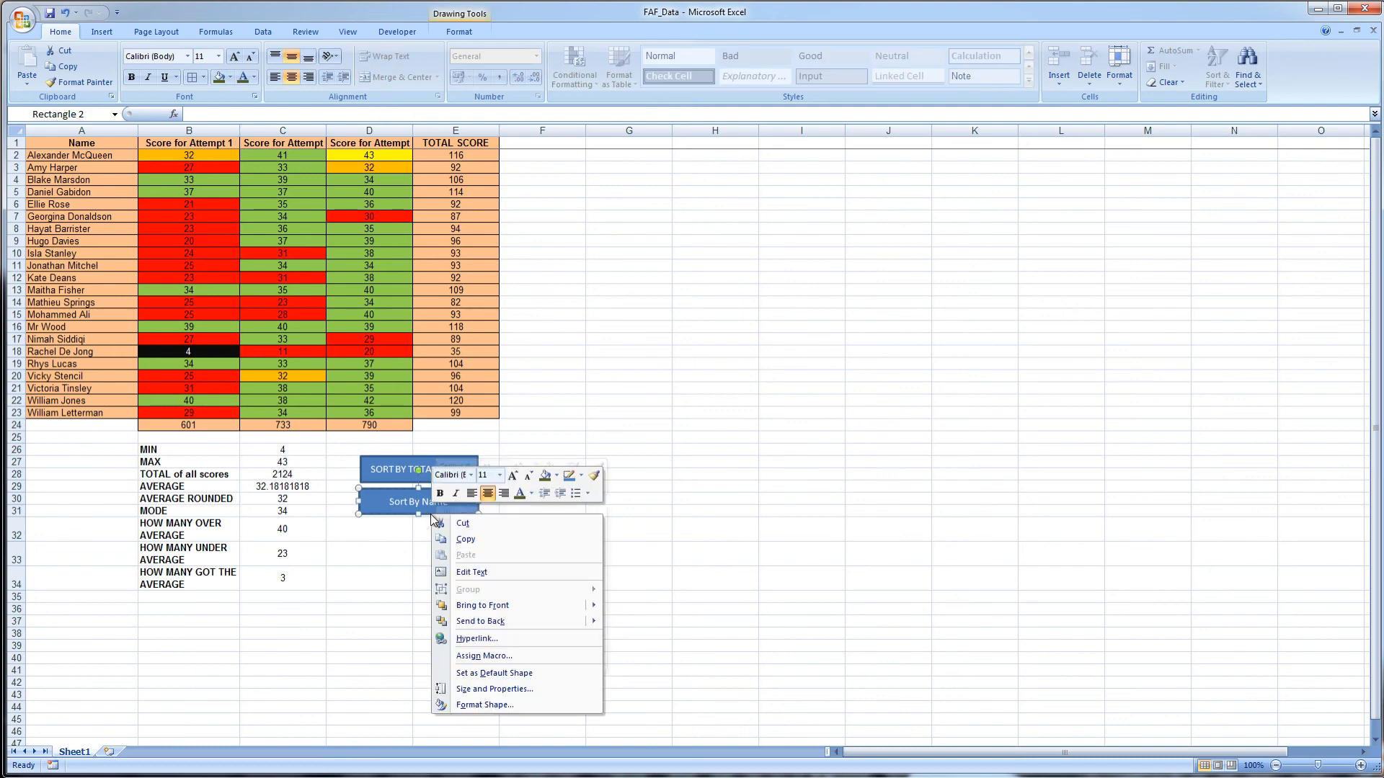
{"action": "left_click", "coordinate": [499, 656]}
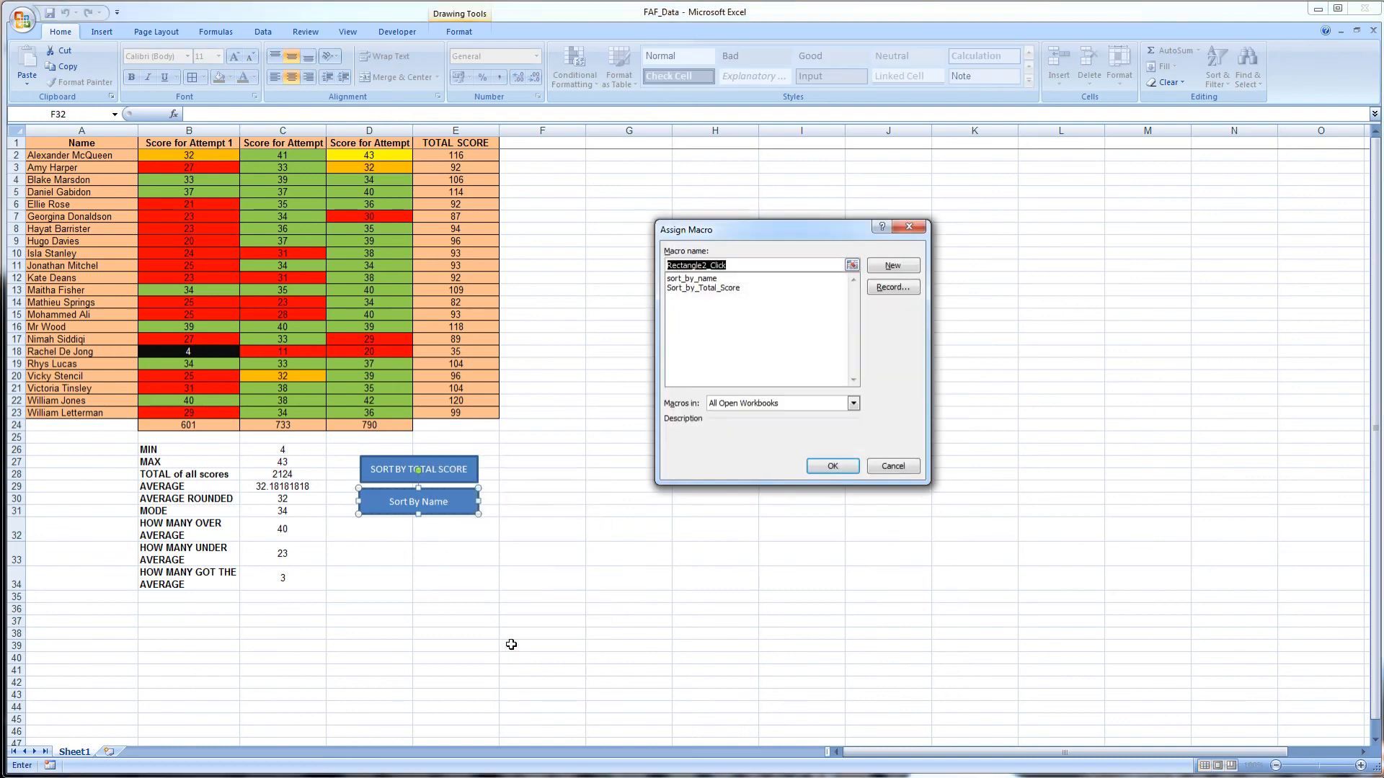
{"action": "left_click", "coordinate": [699, 279]}
{"action": "double_click", "coordinate": [699, 280]}
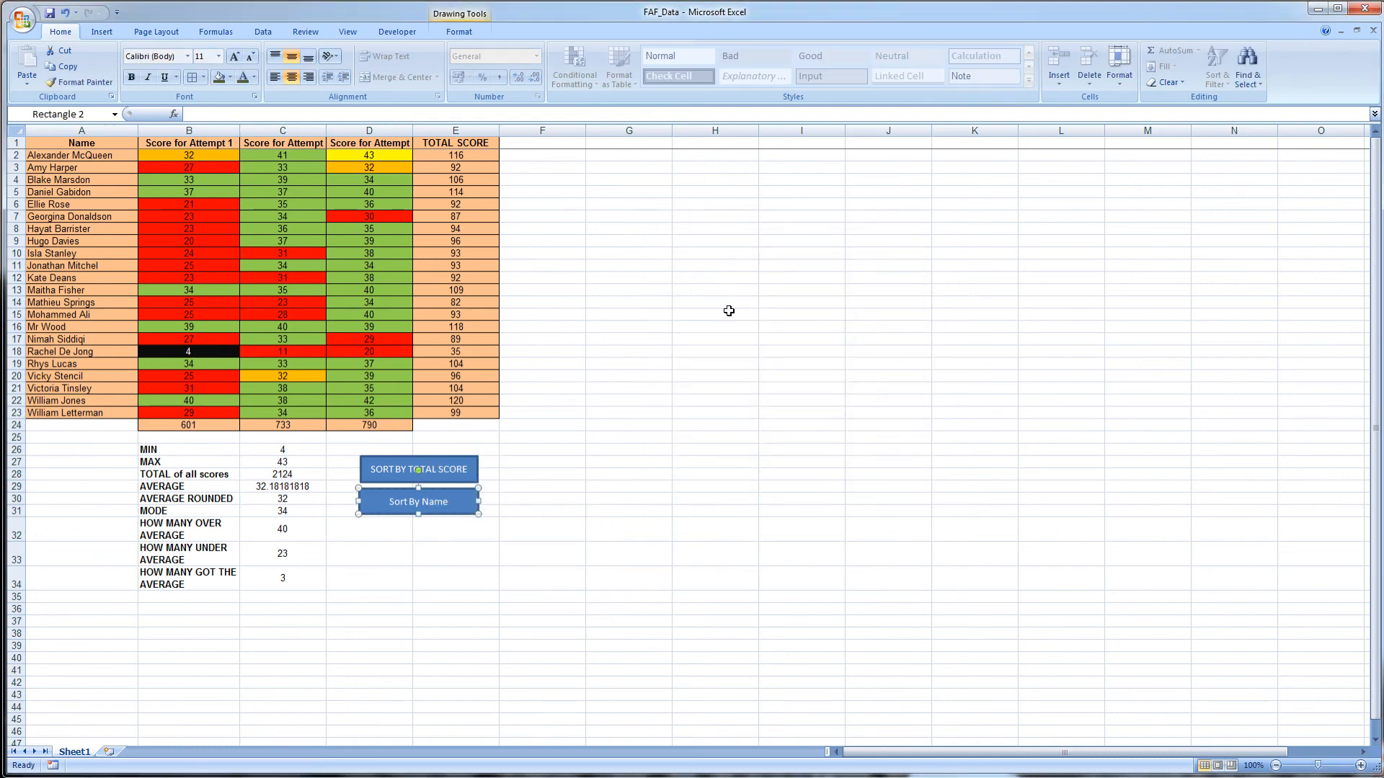
{"action": "left_click", "coordinate": [623, 577]}
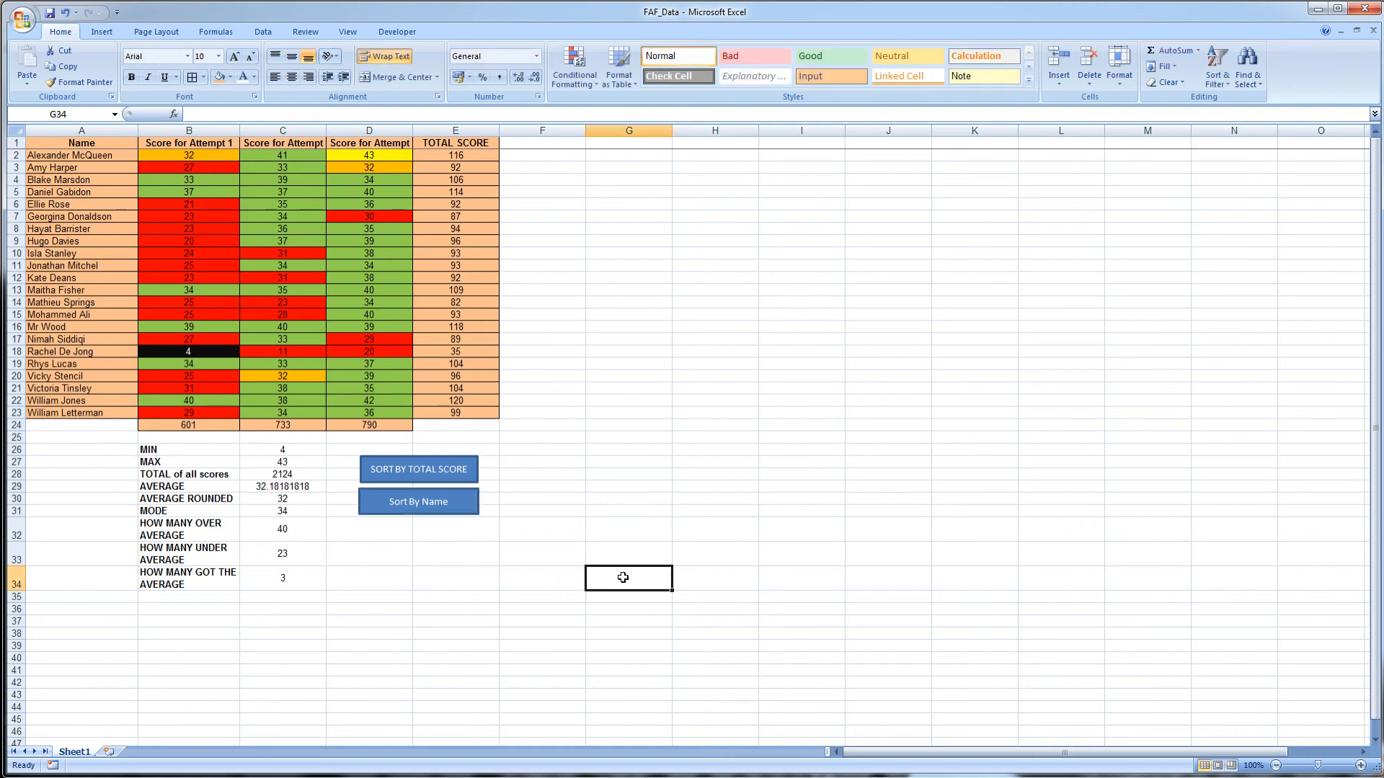
{"action": "left_click", "coordinate": [438, 476]}
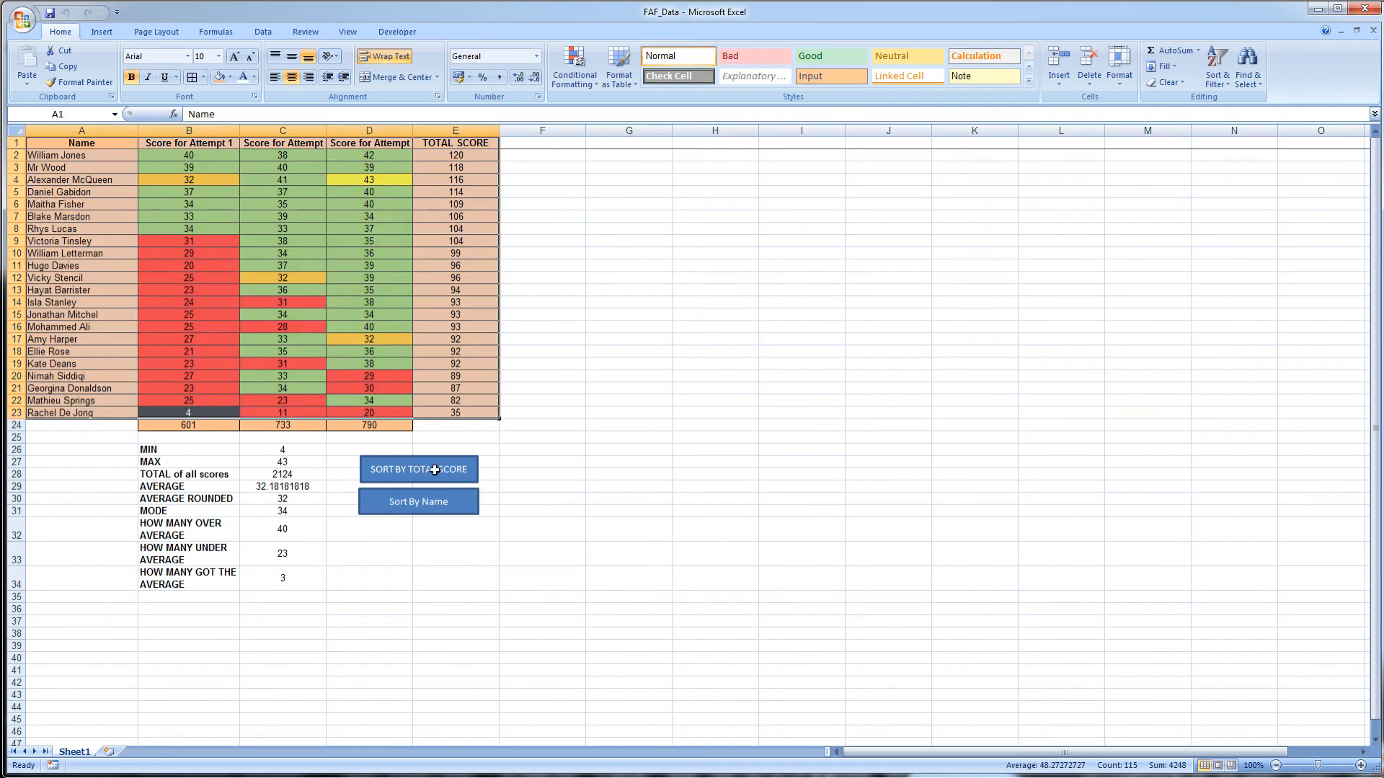
{"action": "left_click", "coordinate": [407, 512]}
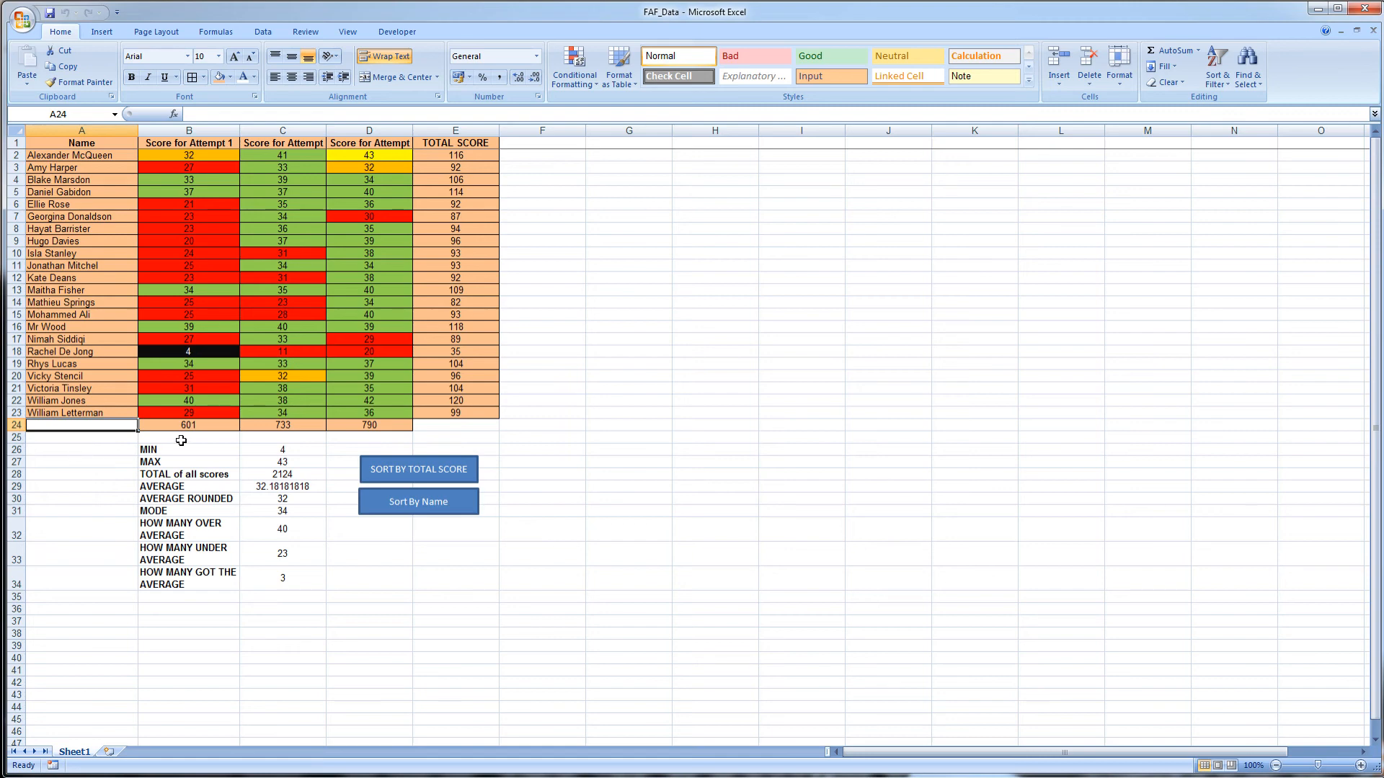
- Examine the column totals and their SUM formulas in cells B24 to D24
{"action": "left_click", "coordinate": [198, 427]}
{"action": "left_click", "coordinate": [284, 427]}
{"action": "left_click", "coordinate": [350, 427]}
{"action": "left_click", "coordinate": [238, 427]}
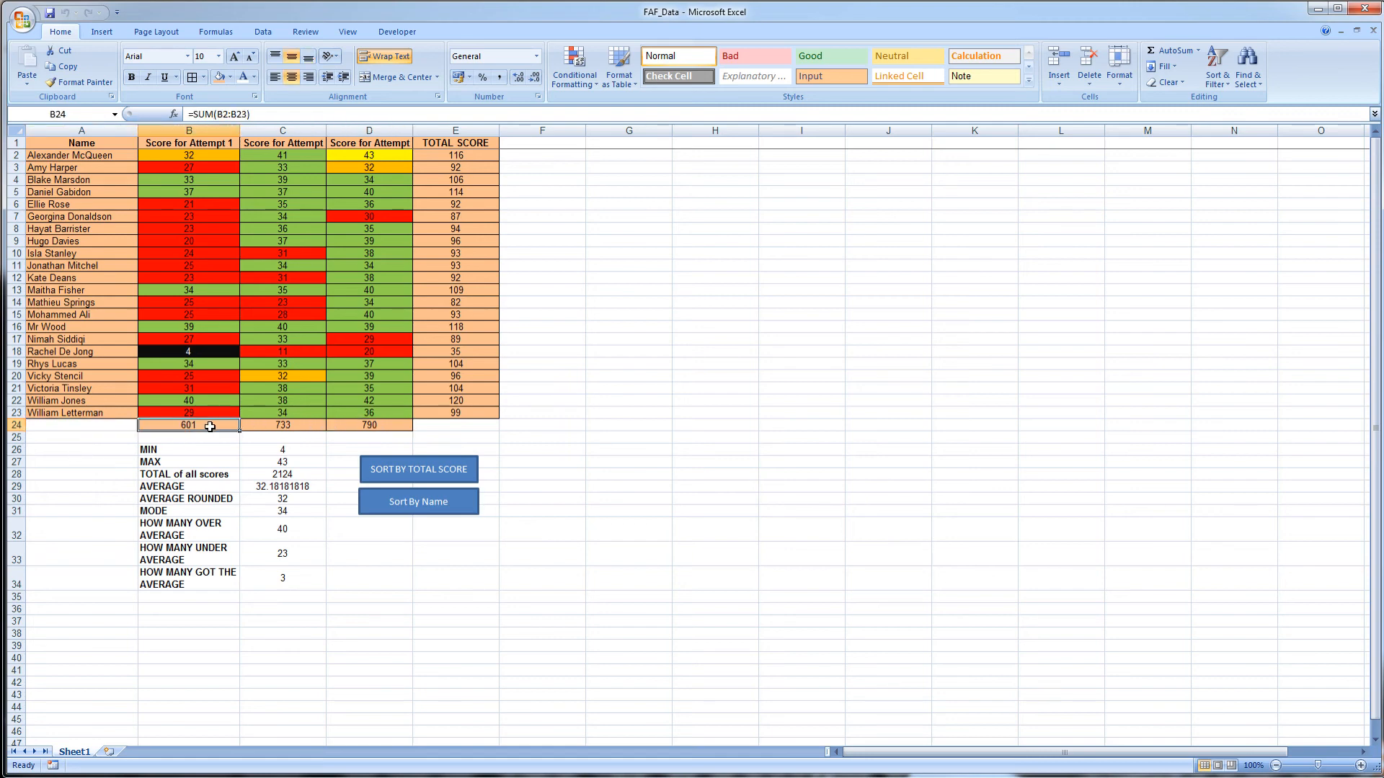
{"action": "left_click", "coordinate": [286, 426]}
{"action": "left_click", "coordinate": [351, 426]}
{"action": "left_click", "coordinate": [223, 426]}
{"action": "left_click", "coordinate": [285, 427]}
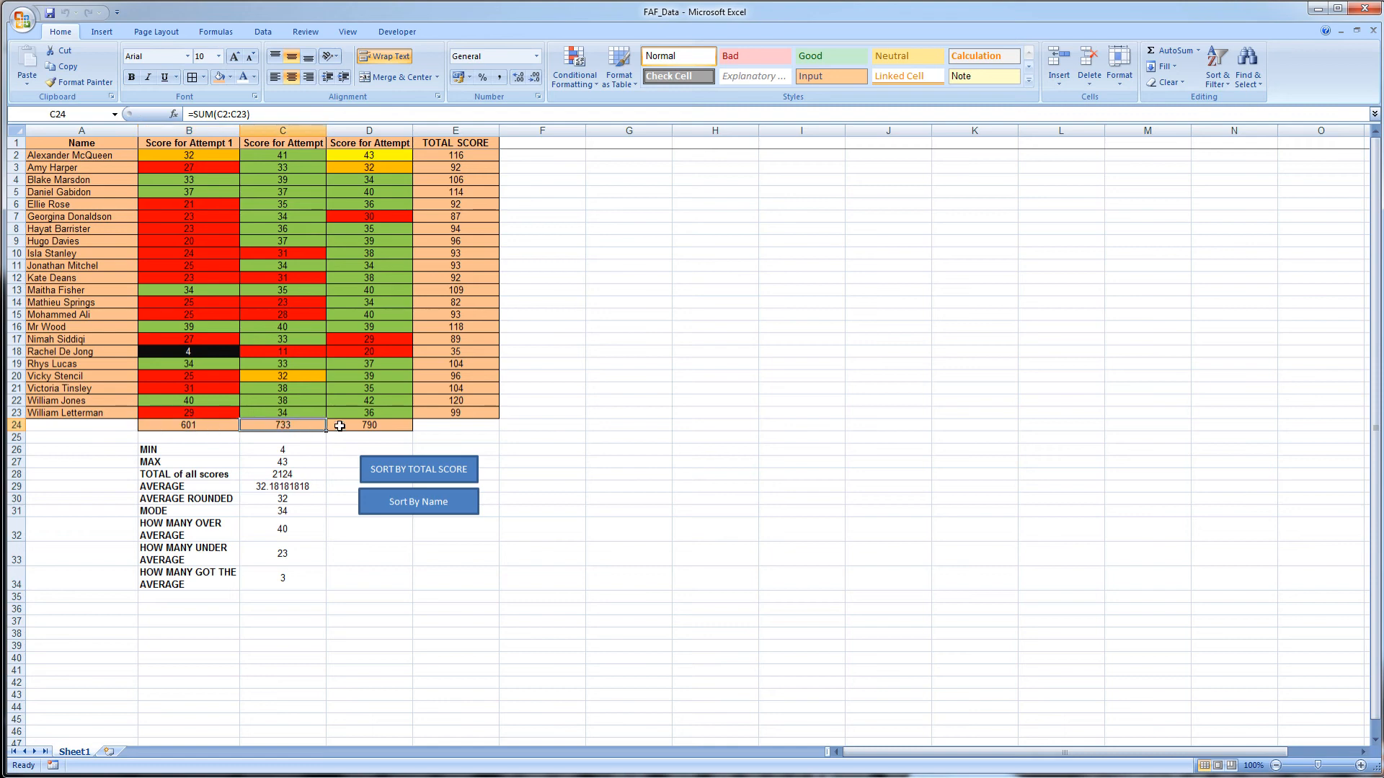
{"action": "left_click", "coordinate": [349, 426]}
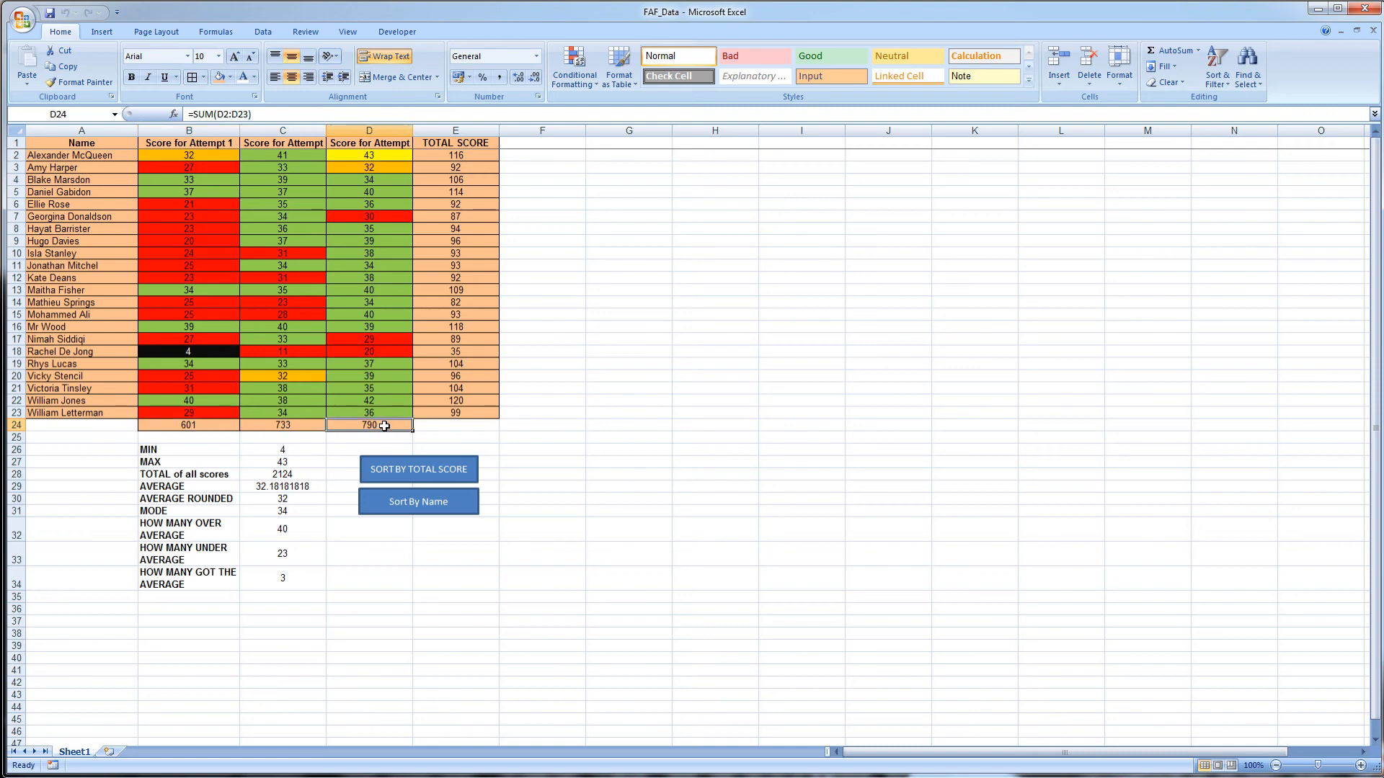
{"action": "left_click", "coordinate": [192, 425]}
{"action": "left_click", "coordinate": [400, 426]}
{"action": "left_click", "coordinate": [614, 267]}
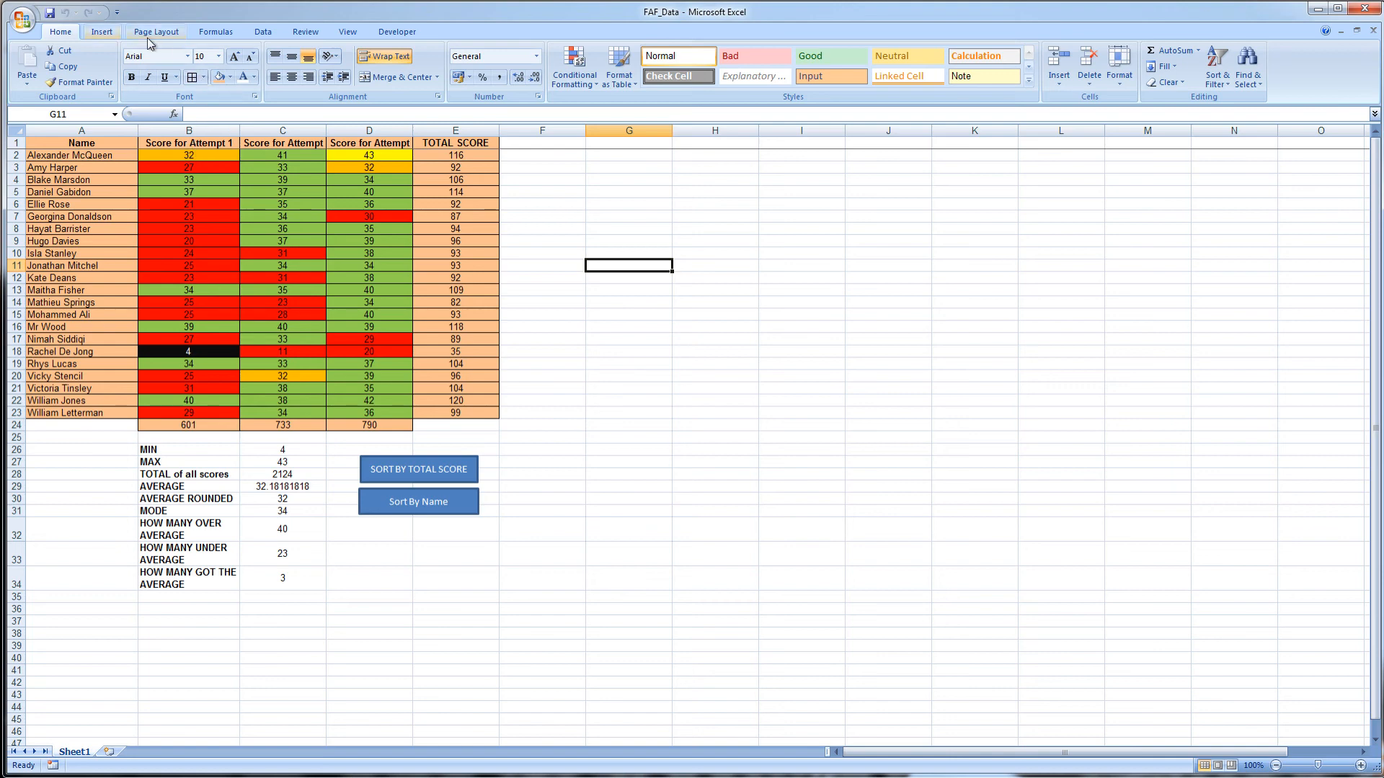
- Insert a 2-D clustered column chart from the headings B1:D1 and the totals B24:D24, and place it beside the table
{"action": "left_click", "coordinate": [101, 32]}
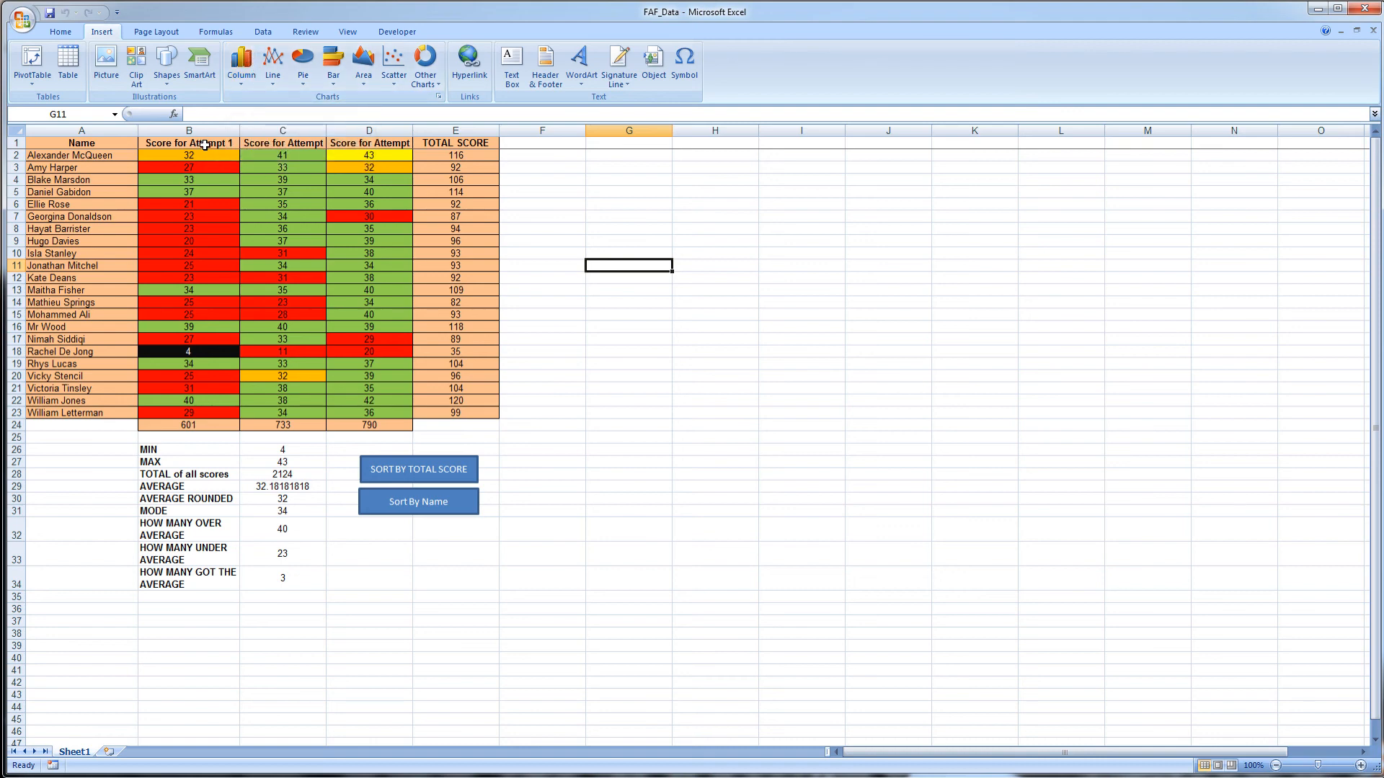
{"action": "left_click_drag", "start_coordinate": [204, 145], "coordinate": [361, 145]}
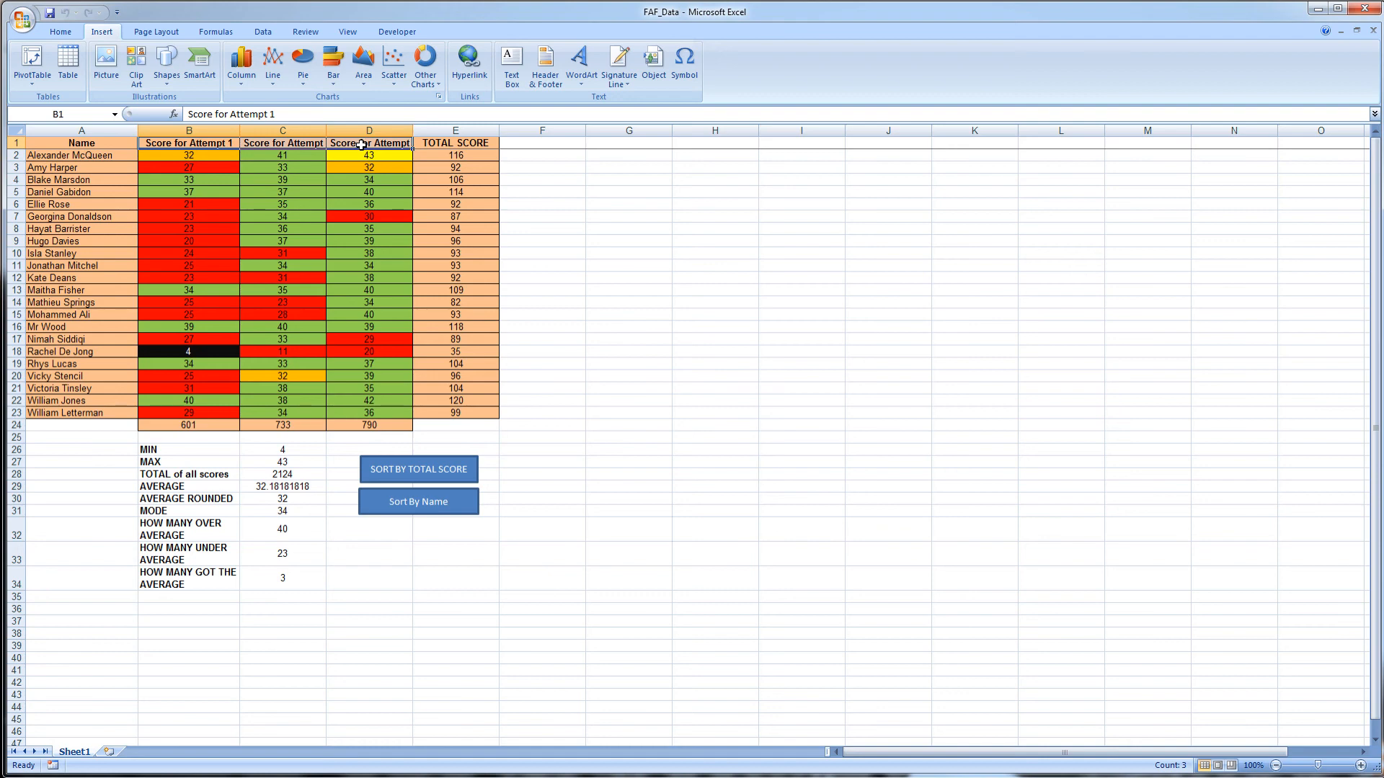
{"action": "left_click_drag", "start_coordinate": [200, 144], "coordinate": [378, 142]}
{"action": "left_click", "coordinate": [209, 424]}
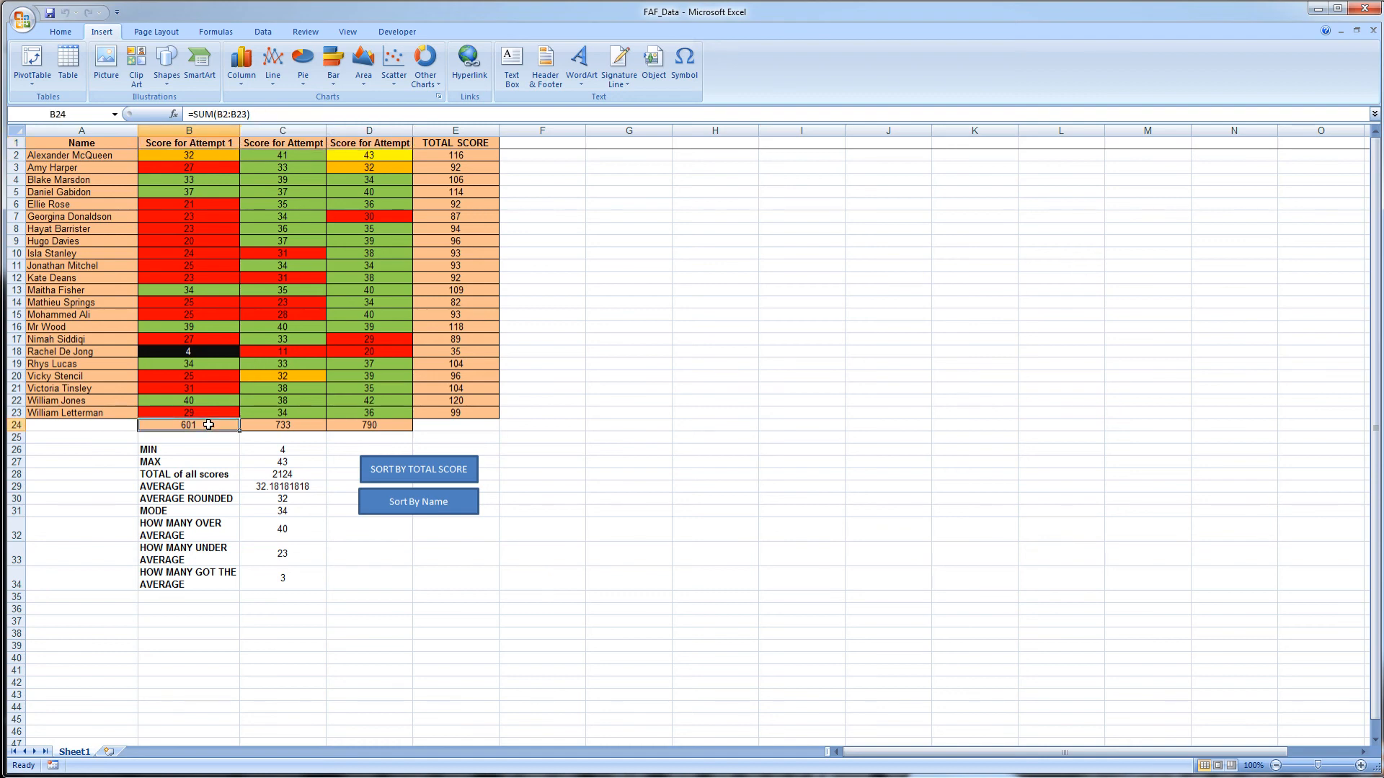
{"action": "left_click_drag", "start_coordinate": [208, 425], "coordinate": [355, 425]}
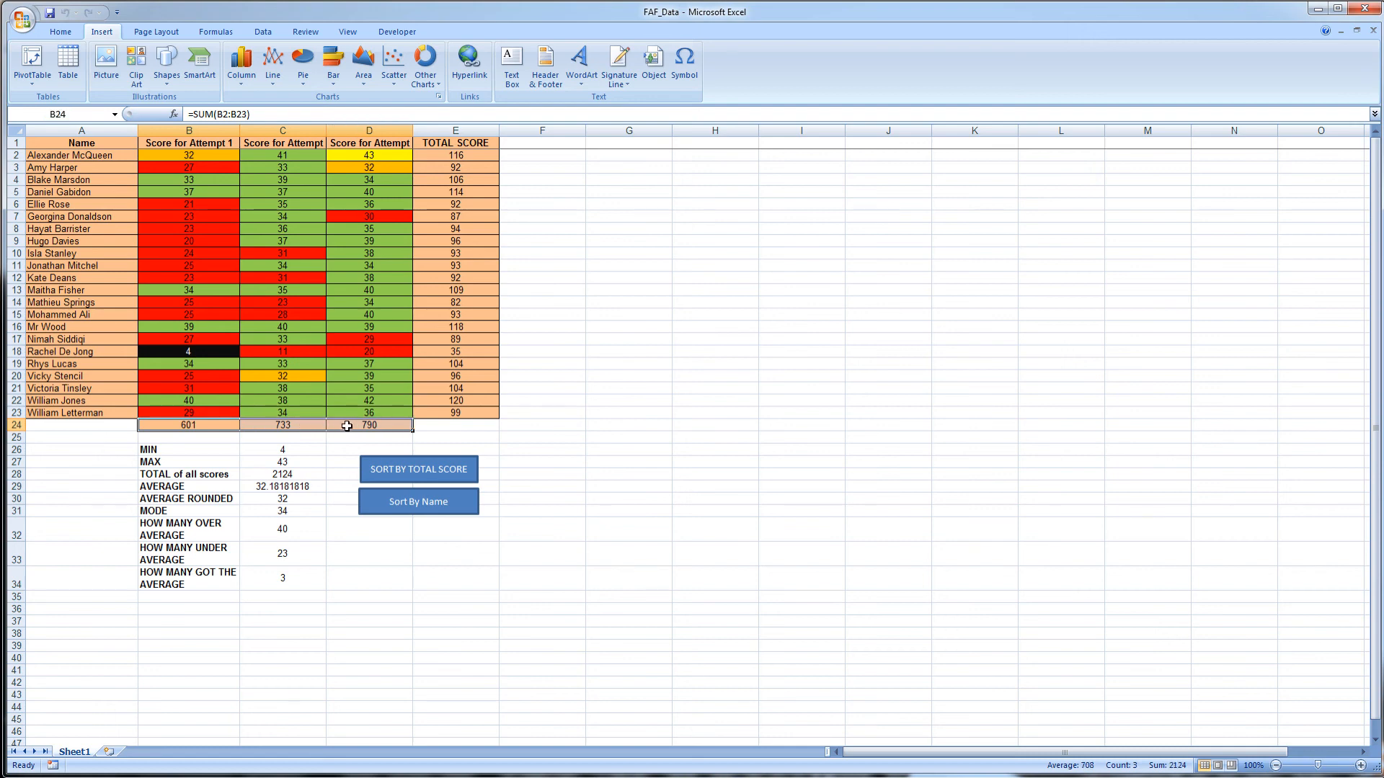
{"action": "left_click_drag", "start_coordinate": [186, 144], "coordinate": [384, 143]}
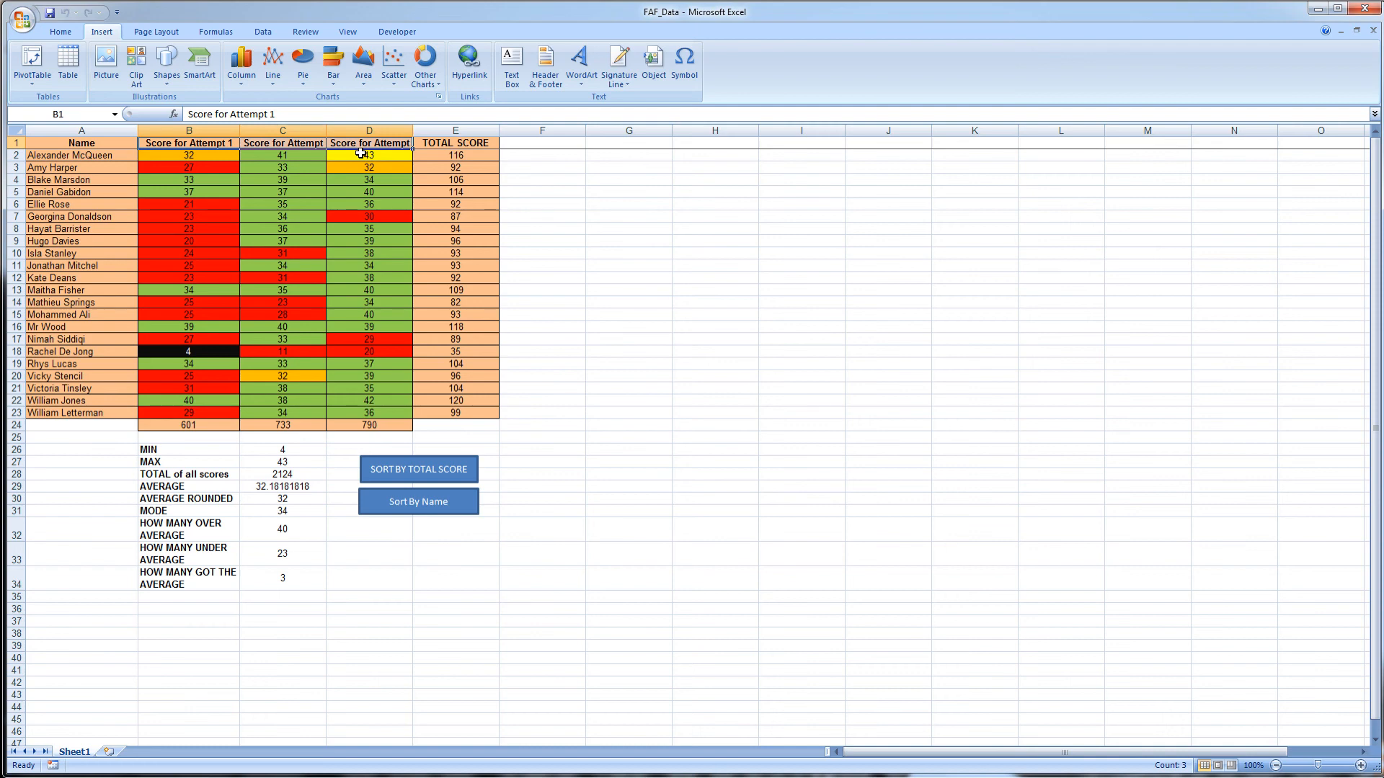
{"action": "left_click_drag", "start_coordinate": [202, 426], "coordinate": [379, 426]}
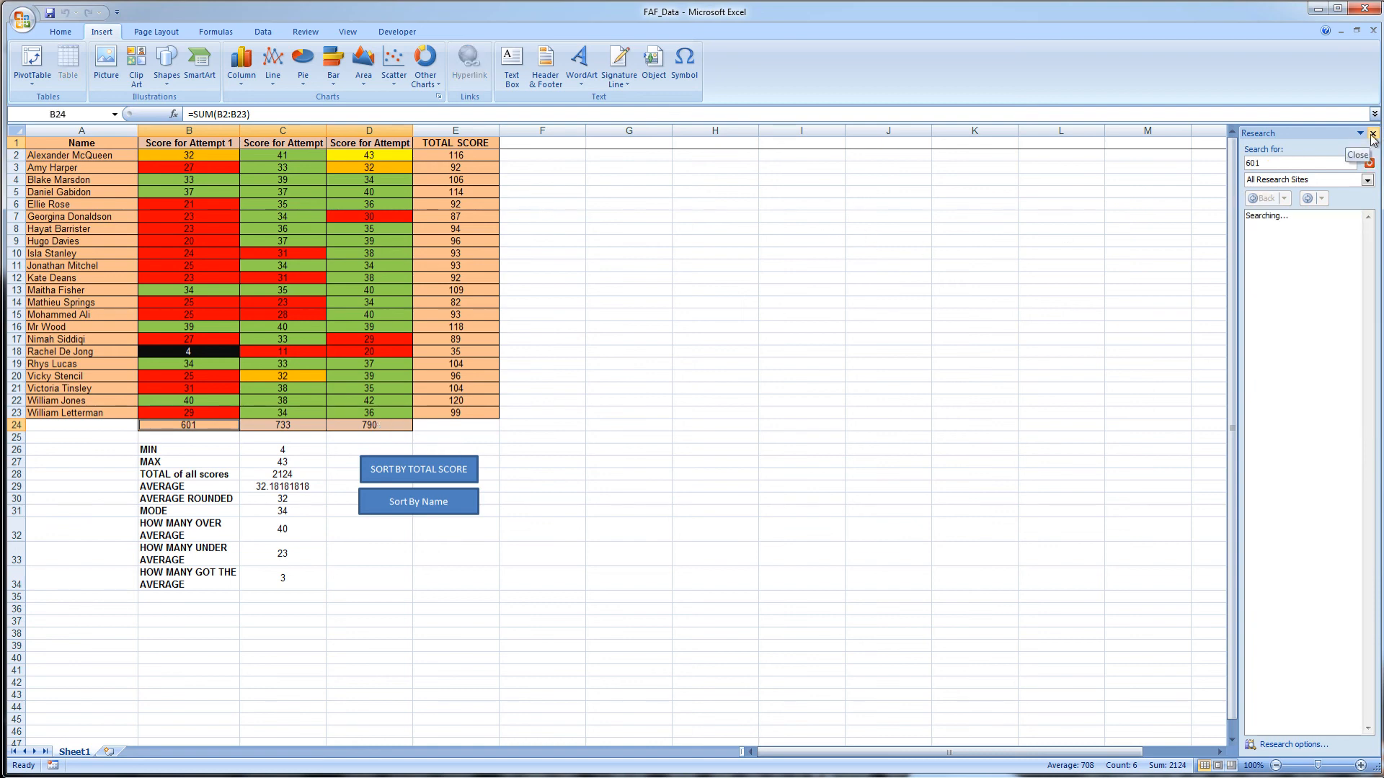
{"action": "left_click", "coordinate": [1372, 136]}
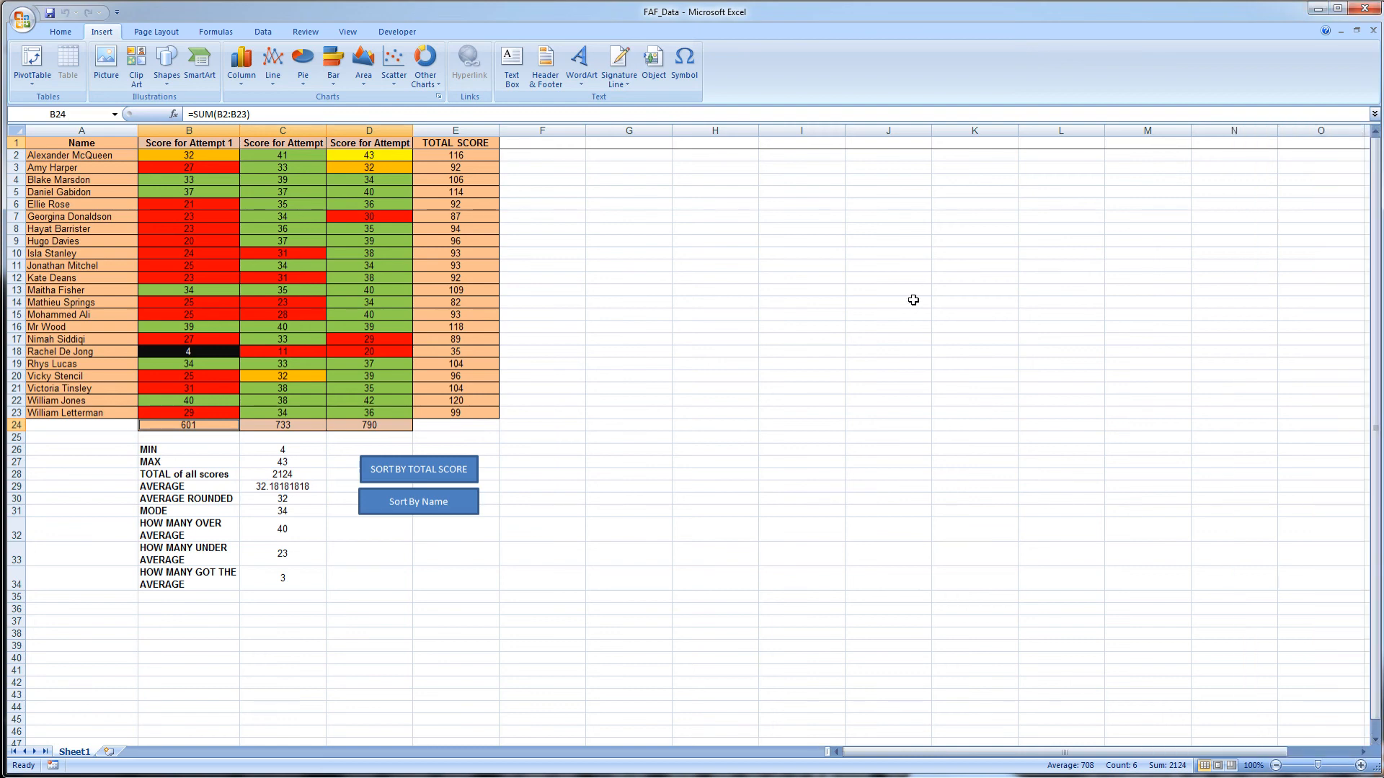
{"action": "left_click", "coordinate": [242, 65]}
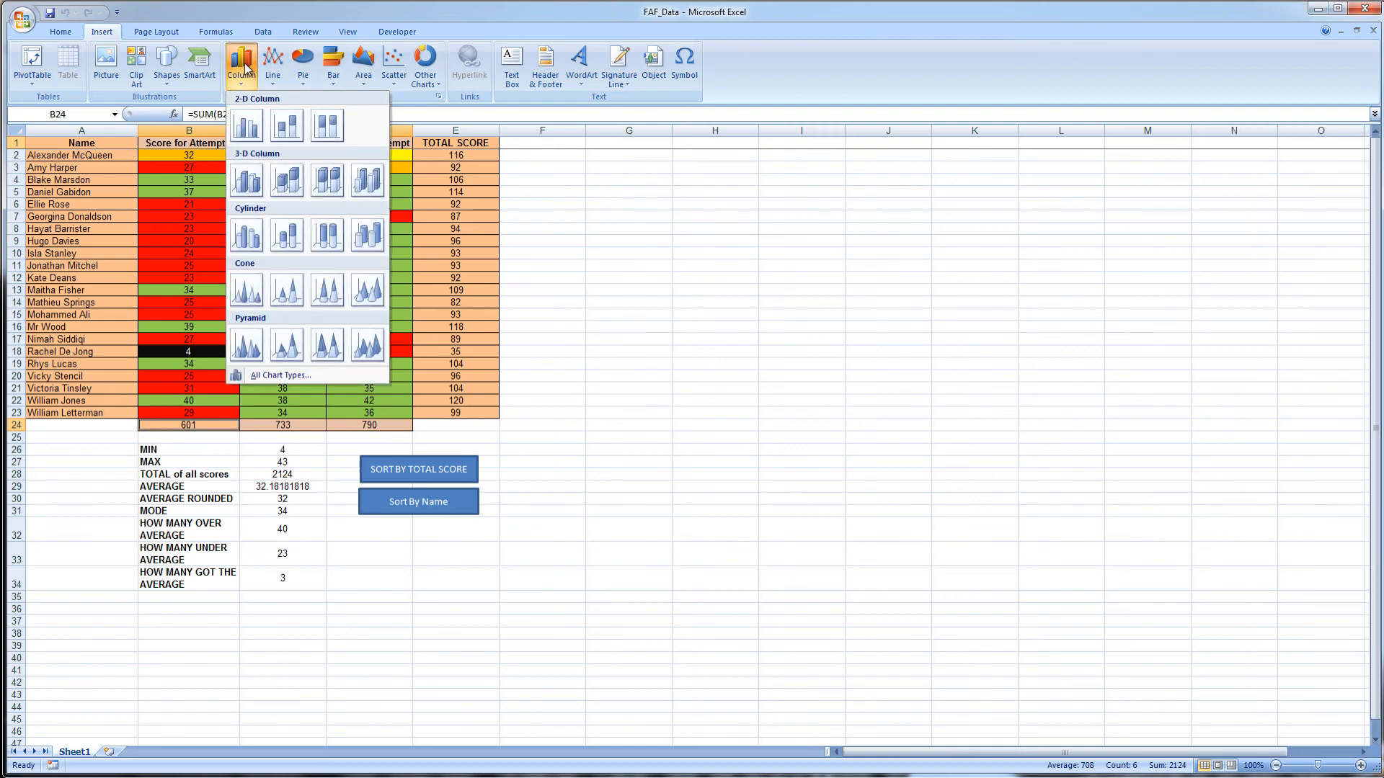
{"action": "left_click", "coordinate": [246, 126]}
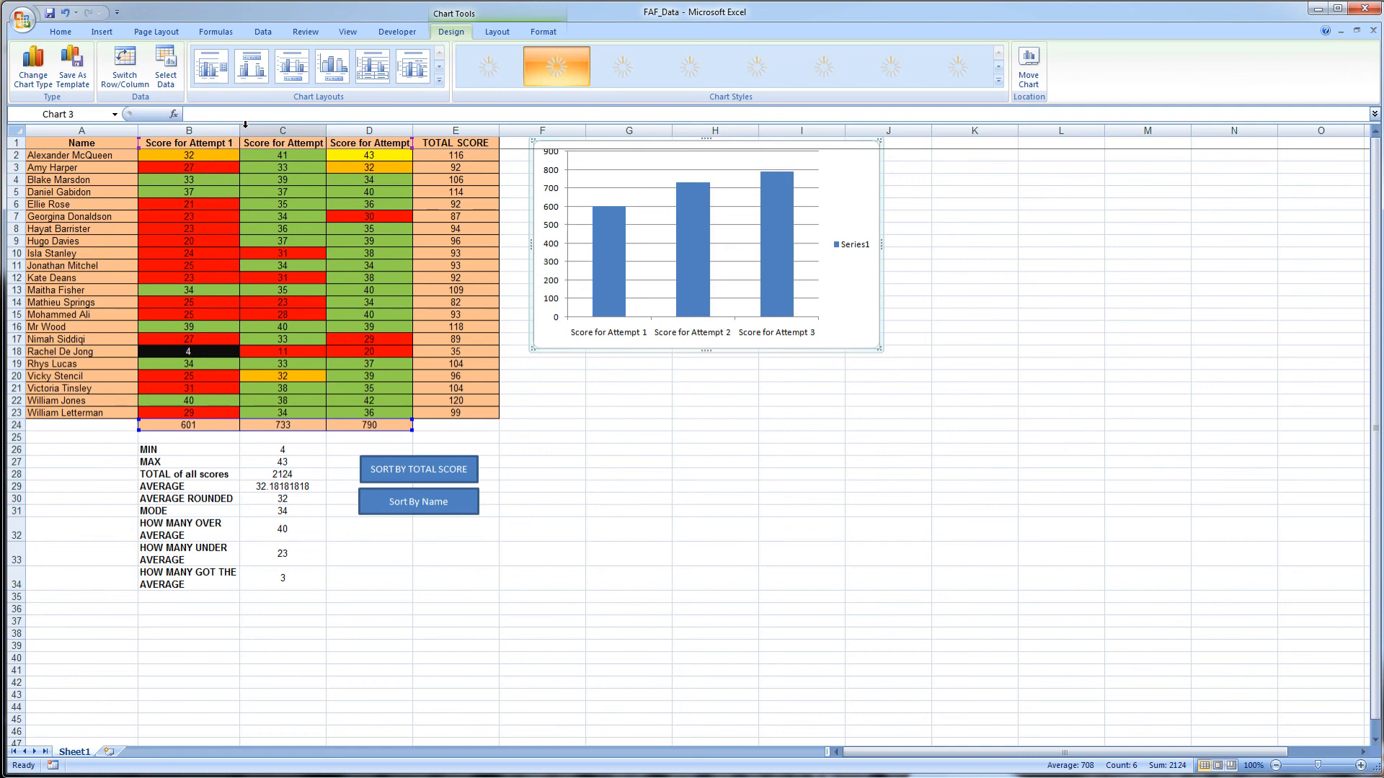
{"action": "left_click_drag", "start_coordinate": [641, 144], "coordinate": [660, 165]}
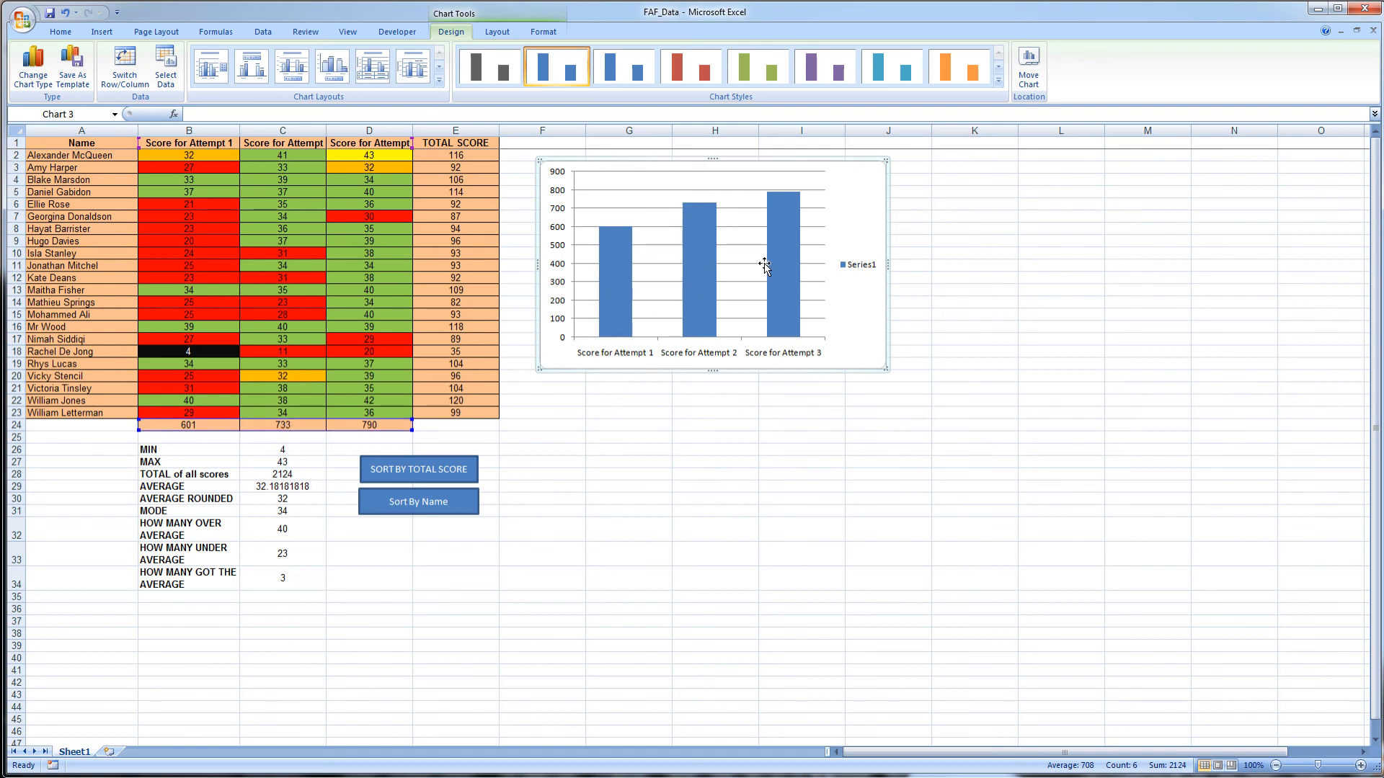
{"action": "left_click_drag", "start_coordinate": [889, 222], "coordinate": [906, 235]}
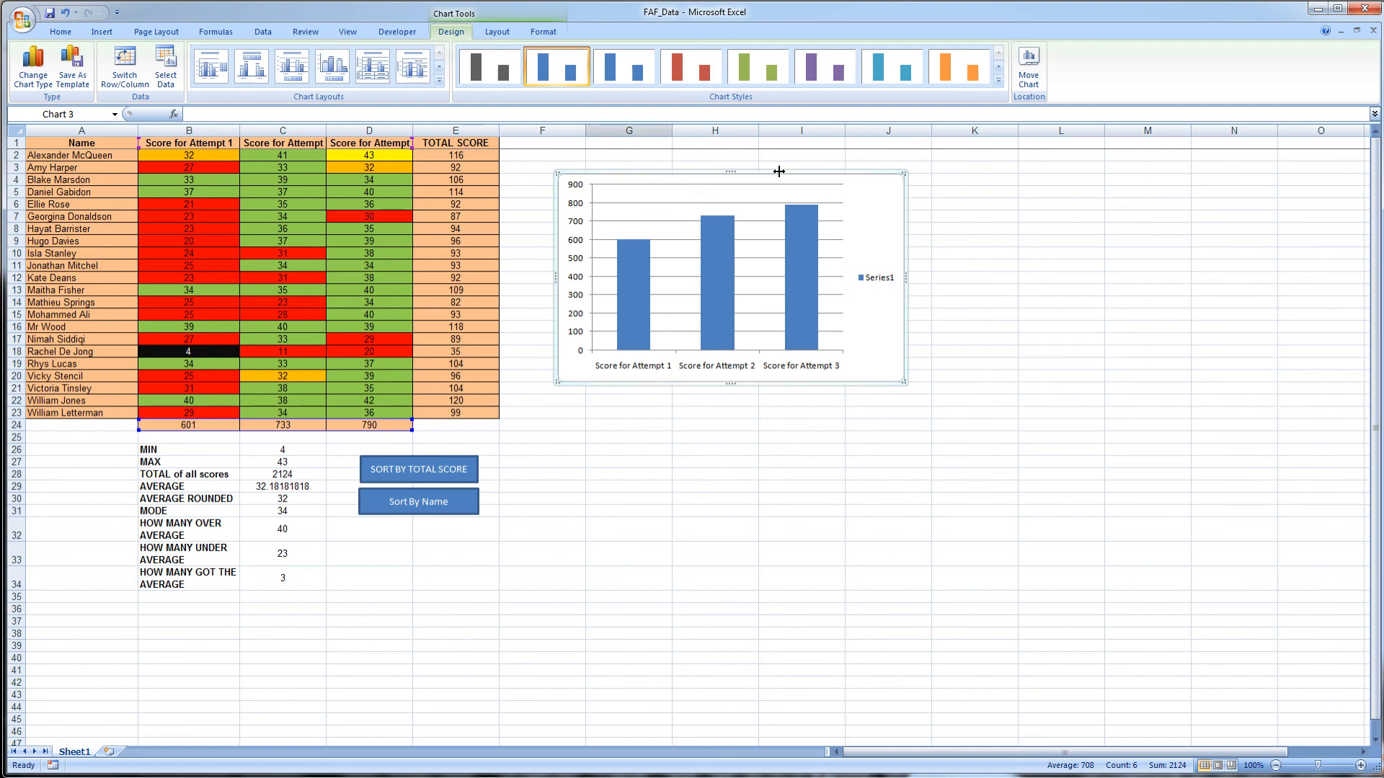
- Apply the chart layout with spaced columns, a chart title, both axis titles, gridlines and a legend
{"action": "left_click", "coordinate": [437, 69]}
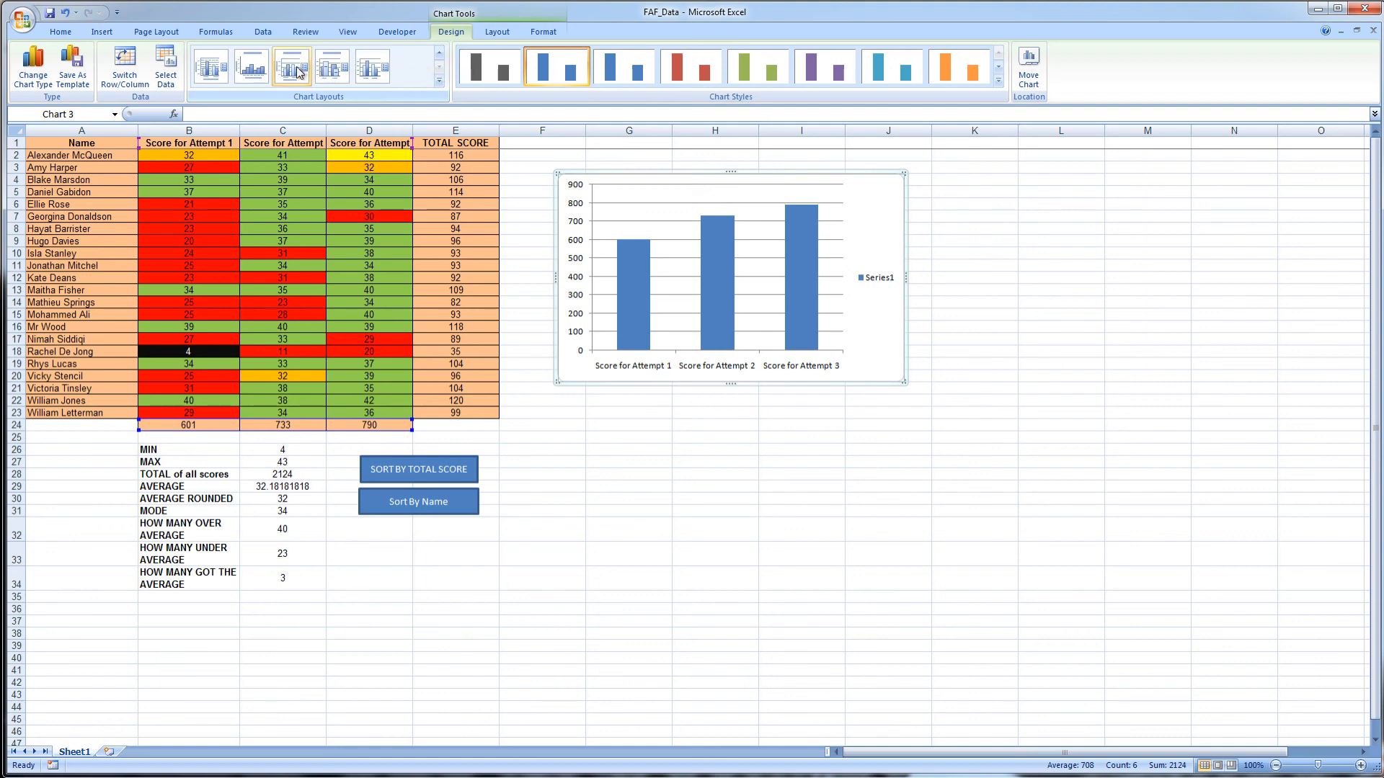
{"action": "left_click", "coordinate": [251, 67]}
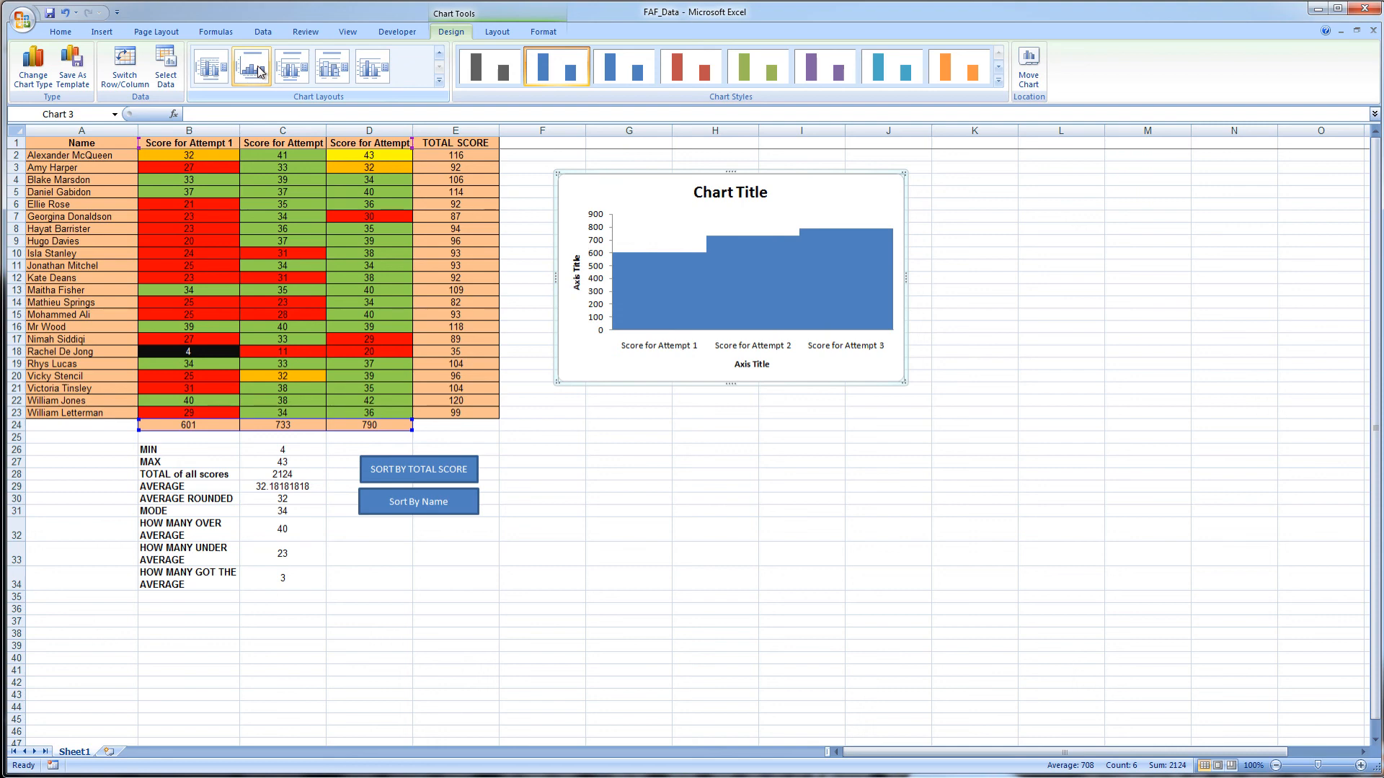
{"action": "left_click", "coordinate": [292, 66]}
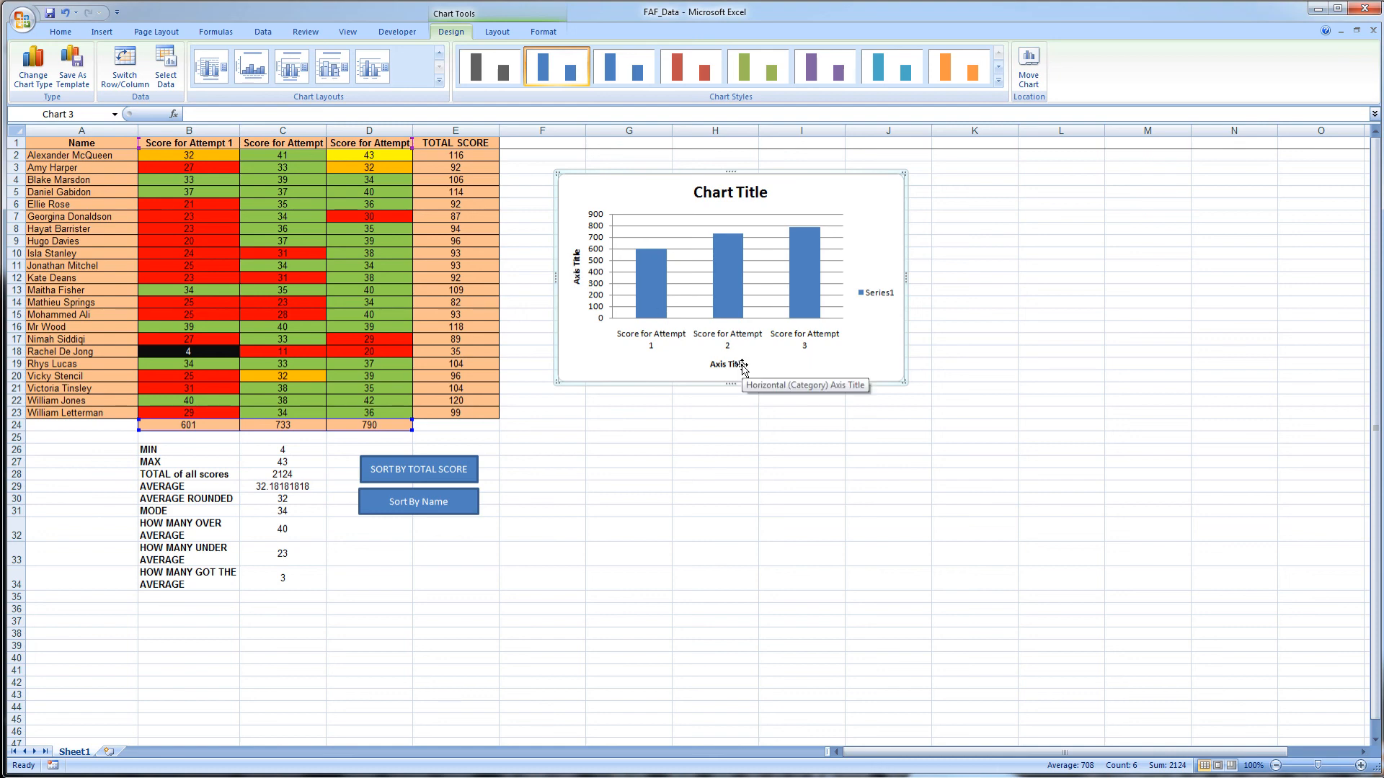
- Delete the chart's legend and set the chart title to "This graph shows the total combined scores for each of the 3 attempts"
{"action": "right_click", "coordinate": [866, 297]}
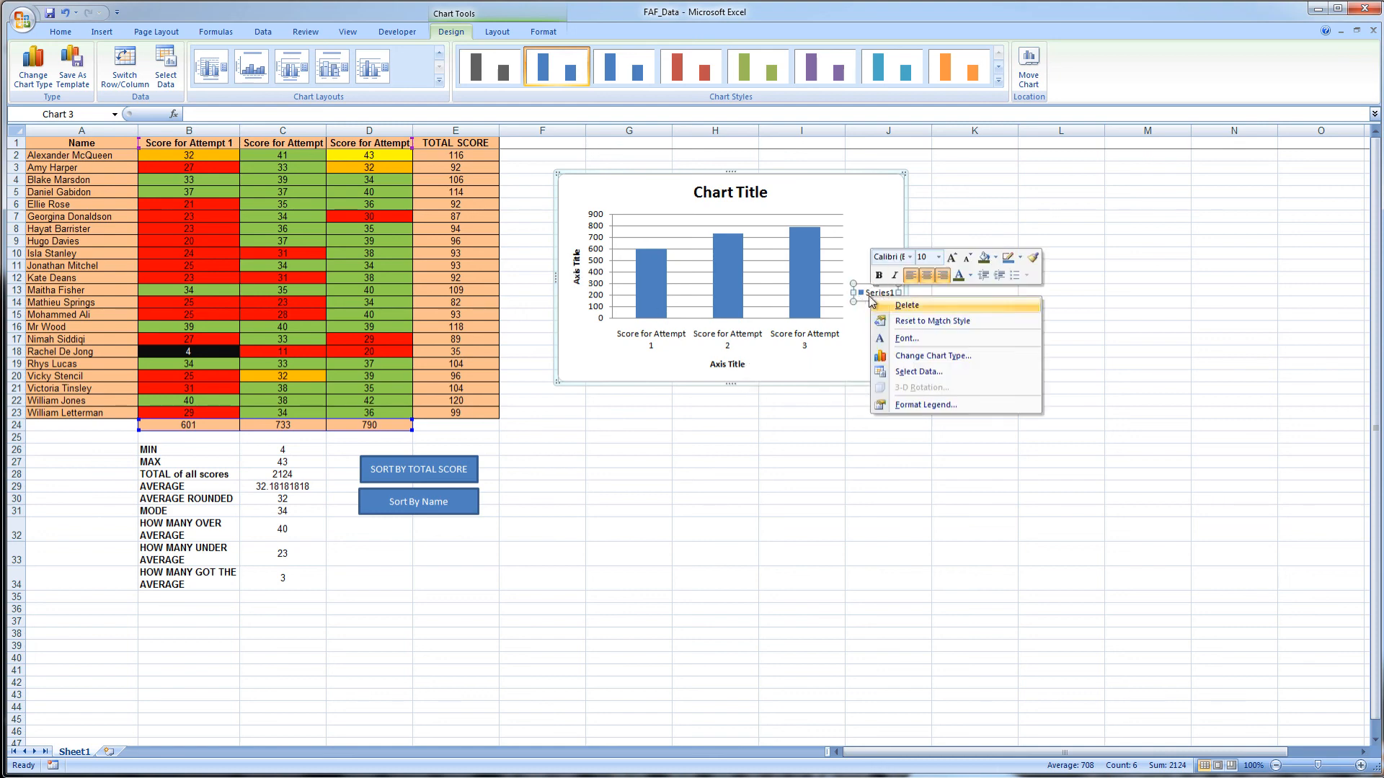
{"action": "left_click", "coordinate": [909, 305]}
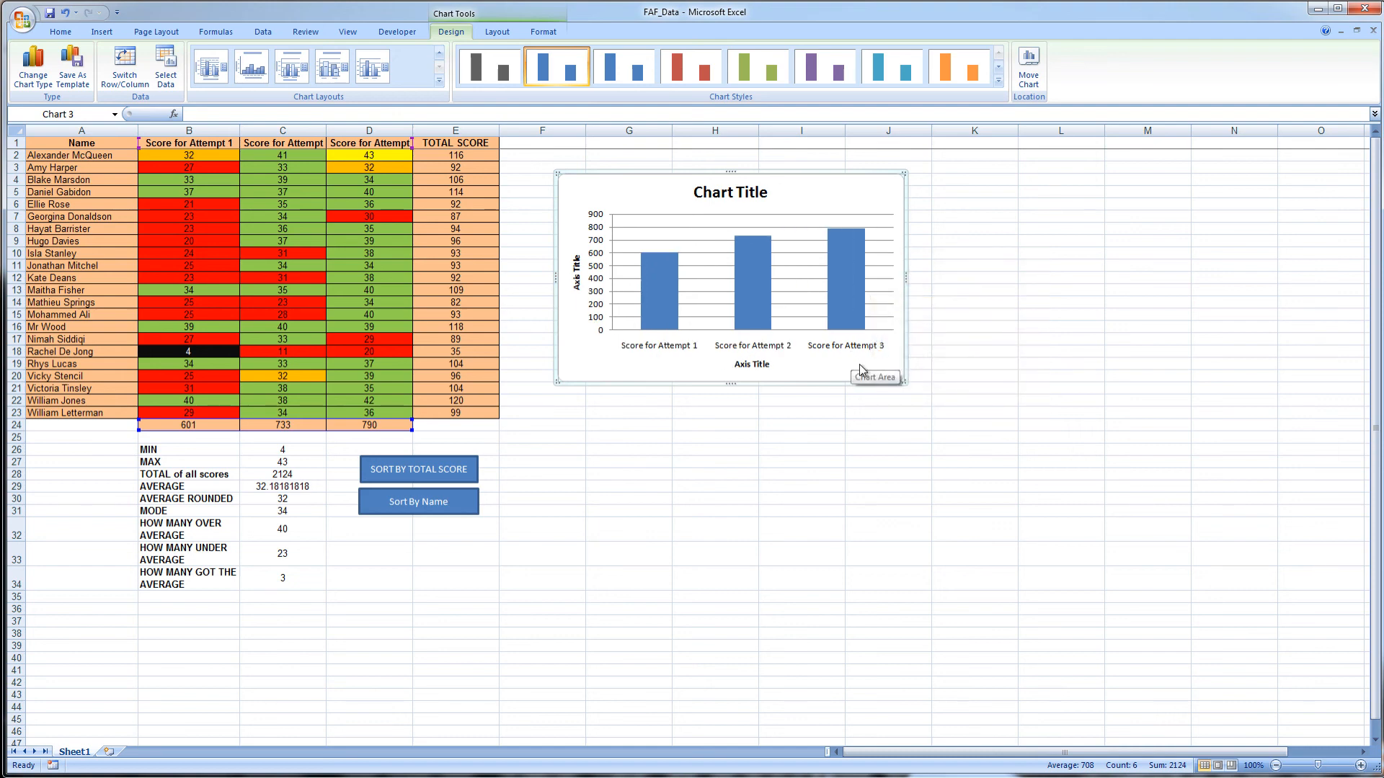
{"action": "left_click", "coordinate": [730, 189]}
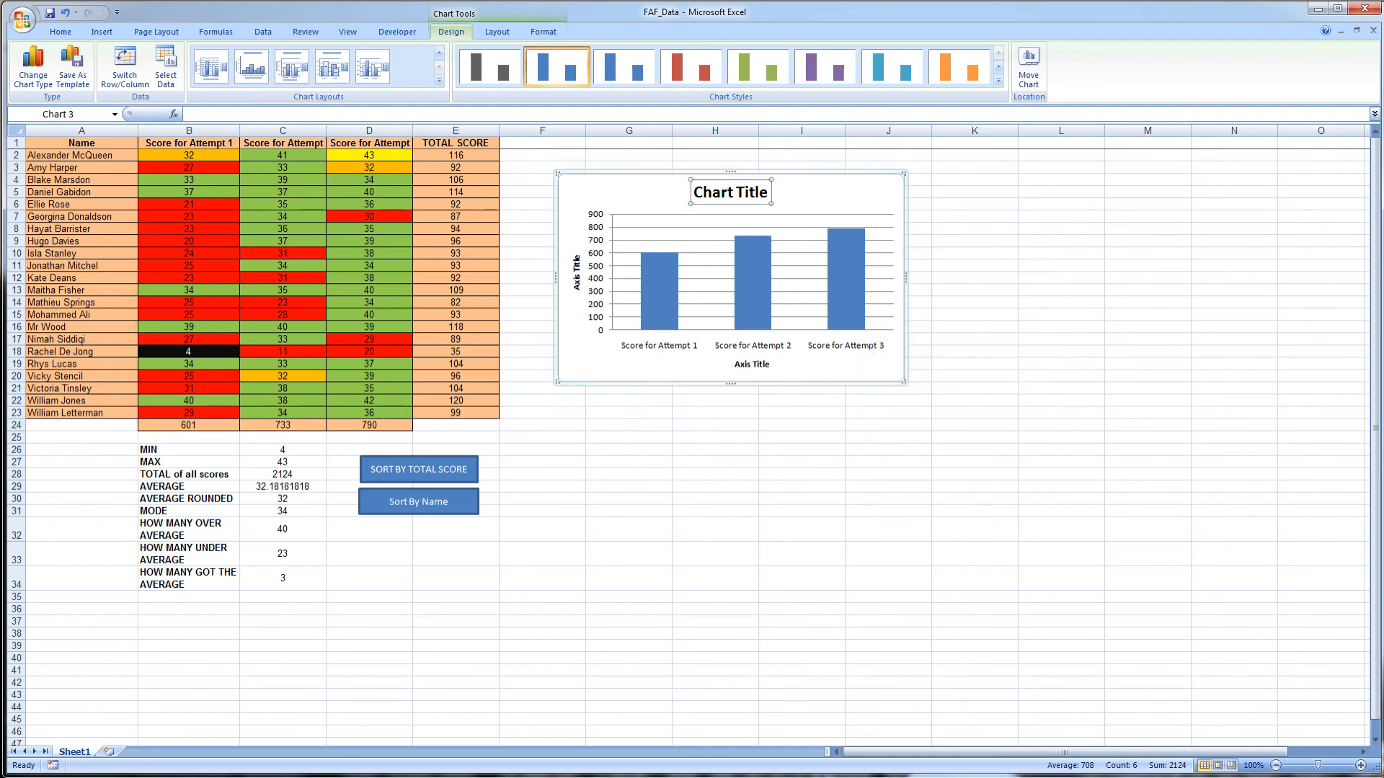
{"action": "triple_click", "coordinate": [733, 193]}
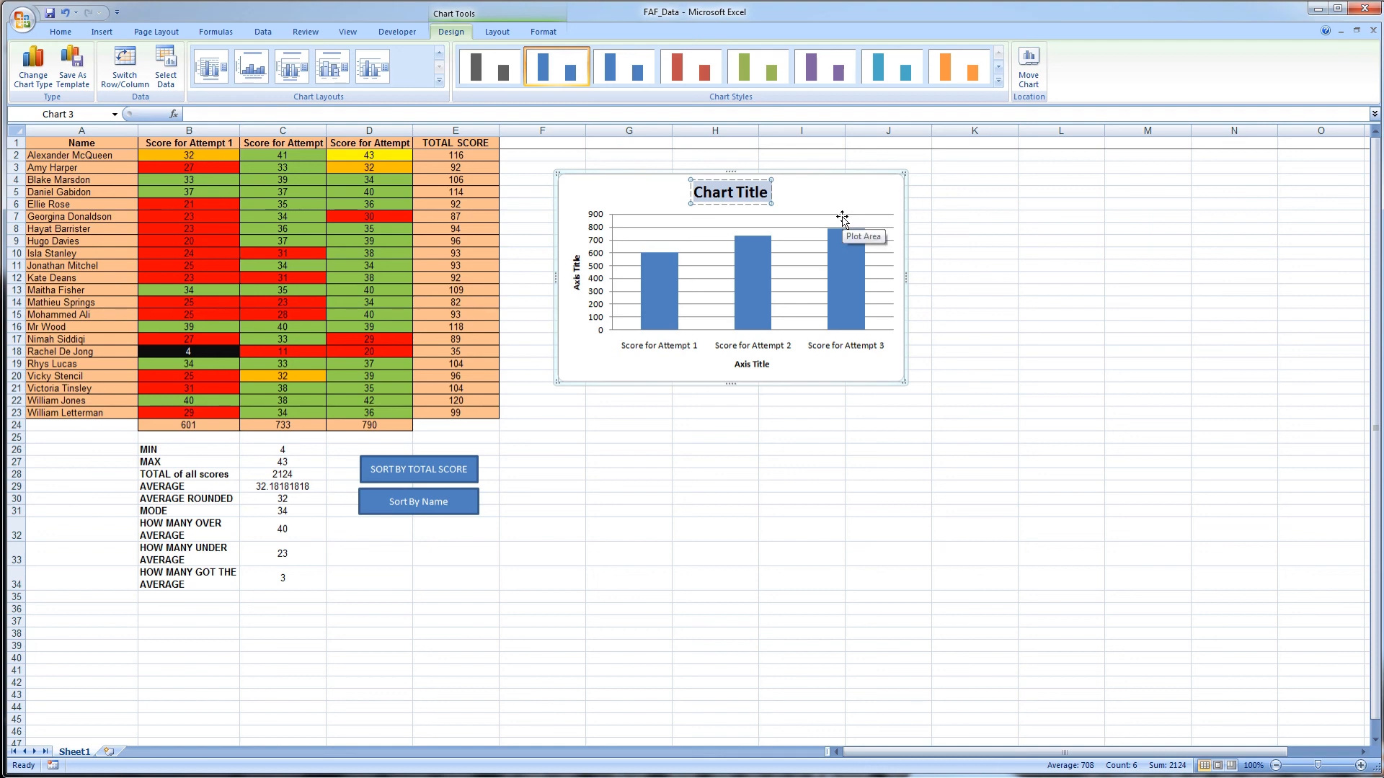
{"action": "type", "text": "This gra"}
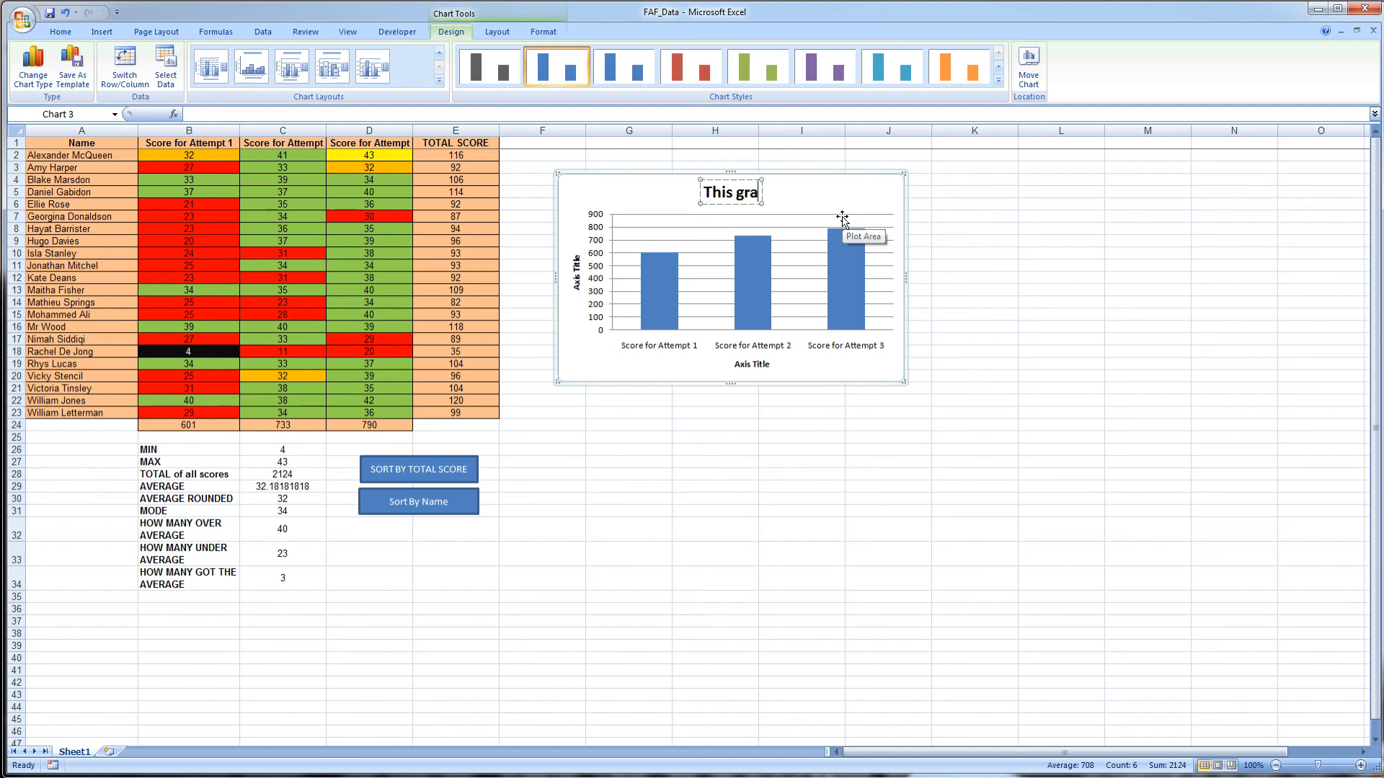
{"action": "type", "text": "ph s"}
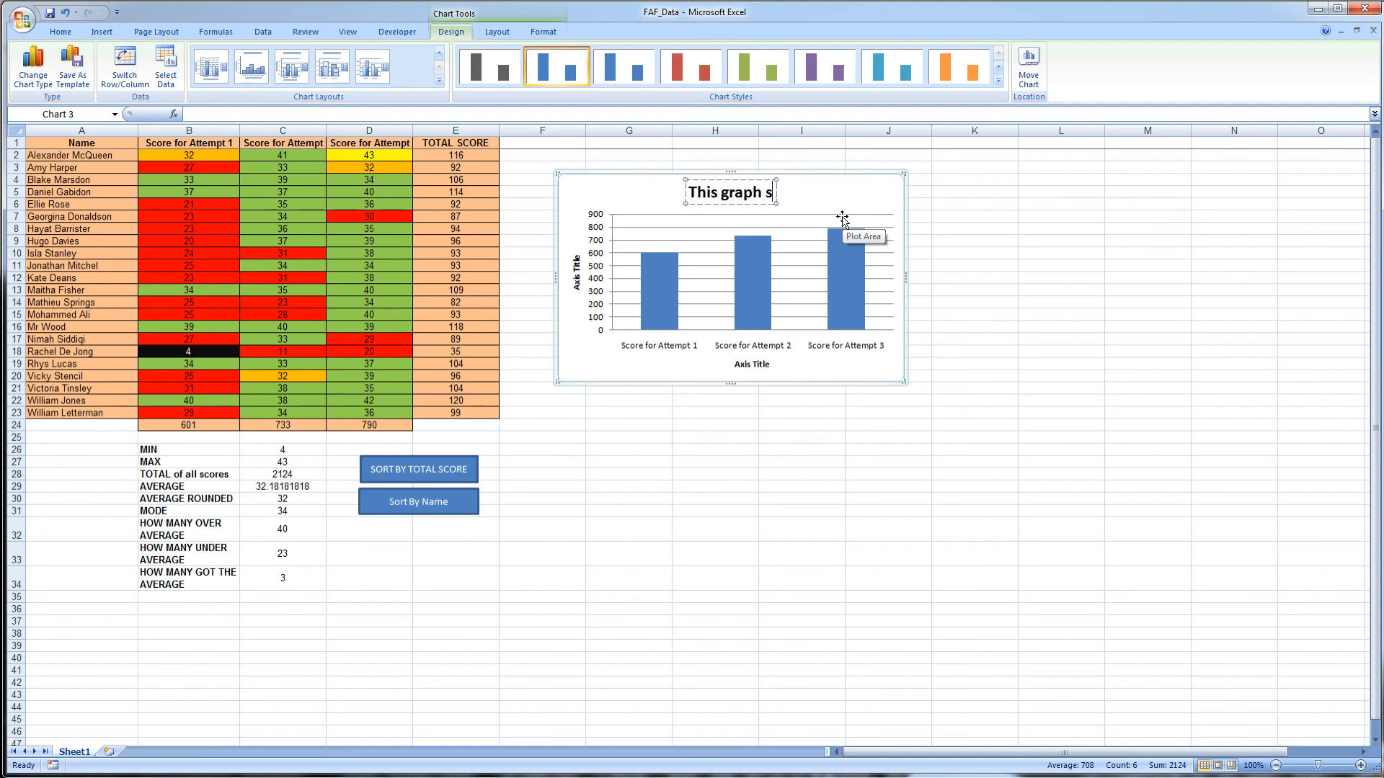
{"action": "type", "text": "hows t"}
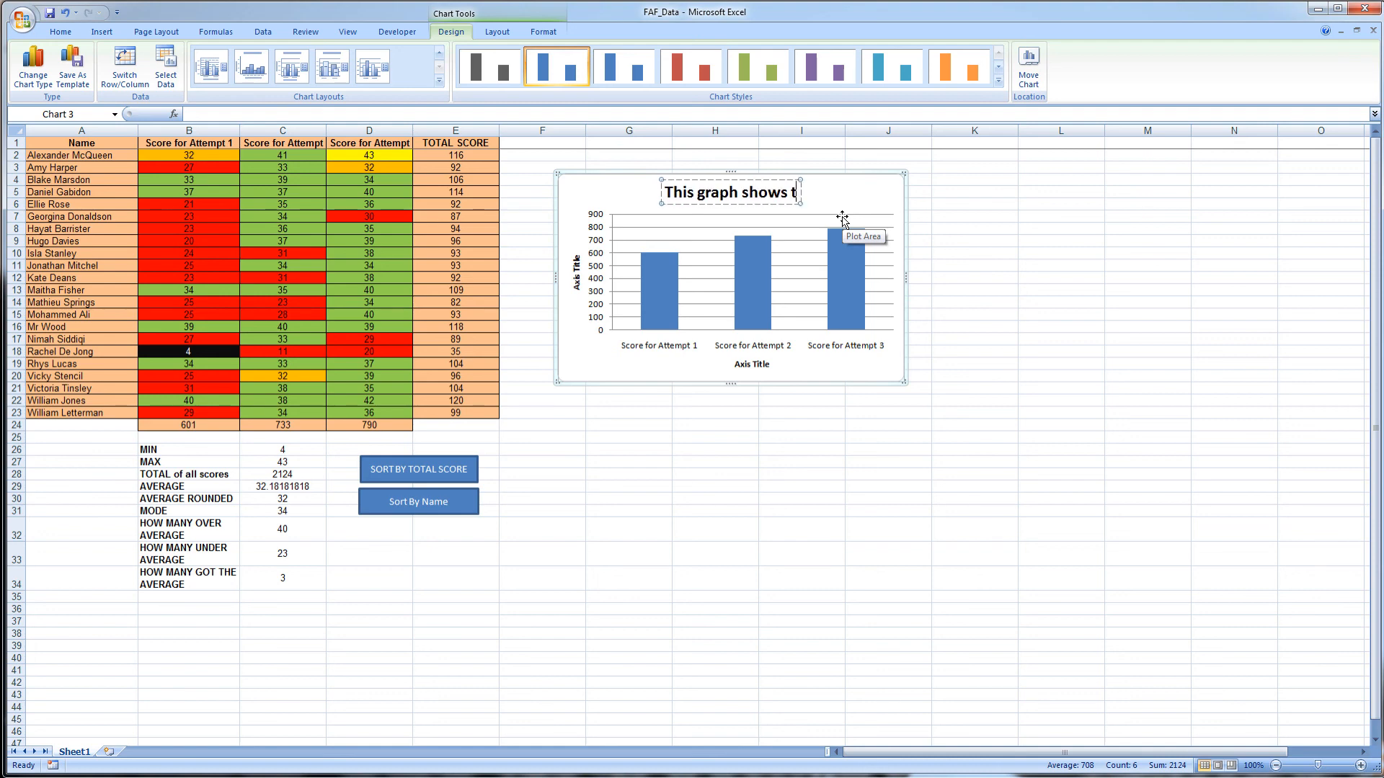
{"action": "type", "text": "he total"}
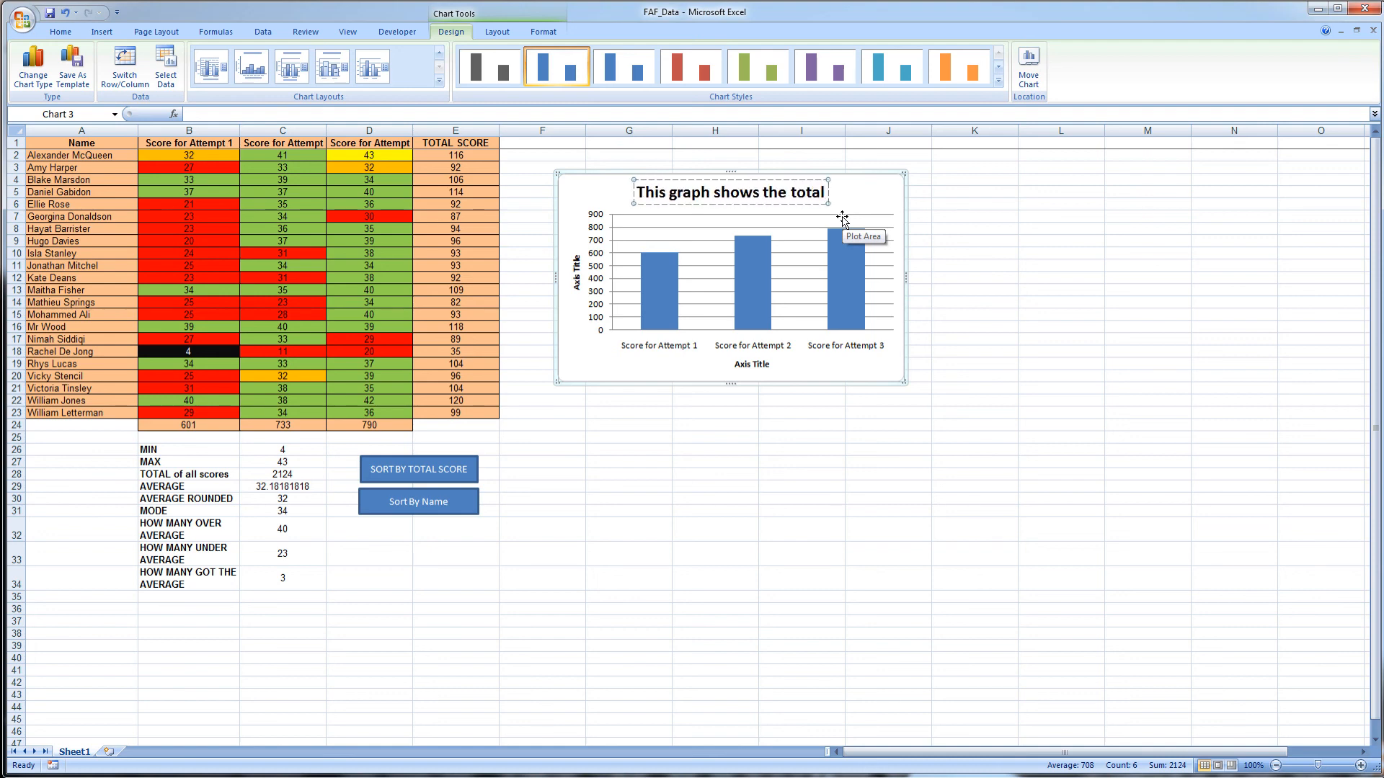
{"action": "type", "text": " combine"}
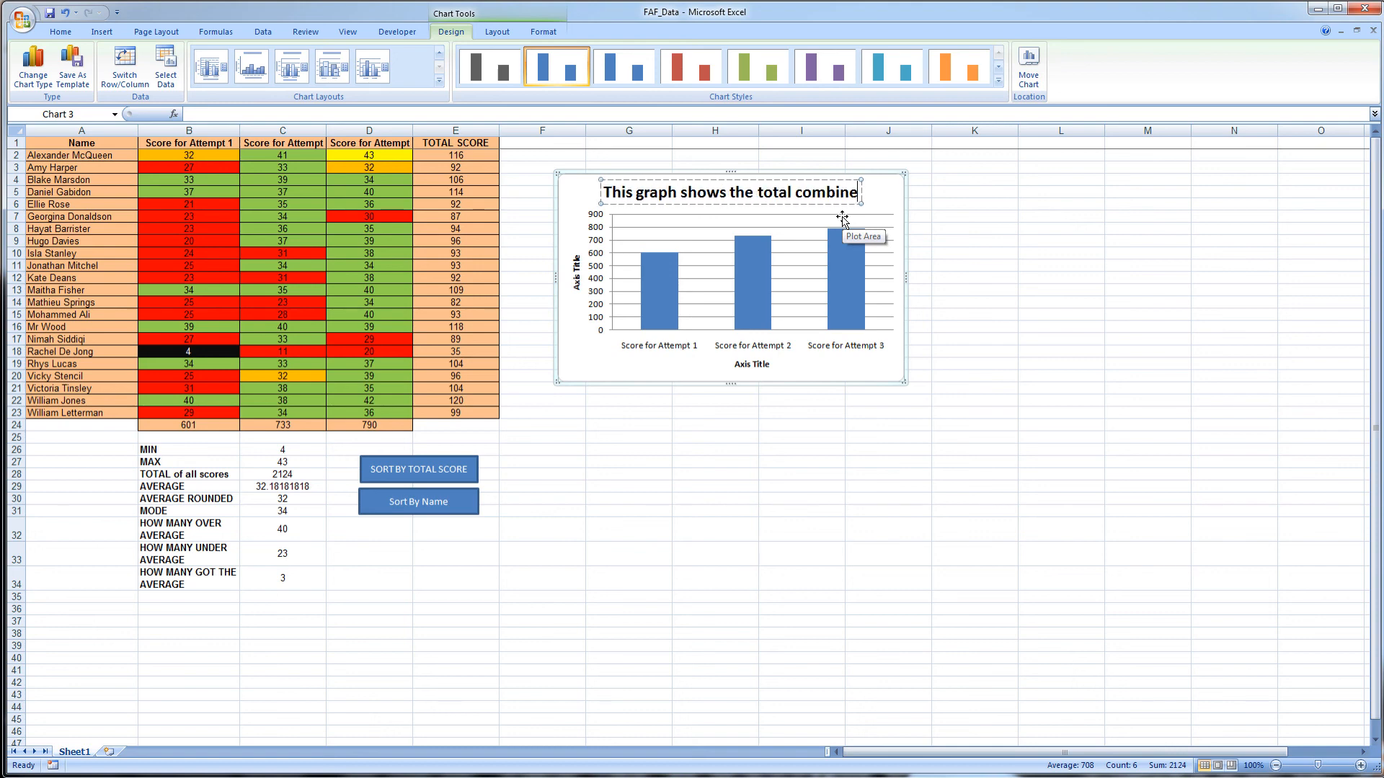
{"action": "type", "text": "d scores"}
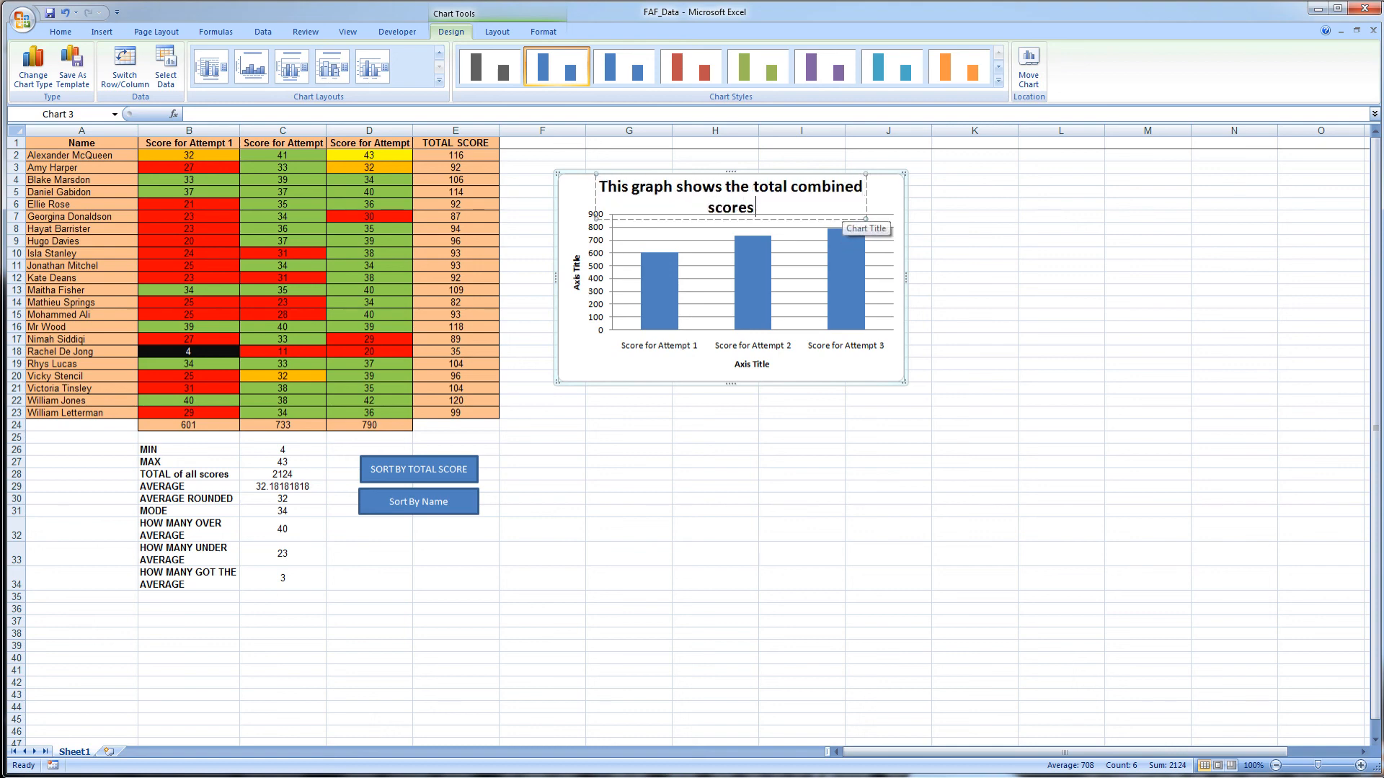
{"action": "type", "text": " for each of the "}
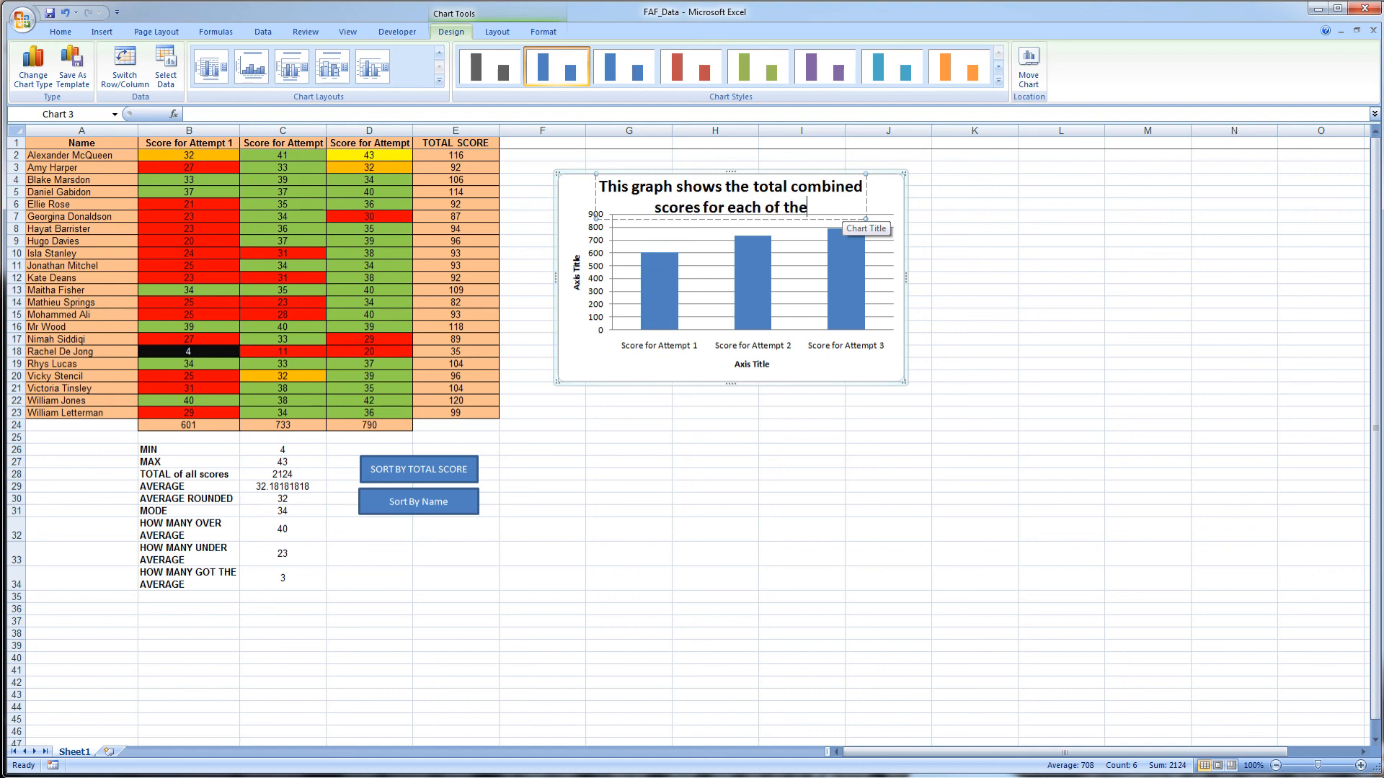
{"action": "type", "text": "3 attempts"}
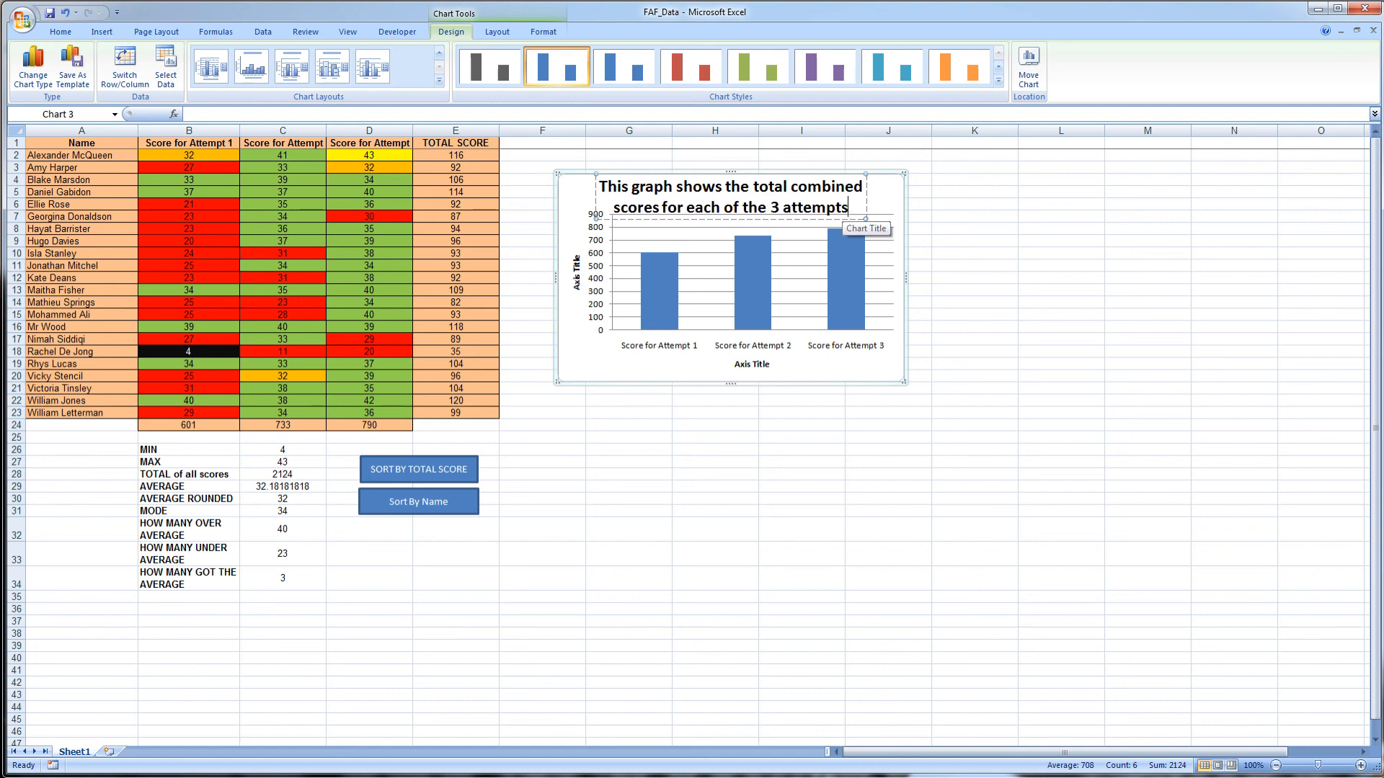
{"action": "left_click", "coordinate": [912, 348]}
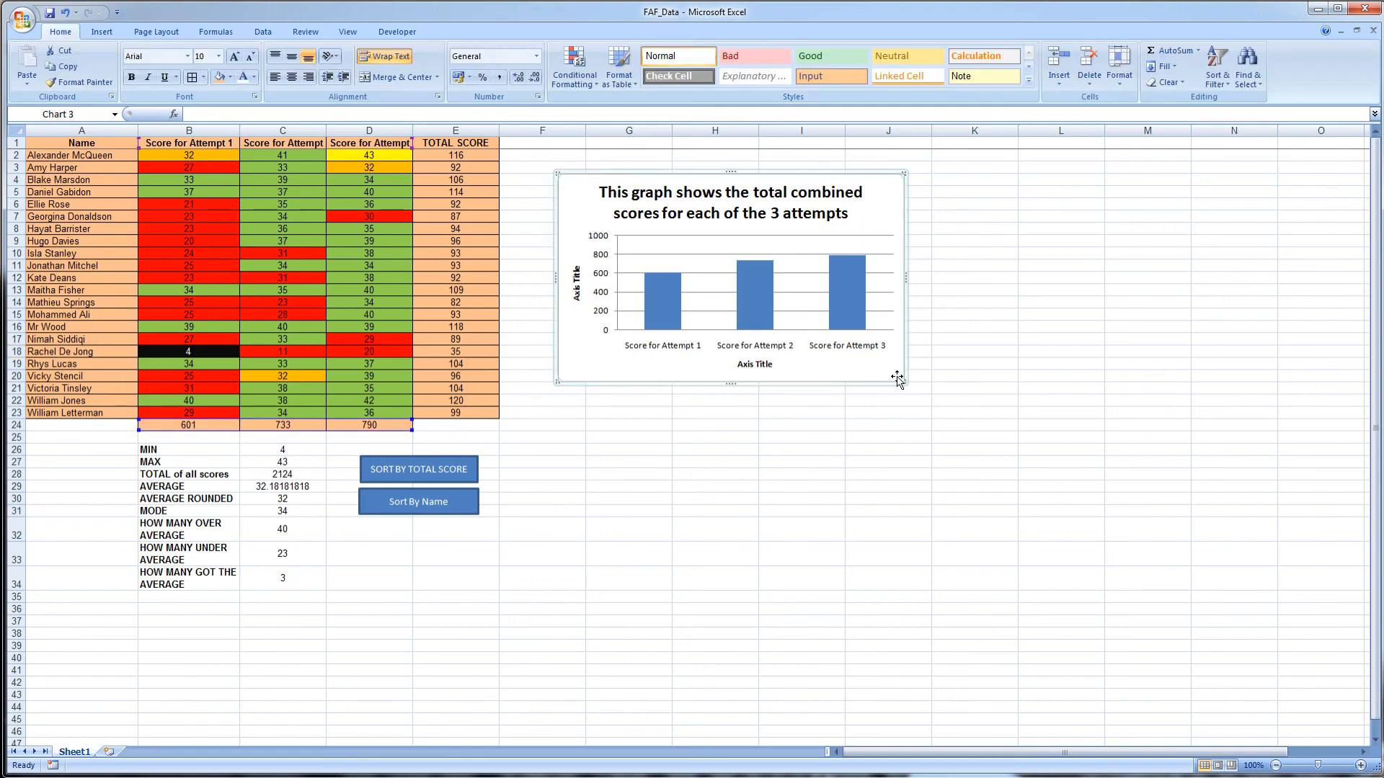
- Enlarge the chart to about 8.6 cm high by 13.7 cm wide and set its vertical axis title to "Total Score"
{"action": "left_click", "coordinate": [904, 378]}
{"action": "left_click_drag", "start_coordinate": [905, 379], "coordinate": [931, 409]}
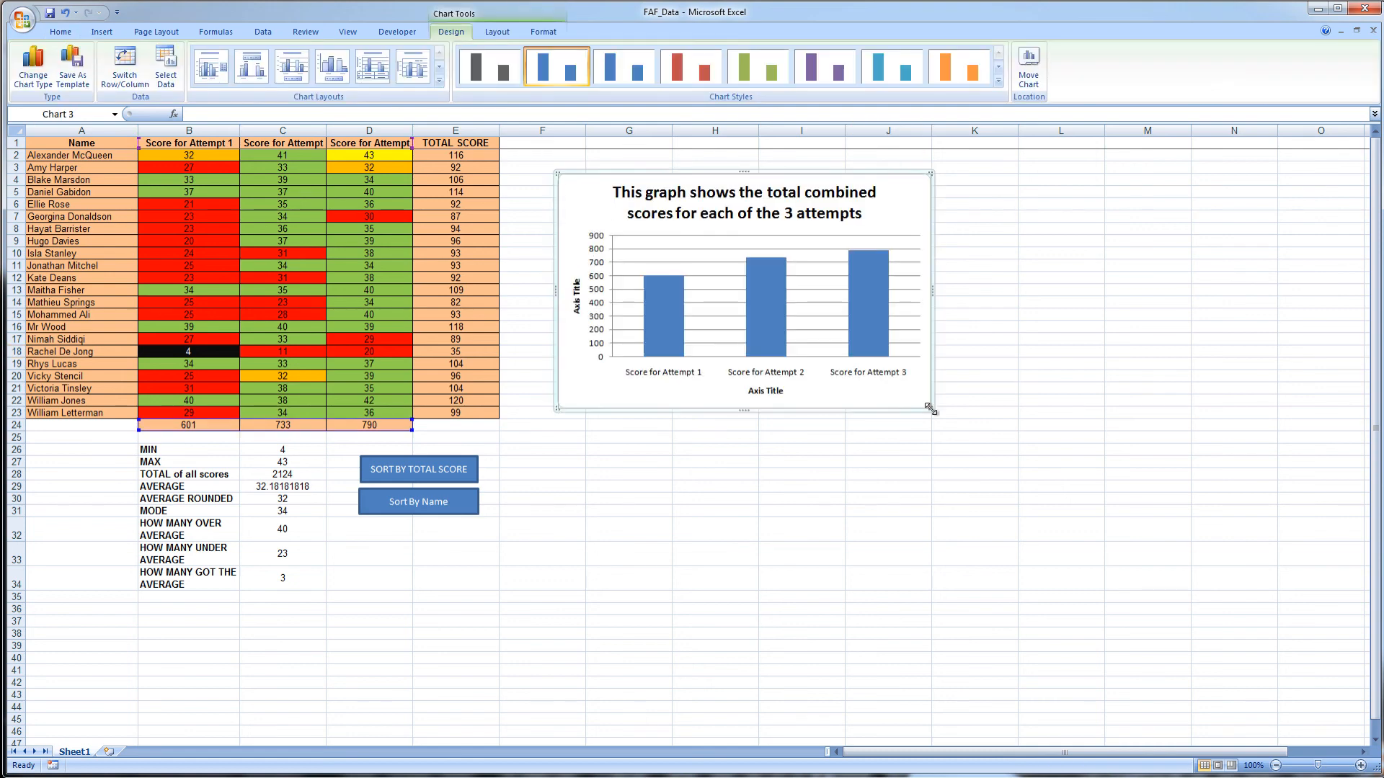
{"action": "left_click", "coordinate": [575, 300]}
{"action": "double_click", "coordinate": [577, 296]}
{"action": "key", "text": "BackSpace"}
{"action": "key", "text": "BackSpace"}
{"action": "key", "text": "BackSpace"}
{"action": "key", "text": "BackSpace"}
{"action": "key", "text": "BackSpace"}
{"action": "key", "text": "BackSpace"}
{"action": "type", "text": "Total Score"}
- Replace the placeholder text of the chart's horizontal axis title with "Attempt"
{"action": "double_click", "coordinate": [773, 392]}
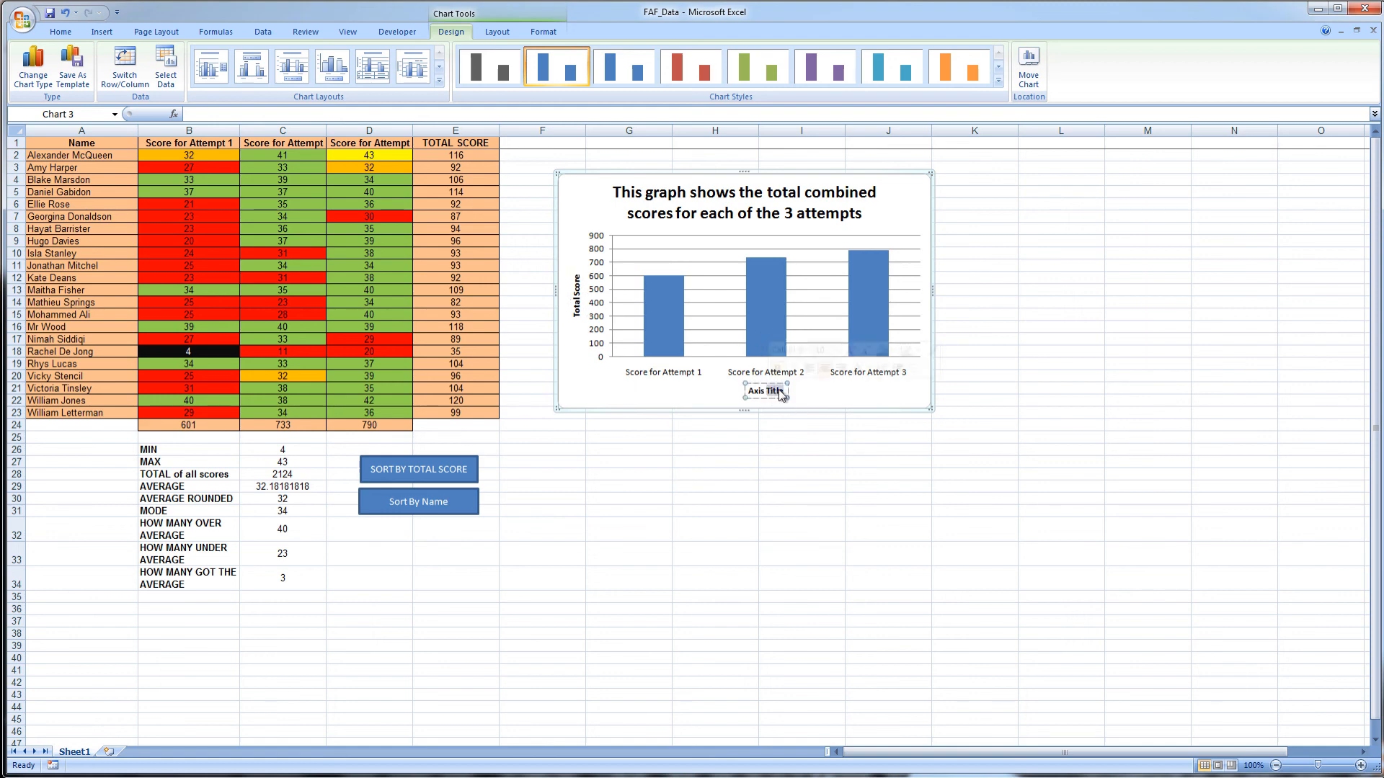
{"action": "key", "text": "BackSpace"}
{"action": "key", "text": "BackSpace"}
{"action": "key", "text": "BackSpace"}
{"action": "key", "text": "BackSpace"}
{"action": "key", "text": "BackSpace"}
{"action": "key", "text": "BackSpace"}
{"action": "key", "text": "BackSpace"}
{"action": "key", "text": "BackSpace"}
{"action": "key", "text": "BackSpace"}
{"action": "key", "text": "BackSpace"}
{"action": "type", "text": "Att"}
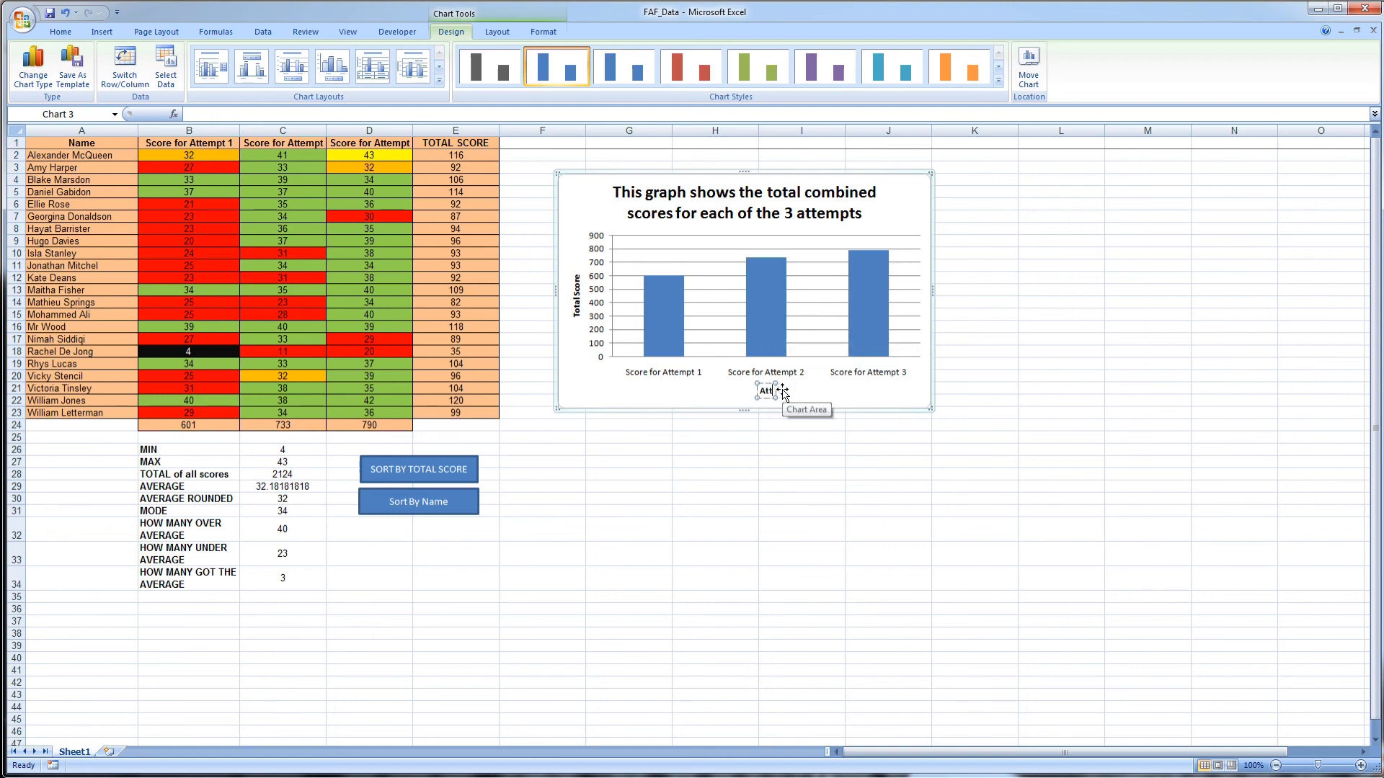
{"action": "type", "text": "empt"}
{"action": "left_click", "coordinate": [868, 510]}
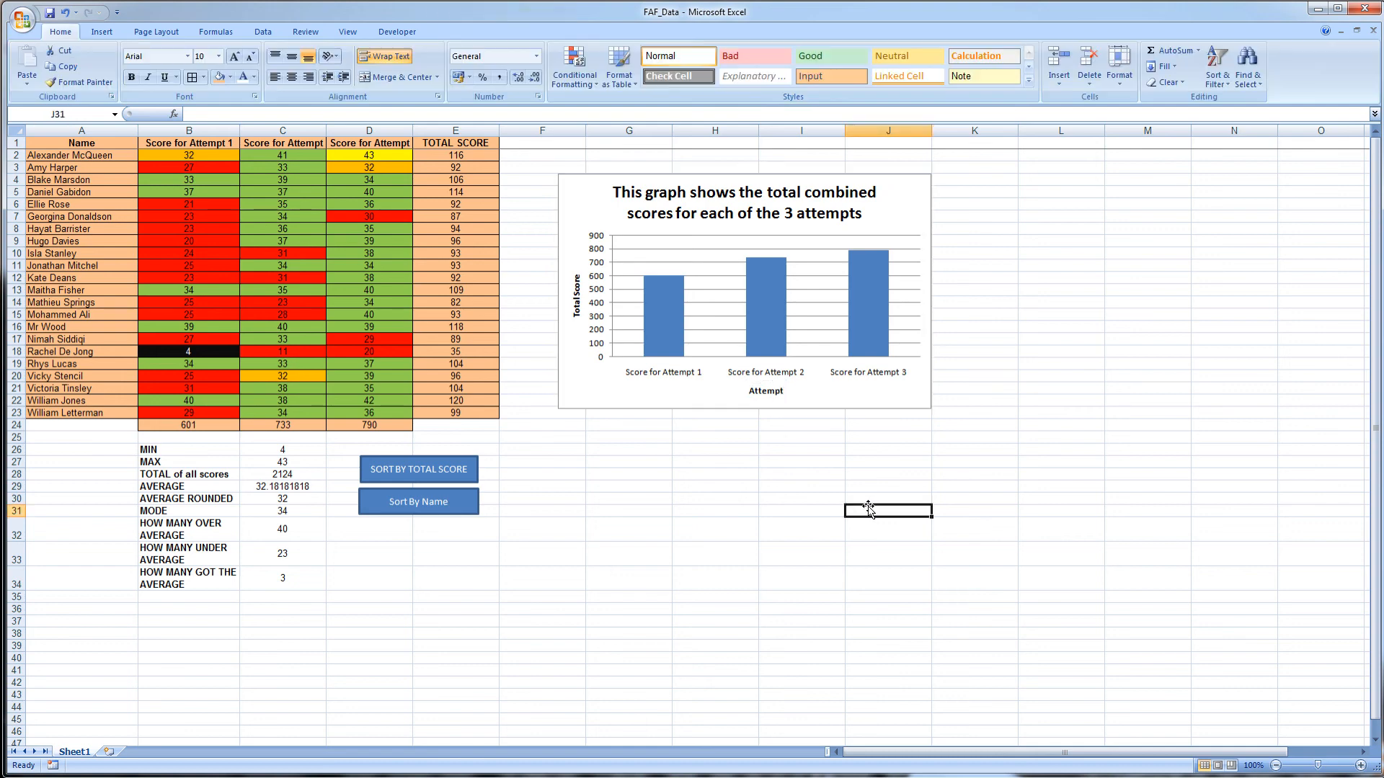
- Fill only the Score for Attempt 1 column of the chart with a light olive green
{"action": "left_click", "coordinate": [677, 309]}
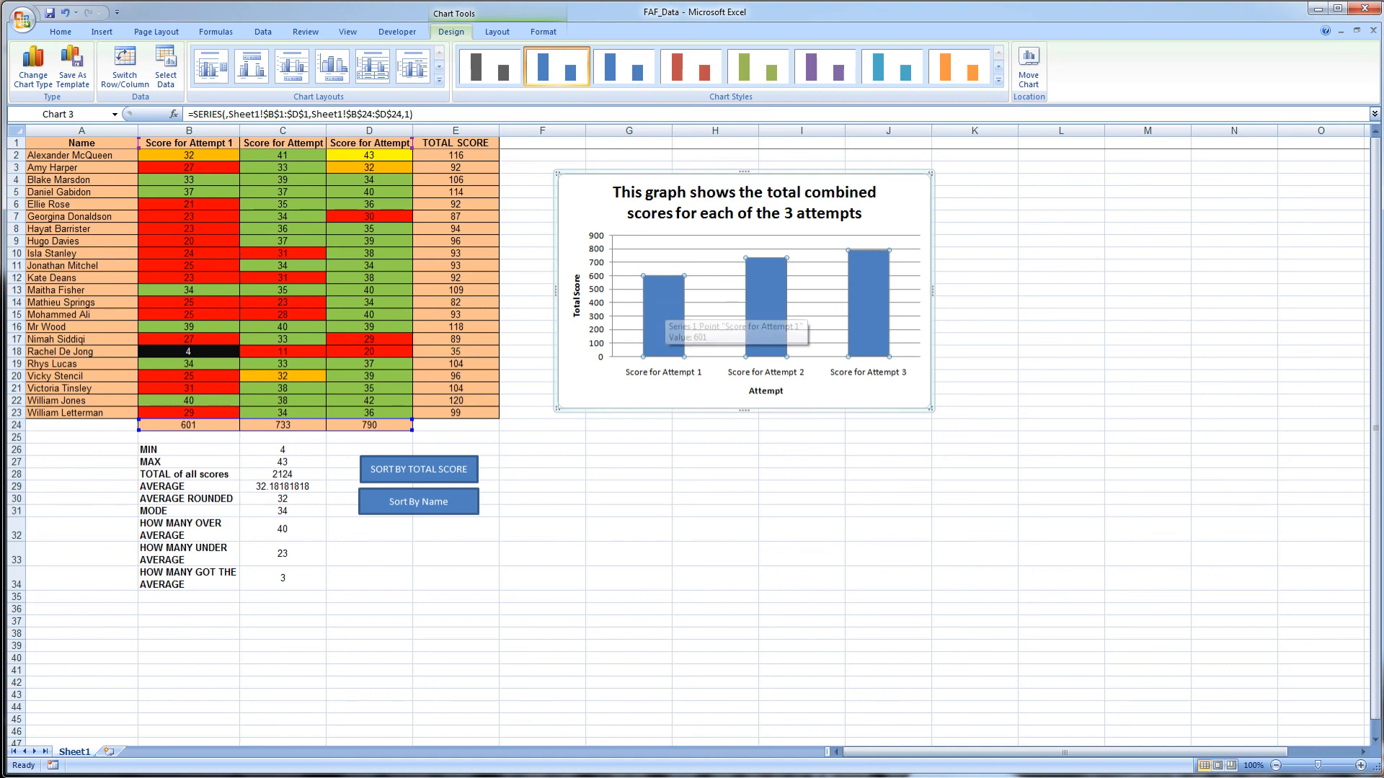
{"action": "left_click", "coordinate": [661, 305]}
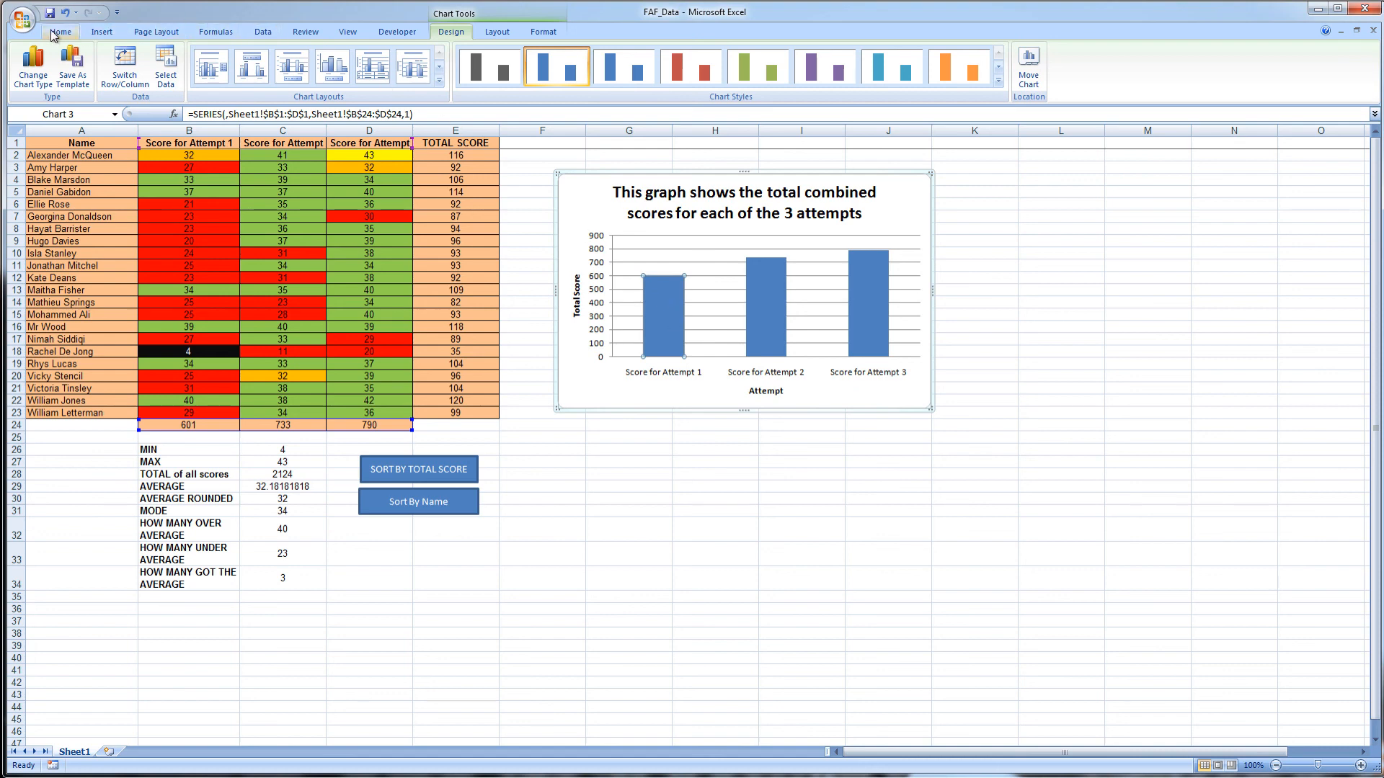
{"action": "left_click", "coordinate": [537, 33]}
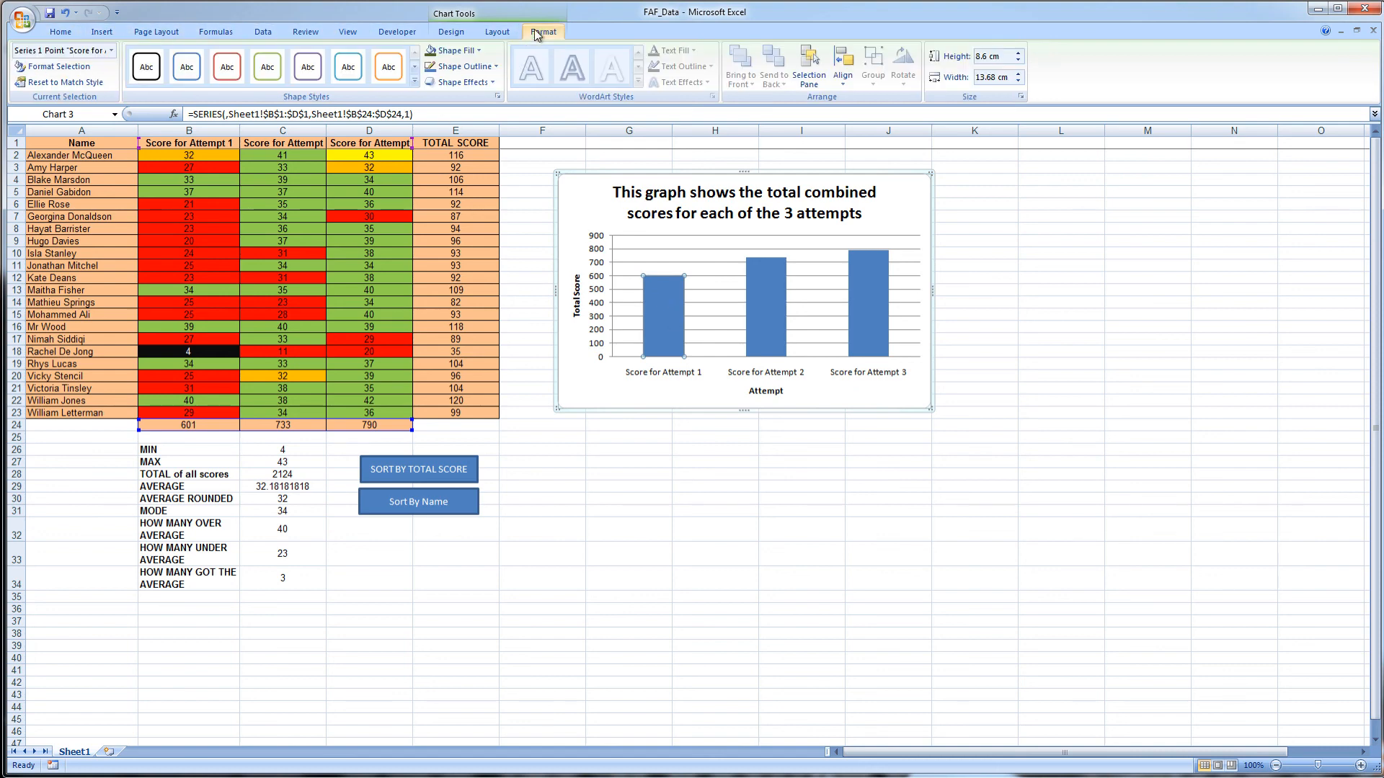
{"action": "left_click", "coordinate": [478, 50]}
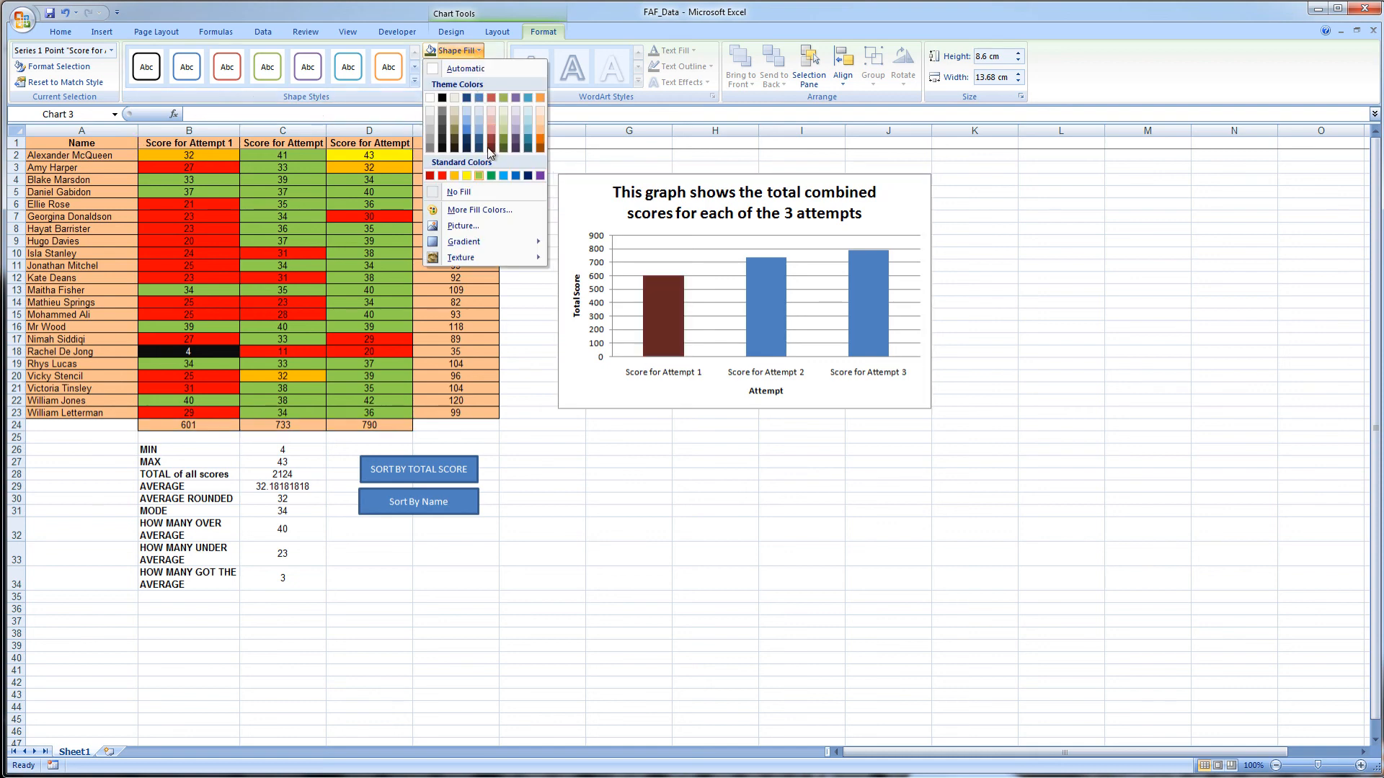
{"action": "left_click", "coordinate": [505, 137]}
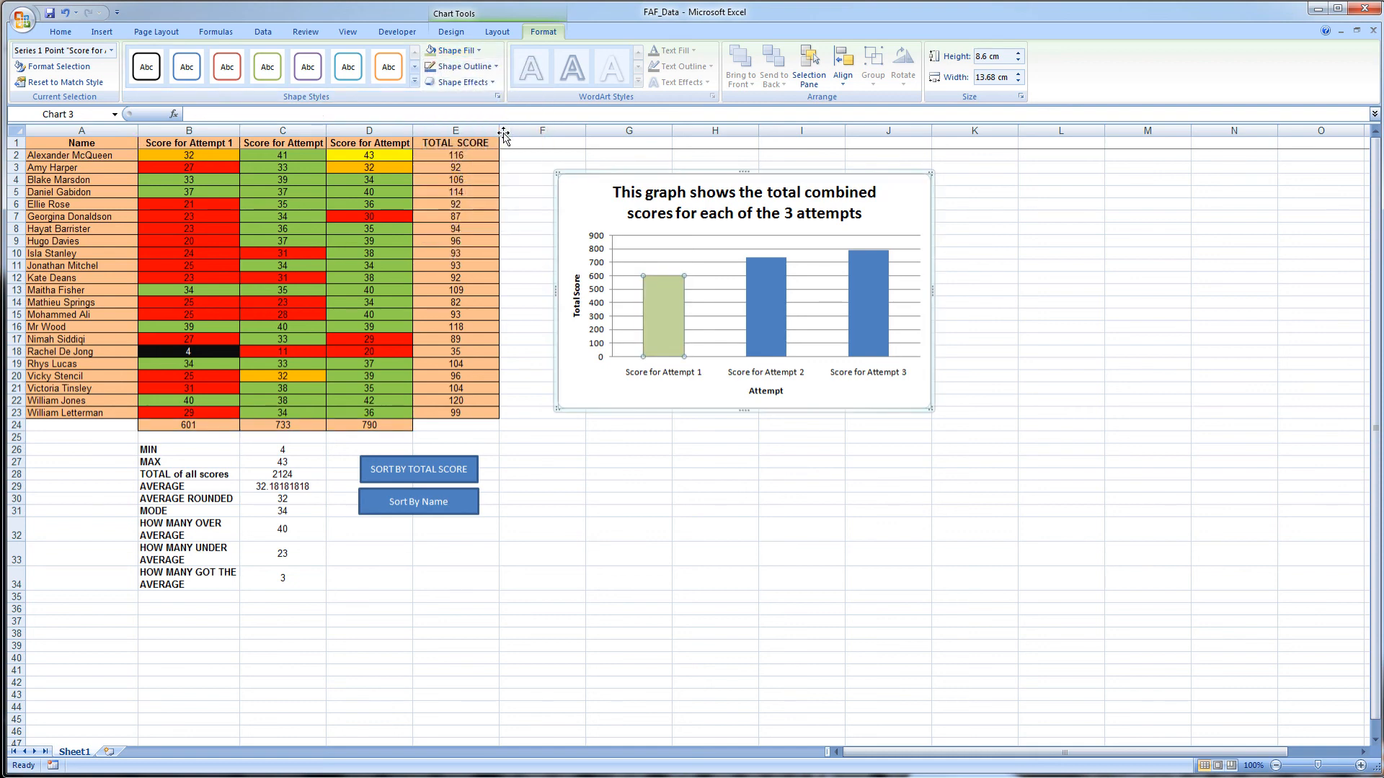
- Fill the Score for Attempt 2 column with a darker olive green and the Score for Attempt 3 column with the darkest olive green
{"action": "left_click", "coordinate": [761, 299]}
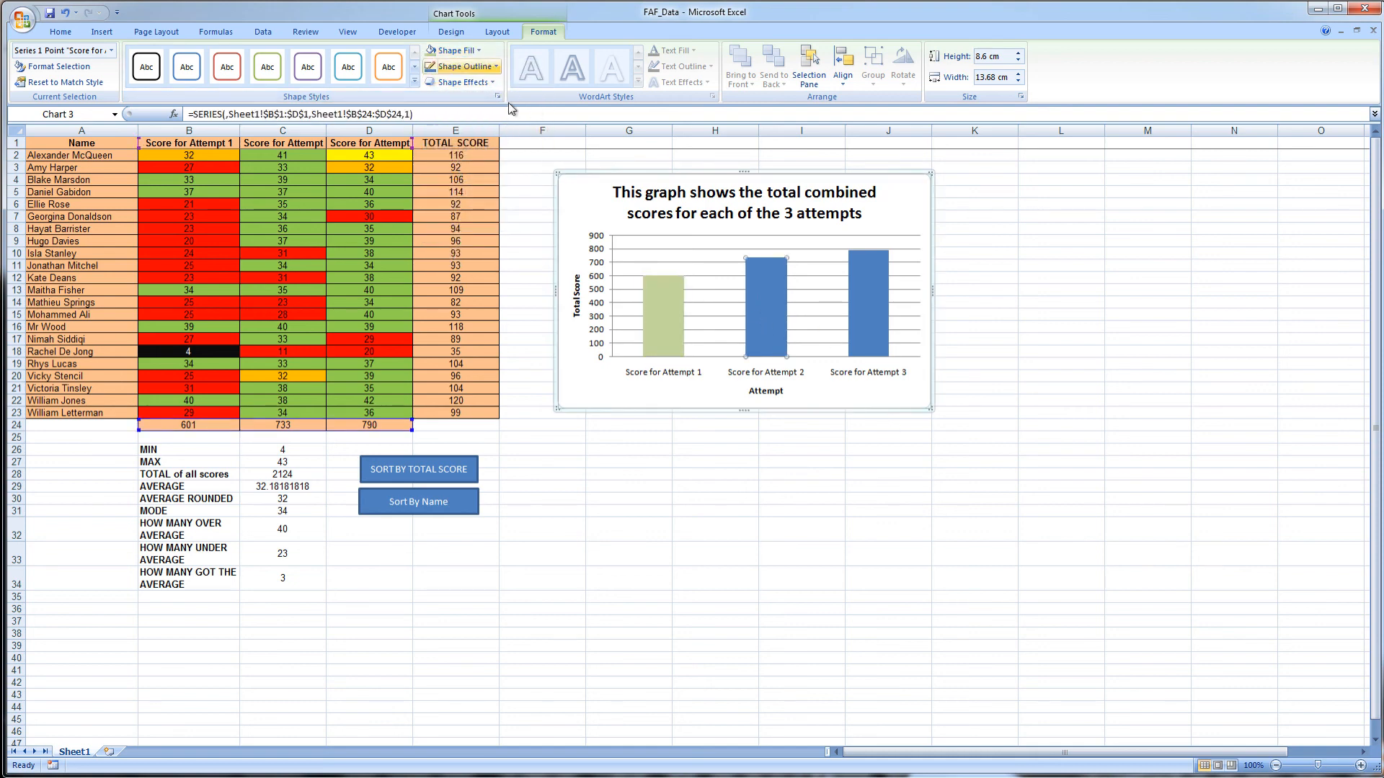
{"action": "left_click", "coordinate": [478, 50]}
{"action": "left_click", "coordinate": [503, 140]}
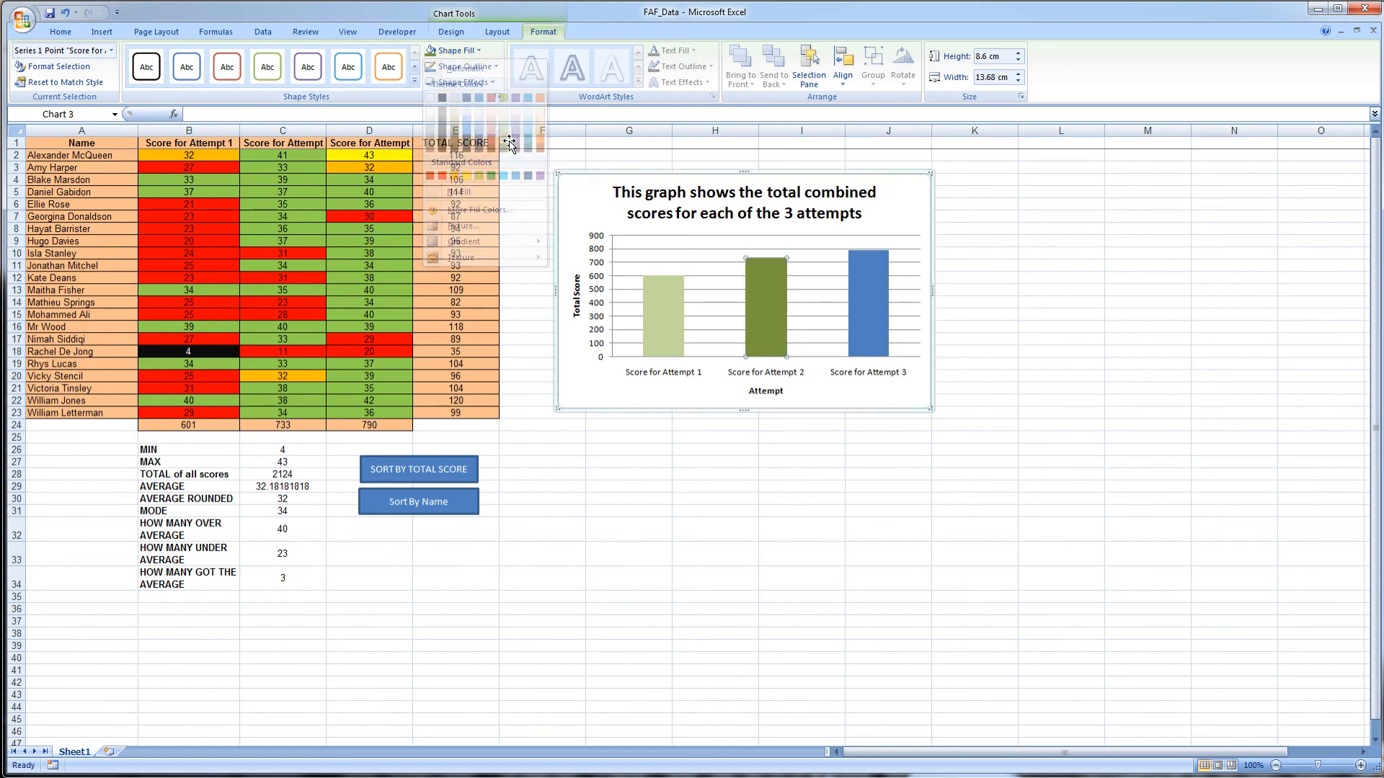
{"action": "left_click", "coordinate": [866, 267]}
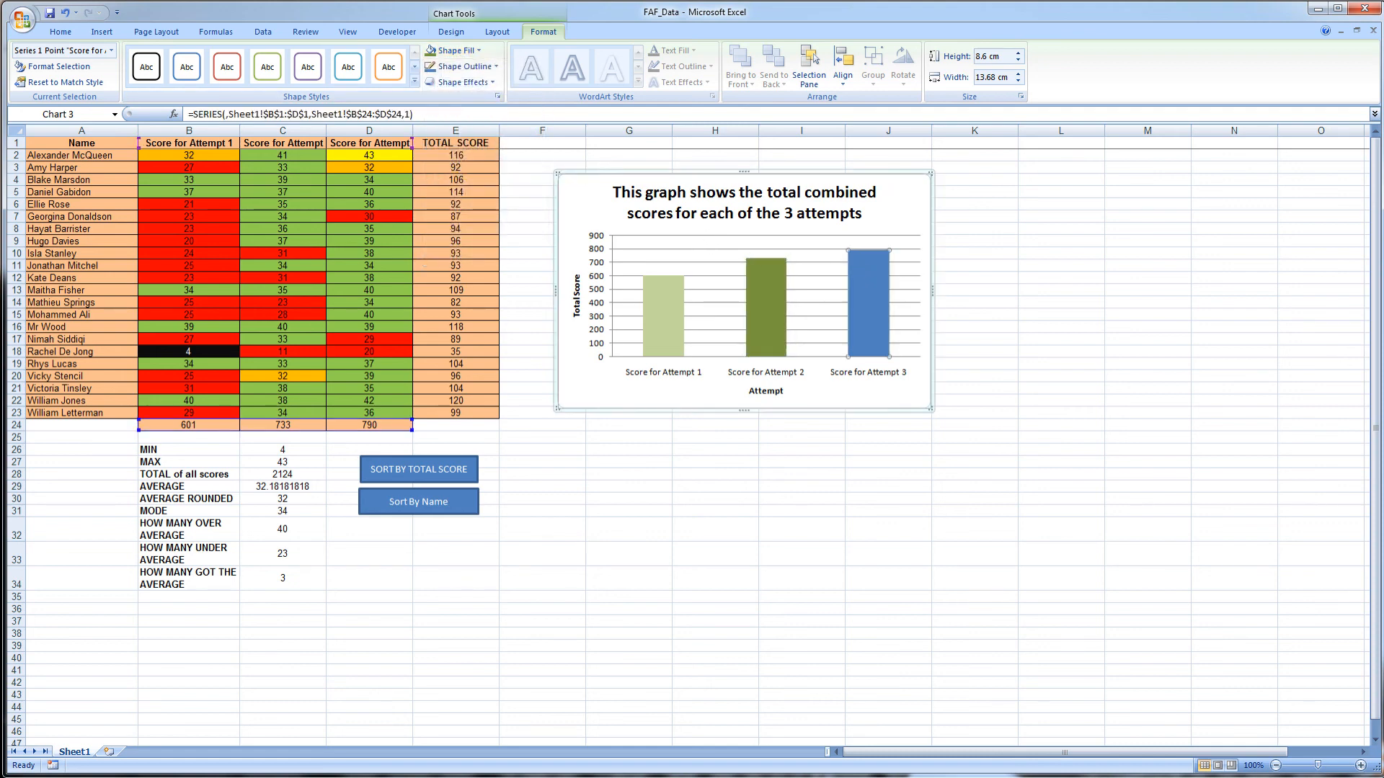
{"action": "left_click", "coordinate": [478, 51]}
{"action": "left_click", "coordinate": [504, 150]}
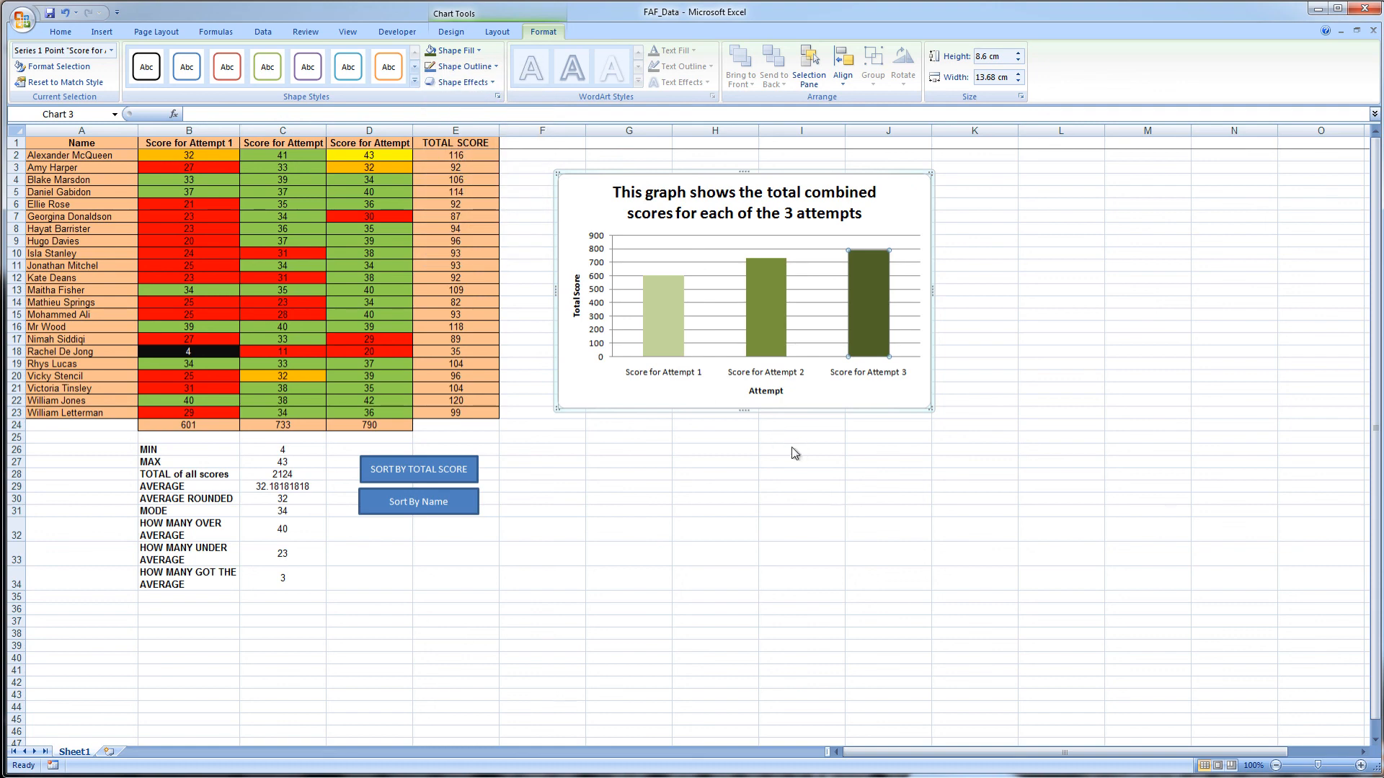
- Colour the text of the Total Score and Attempt axis titles with the standard light green
{"action": "left_click", "coordinate": [577, 297]}
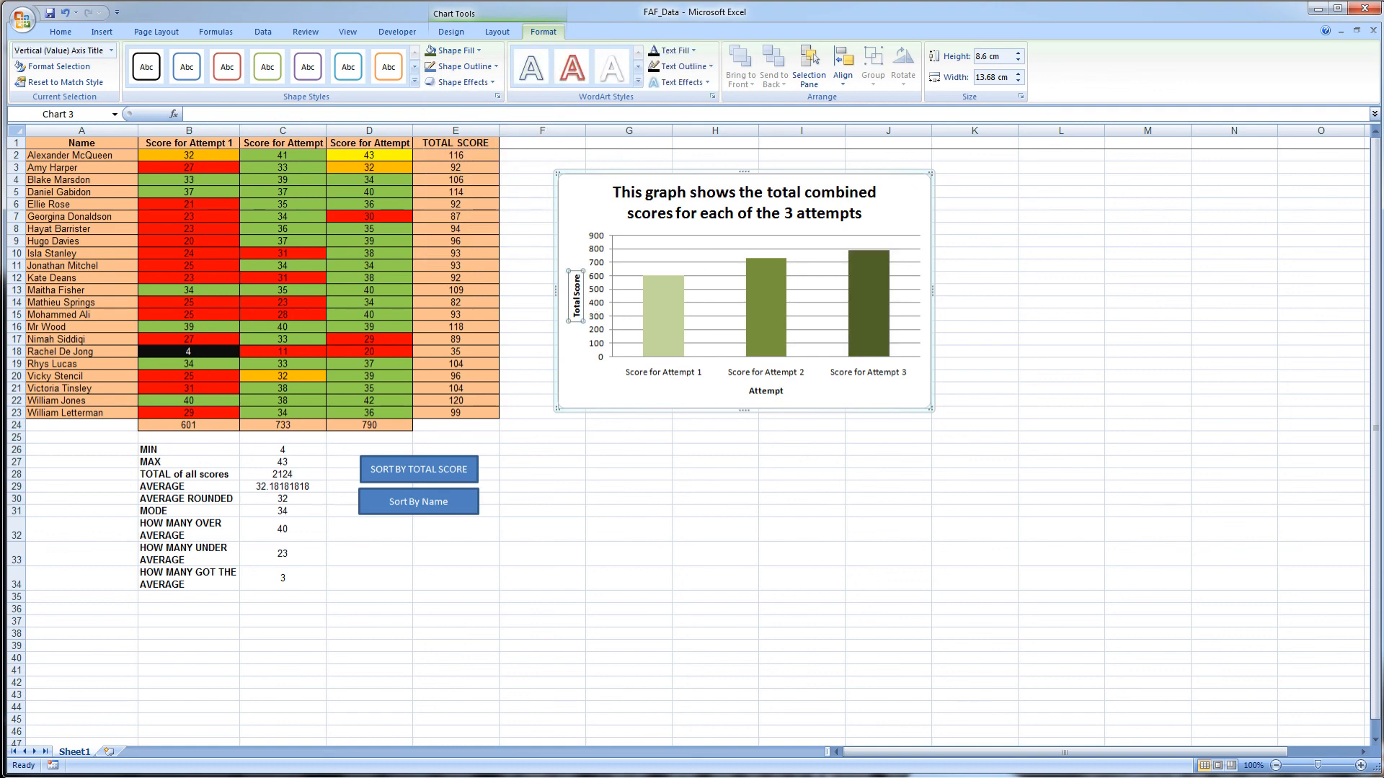
{"action": "left_click", "coordinate": [694, 51]}
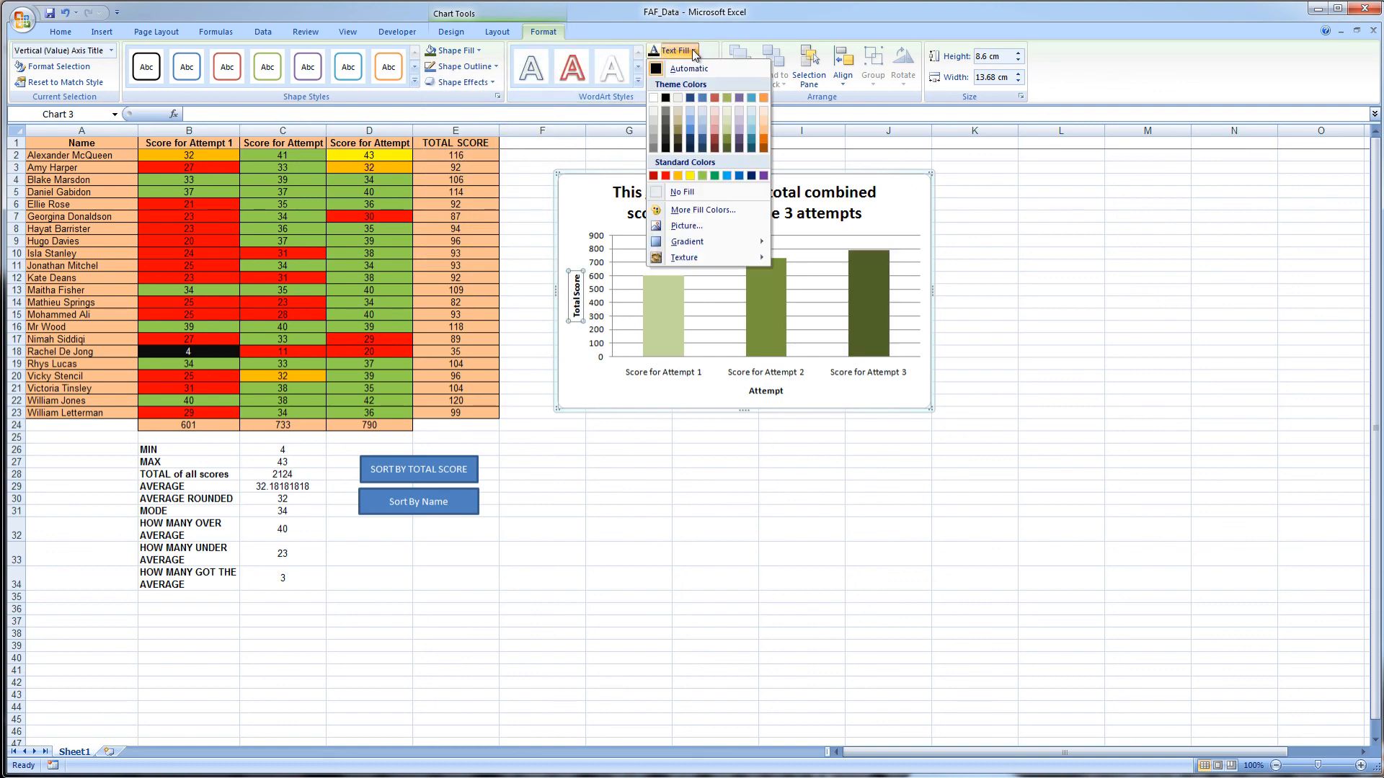
{"action": "left_click", "coordinate": [717, 175]}
{"action": "left_click", "coordinate": [766, 390]}
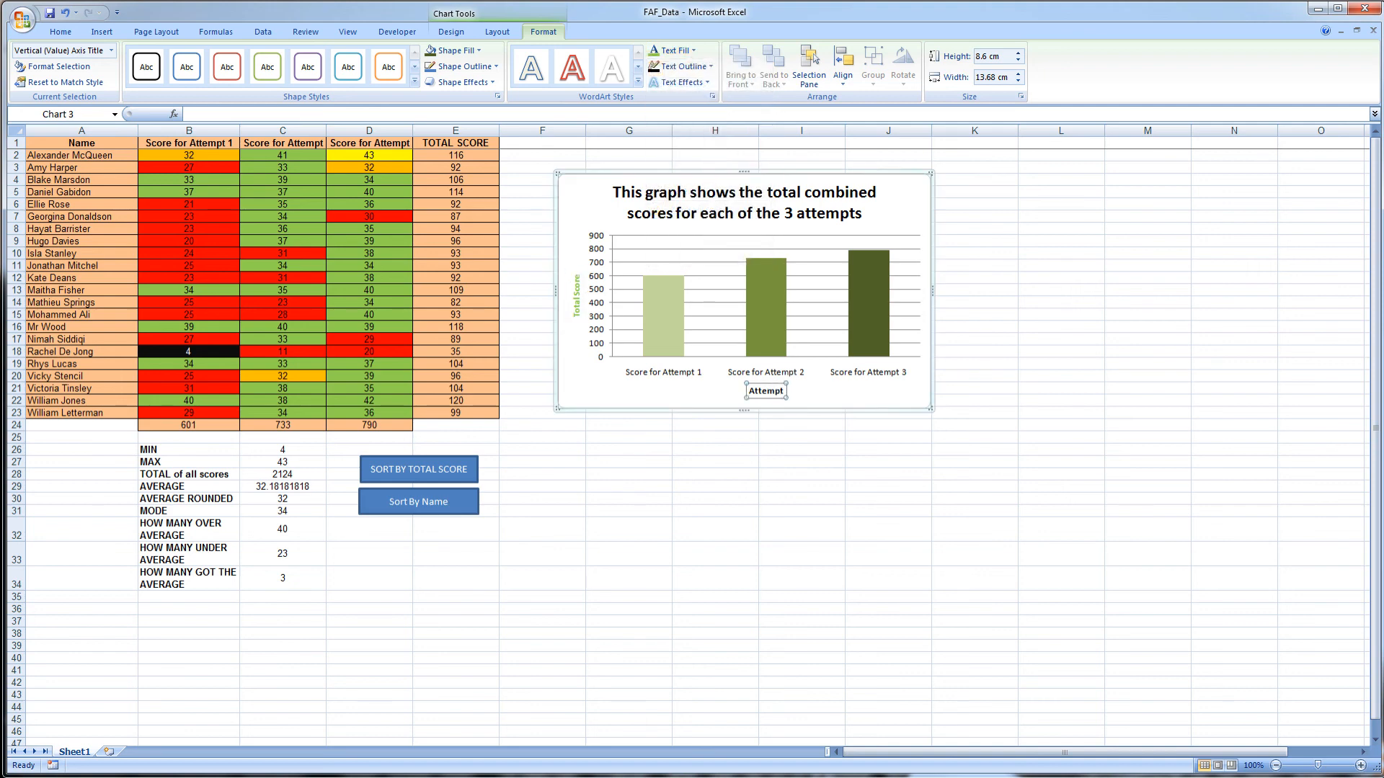
{"action": "left_click", "coordinate": [656, 50]}
- Colour the whole chart title text with the darkest olive green theme shade
{"action": "left_click", "coordinate": [771, 211]}
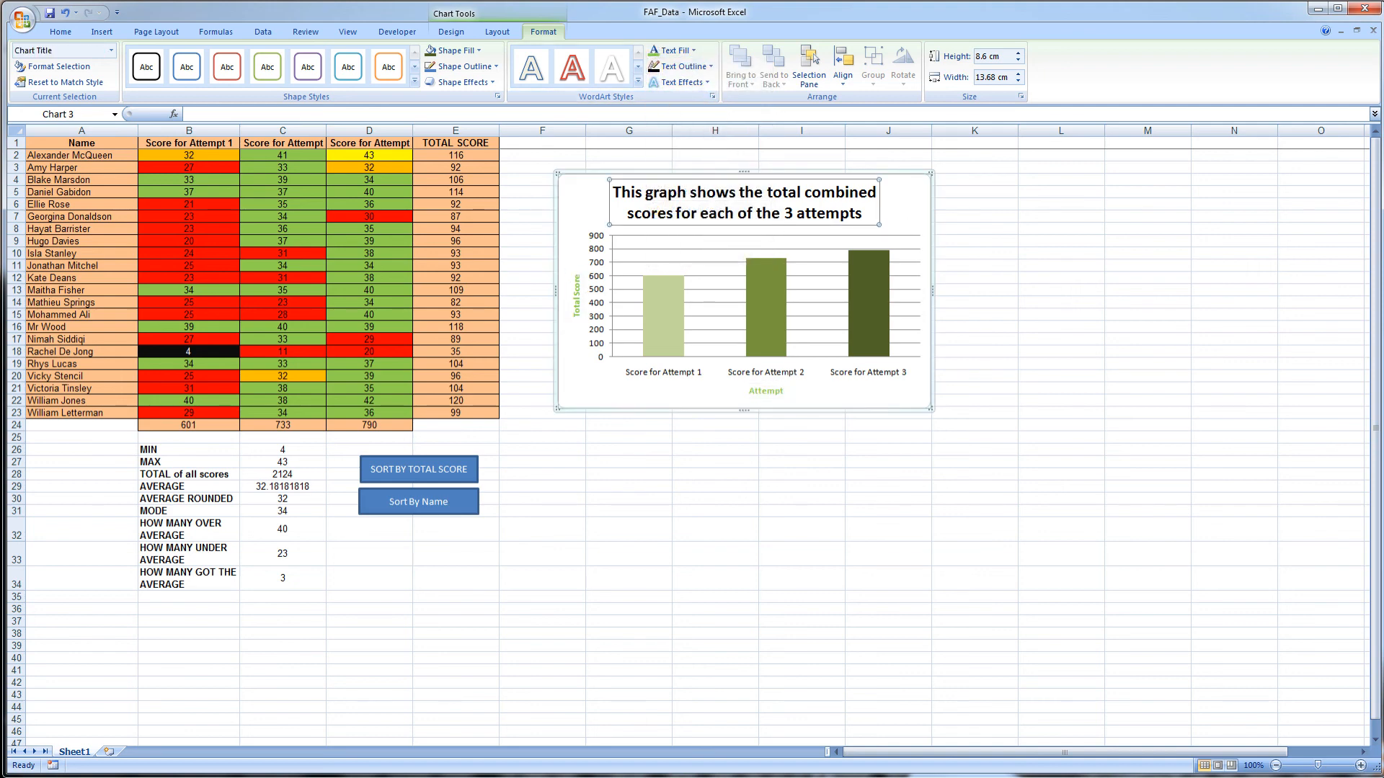
{"action": "left_click_drag", "start_coordinate": [864, 216], "coordinate": [616, 201]}
{"action": "left_click", "coordinate": [694, 51]}
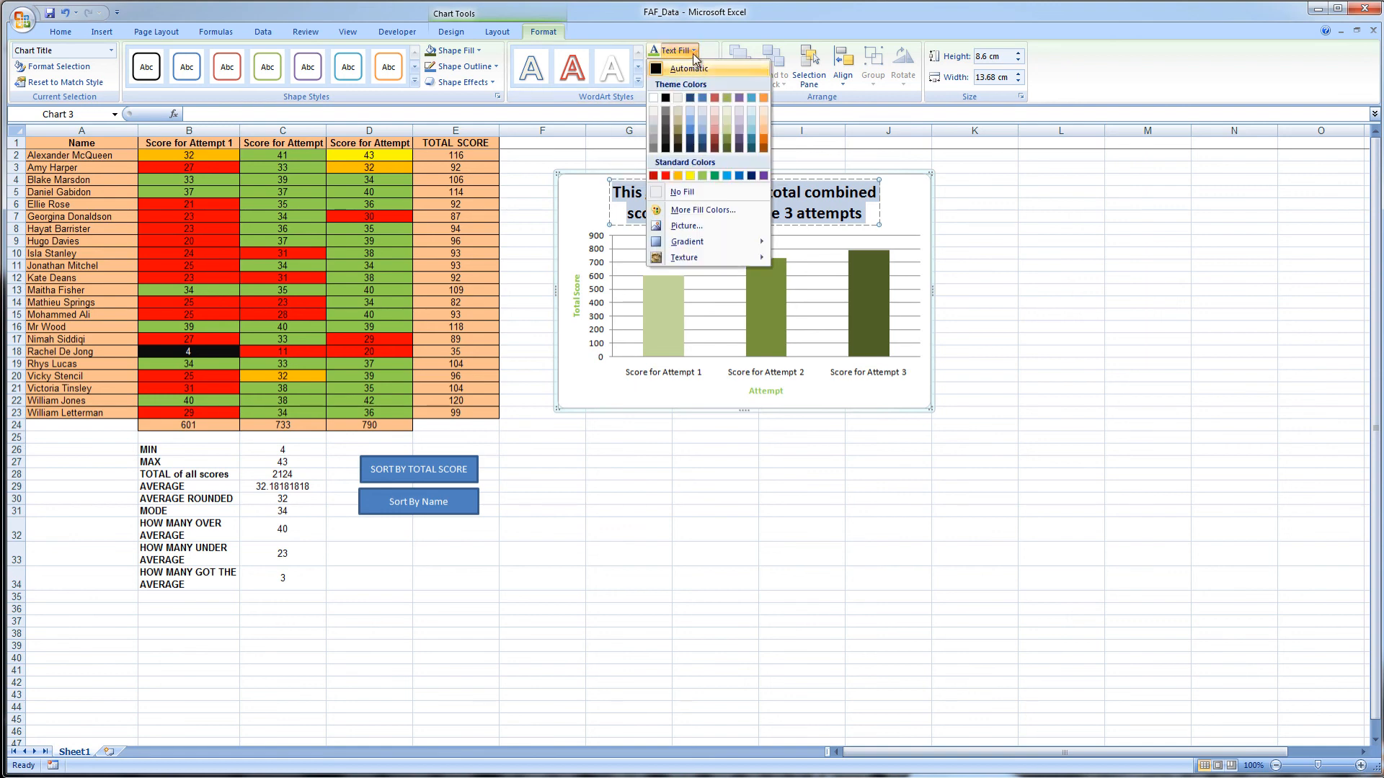
{"action": "left_click", "coordinate": [728, 145]}
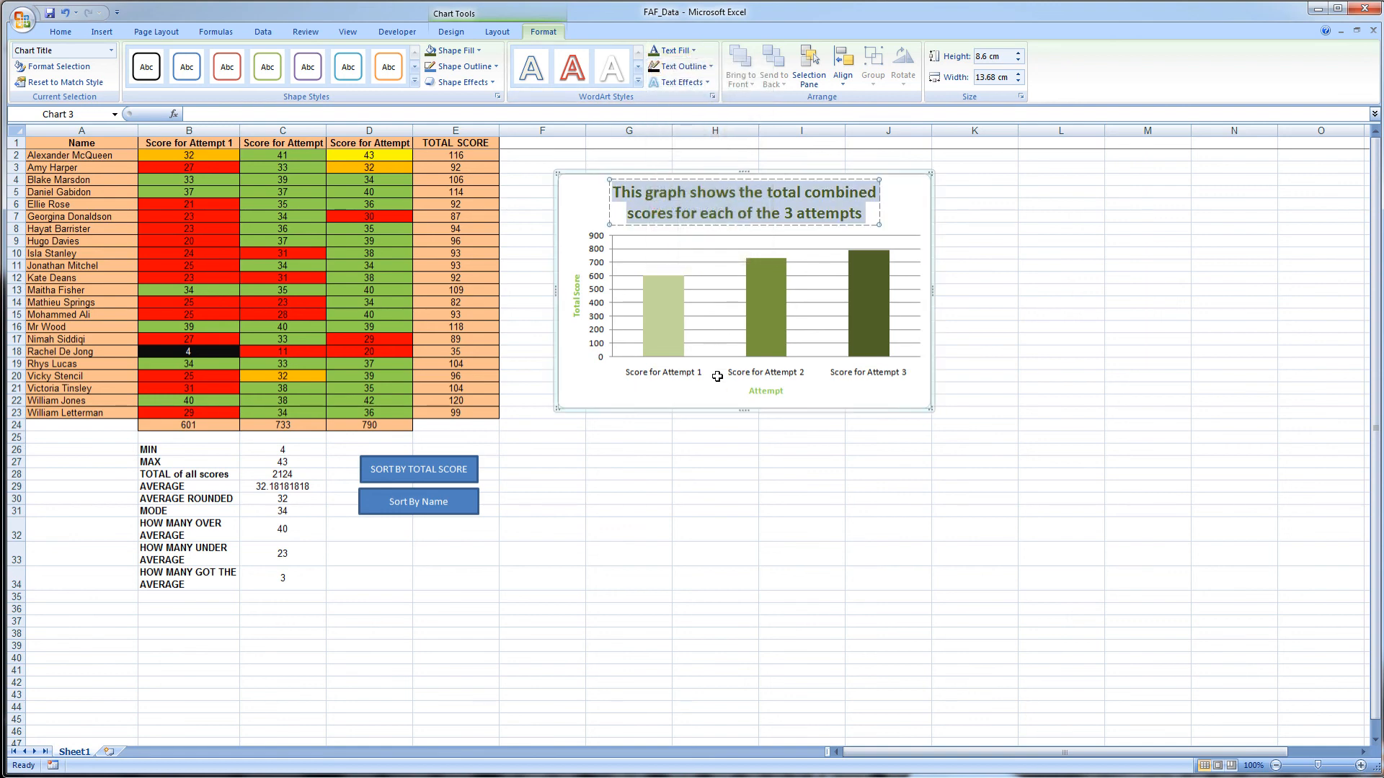
{"action": "left_click", "coordinate": [708, 502]}
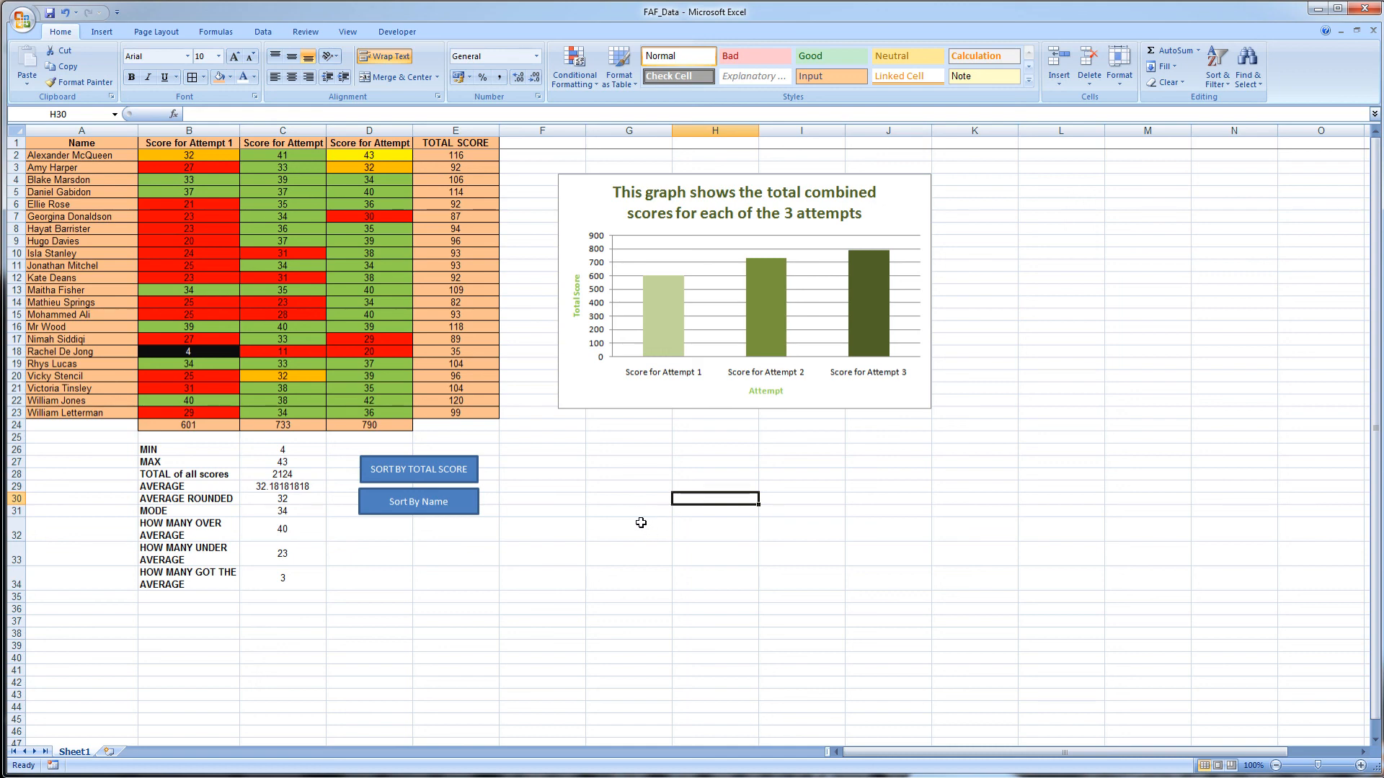
- Run the name sort and then the total-score sort from their shapes, leaving the table ordered by total score
{"action": "left_click", "coordinate": [420, 500]}
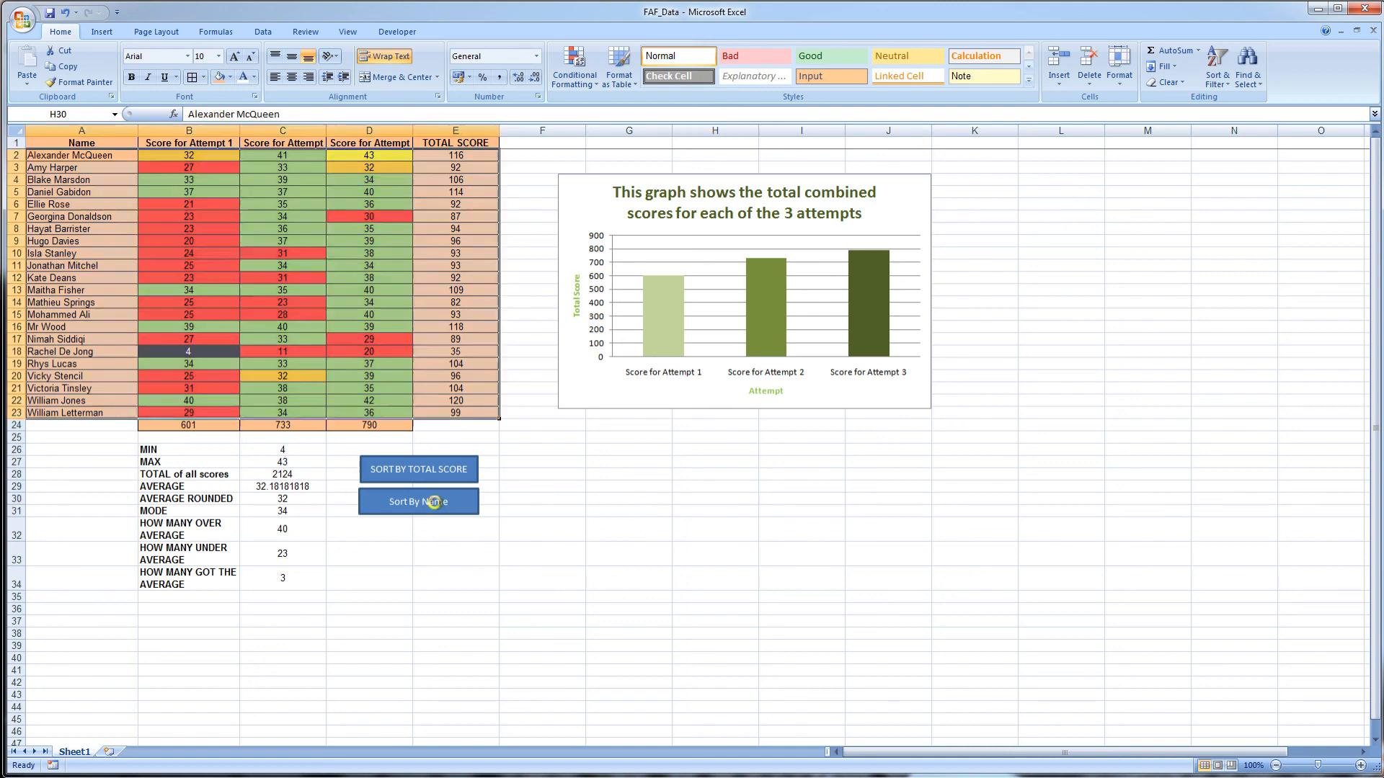
{"action": "left_click", "coordinate": [443, 467]}
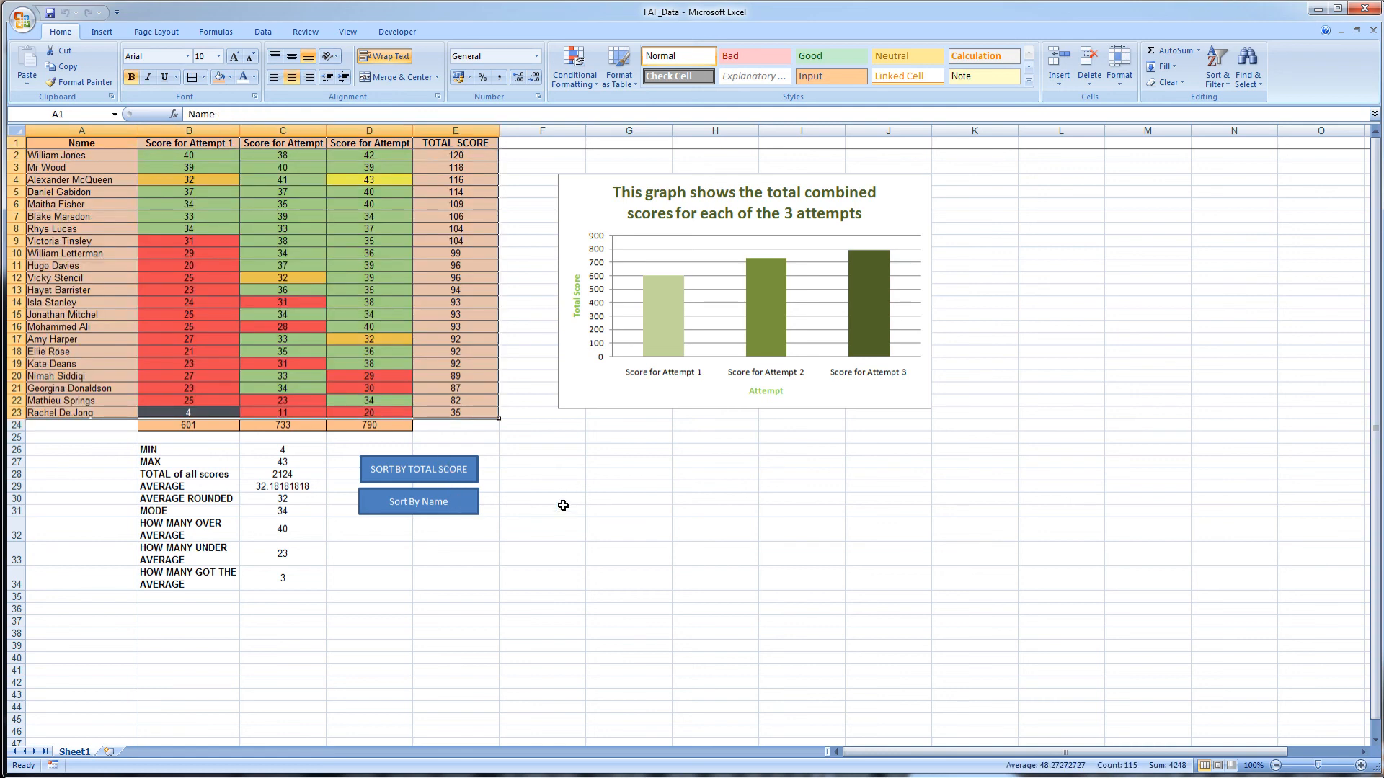
{"action": "left_click", "coordinate": [593, 496]}
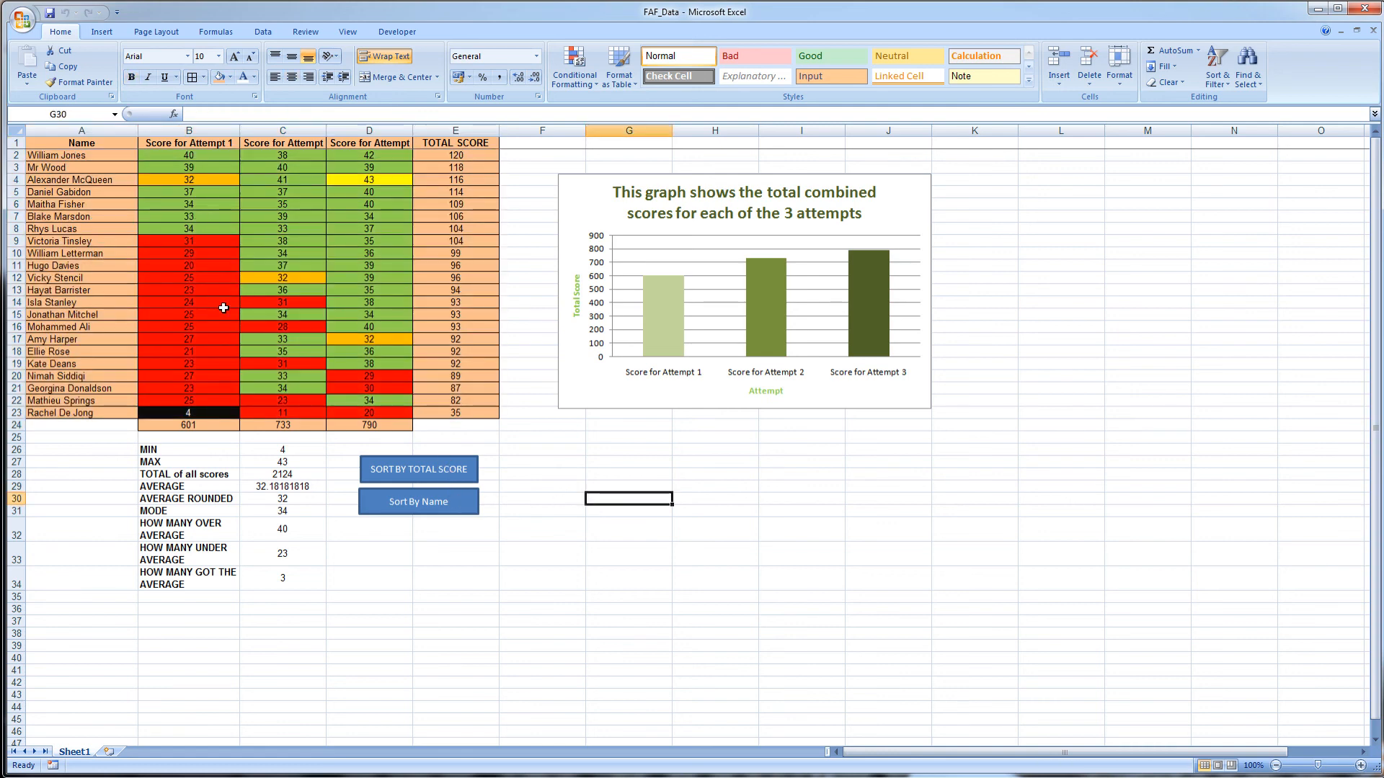